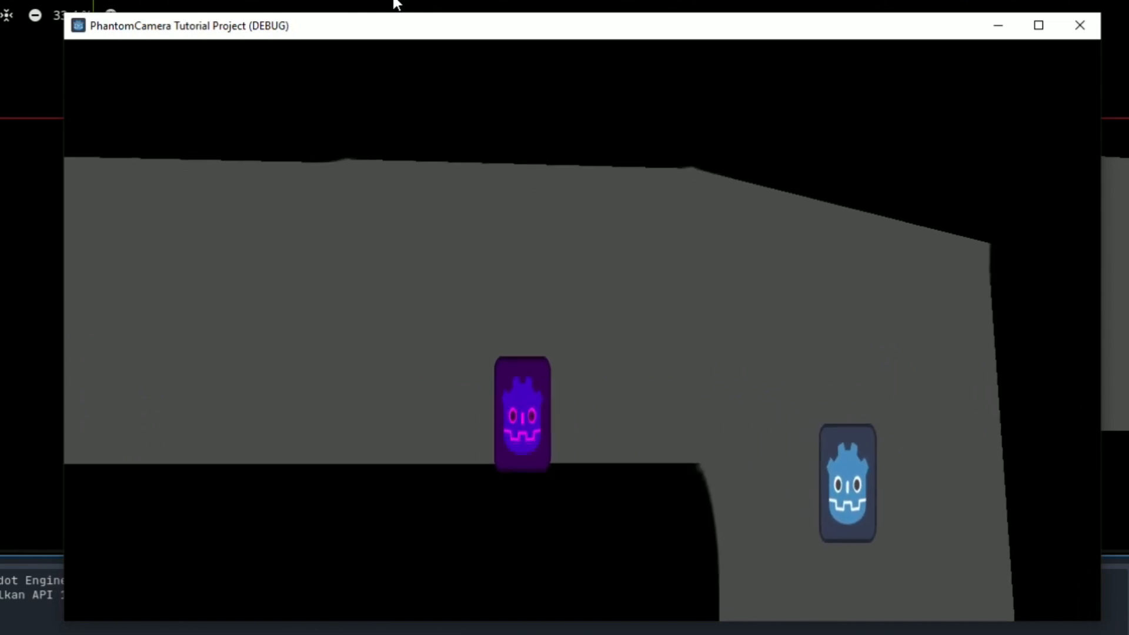
Step: Walk the player past the purple NPC and down into the lower corridor of the running game, watching how the camera follows
key(Right)
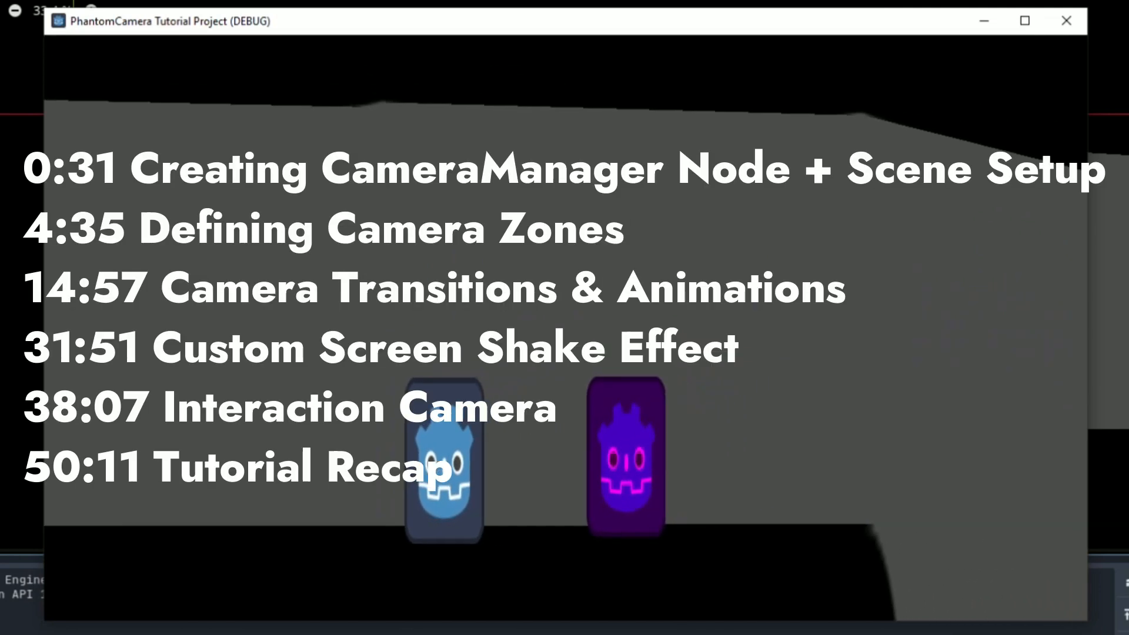
key(Right)
key(Left)
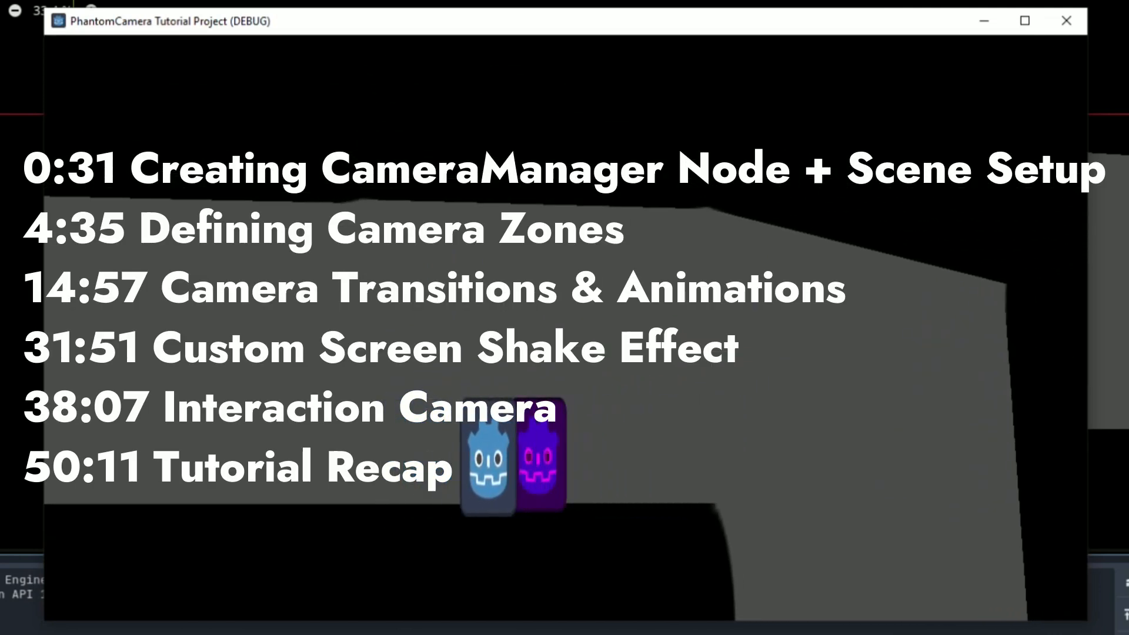
key(Right)
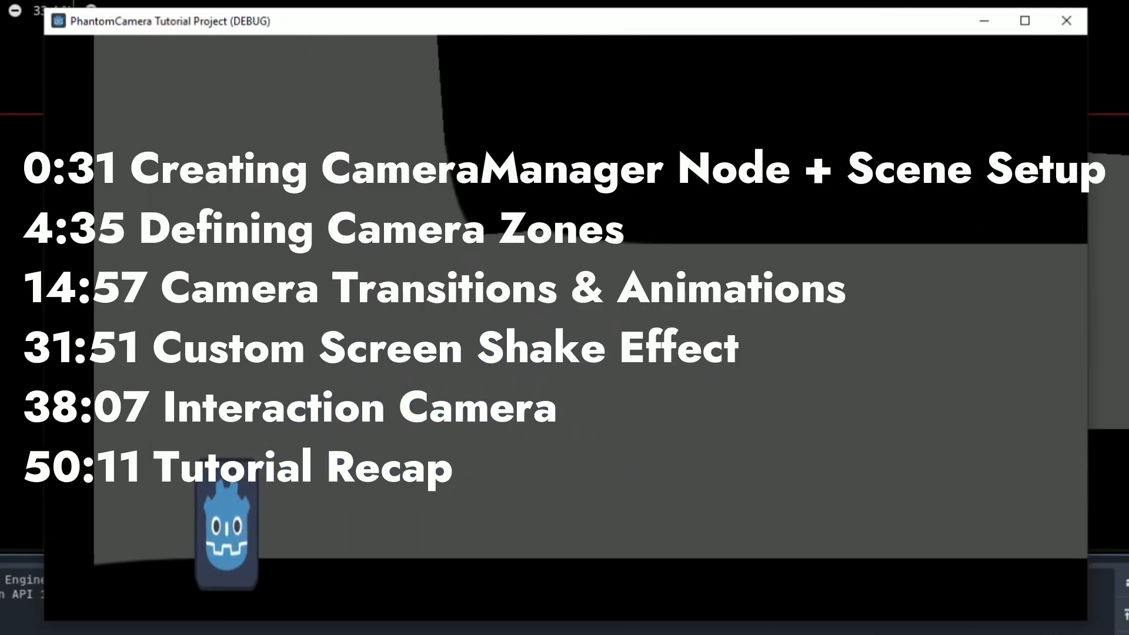
key(Right)
key(Right)
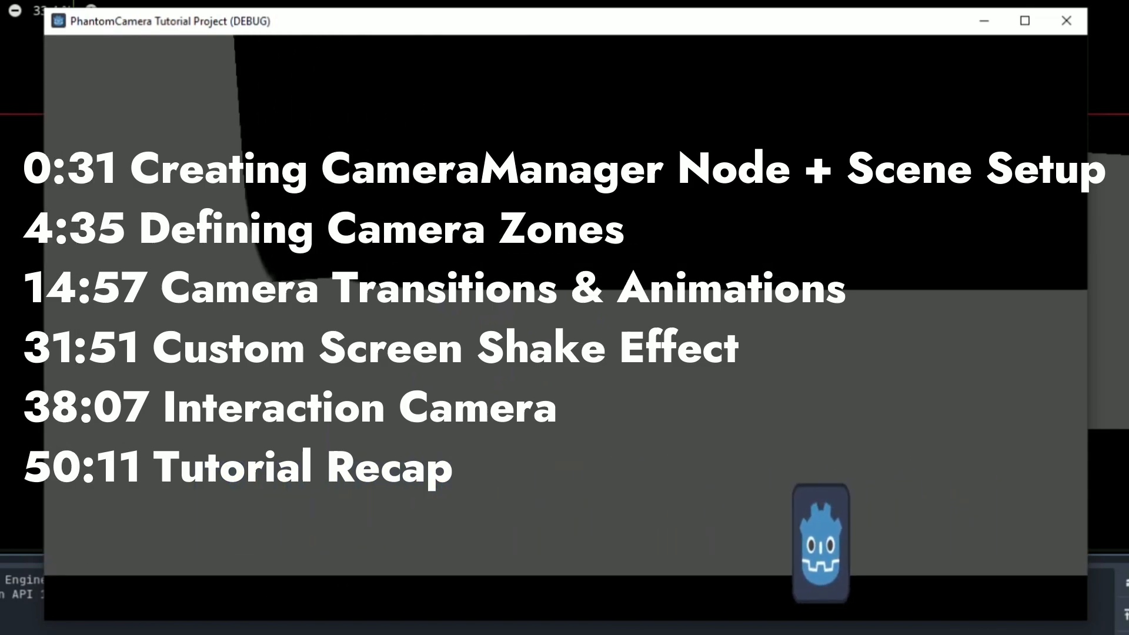
key(space)
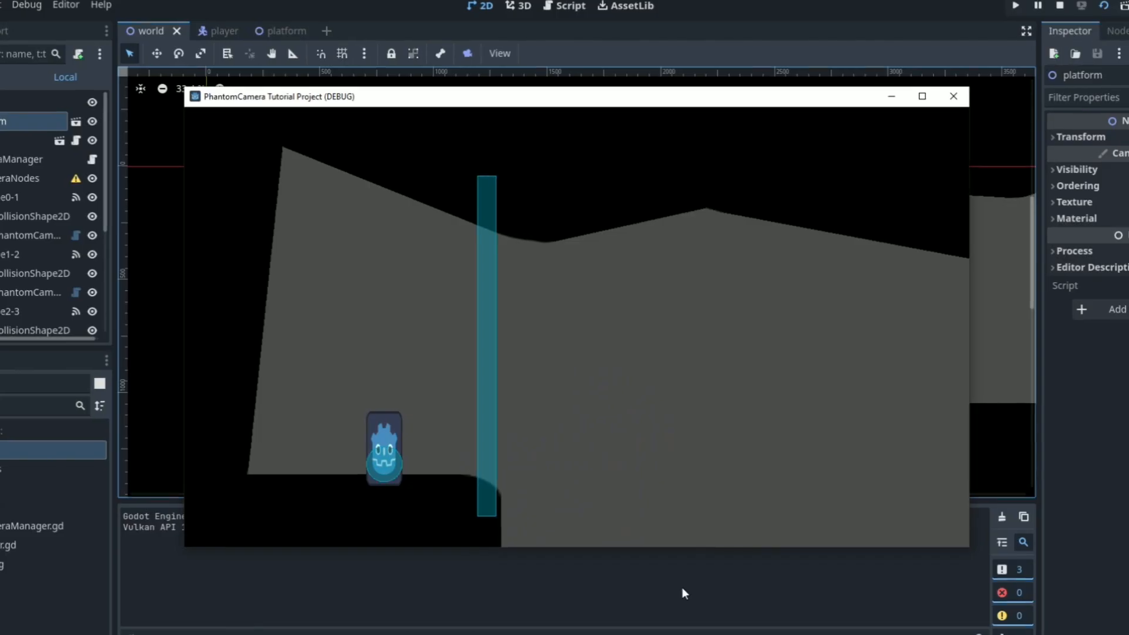
Step: Move the player through the level with the collision shapes shown, checking the camera at the zone borders and beside the NPC
key(Right)
key(Left)
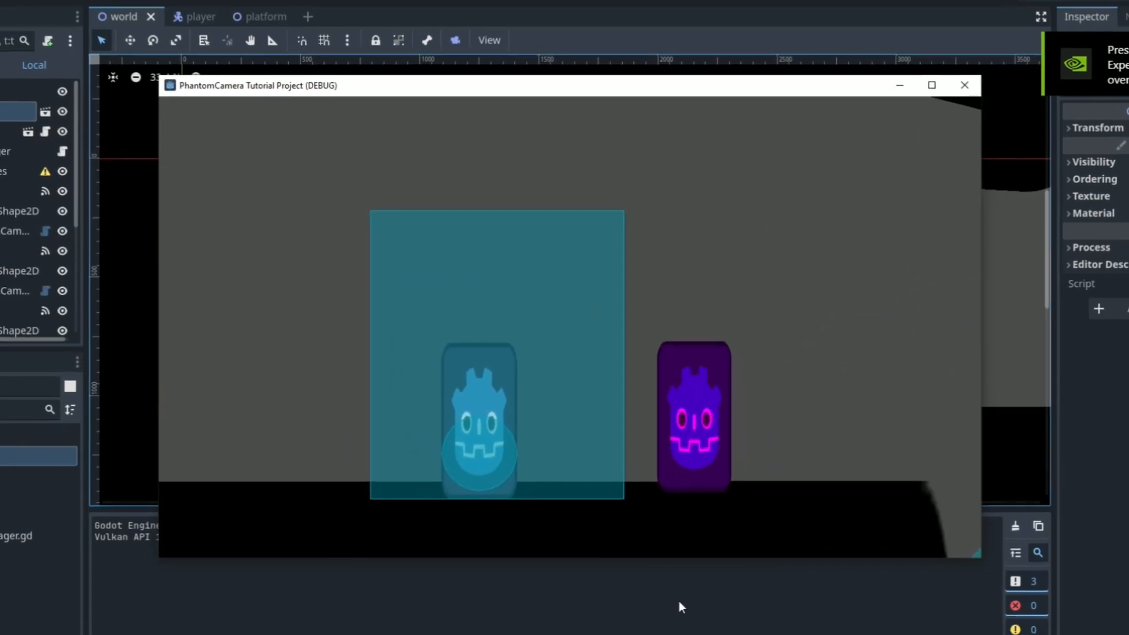
key(Right)
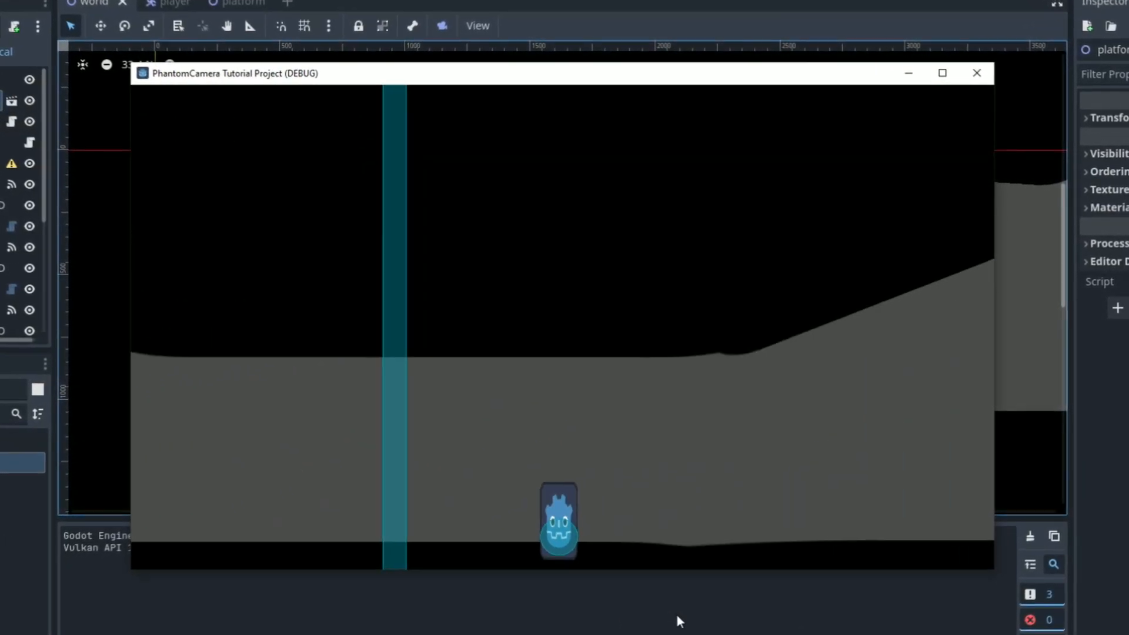
key(Right)
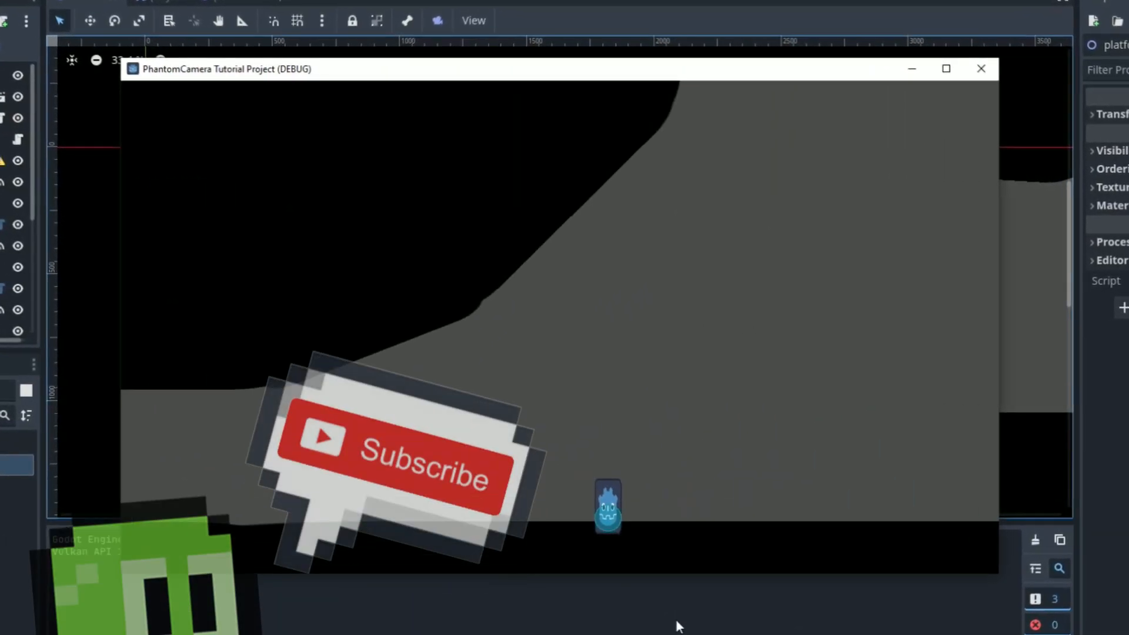
key(Left)
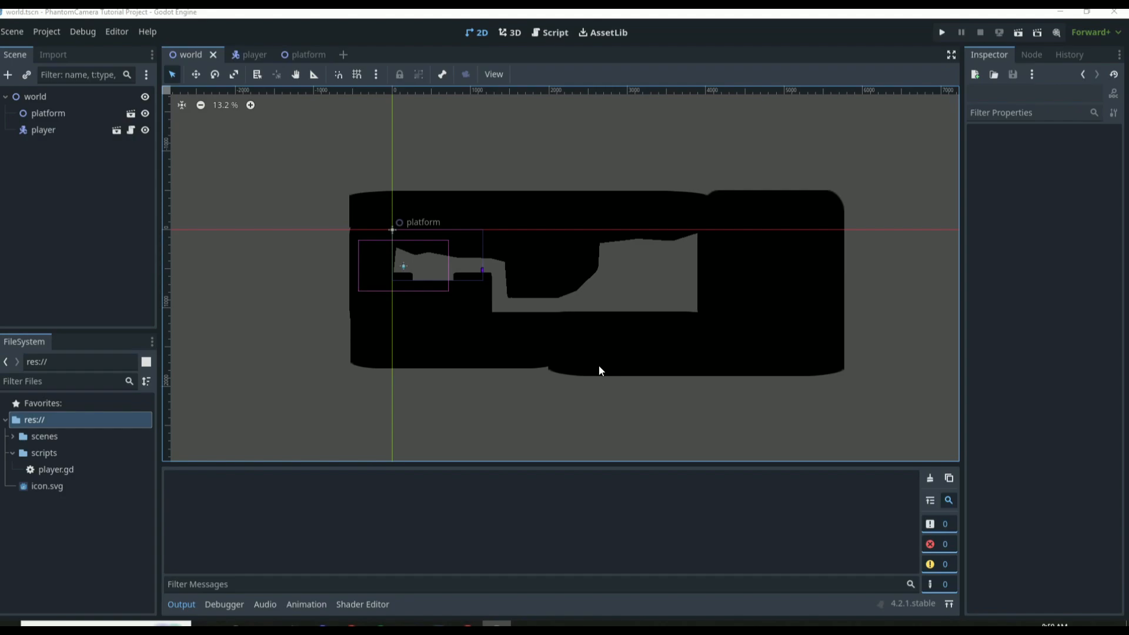
Step: Open the platform scene for editing and look through the sprites grouped under its icons node
click(68, 115)
click(130, 113)
click(43, 110)
click(12, 113)
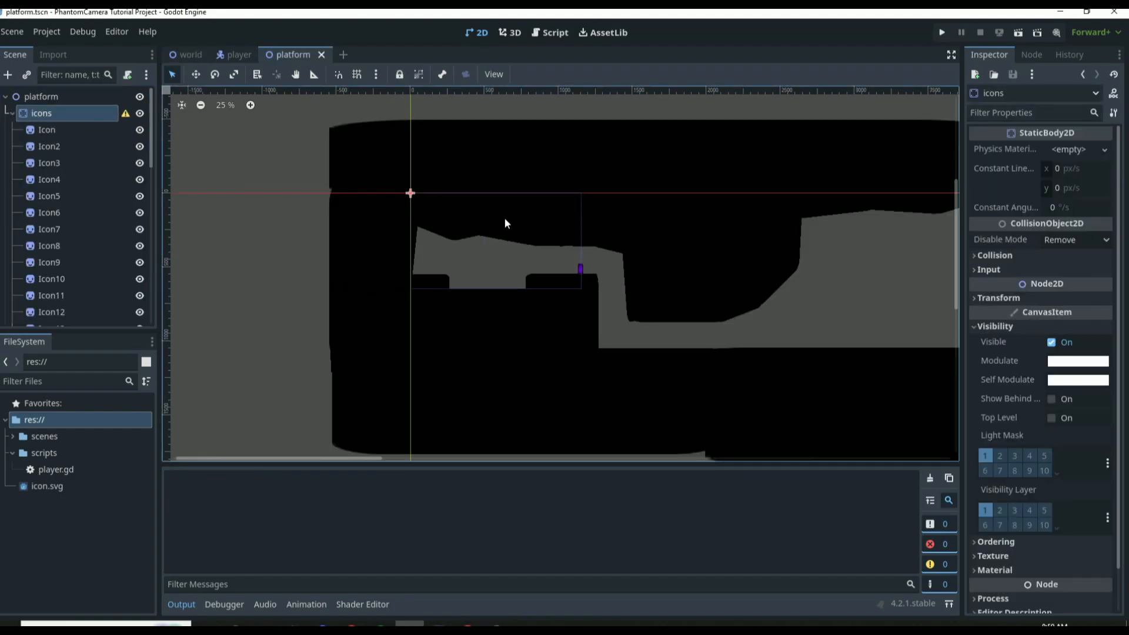
scroll(554, 292, down, 5)
click(12, 113)
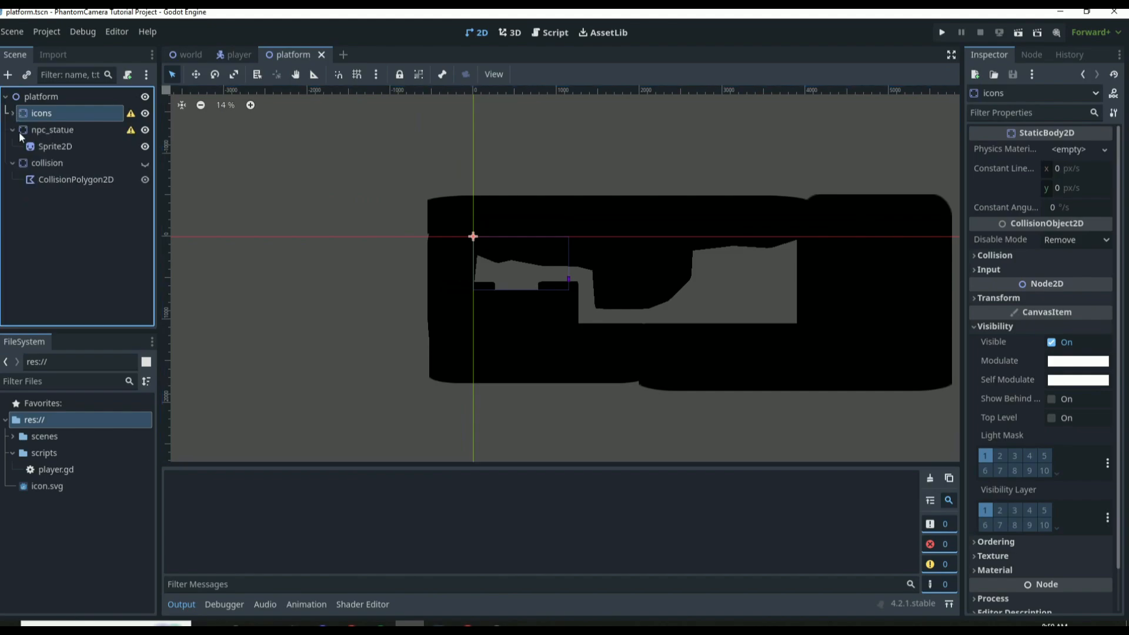
Step: Inspect the npc_statue's Sprite2D, and show the platform's collision polygon briefly before hiding it again
scroll(573, 263, up, 3)
scroll(574, 264, up, 1)
click(582, 271)
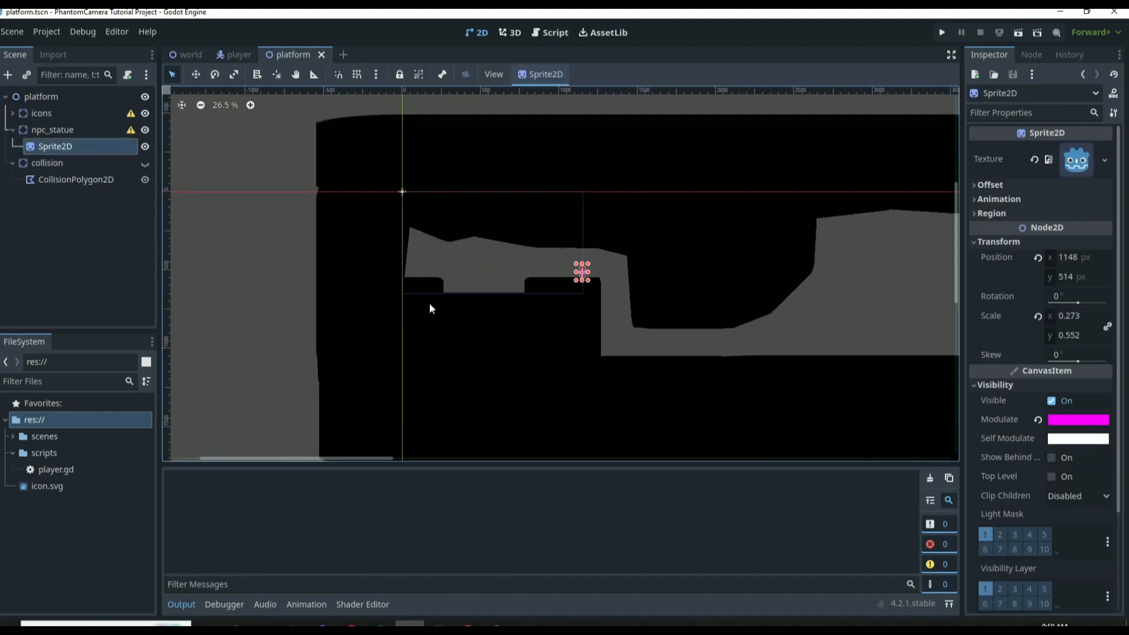
click(145, 164)
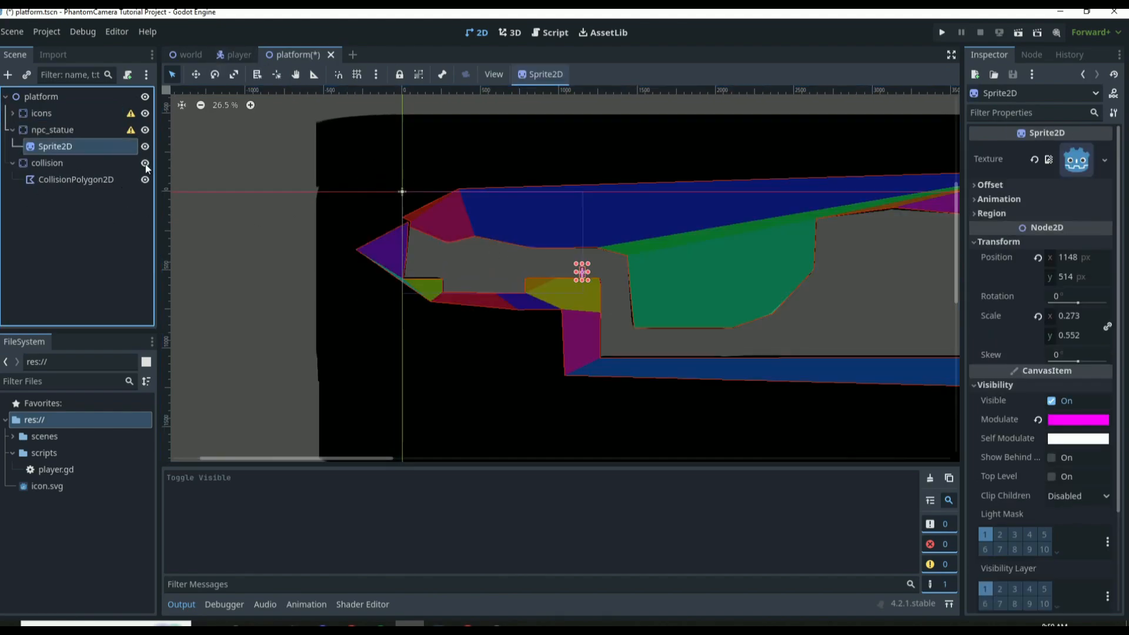
click(145, 164)
Step: Review the player scene's Sprite2D, CollisionShape2D and Camera2D nodes and its attached movement script
click(230, 54)
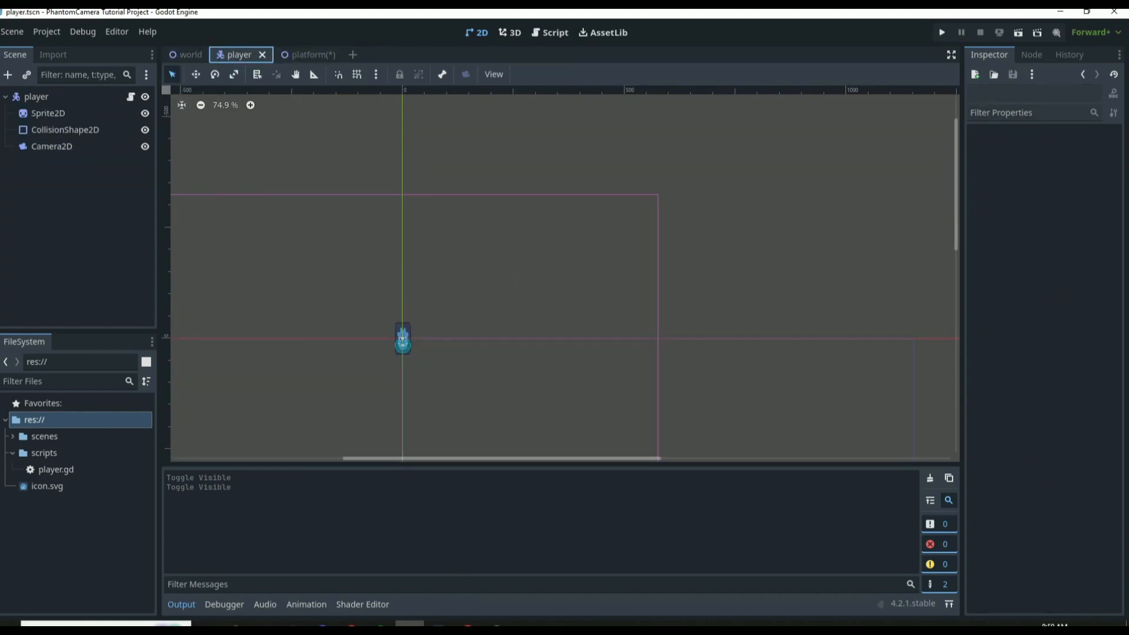
click(58, 113)
click(63, 129)
click(64, 146)
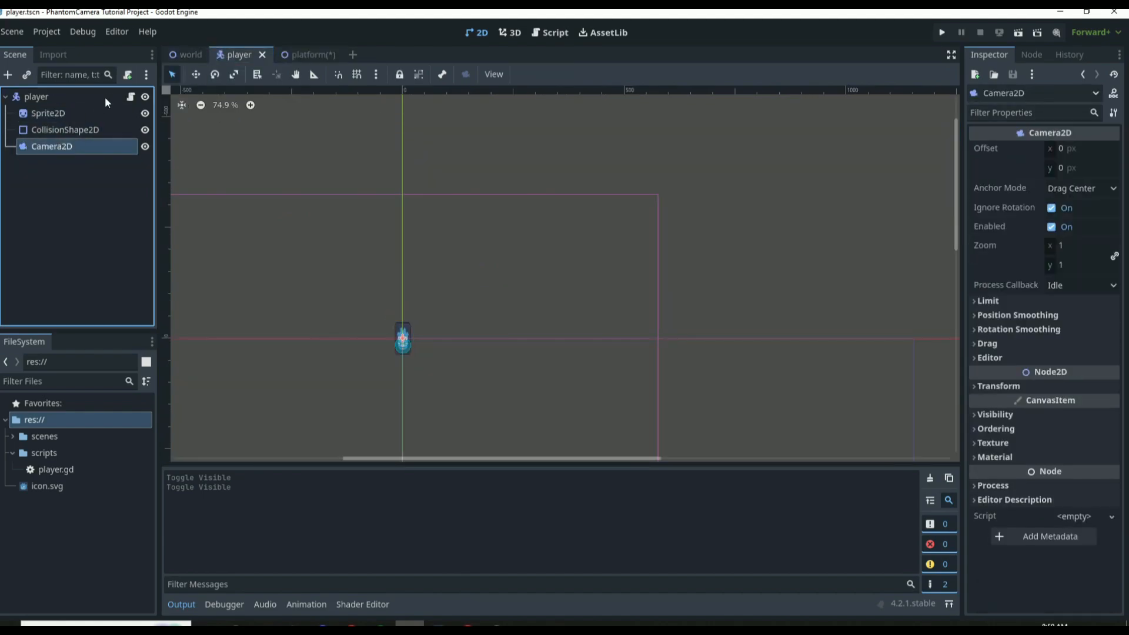
click(131, 96)
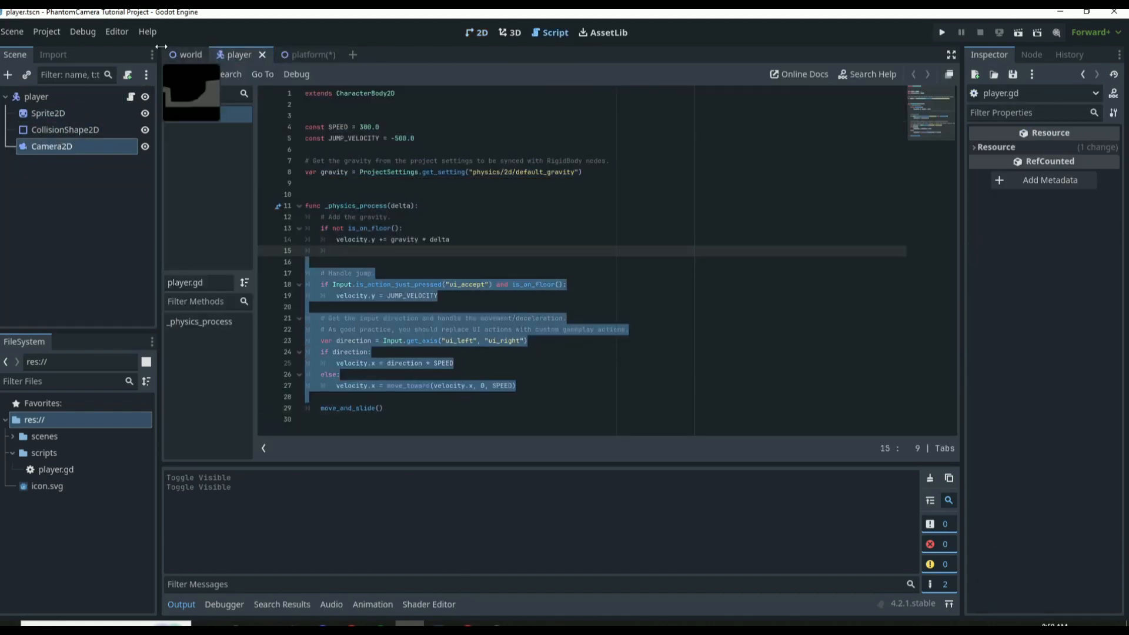
Step: Return to the world scene, select its root node and switch to the 2D view
click(189, 54)
click(35, 96)
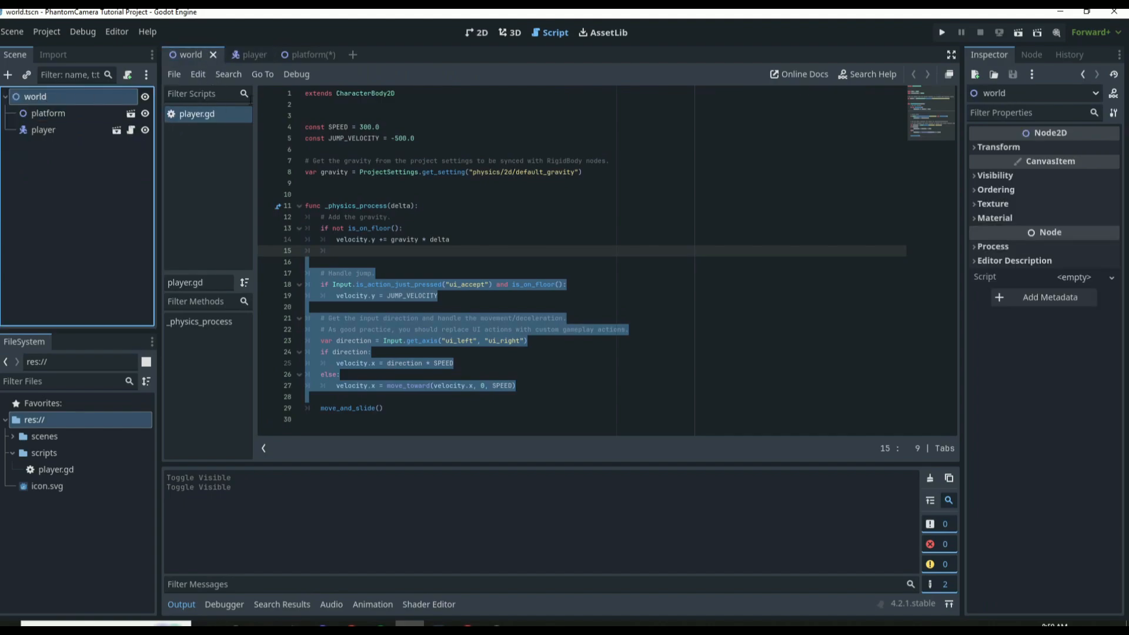
click(476, 33)
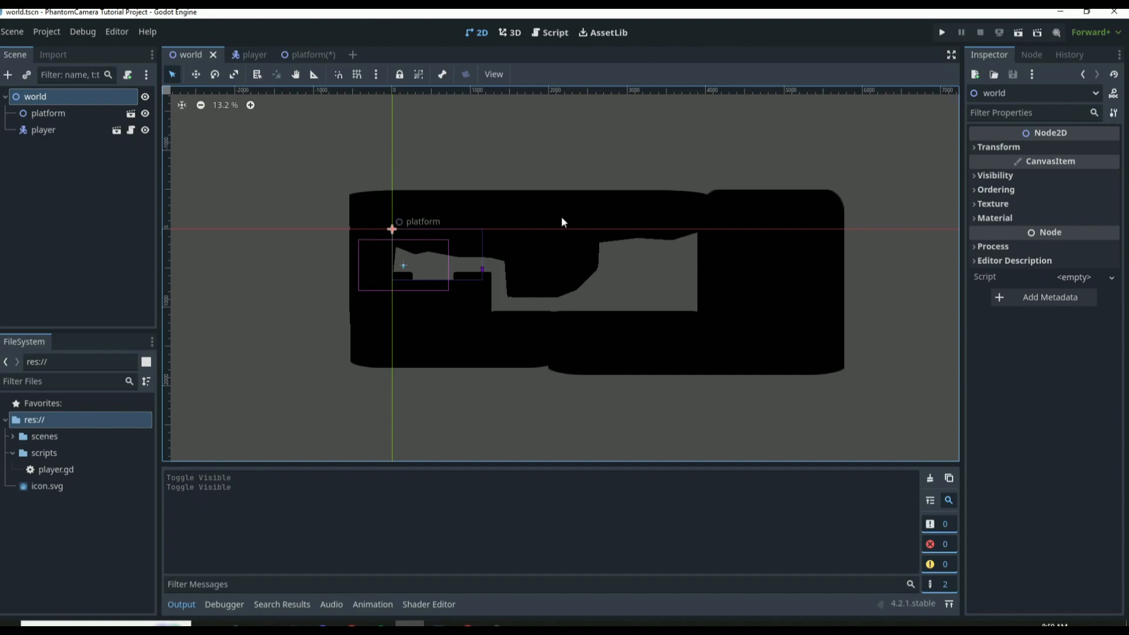
Step: Search the asset library for "phantom", then download and install the Phantom Camera addon into the project
click(604, 32)
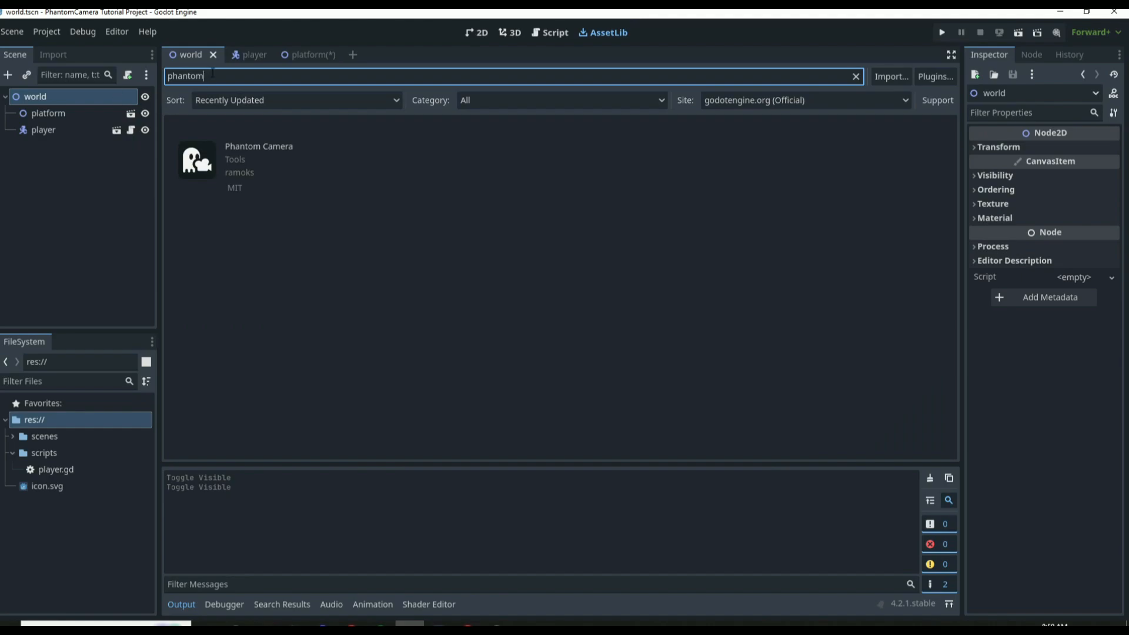
drag(205, 76, 167, 76)
text(phantom)
click(253, 147)
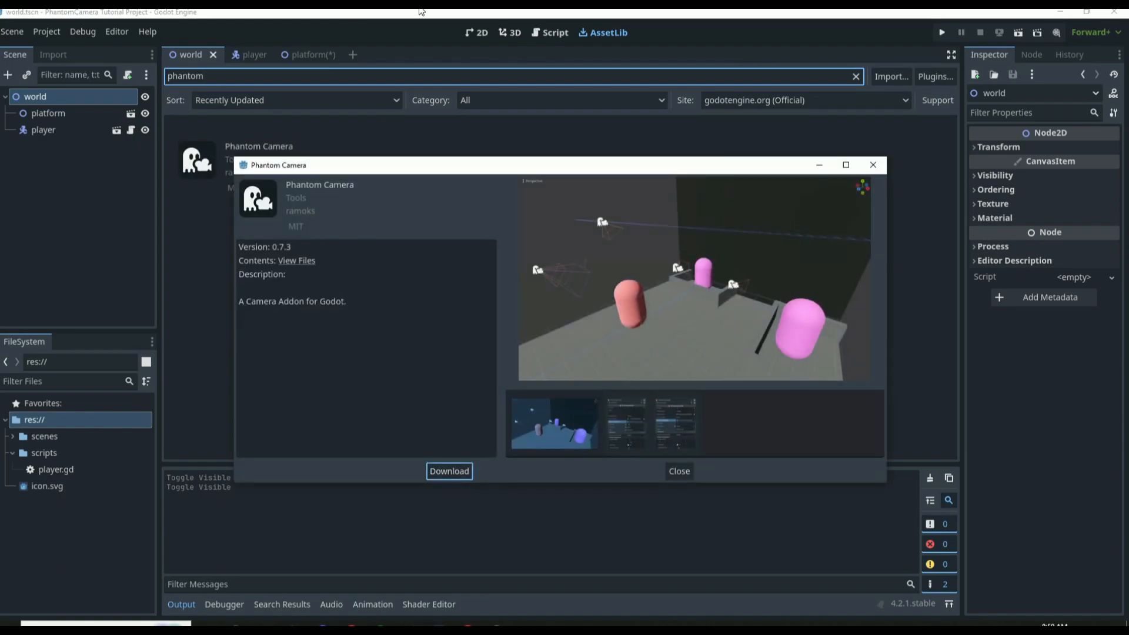
click(449, 471)
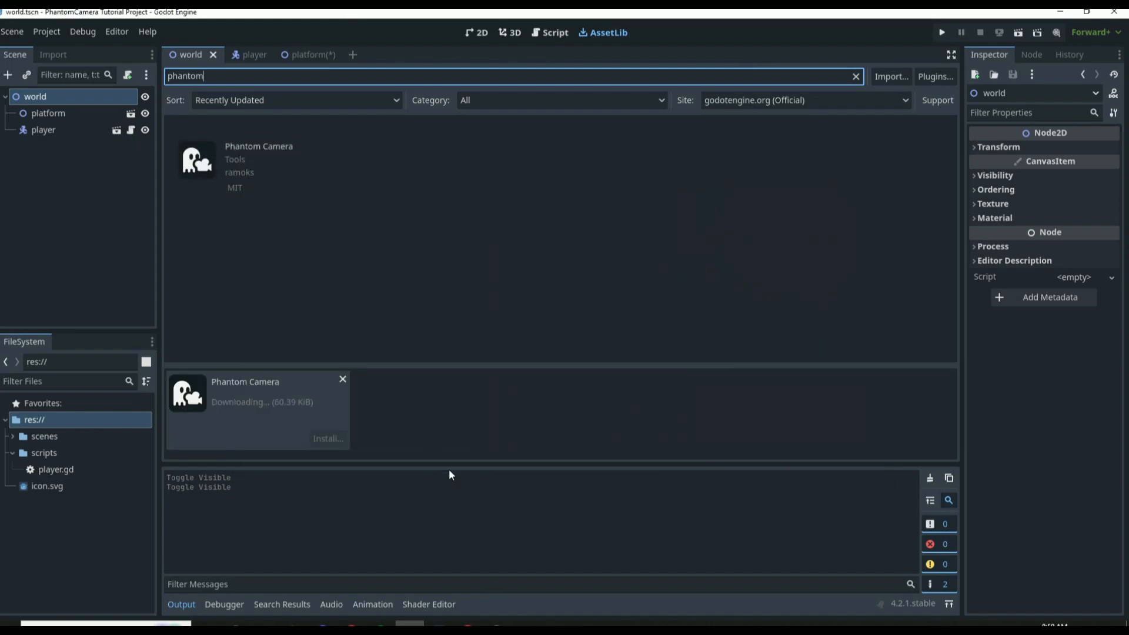
click(492, 503)
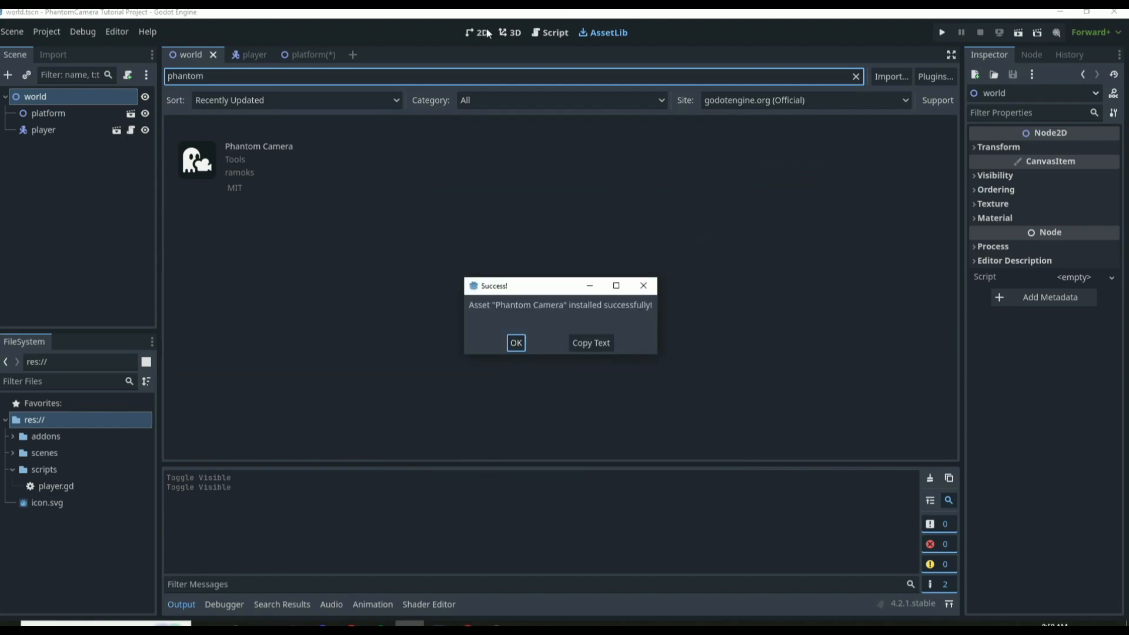
click(516, 342)
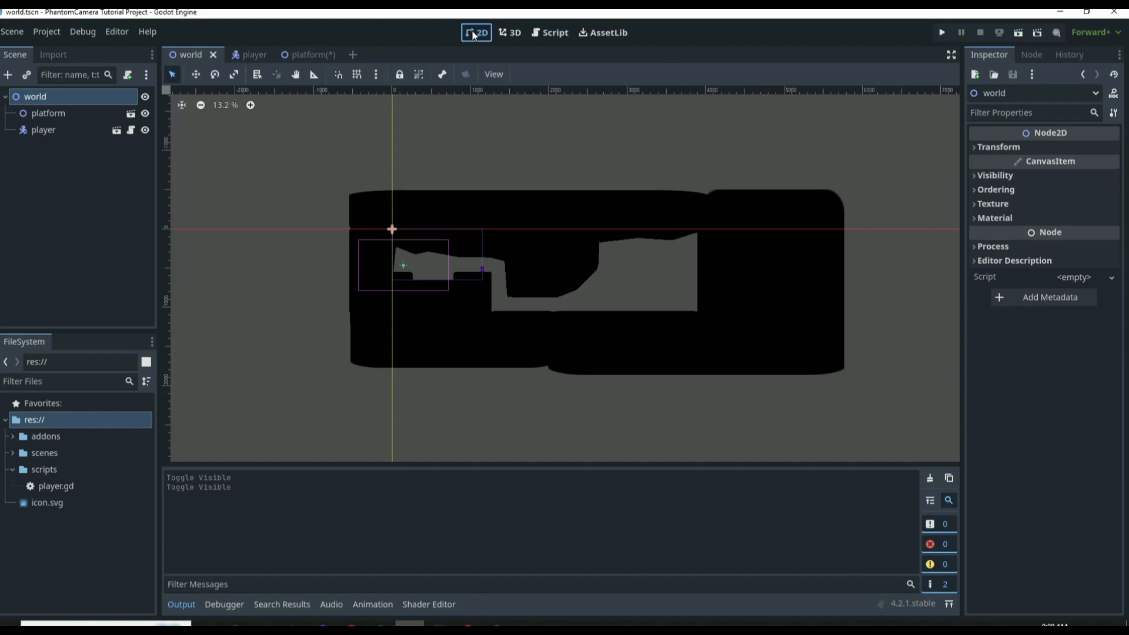
Step: Enable the Phantom Camera plugin in the project settings and return to the world scene's 2D view
click(476, 33)
click(59, 32)
click(59, 47)
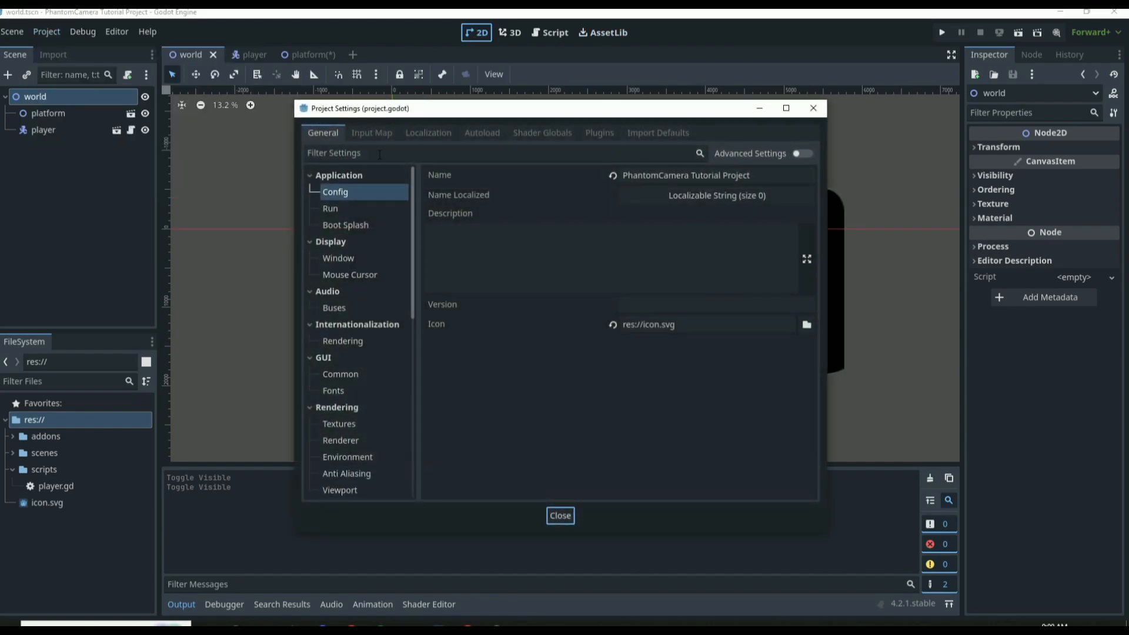
click(595, 134)
click(753, 191)
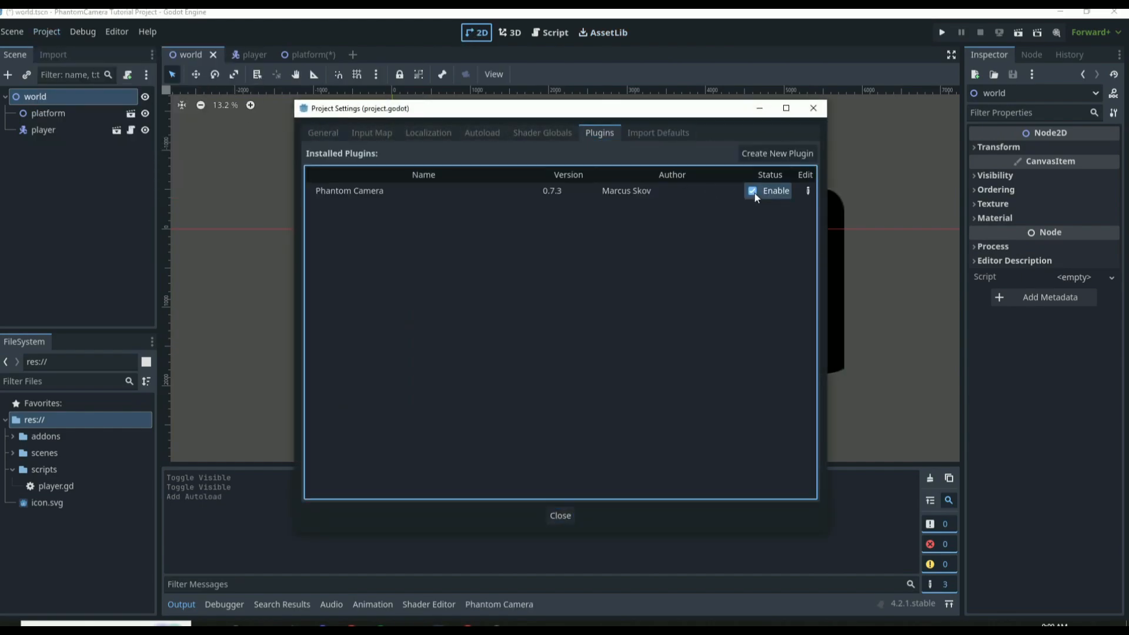
click(559, 515)
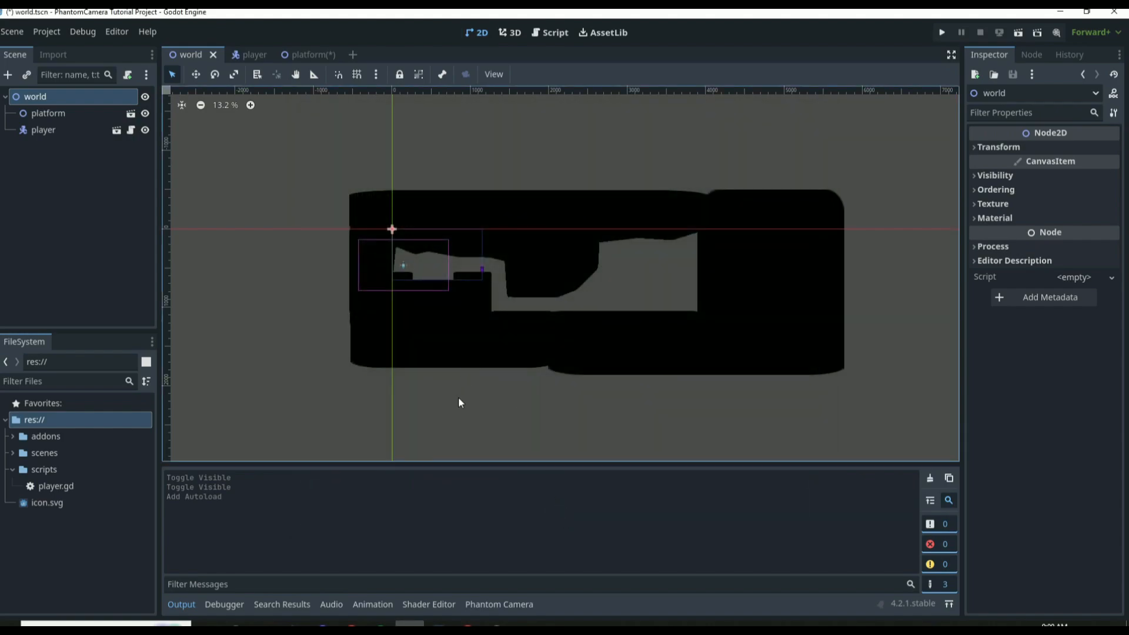
click(452, 401)
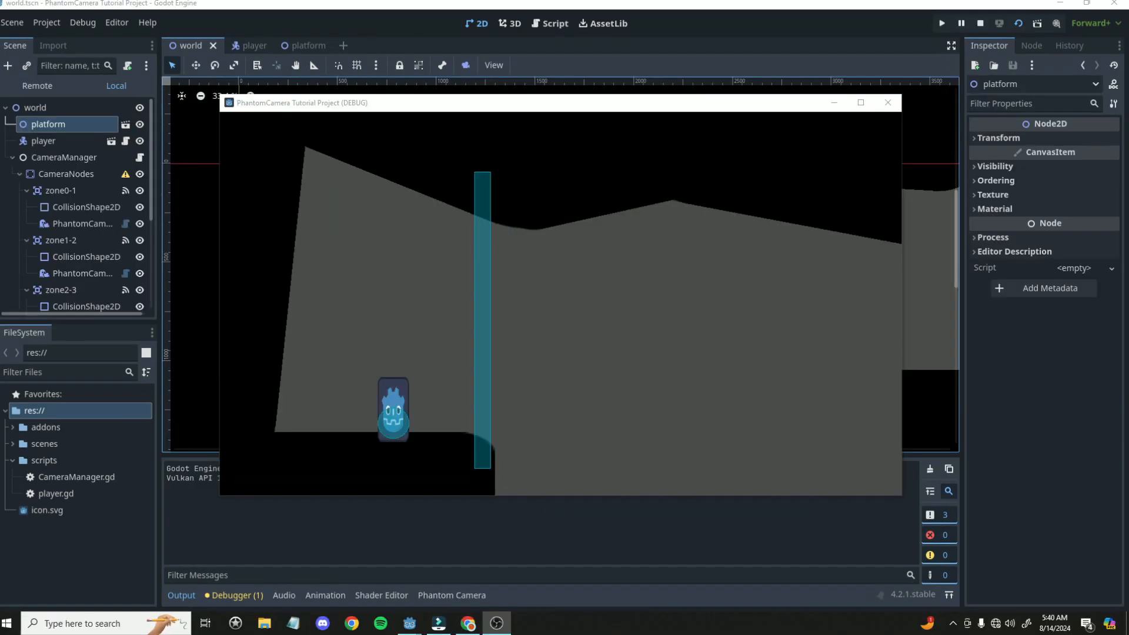
Step: Guide the player from the starting ledge past the NPC and along the lower corridor in the finished demo to examine each camera zone
key(Right)
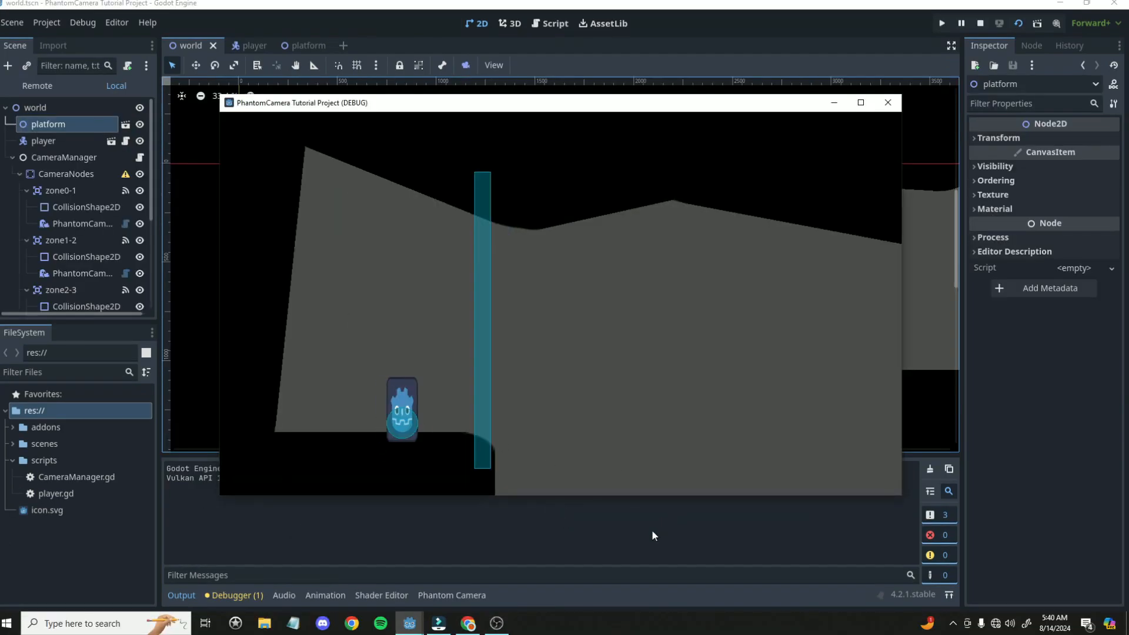
key(Right)
key(space)
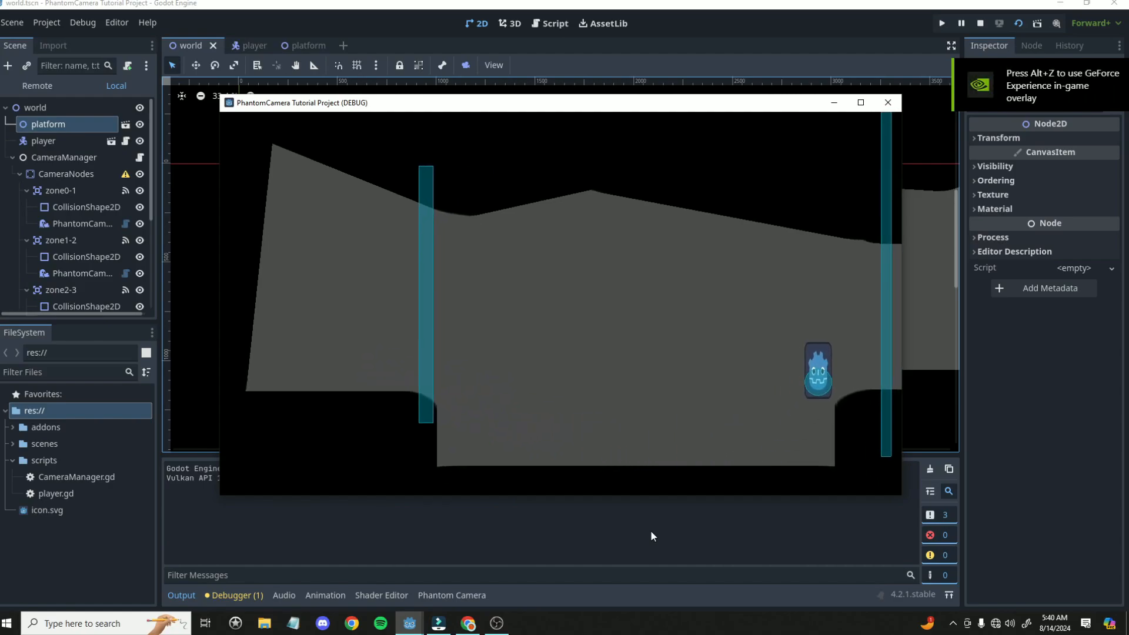
key(Left)
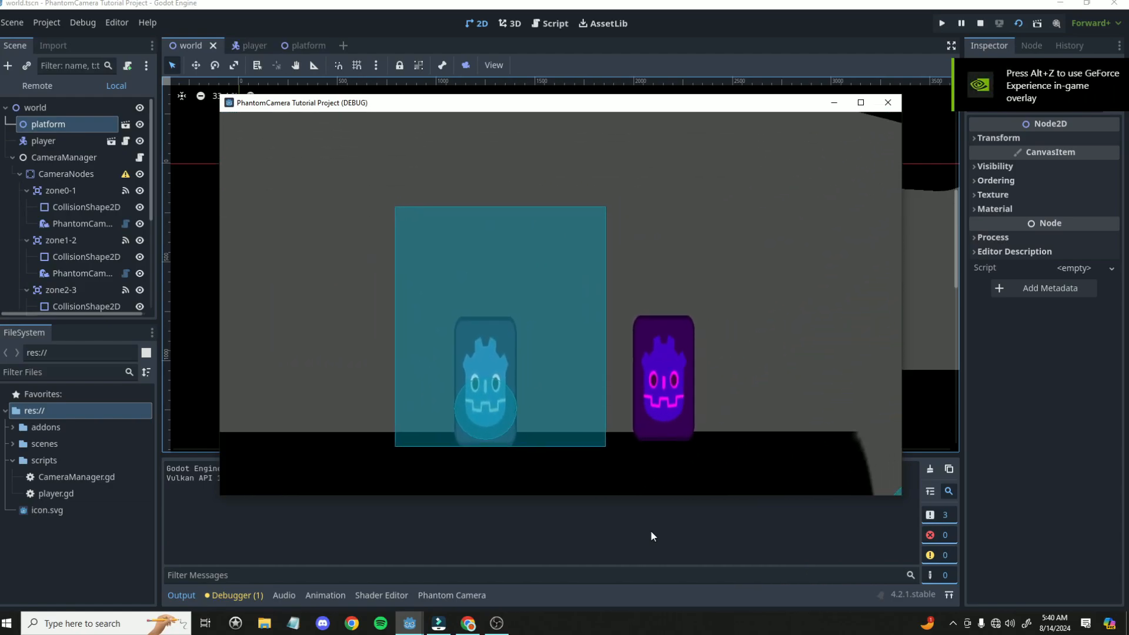
key(Right)
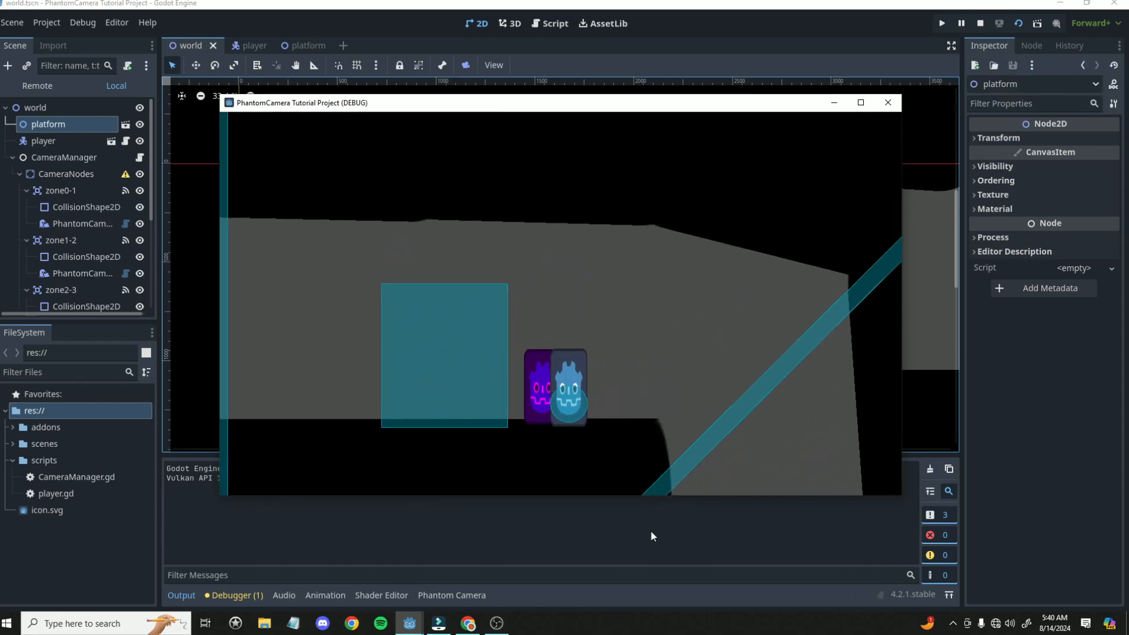
key(Right)
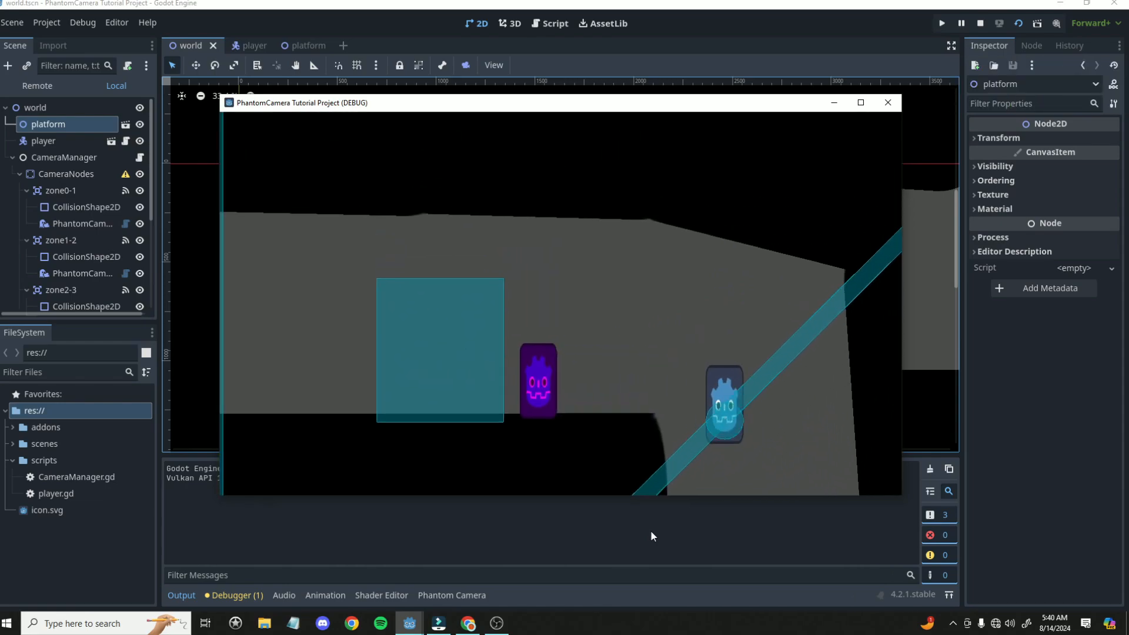
key(Right)
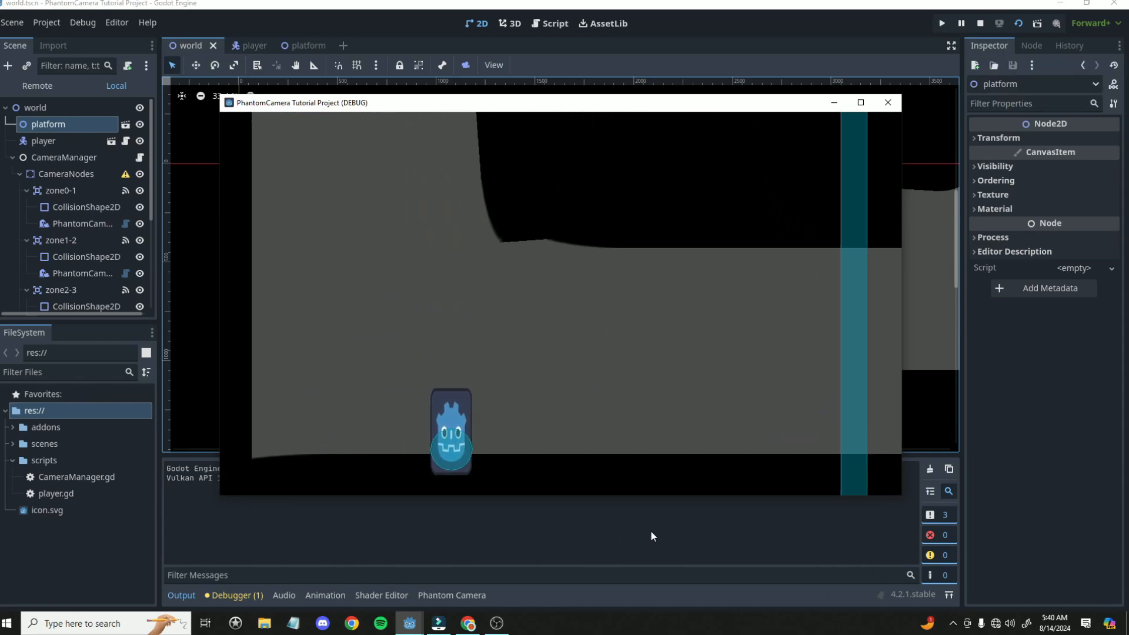
key(Right)
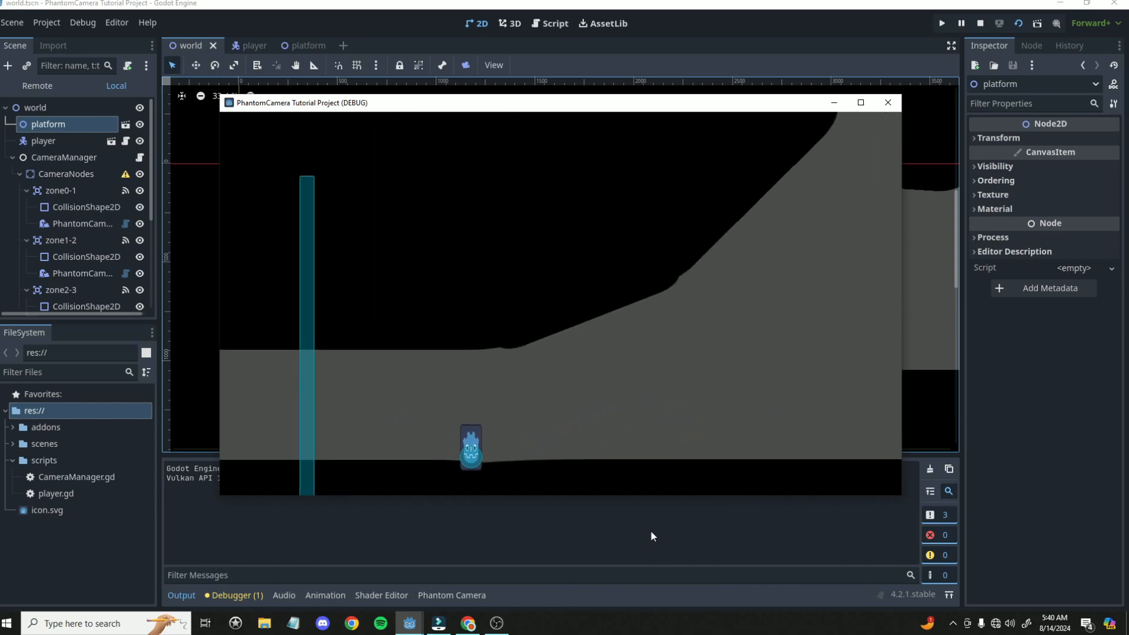
key(Right)
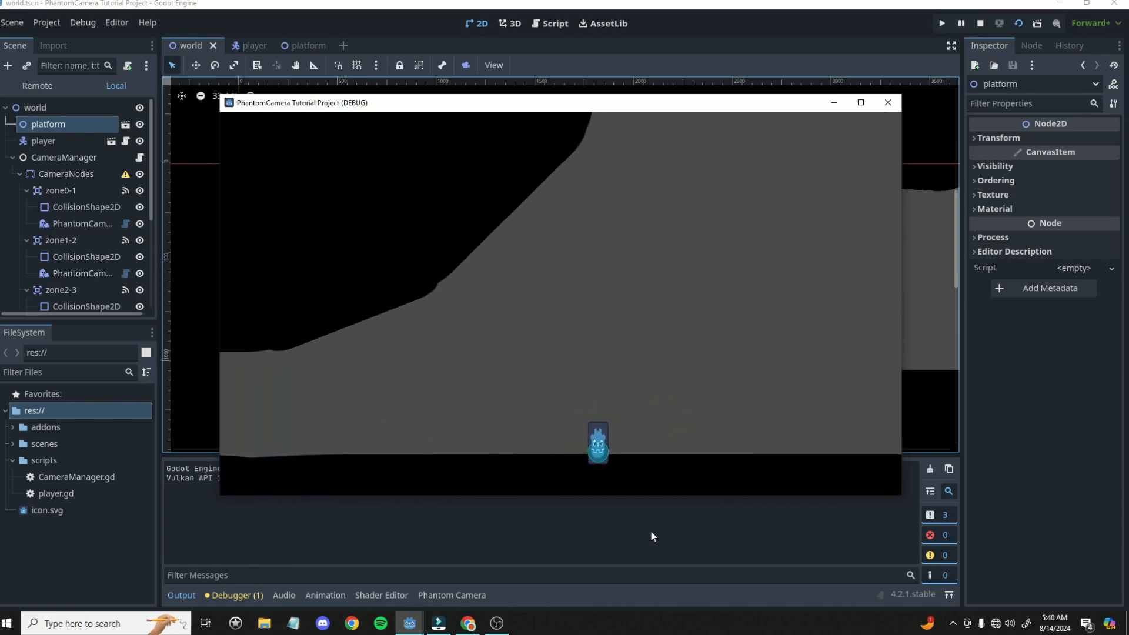
Step: Guide the player back through the lower corridor and across the zone trigger in the finished demo to examine the camera transition
key(Left)
key(space)
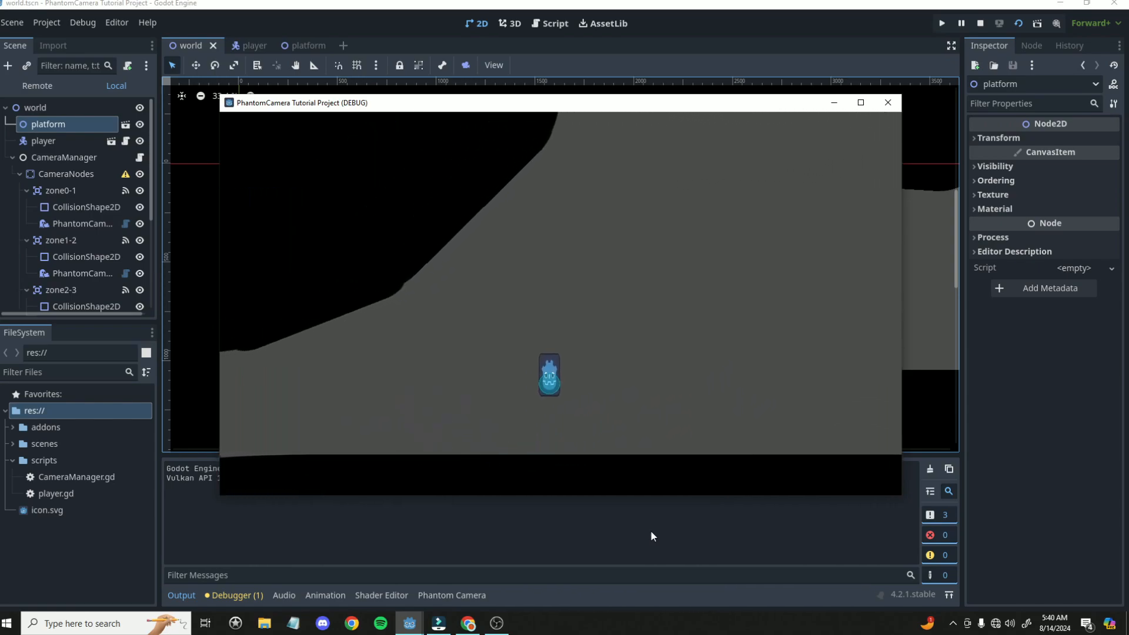
key(Left)
key(space)
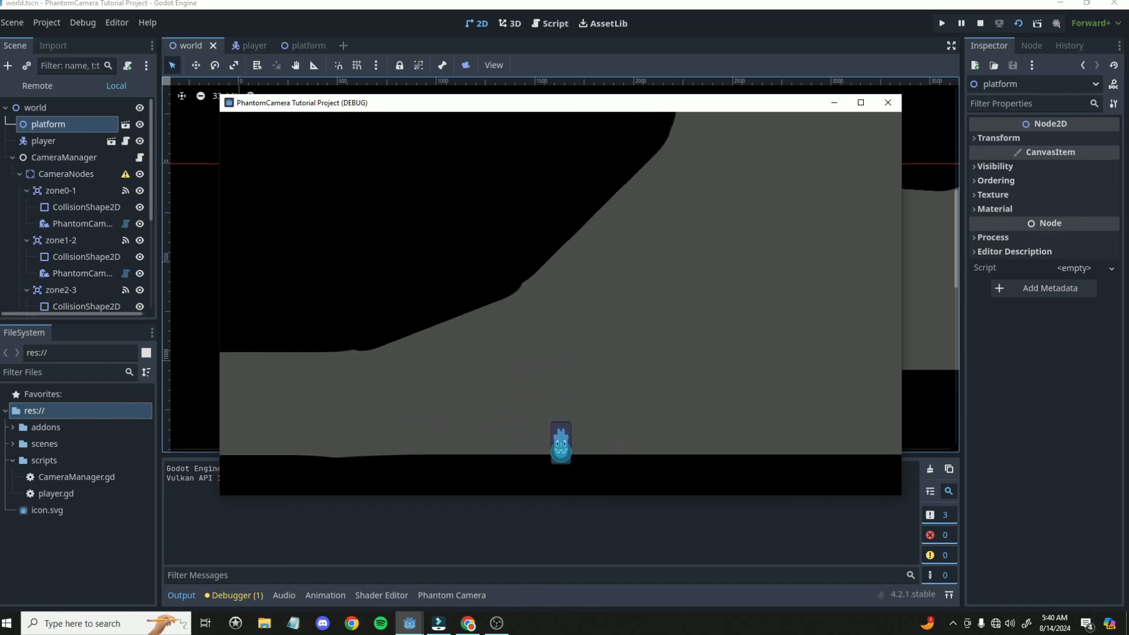
key(Left)
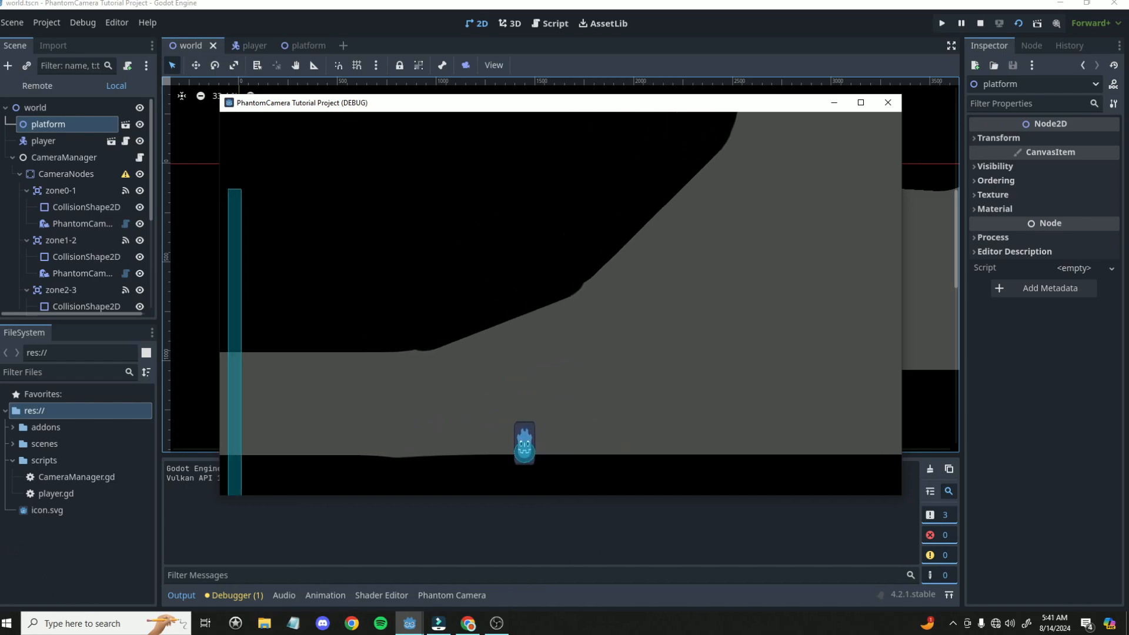
key(Left)
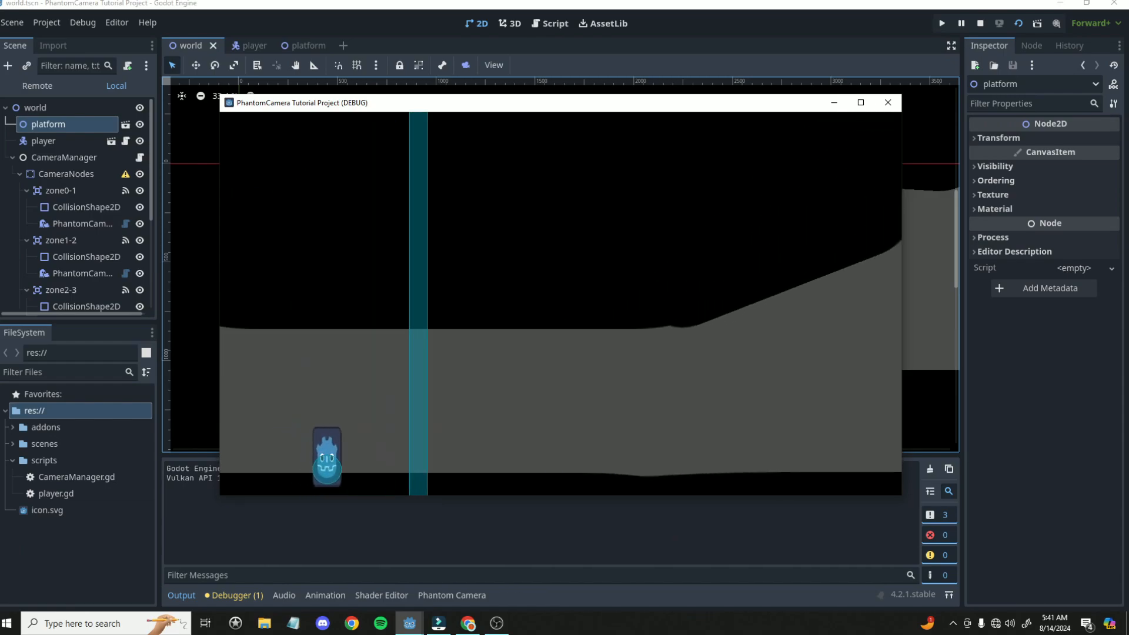
key(Right)
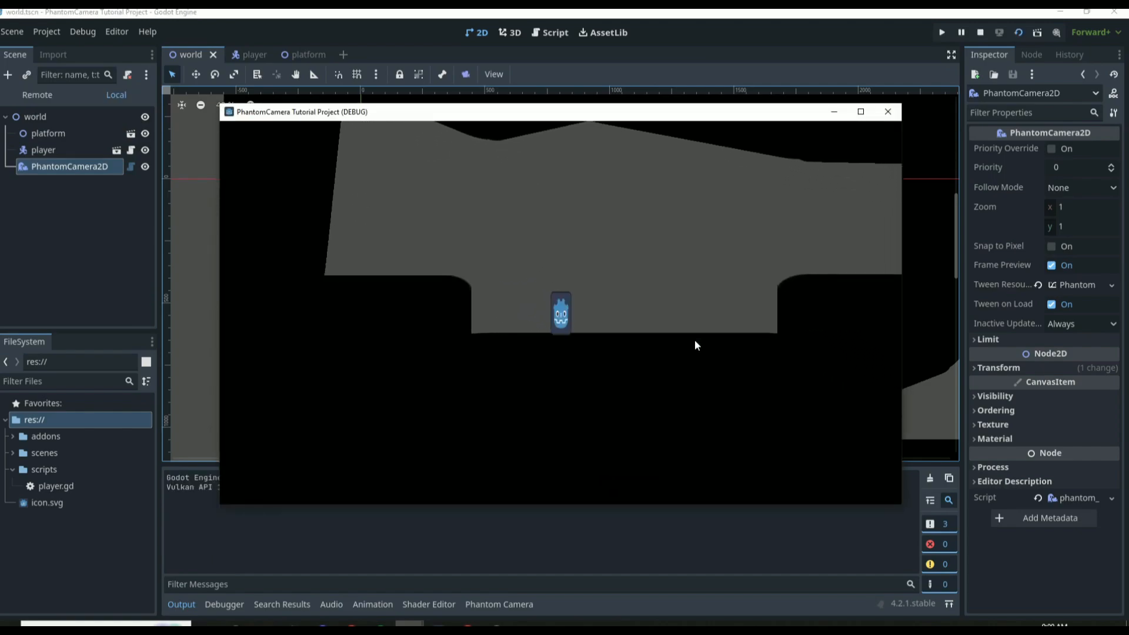
Step: Close the running game and nudge the PhantomCamera2D in the world scene to position (640, 423)
click(888, 111)
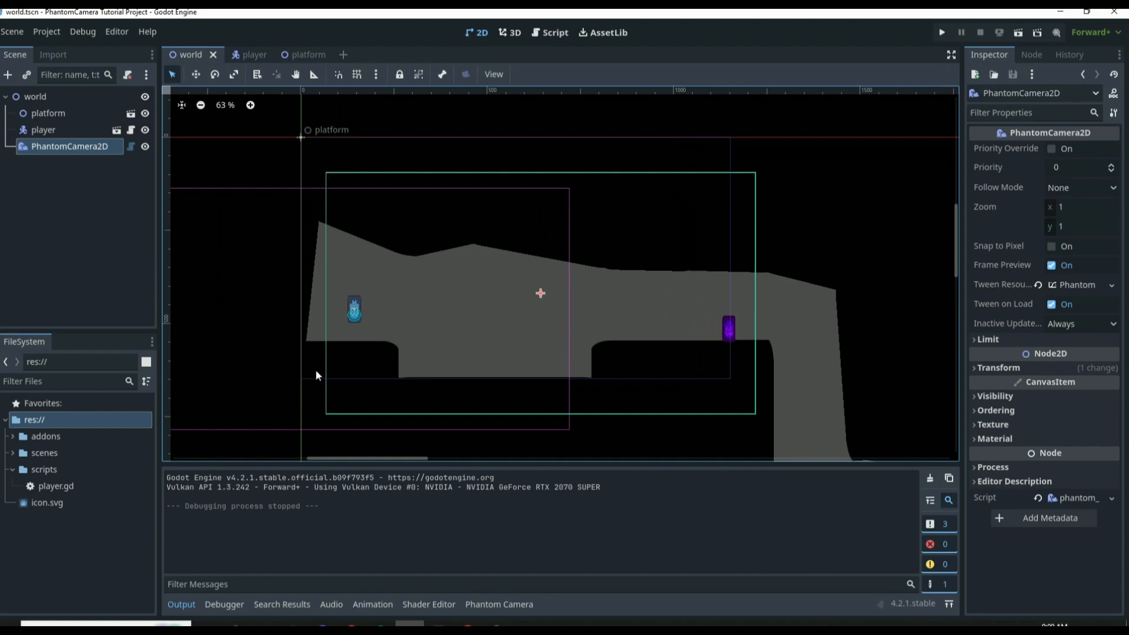
drag(540, 293, 540, 297)
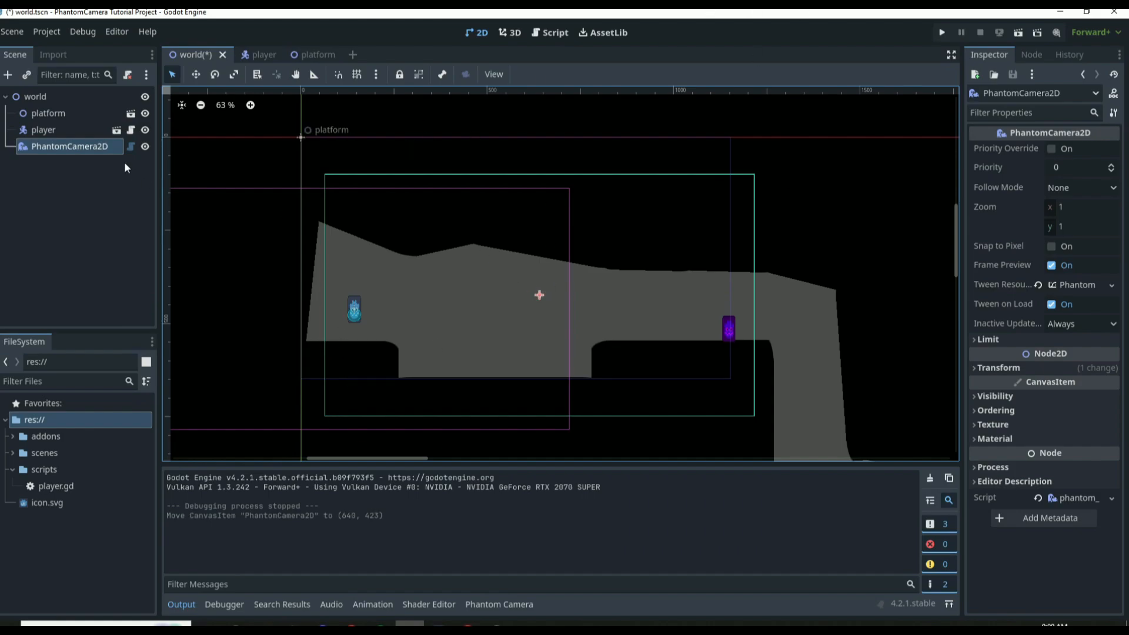
click(106, 183)
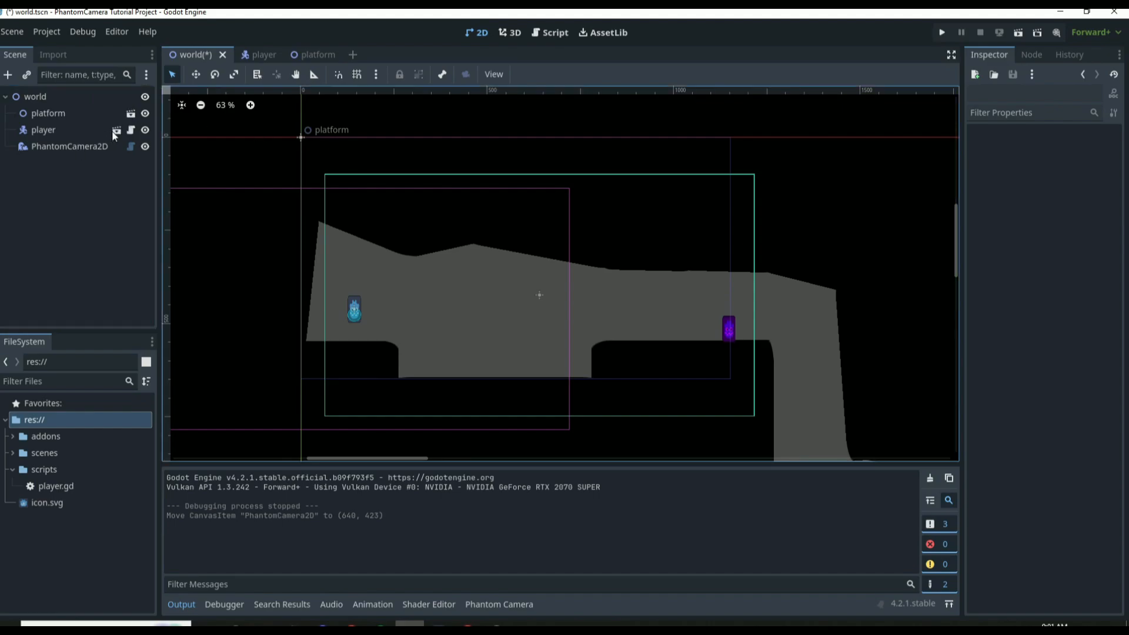
Step: Open the player scene, add a PhantomCameraHost node as a child of Camera2D and save the scene
click(115, 131)
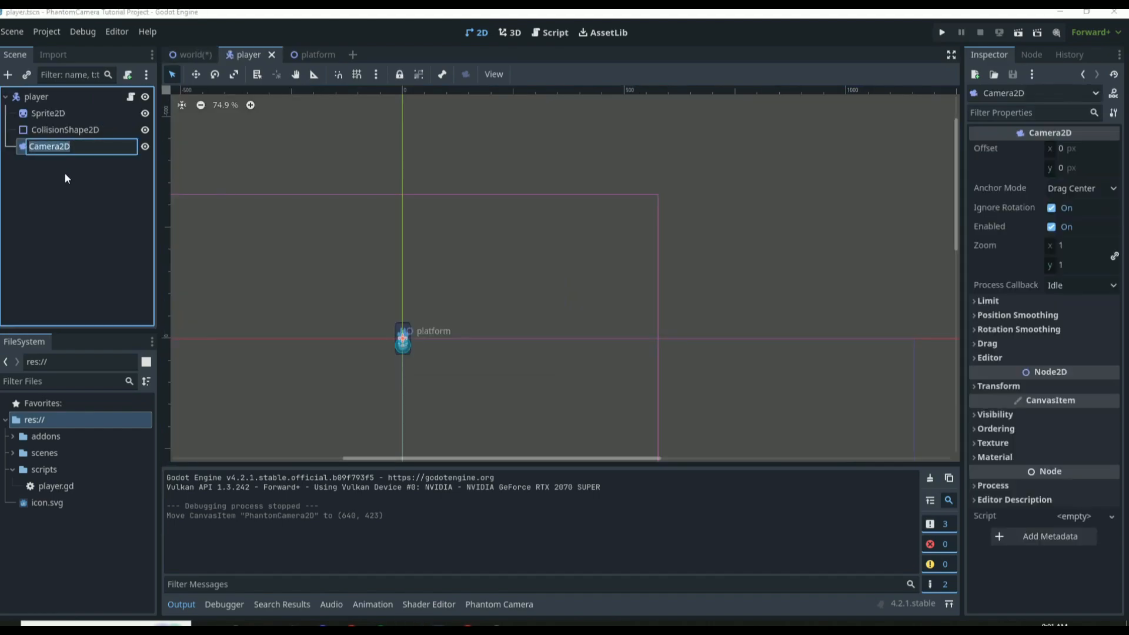
click(8, 75)
text(phan)
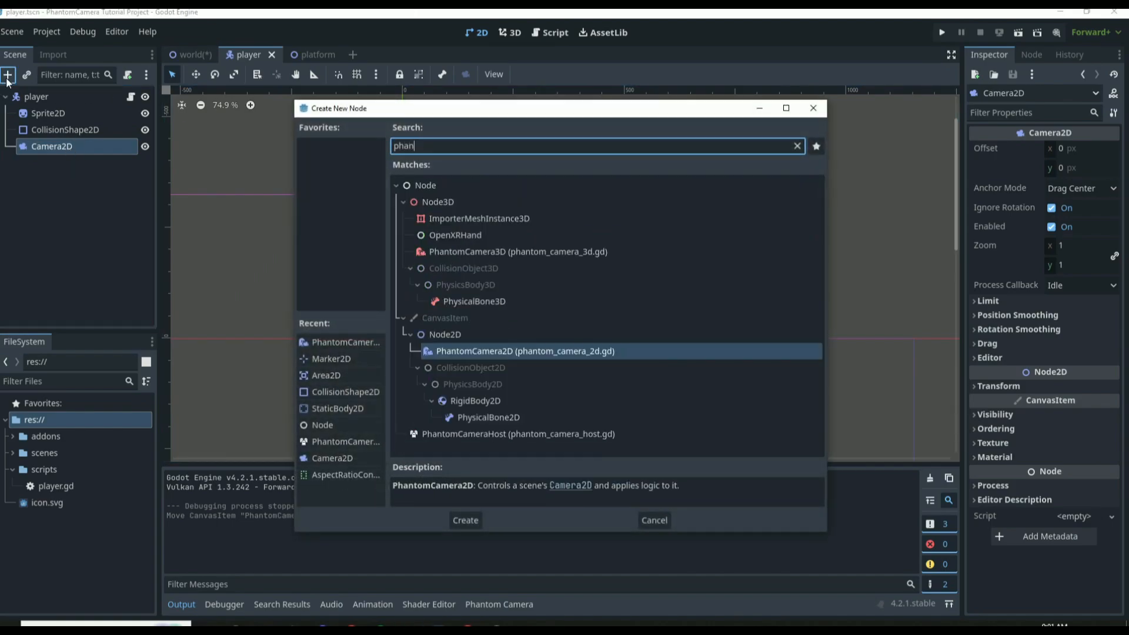
key(Down)
key(Down)
key(Down)
key(Down)
key(Down)
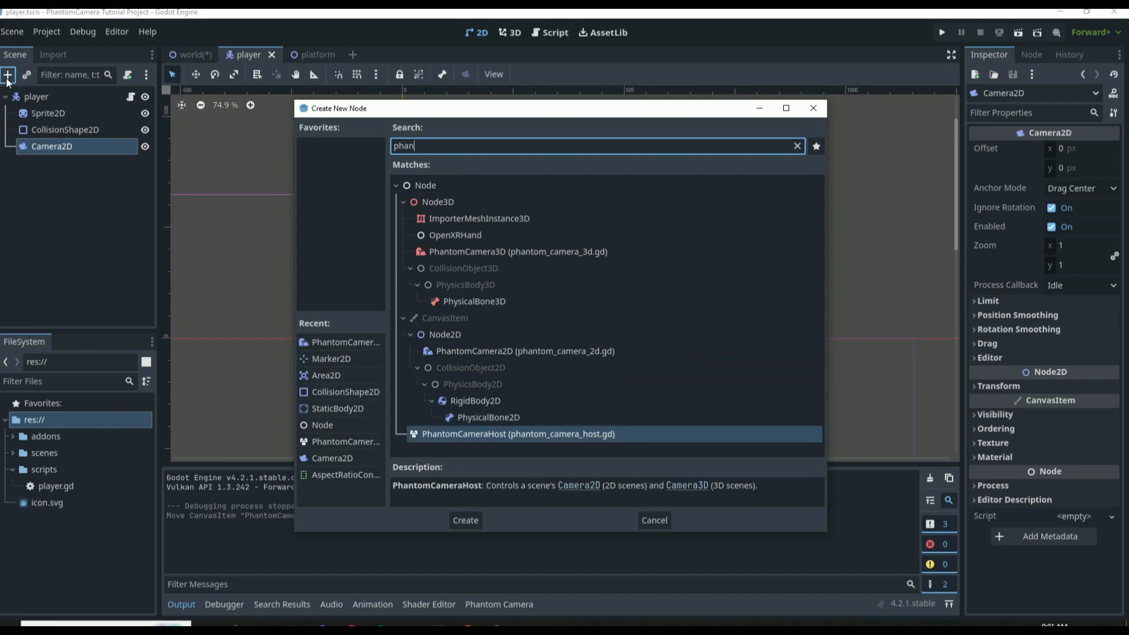
key(Return)
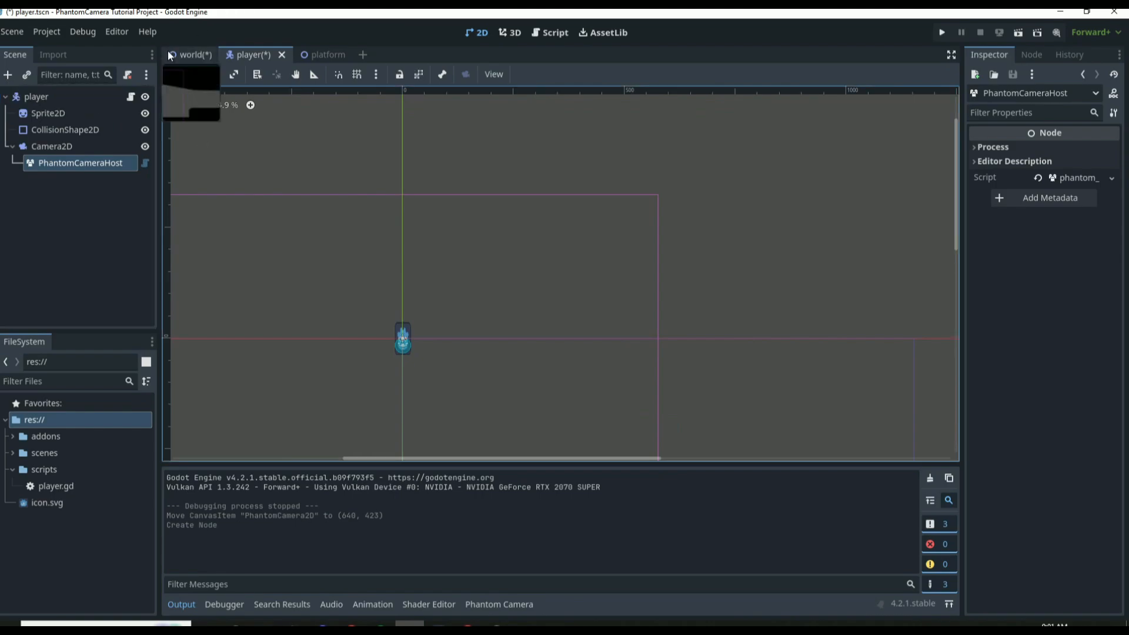
click(182, 54)
click(263, 57)
click(52, 144)
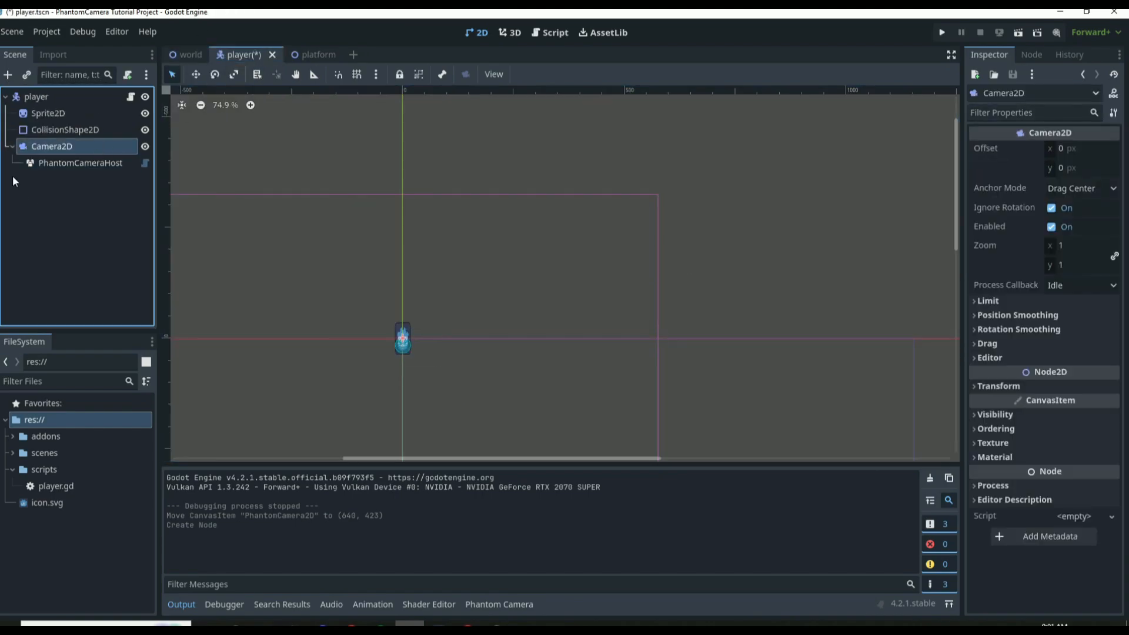
key(ctrl+s)
Step: Run the project from the world scene and walk the player into the pit to check the fixed phantom camera view
click(188, 52)
key(F5)
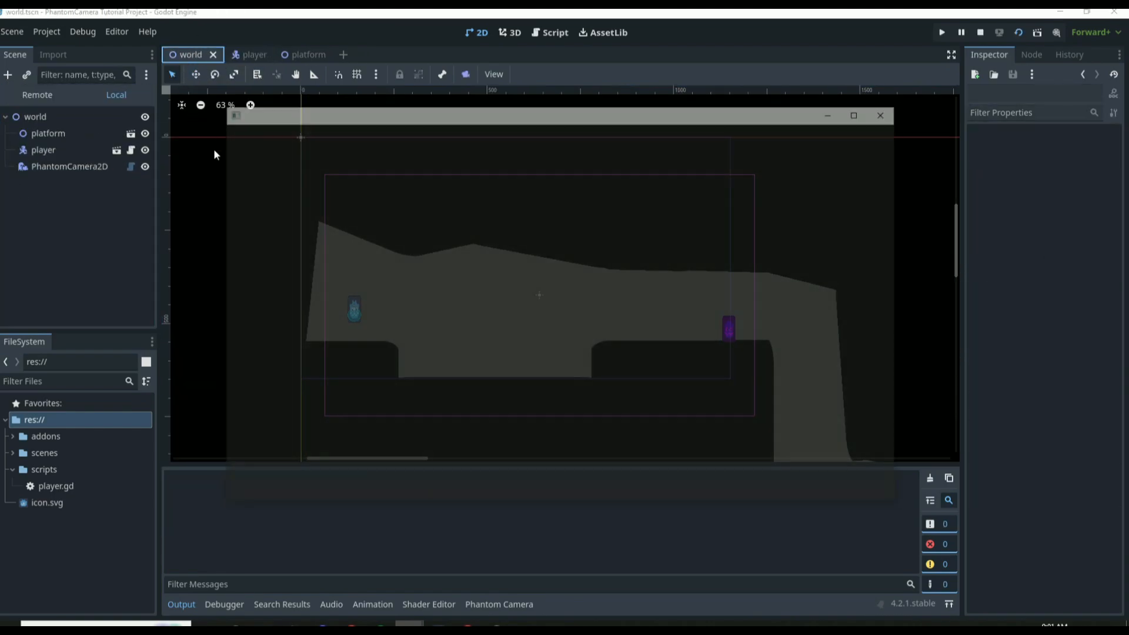
key(Right)
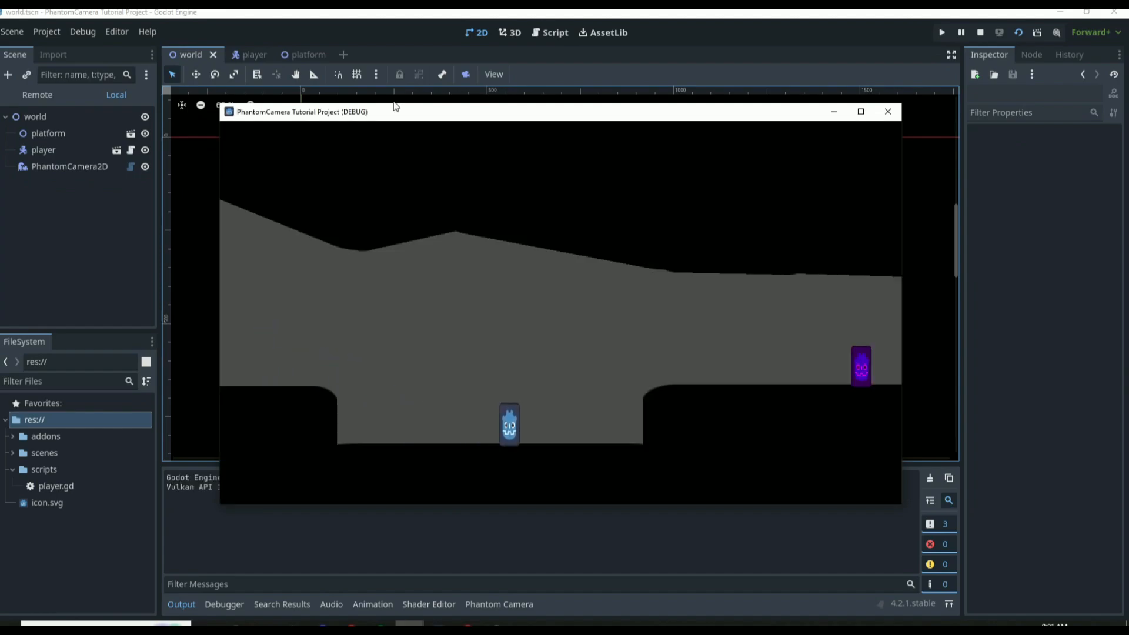
click(888, 112)
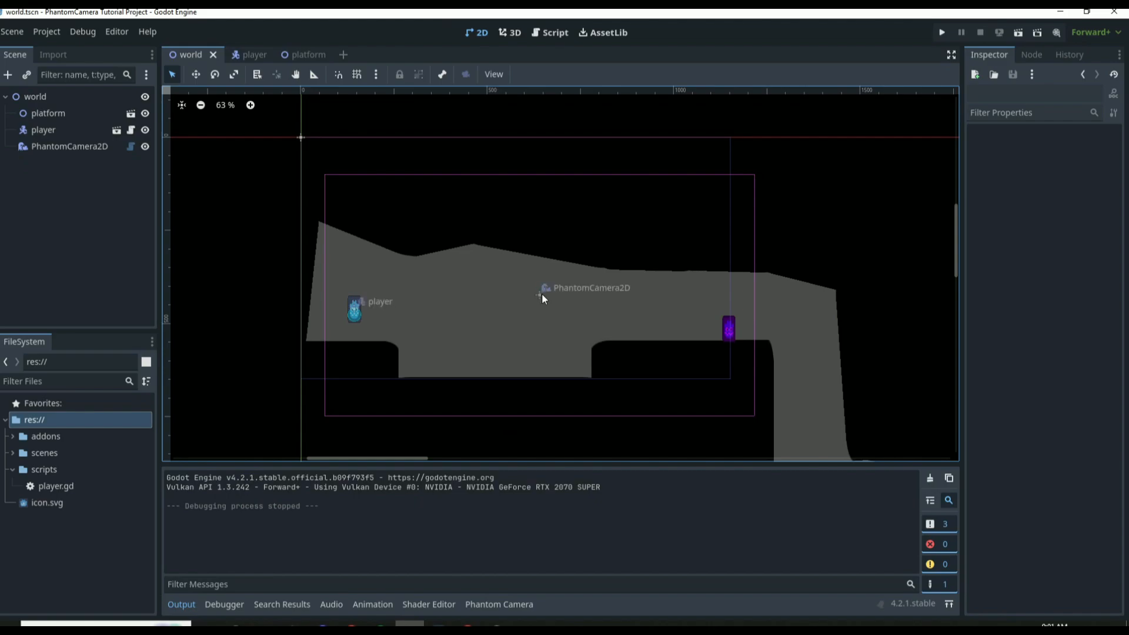
Step: Move the PhantomCamera2D toward the purple NPC, to about (1043, 439), and run the game to check the new framing
drag(542, 294, 693, 301)
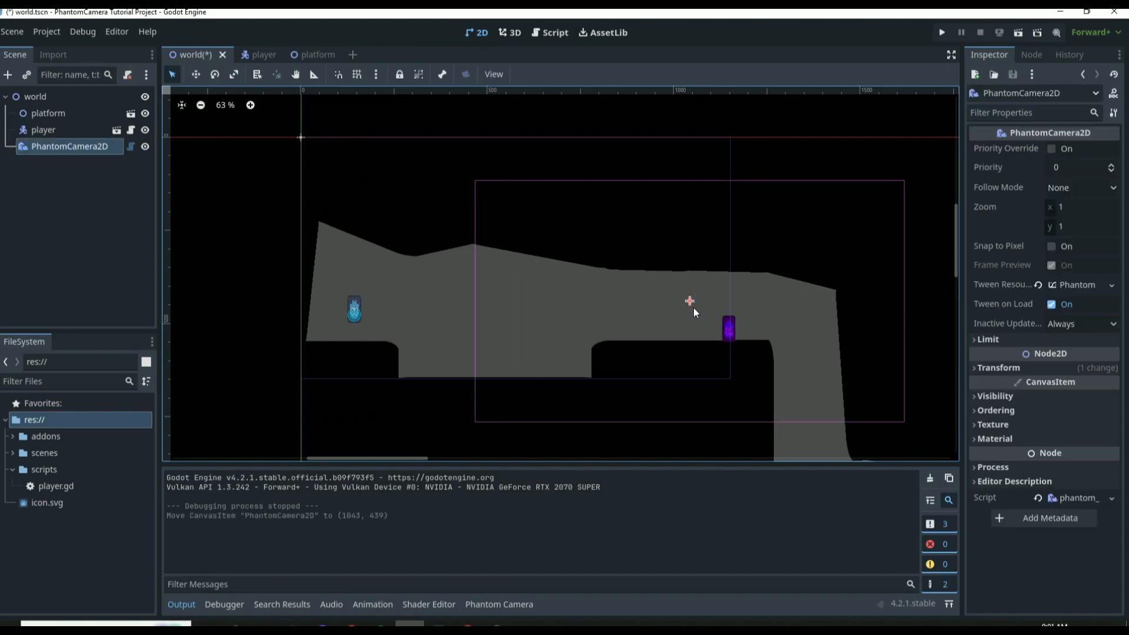
key(F5)
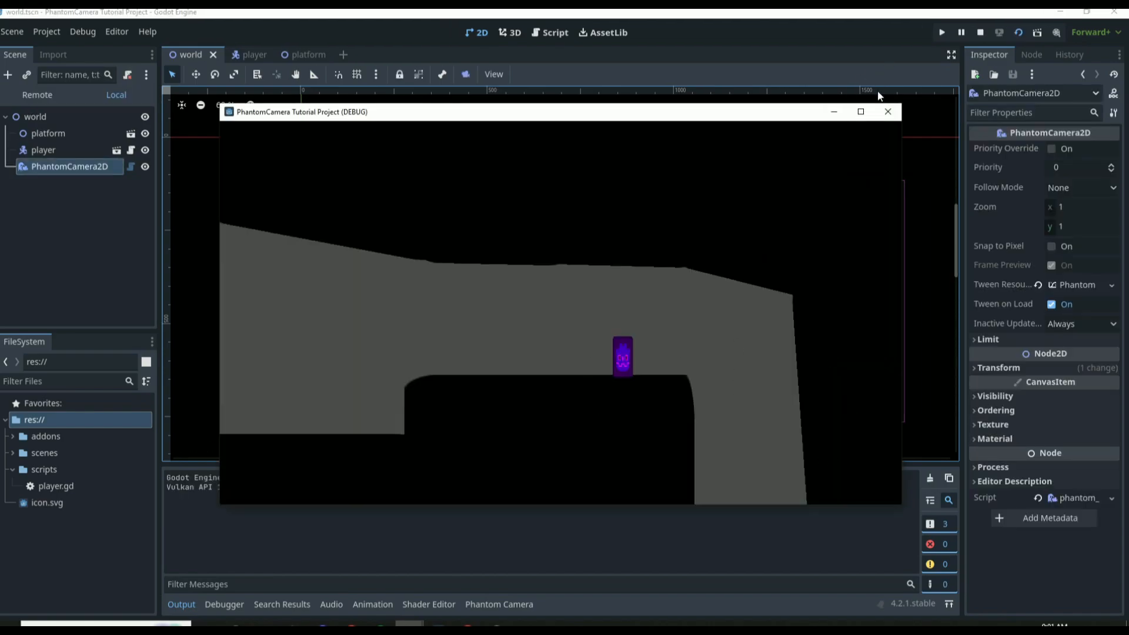
click(888, 112)
click(595, 293)
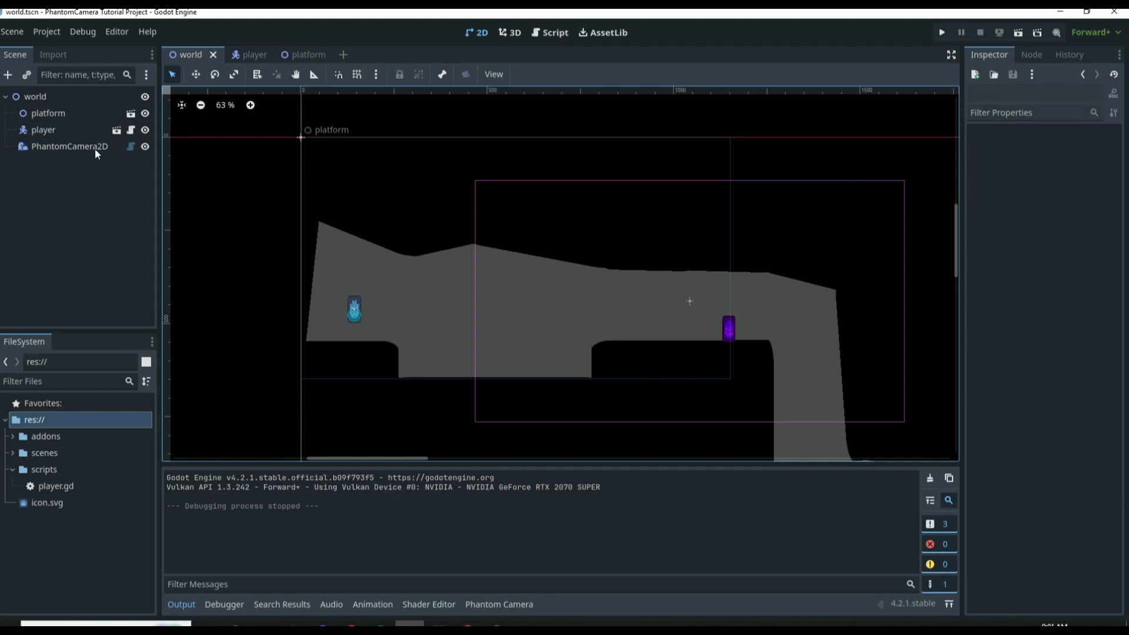
Step: Delete the PhantomCamera2D node from the world scene and undo that deletion
click(94, 147)
key(Delete)
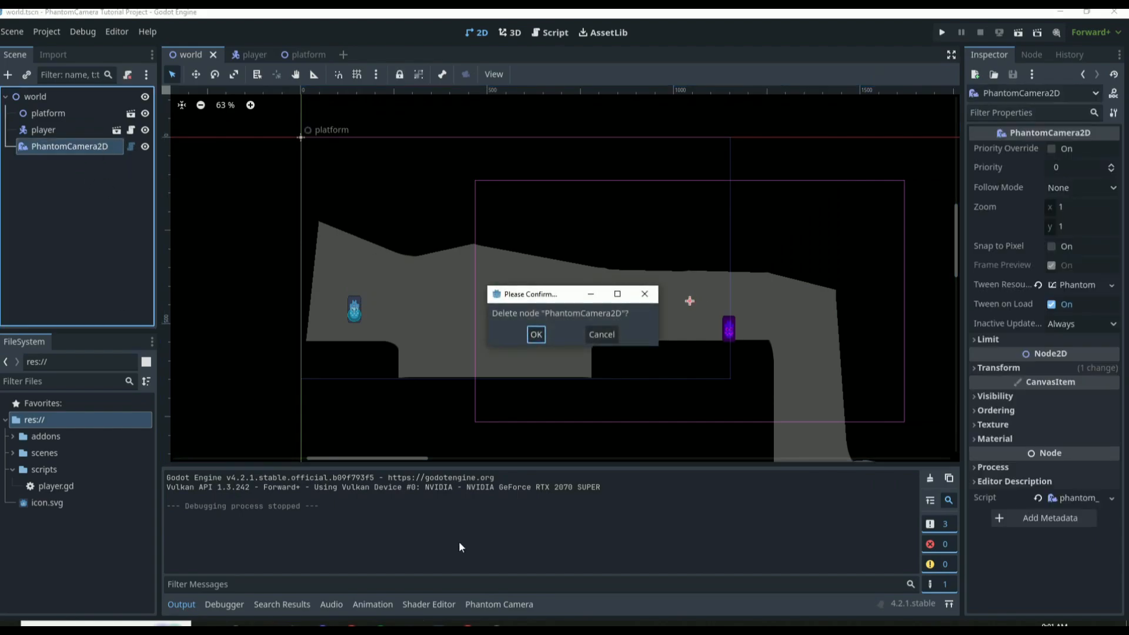
click(536, 334)
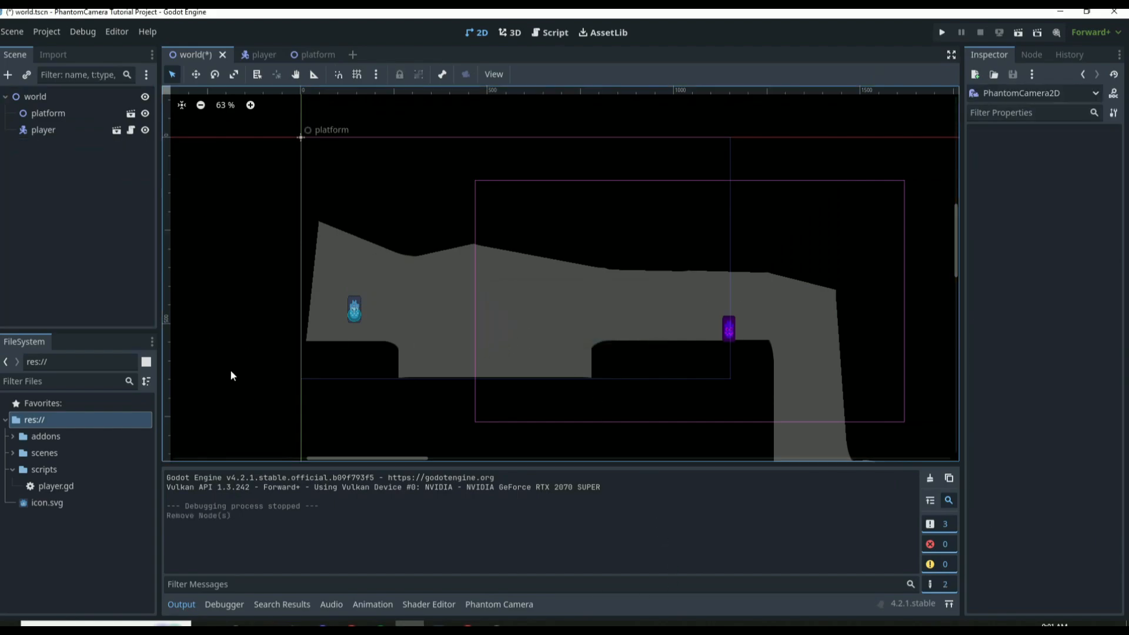
scroll(493, 389, down, 4)
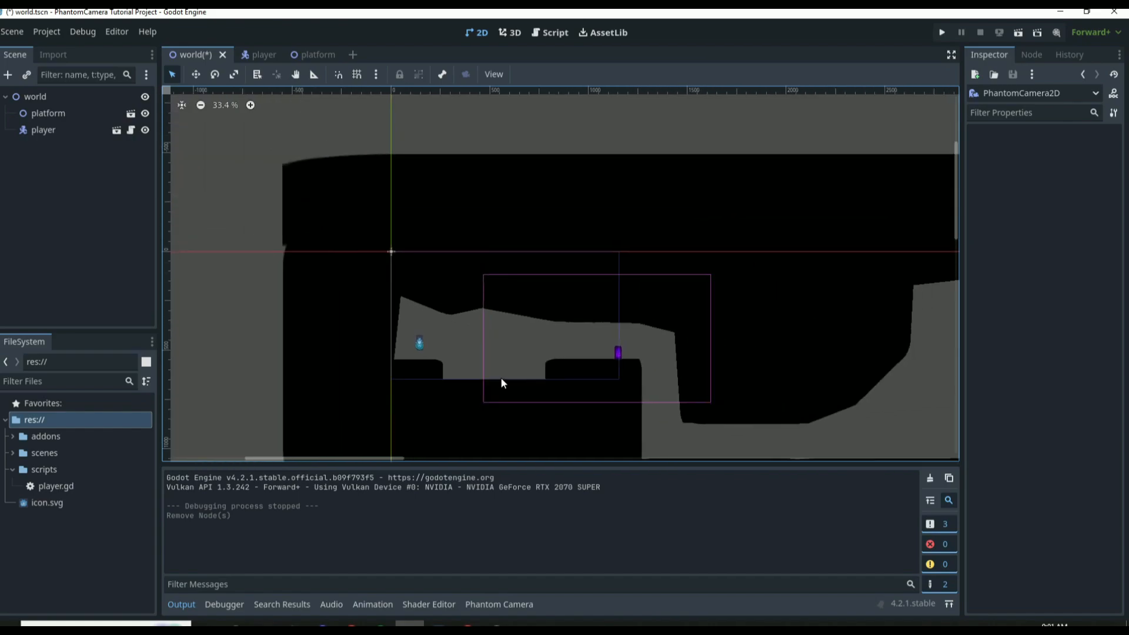
key(ctrl+z)
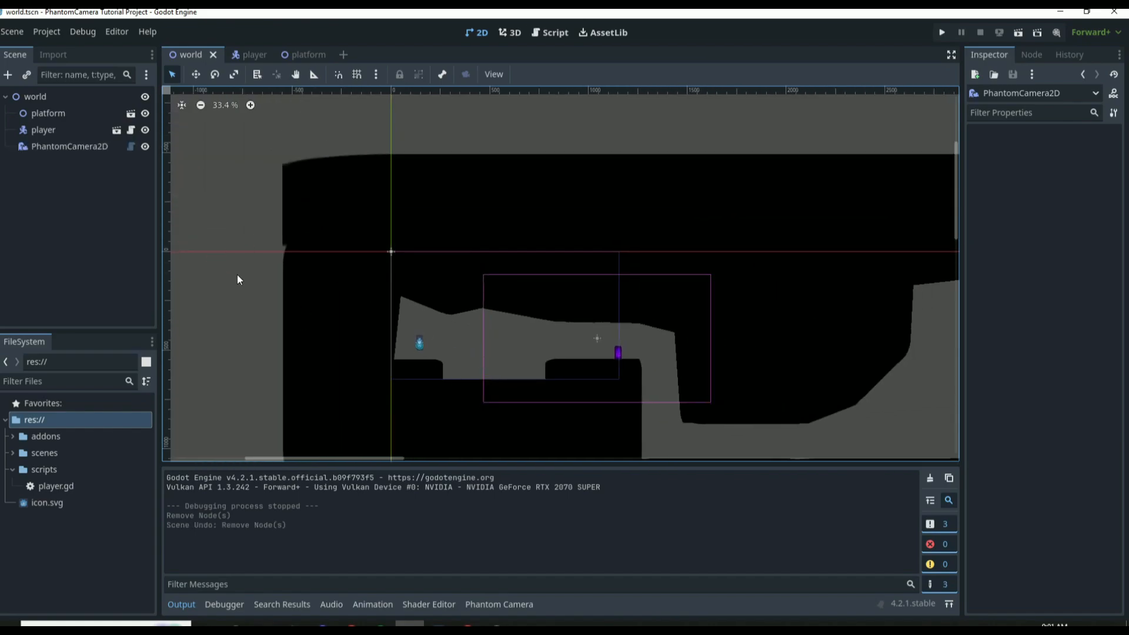
Step: Delete the PhantomCamera2D node from the world scene and run the game to check the player's own camera
click(112, 146)
key(Delete)
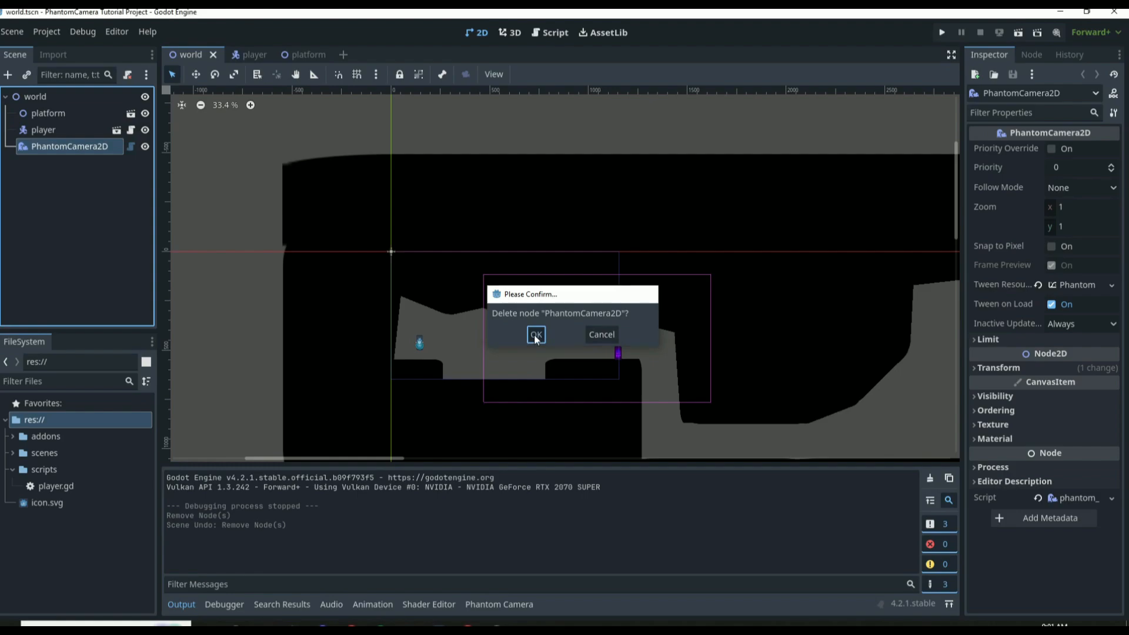
key(Return)
key(F5)
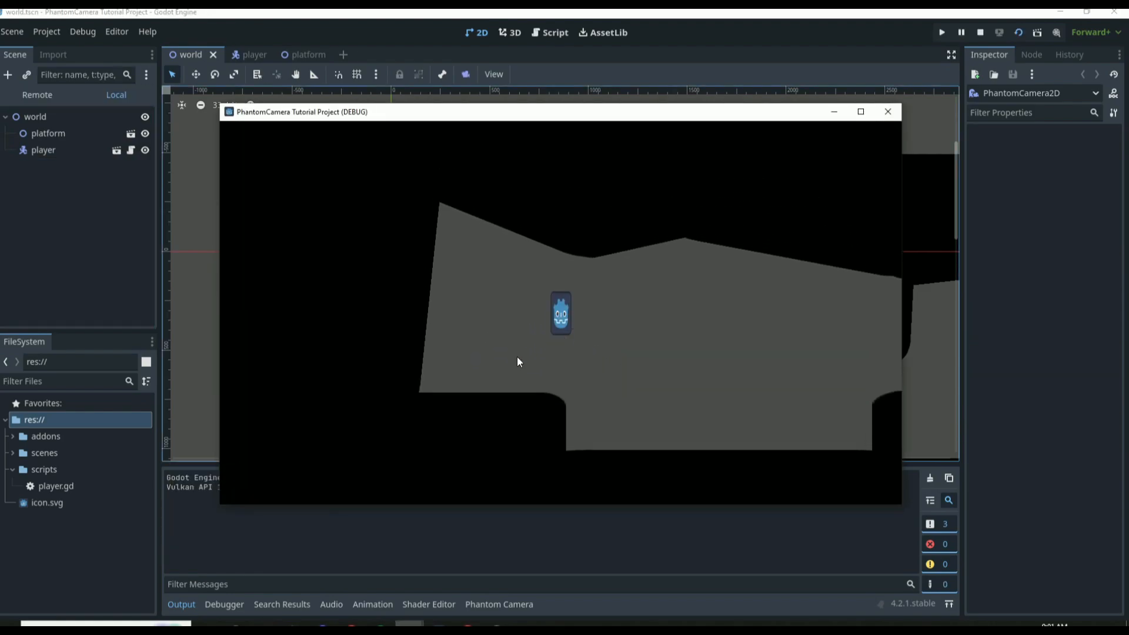
Step: Inspect the PhantomCameraHost node in the player scene and return to the world scene
click(250, 55)
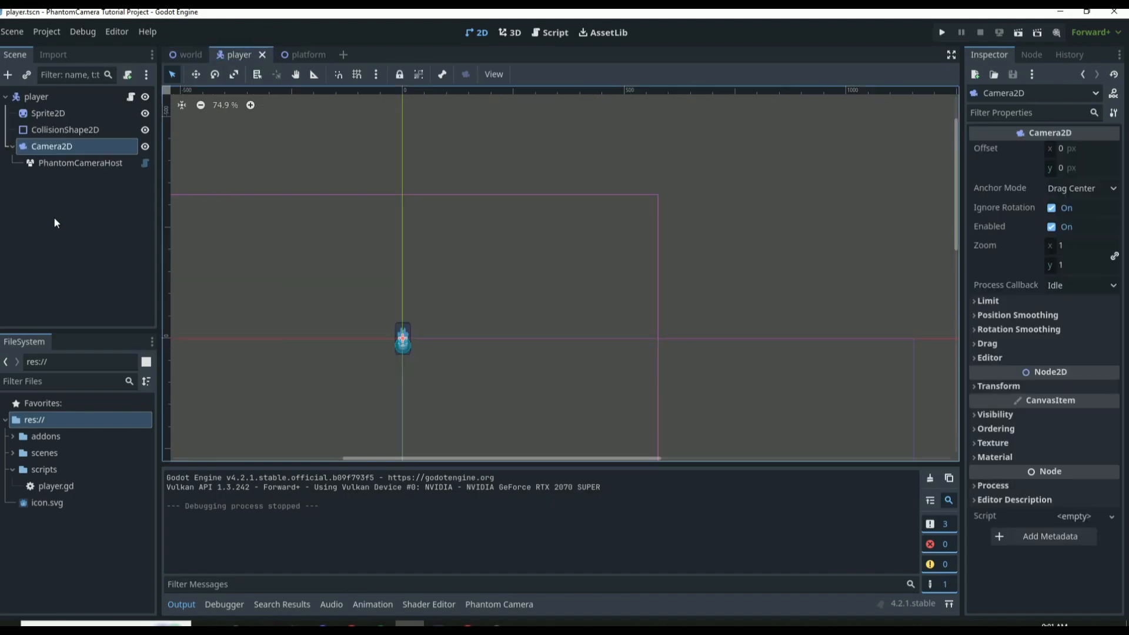
click(84, 163)
click(205, 54)
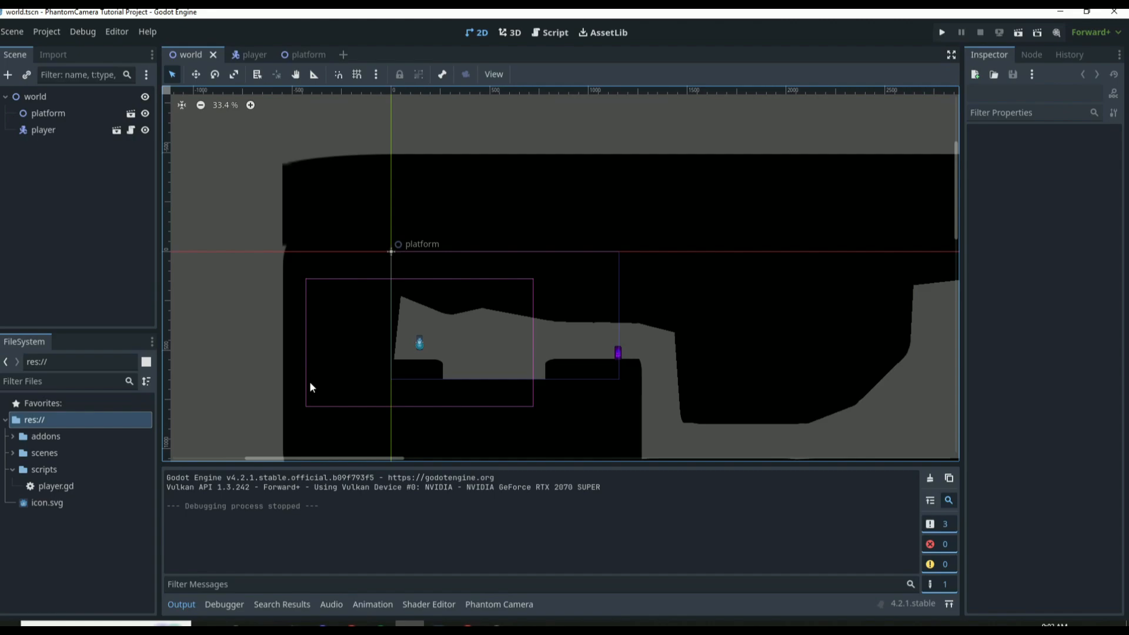
Step: Add a plain Node under the world root and rename it CameraManager
click(58, 98)
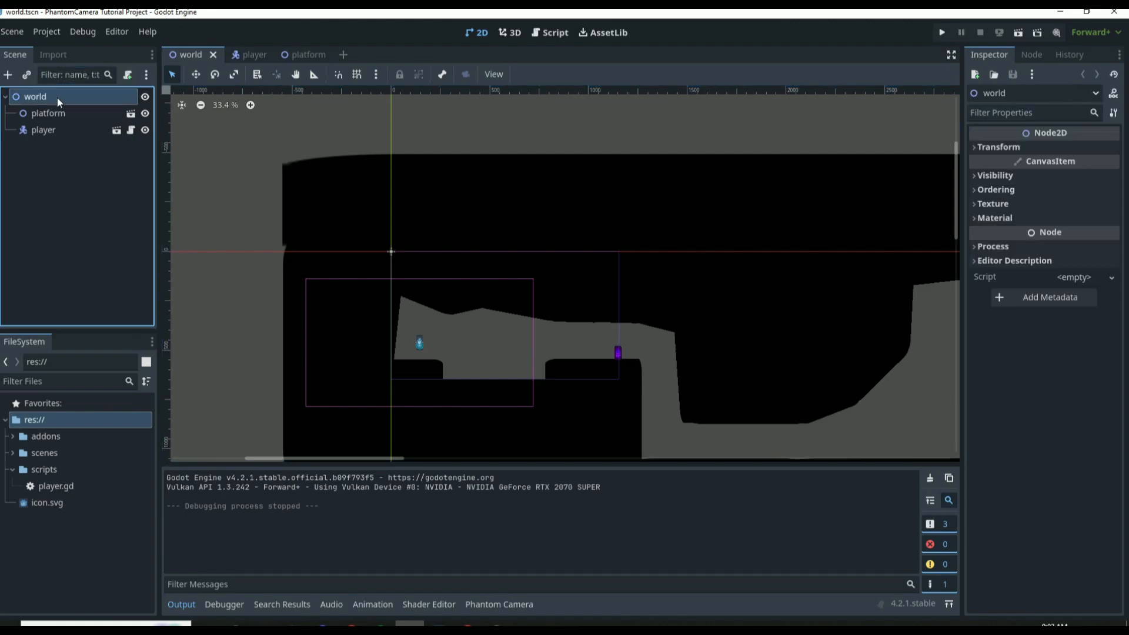
click(9, 75)
key(BackSpace)
key(Return)
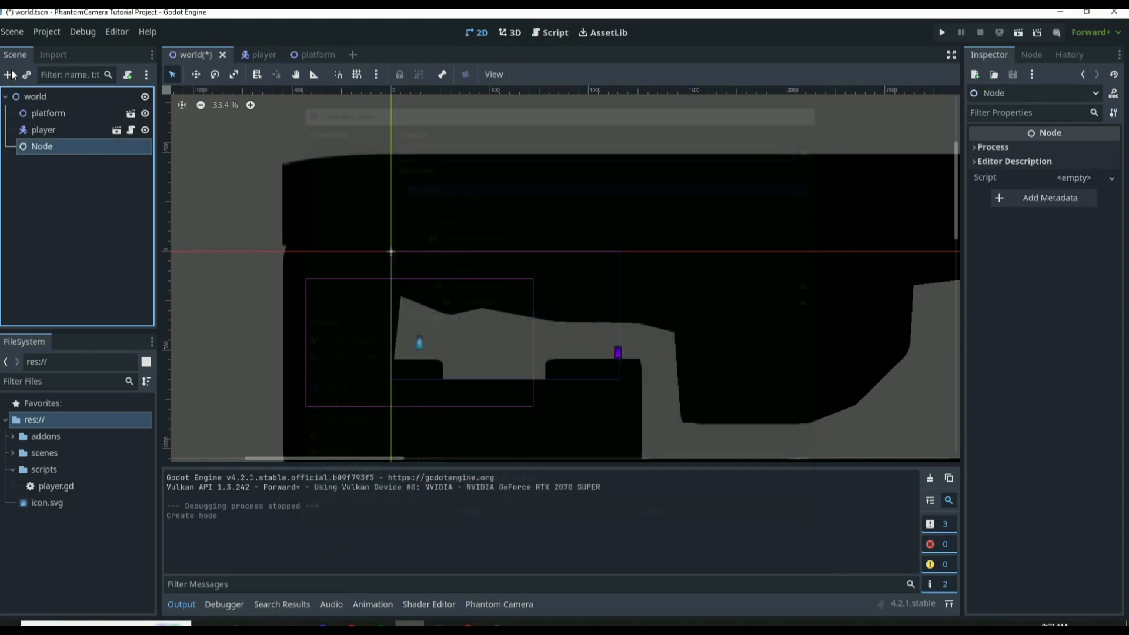
key(F2)
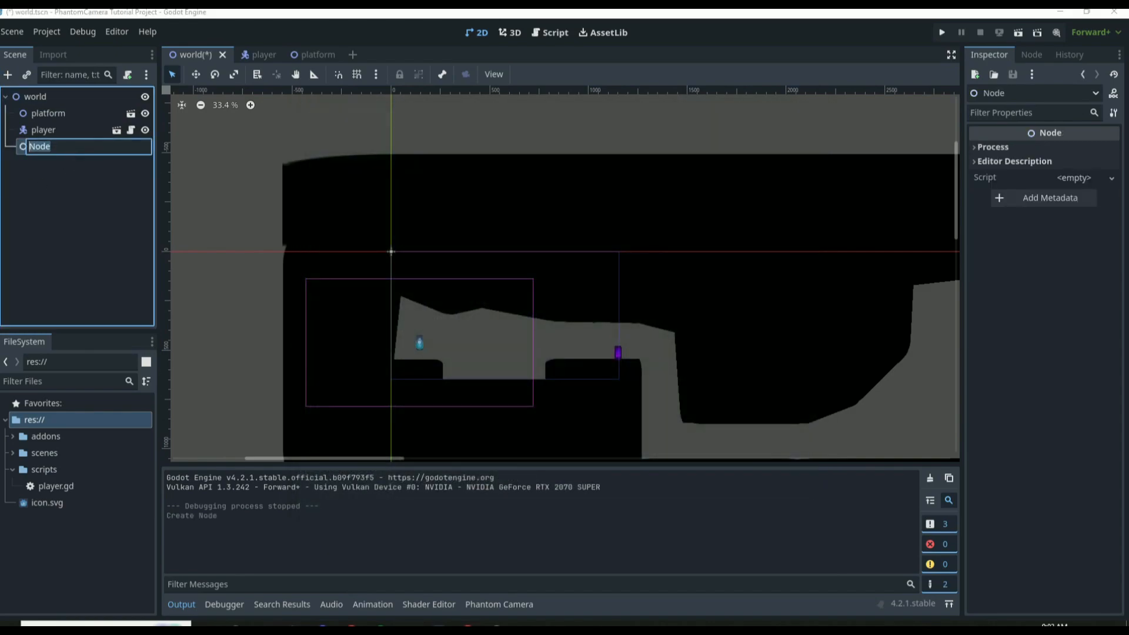
text(CameraManager)
key(Return)
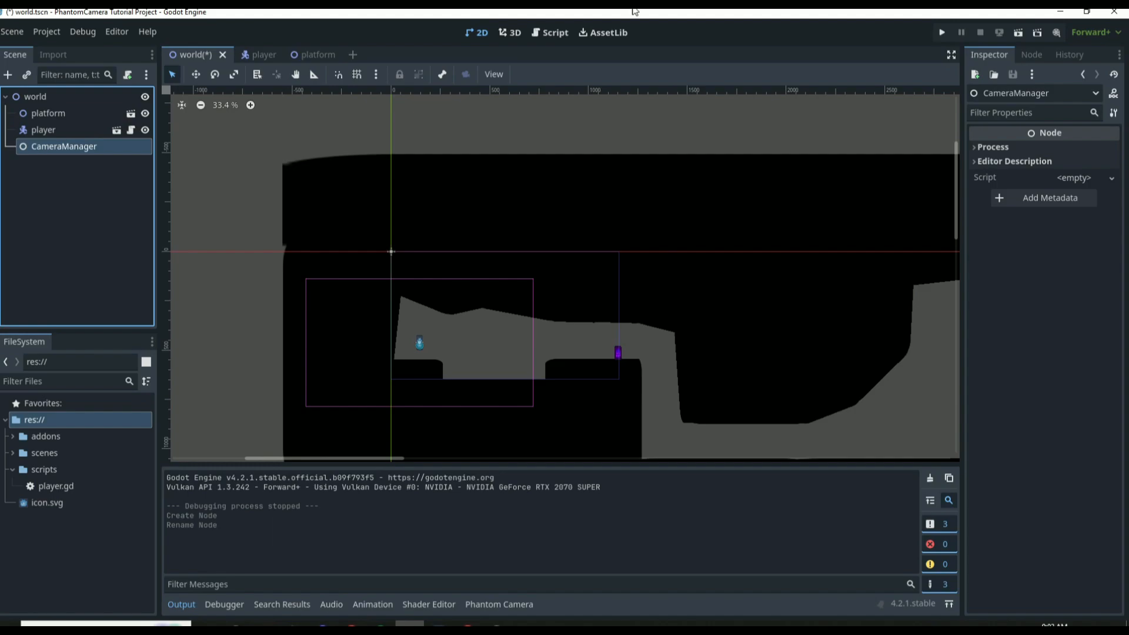
Step: Attach a new default GDScript to the CameraManager node, saved as res://scripts/CameraManager.gd
scroll(383, 149, down, 2)
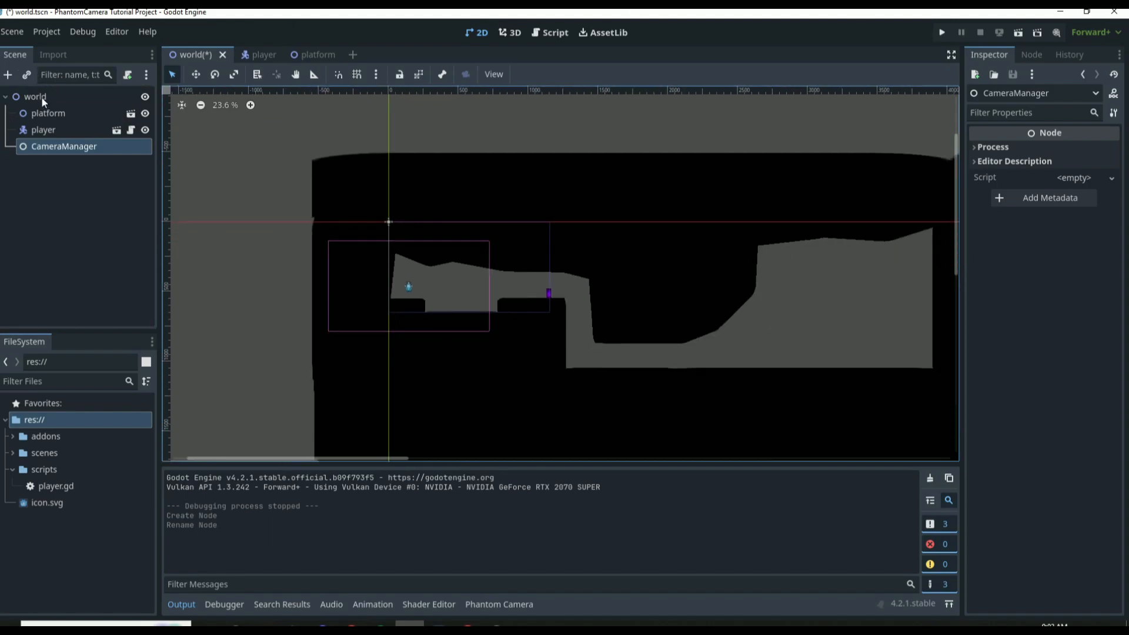
scroll(582, 229, down, 1)
scroll(650, 318, up, 3)
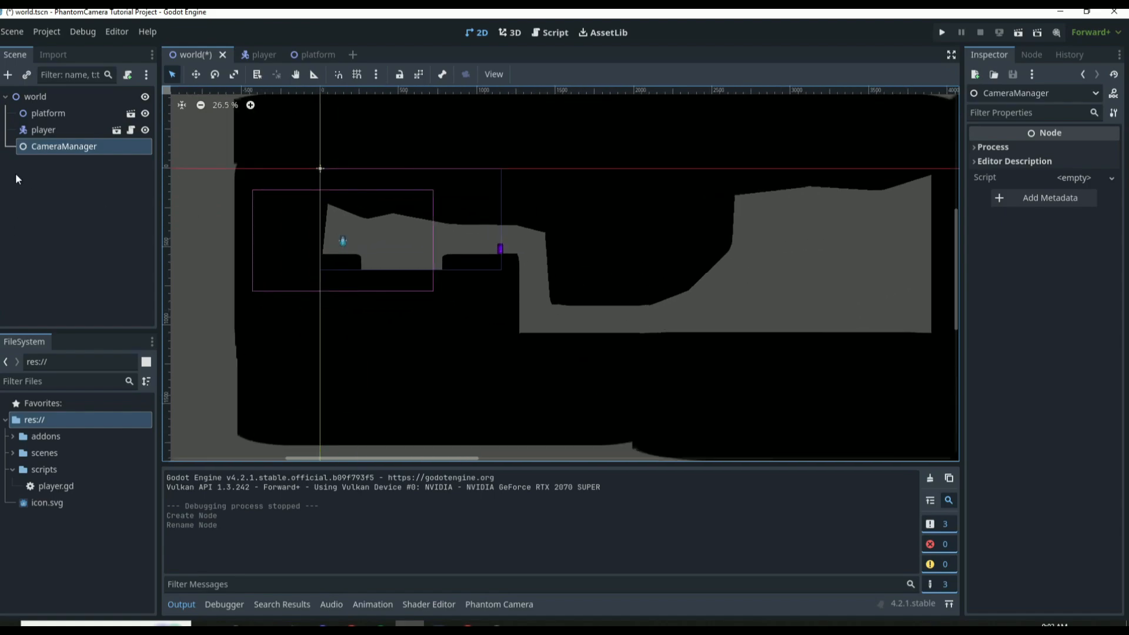
click(127, 75)
click(686, 310)
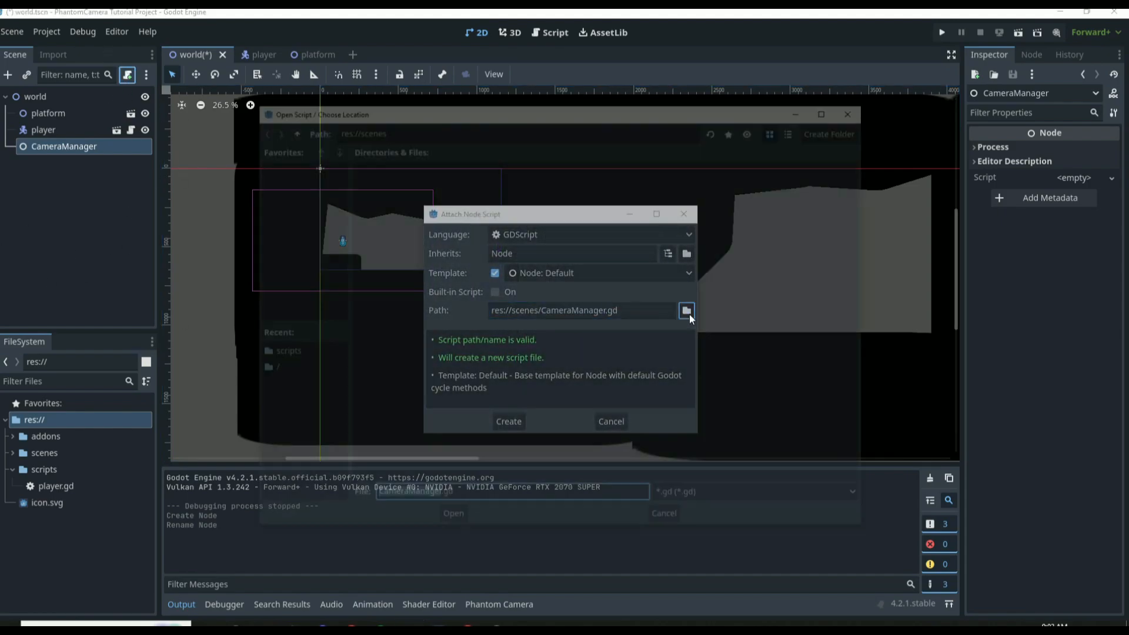
click(290, 128)
double_click(492, 196)
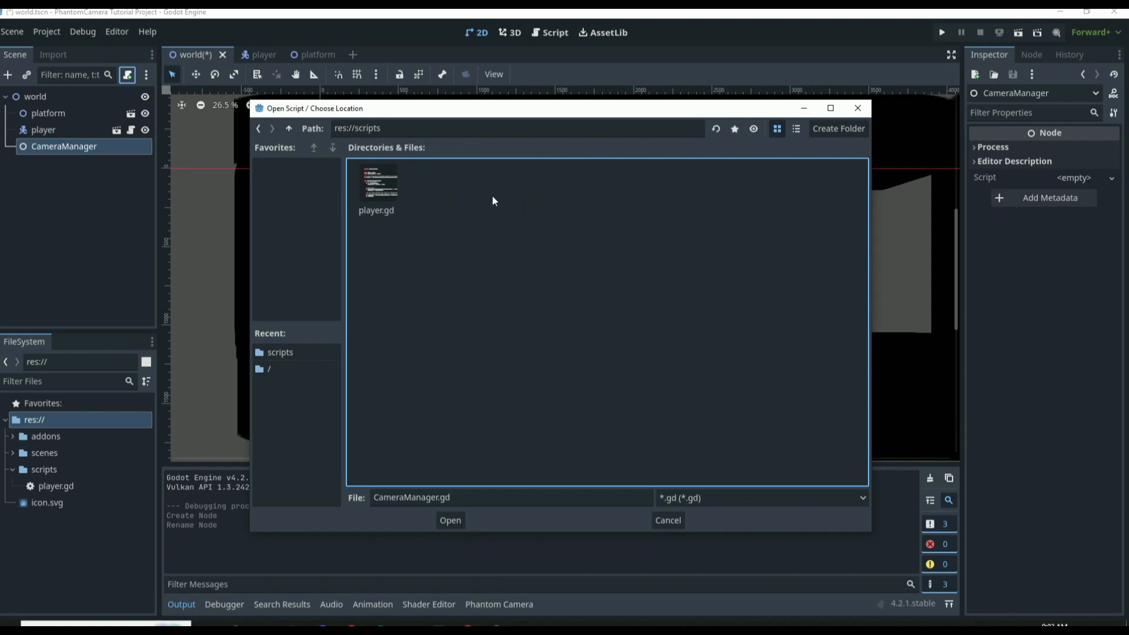
click(442, 521)
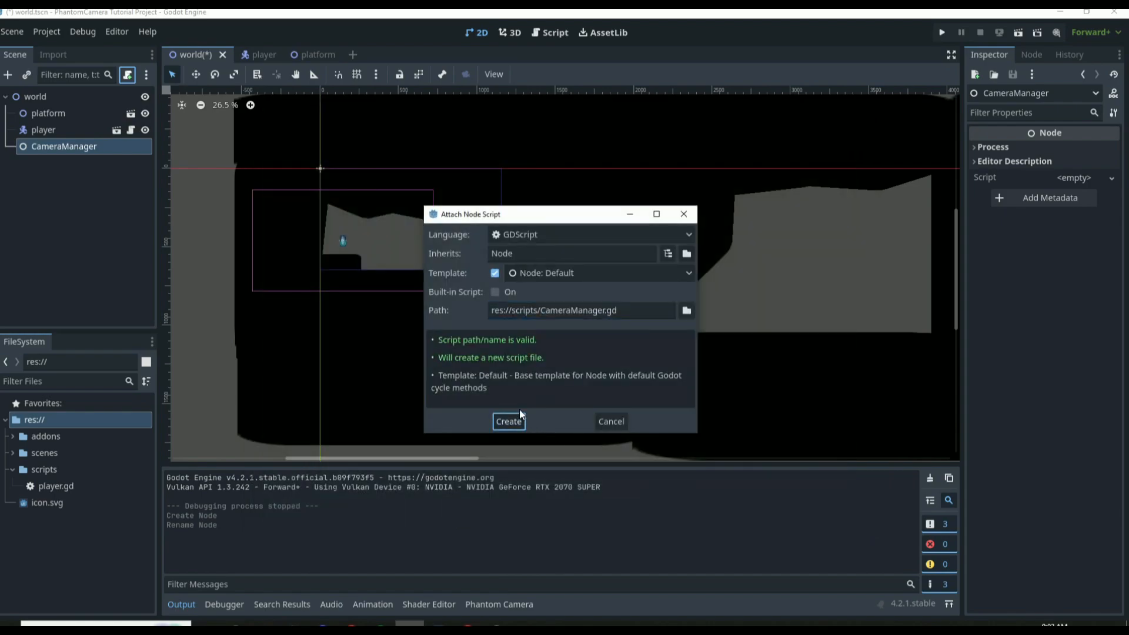
click(507, 421)
Step: Add a StaticBody2D as a child of the CameraManager node
click(117, 211)
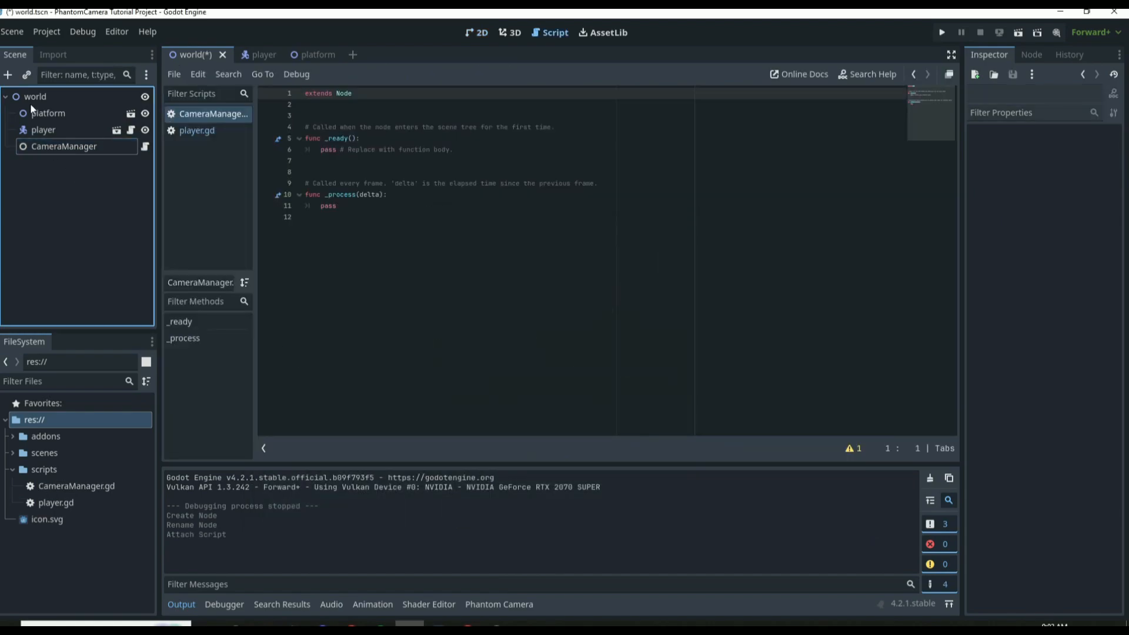
click(32, 135)
click(27, 147)
click(7, 75)
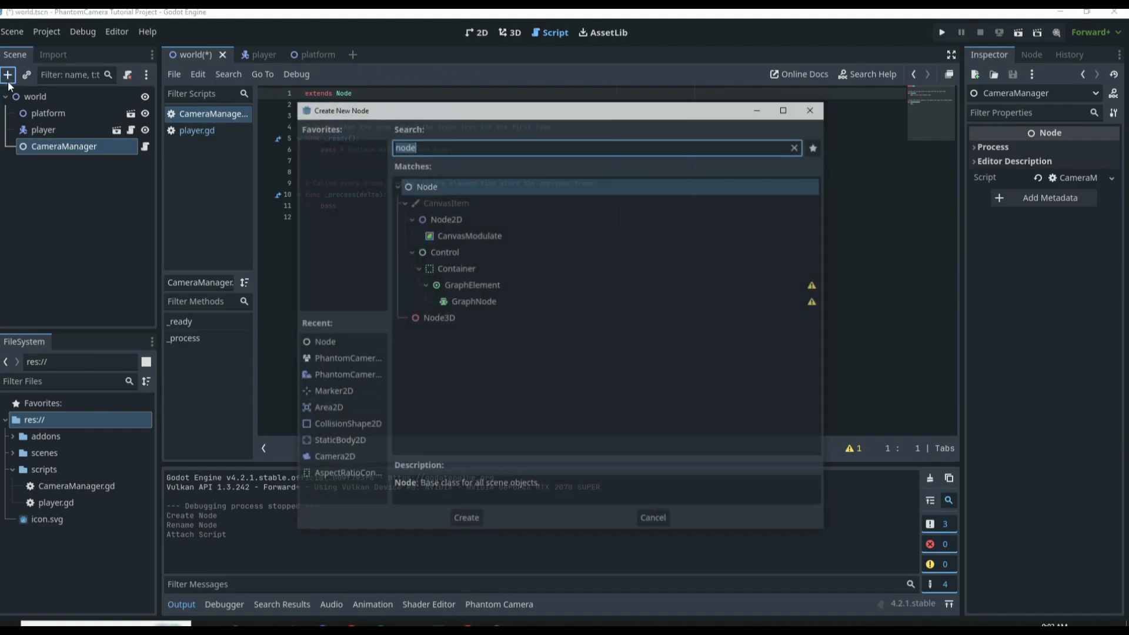
text(static)
key(Return)
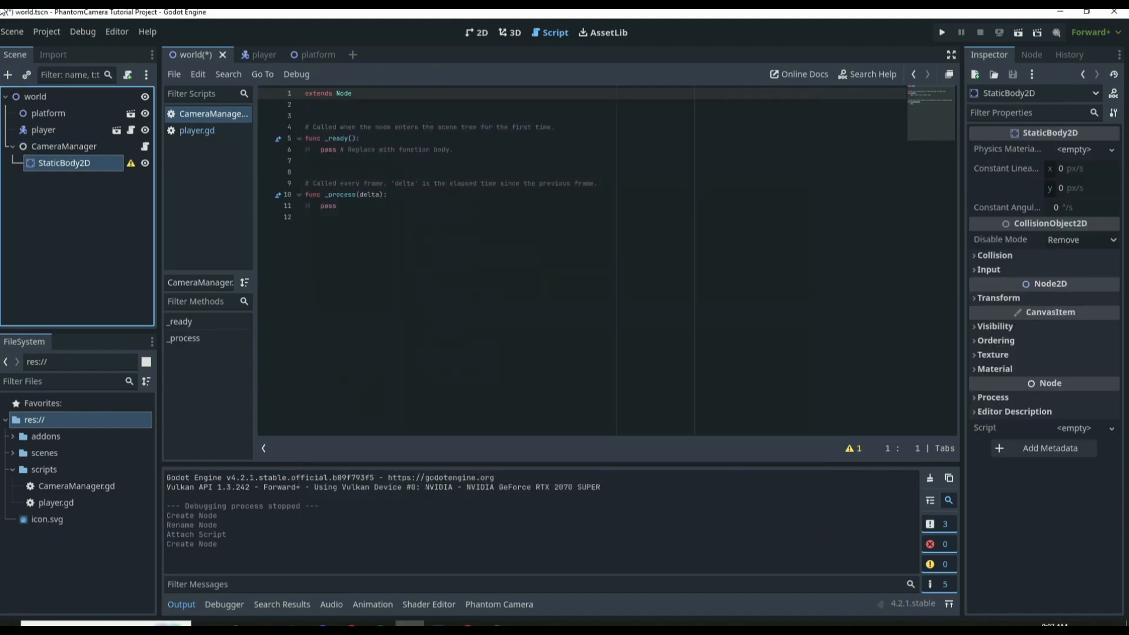
Step: Rename the StaticBody2D under CameraManager to CameraNodes
key(F2)
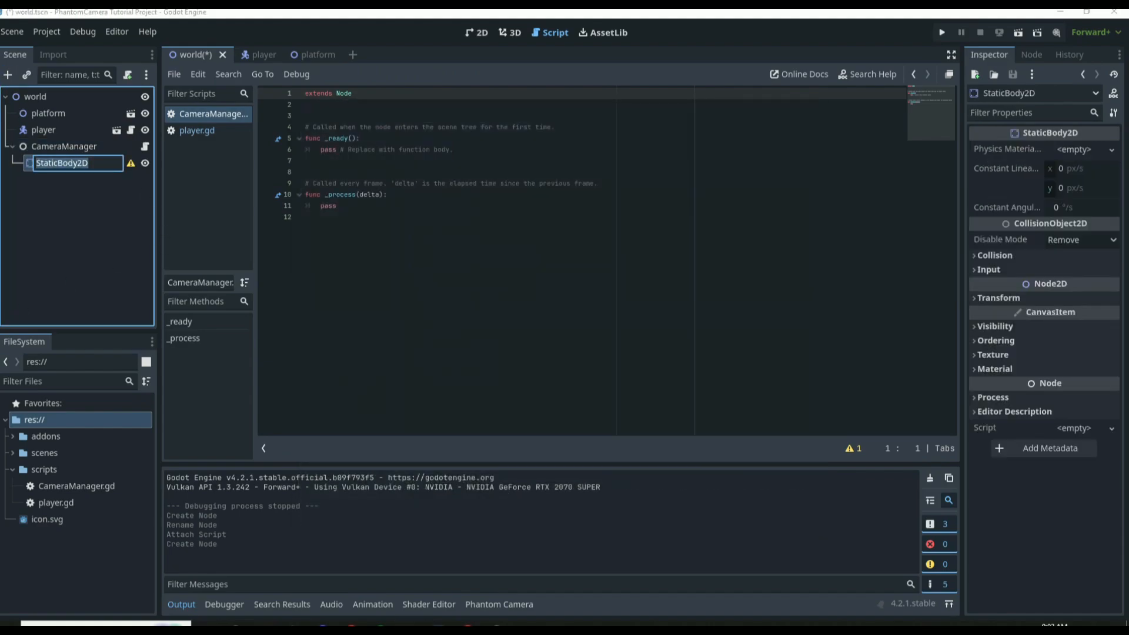
text(CameraNode)
key(Return)
click(97, 167)
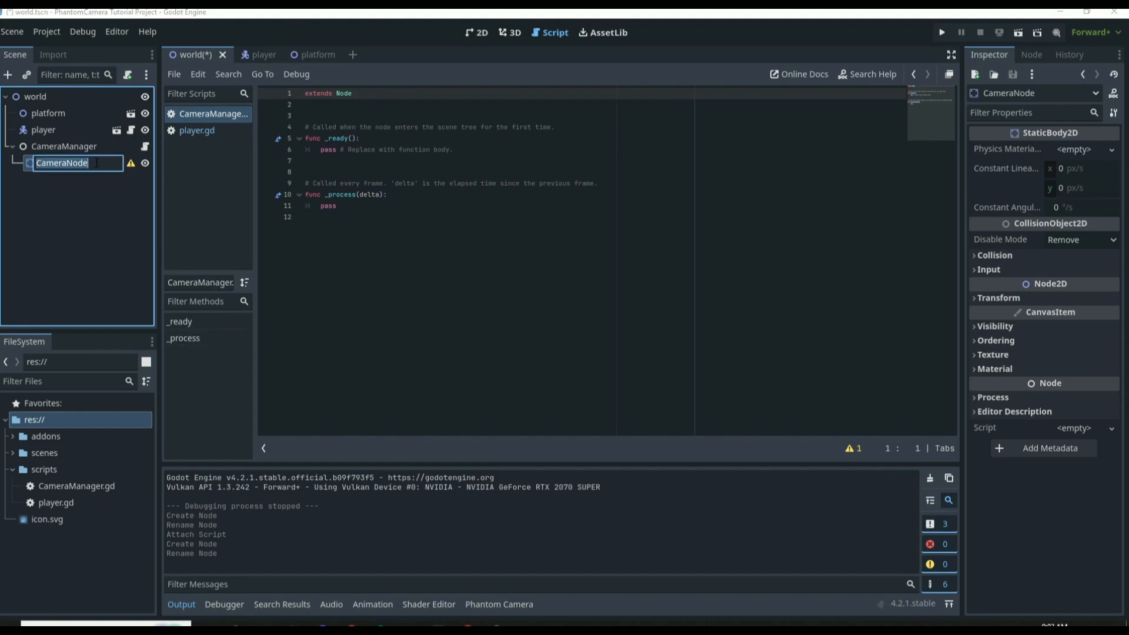
click(97, 166)
text(s)
key(Return)
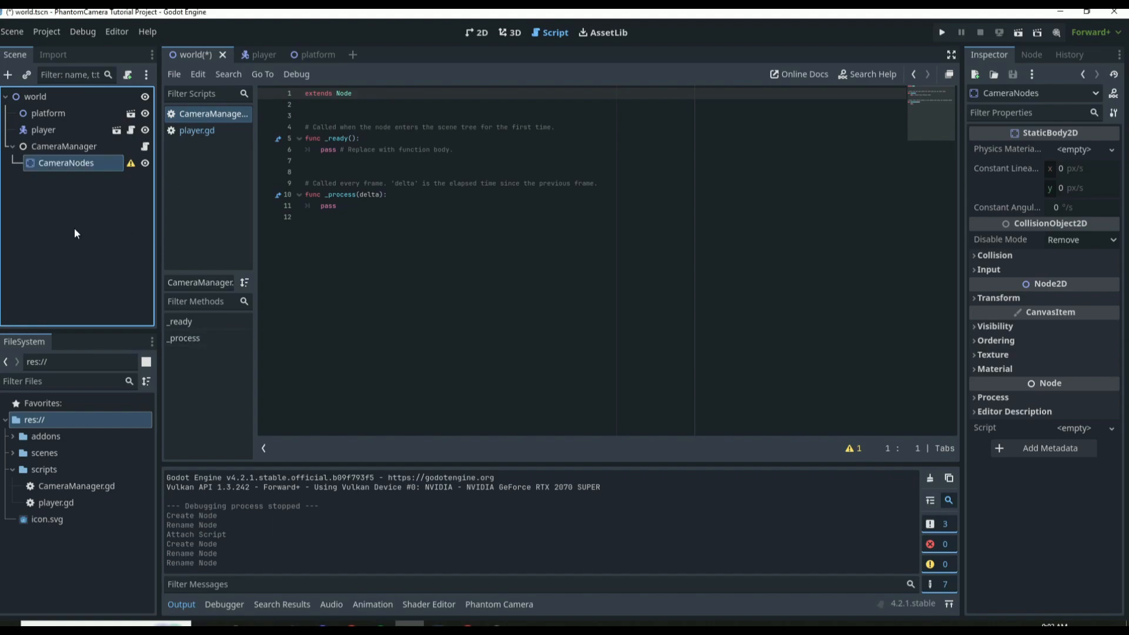
Step: Return to the 2D view, run the world scene and move the player around the first pit to check the camera
click(480, 33)
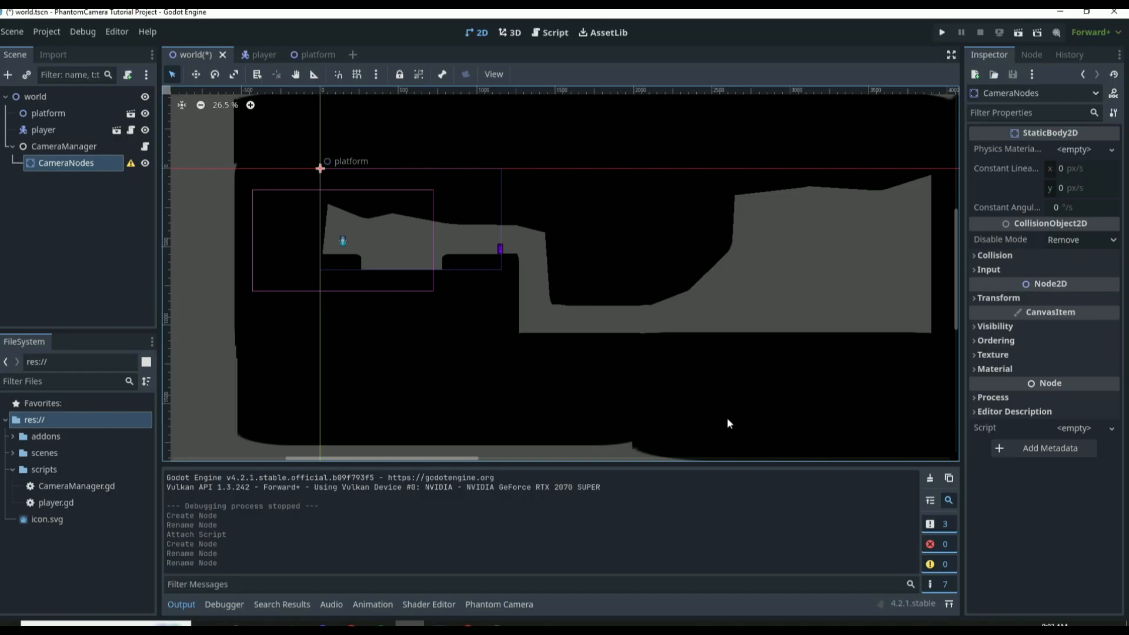
scroll(376, 200, up, 3)
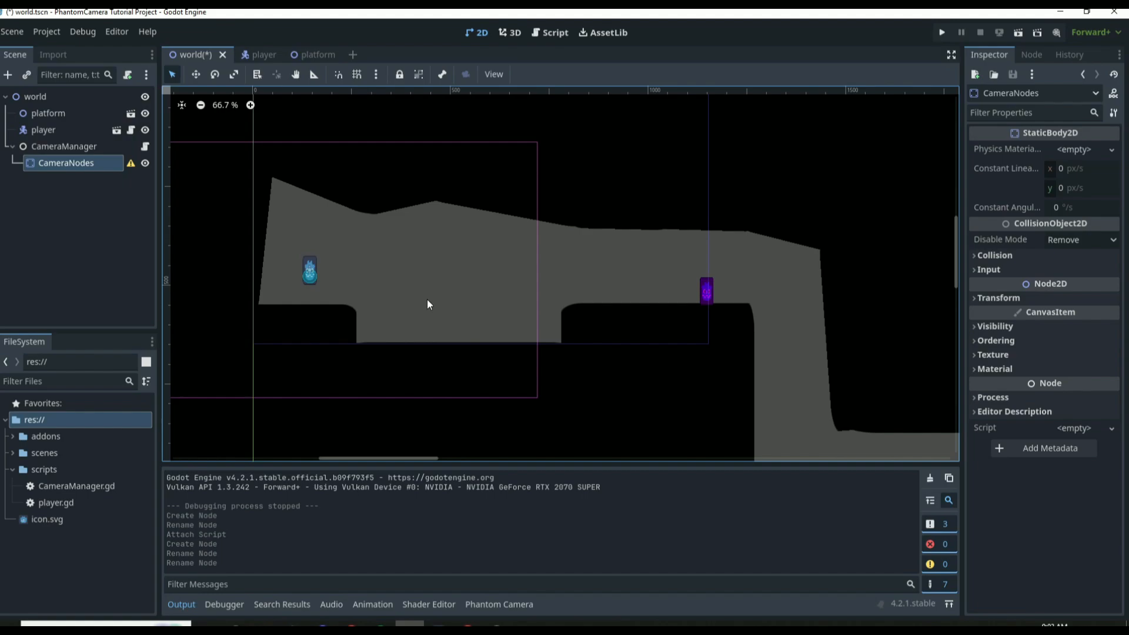
key(F6)
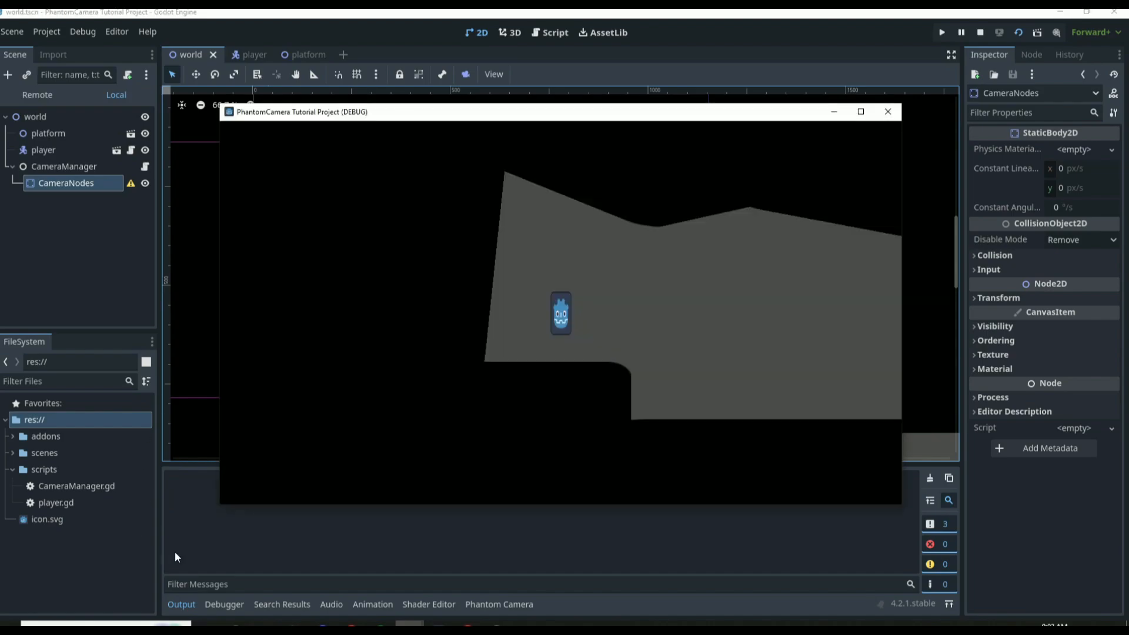
key(Right)
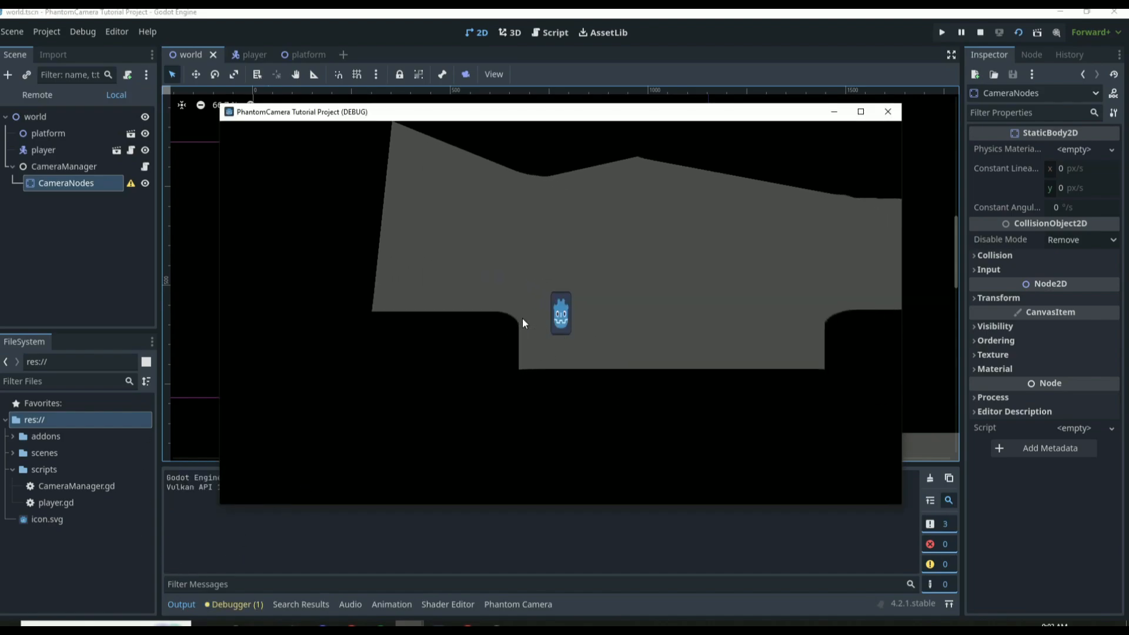
key(Left)
key(space)
key(Right)
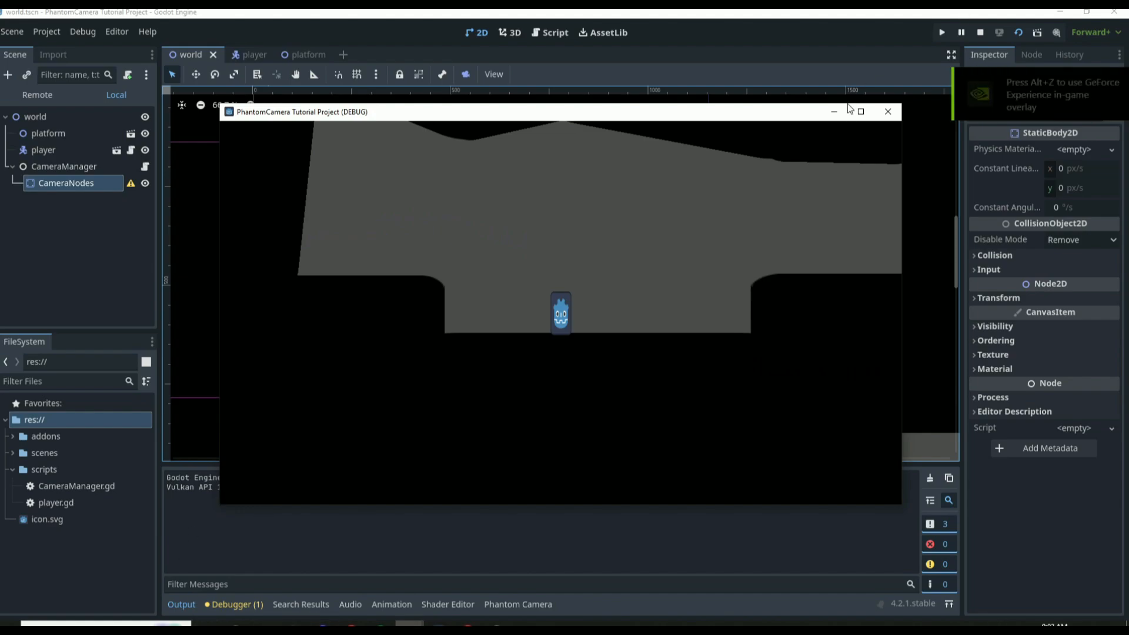
click(889, 111)
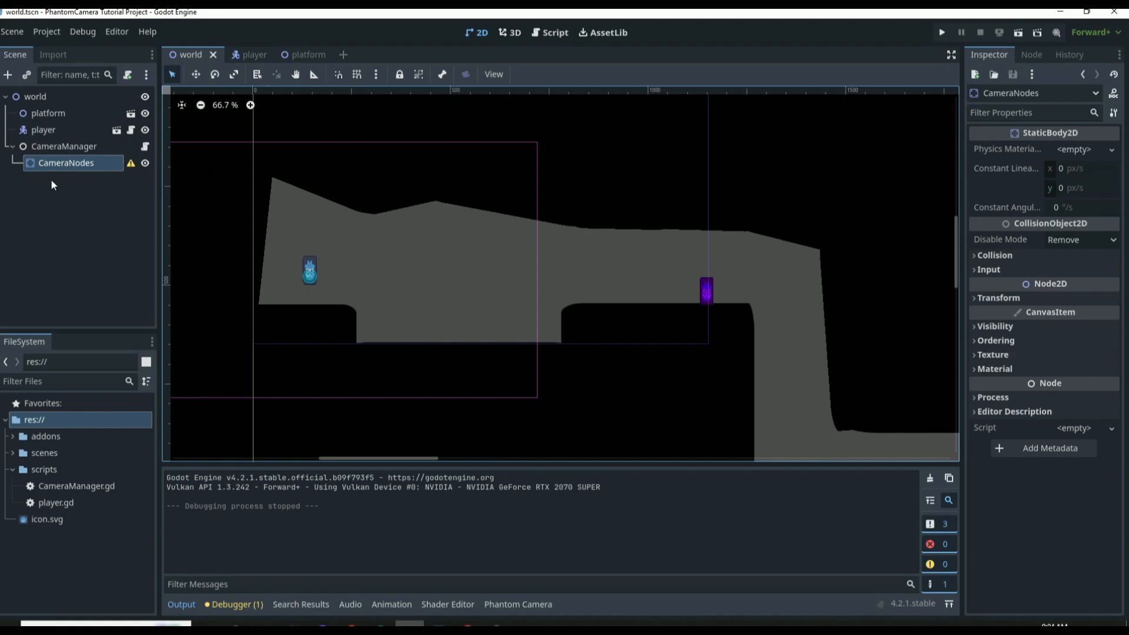
Step: Add an Area2D under CameraNodes and rename it zone0-1
click(9, 76)
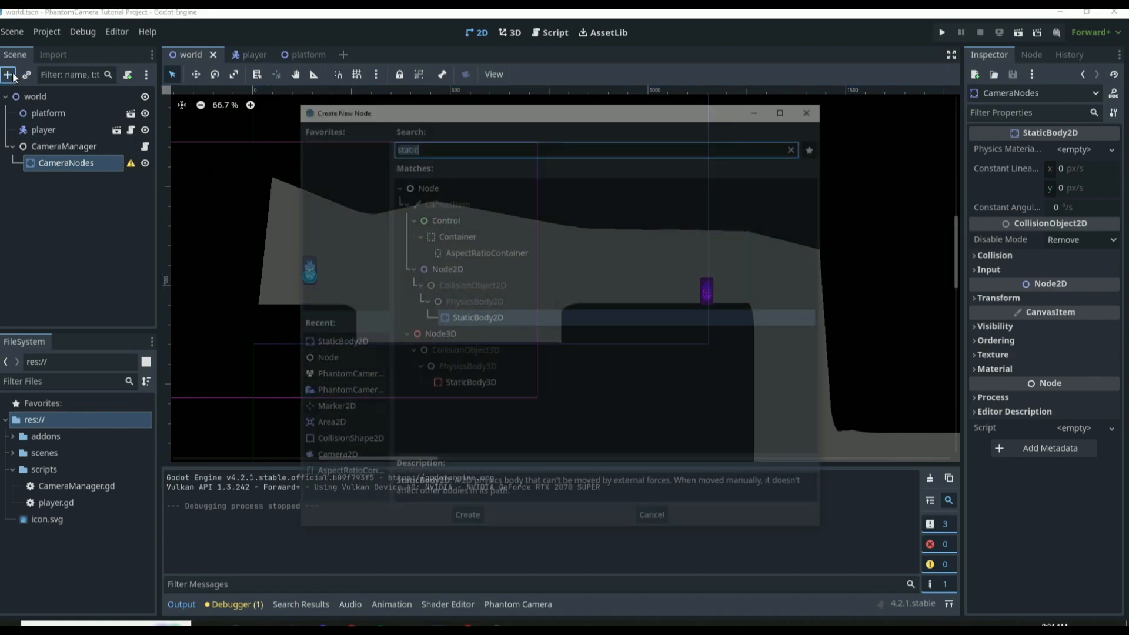
text(a)
key(Return)
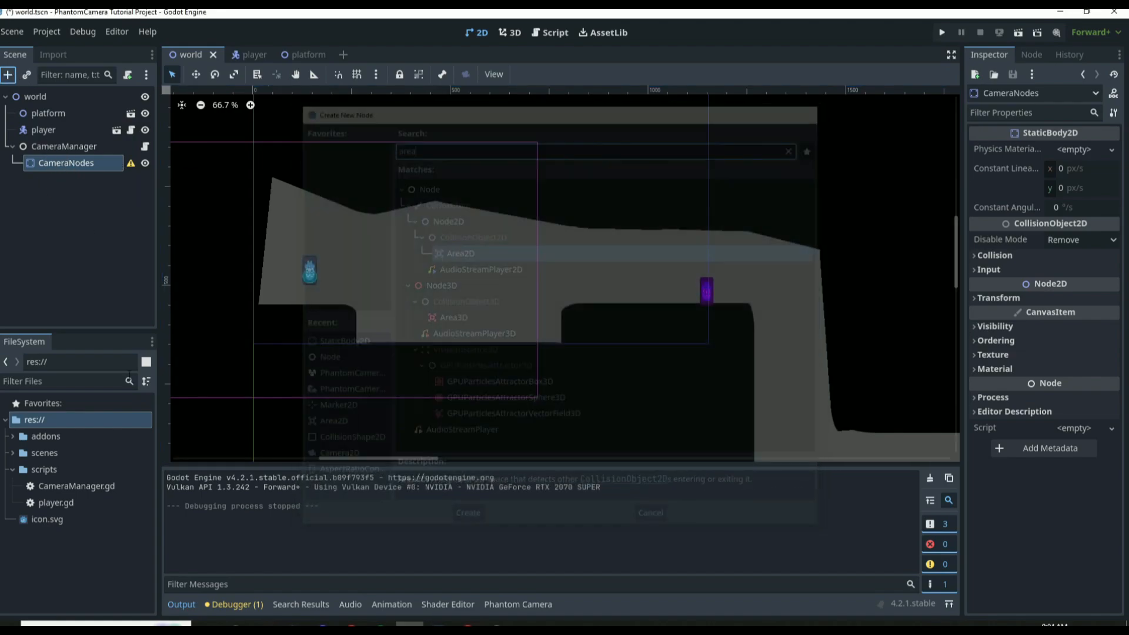
key(F2)
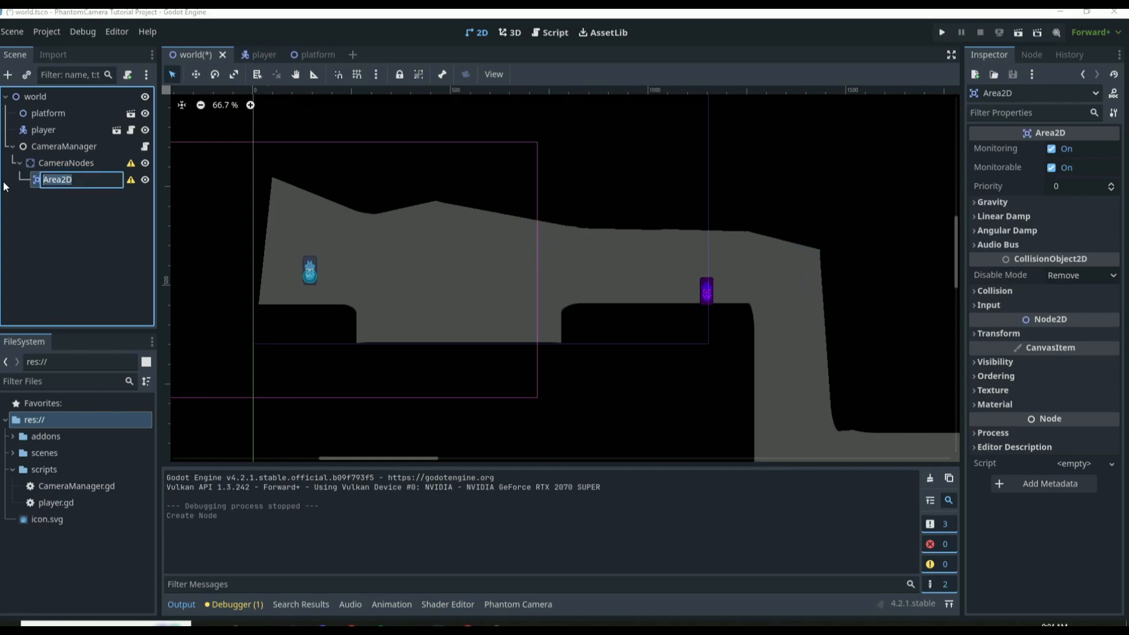
text(zone0-1)
key(Return)
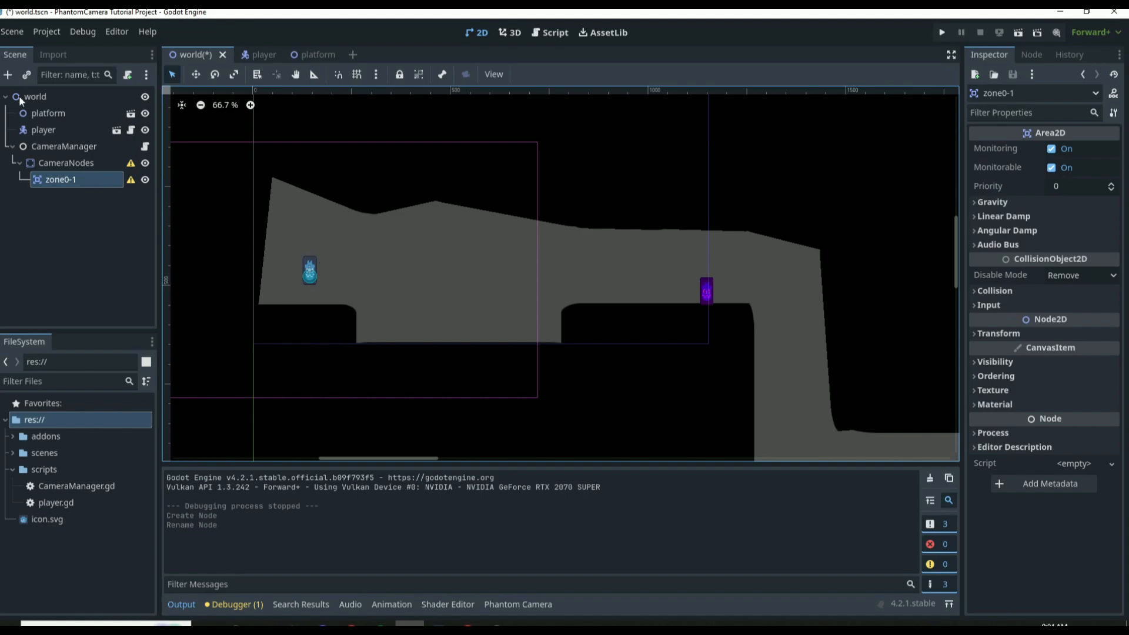
Step: Give zone0-1 a CollisionShape2D child with a new RectangleShape2D as its shape
click(14, 79)
text(collis)
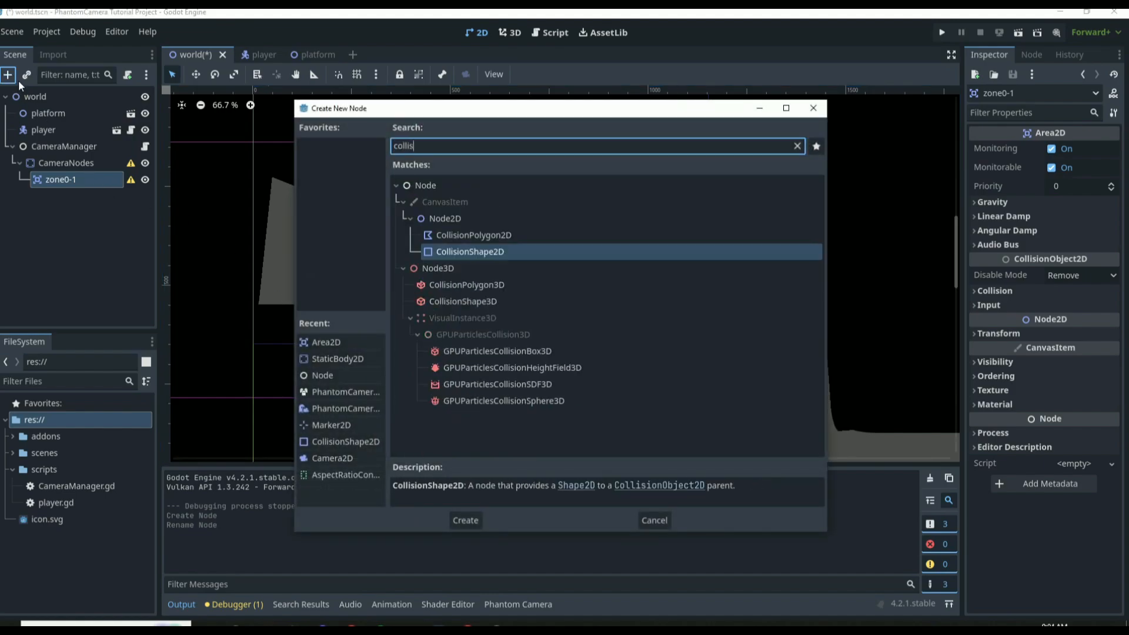
key(Return)
click(1072, 151)
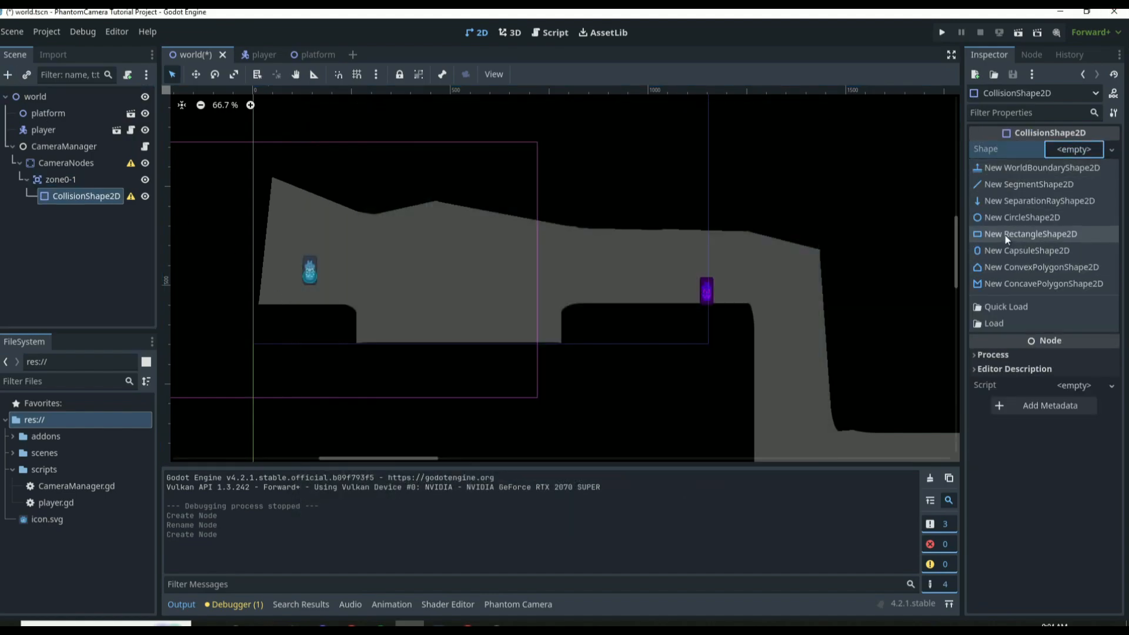
click(1006, 236)
Step: Reshape zone0-1's collision rectangle into a narrow vertical strip at the ledge beside the player, positioned at about (248, 421)
scroll(353, 264, down, 8)
scroll(300, 155, up, 7)
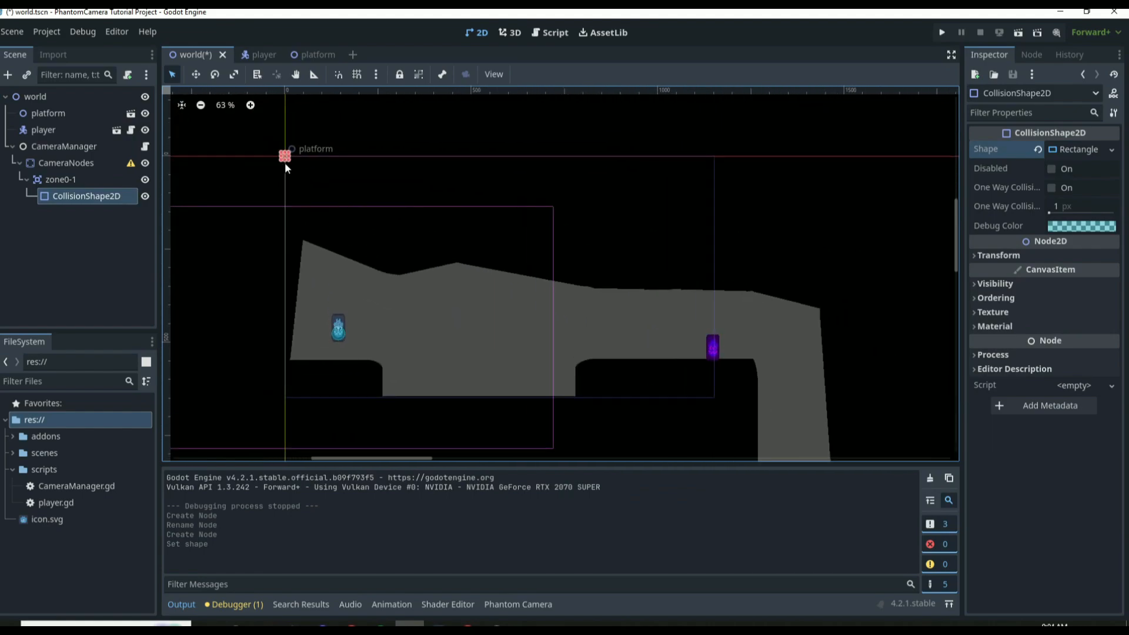
drag(285, 160, 398, 386)
scroll(278, 340, up, 1)
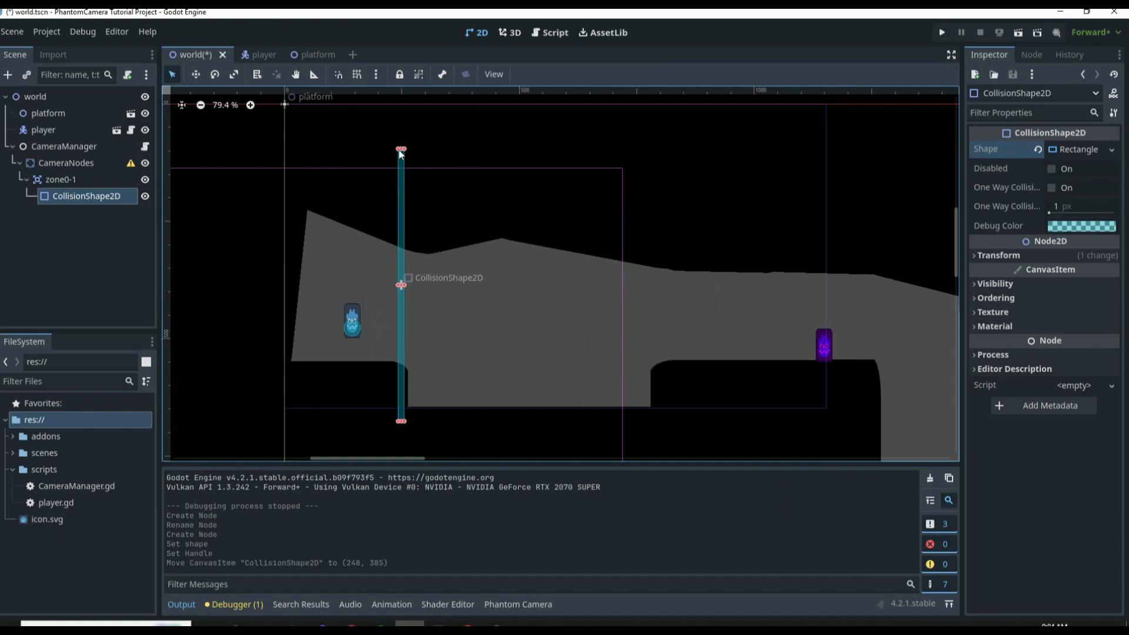
drag(400, 151, 399, 247)
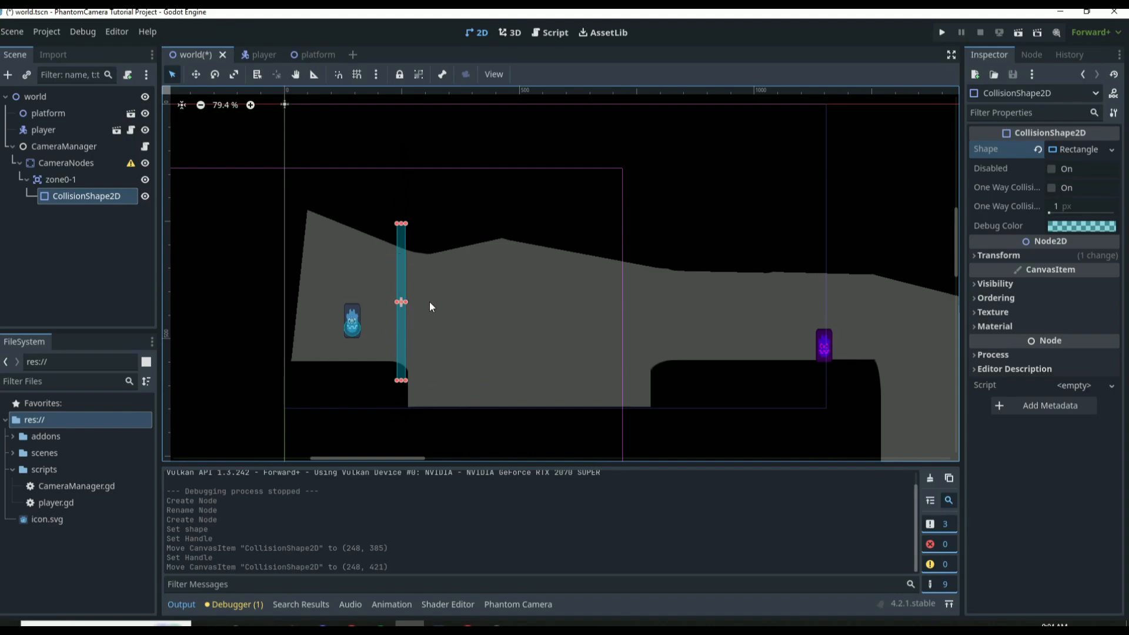
click(416, 341)
scroll(374, 313, up, 3)
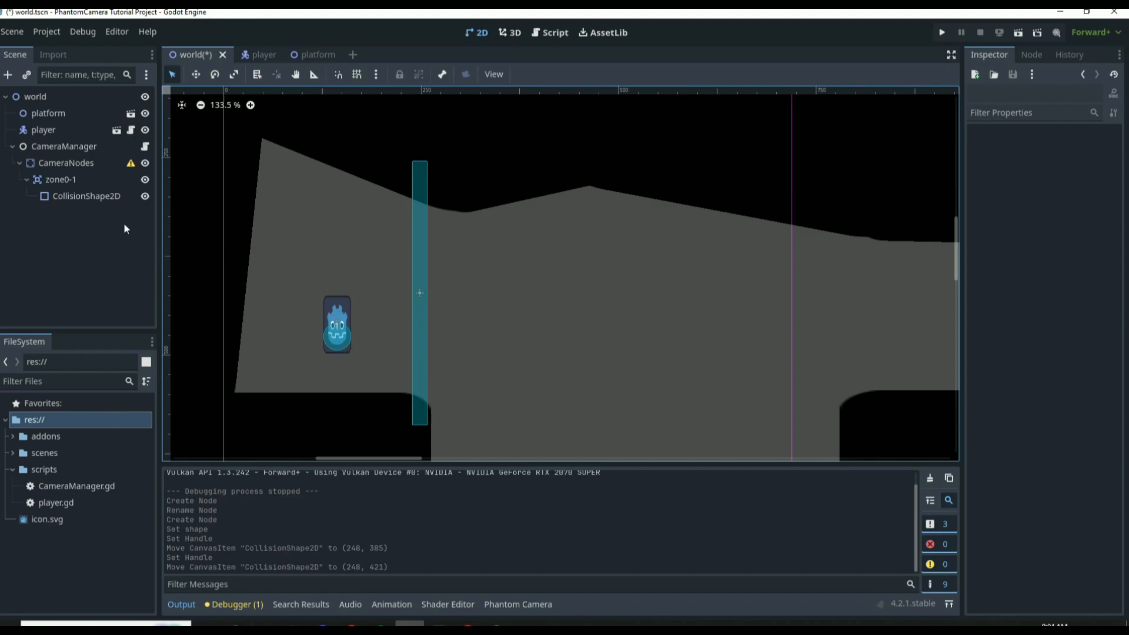
Step: Connect zone0-1's body_entered signal to the _on_zone_01_body_entered method in the CameraManager script
click(107, 179)
click(1032, 54)
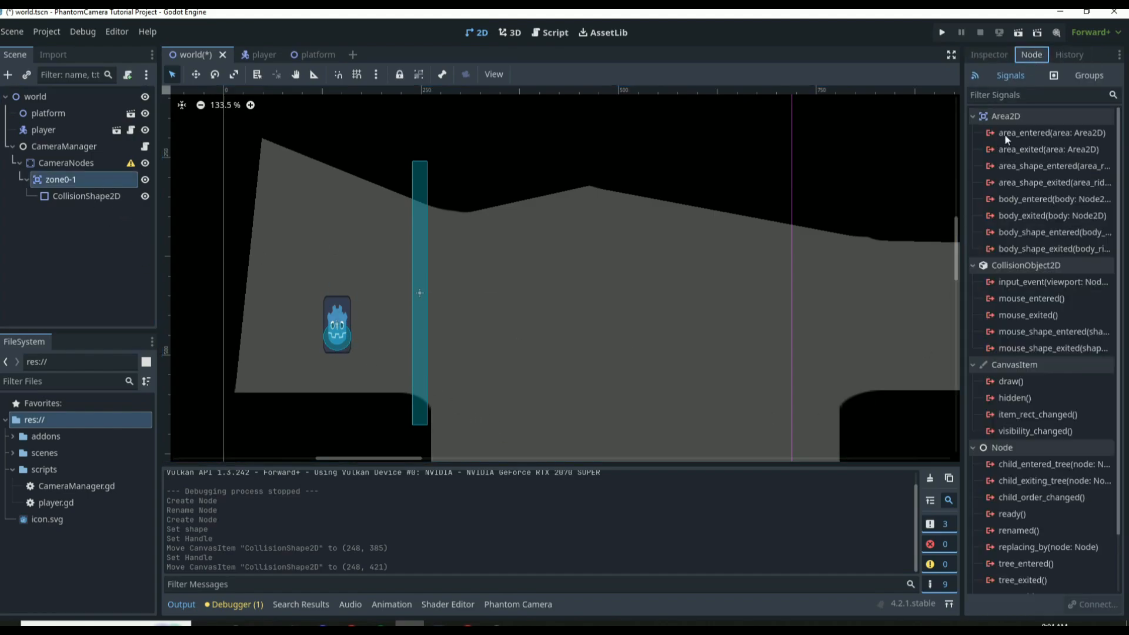
double_click(1025, 200)
click(531, 316)
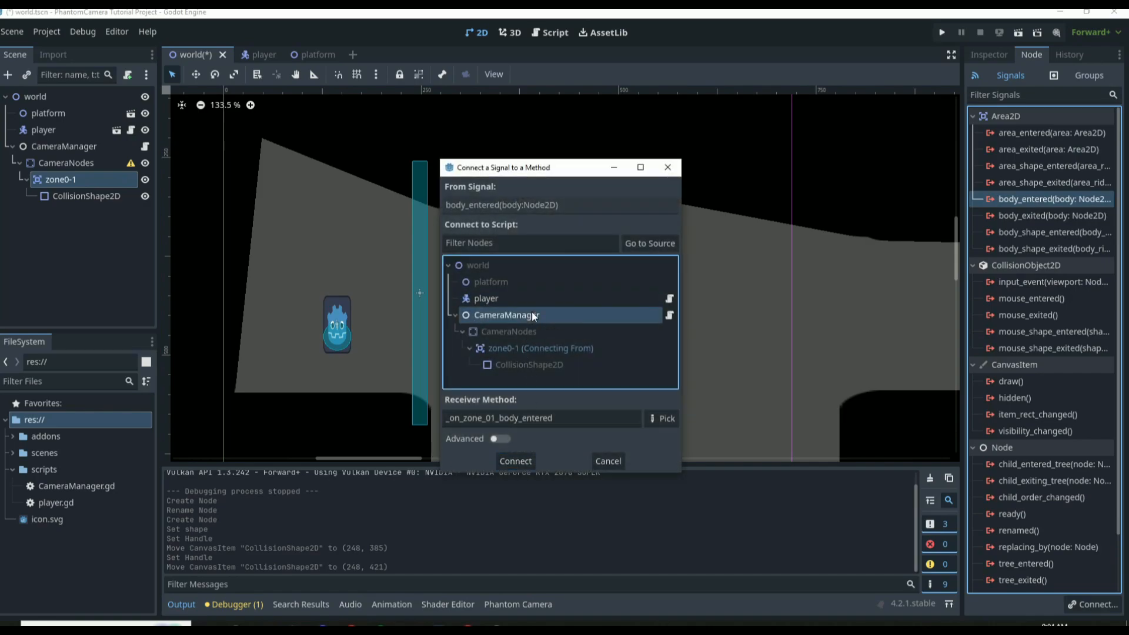
click(515, 462)
Step: Add the function update_current_zone(body, zone_a, zone_b) with a pass body above the signal handler, and save
drag(499, 252, 321, 251)
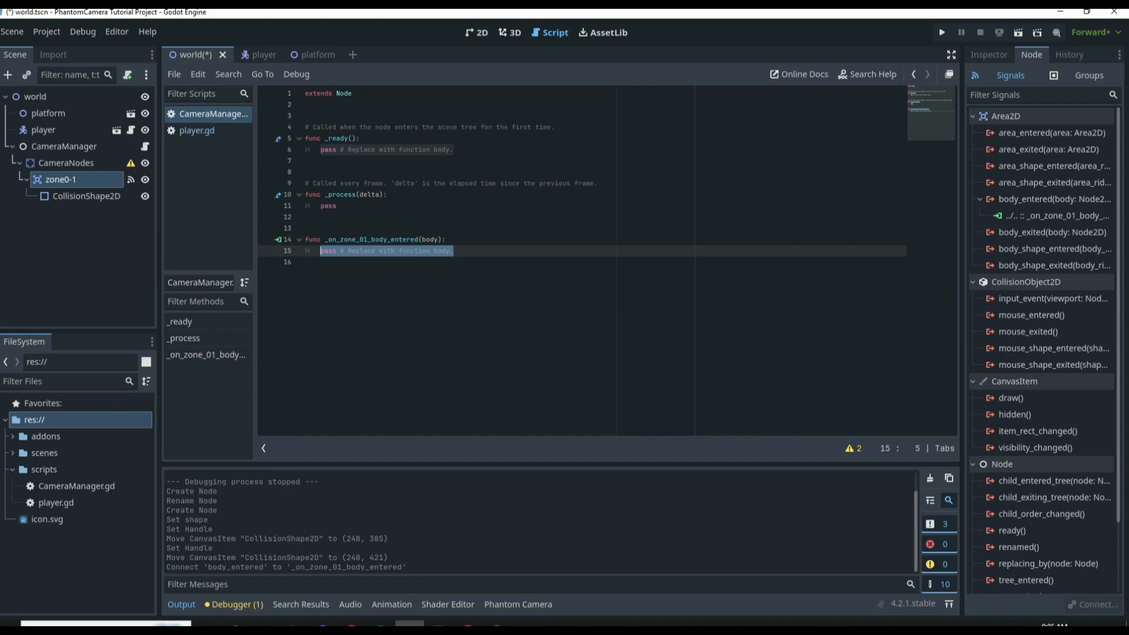
click(322, 220)
key(Return)
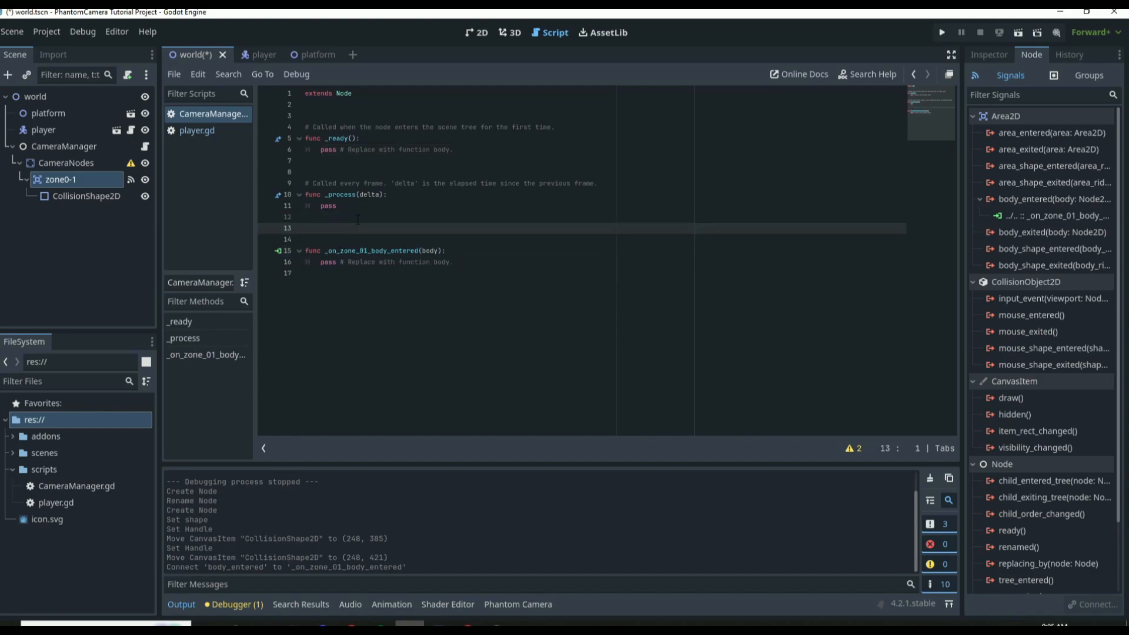
text(func)
text(update_c)
text(urrent_)
text(zone()
text(()
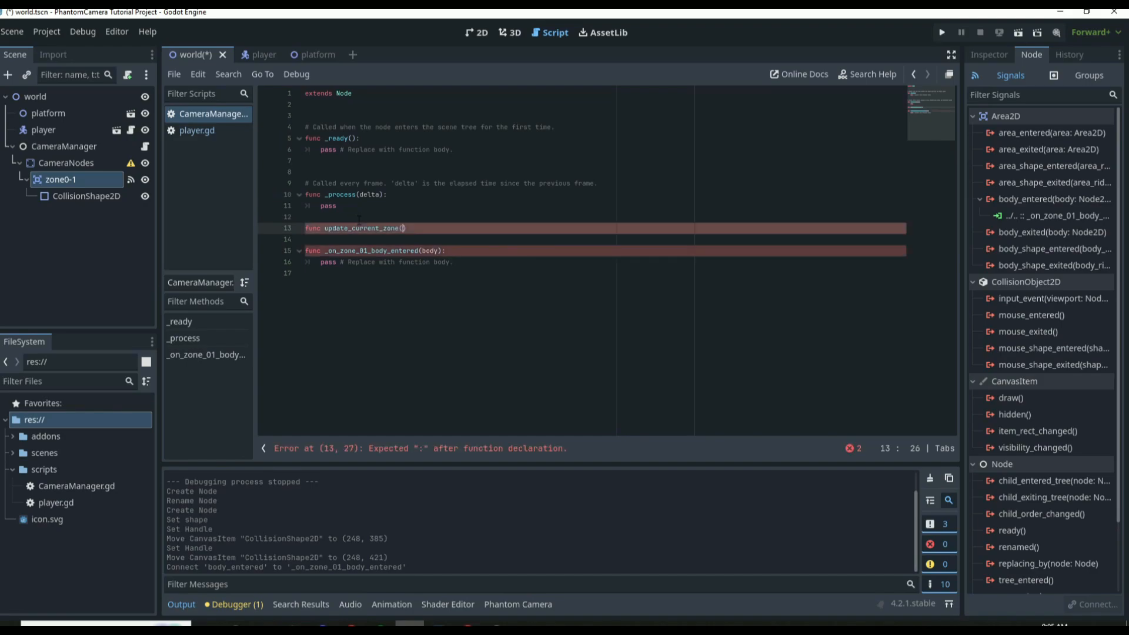
text(body, zone_a, zone_b)
text(:)
key(Return)
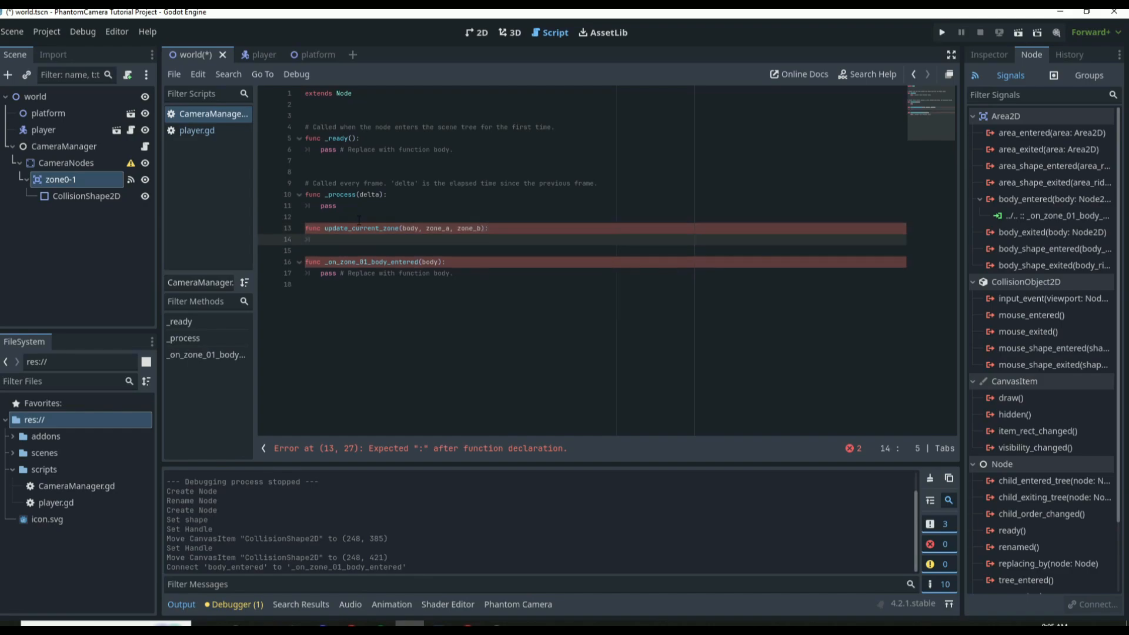
text(pass)
key(ctrl+s)
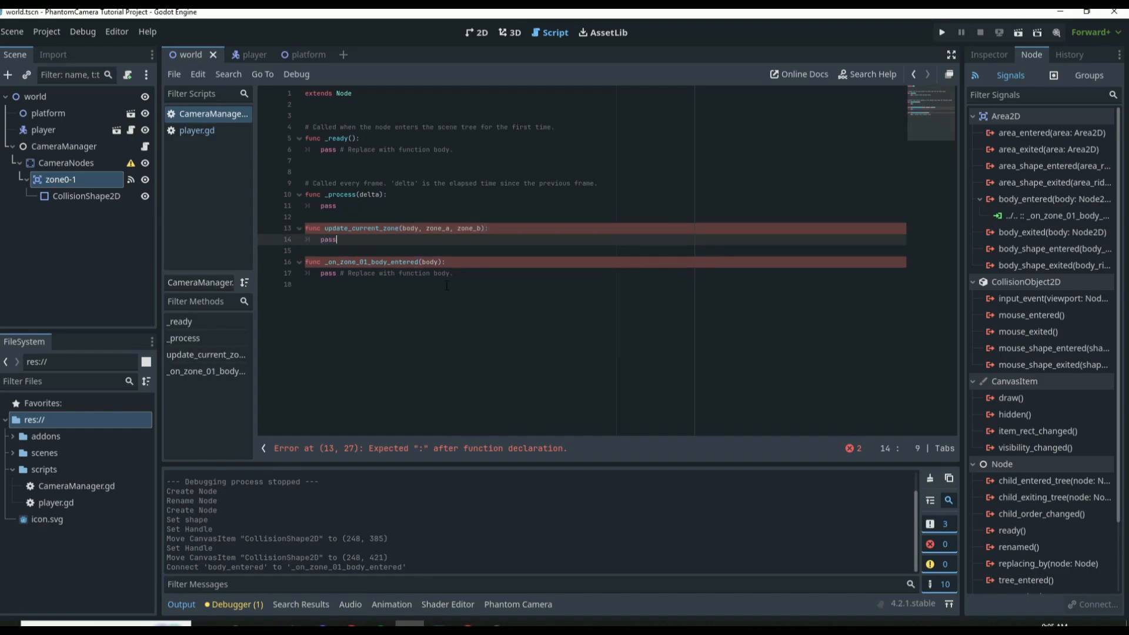
Step: Replace the placeholder body of _on_zone_01_body_entered with the call update_current_zone(body, 0, 1)
drag(454, 274, 321, 273)
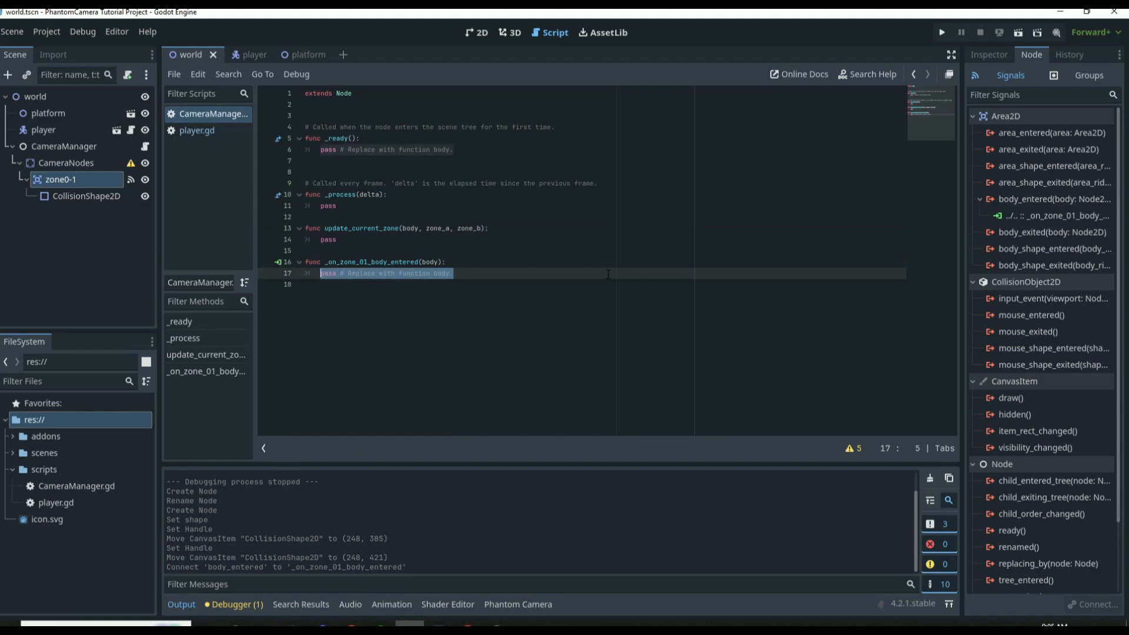
text(update_cur)
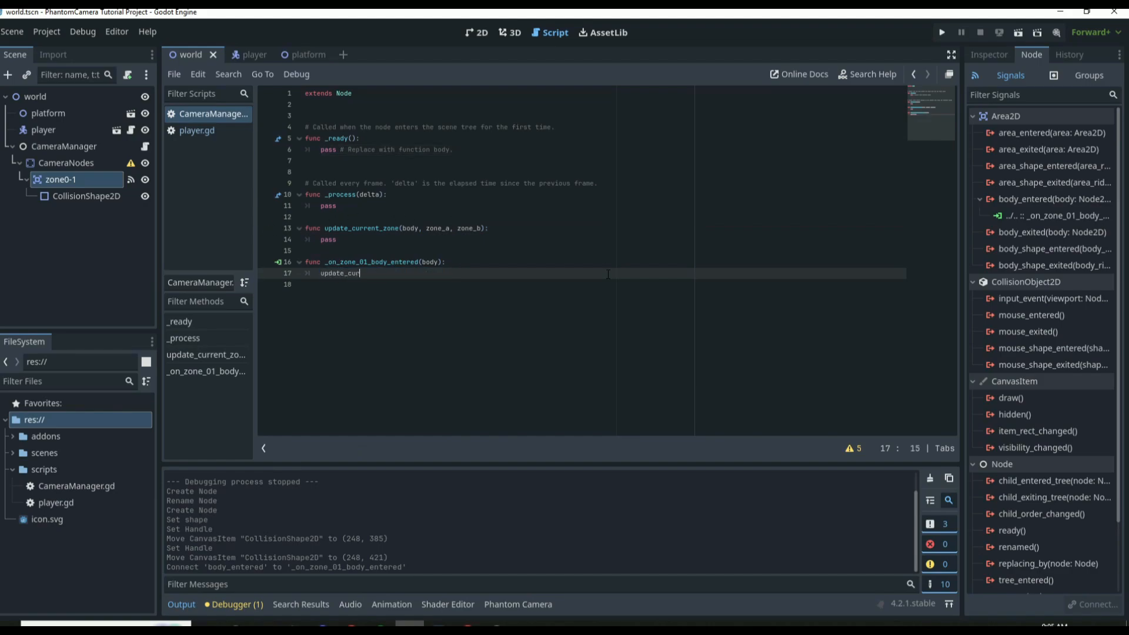
text(rent_zone)
text((body)
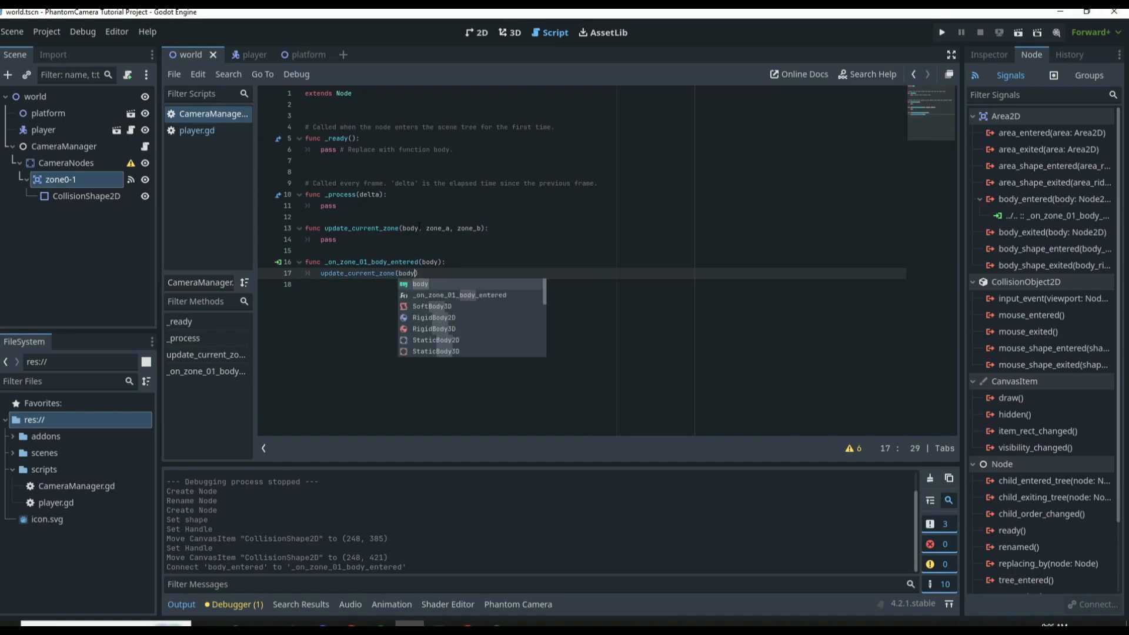
text(, )
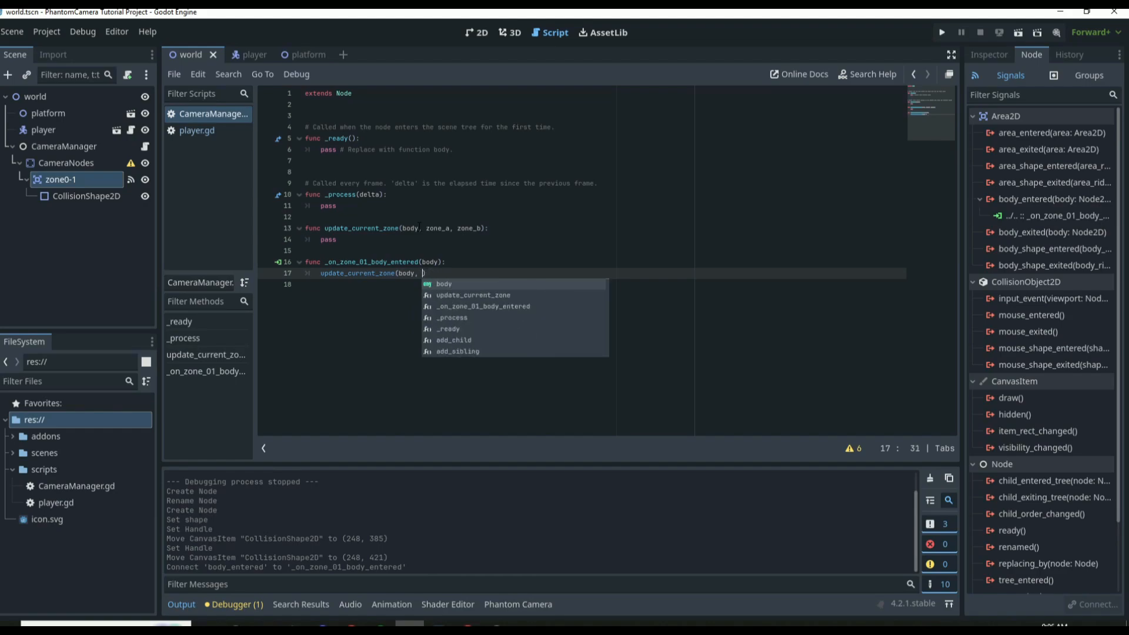
text(0)
key(Return)
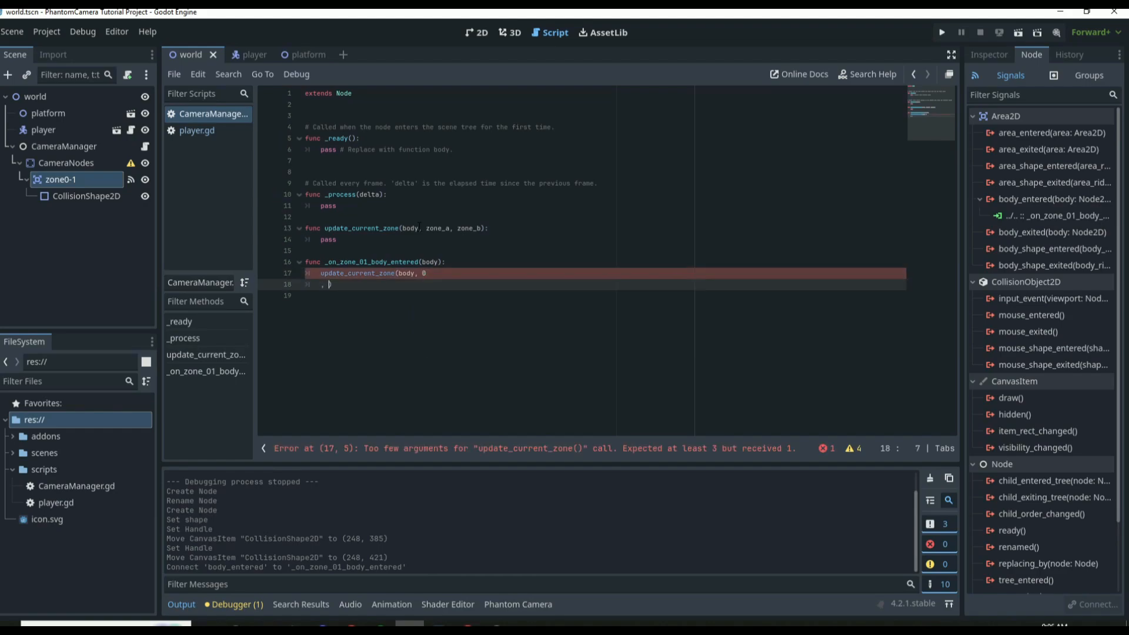
key(BackSpace)
key(BackSpace)
key(BackSpace)
key(BackSpace)
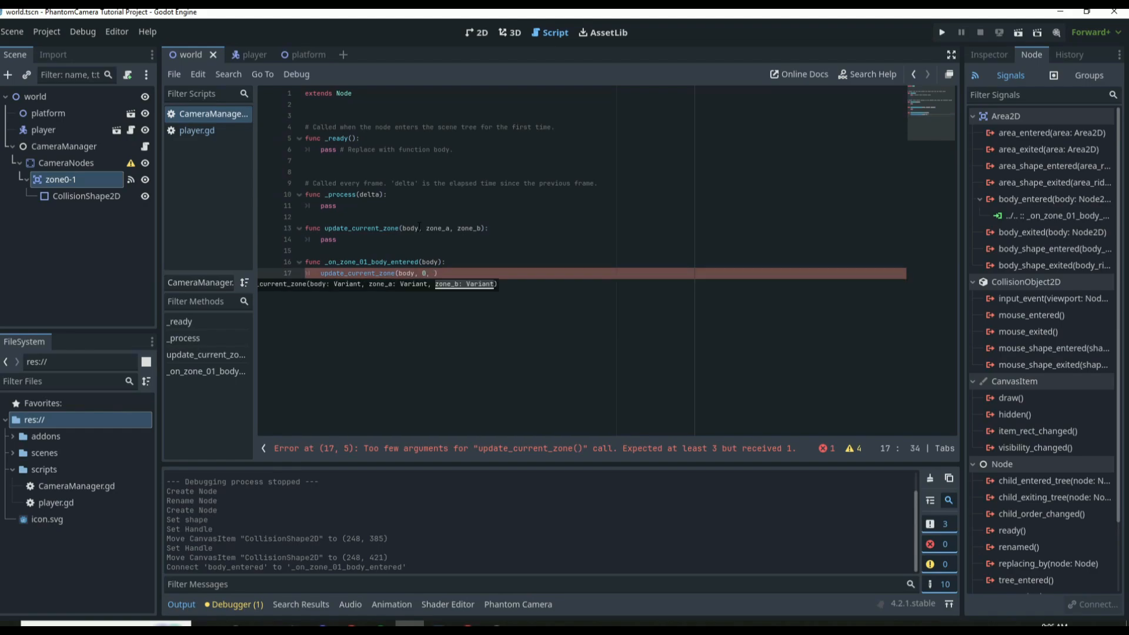
text(, 1)
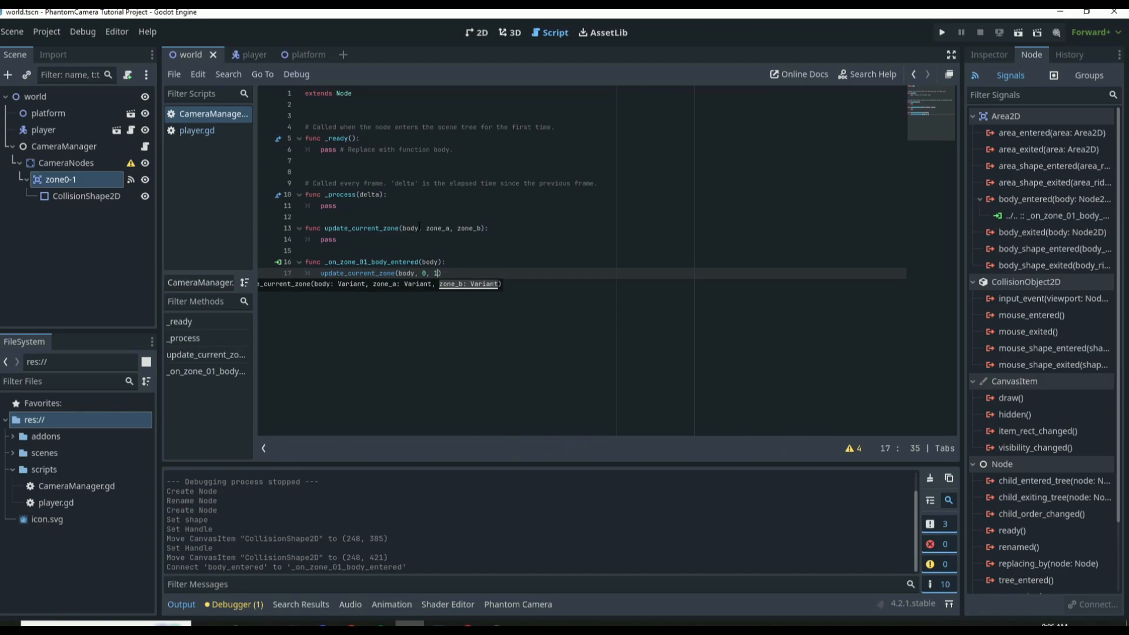
key(Down)
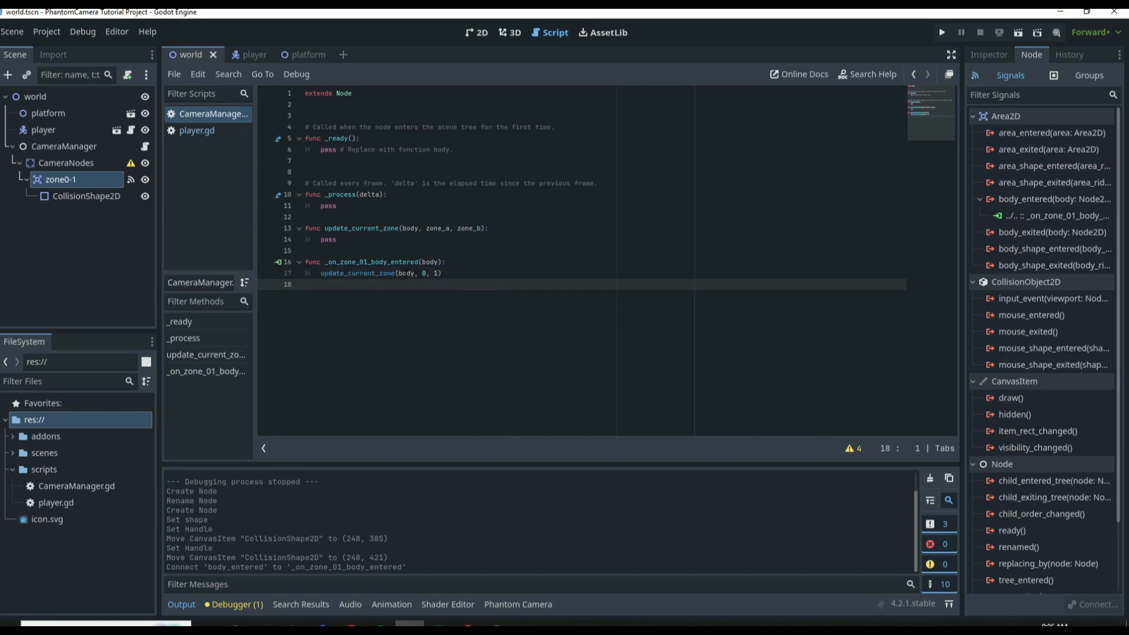
Step: Replace the pass in update_current_zone with the condition if body == player: containing a pass body
double_click(322, 240)
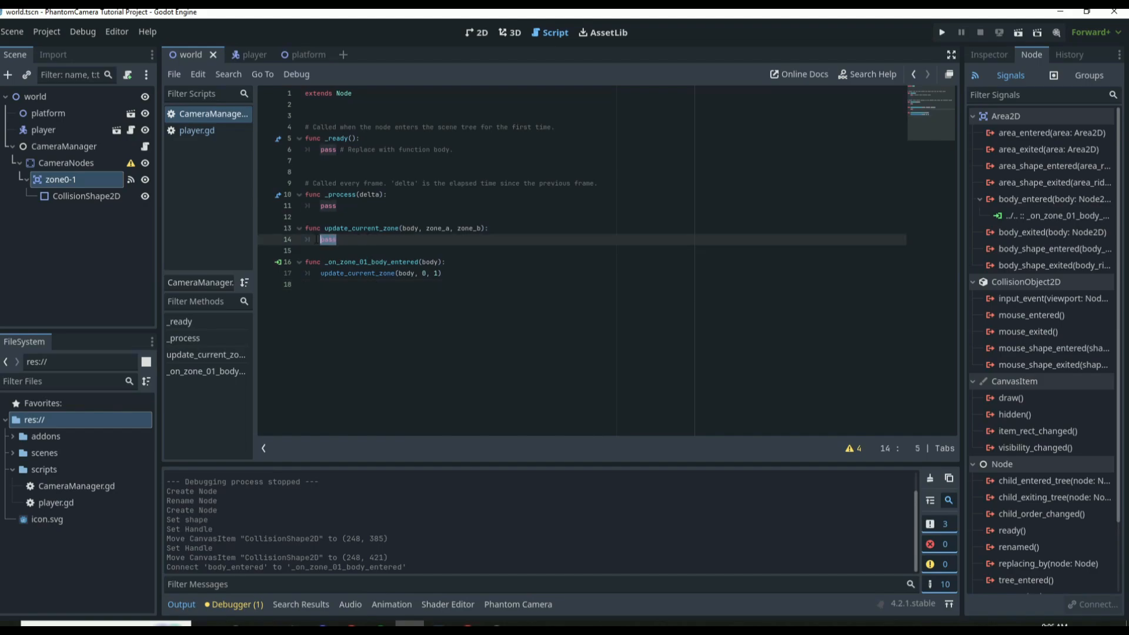
text(if body == player:)
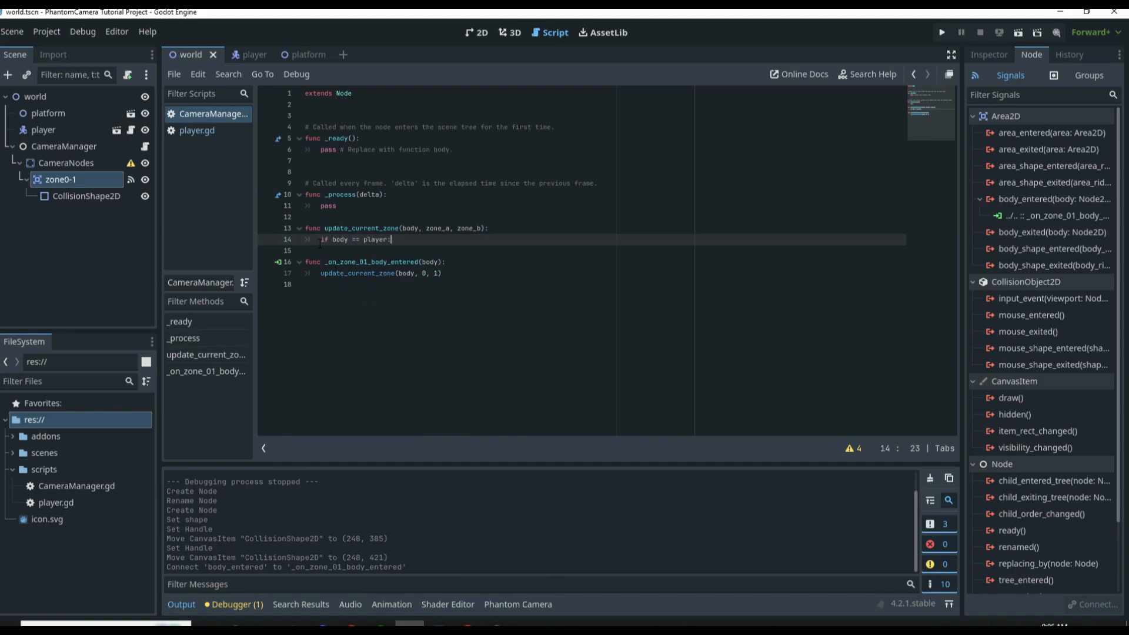
key(Return)
text(pass)
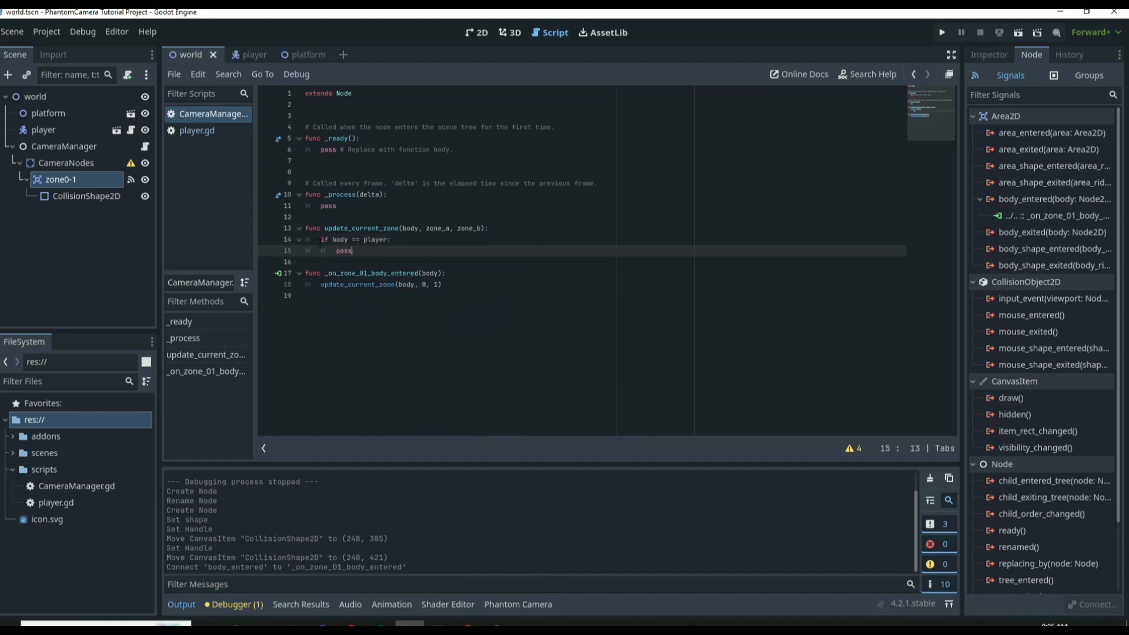
click(363, 105)
key(Return)
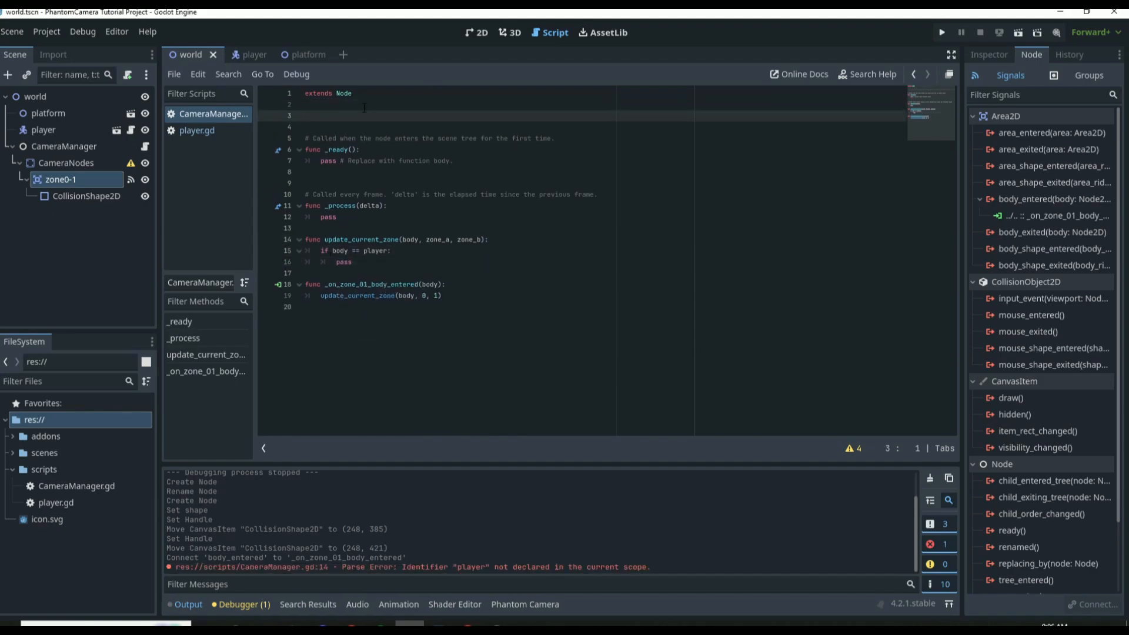
text(@expor)
text(t player)
key(BackSpace)
key(BackSpace)
key(BackSpace)
key(BackSpace)
key(BackSpace)
text(var player)
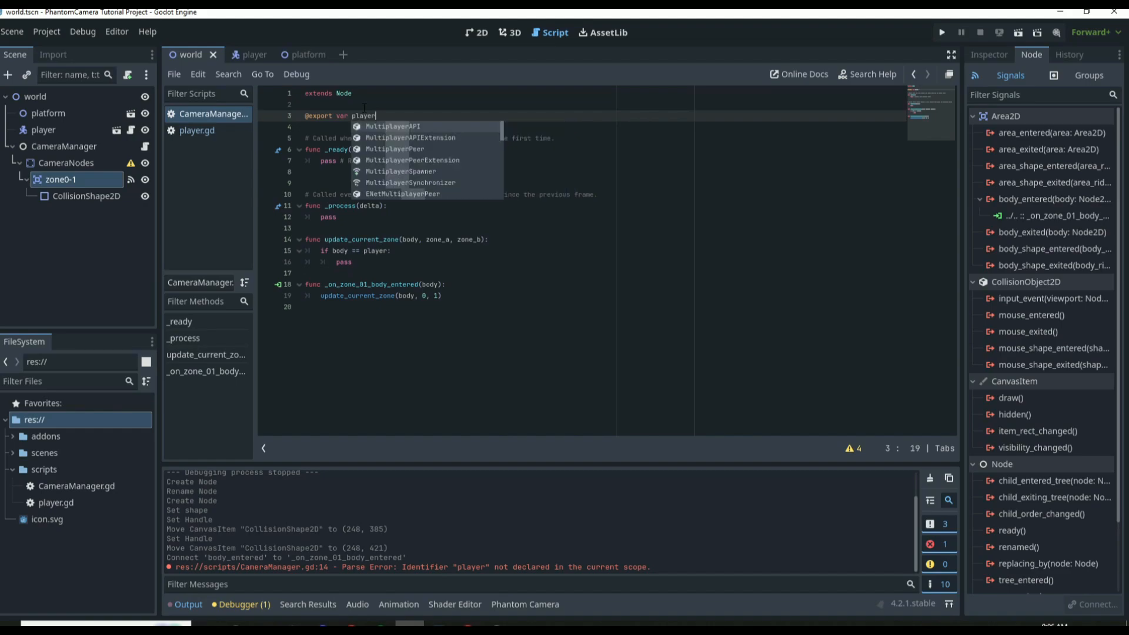
text(: CharacterBody2D)
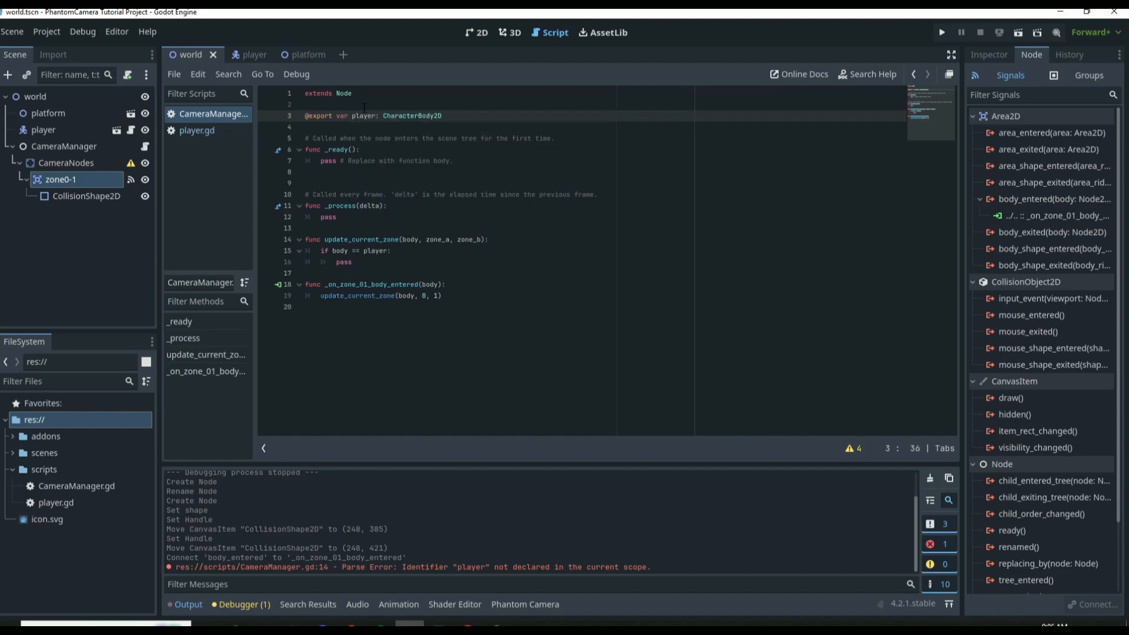
Step: Assign the player node to the CameraManager node's exported Player property and save the scene
click(87, 151)
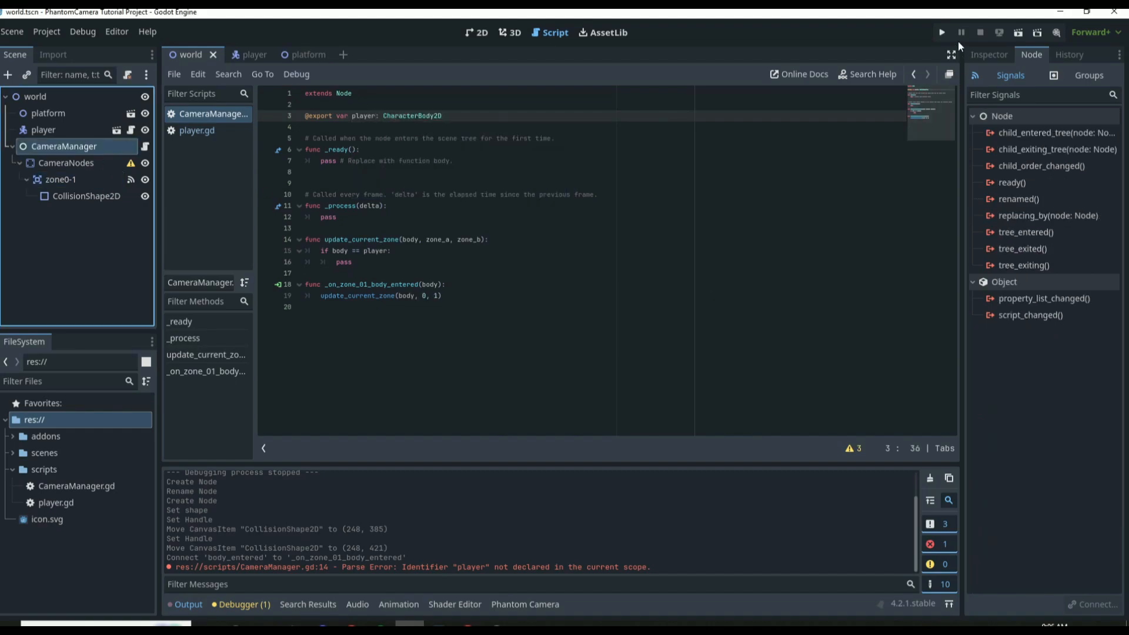
click(990, 54)
click(1072, 150)
double_click(501, 187)
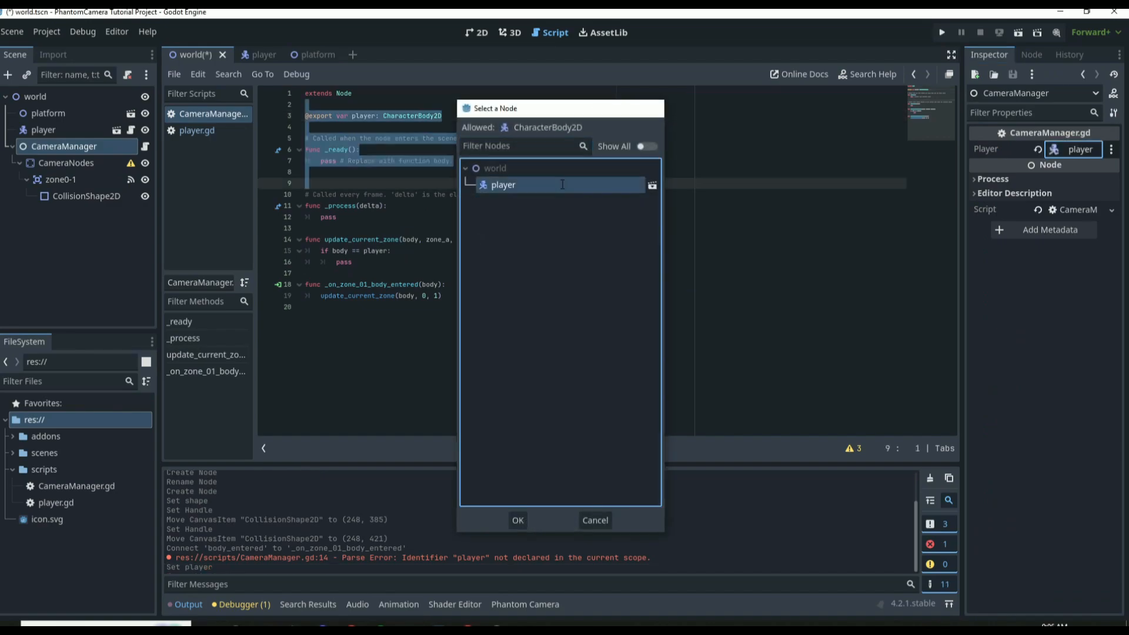
key(ctrl+s)
click(520, 161)
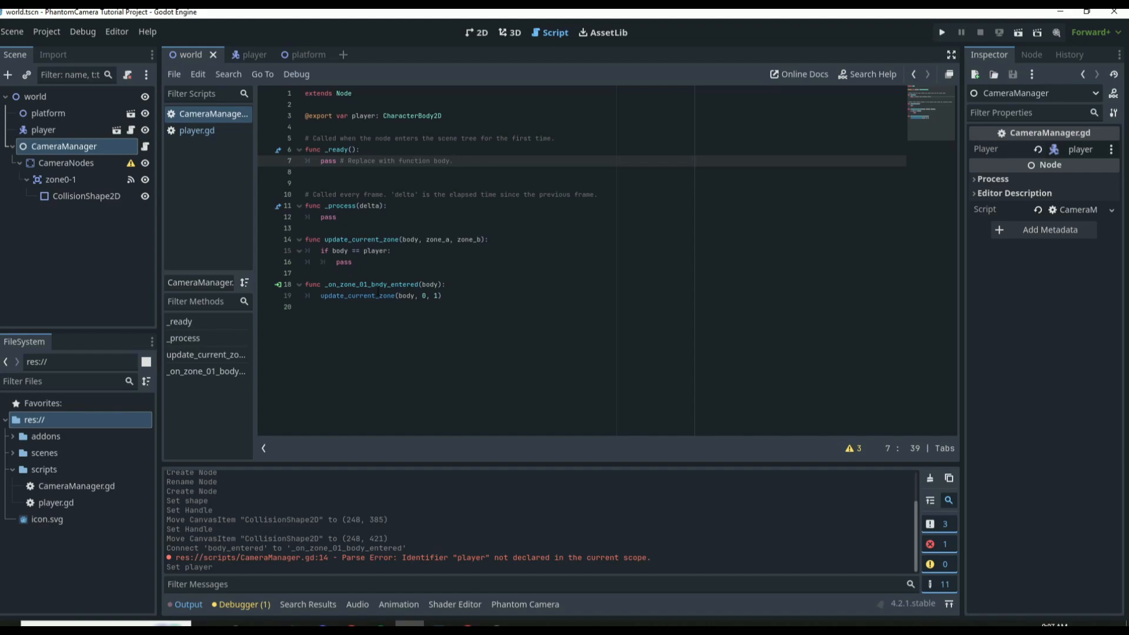
click(465, 33)
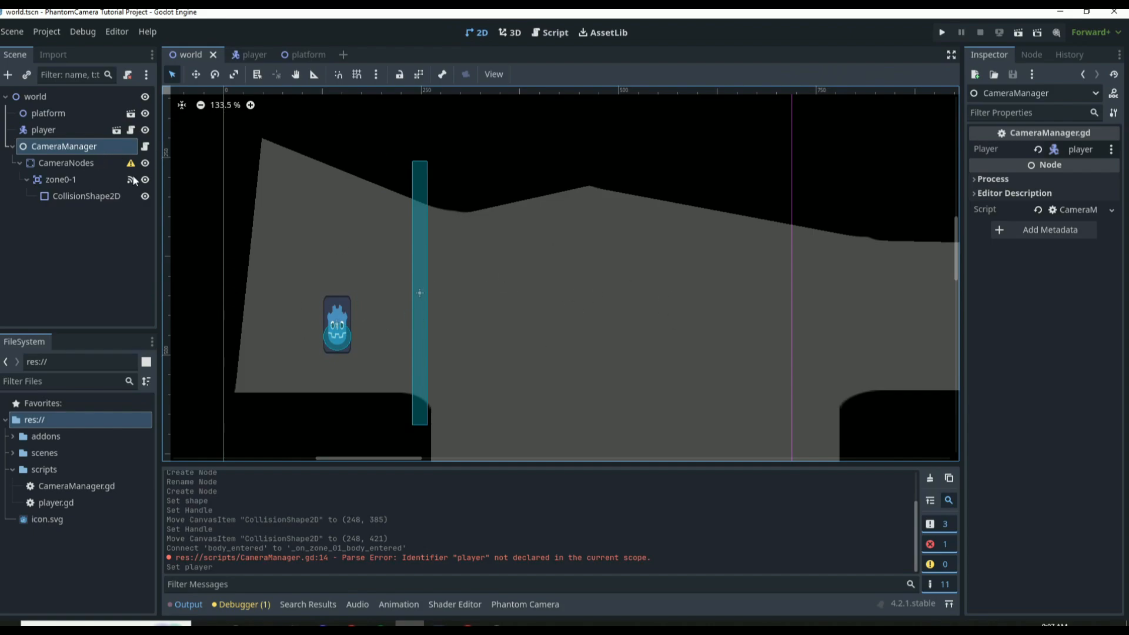
click(144, 147)
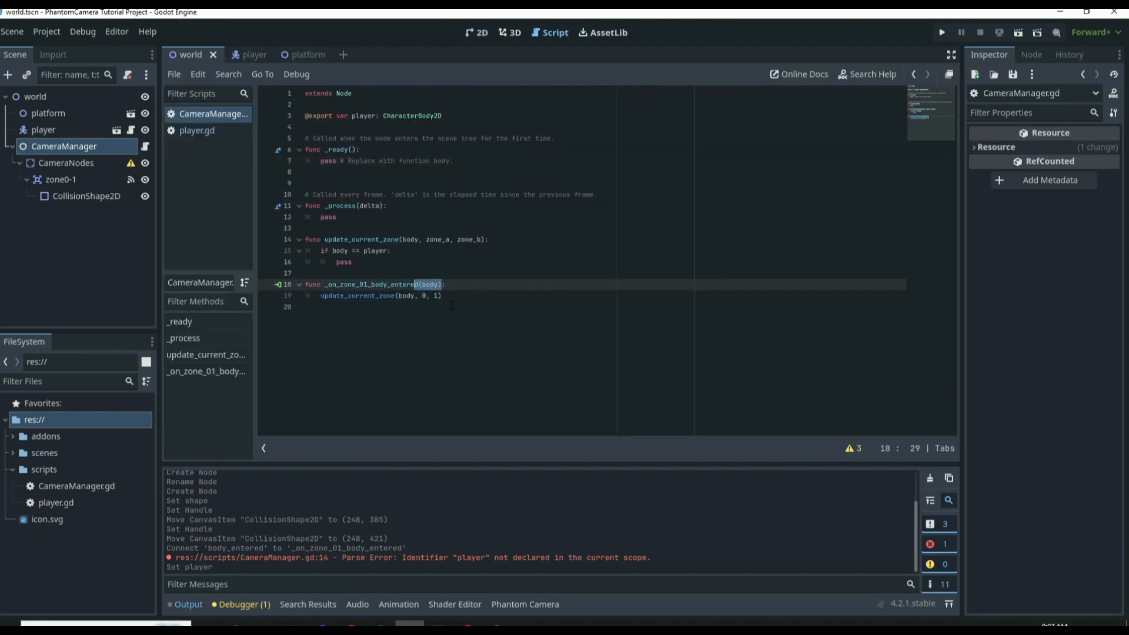
drag(353, 262, 337, 262)
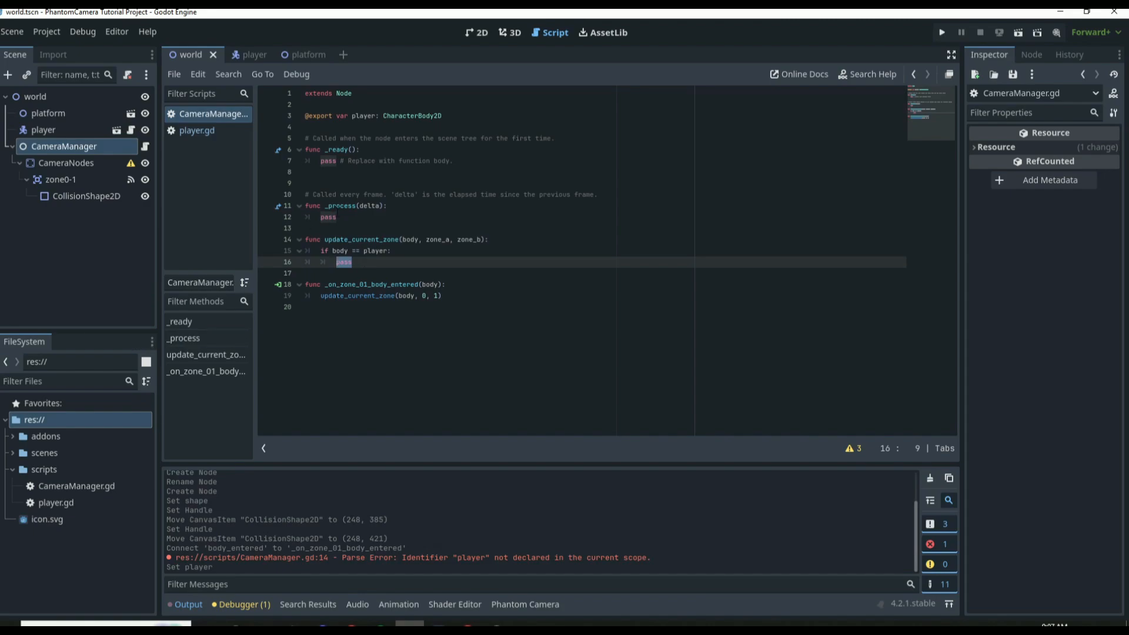
Step: Declare var current_camera_zone: int = 0 below the exported player variable
click(348, 125)
key(Return)
text(var c)
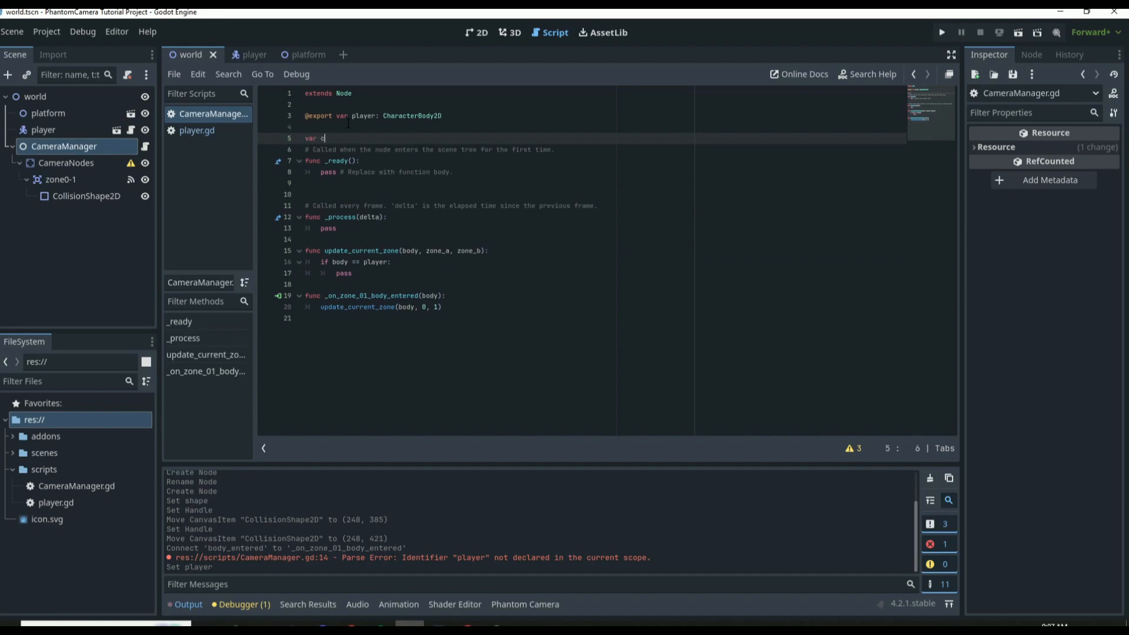
text(urrent_camera_zone: int = 0)
Step: Replace the pass under if body == player with match current_camera_zone: and a zone_a branch that sets current_camera_zone = zone_b
double_click(338, 274)
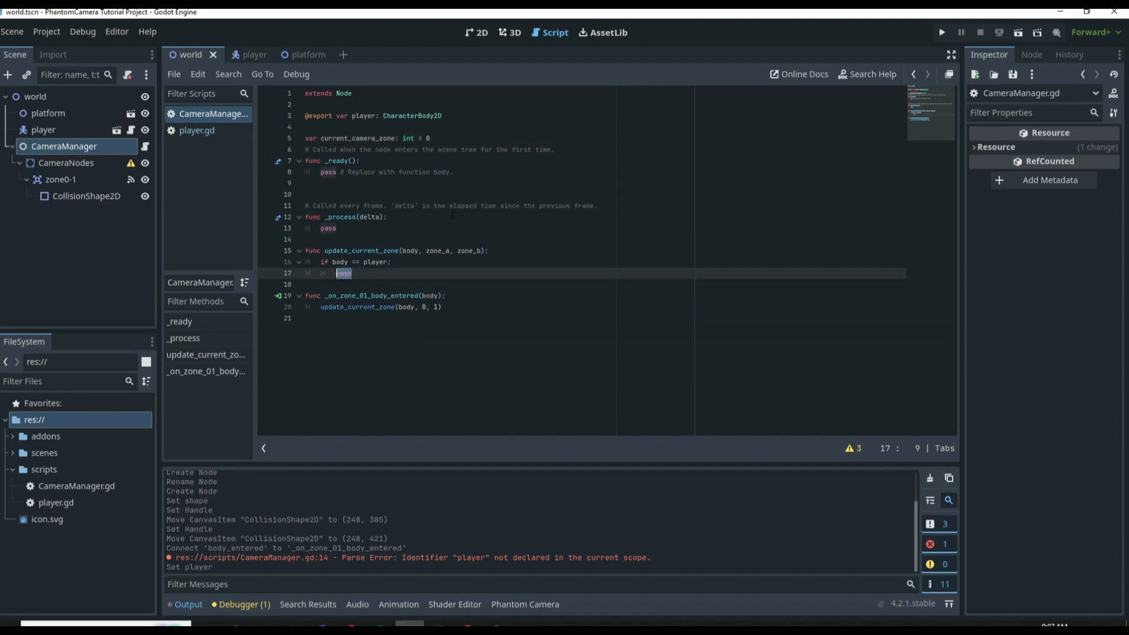
text(match current_camera_zone)
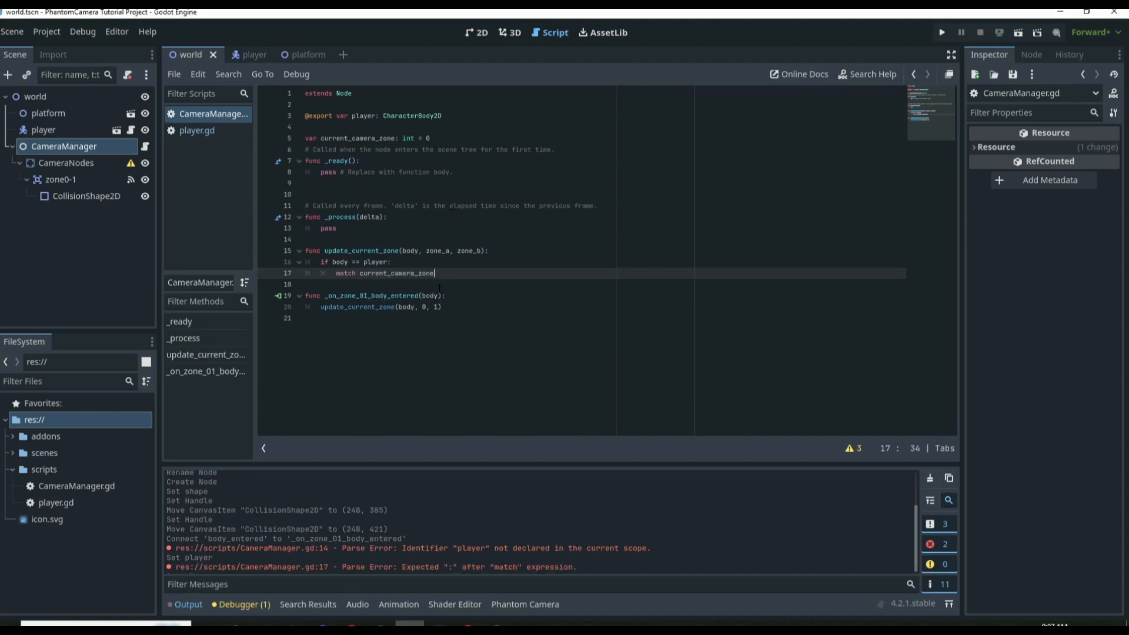
text(:)
key(Return)
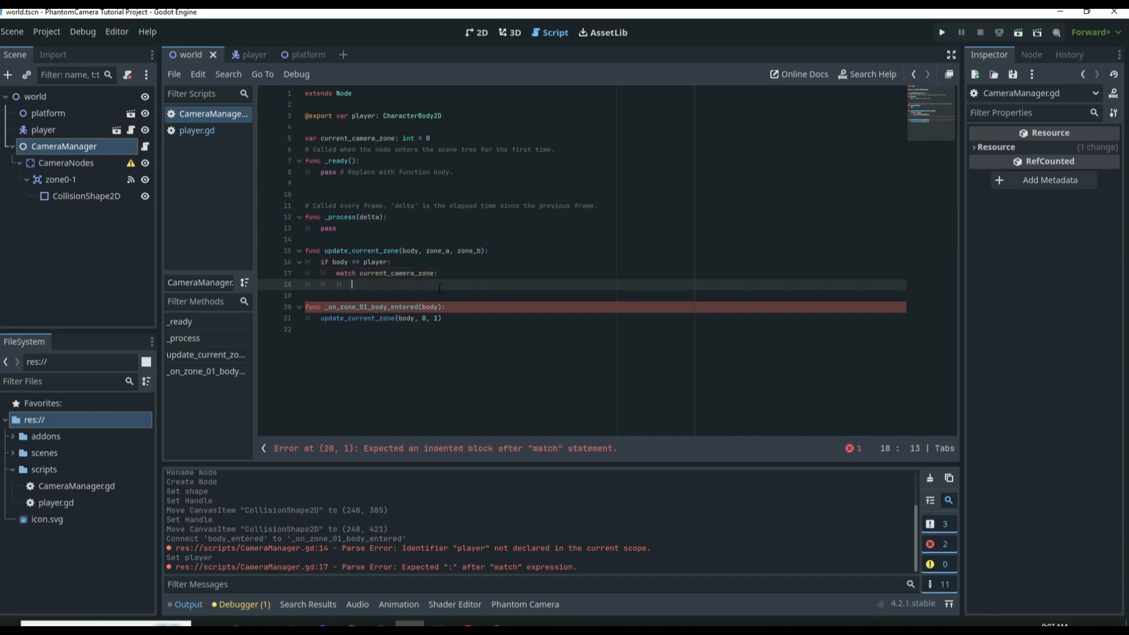
text(zone_a:)
key(Return)
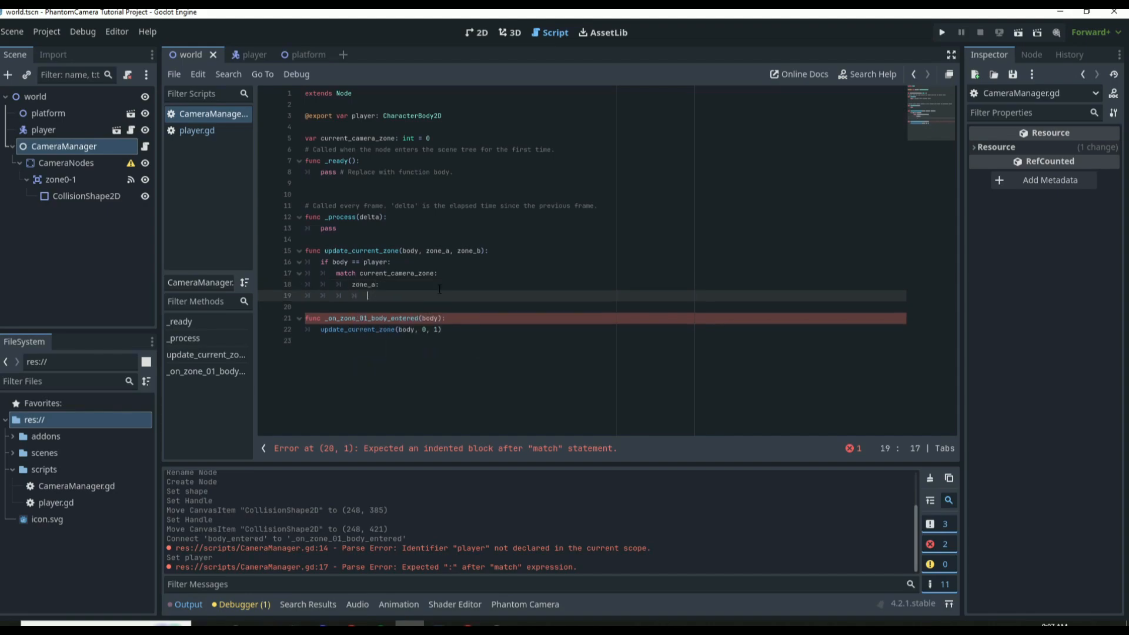
text(current)
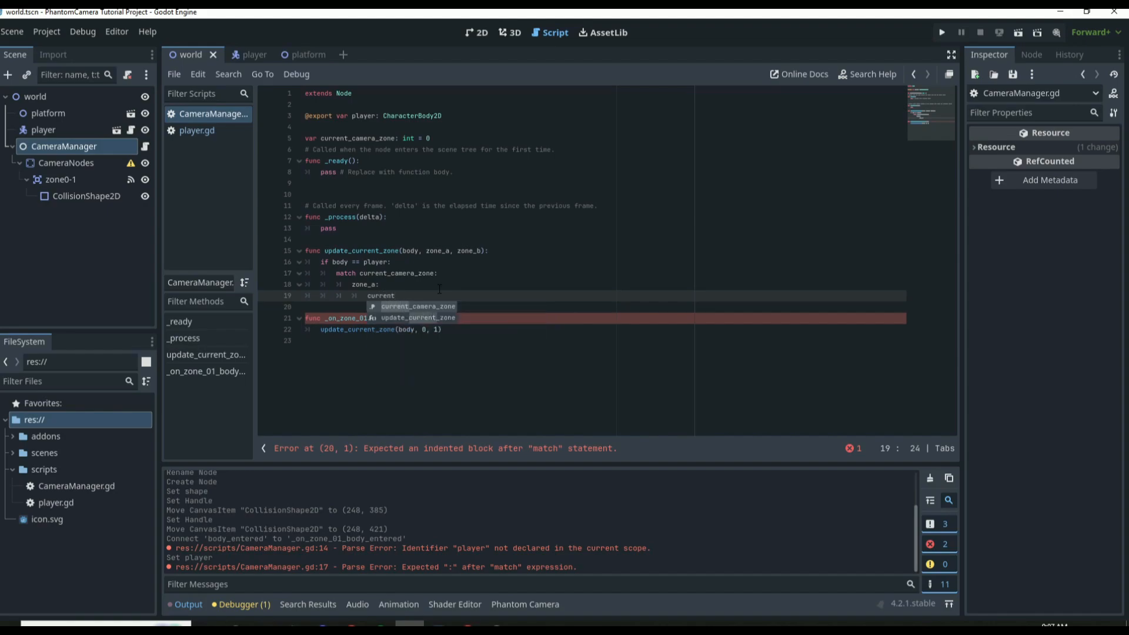
key(Return)
text(= )
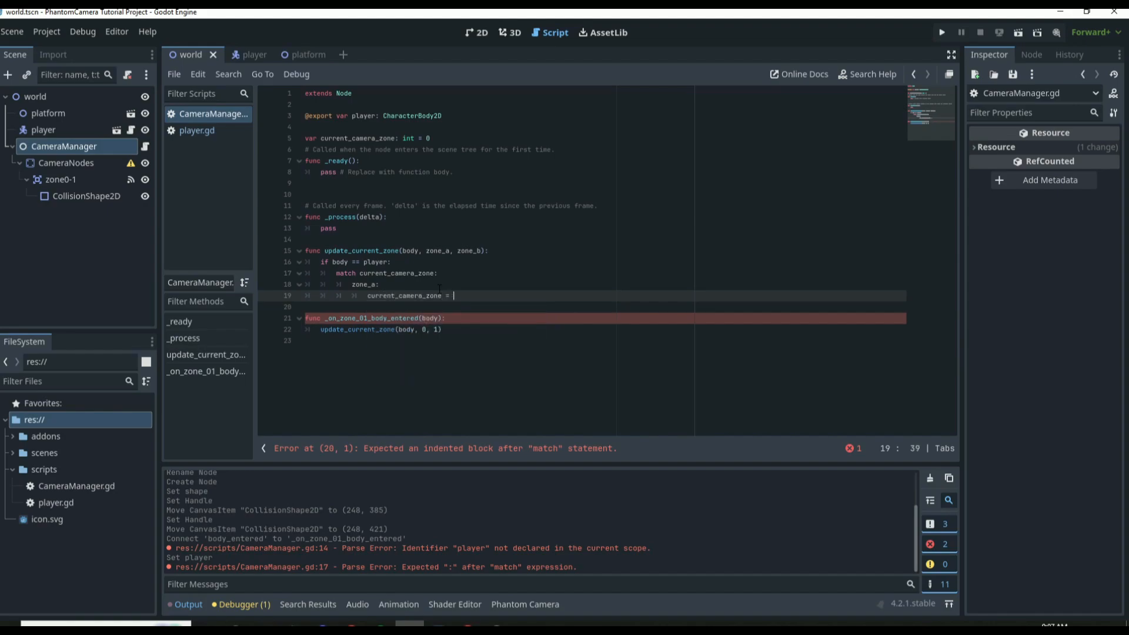
text(zone_b)
Step: Add a zone_b branch to the match block that sets current_camera_zone = zone_a
key(Return)
text(zone_b)
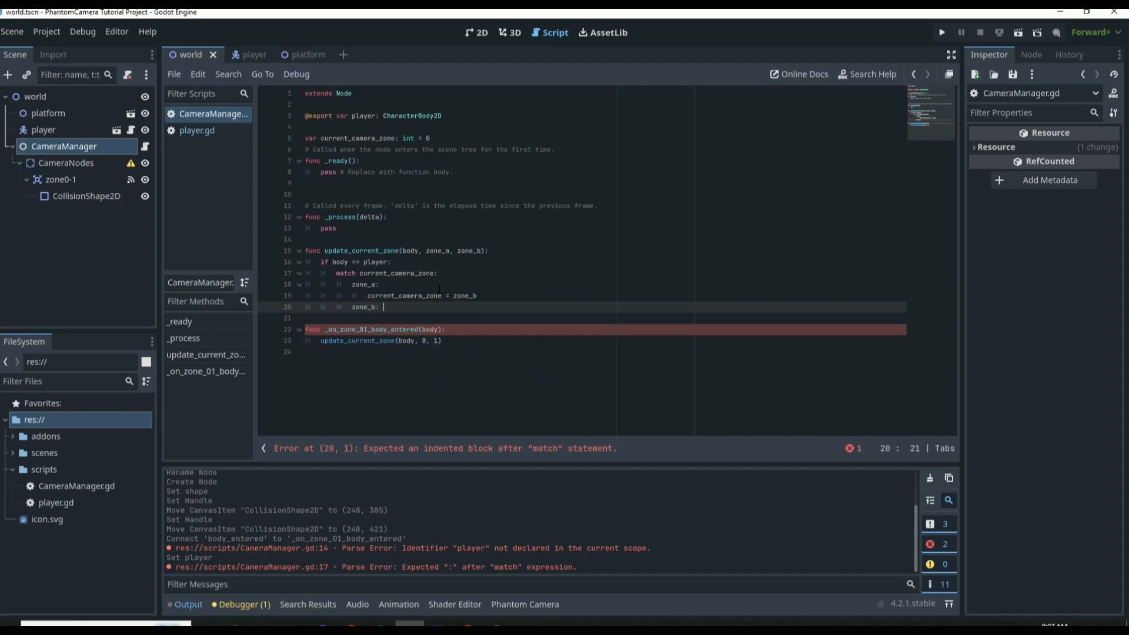
key(Return)
text(curre)
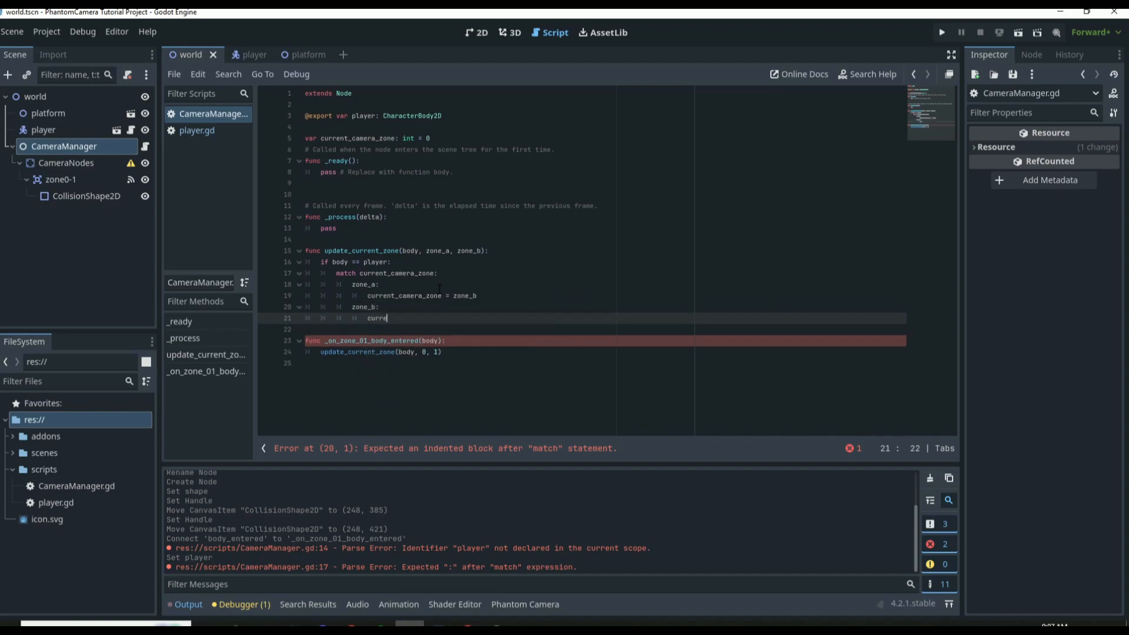
text(nt)
key(Return)
text(= zone_a)
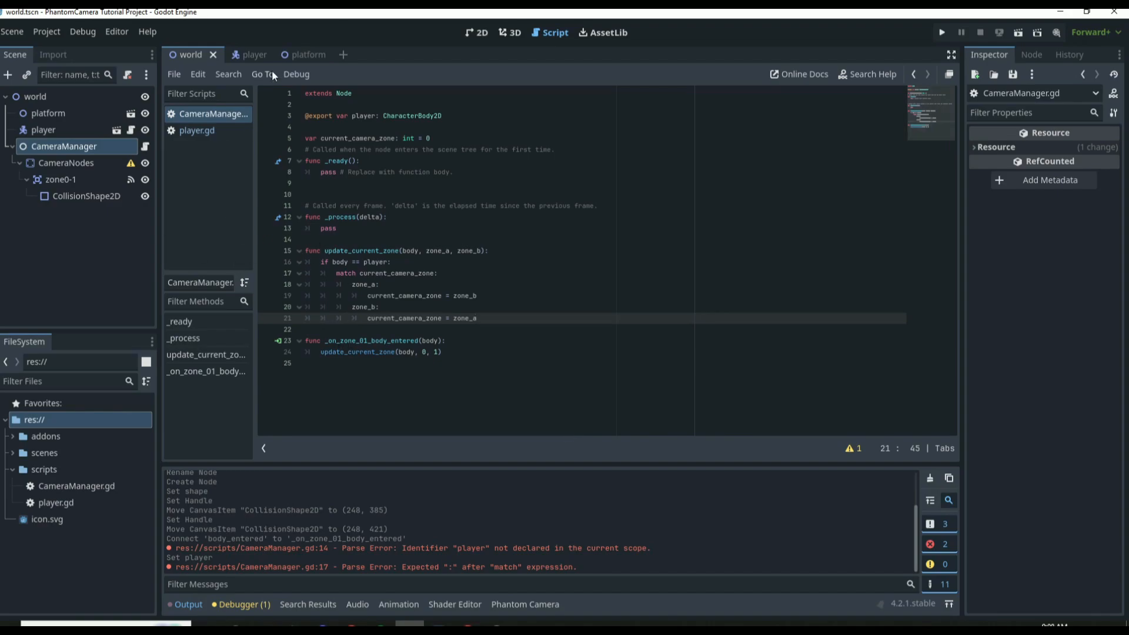
Step: Move the player past the zone0-1 strip to (395, 550) in the 2D view and return to the CameraManager script
click(477, 33)
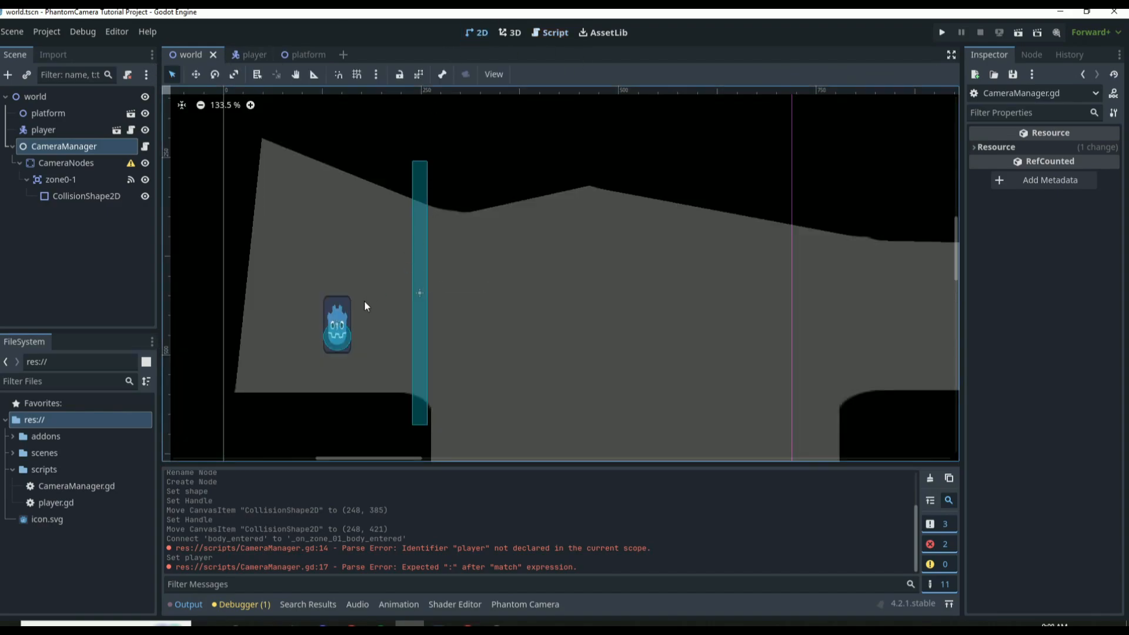
drag(334, 312, 534, 383)
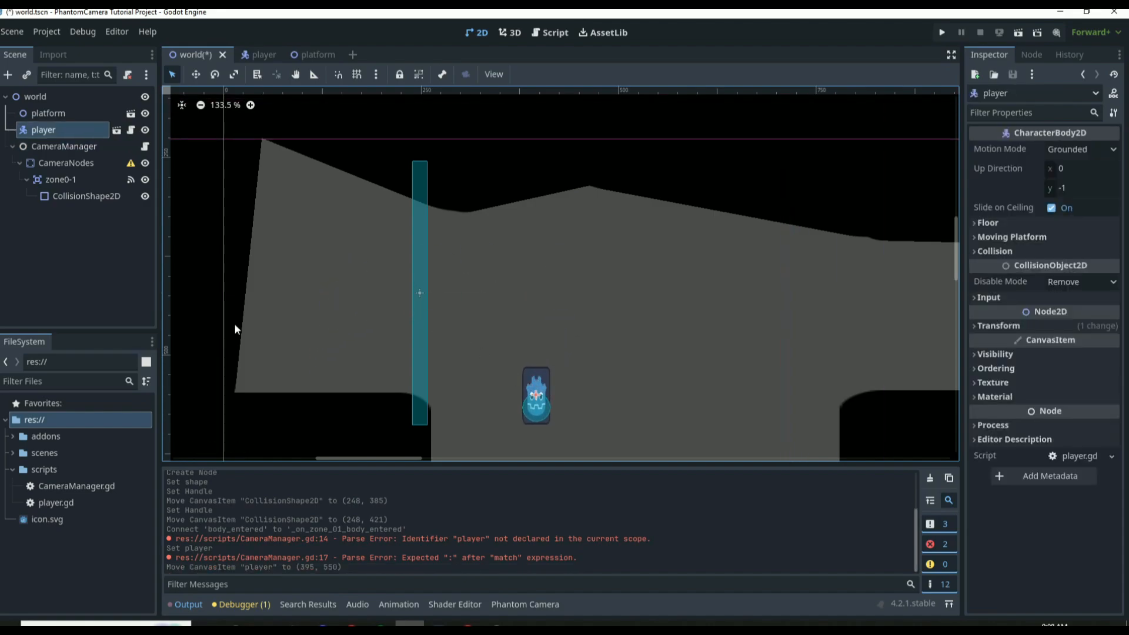
click(146, 146)
drag(328, 352, 411, 352)
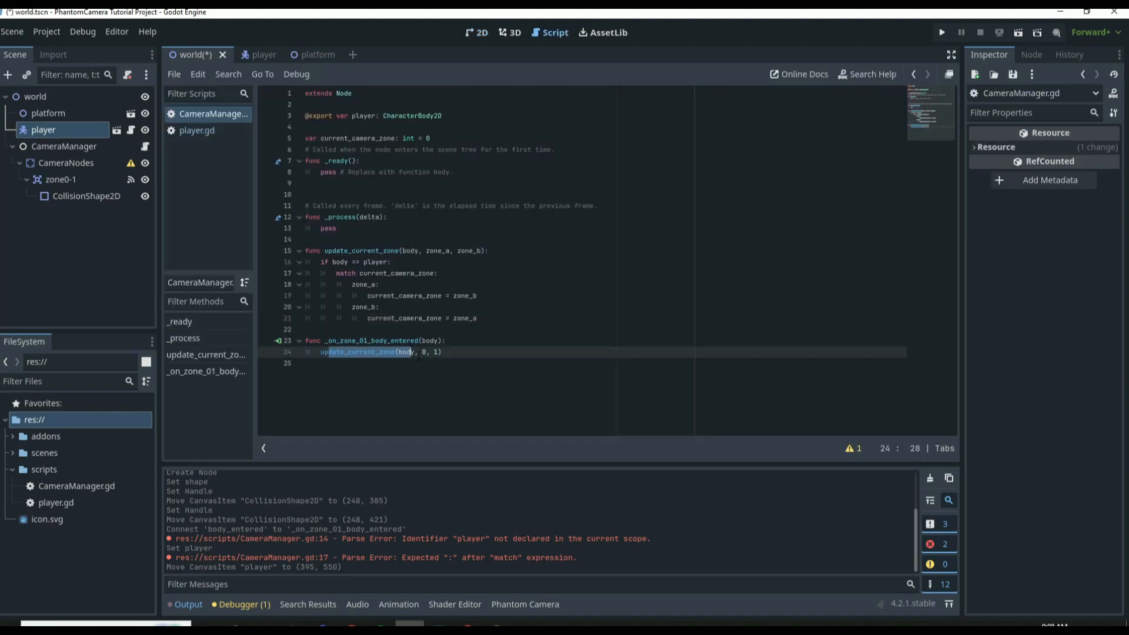
click(423, 351)
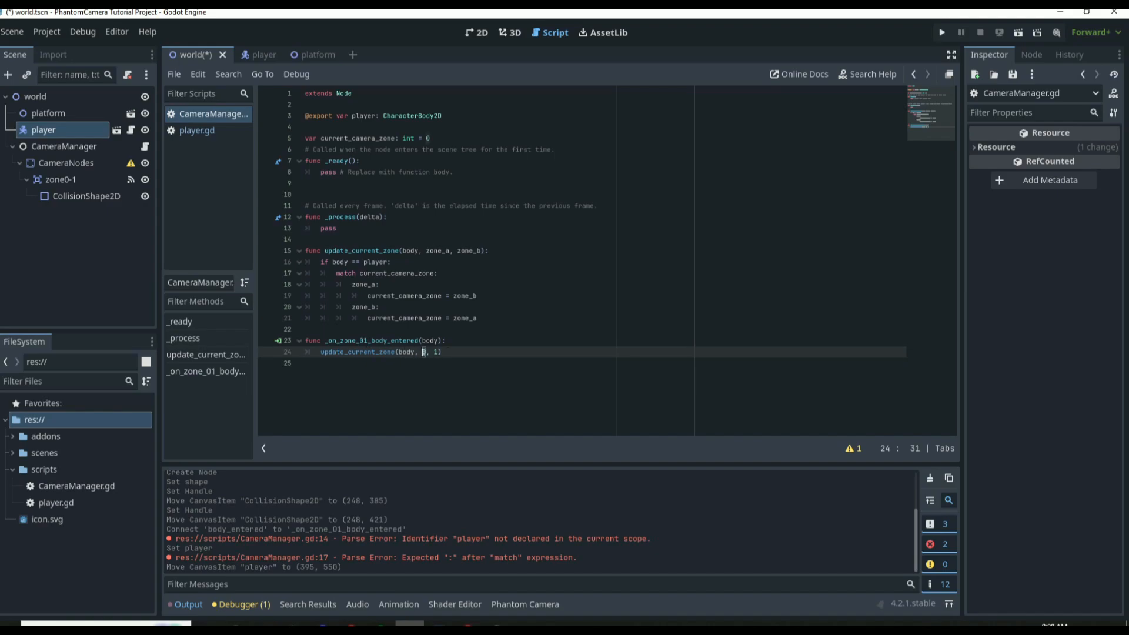
click(436, 352)
drag(391, 273, 375, 273)
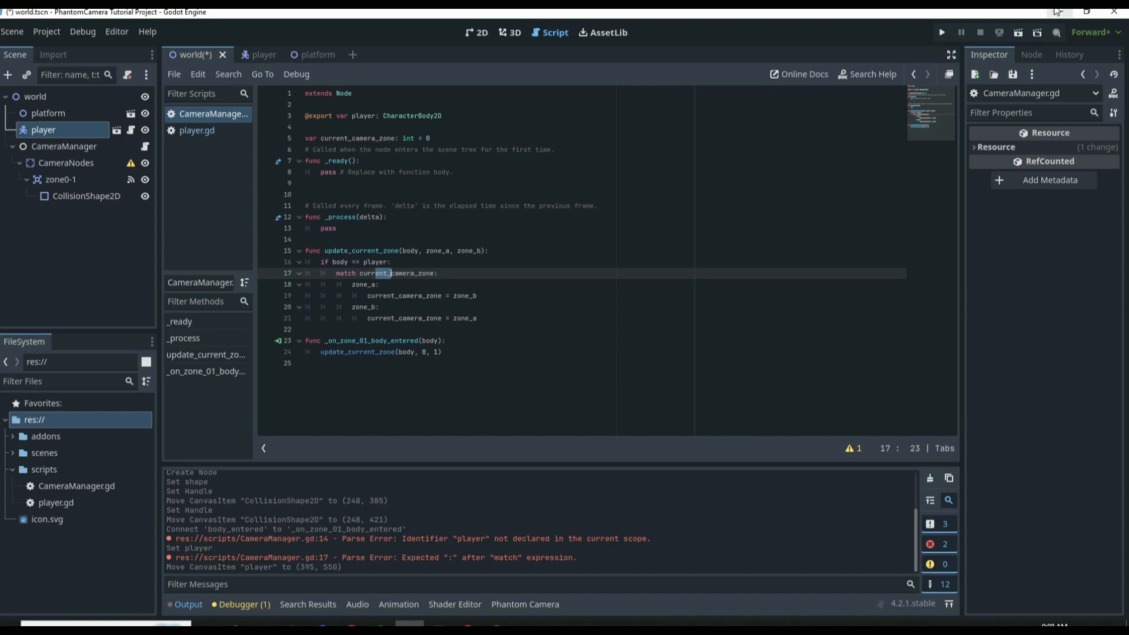
Step: Move the player back before the zone0-1 strip to (150, 453) in the 2D view and return to the CameraManager script
click(465, 32)
drag(547, 392, 345, 314)
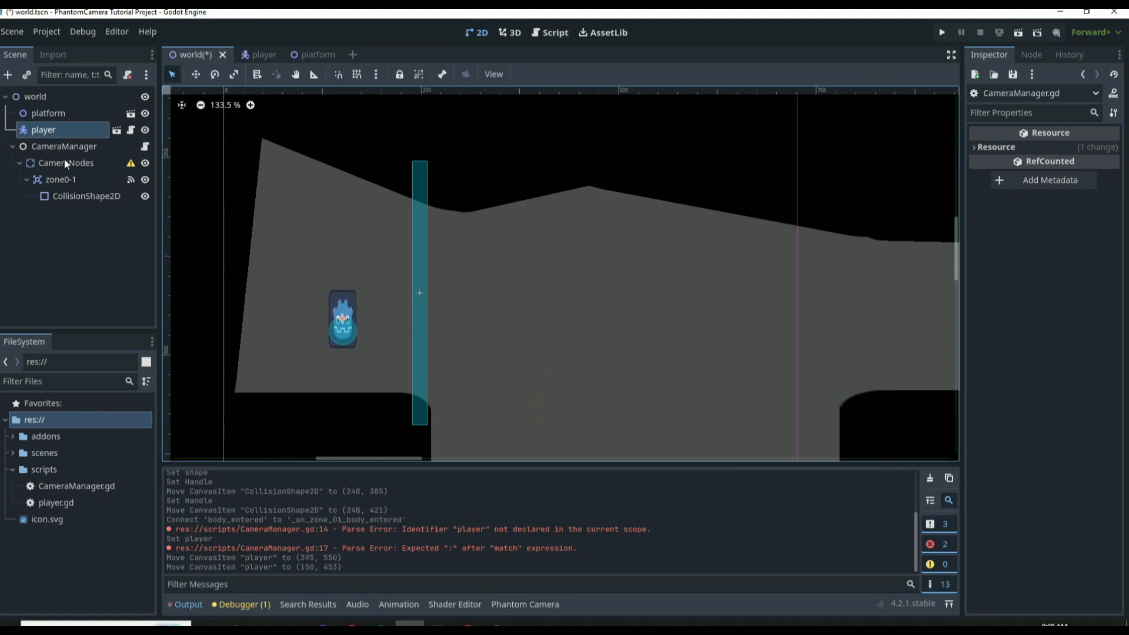
click(146, 146)
Step: Review how the match branches, the current_camera_zone variable and the 0 and 1 arguments in the zone0-1 handler work together
click(361, 273)
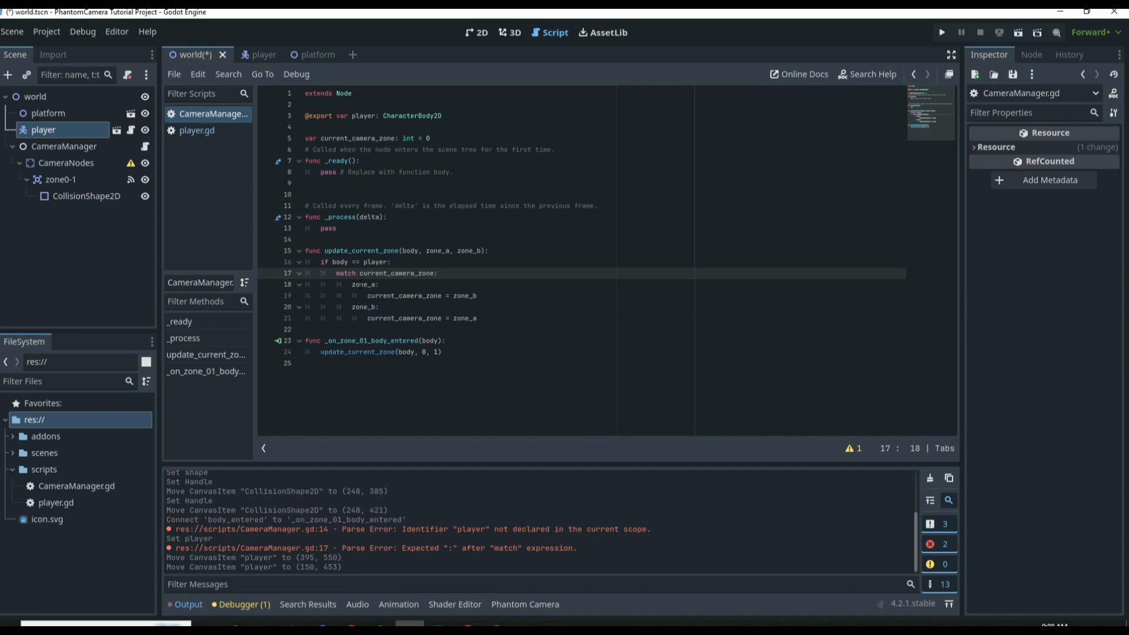
double_click(365, 285)
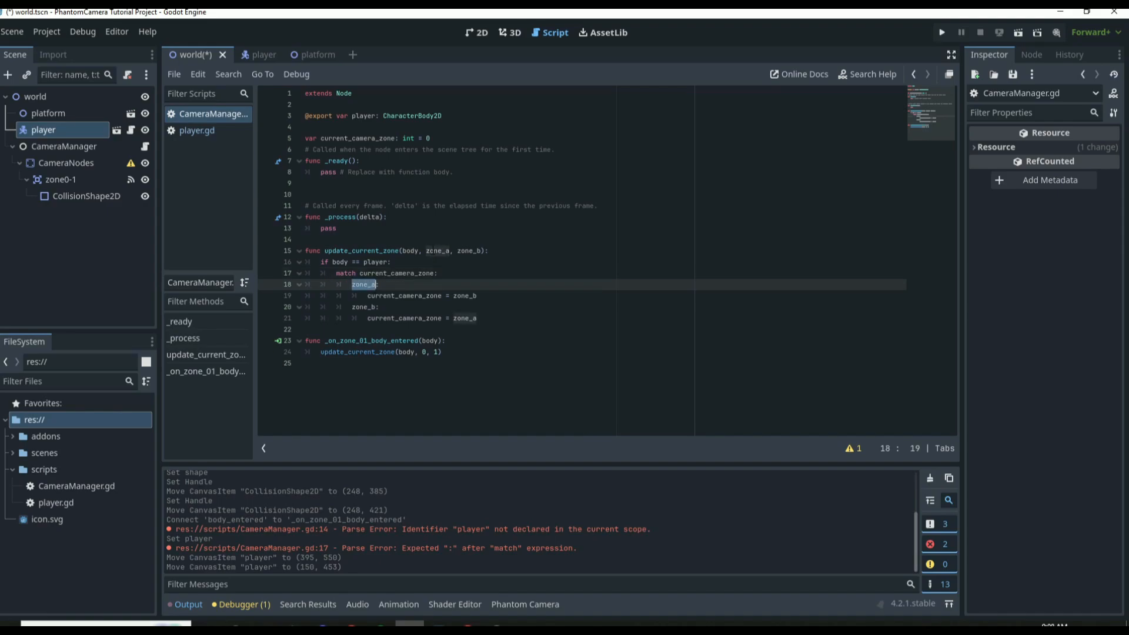
click(424, 352)
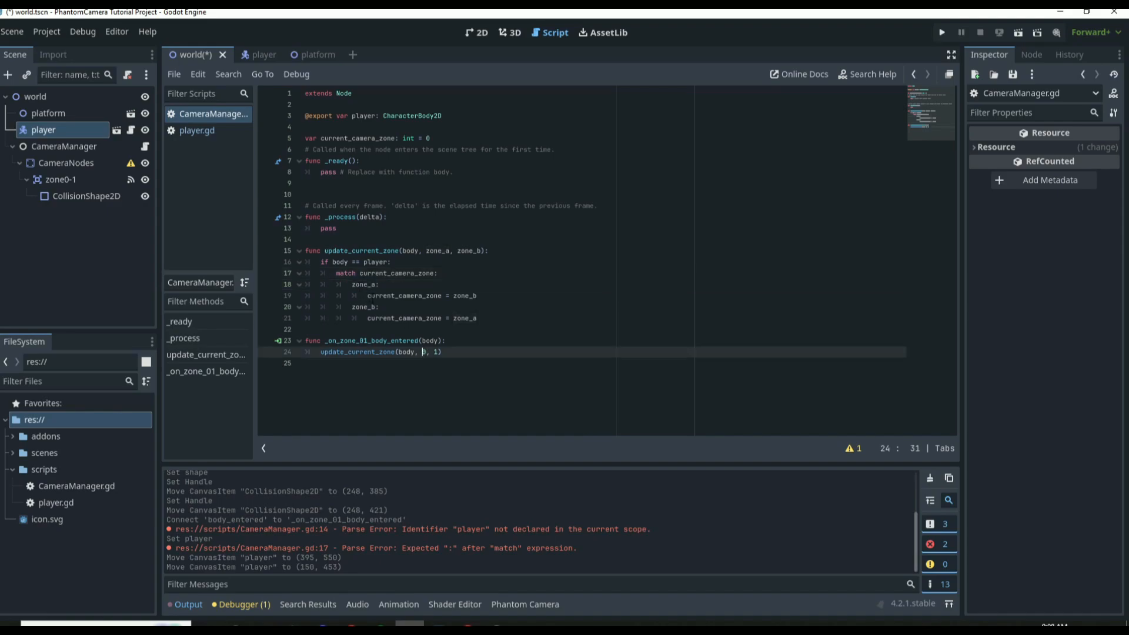
click(478, 296)
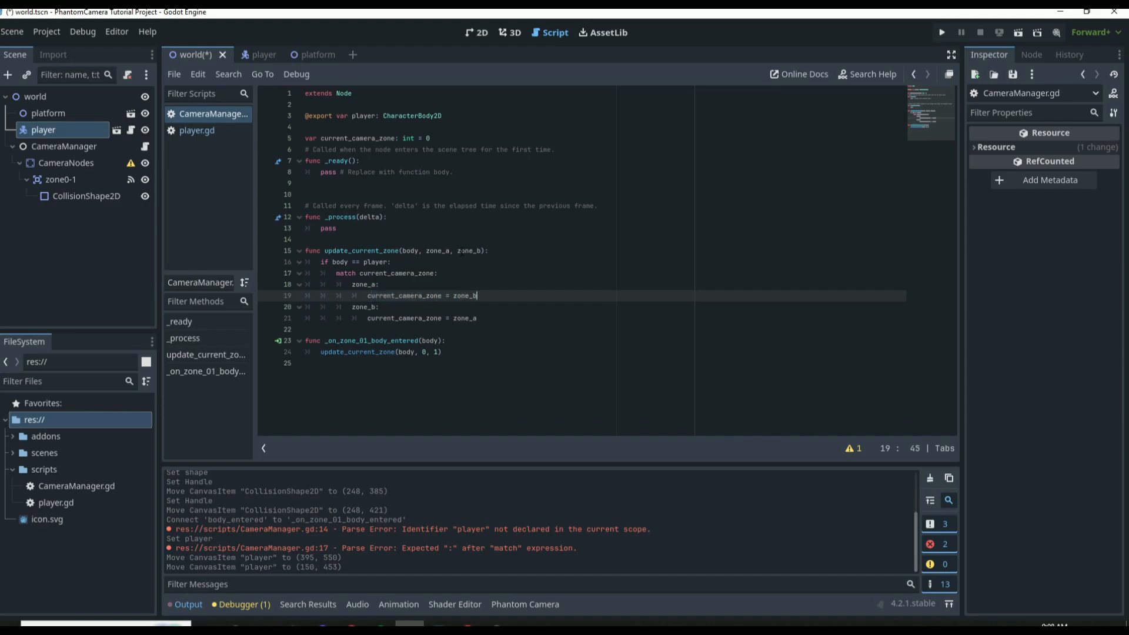
click(436, 351)
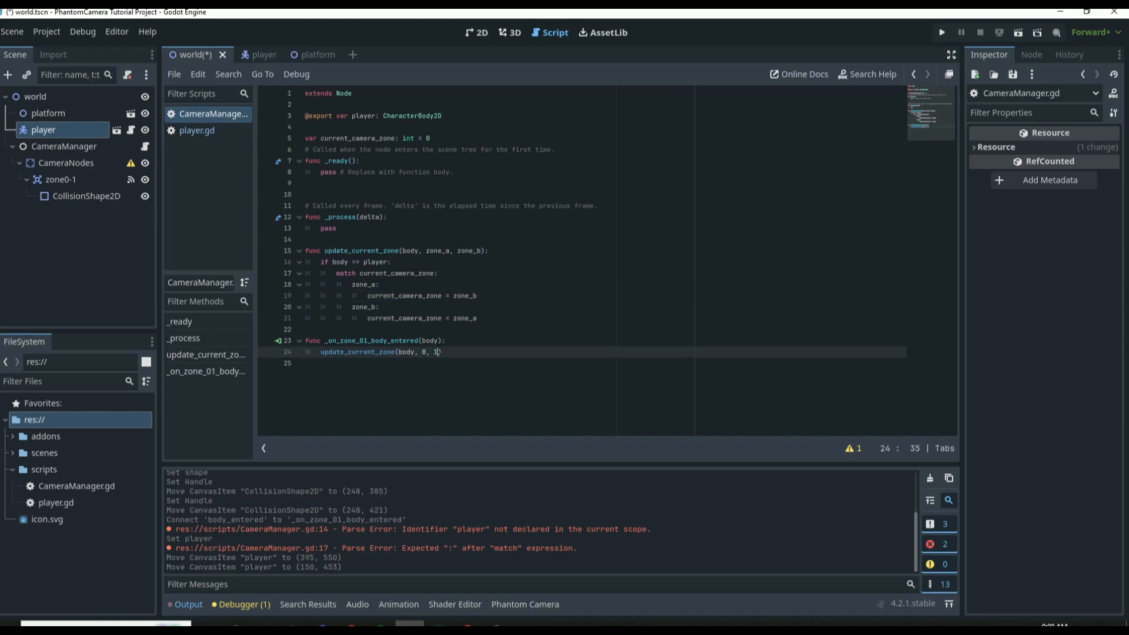
click(457, 295)
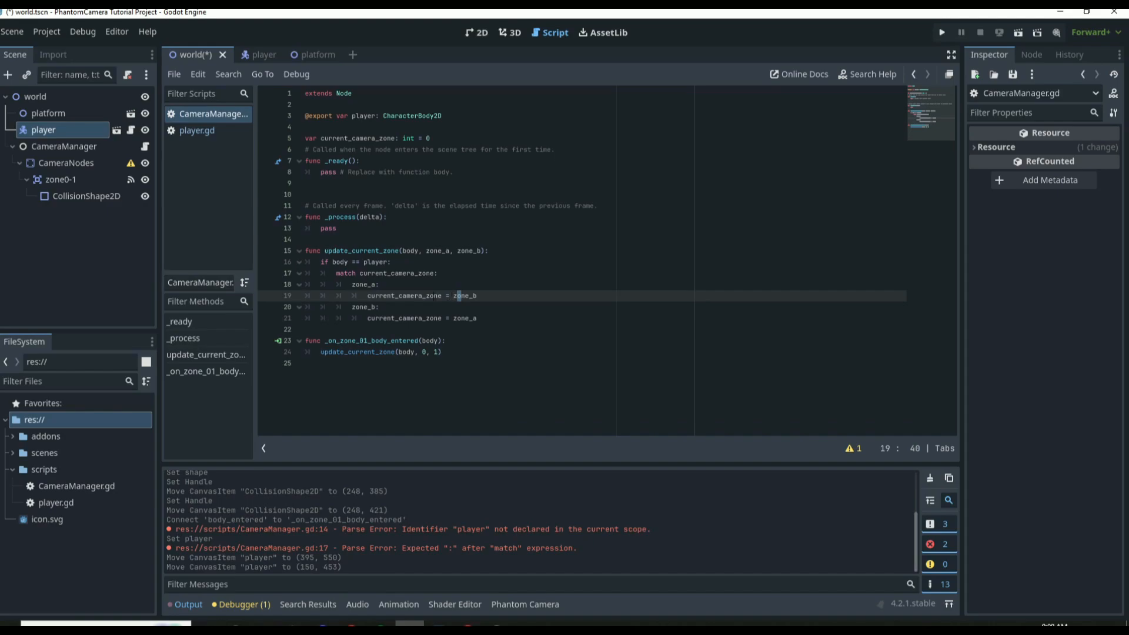
click(383, 296)
click(428, 139)
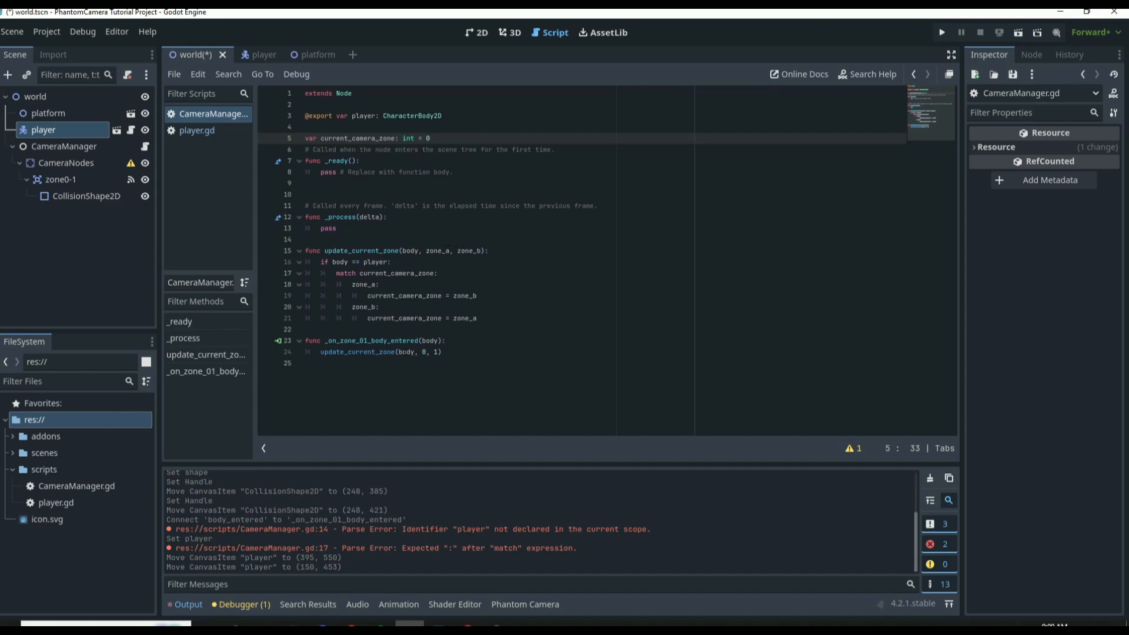
click(436, 352)
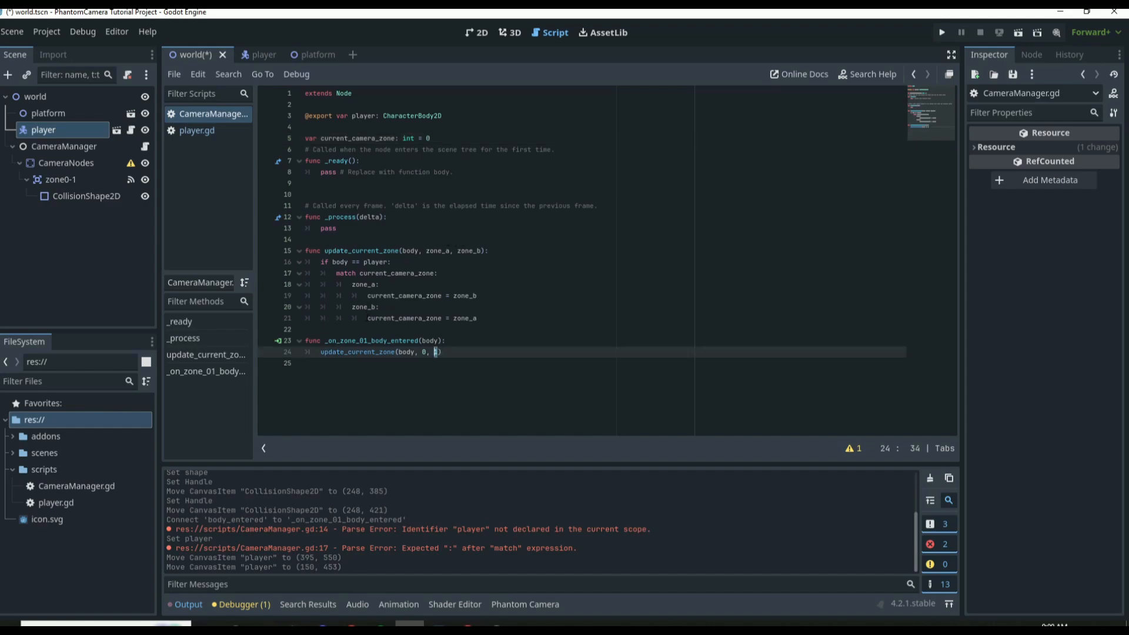
click(468, 355)
Step: Call update_camera() after the match block, inside the if body == player condition, and save the script
click(511, 318)
key(Return)
key(BackSpace)
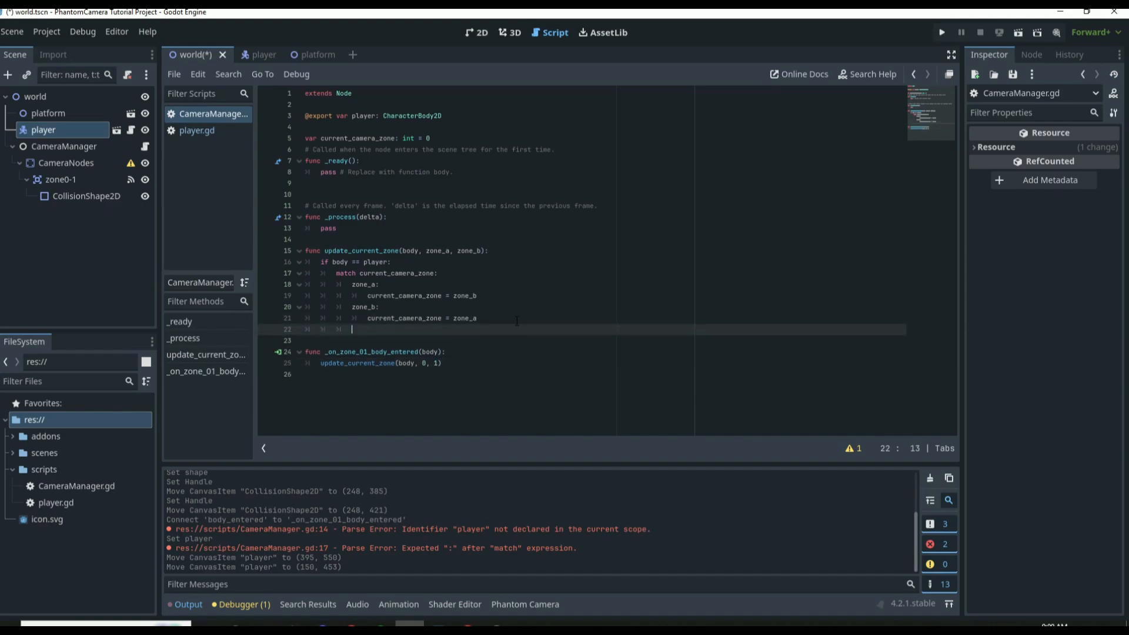
text(updt)
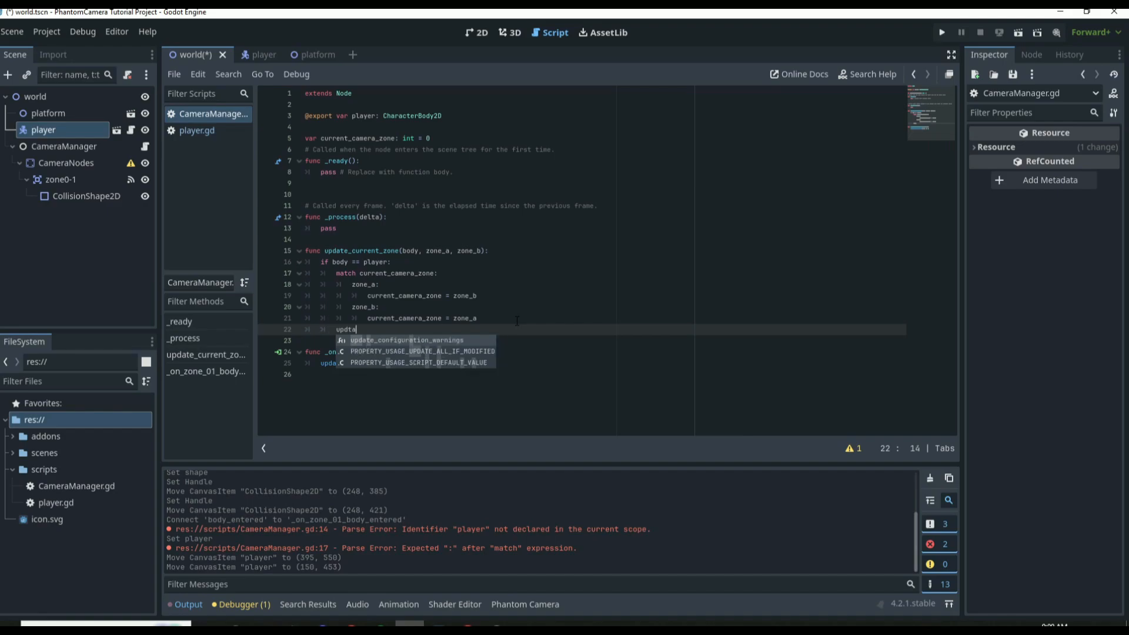
key(BackSpace)
text(ate )
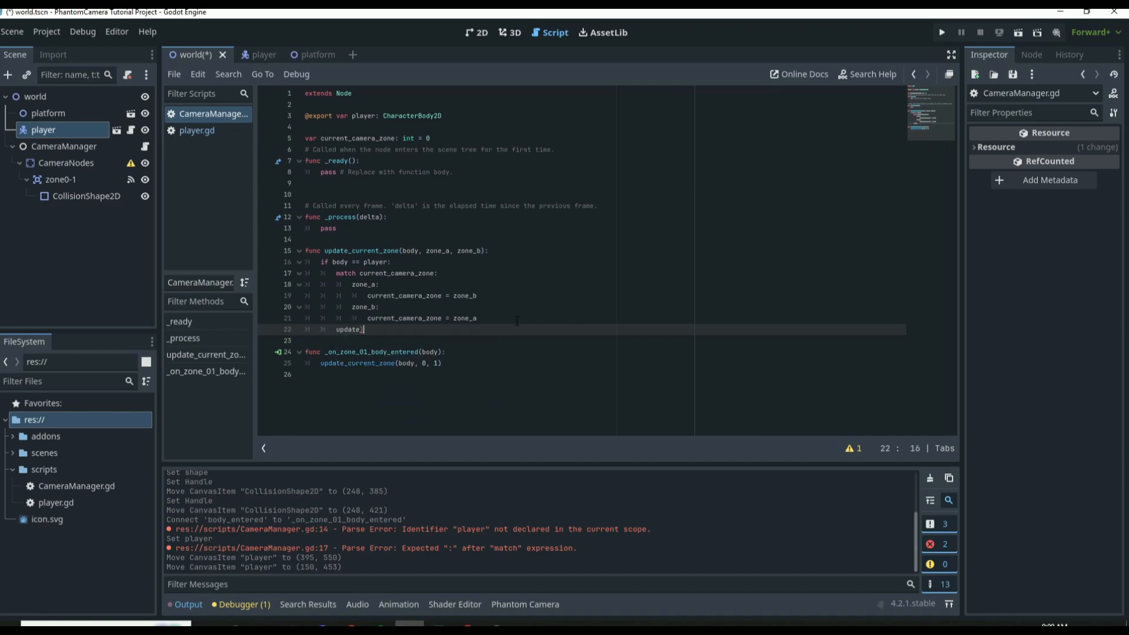
text(_camera())
key(Return)
key(ctrl+s)
Step: Declare a new function update_camera() between update_current_zone and the zone0-1 signal handler
key(BackSpace)
key(Return)
text(func)
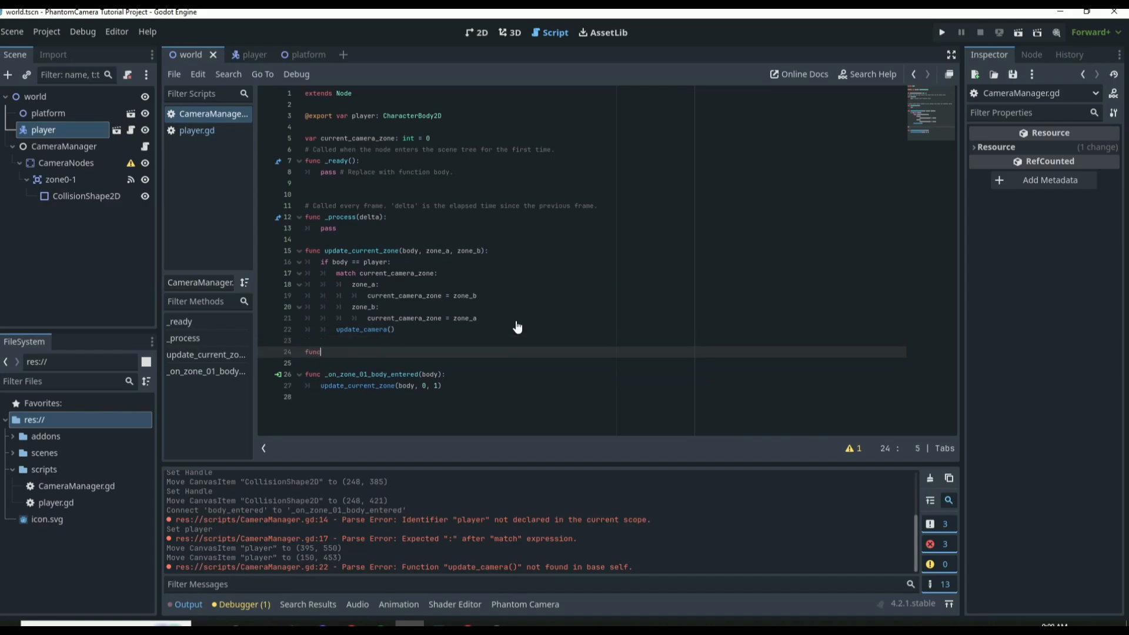
text( update_camera():)
key(Return)
Step: Make update_camera() print "Camera Zone: " followed by current_camera_zone, with a comma separating the two arguments
text(print()
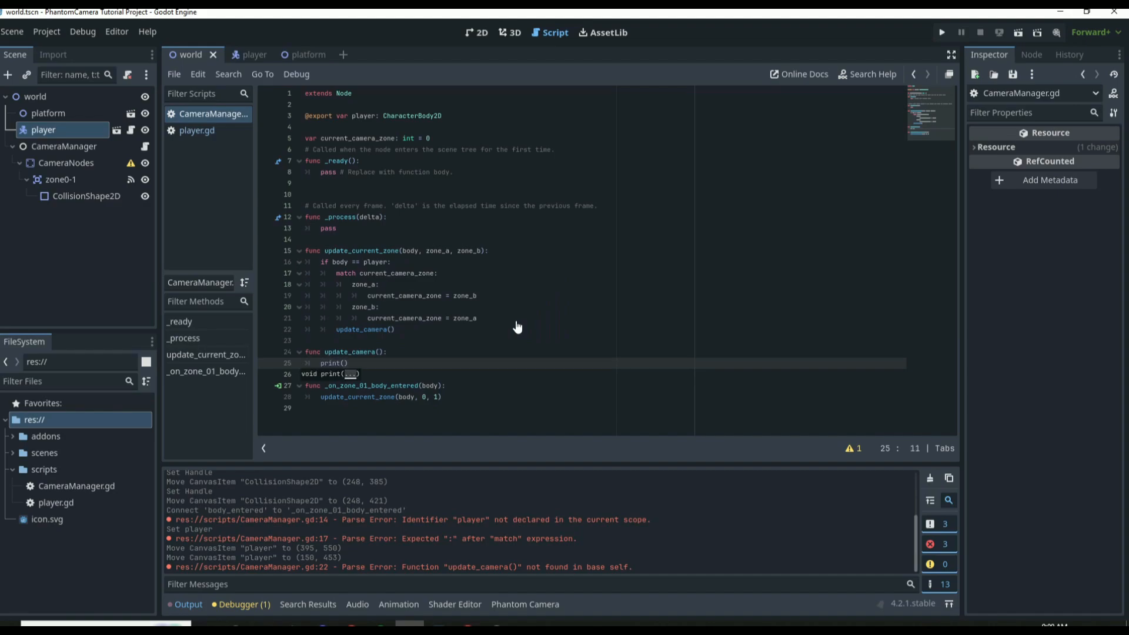
text("Camera)
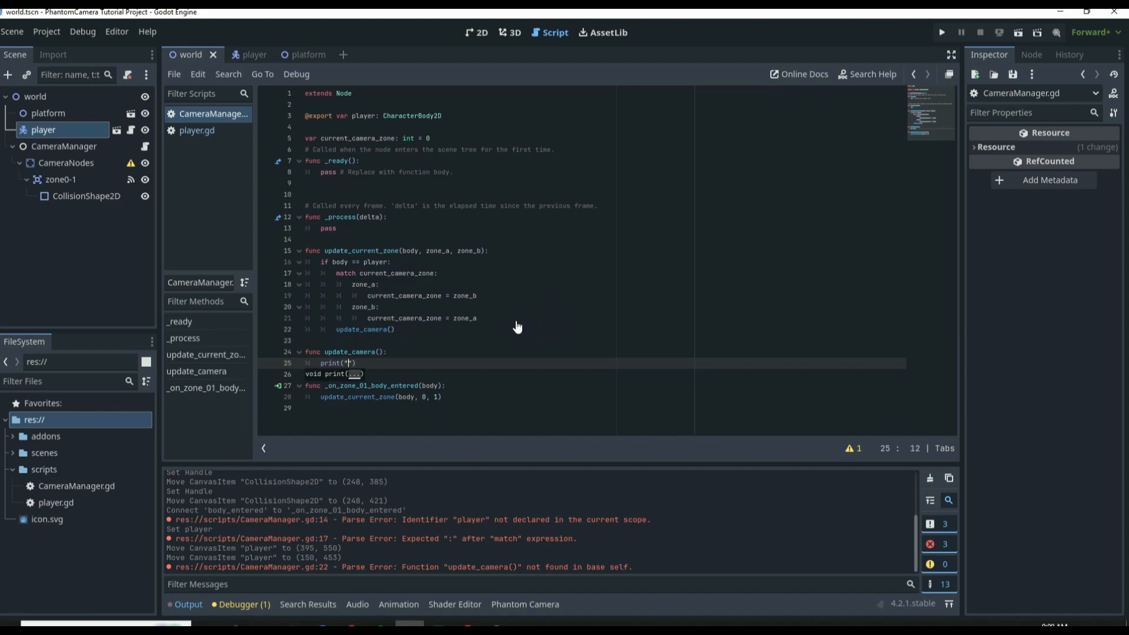
text( Zone: ,)
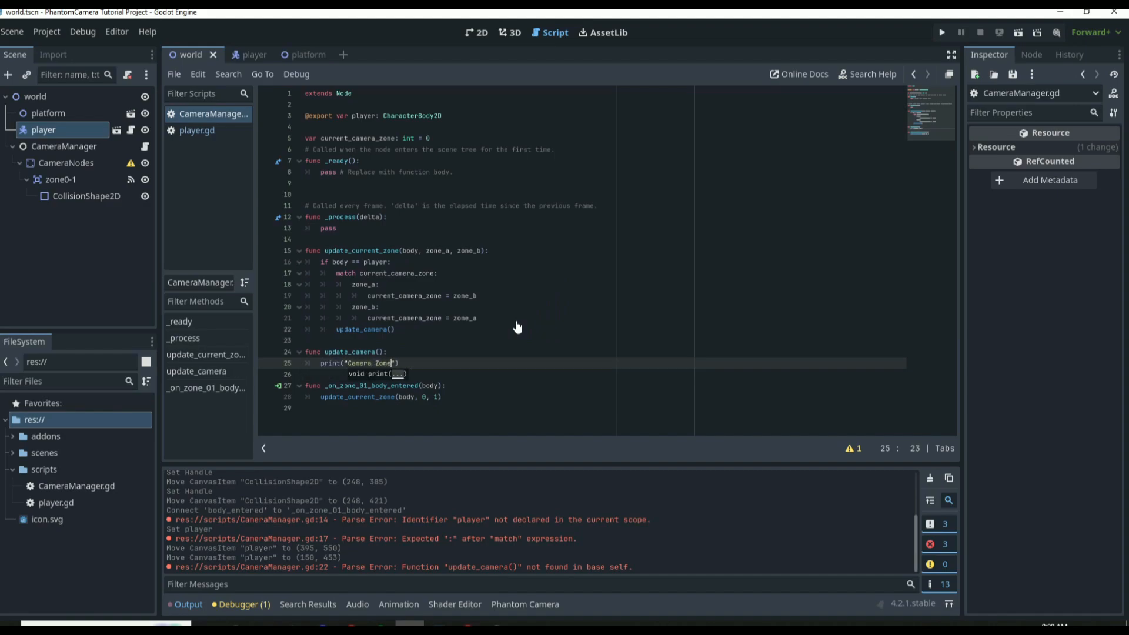
key(BackSpace)
key(BackSpace)
text(", curre)
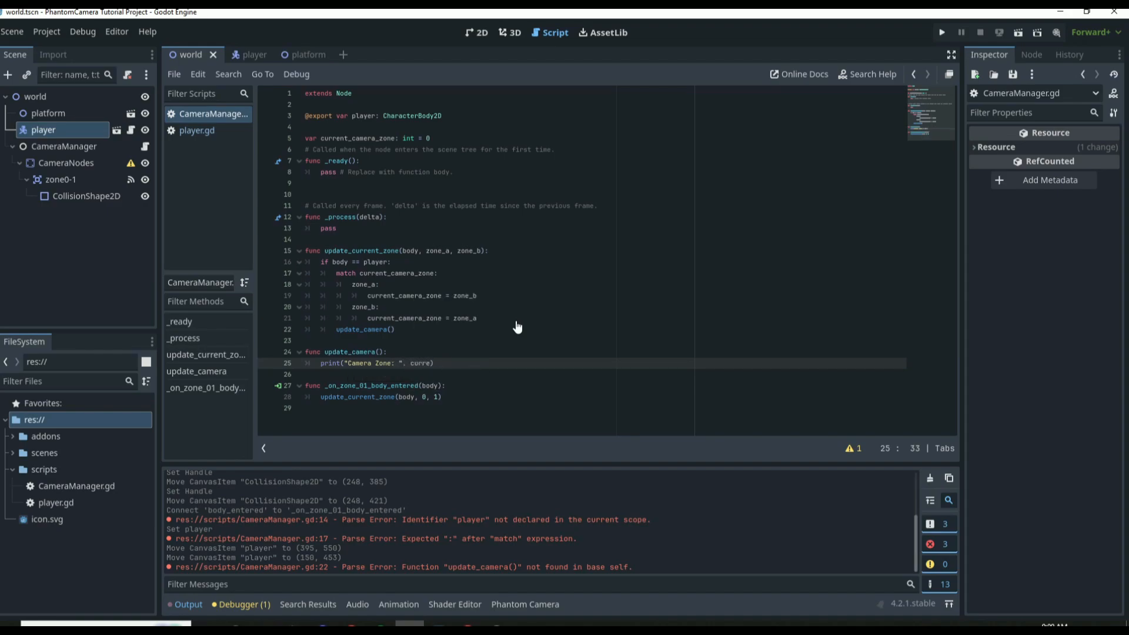
text(nt)_camera_zone))
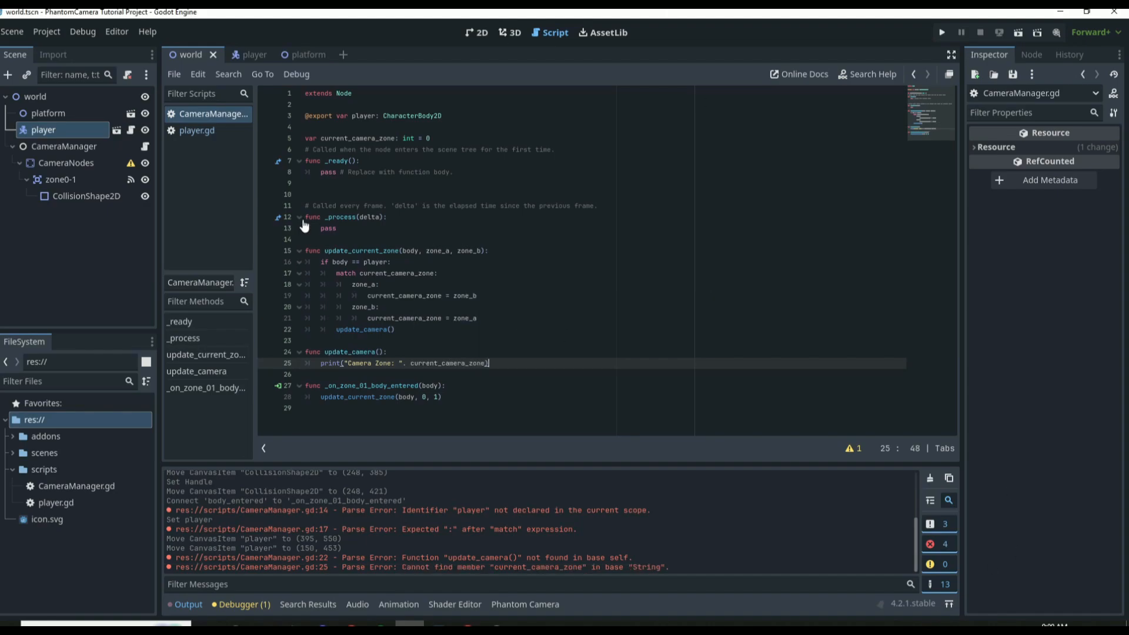
click(406, 363)
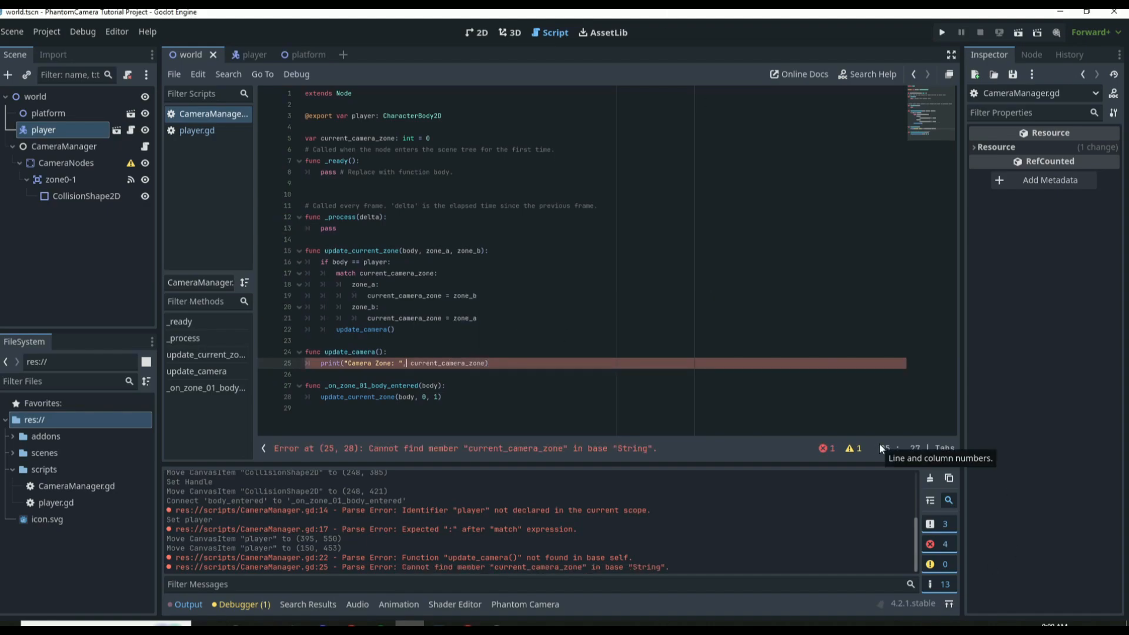
key(BackSpace)
text(,)
Step: Run the project, move the player back and forth across the zone0-1 strip to test the zone printout, and close the game
key(F5)
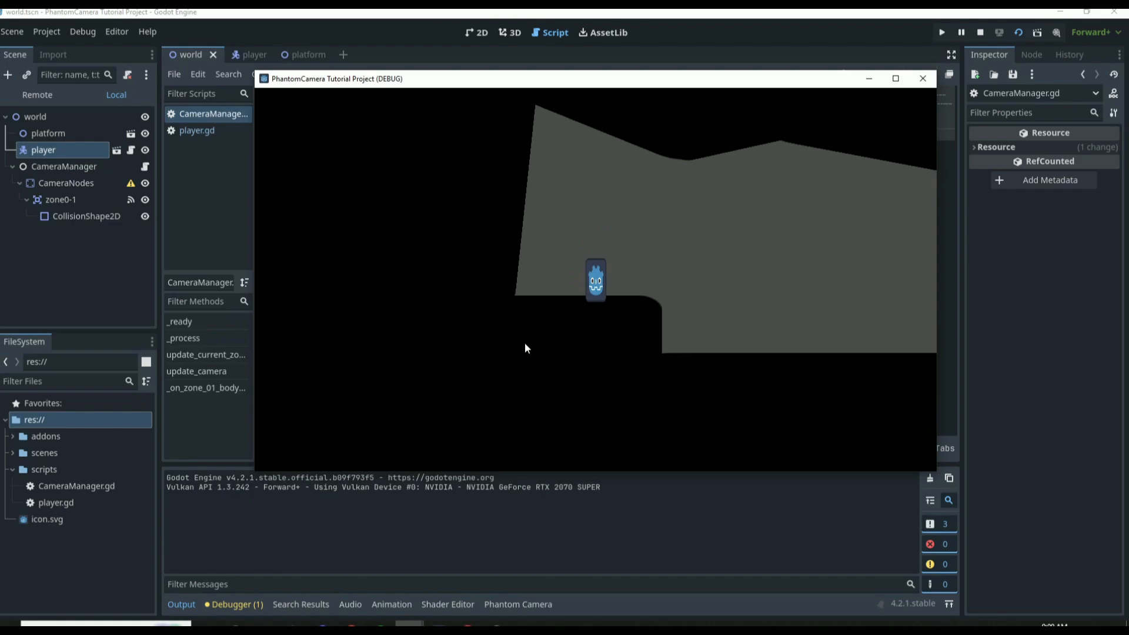
key(Right)
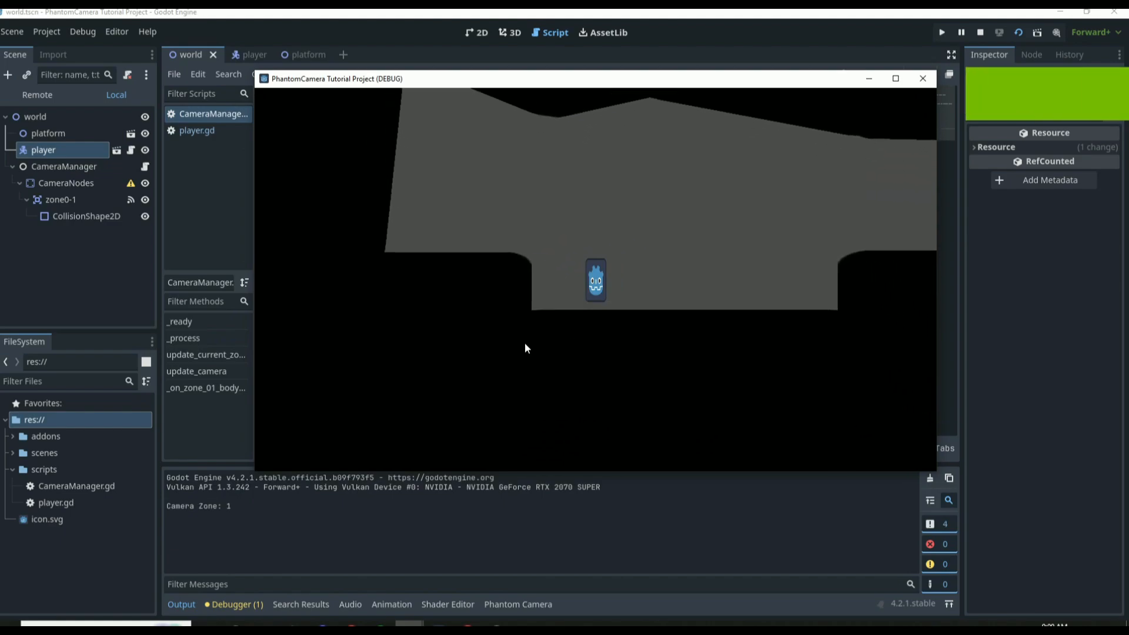
key(Left)
key(space)
key(Right)
key(space)
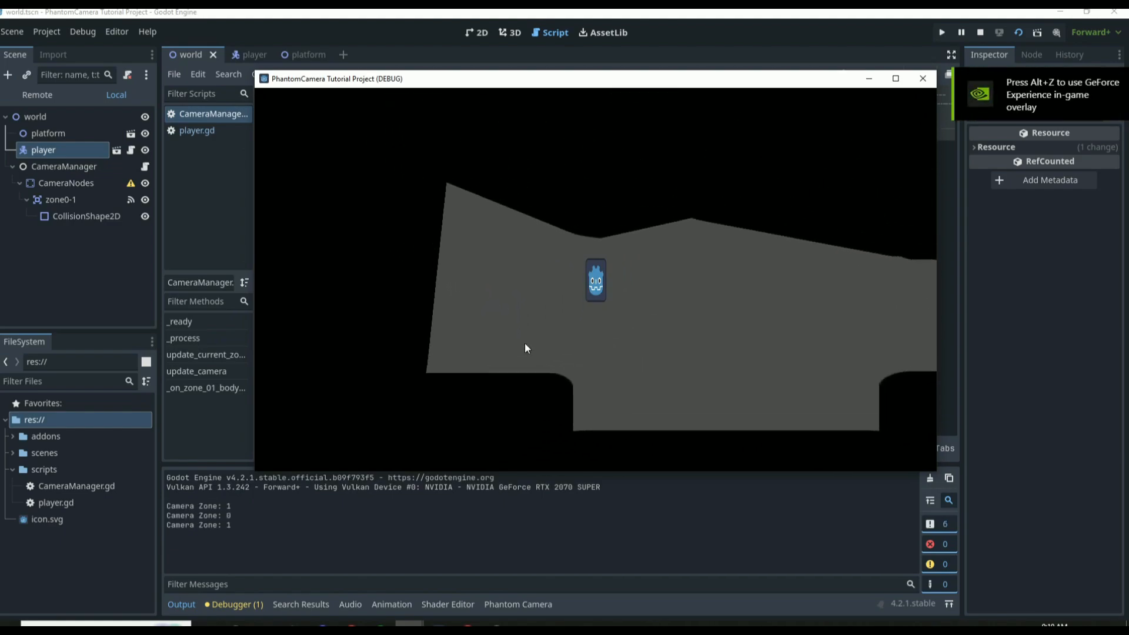
key(Left)
key(space)
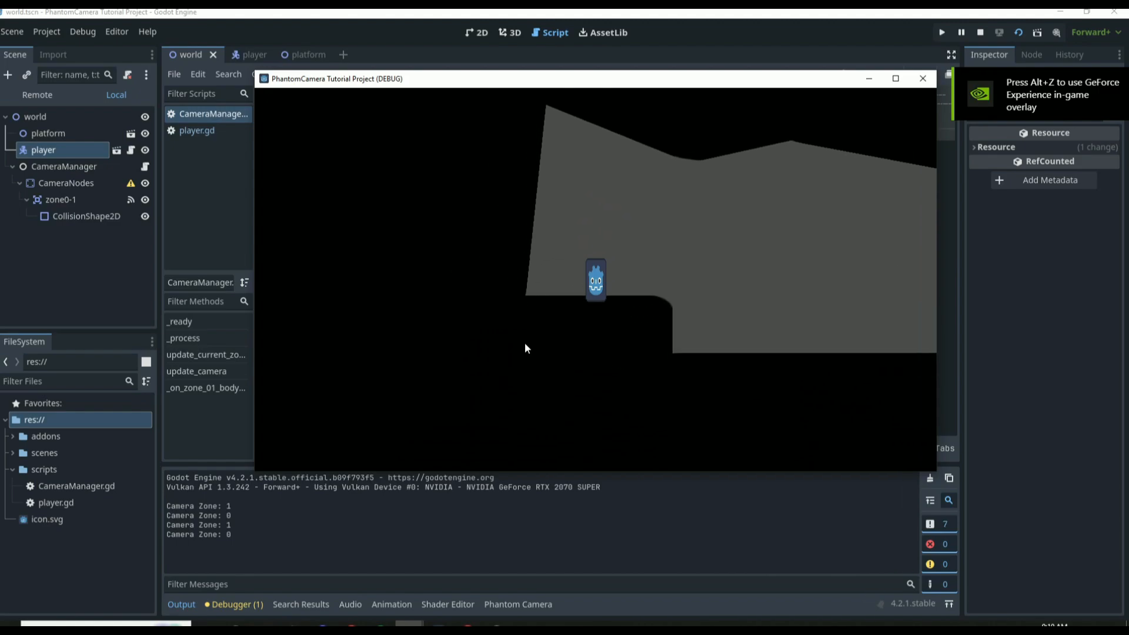
key(Right)
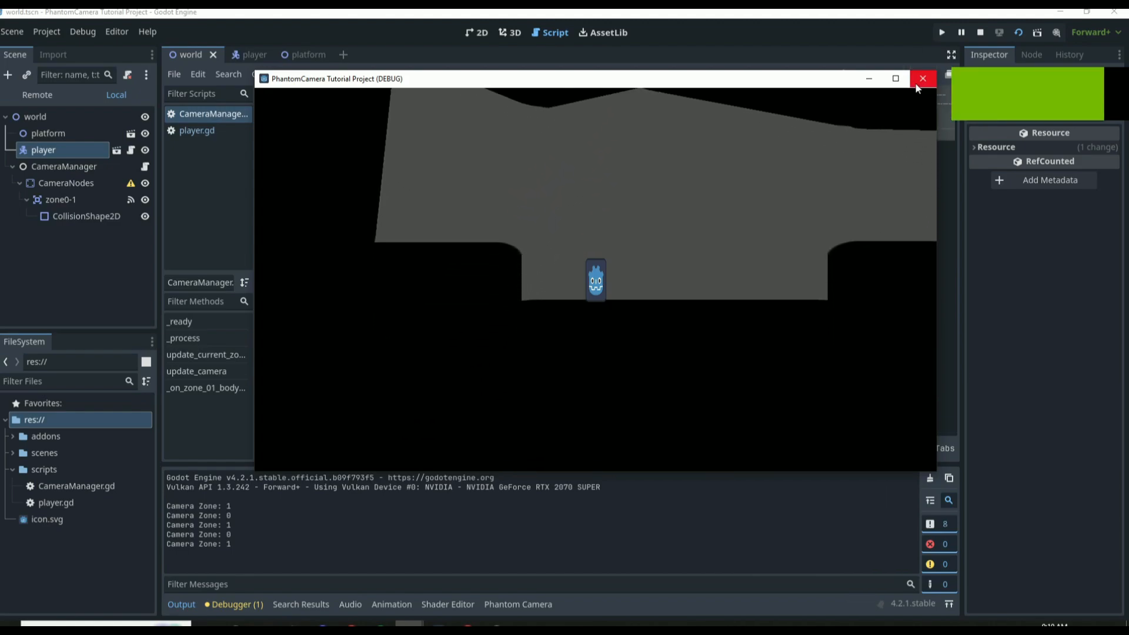
click(922, 79)
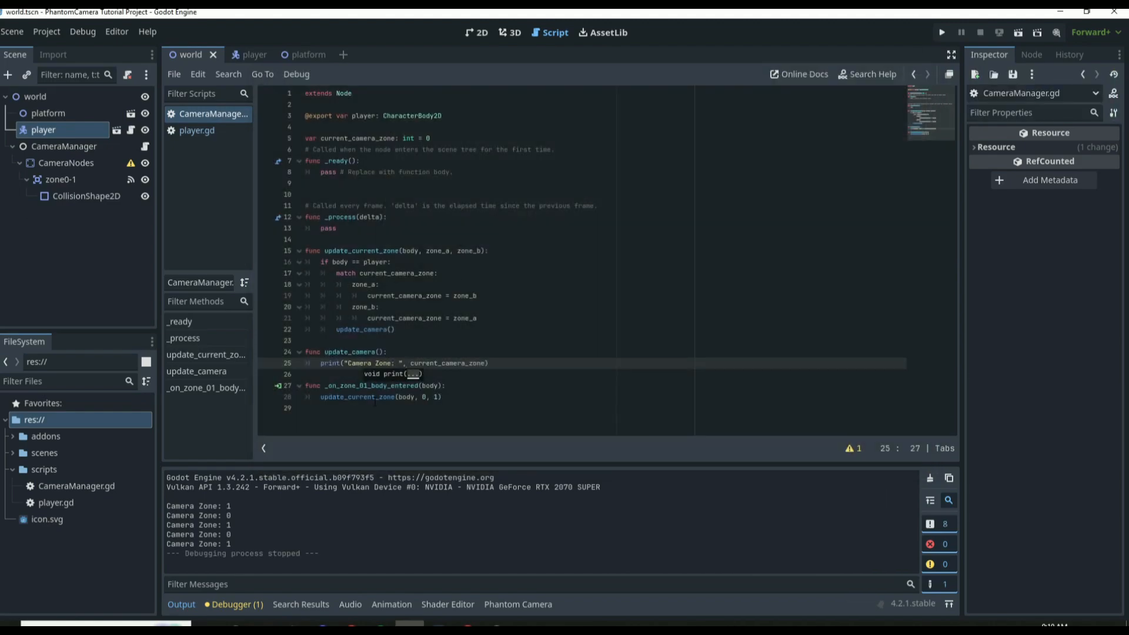
Step: Add an Area2D as a child of CameraNodes in the world scene
click(477, 32)
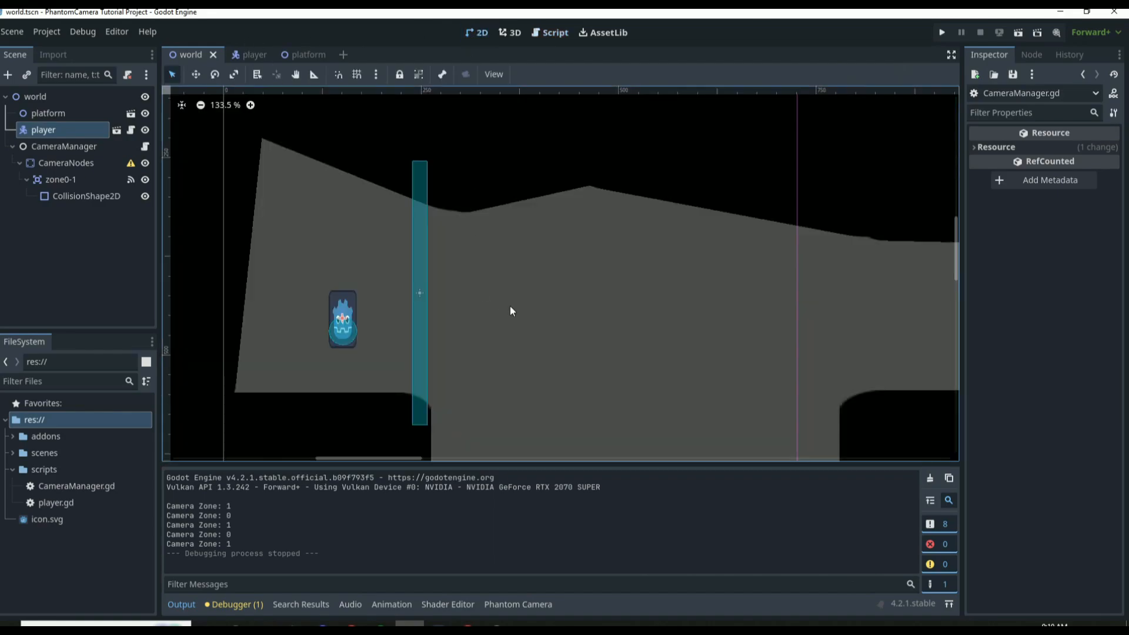
scroll(663, 306, down, 13)
scroll(836, 351, up, 10)
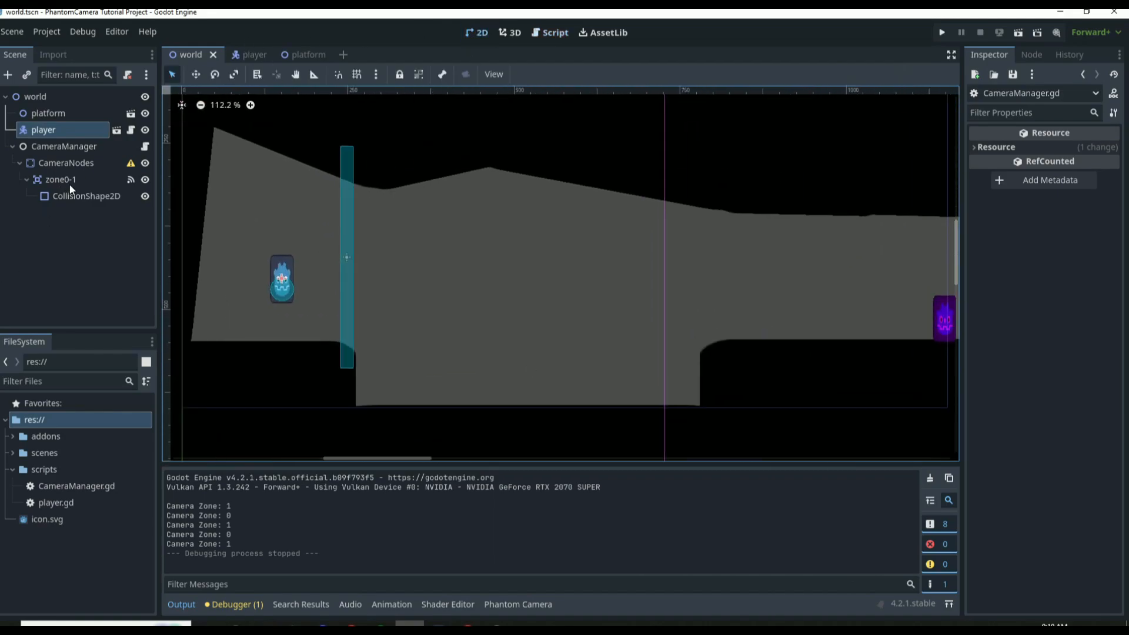
click(83, 164)
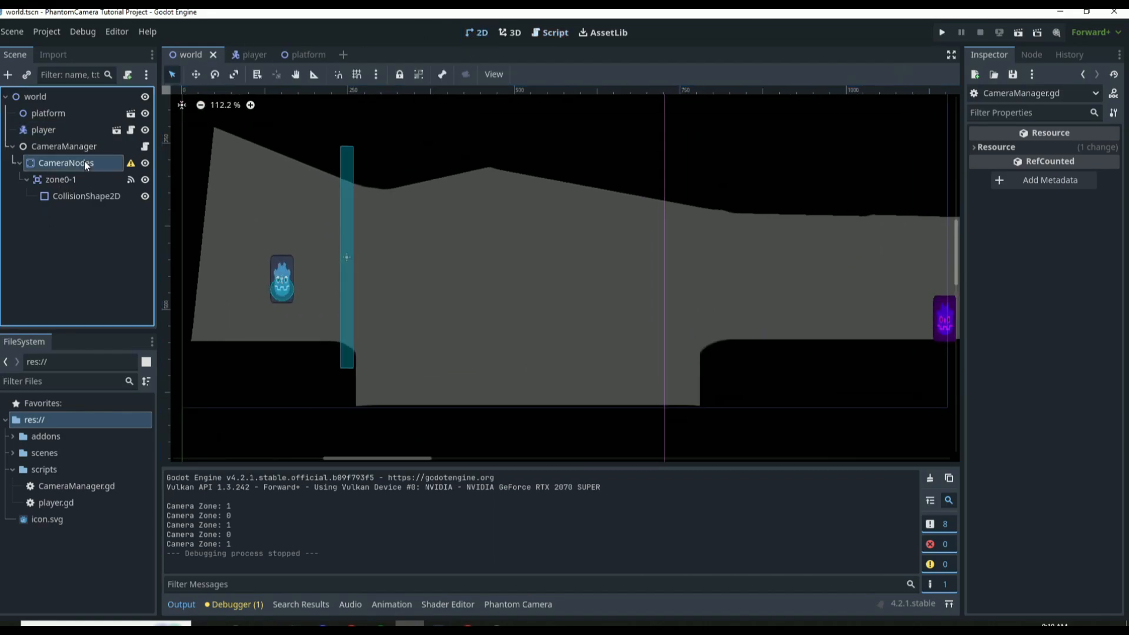
click(8, 75)
text(area)
key(Return)
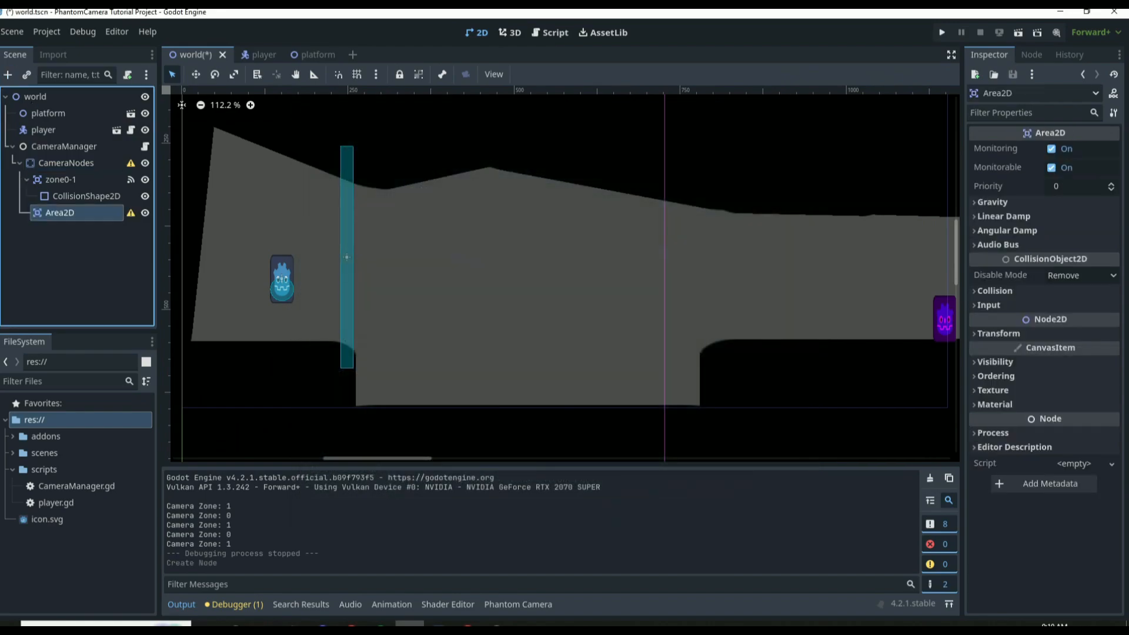
Step: Rename the new Area2D under CameraNodes to zone1-2
click(81, 217)
double_click(81, 215)
text(z)
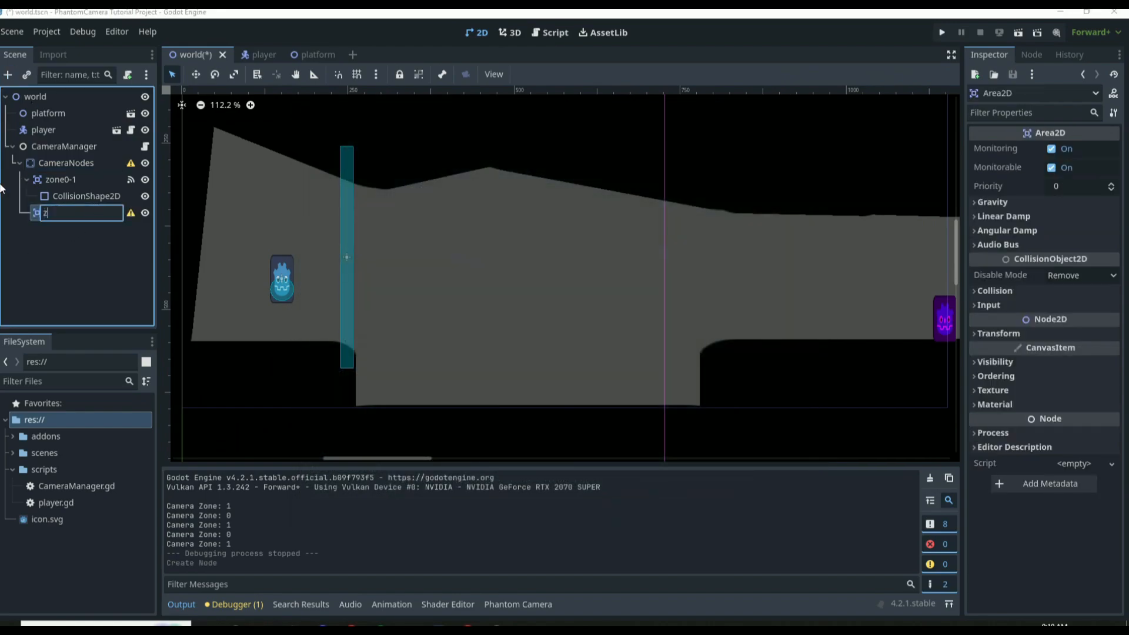
text(one1-2)
key(Return)
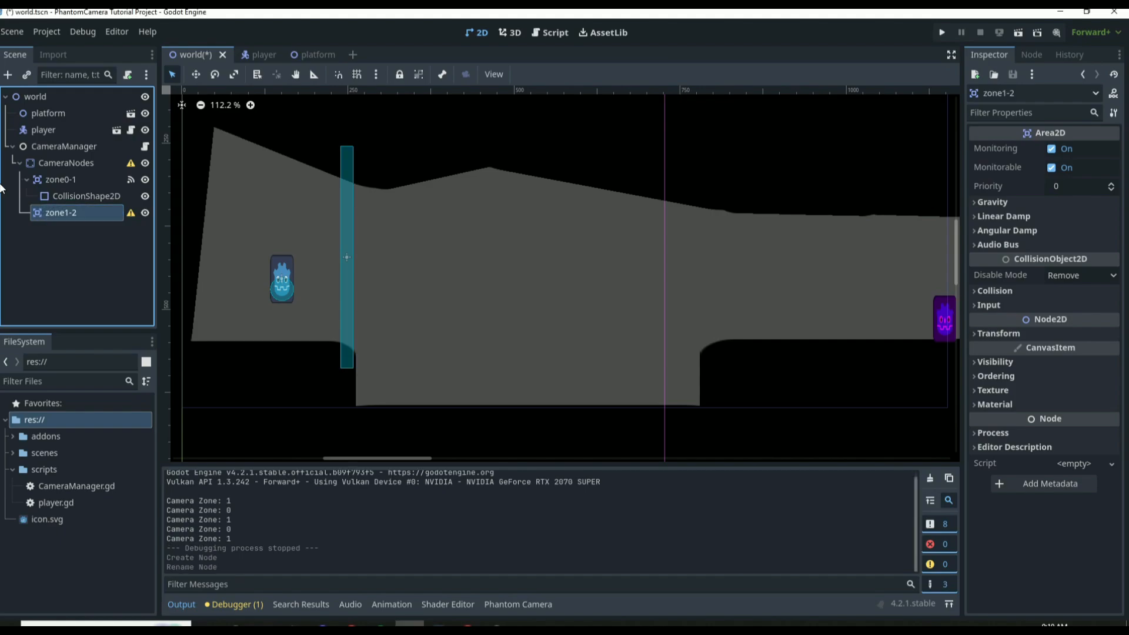
Step: Add a CollisionShape2D under zone1-2 and give it a rectangle shape
click(8, 74)
text(coll)
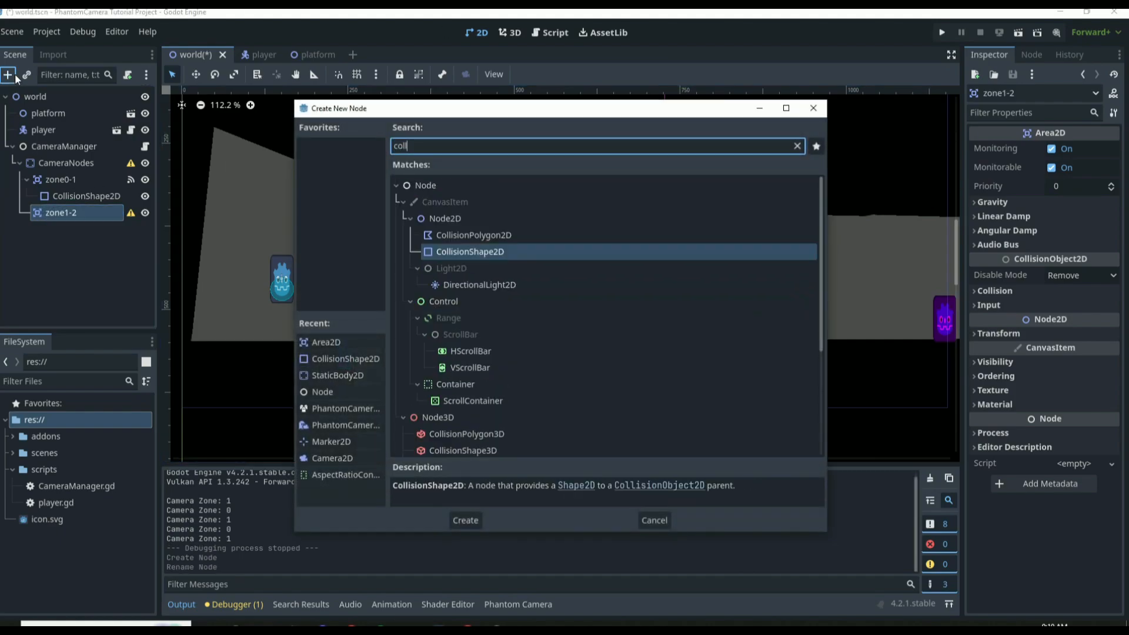
key(Return)
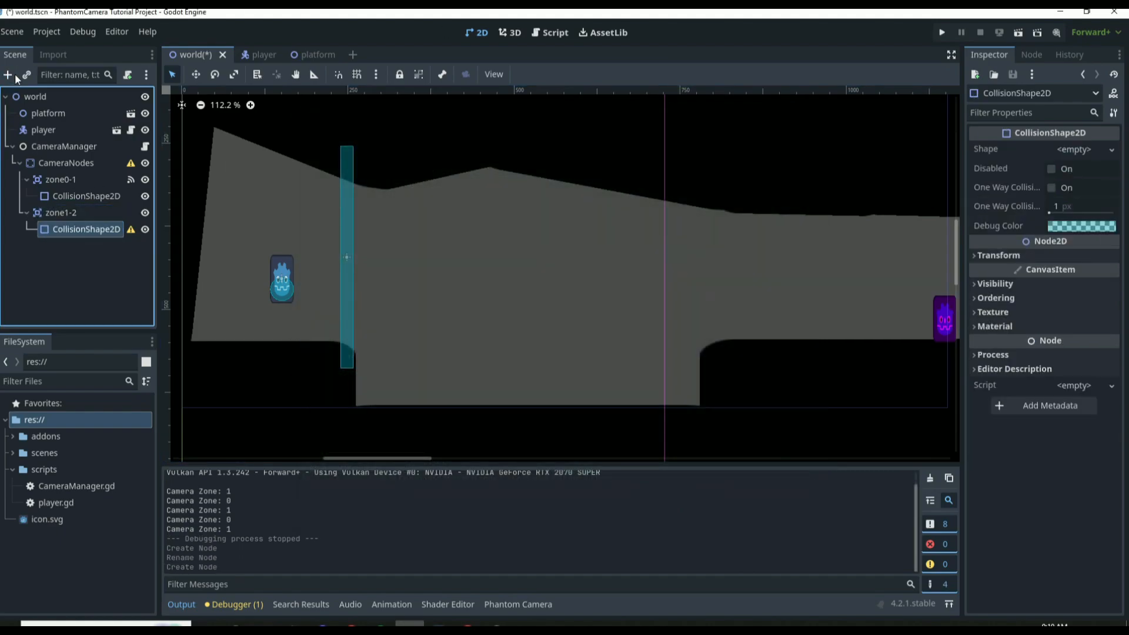
scroll(477, 245, down, 5)
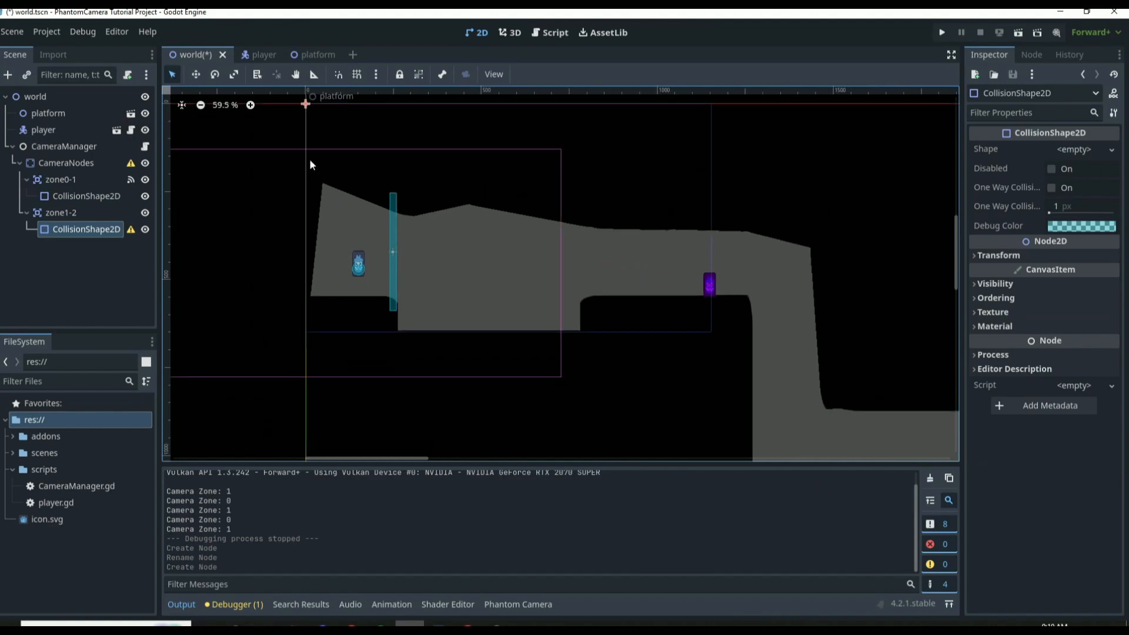
click(1093, 150)
click(1017, 233)
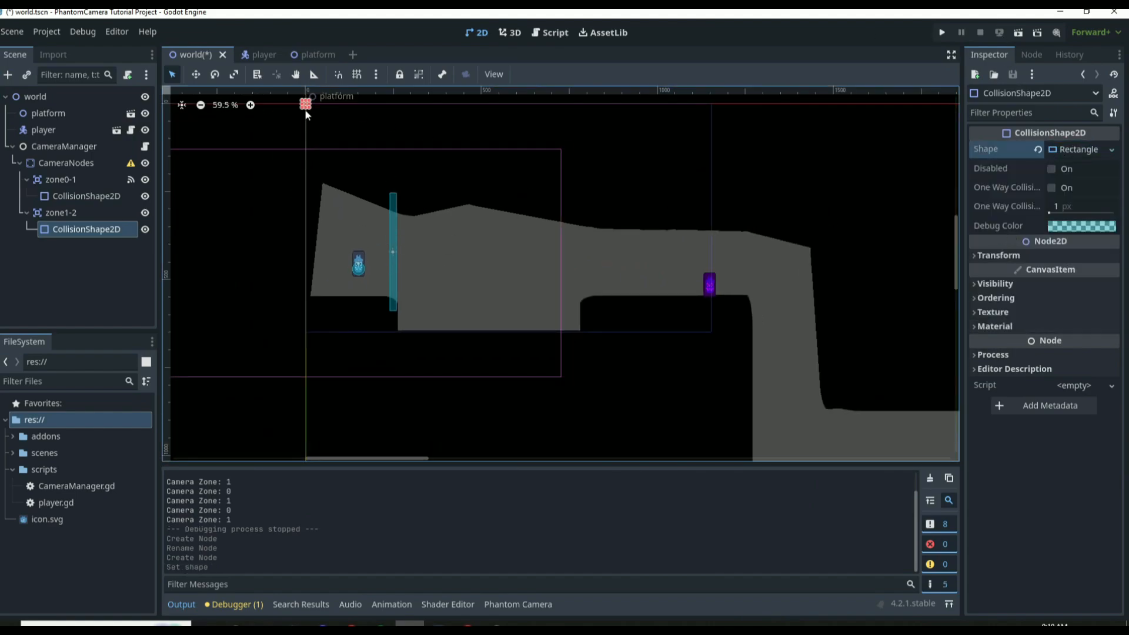
Step: Shape zone1-2's collision rectangle into a tall narrow strip, move it to (846, 395) past the pit's far edge, and save the scene
drag(305, 108, 605, 296)
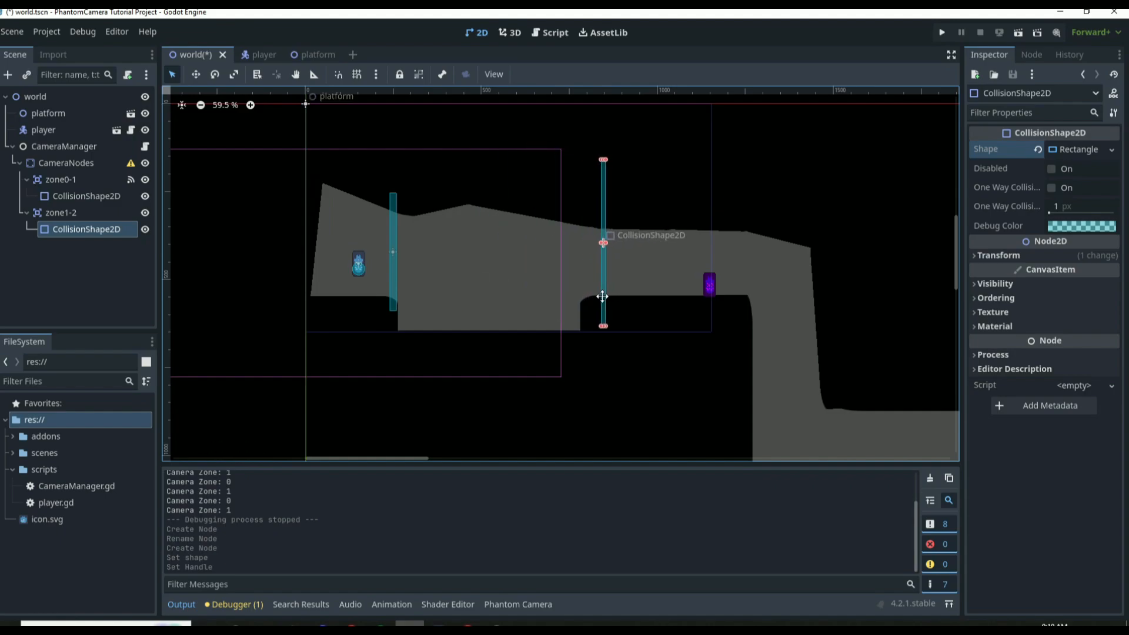
scroll(588, 235, up, 5)
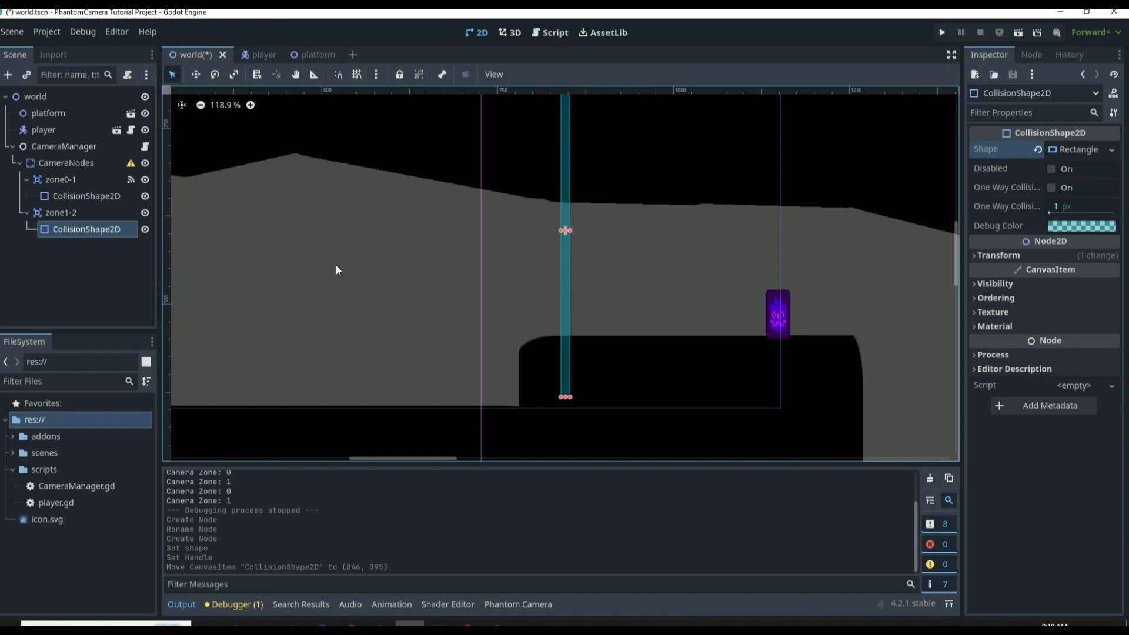
key(ctrl+s)
Step: Connect zone1-2's body_entered signal to the CameraManager script with the receiver method _on_zone_12_body_entered
click(94, 217)
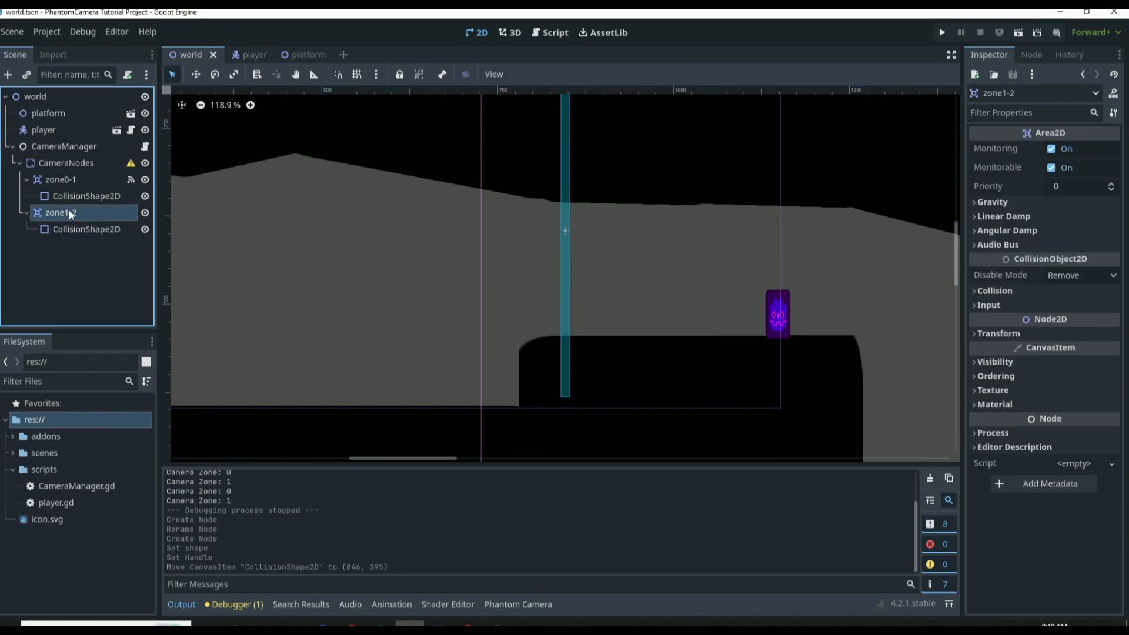
click(1033, 55)
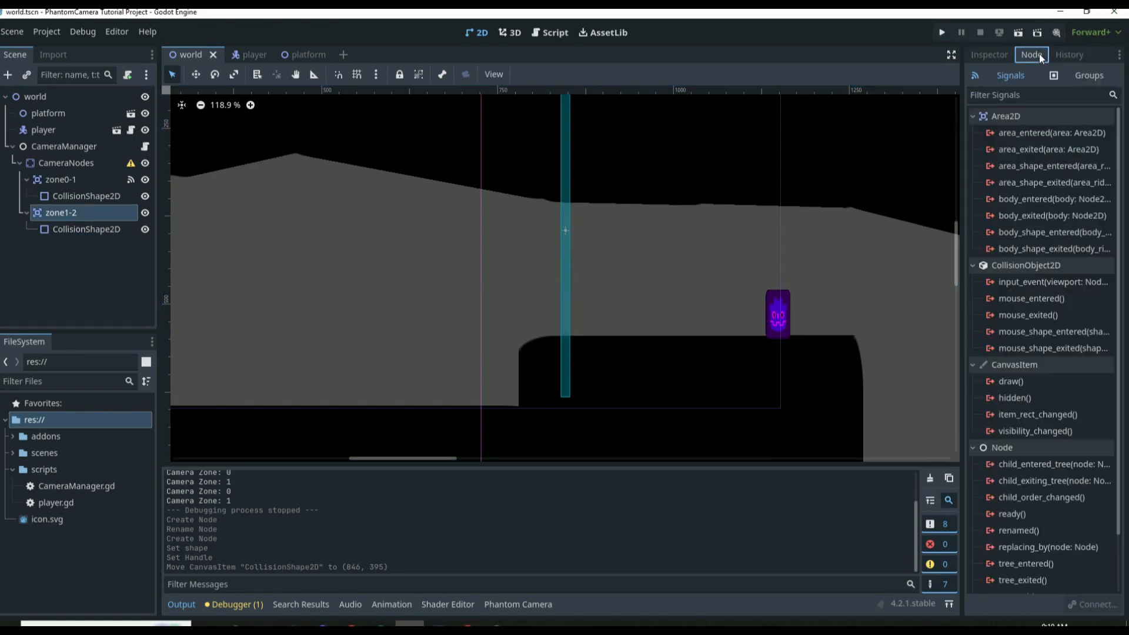
double_click(1043, 201)
click(534, 298)
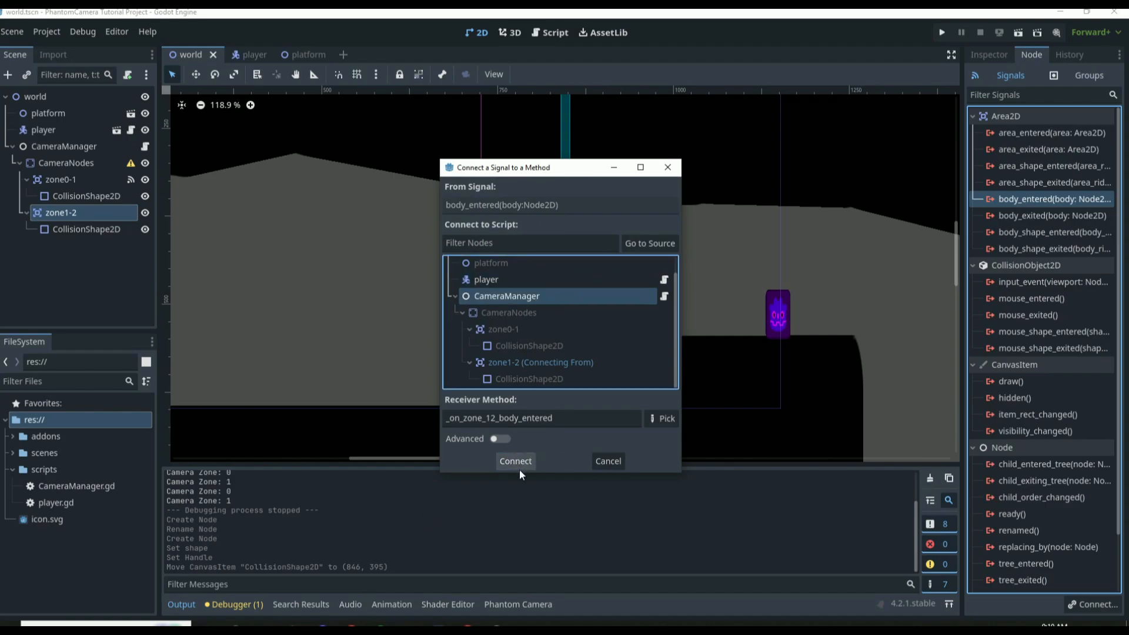
click(515, 461)
Step: Replace the placeholder body of _on_zone_12_body_entered with the update_current_zone call copied from the zone 0-1 handler, removing the blank lines between the functions
click(305, 408)
key(BackSpace)
key(BackSpace)
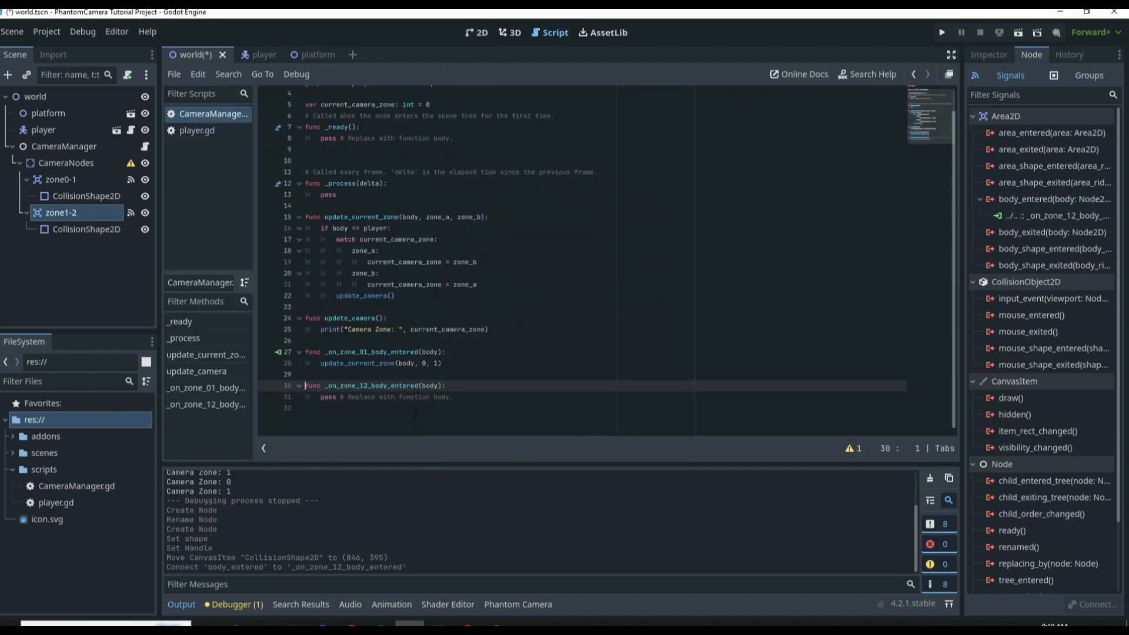
drag(305, 386, 359, 386)
drag(442, 375, 320, 375)
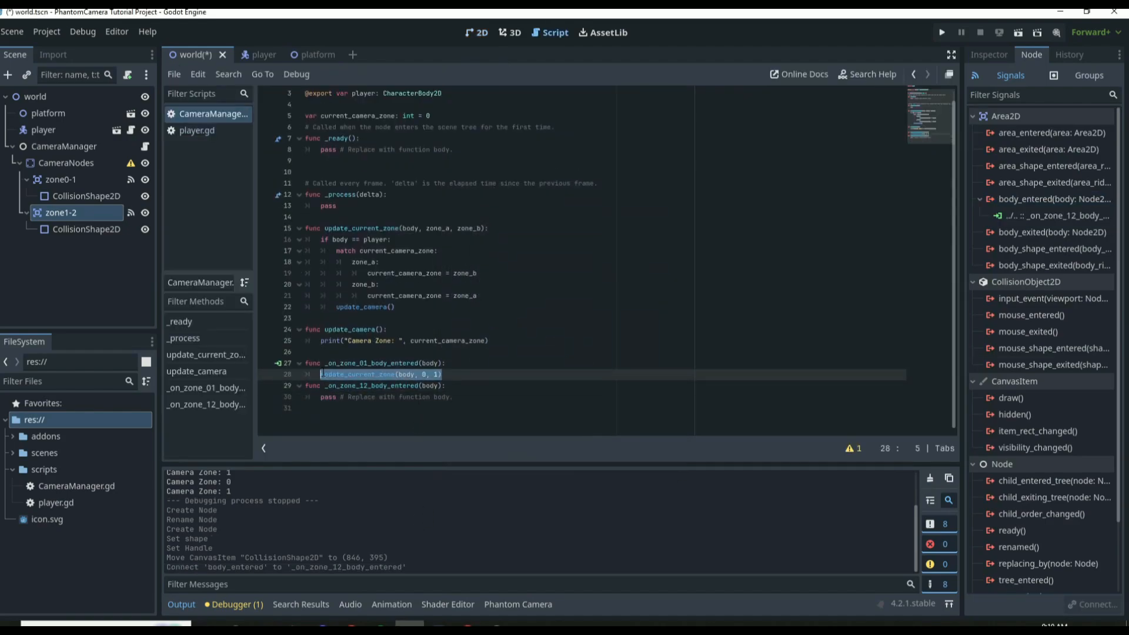
key(ctrl+c)
drag(453, 397, 320, 397)
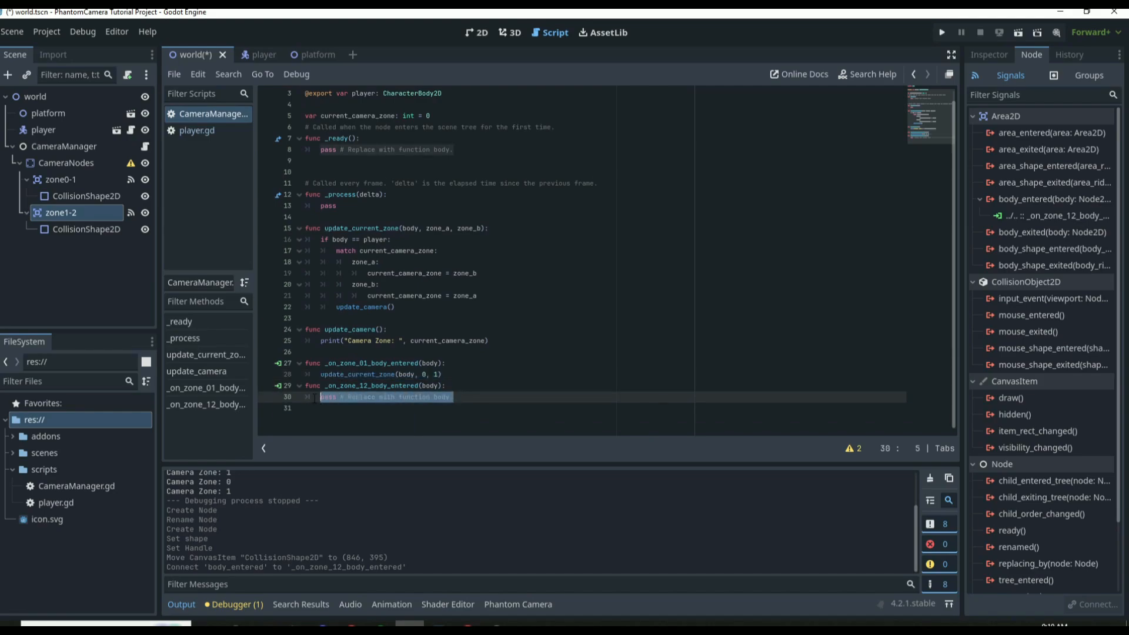
key(ctrl+v)
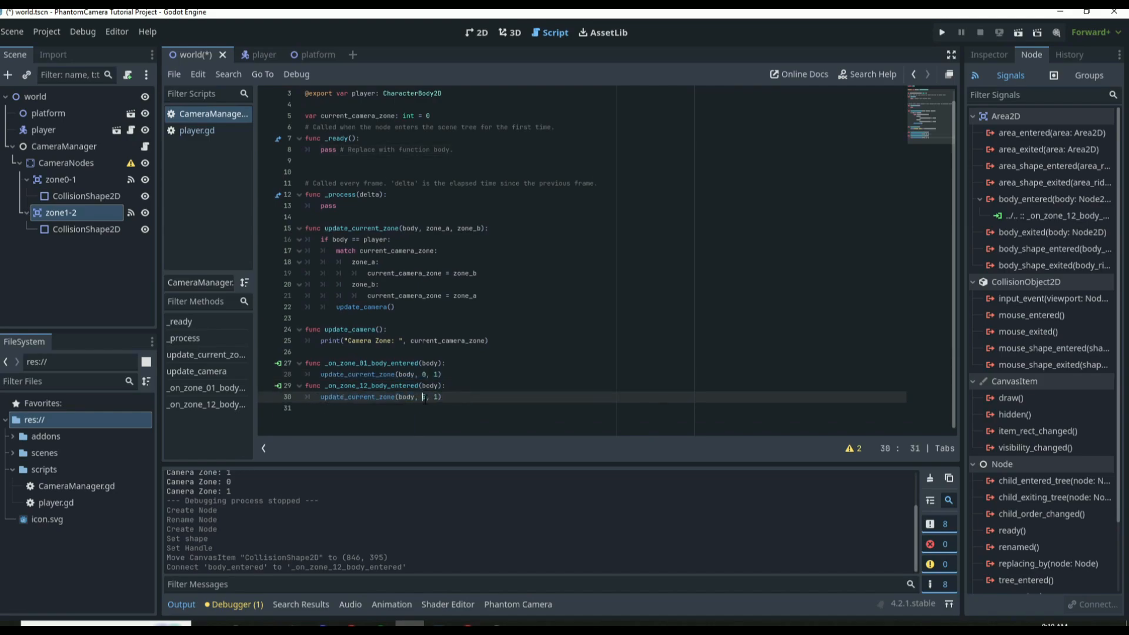
Step: Set the zone arguments in the _on_zone_12_body_entered call to 1 and 2, save, and briefly launch and close the game
key(Right)
key(Right)
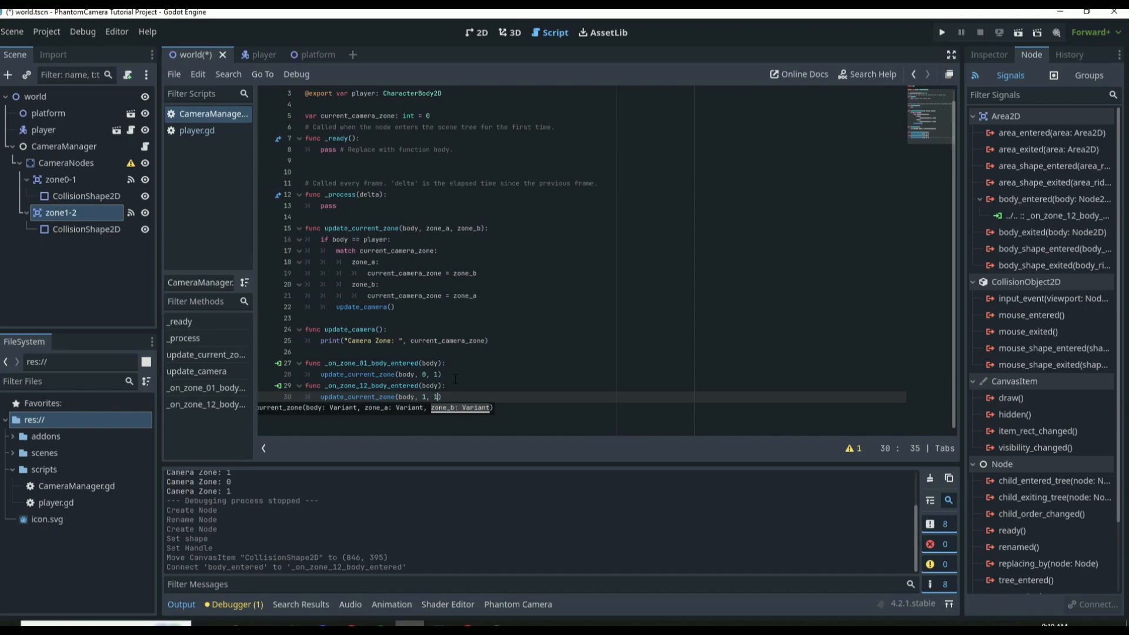
key(BackSpace)
text(2)
key(ctrl+s)
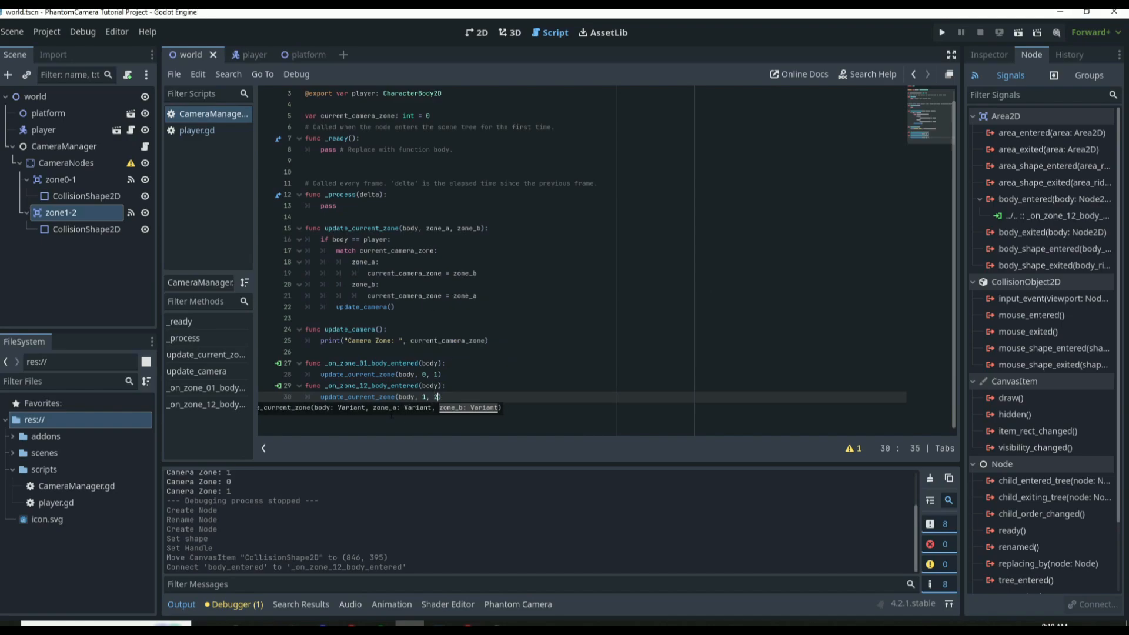
key(F5)
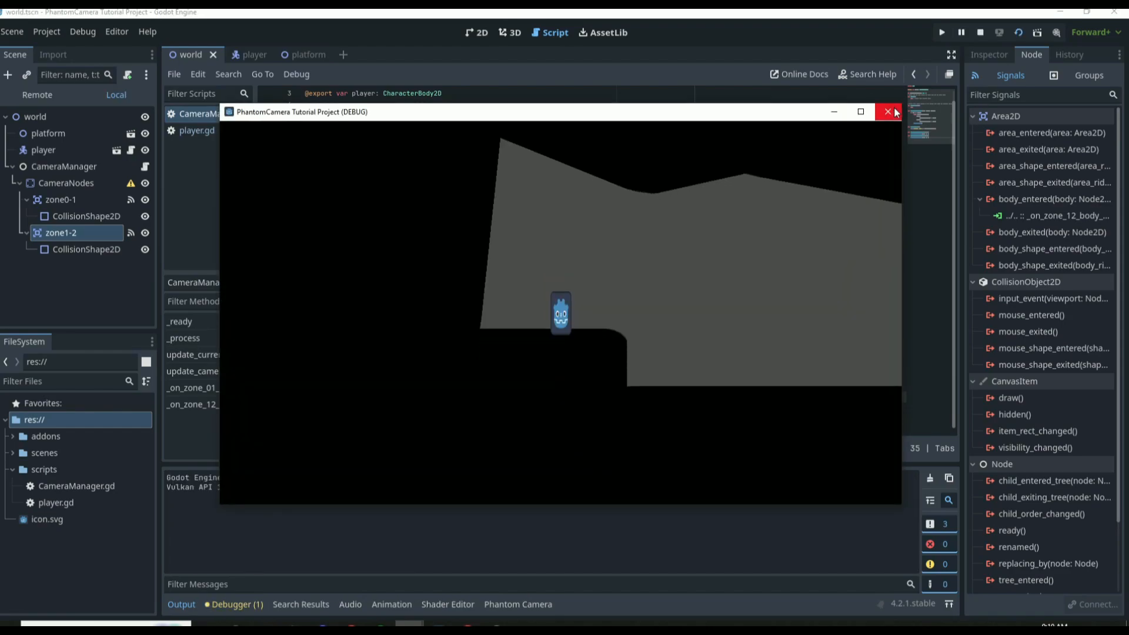
click(888, 111)
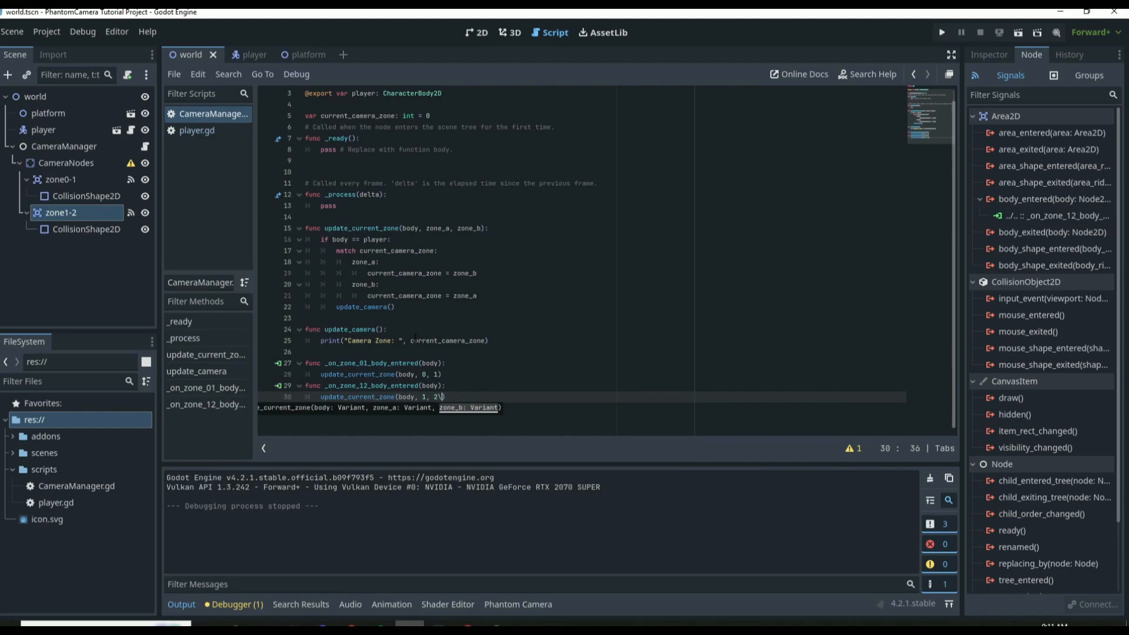
Step: Try the zone arguments in swapped order, 2 and 1, in the _on_zone_12_body_entered call, and restore them to 1, 2
key(BackSpace)
key(BackSpace)
key(BackSpace)
text(, 1)
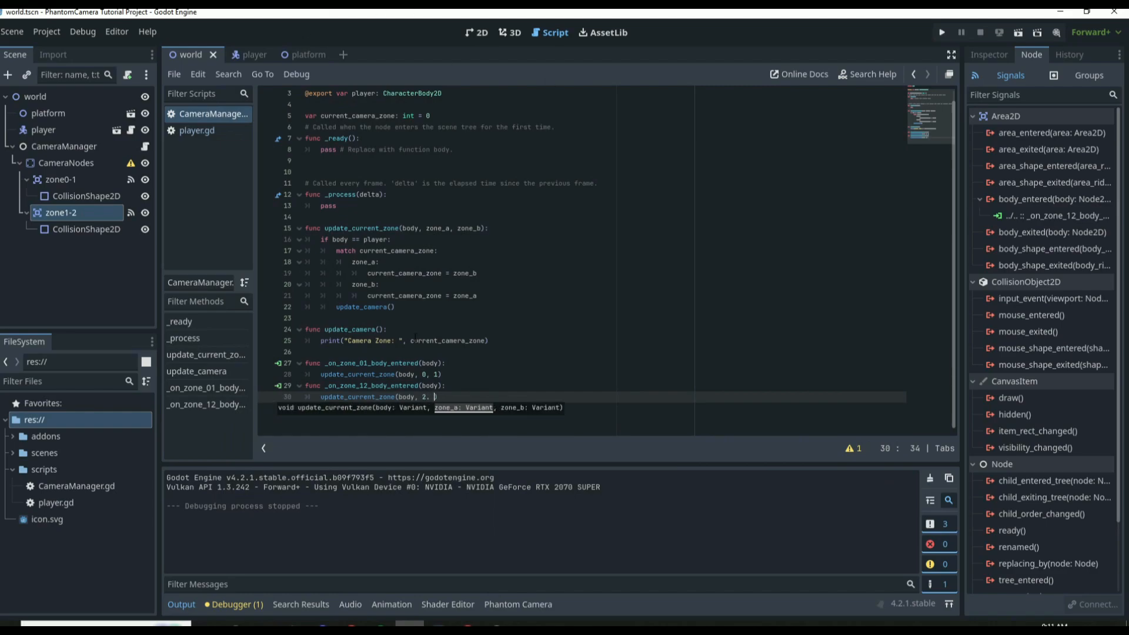
key(BackSpace)
key(BackSpace)
key(BackSpace)
text(1)
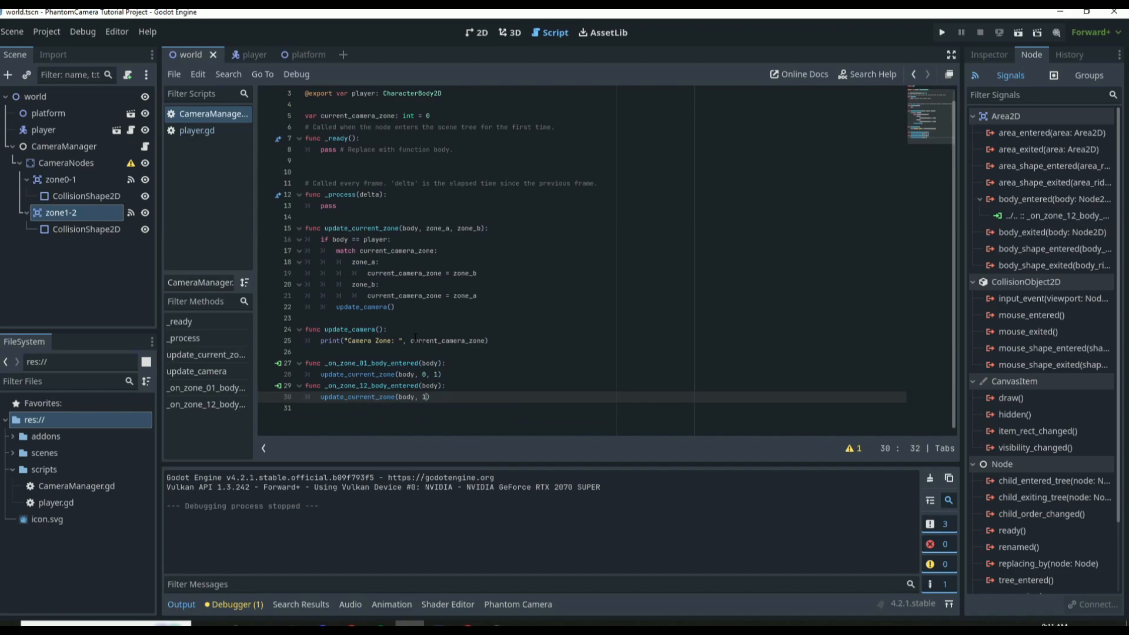
key(BackSpace)
key(BackSpace)
key(BackSpace)
key(BackSpace)
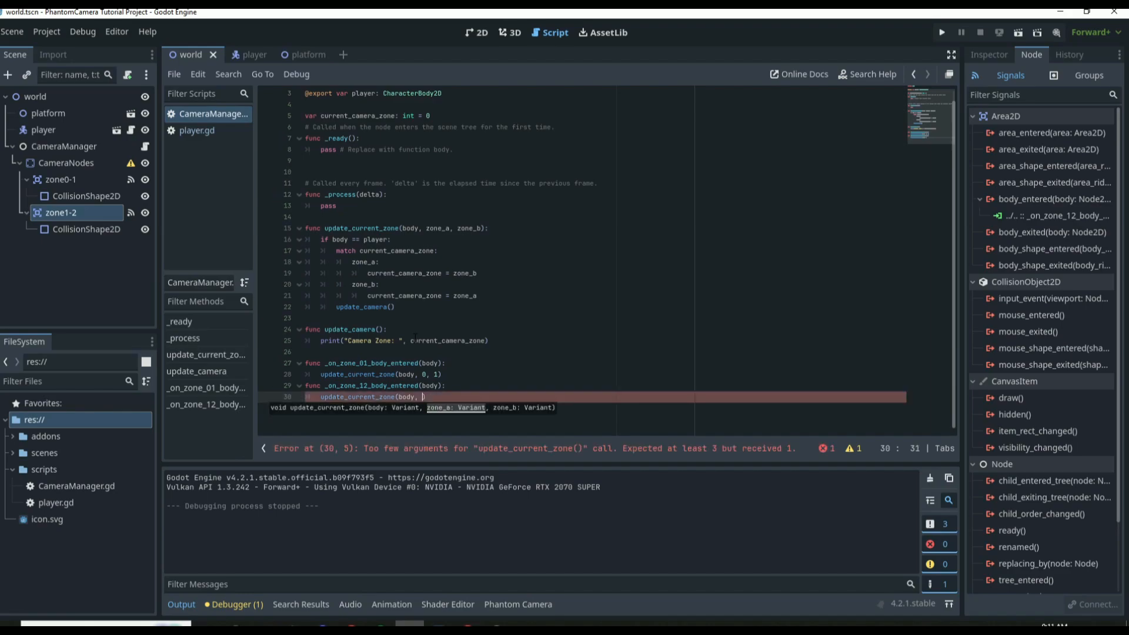
text(2)
text(, 1)
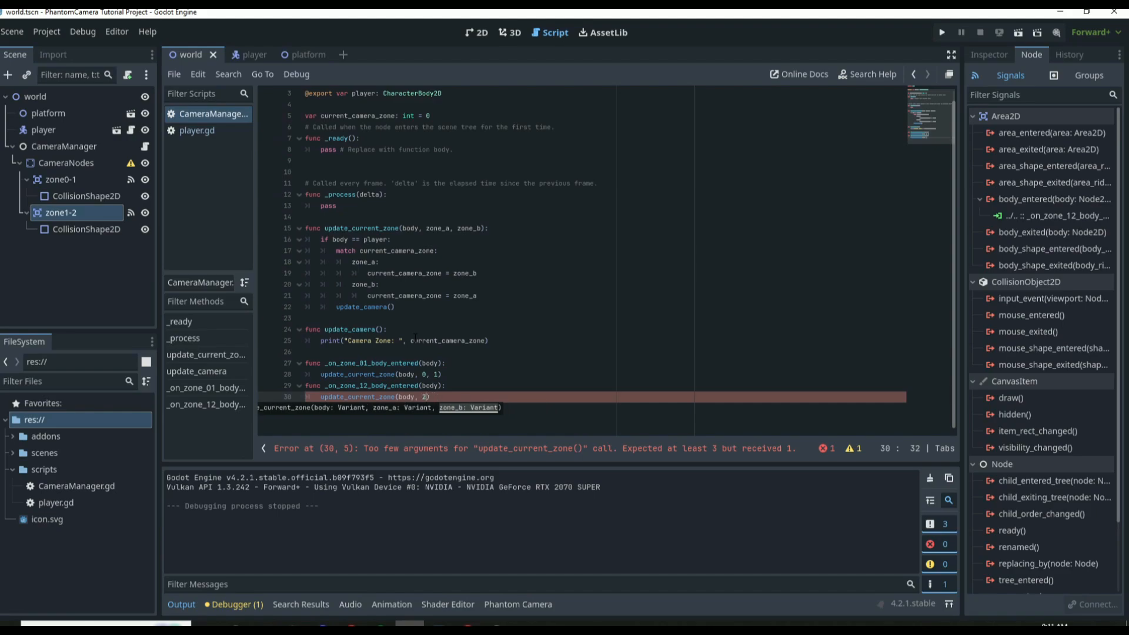
text(2)
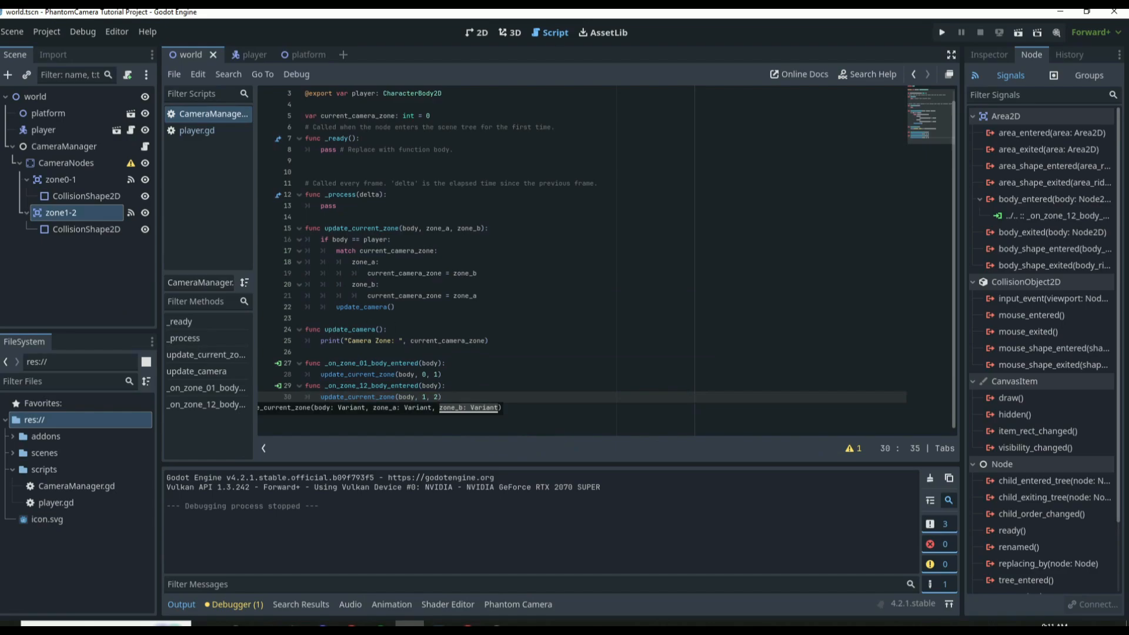
Step: Run the project, move the player back and forth across the zone1-2 and zone0-1 strips to test the zone printout, and close the game
key(F5)
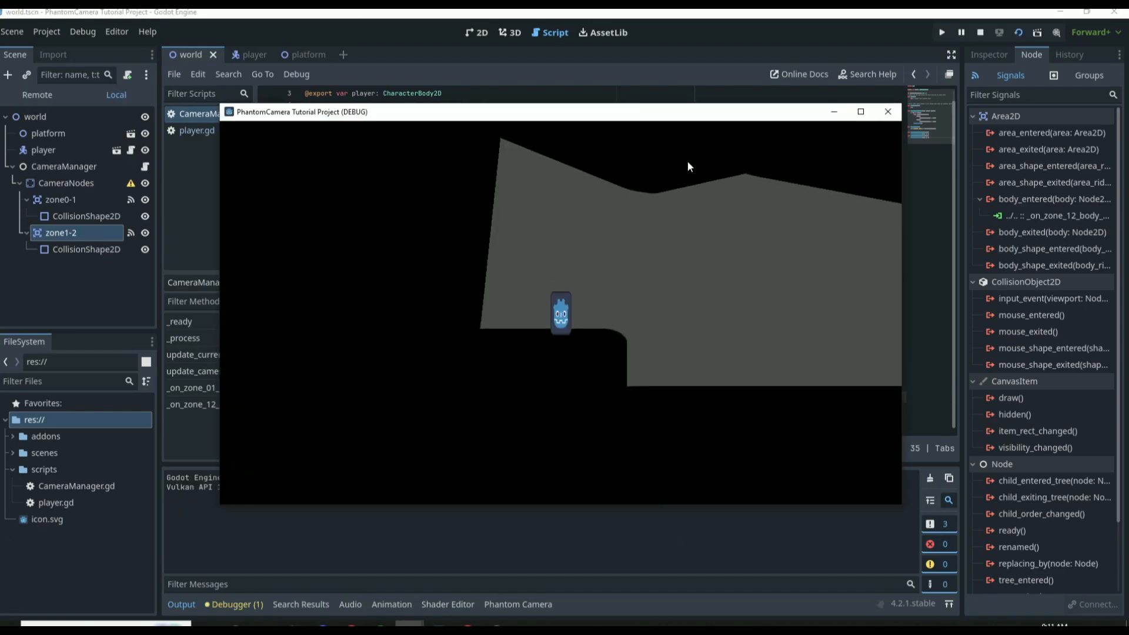
key(Right)
key(Right)
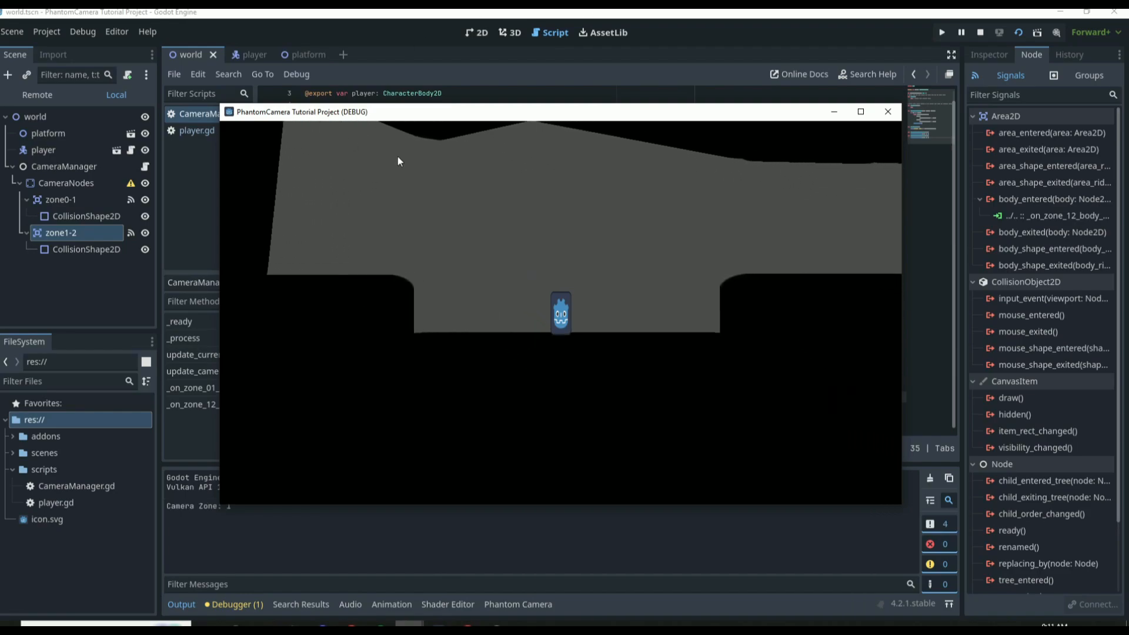
drag(501, 119, 512, 81)
key(Right)
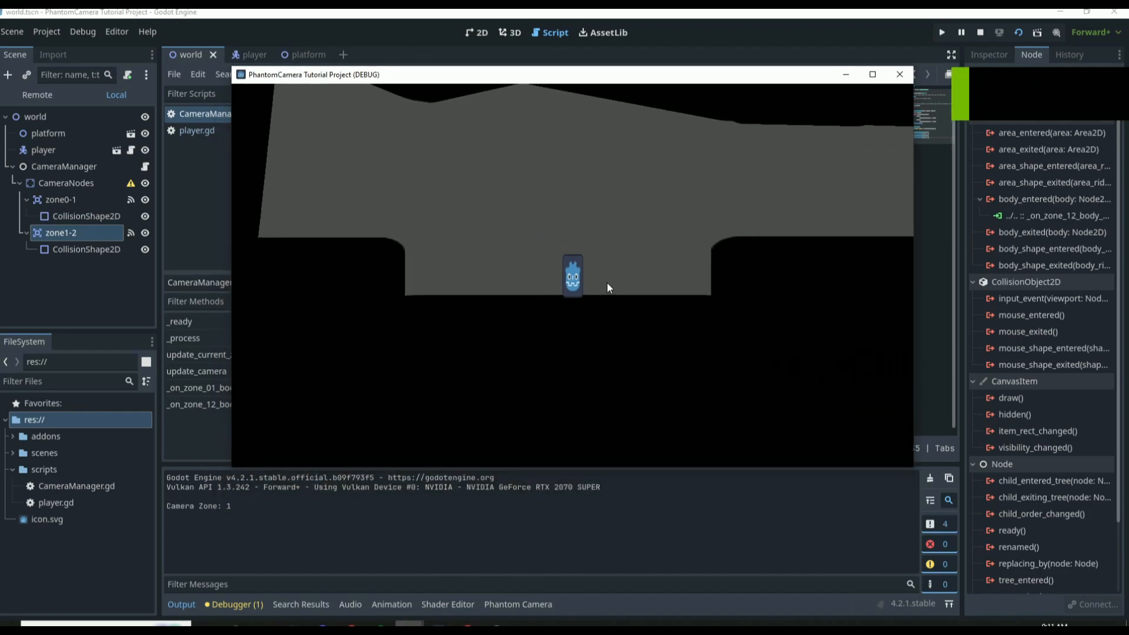
key(space)
key(Left)
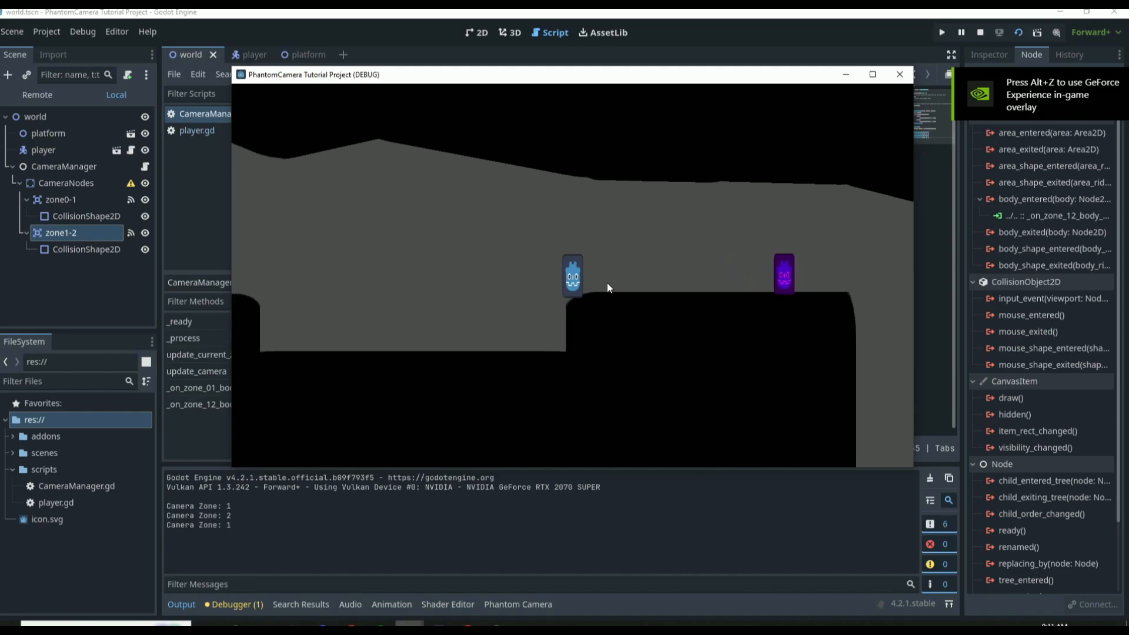
key(Right)
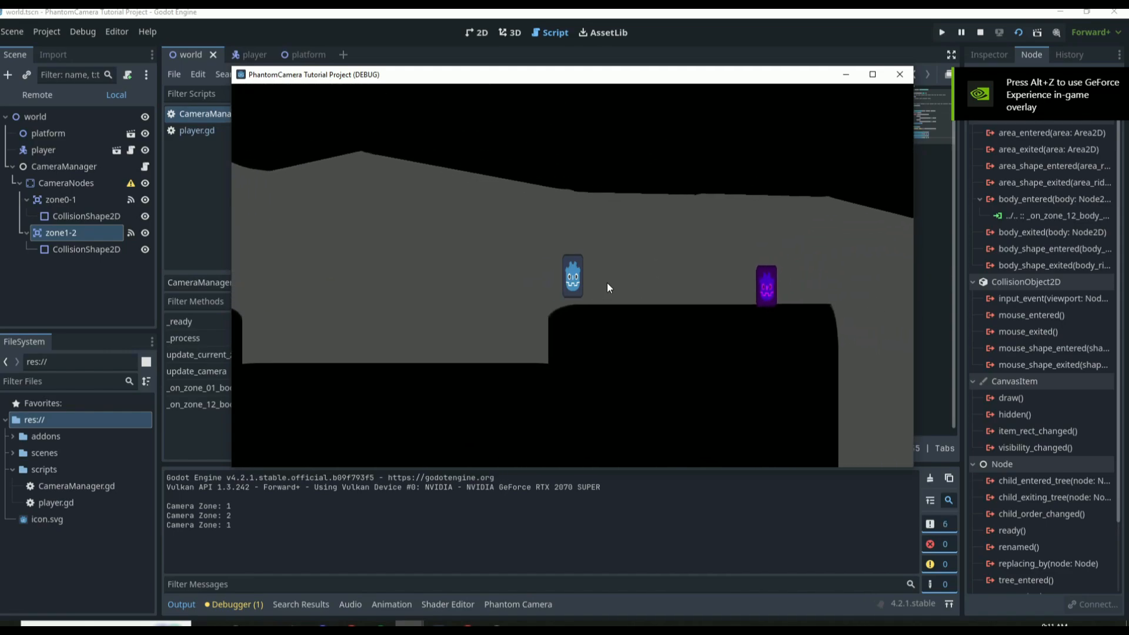
key(Left)
key(Left)
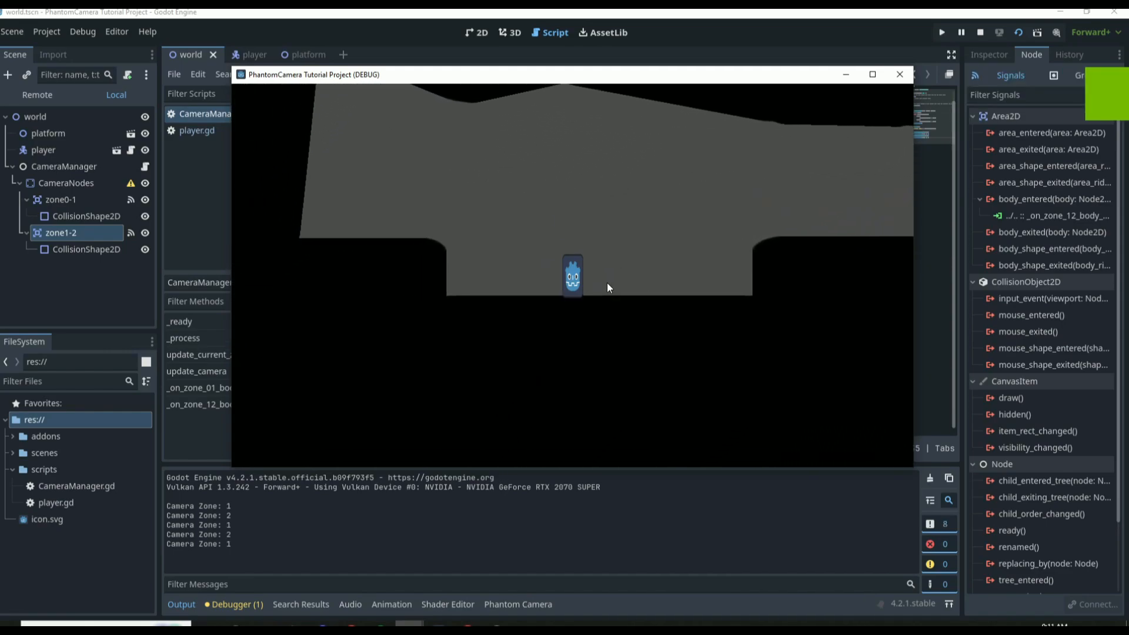
key(space)
key(Right)
key(Right)
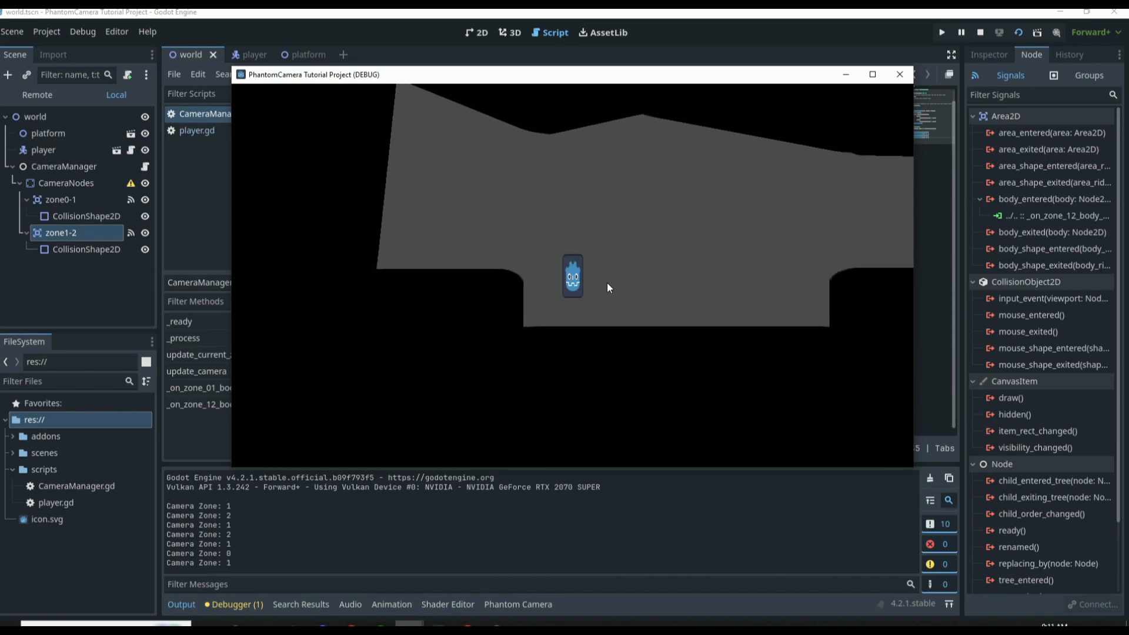
click(900, 75)
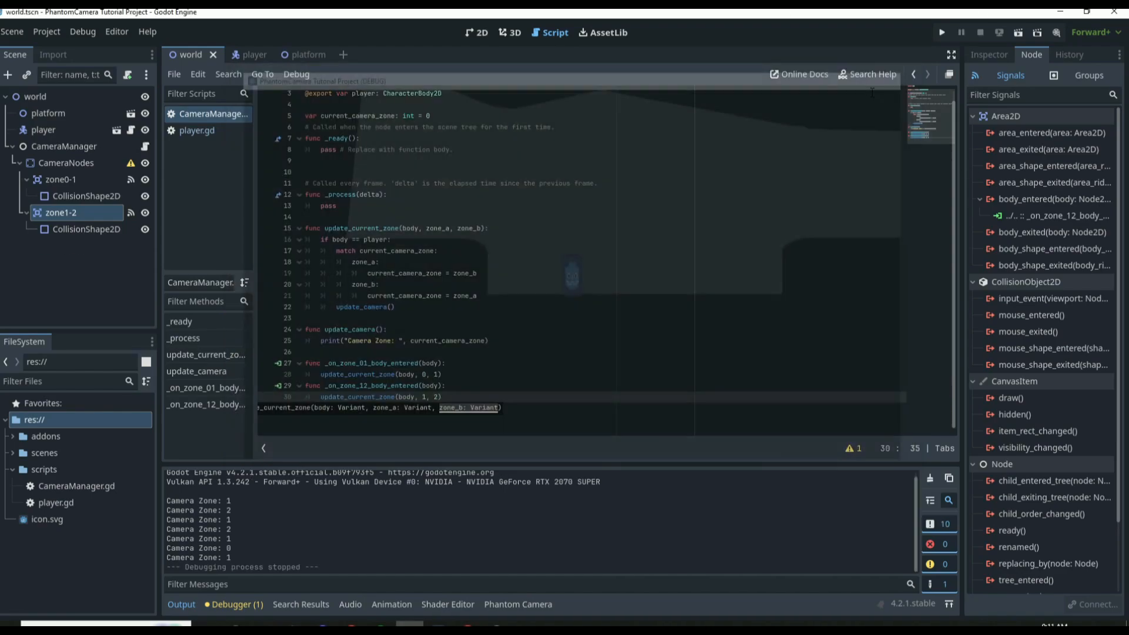
Step: Return to the 2D view of the world scene and add another Area2D as a child of CameraNodes
click(477, 32)
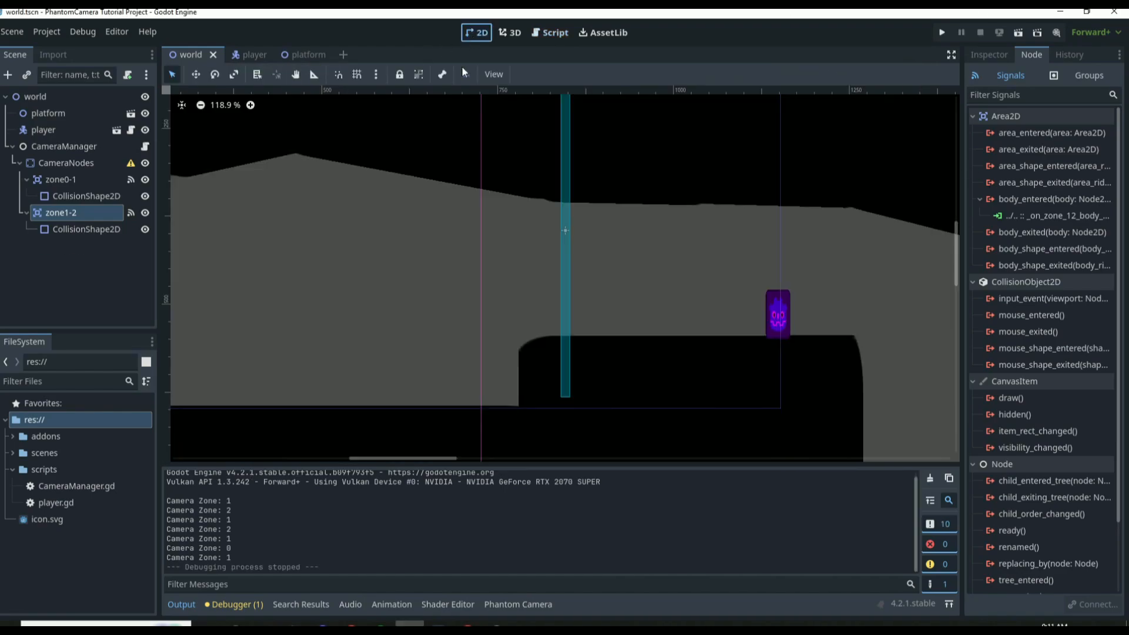
scroll(573, 287, down, 3)
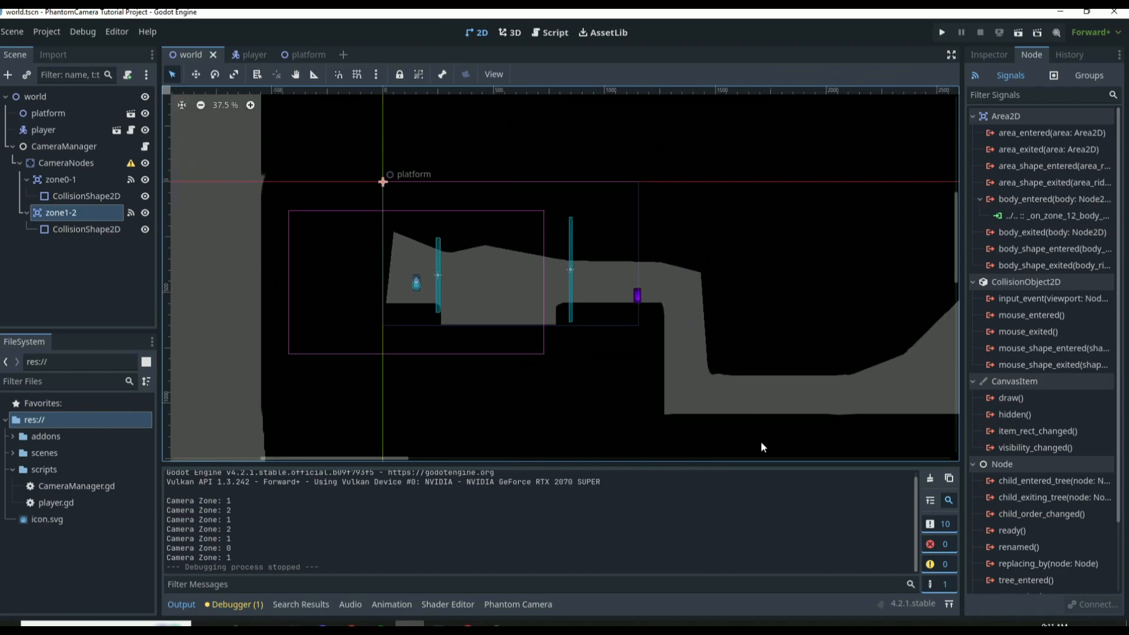
scroll(804, 365, down, 5)
scroll(856, 404, up, 7)
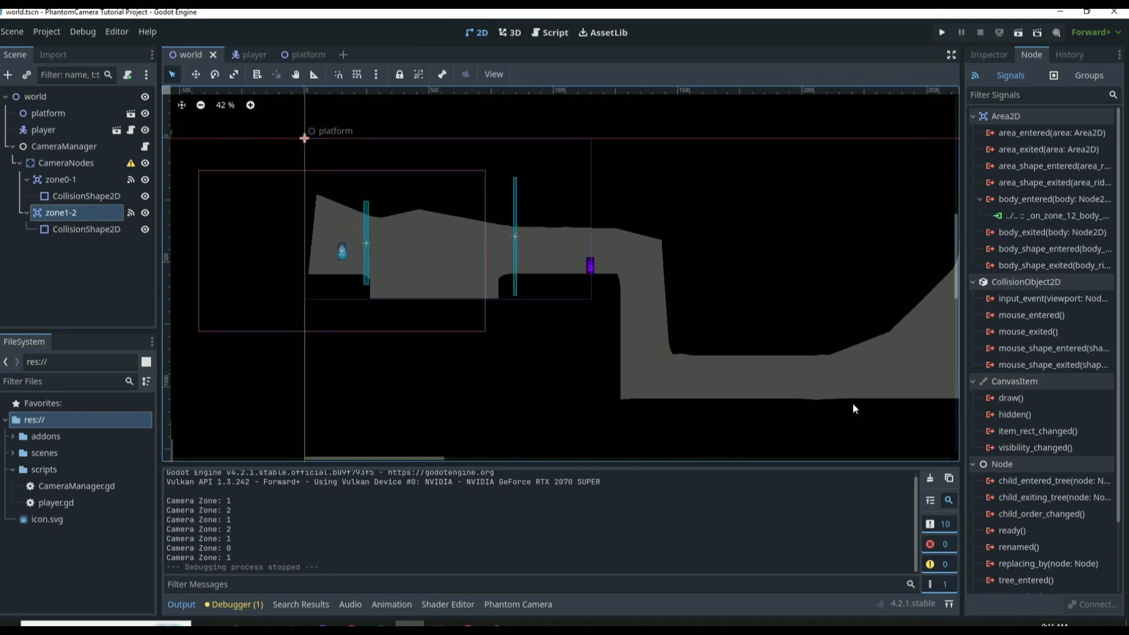
click(59, 163)
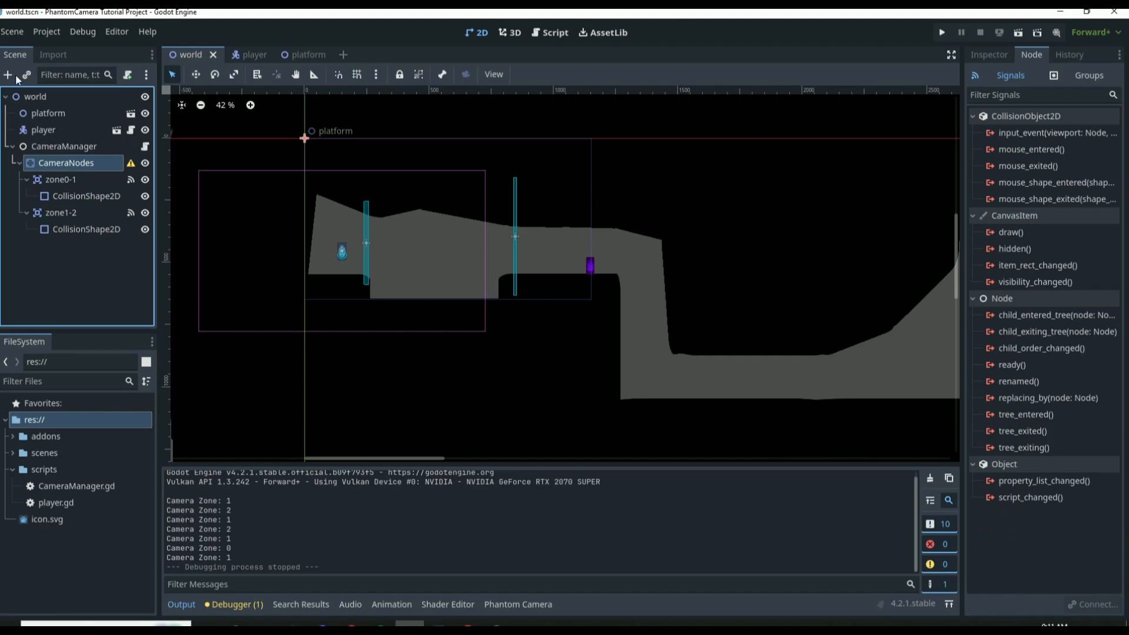
click(7, 74)
text(area)
key(Return)
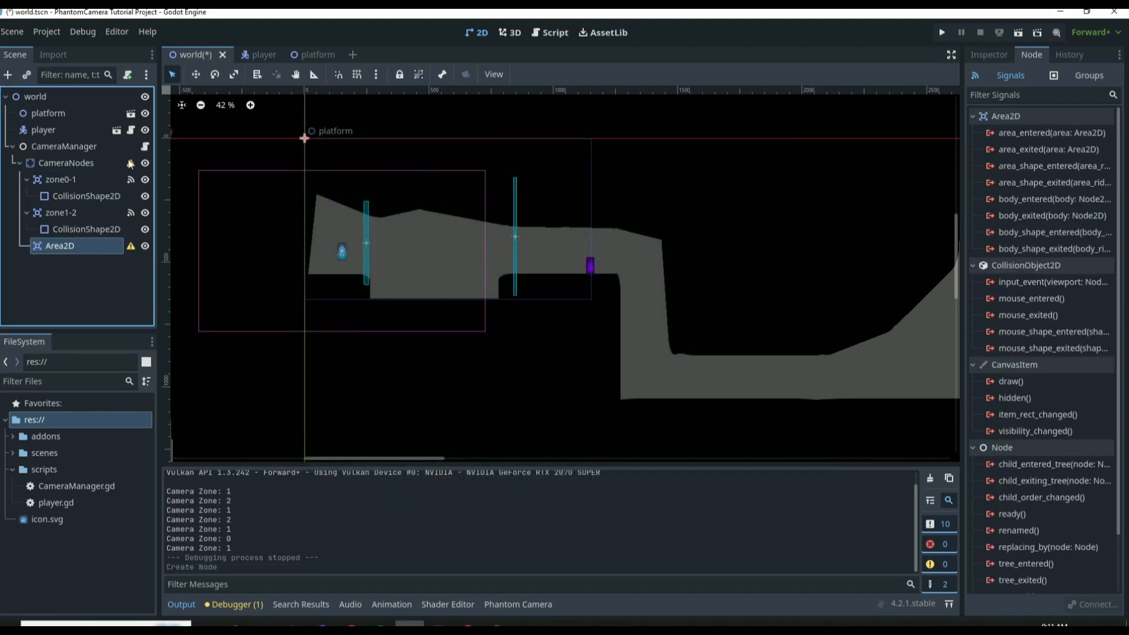
Step: Rename the new Area2D under CameraNodes to zone2-3
double_click(77, 246)
text(zone)
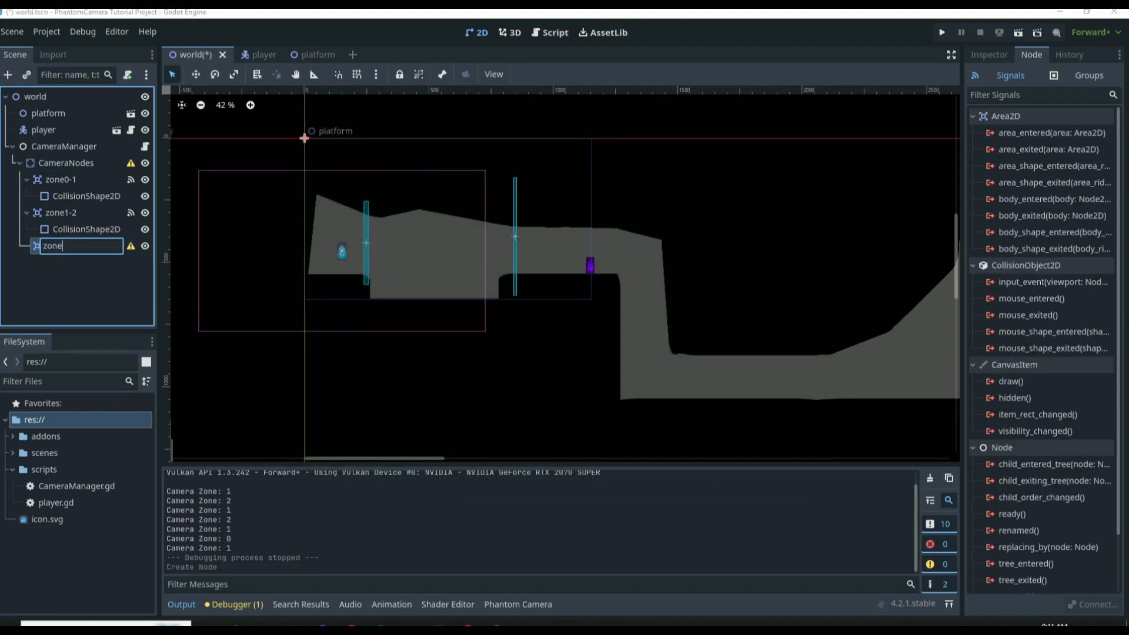
text(2-3)
key(Return)
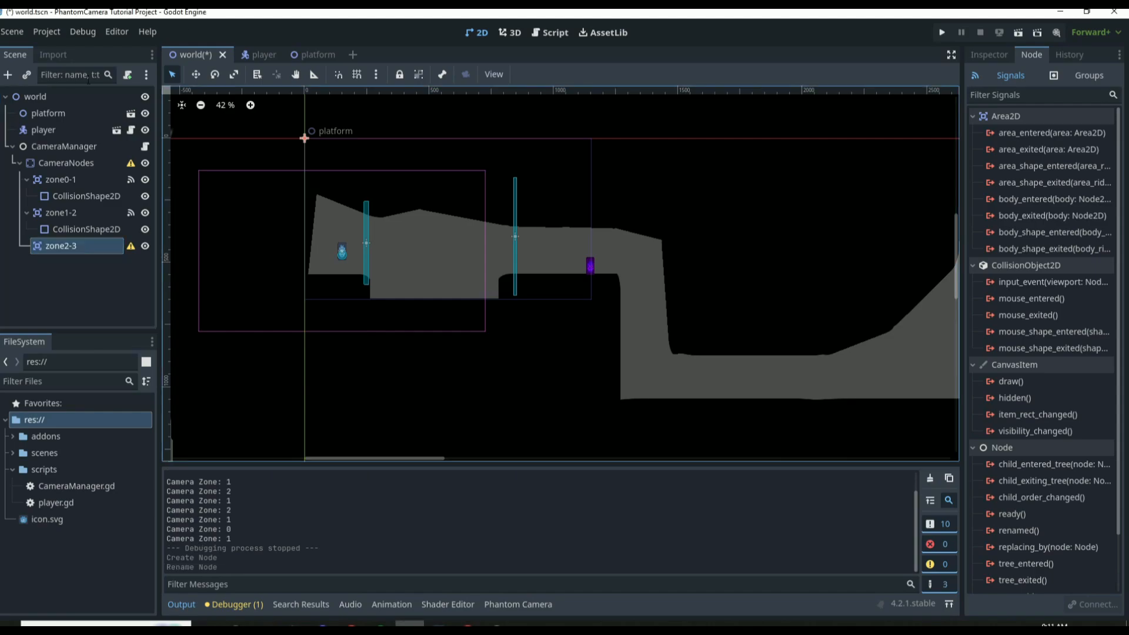
Step: Add a CollisionShape2D as a child of zone2-3
click(7, 74)
text(colli)
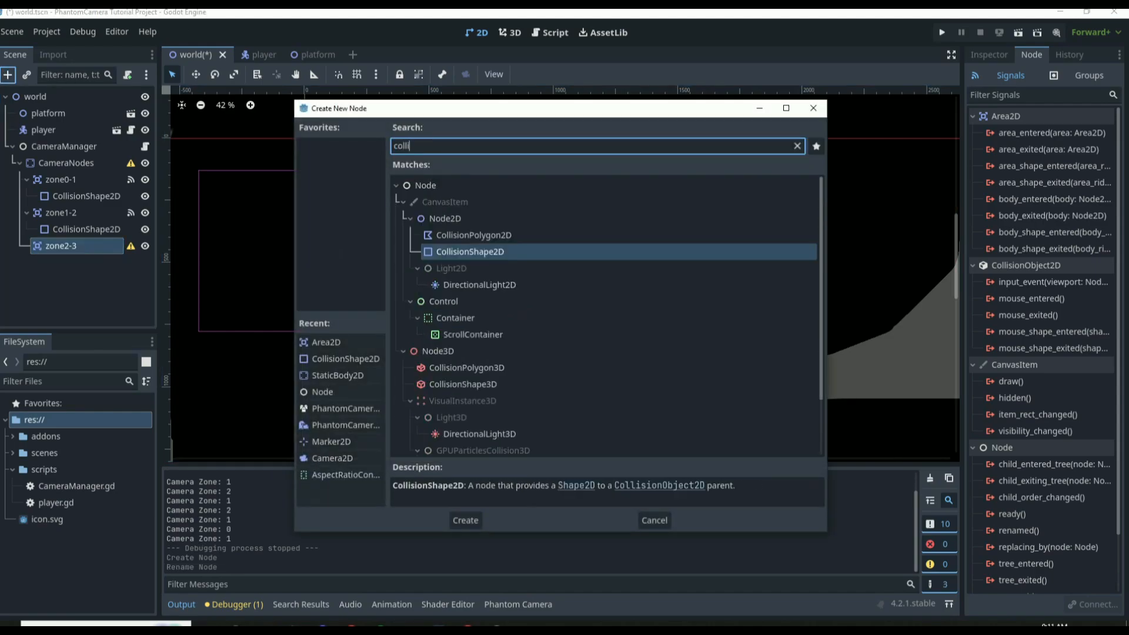
key(Return)
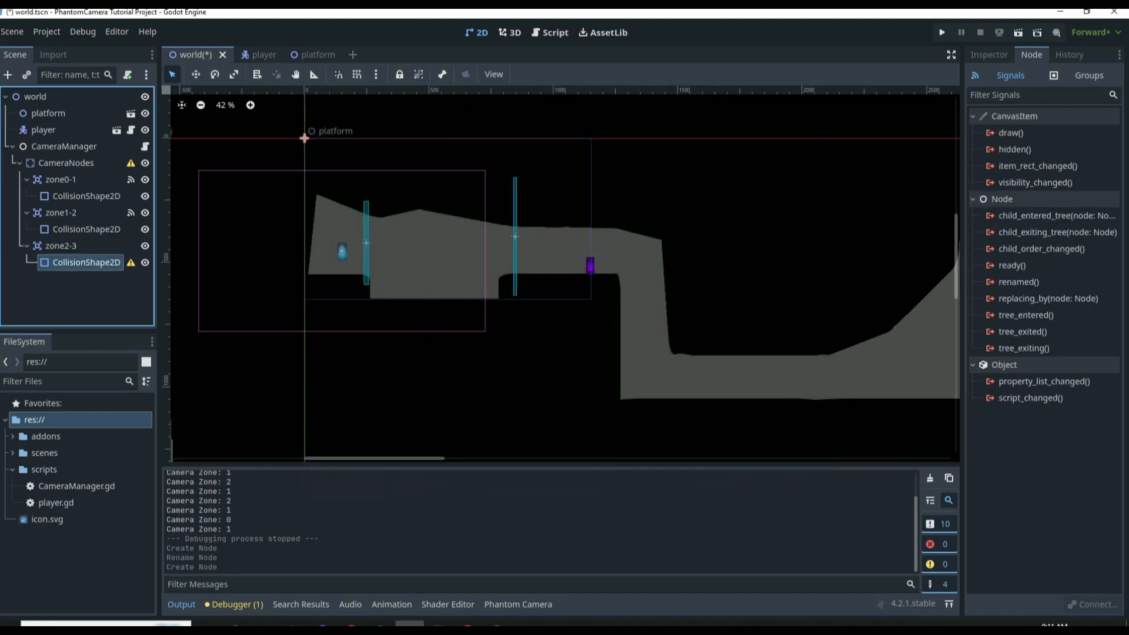
Step: Assign a new rectangle shape to zone2-3's collision node and stretch it into a tall strip at the purple character
click(993, 57)
click(1078, 152)
click(1019, 233)
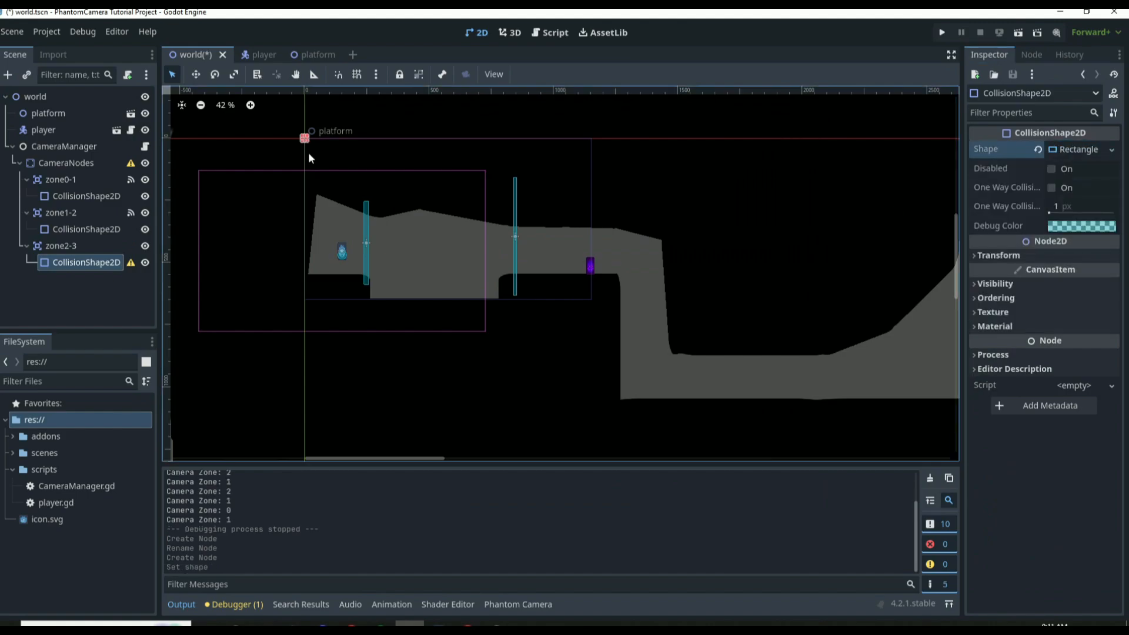
drag(307, 138, 598, 288)
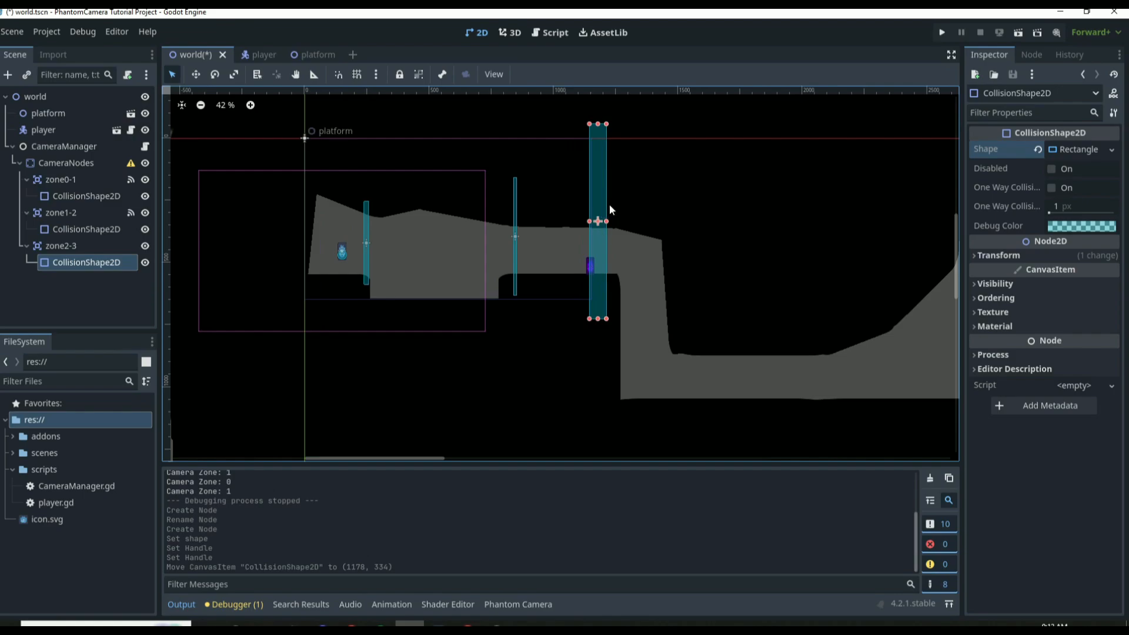
Step: Narrow the zone2-3 collision strip, rotate it 45 degrees, position it diagonally across the corridor's downward bend, and save the scene
drag(606, 221, 604, 292)
click(214, 75)
scroll(700, 248, up, 1)
click(173, 74)
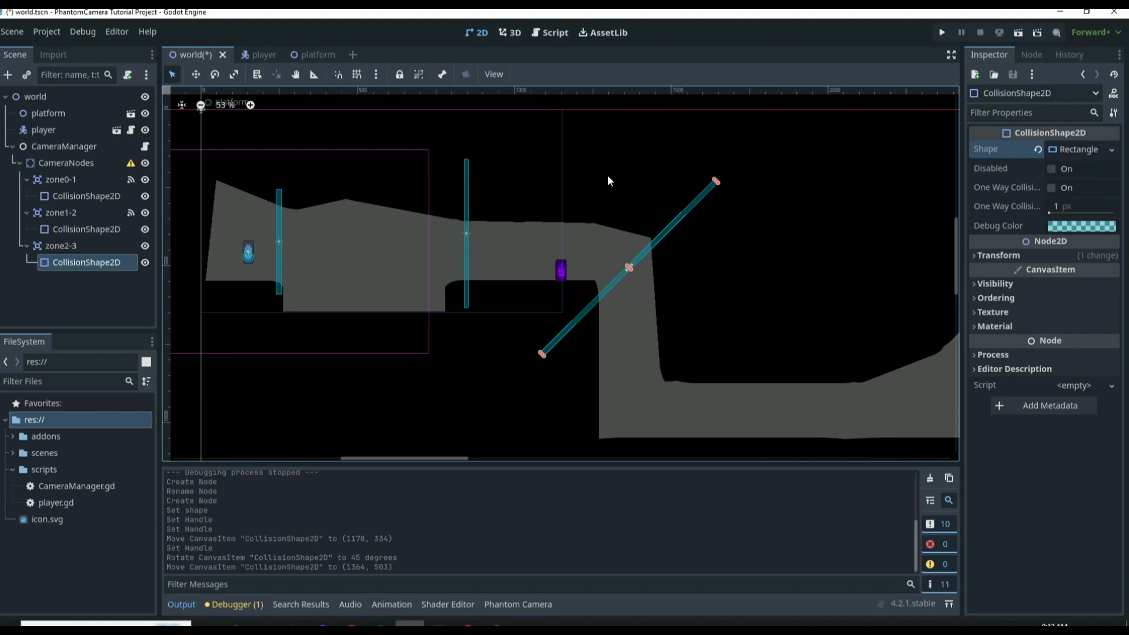
key(ctrl+s)
Step: Connect zone2-3's body_entered signal to the CameraManager script using the receiver method _on_zone_23_body_entered
click(127, 245)
click(1032, 55)
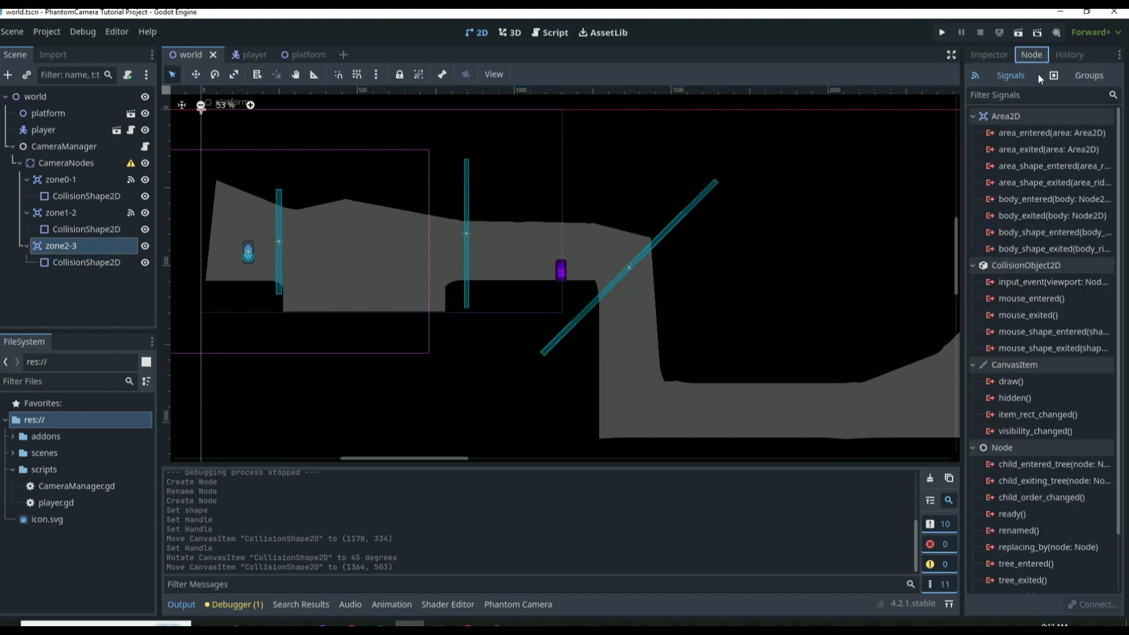
double_click(1036, 200)
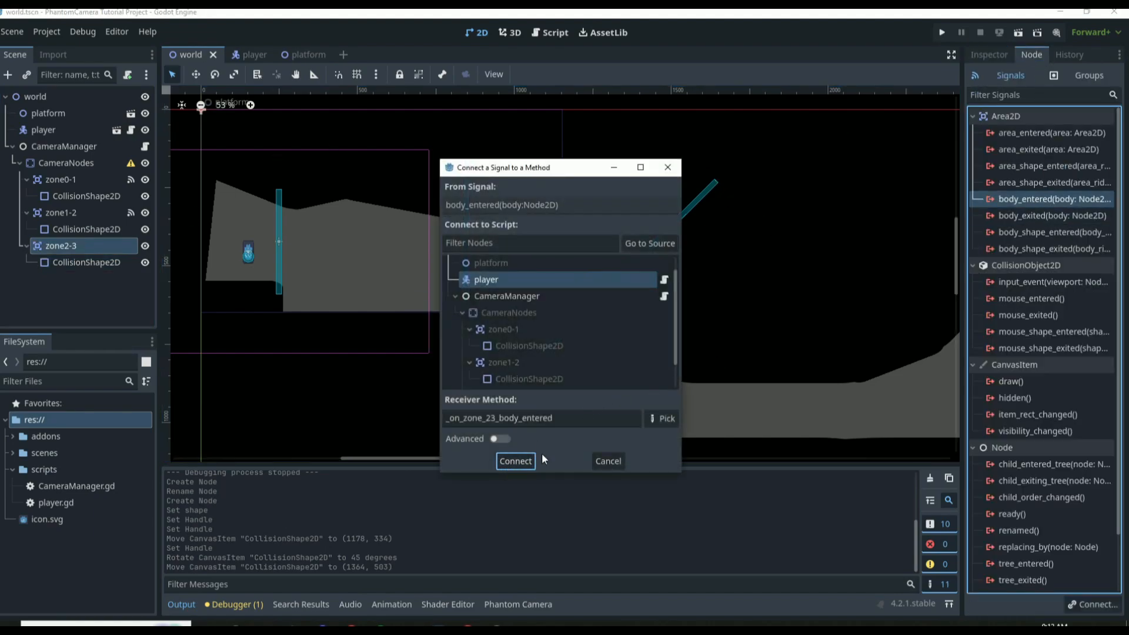
click(518, 297)
click(516, 461)
Step: Replace the placeholder body of _on_zone_23_body_entered with update_current_zone(body, 2, 3) and save
drag(442, 375, 325, 375)
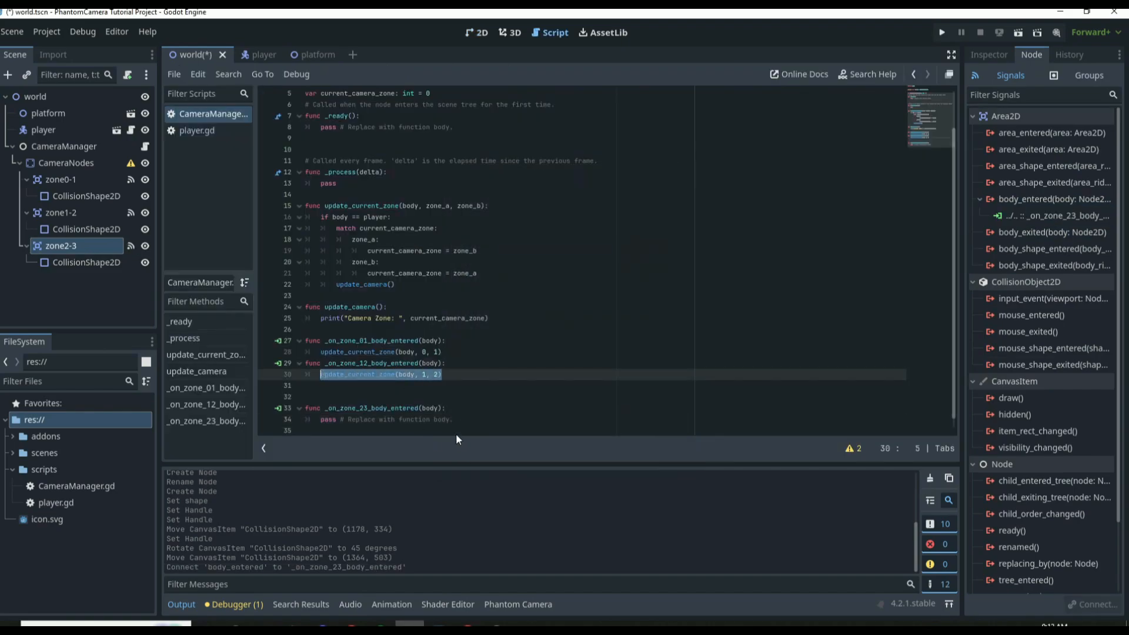
drag(453, 419, 321, 420)
text(update_current_zone(body, 1, 2))
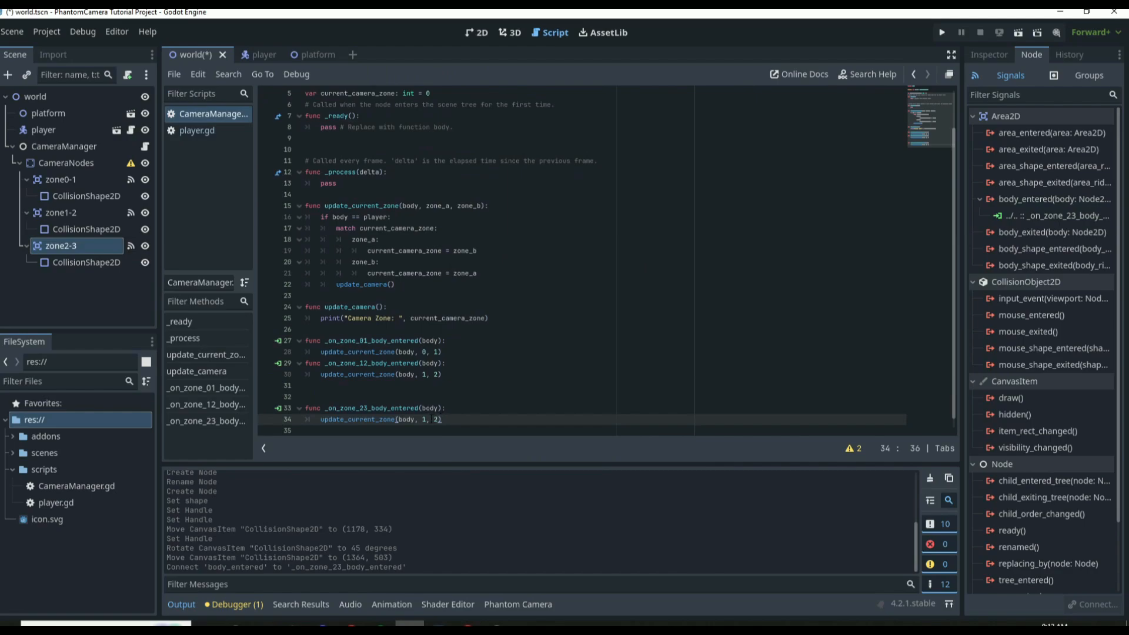
key(Right)
key(Right)
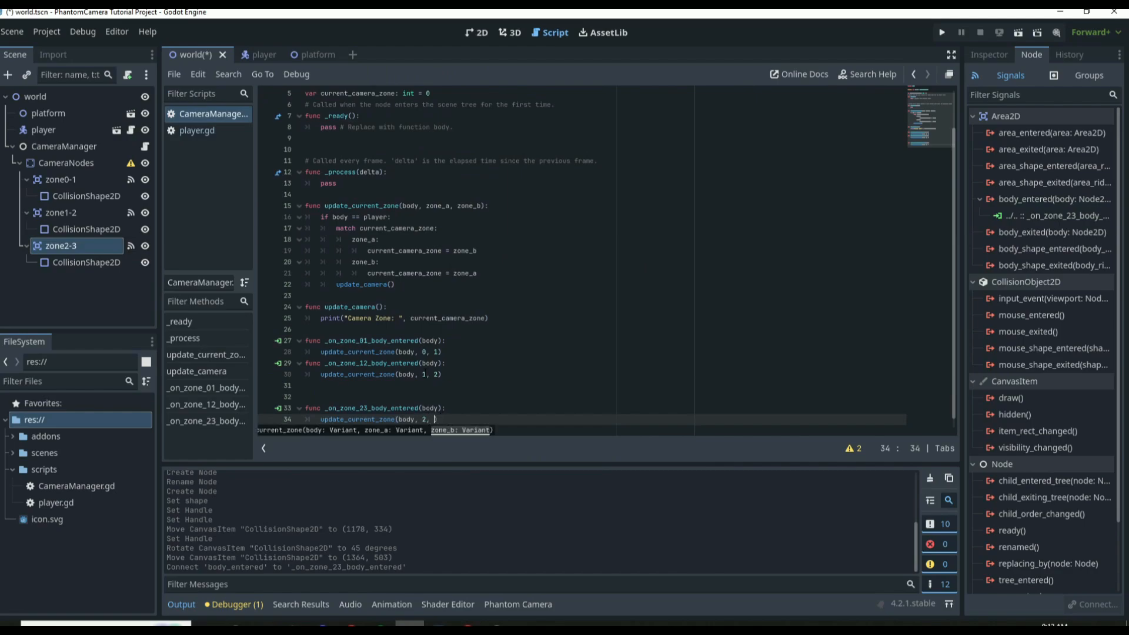
text(3)
key(ctrl+s)
scroll(273, 380, down, 1)
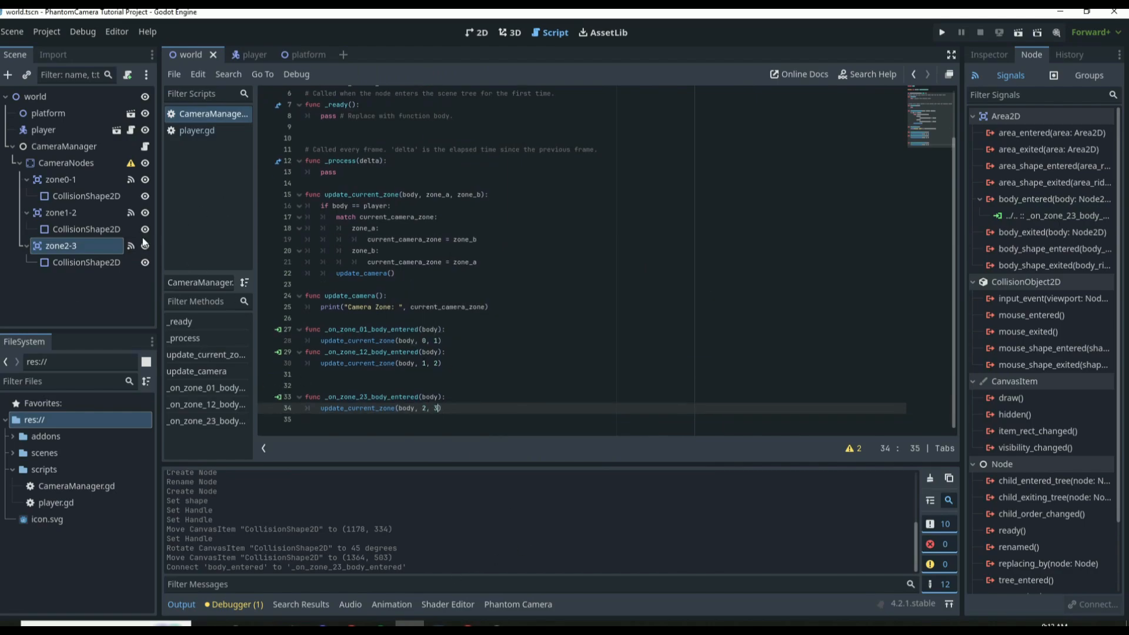
Step: In the 2D view, add another Area2D as a child of CameraNodes and rename it zone3-4
click(45, 158)
click(478, 33)
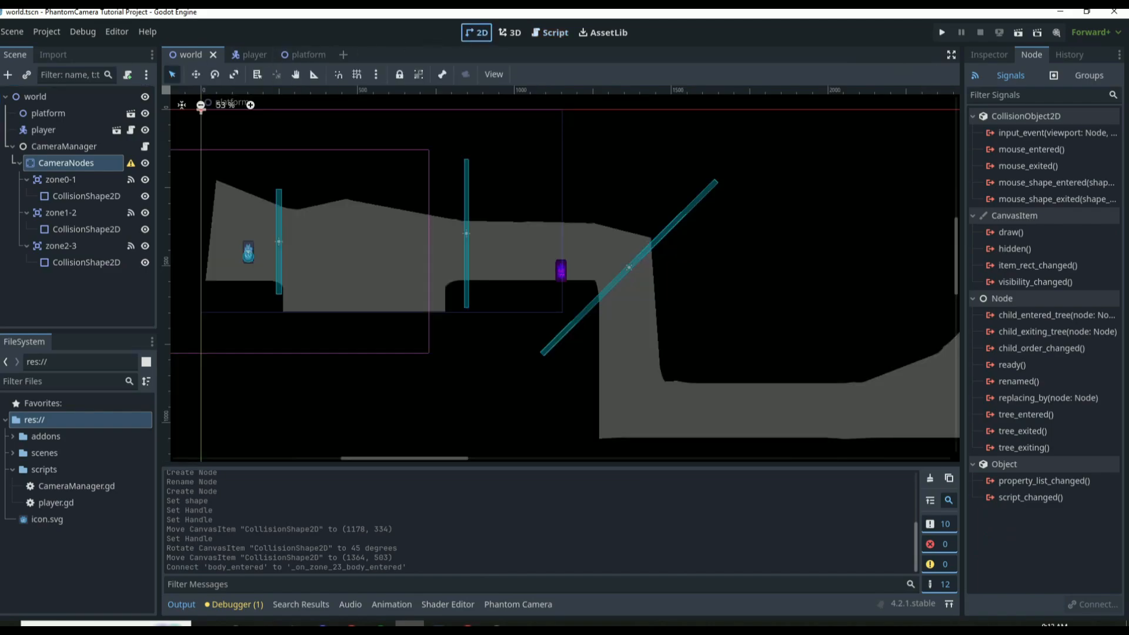
click(8, 75)
text(area)
key(Return)
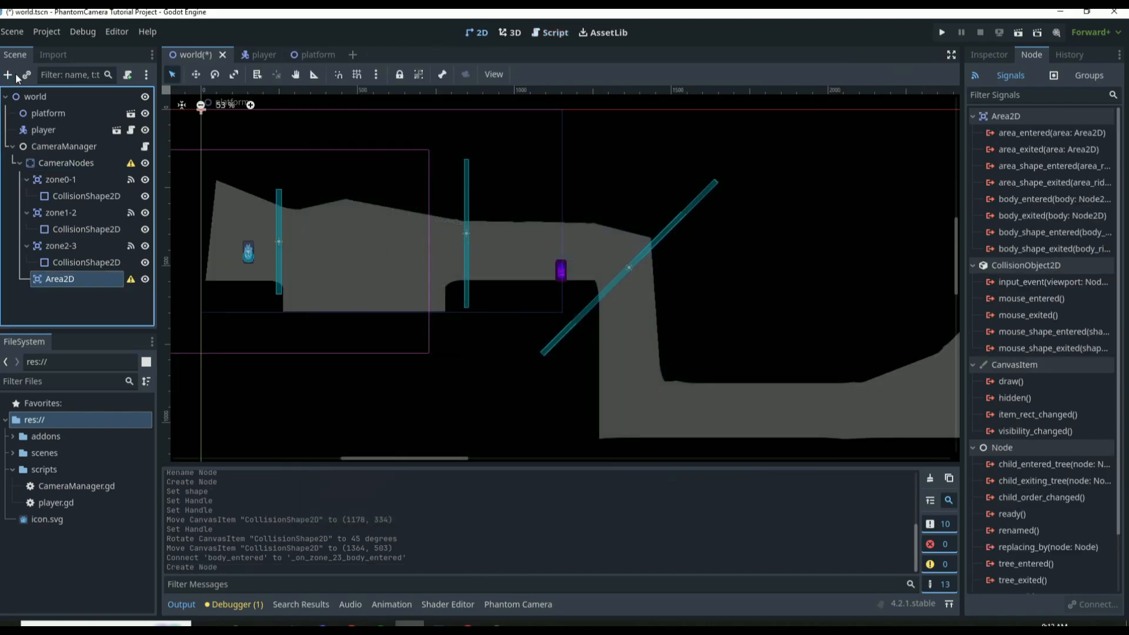
double_click(93, 279)
text(zone3-4)
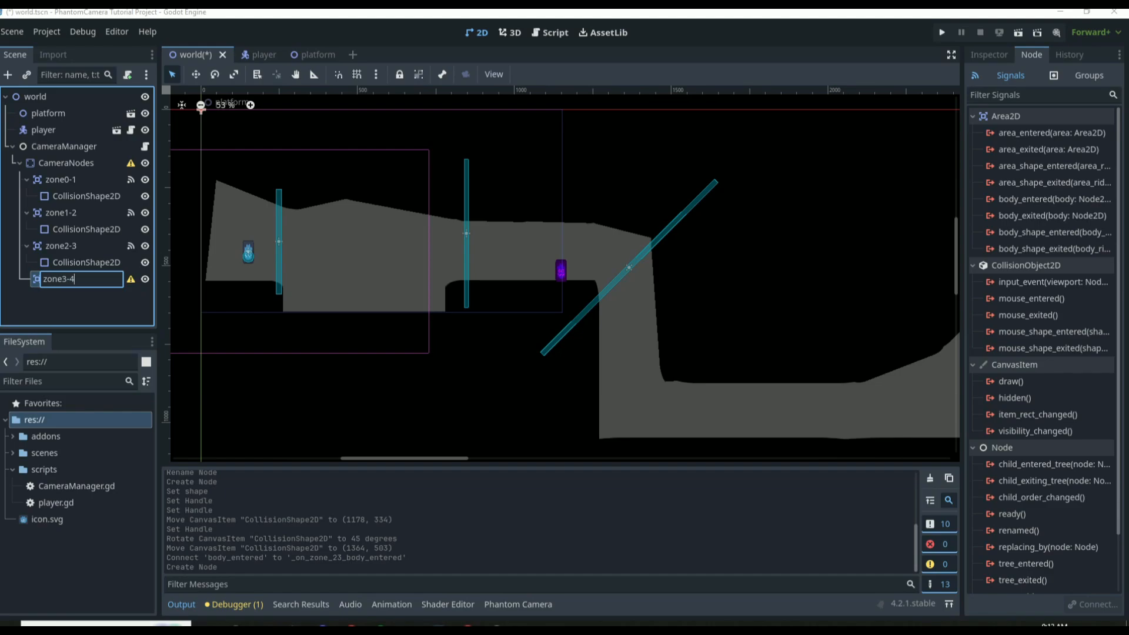
key(Return)
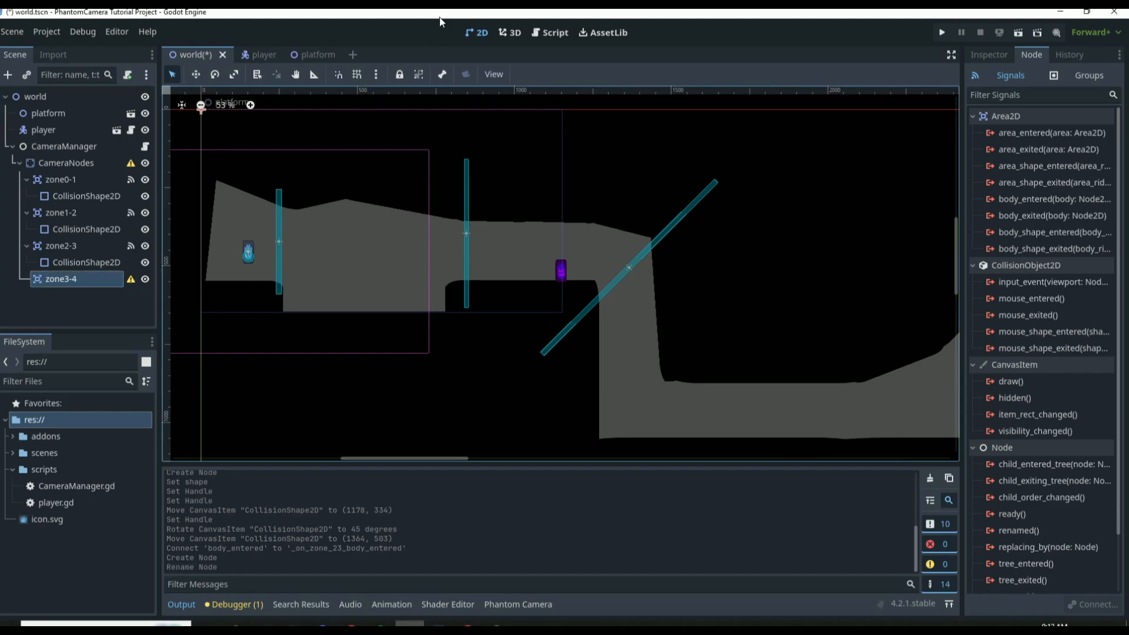
Step: Add a CollisionShape2D as a child of zone3-4 and give it a new rectangle shape
click(8, 75)
text(colli)
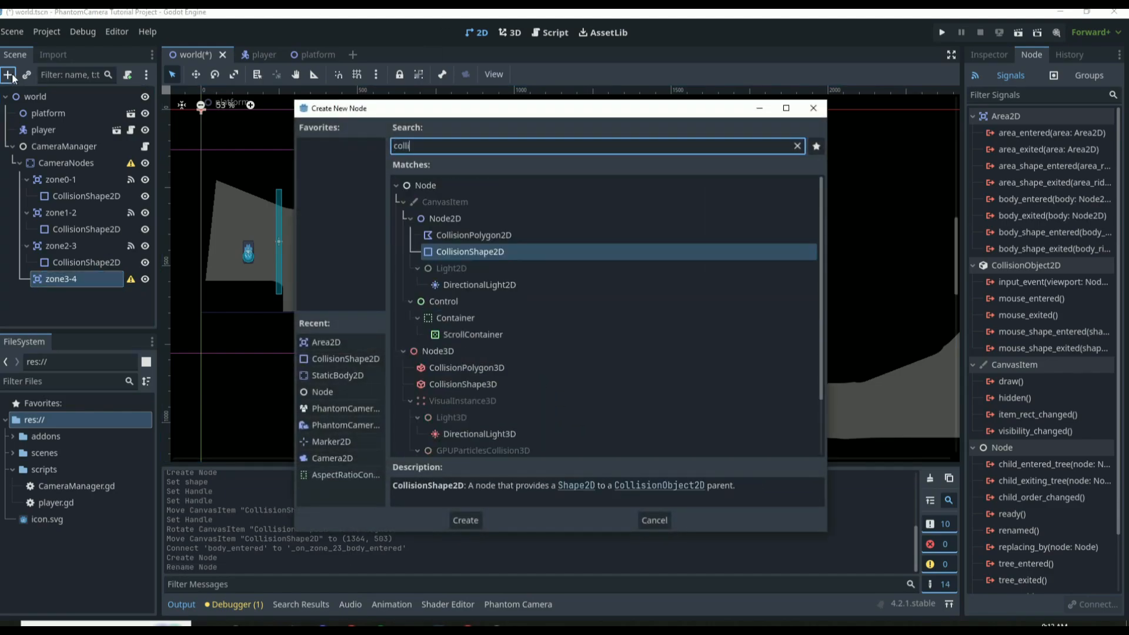
key(Return)
click(989, 55)
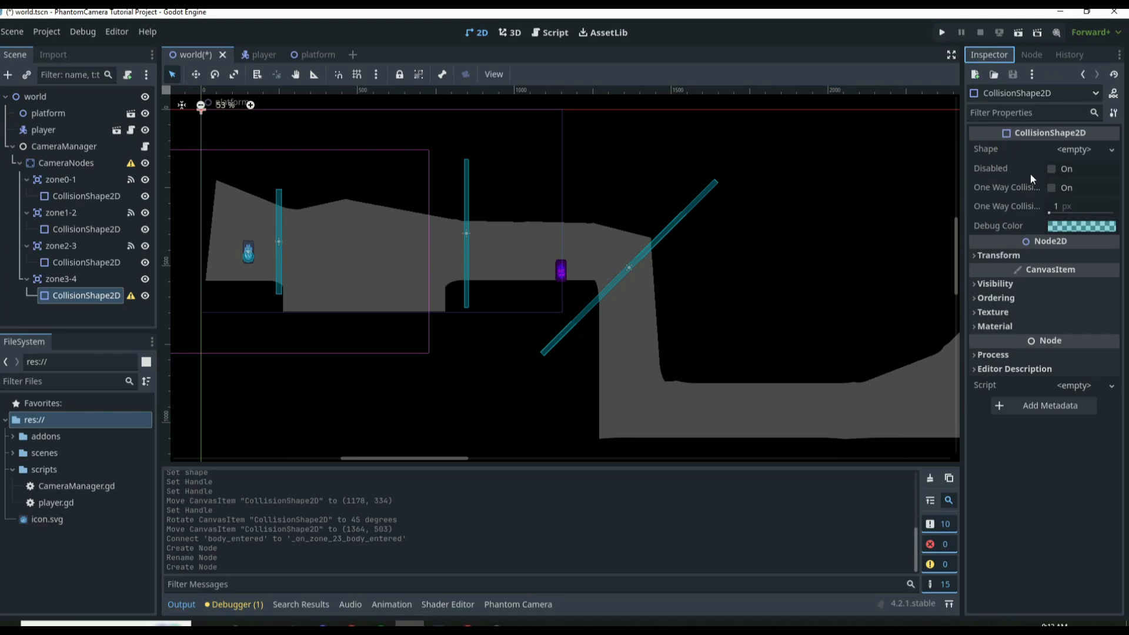
click(1112, 150)
click(1030, 233)
Step: Stretch the zone3-4 rectangle into a narrow vertical strip, place it across the lower corridor, and save the scene
scroll(853, 218, down, 2)
scroll(277, 122, up, 2)
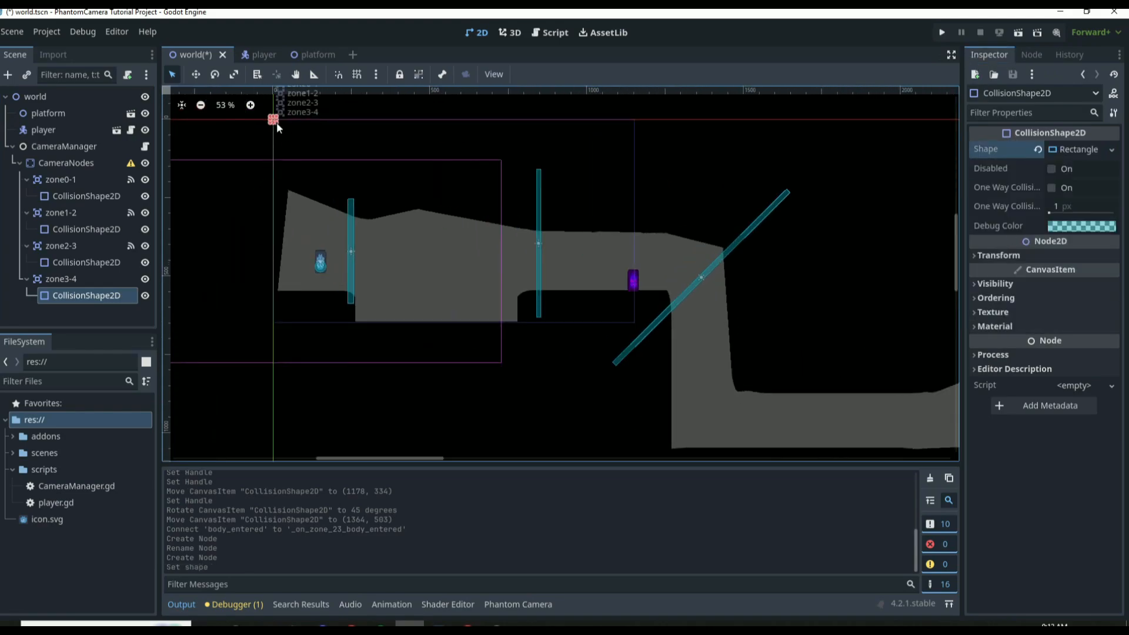
drag(274, 122, 831, 427)
scroll(867, 411, down, 2)
scroll(863, 415, up, 3)
click(852, 414)
key(ctrl+s)
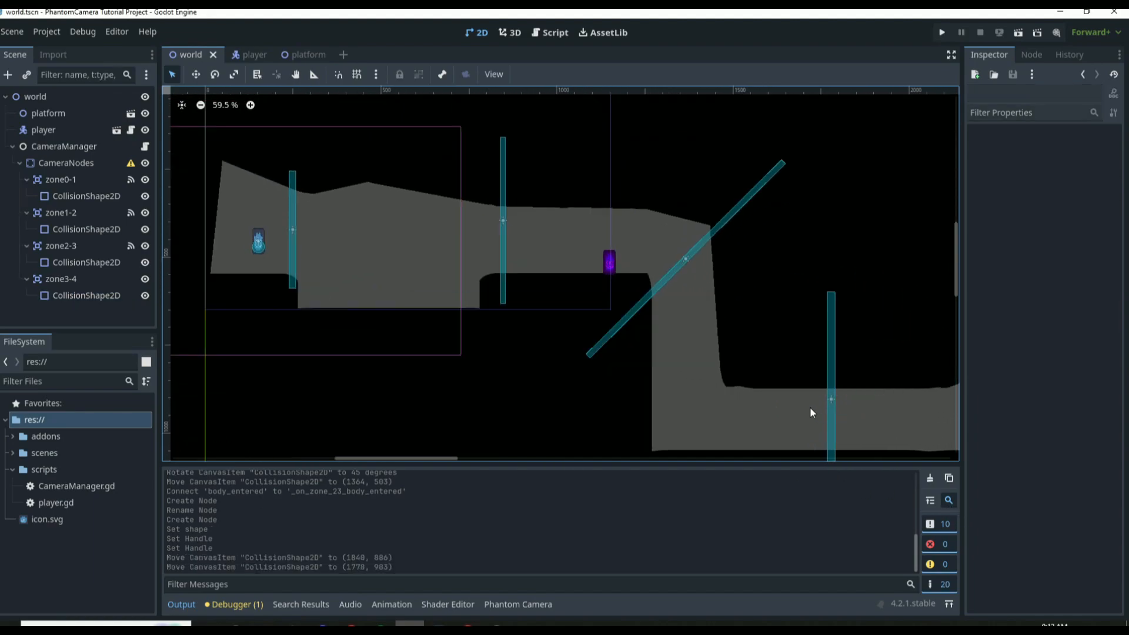
Step: Connect zone3-4's body_entered signal to the CameraManager script using the receiver method _on_zone_34_body_entered
click(89, 281)
click(1026, 54)
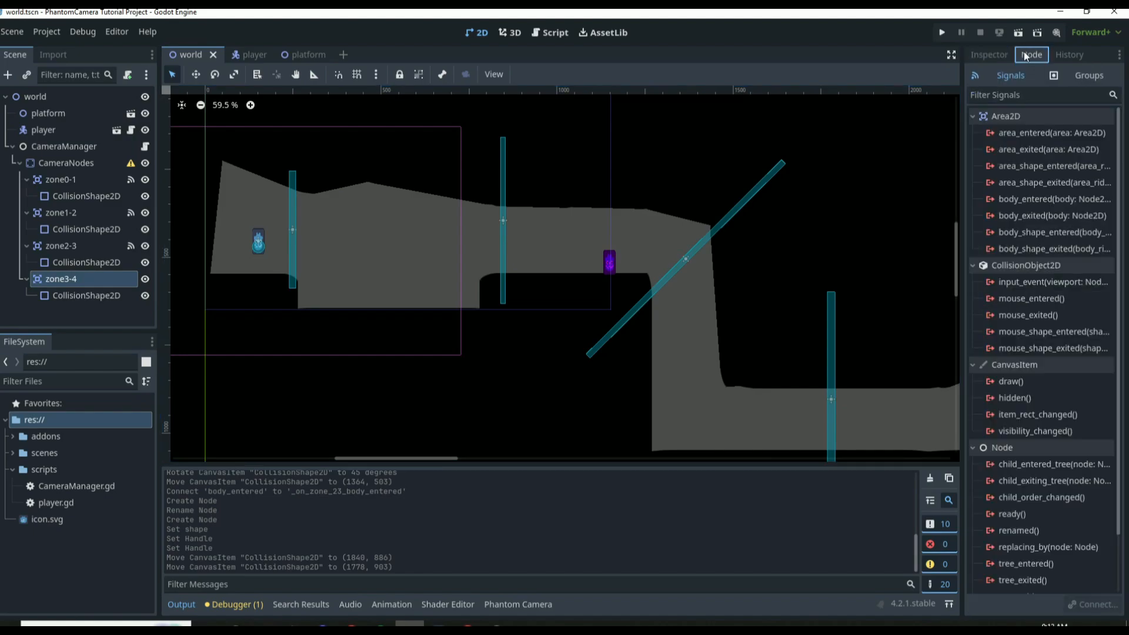
double_click(1050, 200)
click(533, 296)
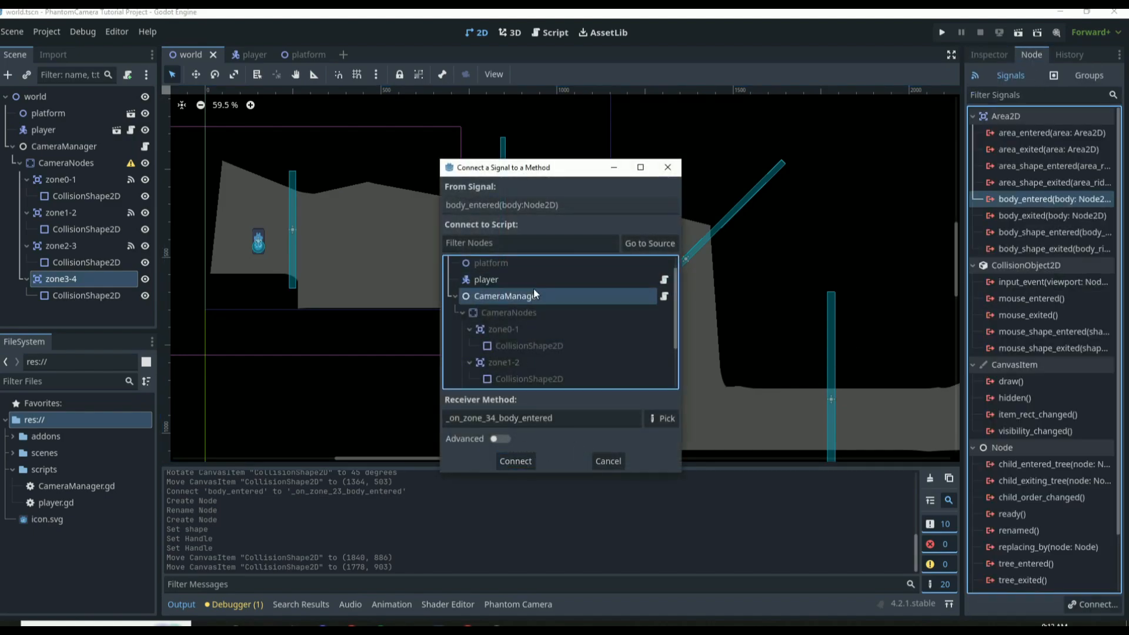
click(516, 461)
Step: Replace the placeholder body of _on_zone_34_body_entered with update_current_zone(body, 3, 4) and save
shift+click(451, 408)
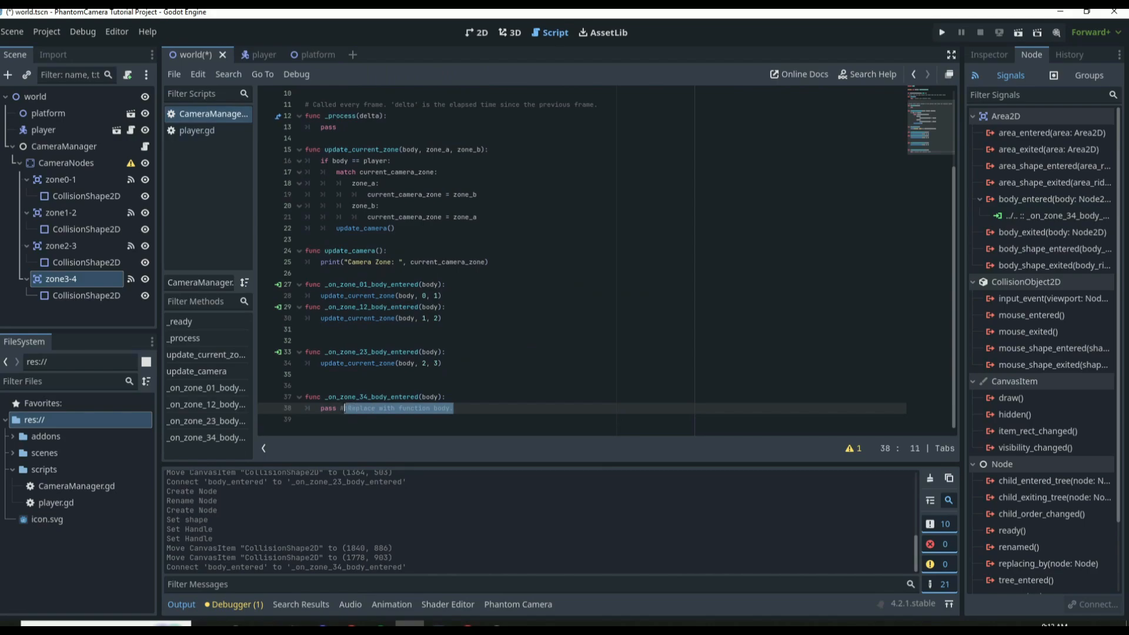
text(update_current_zone(body, 1, 2))
key(Left)
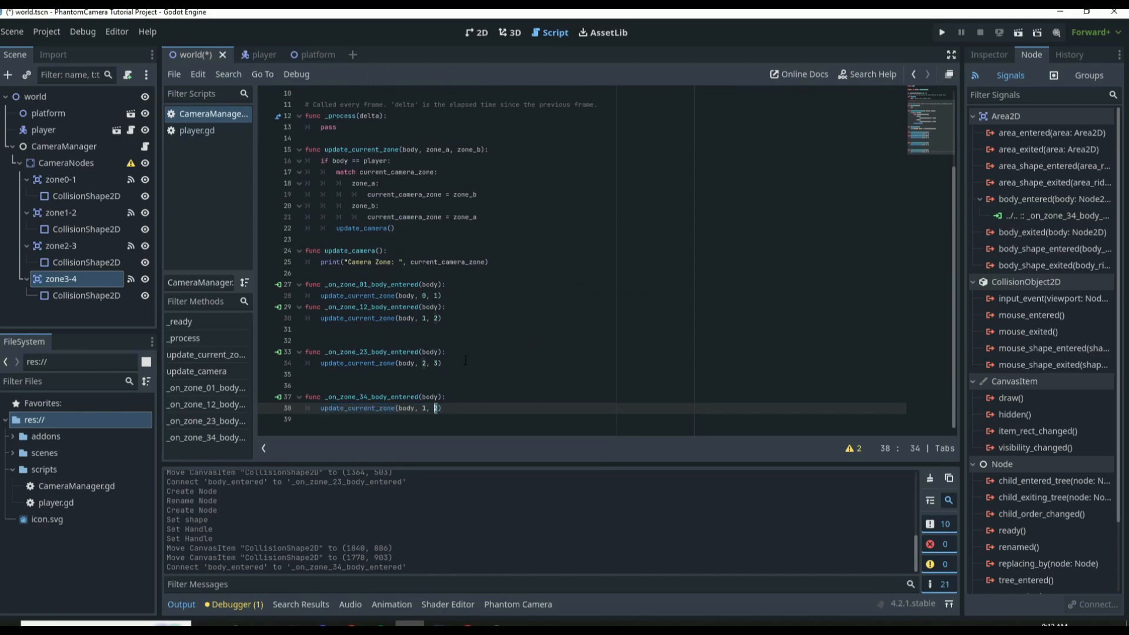
key(BackSpace)
key(BackSpace)
key(BackSpace)
key(BackSpace)
text(3,4)
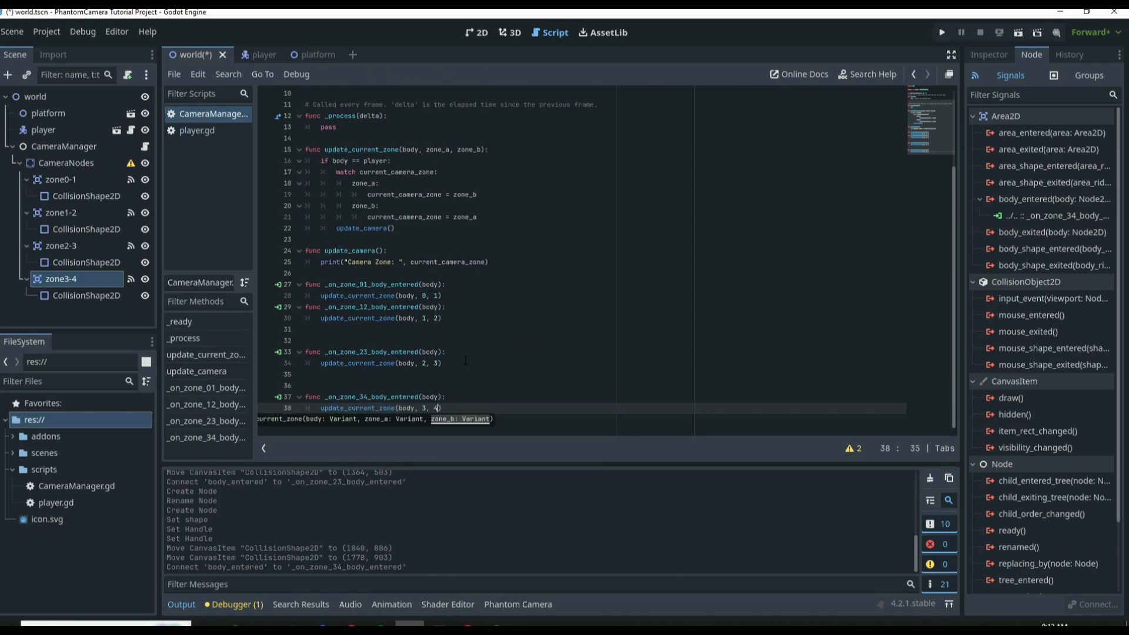
key(Left)
key(Right)
key(ctrl+s)
Step: Remove the blank lines above the zone 23 and zone 34 signal handlers in CameraManager.gd and save
click(288, 397)
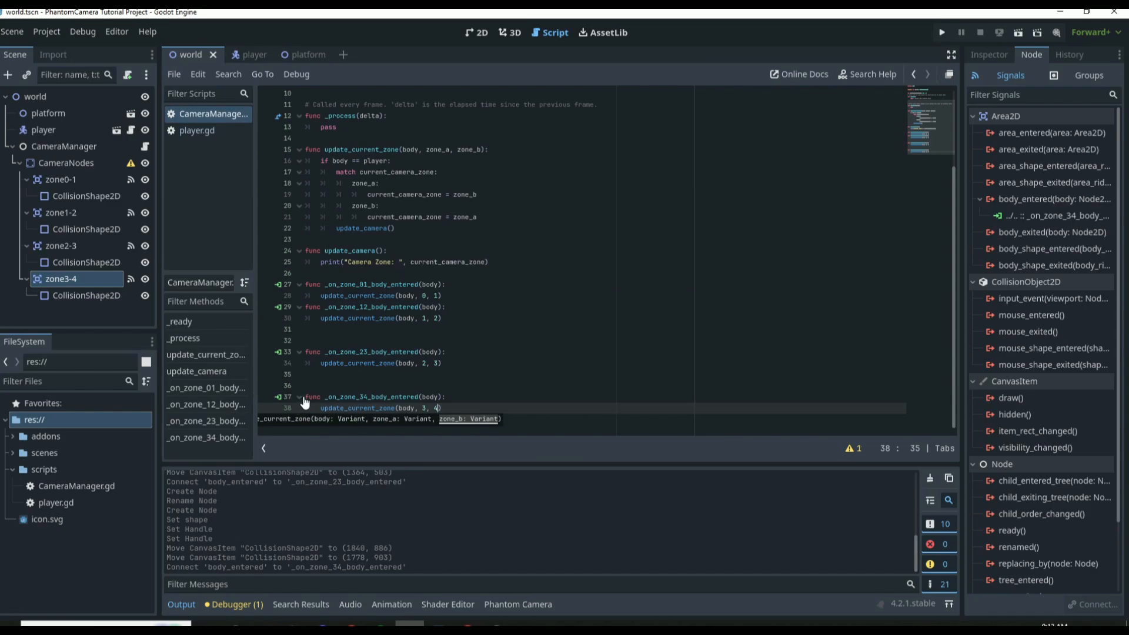
key(BackSpace)
key(BackSpace)
click(307, 352)
key(BackSpace)
key(BackSpace)
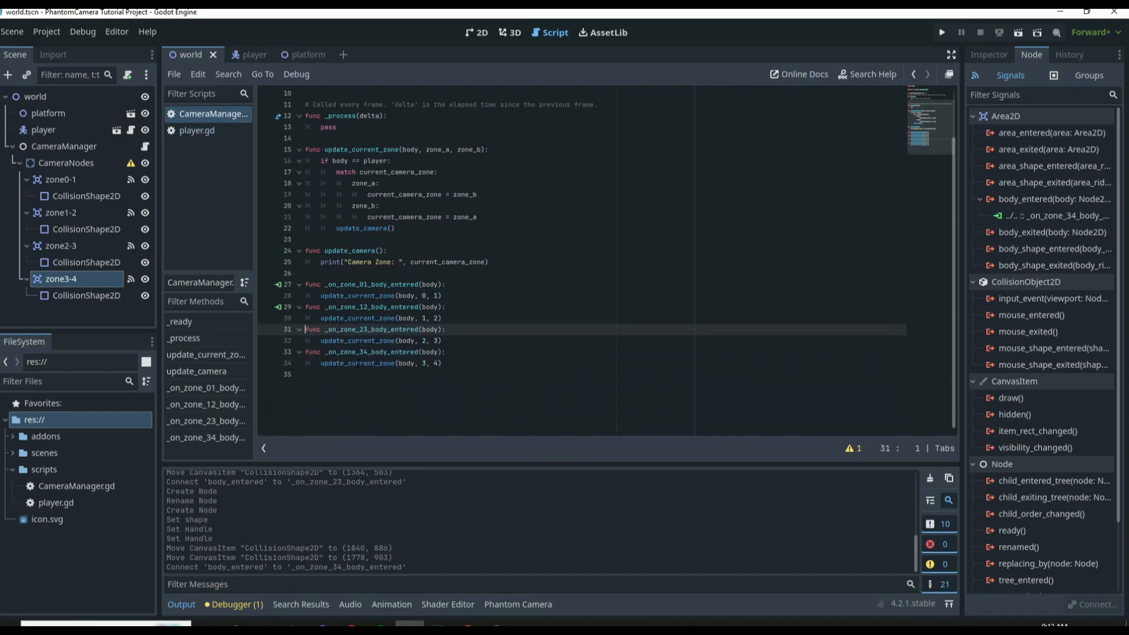
click(446, 353)
key(ctrl+s)
scroll(457, 354, up, 3)
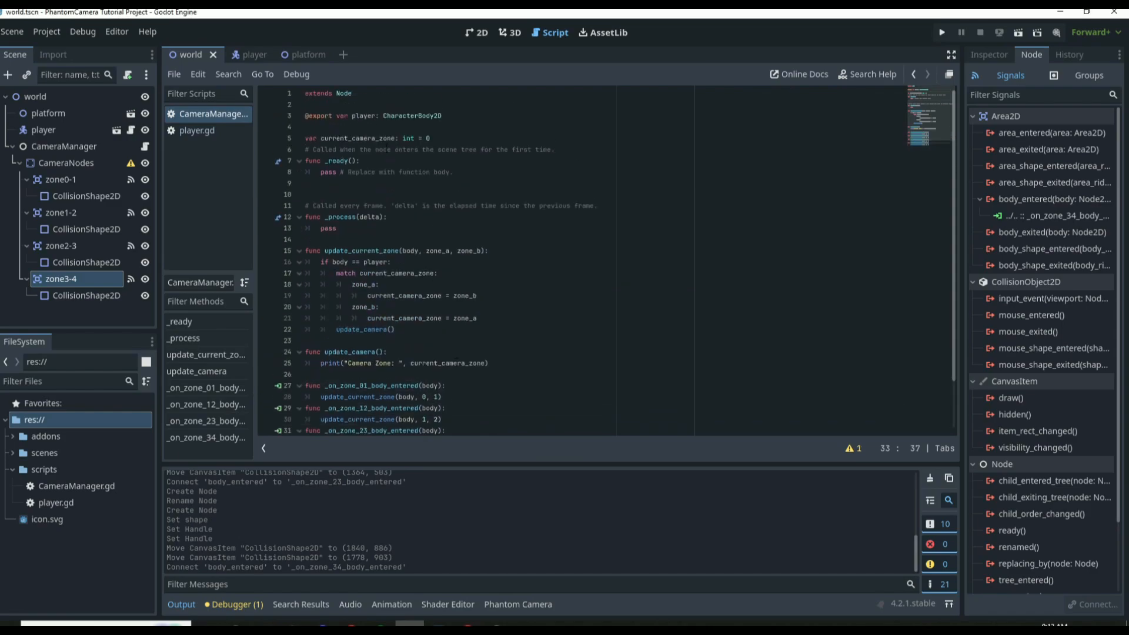
drag(489, 363, 418, 363)
scroll(419, 363, down, 2)
Step: Save and run the project, move the player through all four zone strips and back across zone3-4 to test the printout, and close the game
key(ctrl+s)
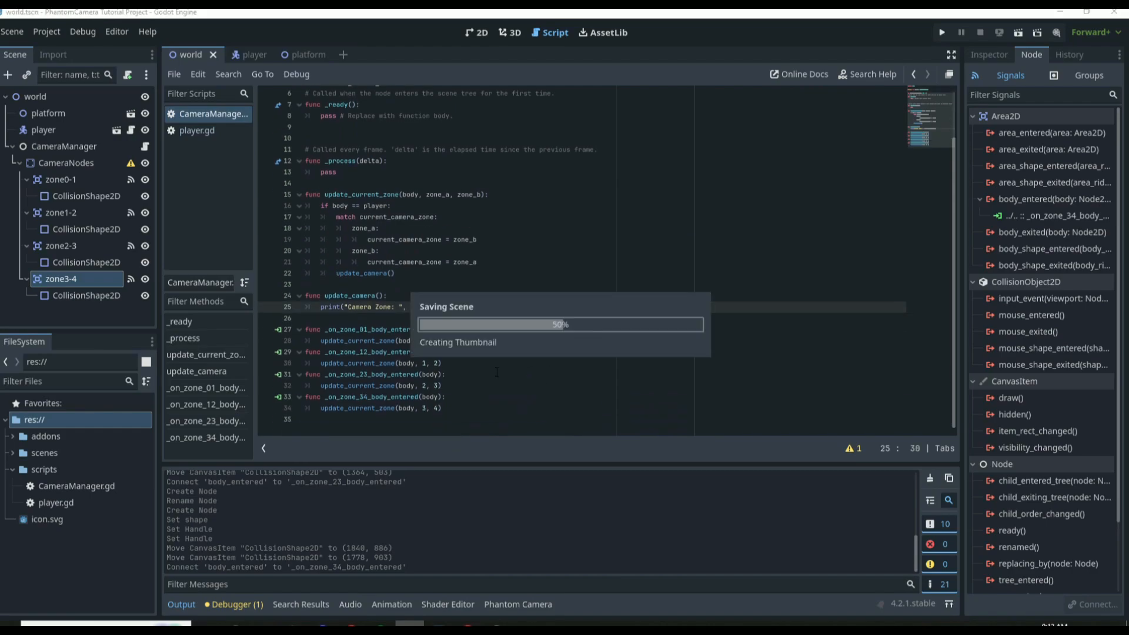
key(F5)
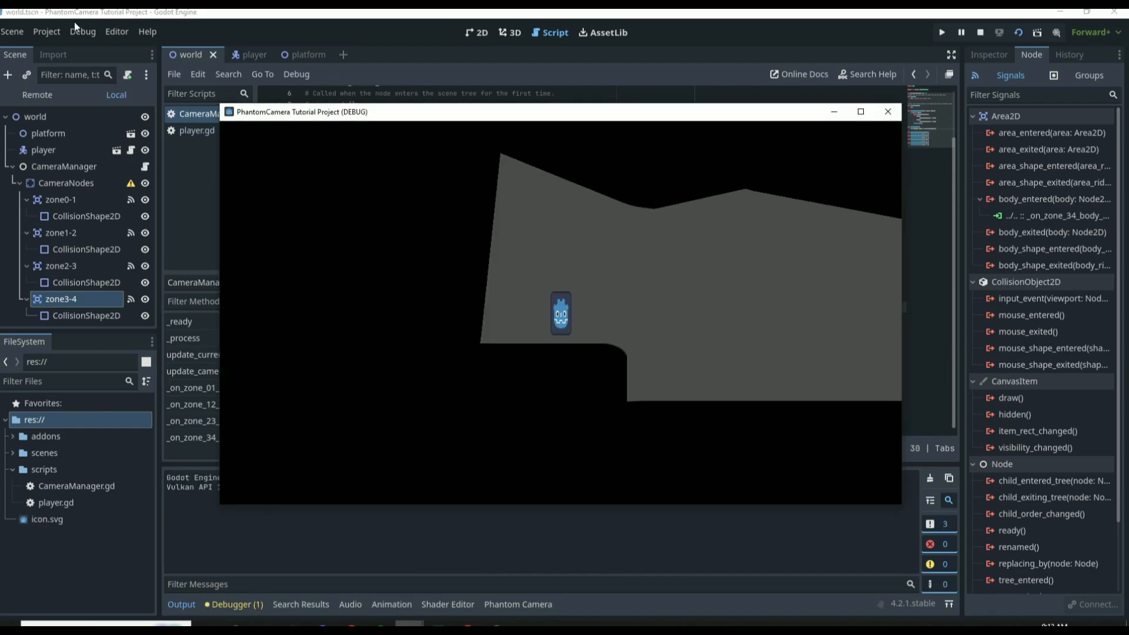
drag(416, 58, 417, 56)
key(Right)
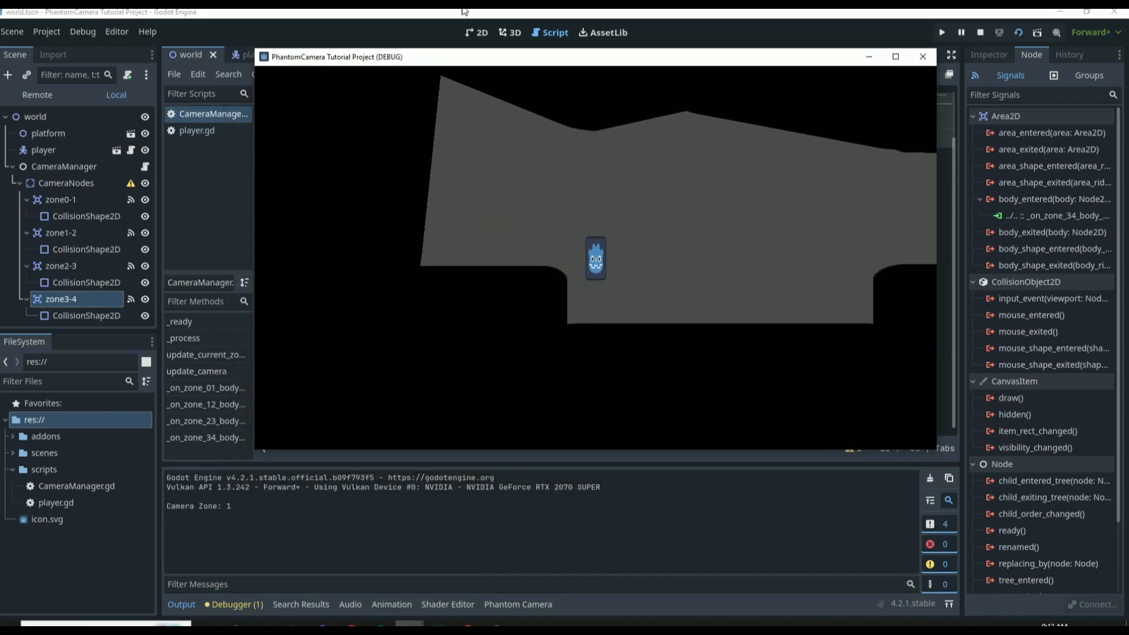
key(Right)
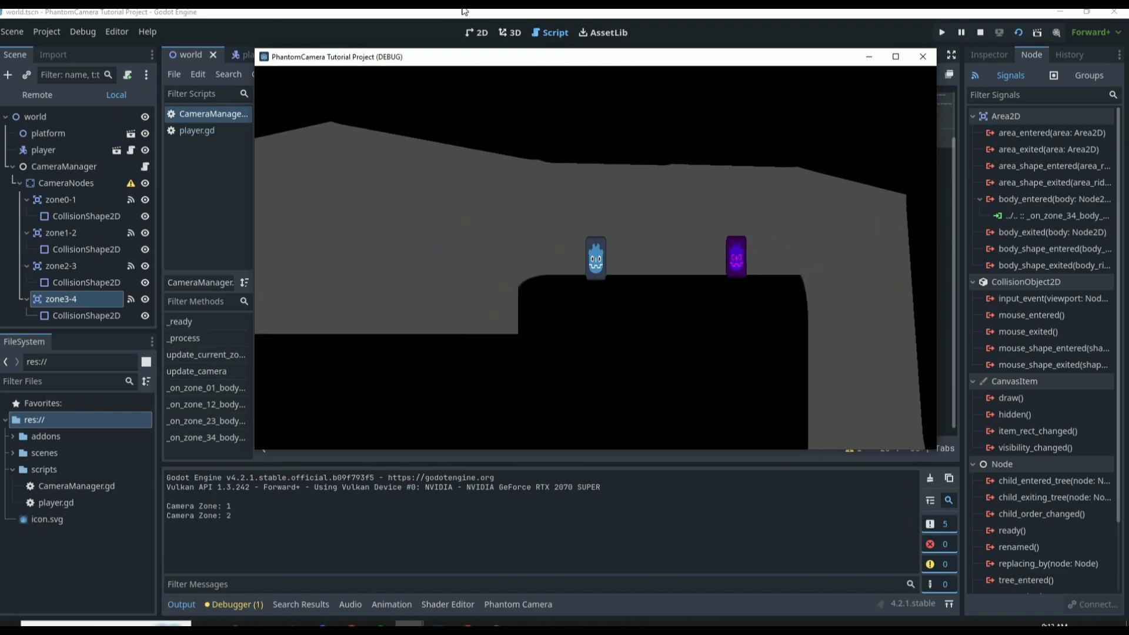
key(Right)
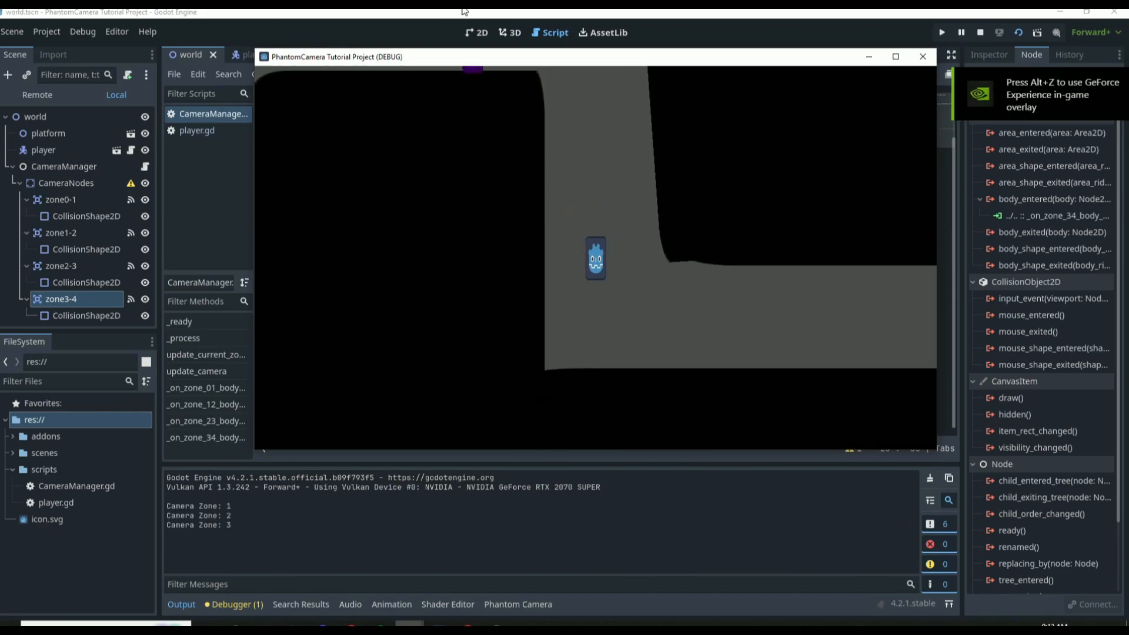
key(Right)
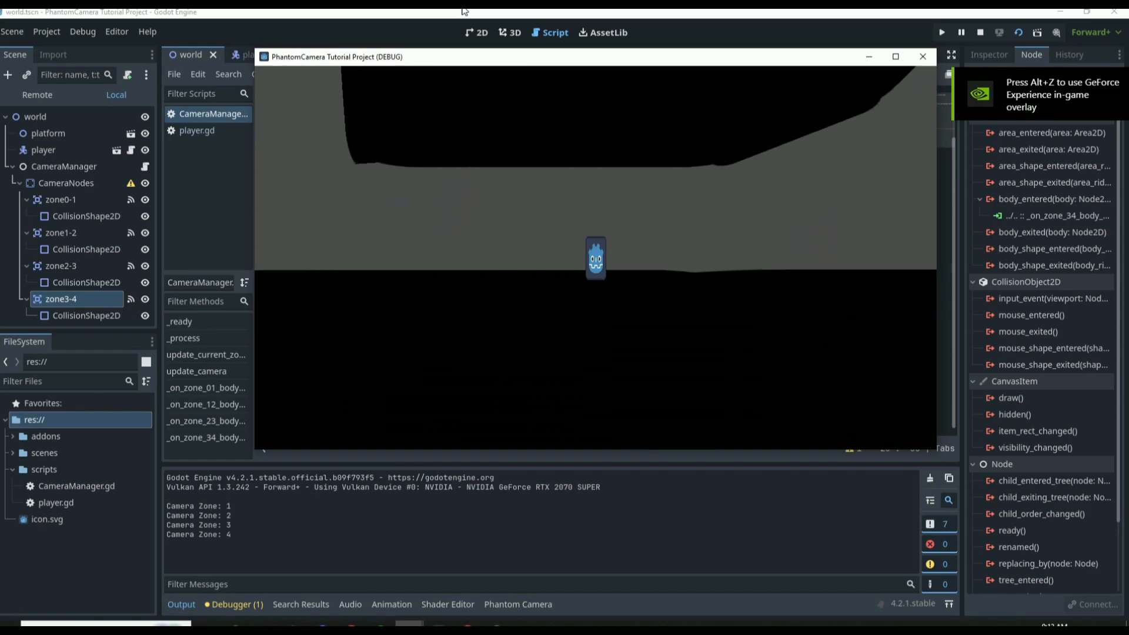
key(Left)
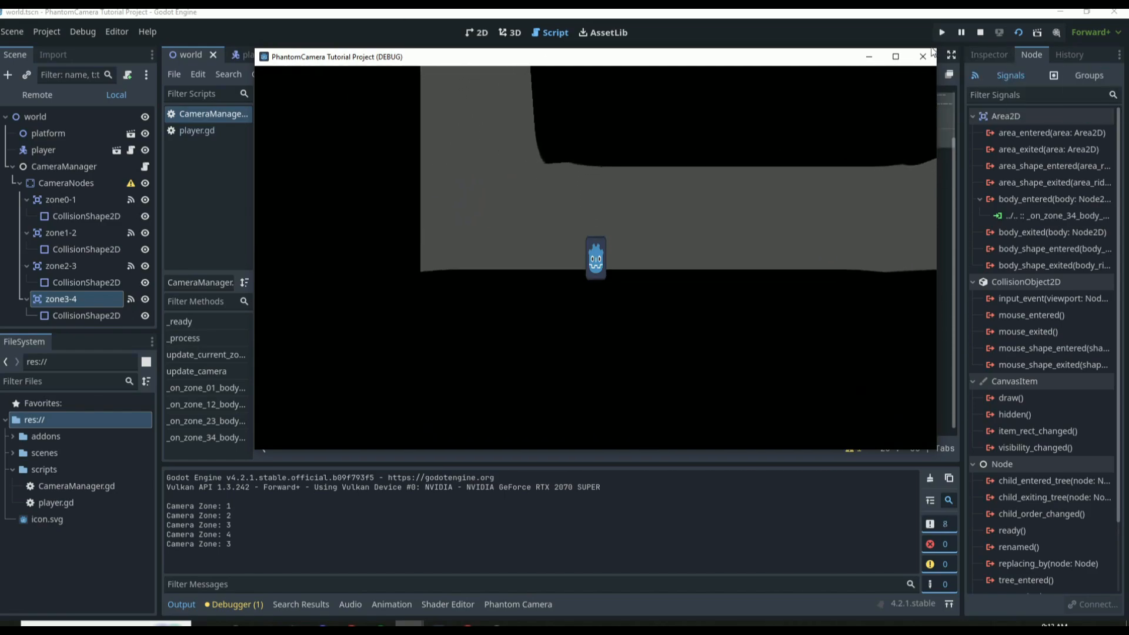
click(923, 57)
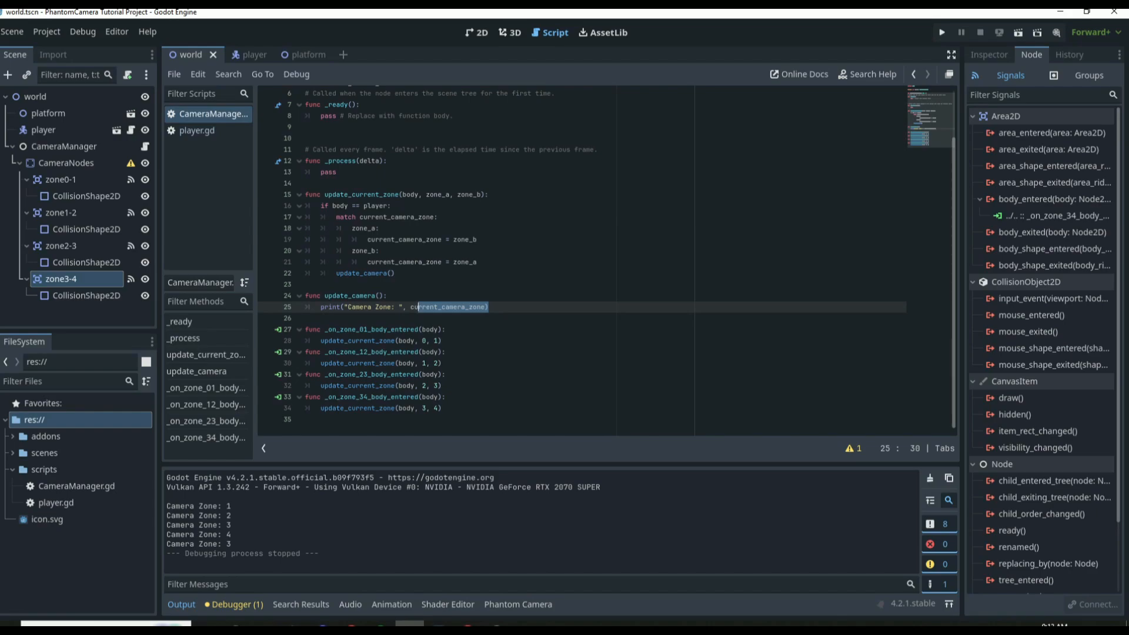
Step: Return to the 2D view of the world scene and look over the placement of the four zone strips
click(476, 33)
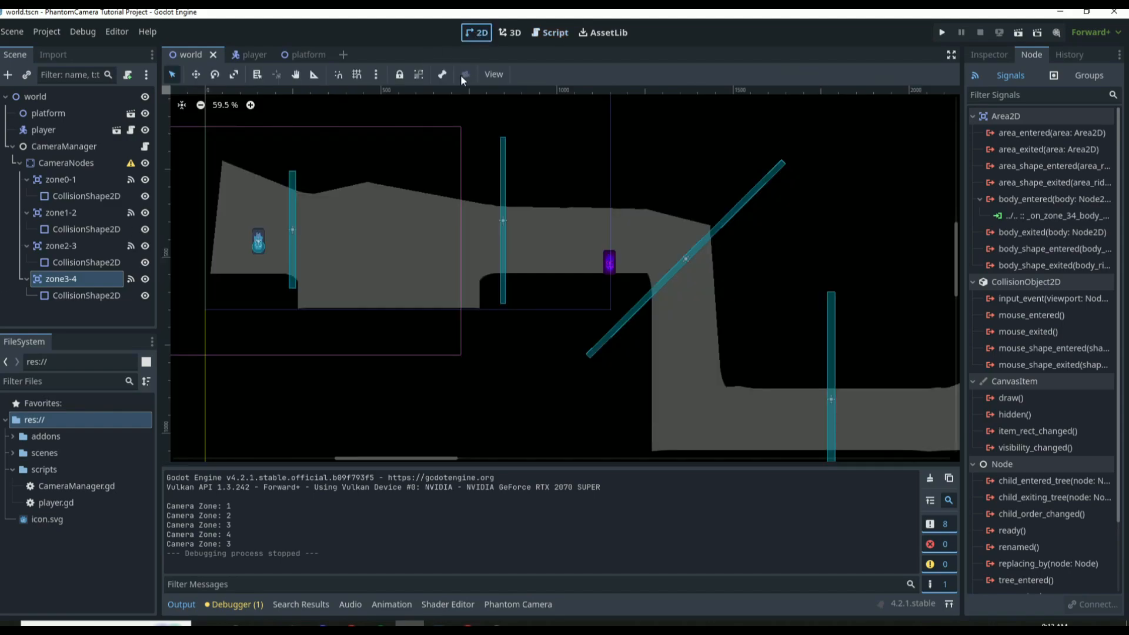
scroll(423, 300, down, 3)
scroll(295, 177, up, 3)
scroll(295, 177, down, 2)
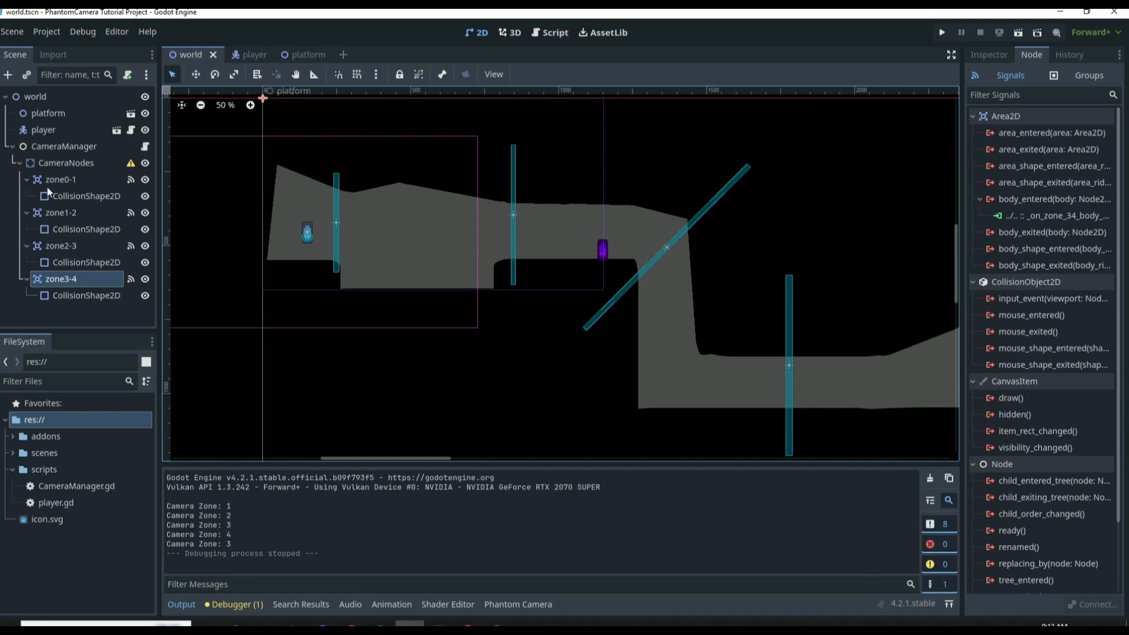
Step: Add a PhantomCamera2D node as a child of zone0-1
click(66, 186)
click(8, 74)
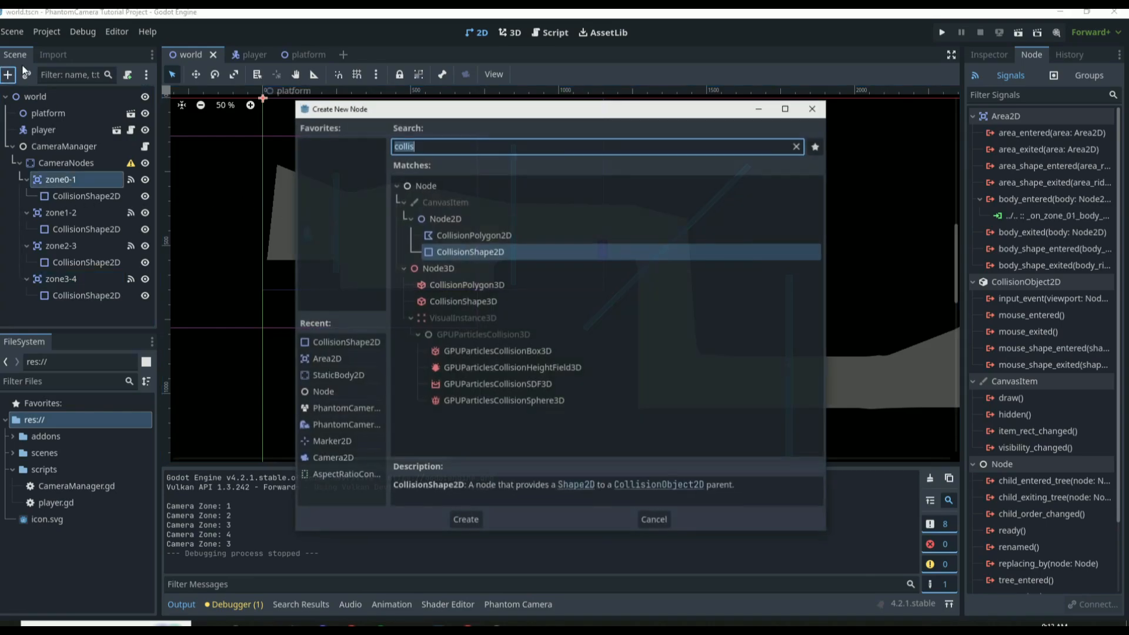
text(phantom)
key(Return)
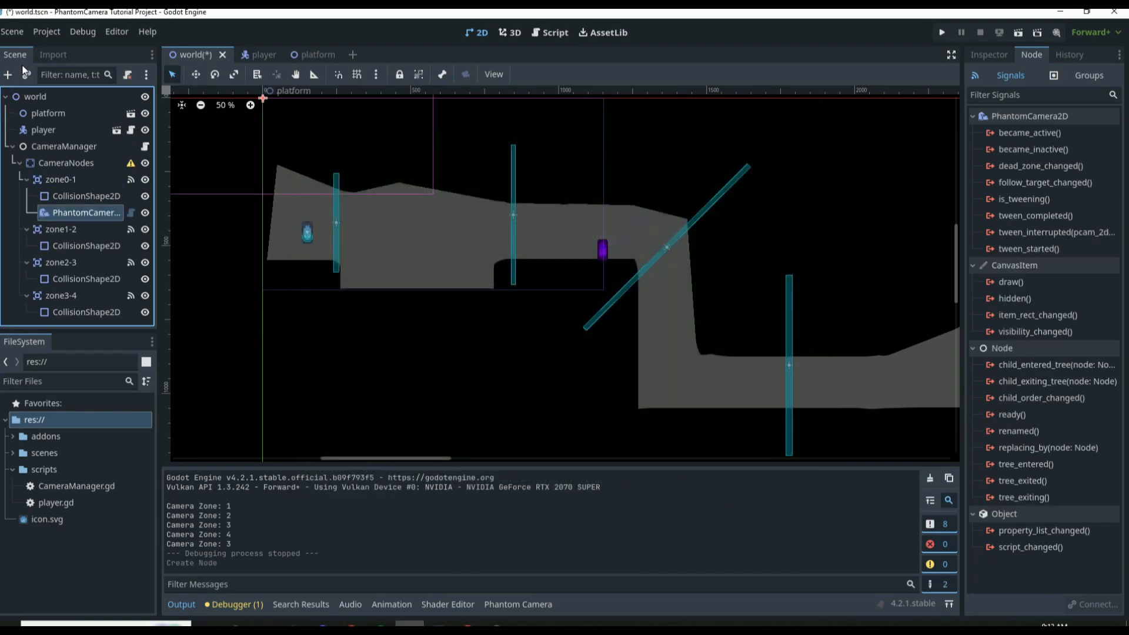
scroll(334, 290, down, 4)
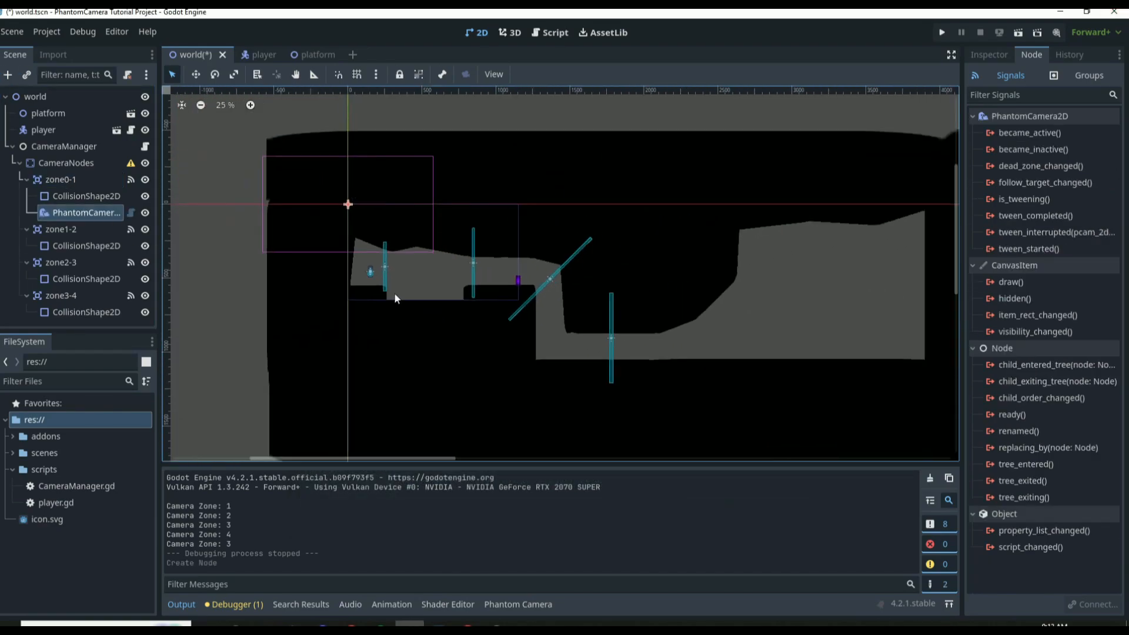
scroll(347, 214, up, 3)
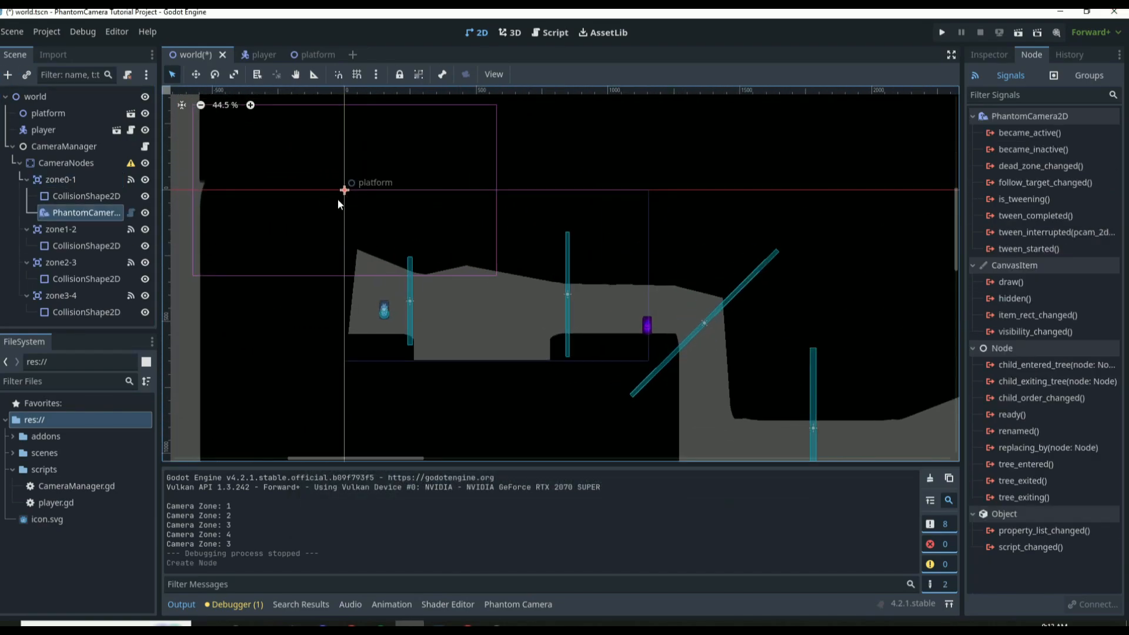
drag(344, 191, 367, 215)
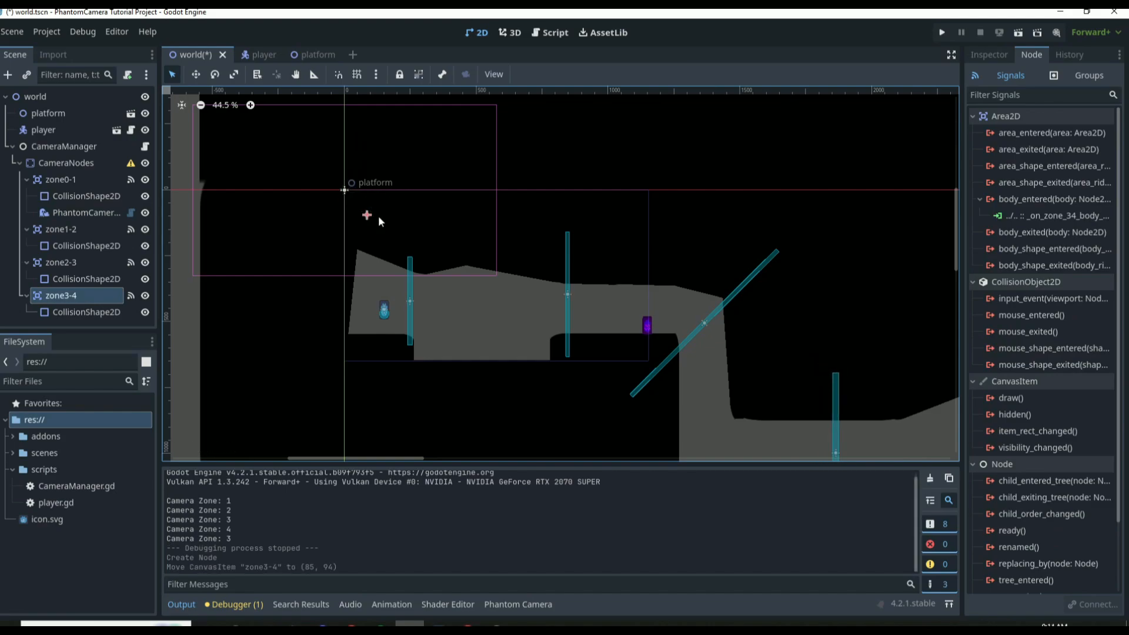
key(ctrl+z)
click(87, 217)
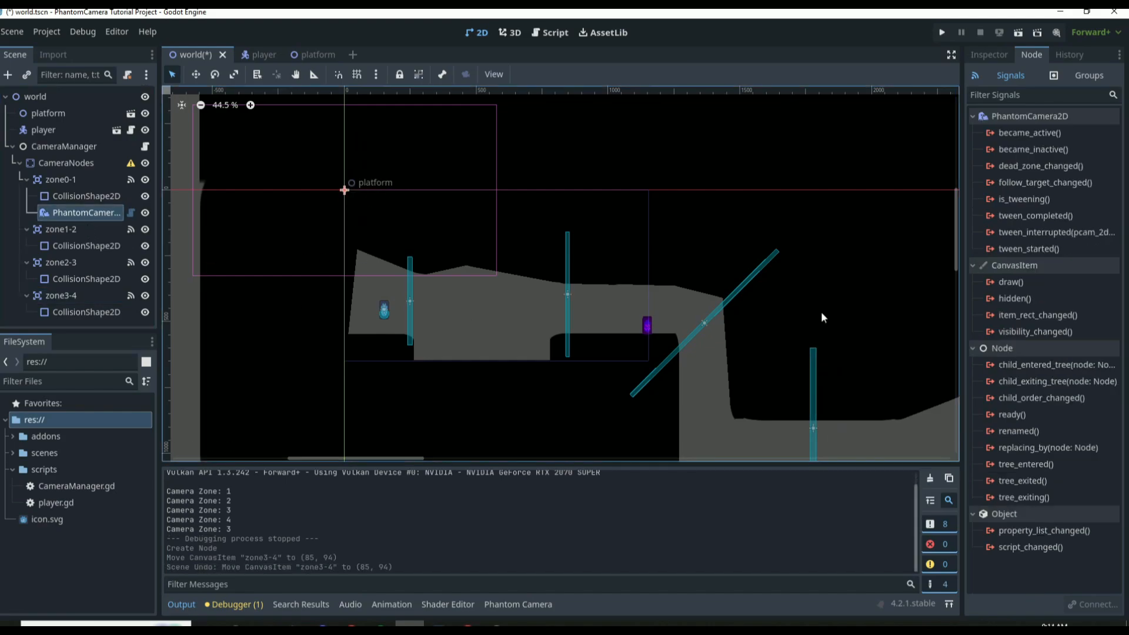
Step: Set the zone0-1 PhantomCamera2D's x position to 100 px to separate its handle from the overlapping zone origins
click(990, 54)
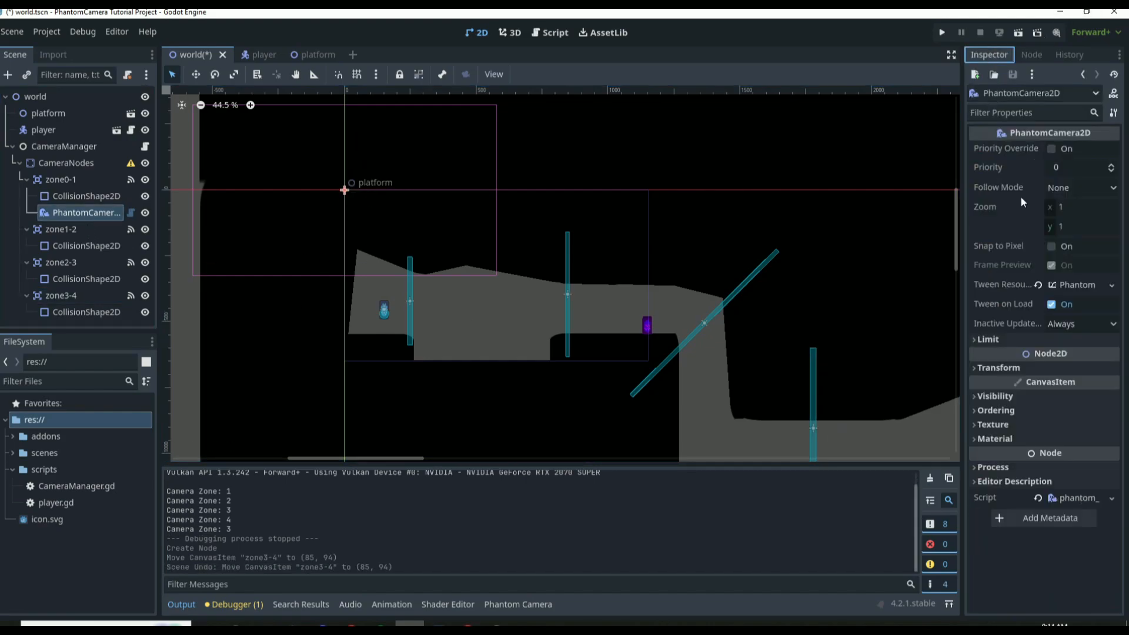
click(1012, 367)
click(1054, 386)
text(100)
key(Return)
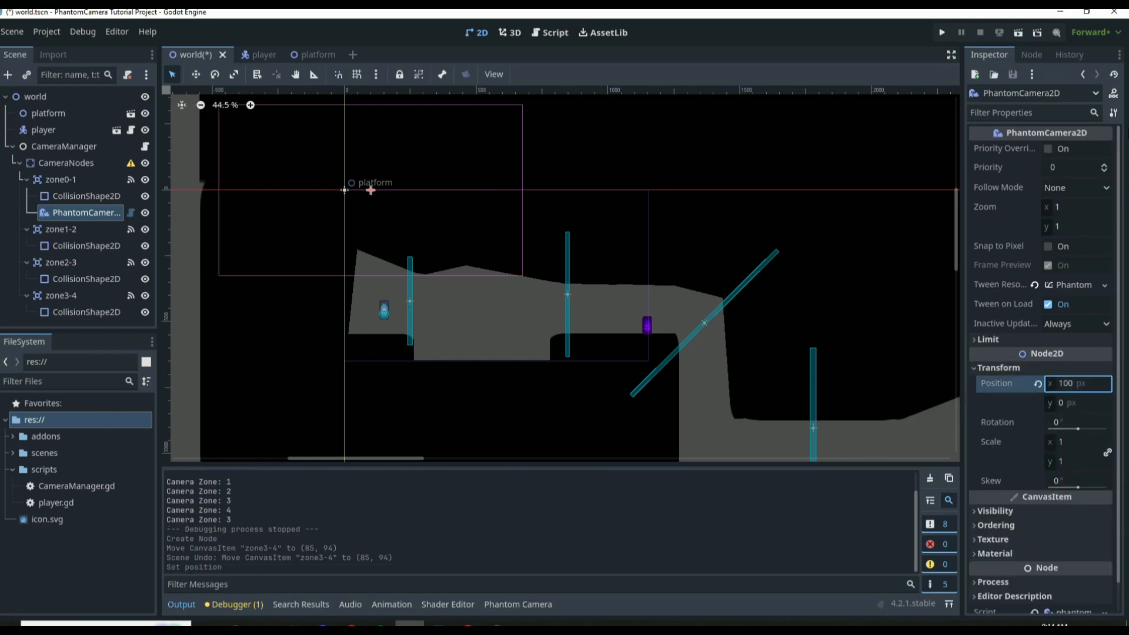
Step: Move the zone0-1 PhantomCamera2D down over the starting area, to about (216, 368)
scroll(376, 231, up, 1)
drag(369, 183, 396, 301)
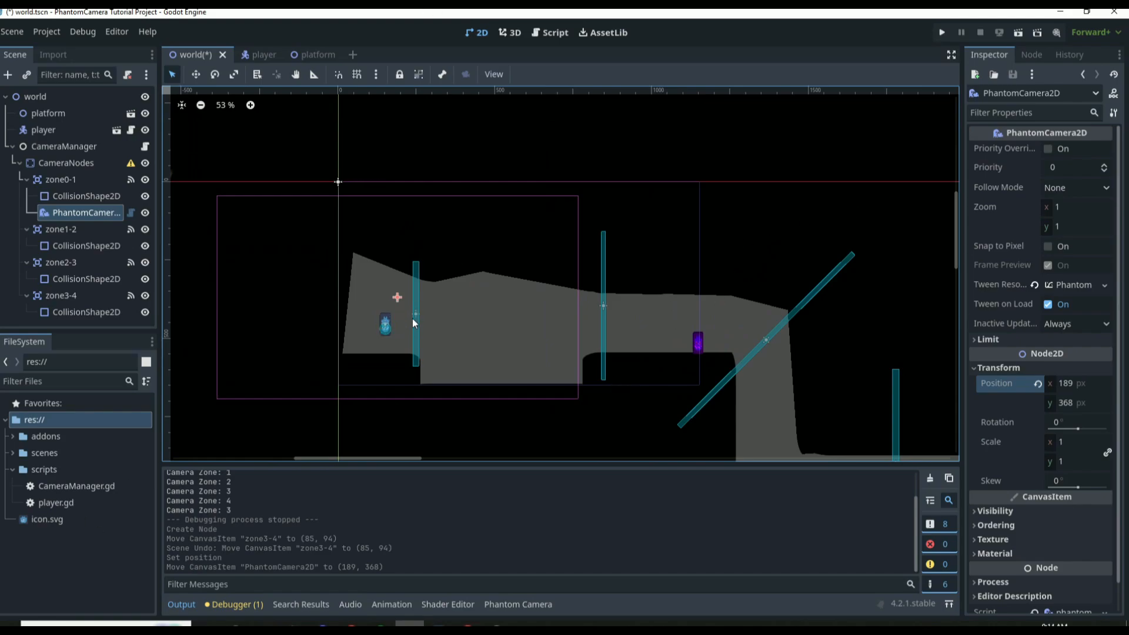
scroll(400, 302, up, 1)
mouse_move(397, 297)
mouse_down()
mouse_move(417, 305)
mouse_move(391, 290)
mouse_move(410, 293)
mouse_up()
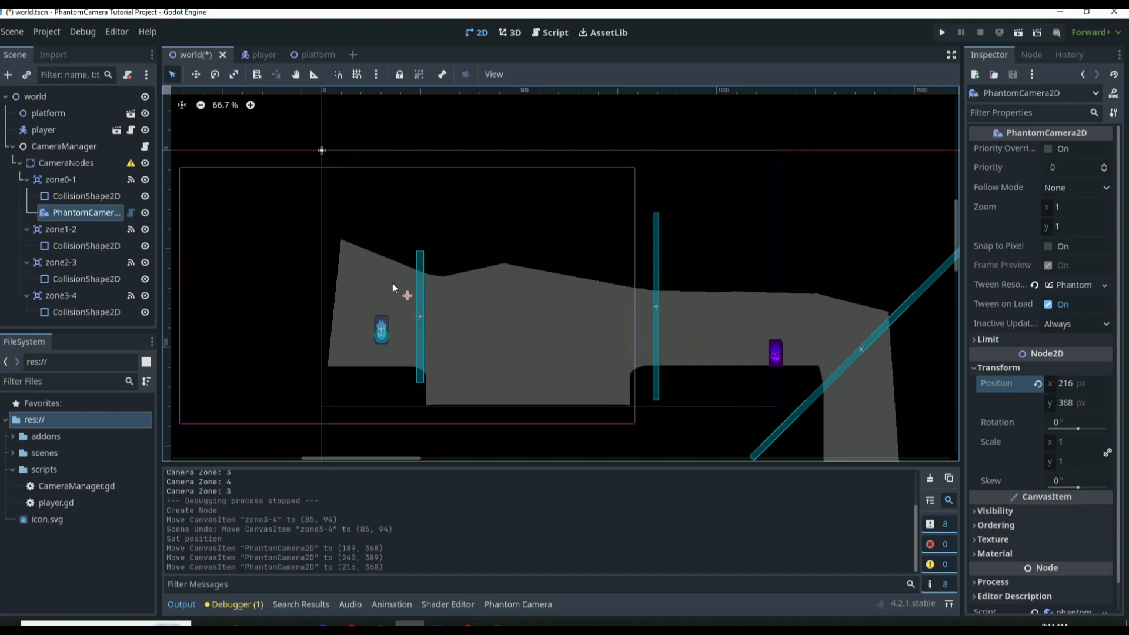
Step: Set the zone0-1 PhantomCamera2D's zoom to 1.3 on both axes
click(1083, 207)
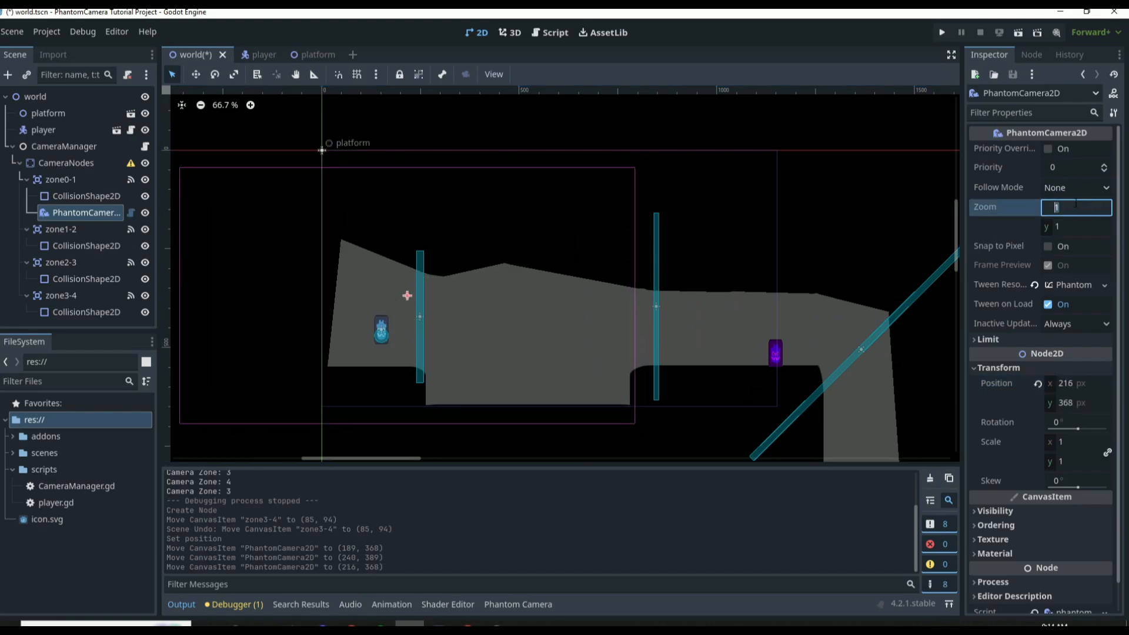
text(1.5)
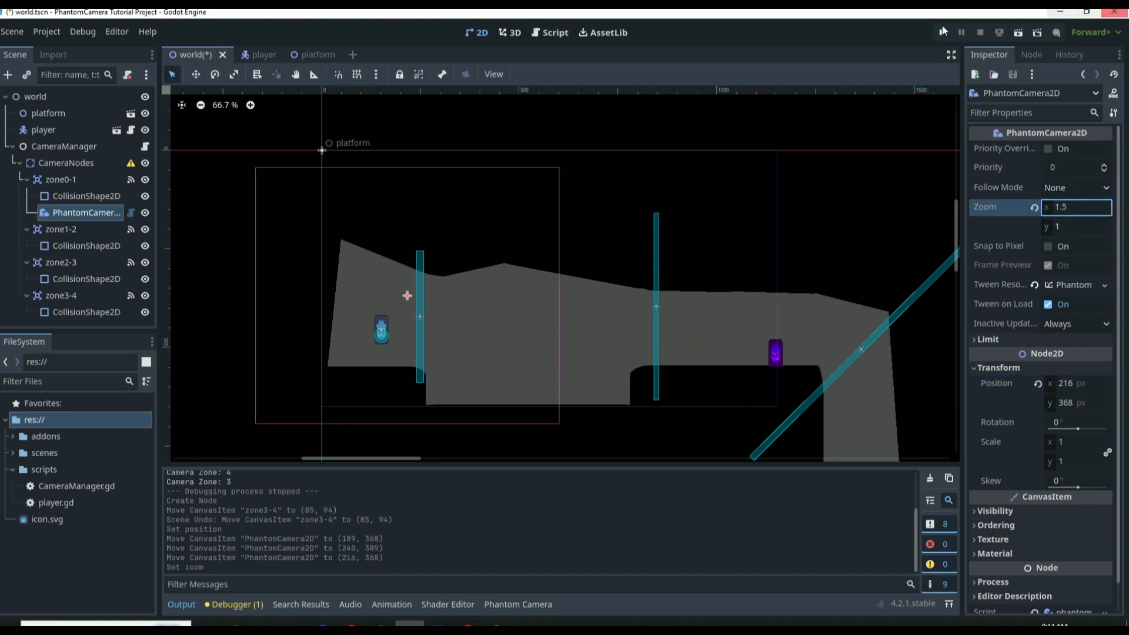
key(BackSpace)
text(3)
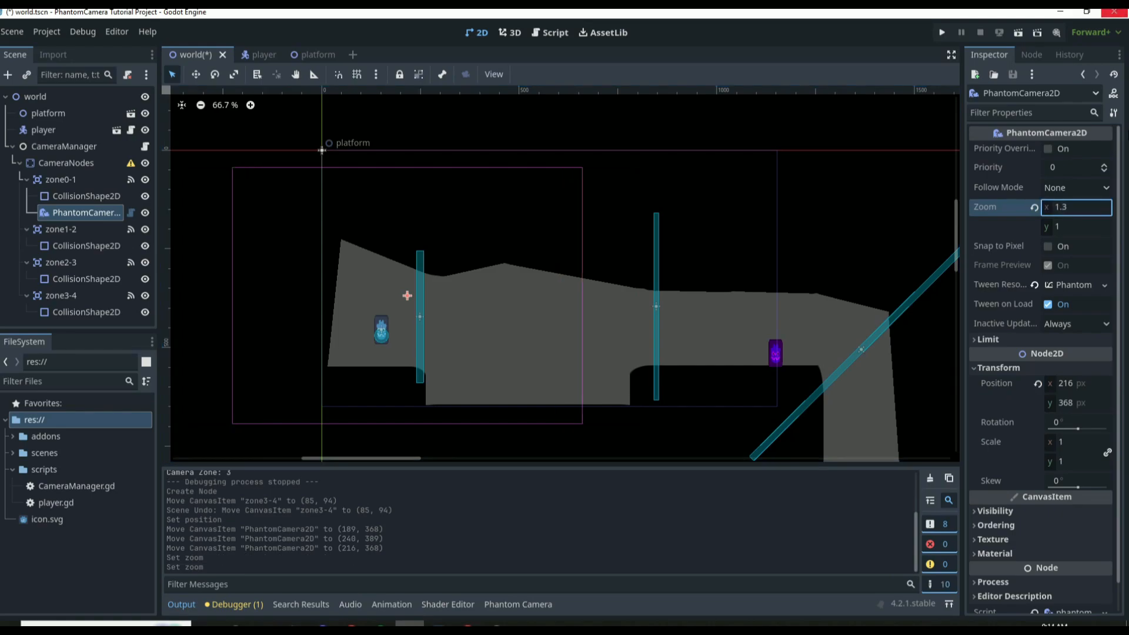
click(1090, 228)
text(1.3)
key(Return)
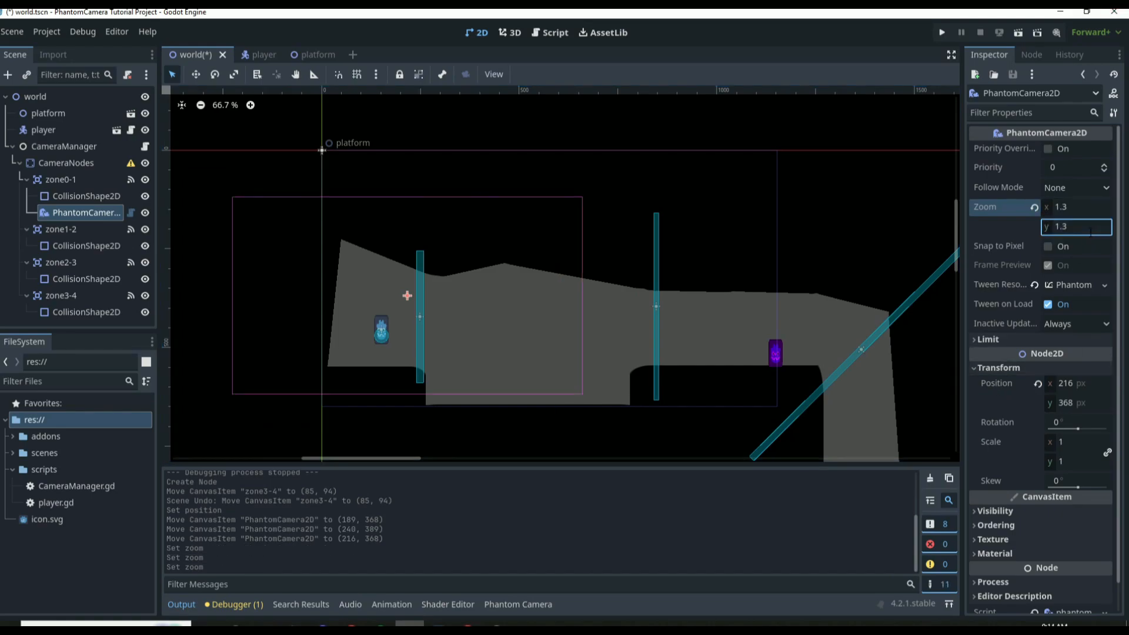
Step: Set the zone0-1 PhantomCamera2D's zoom to 1.5 on both axes and reposition it to about (336, 402), framing the starting room
scroll(390, 291, up, 2)
drag(417, 298, 467, 296)
click(1078, 206)
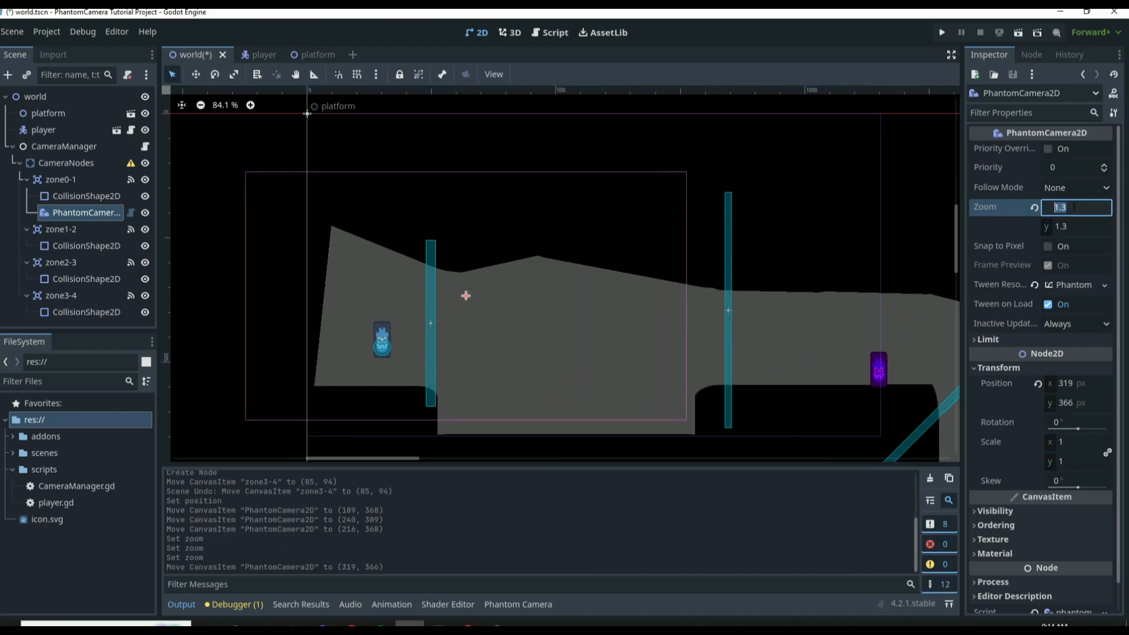
text(1.5)
key(Return)
click(1070, 234)
text(1.5)
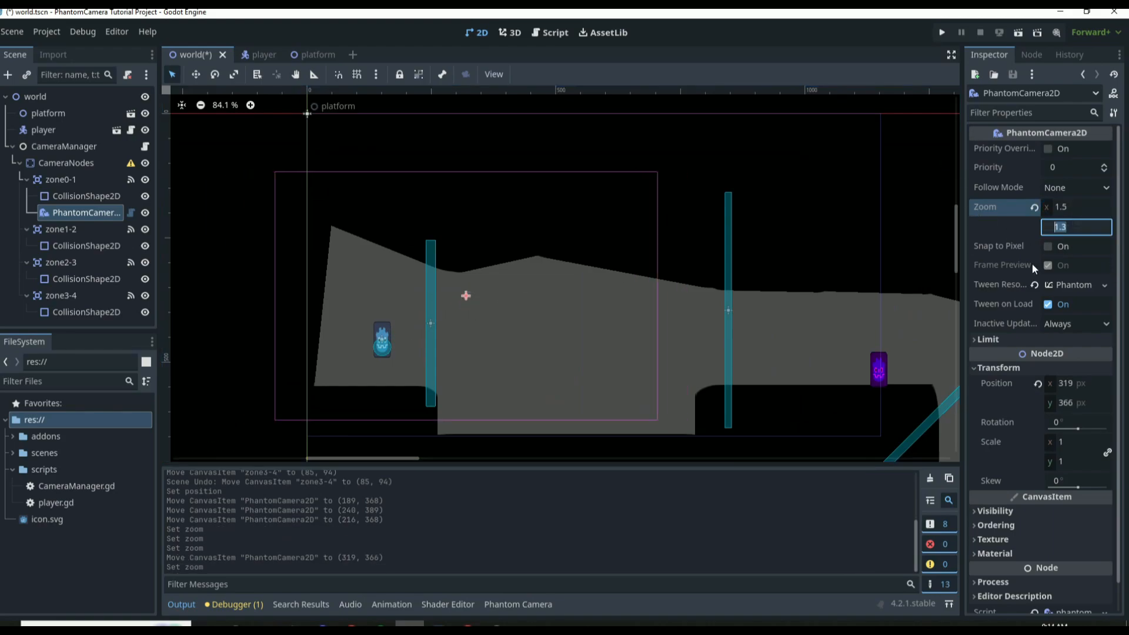
key(Return)
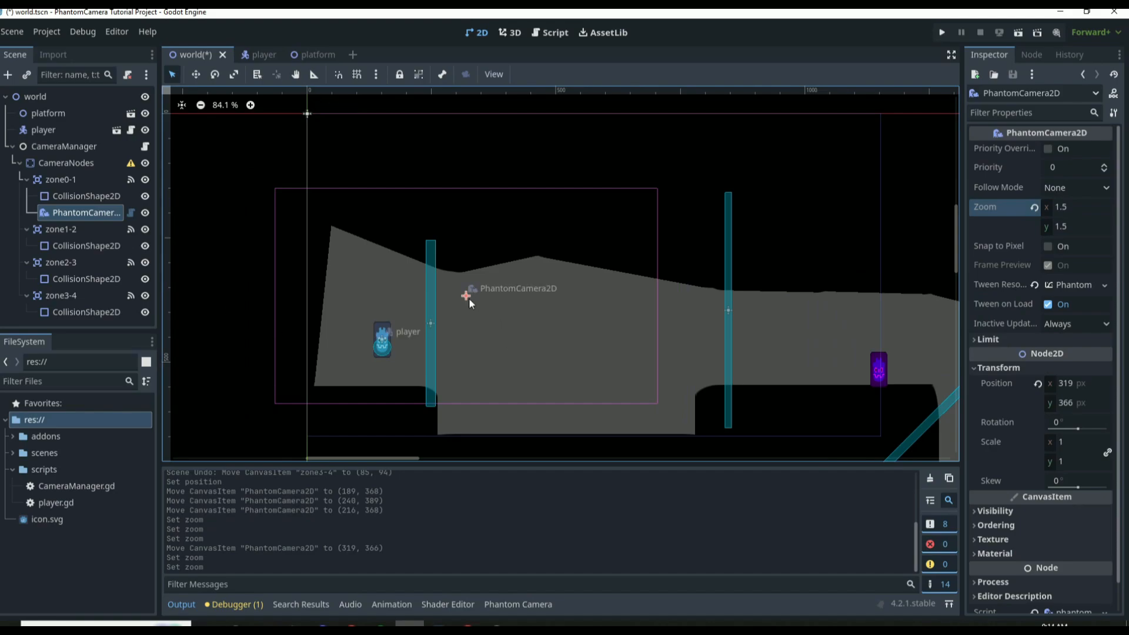
drag(466, 297, 476, 310)
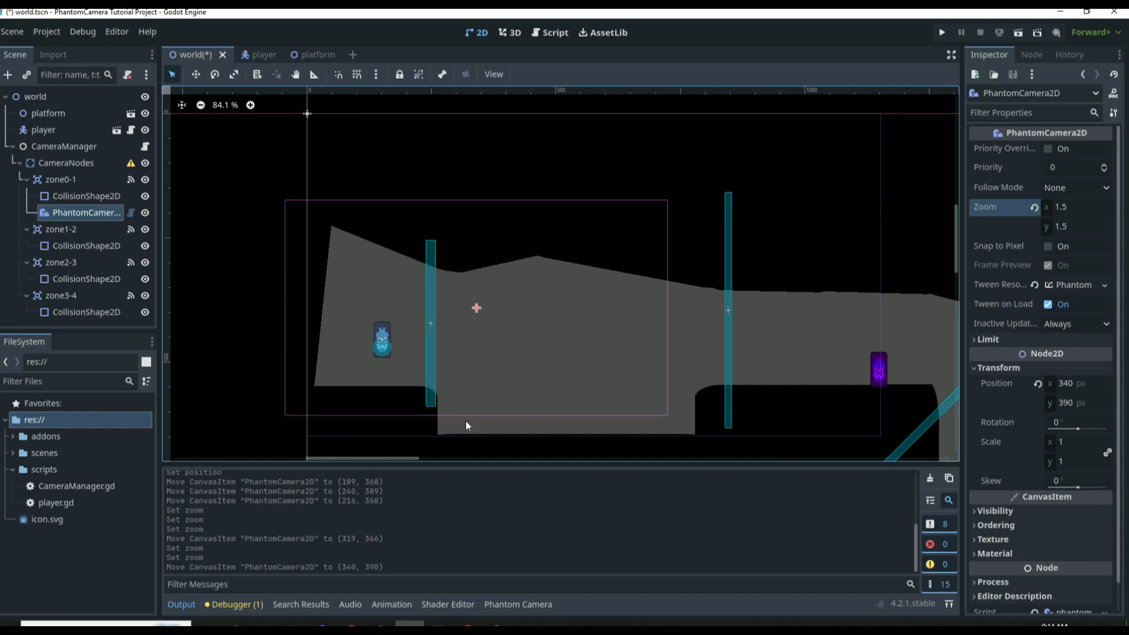
drag(479, 308, 477, 314)
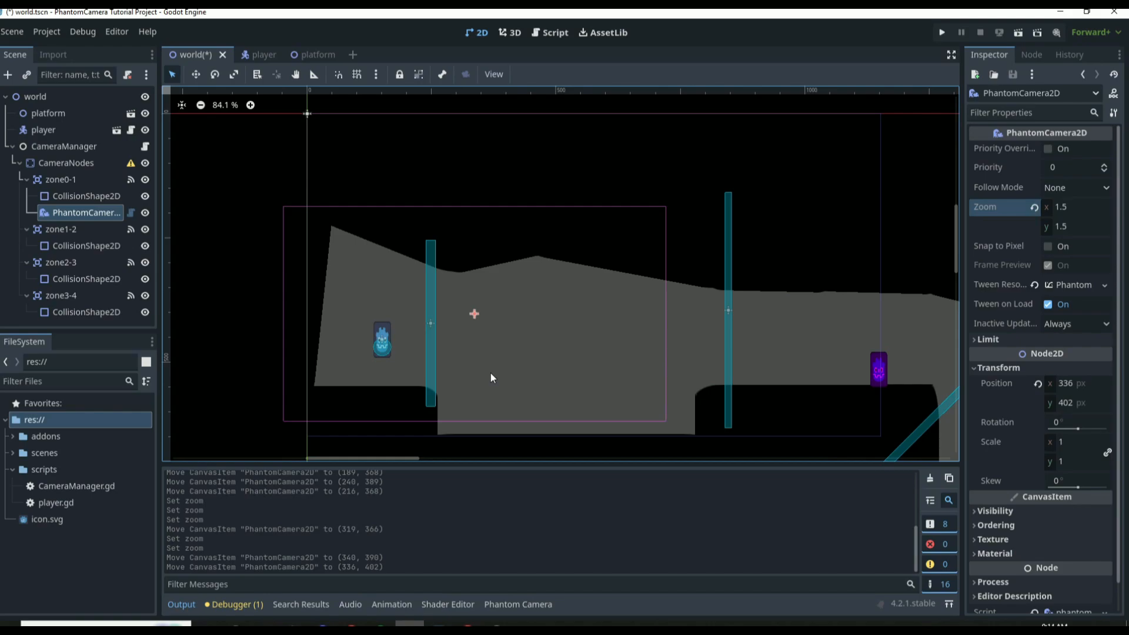
Step: Run the project twice to check the camera's framing and opening tween, moving the player right through zone0-1, and close the game
key(F5)
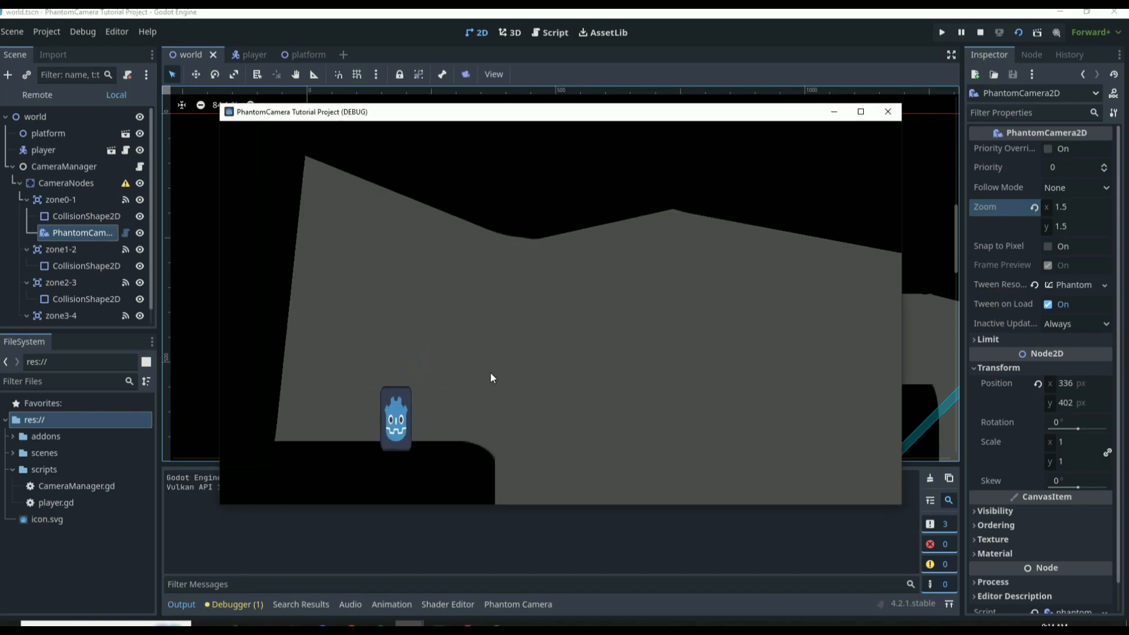
key(Right)
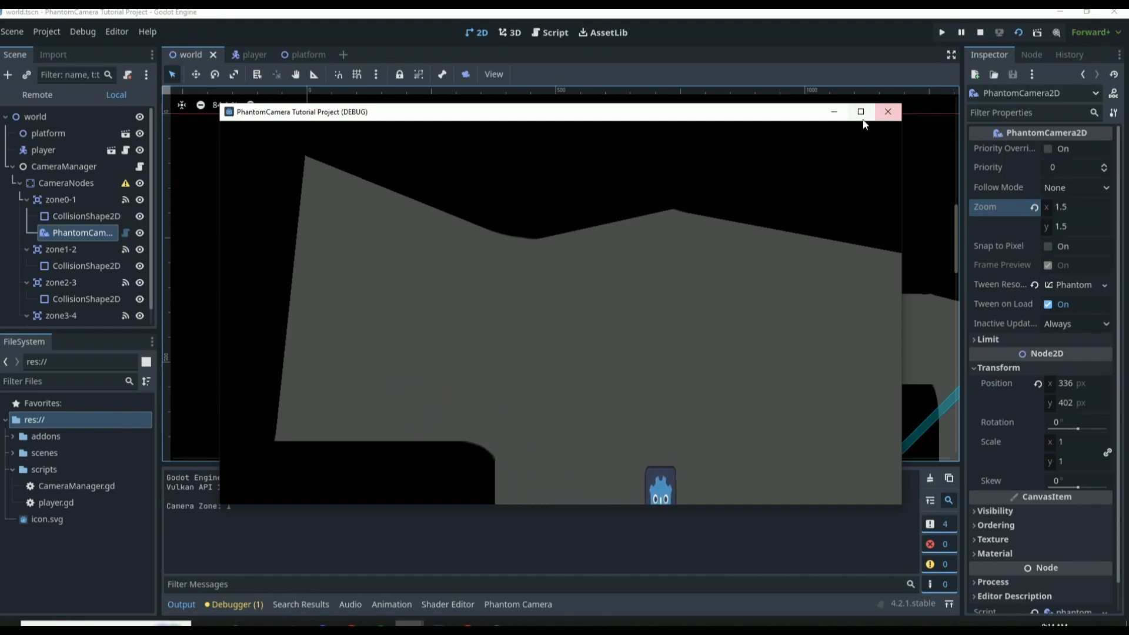
click(887, 111)
key(F5)
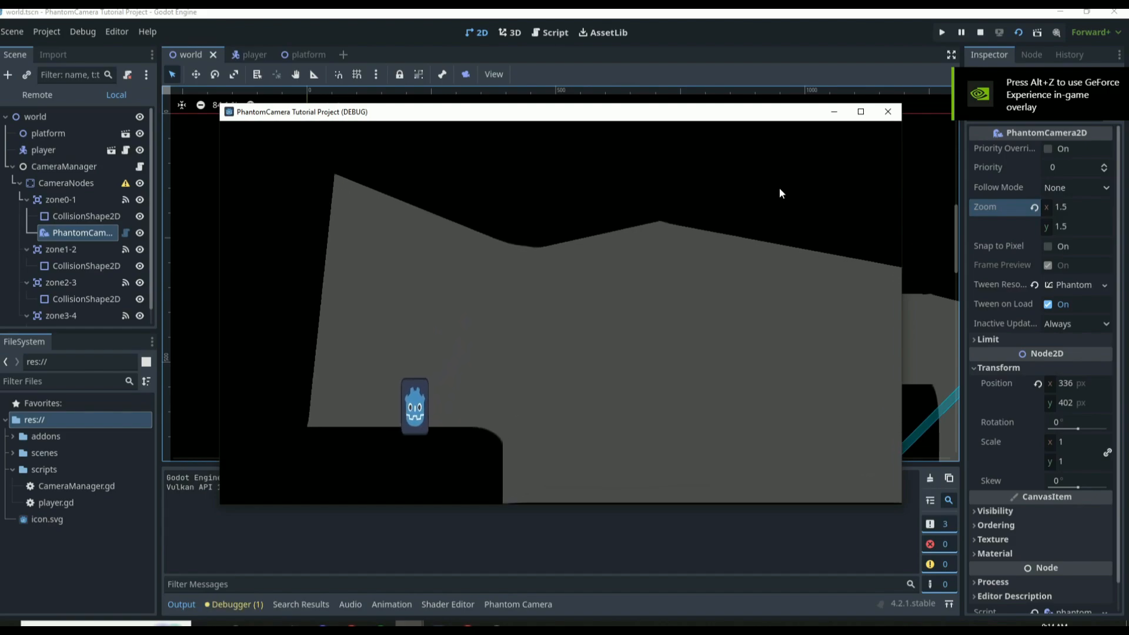
click(887, 111)
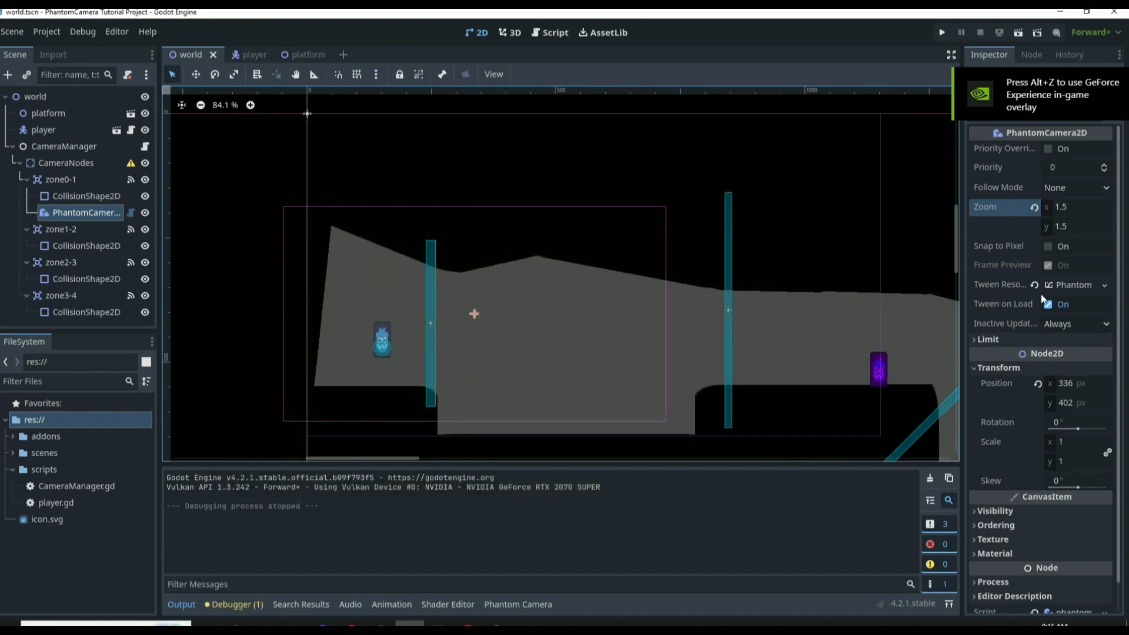
Step: Turn off Tween on Load for the camera, run the project to compare the opening view, and turn the option back on
click(1053, 304)
key(F5)
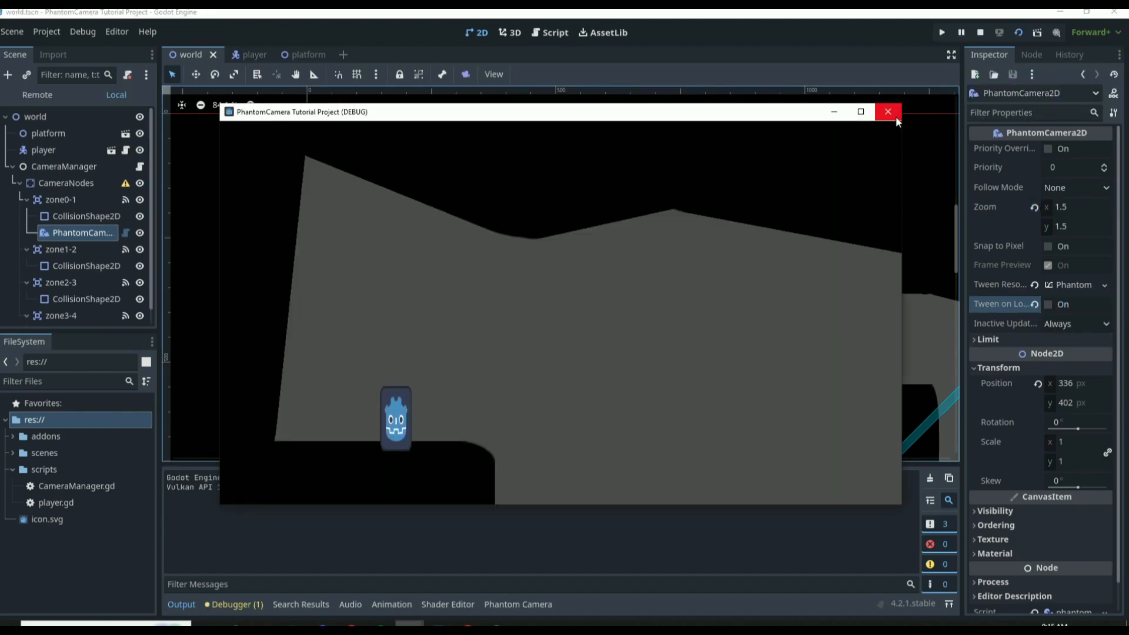
click(888, 111)
click(1049, 305)
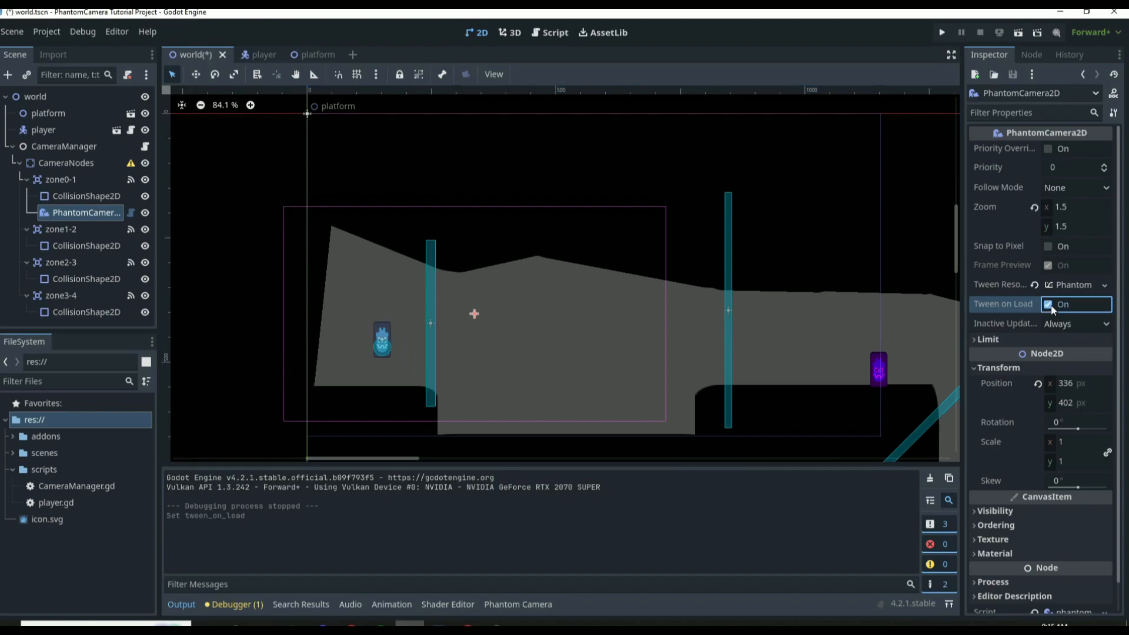
Step: Set the duration in the camera's tween resource to 0.5 and save the scene
click(1105, 285)
click(1049, 305)
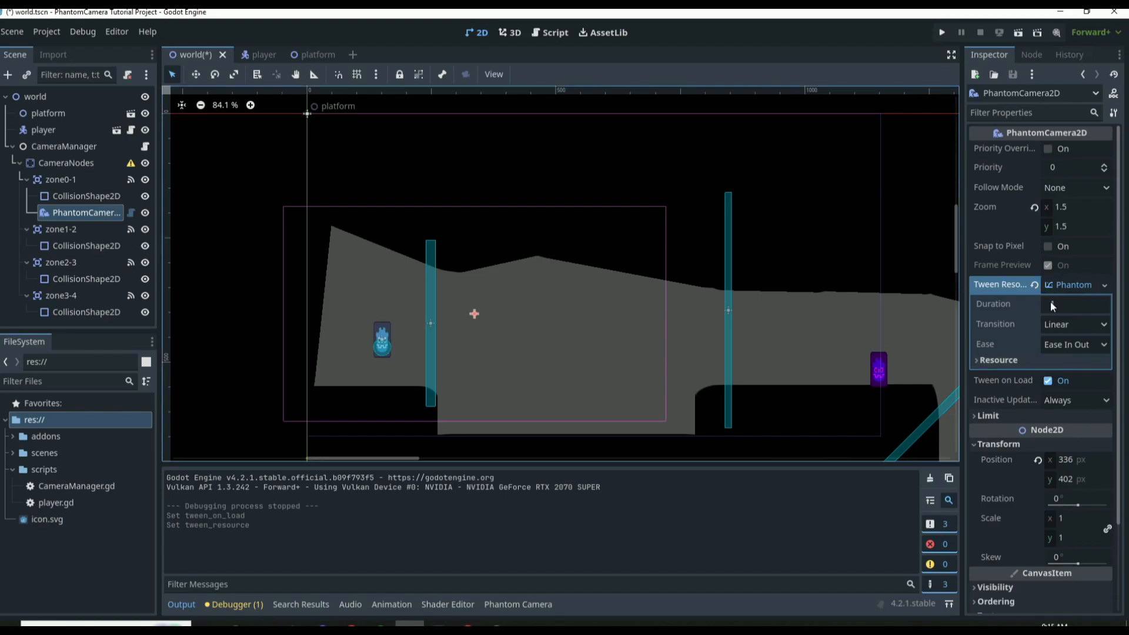
click(1077, 310)
text(0.5)
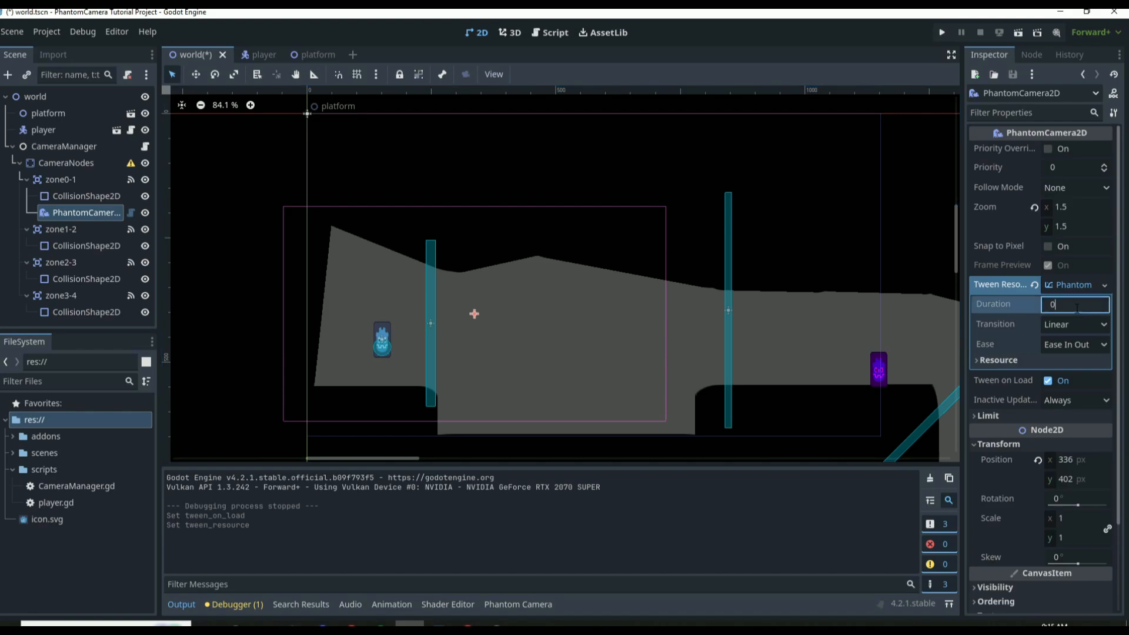
key(Return)
key(ctrl+s)
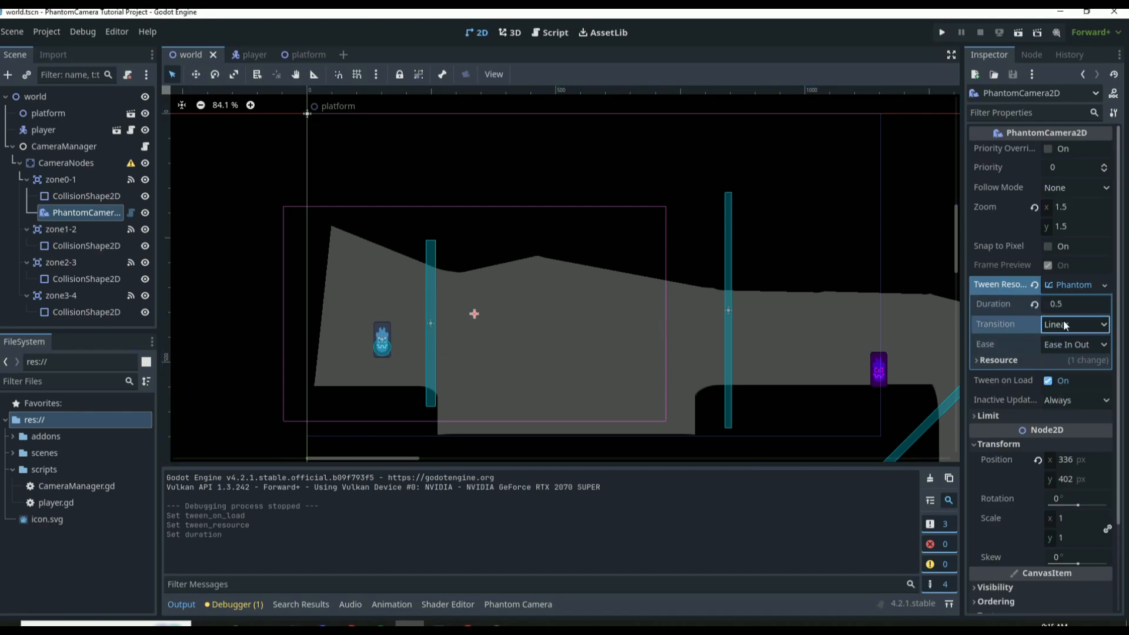
Step: Look through the tween transition types, keep Linear, and set the tween's ease to Ease In
click(1063, 322)
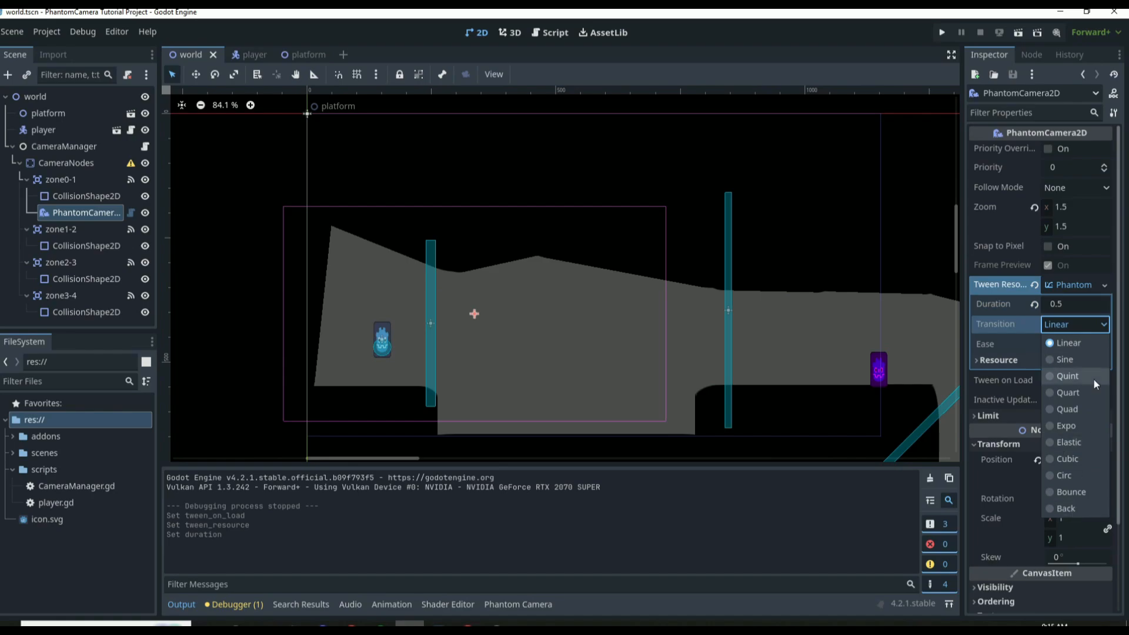
click(1019, 350)
click(1060, 345)
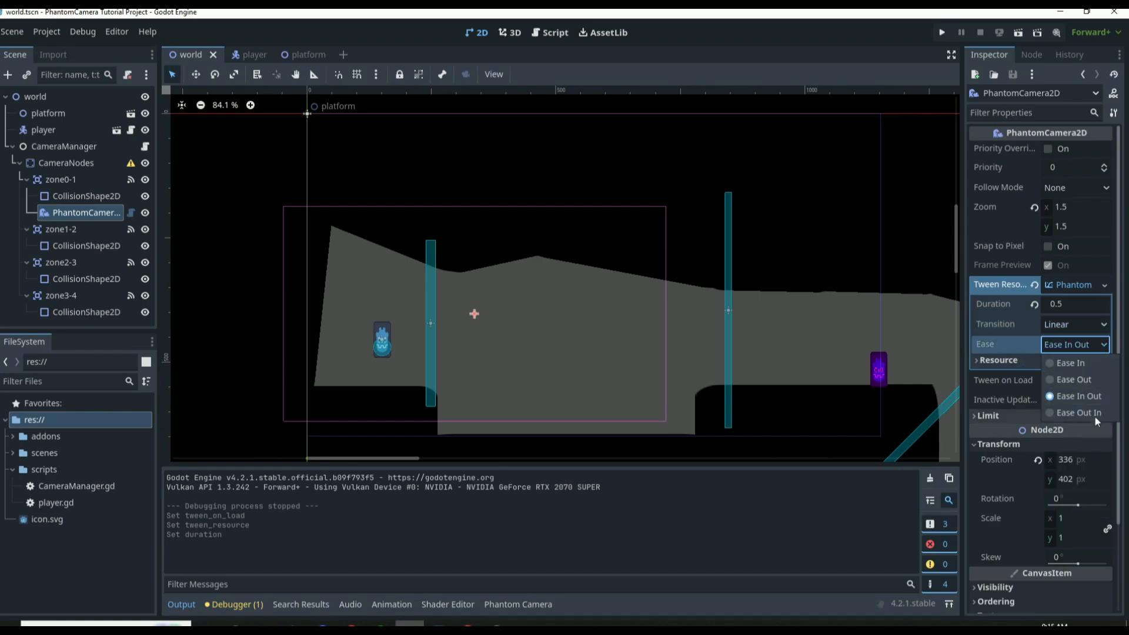
click(1074, 363)
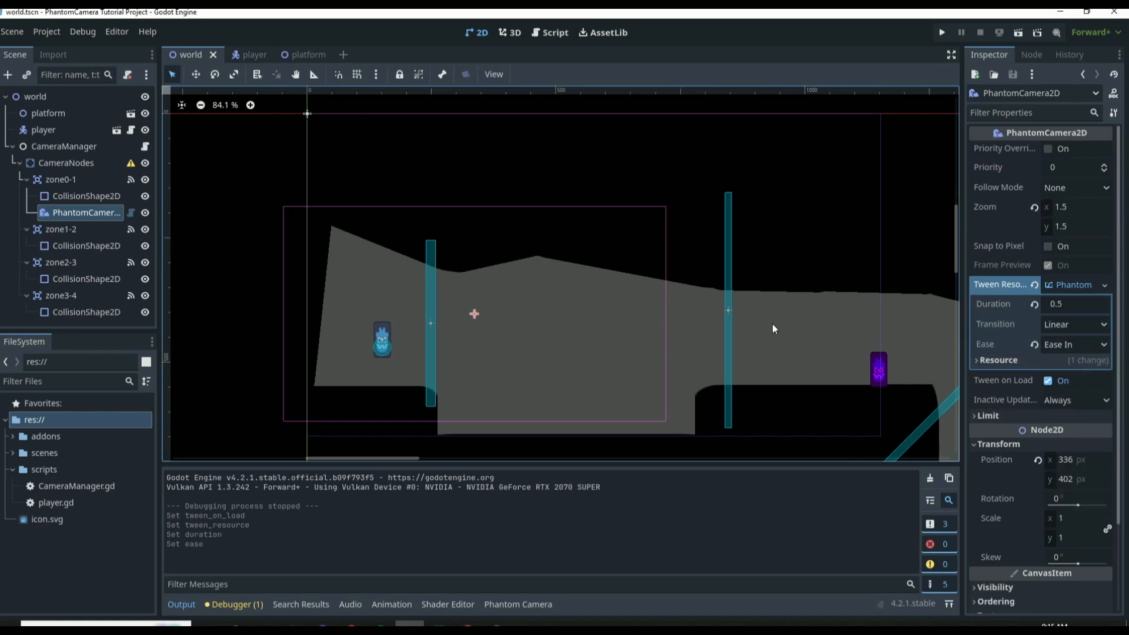
Step: Run the project to check the camera tween at startup, close the game, and save the scene with the tween duration kept at 0.5
key(F5)
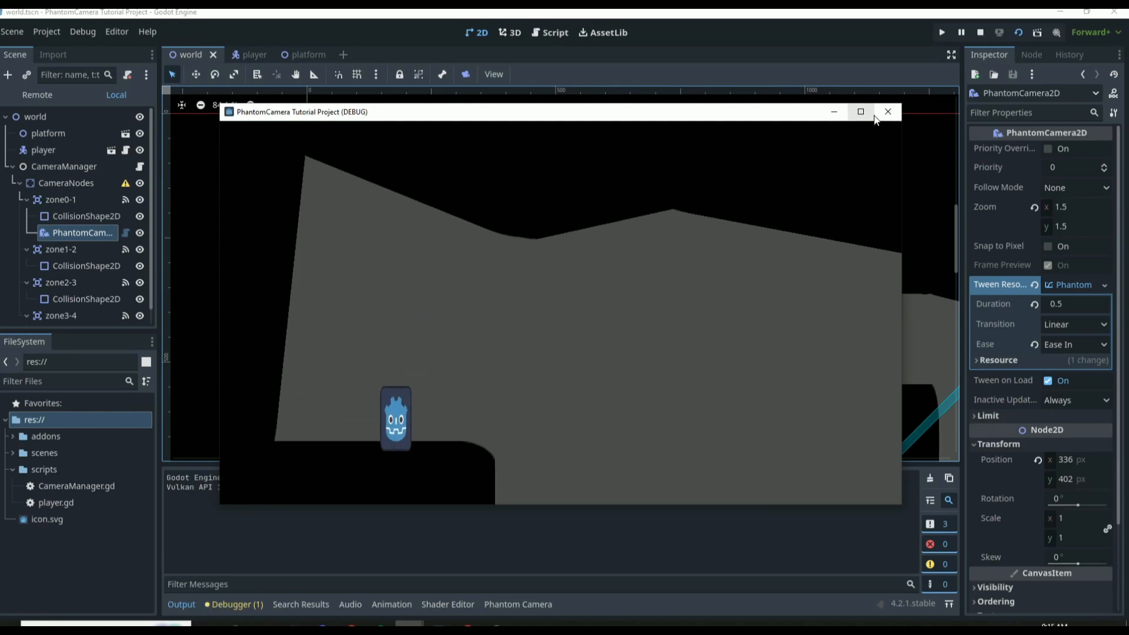
click(871, 114)
click(1115, 12)
click(1075, 304)
click(1075, 304)
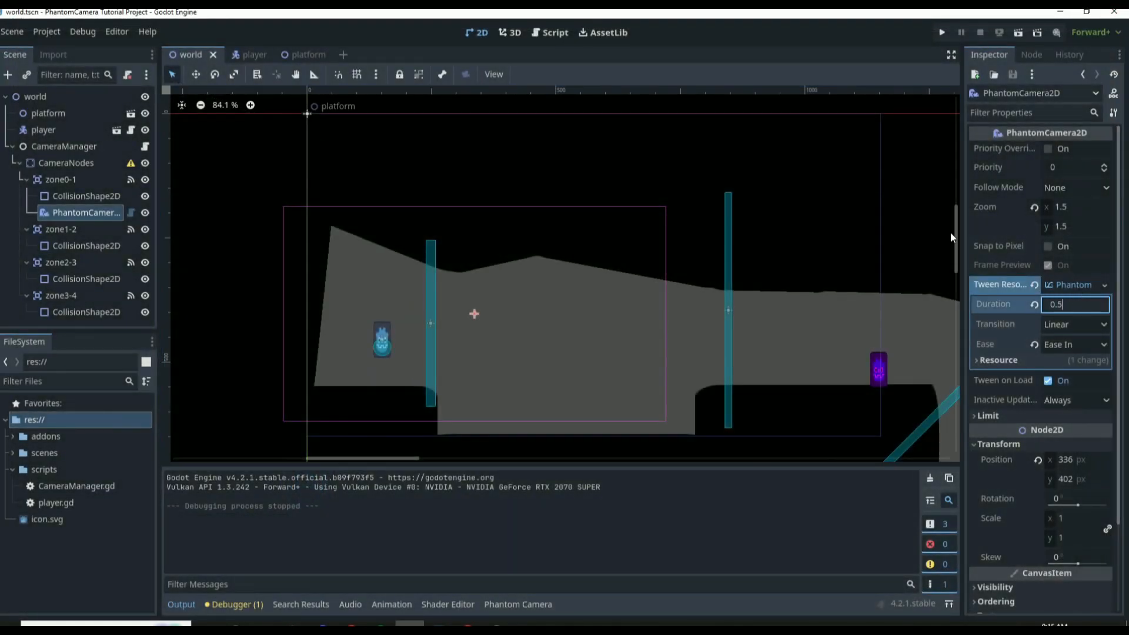
key(ctrl+s)
click(567, 155)
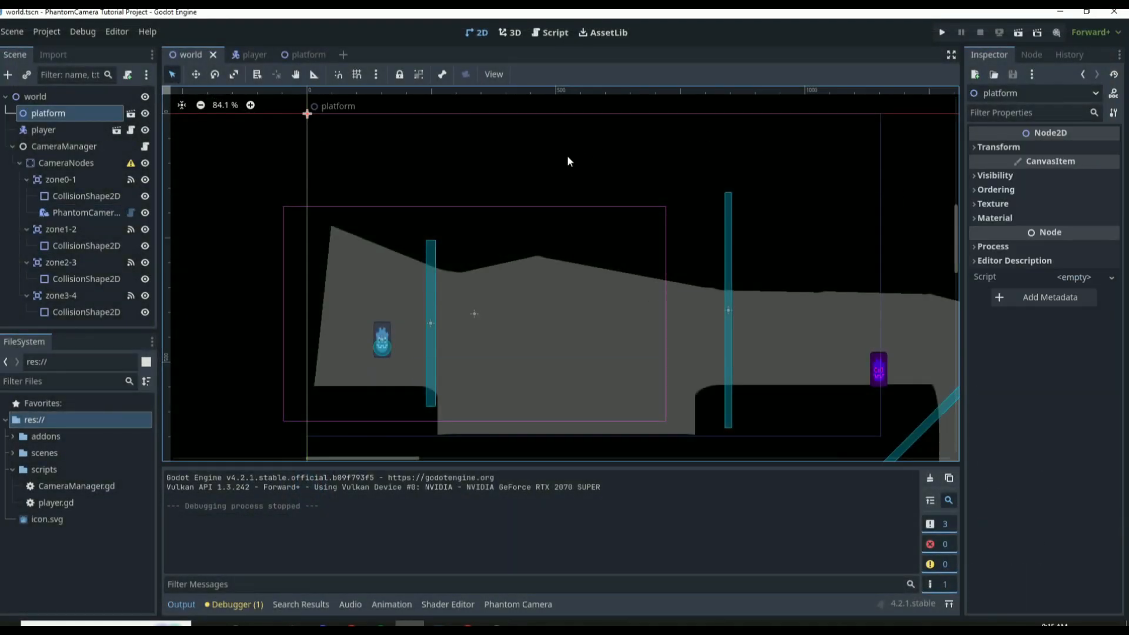
scroll(566, 262, down, 3)
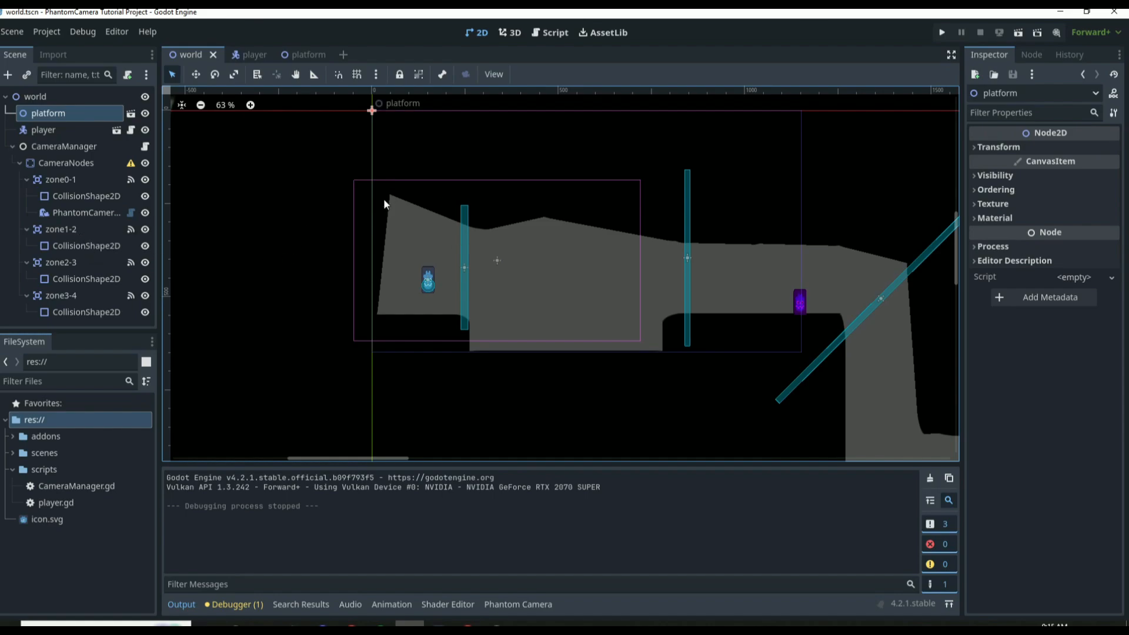
Step: Run the scene, walk and jump the player around the first zone, cross into the next zone, and close the game
key(F6)
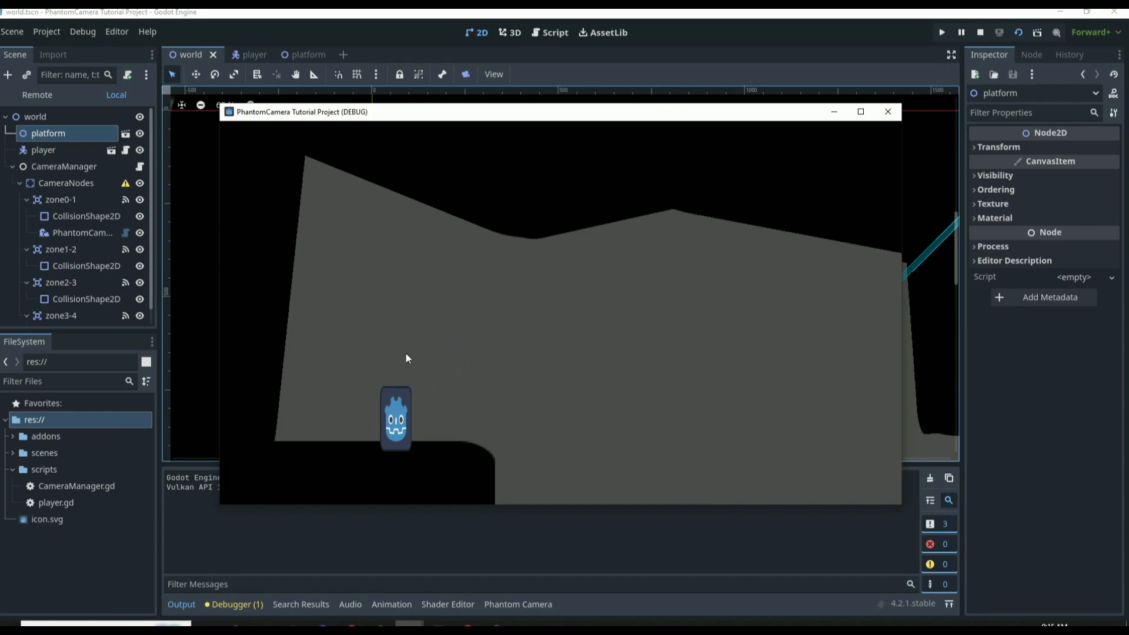
key(Left)
key(Right)
key(Left)
key(Right)
key(Left)
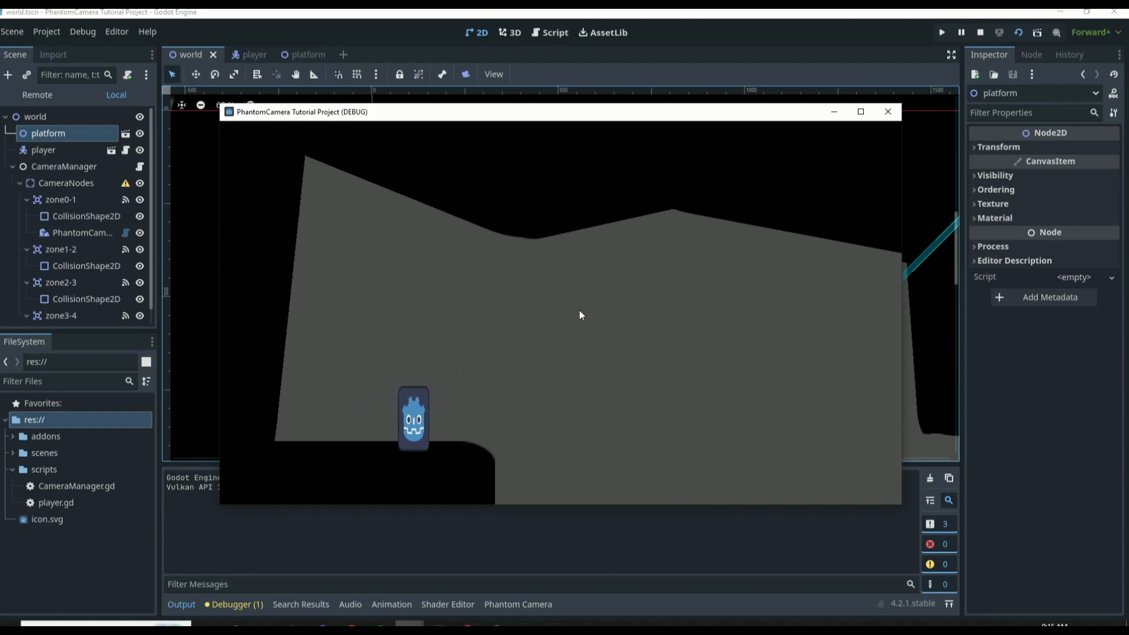
key(Right)
key(Left)
key(Right)
key(Left)
key(Right)
key(Left)
key(space)
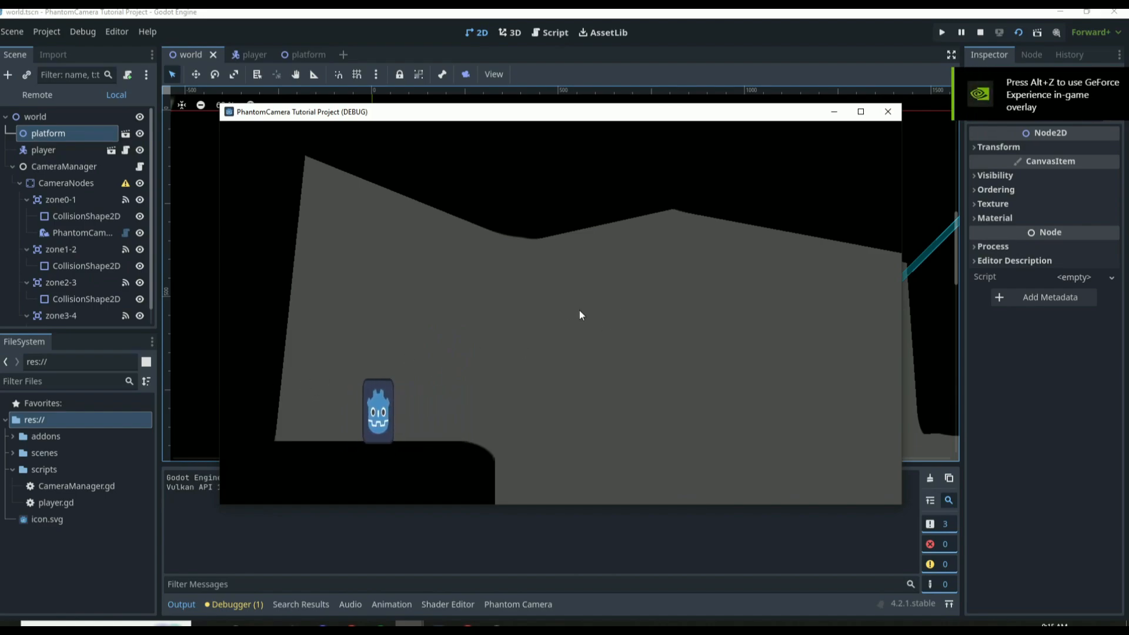
key(Right)
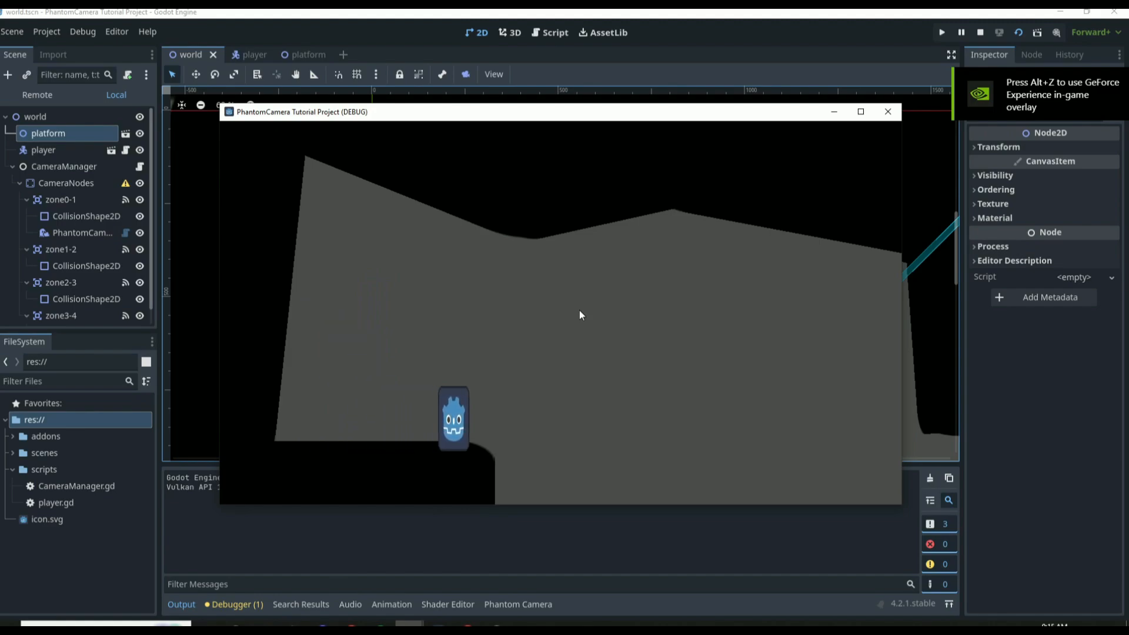
key(Right)
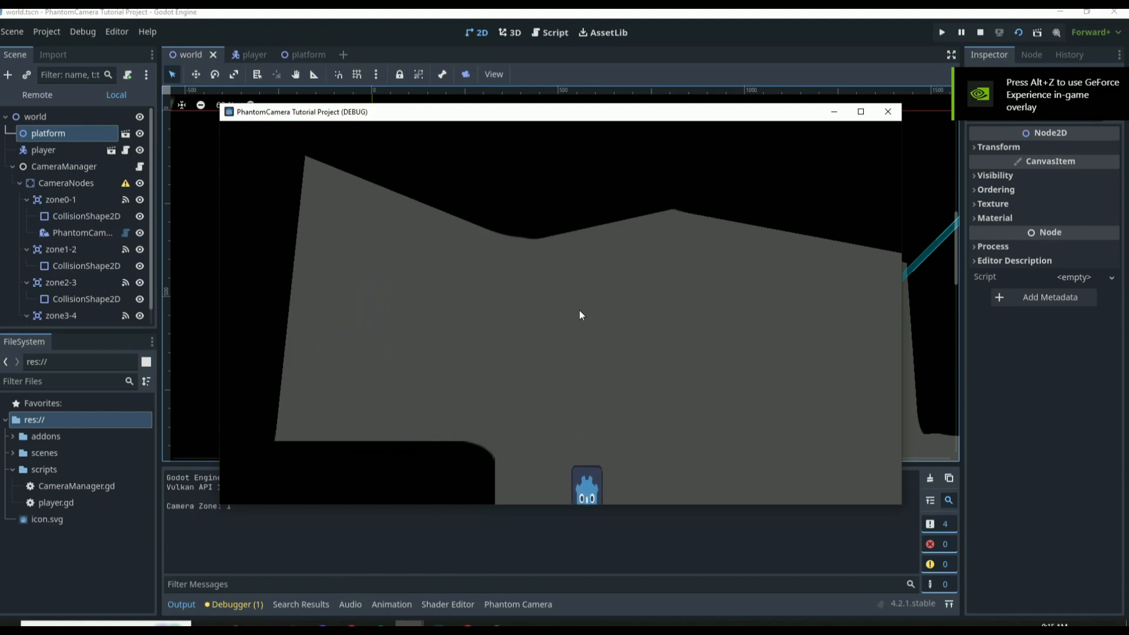
click(888, 111)
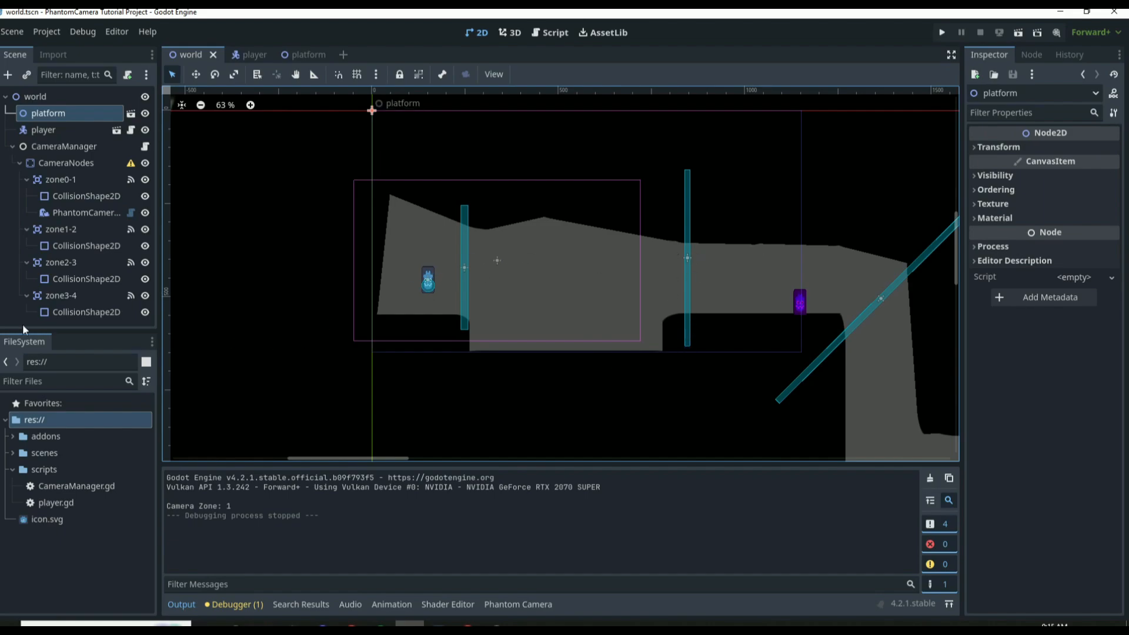
Step: Add a PhantomCamera2D node as a child of zone1-2
click(59, 230)
click(8, 75)
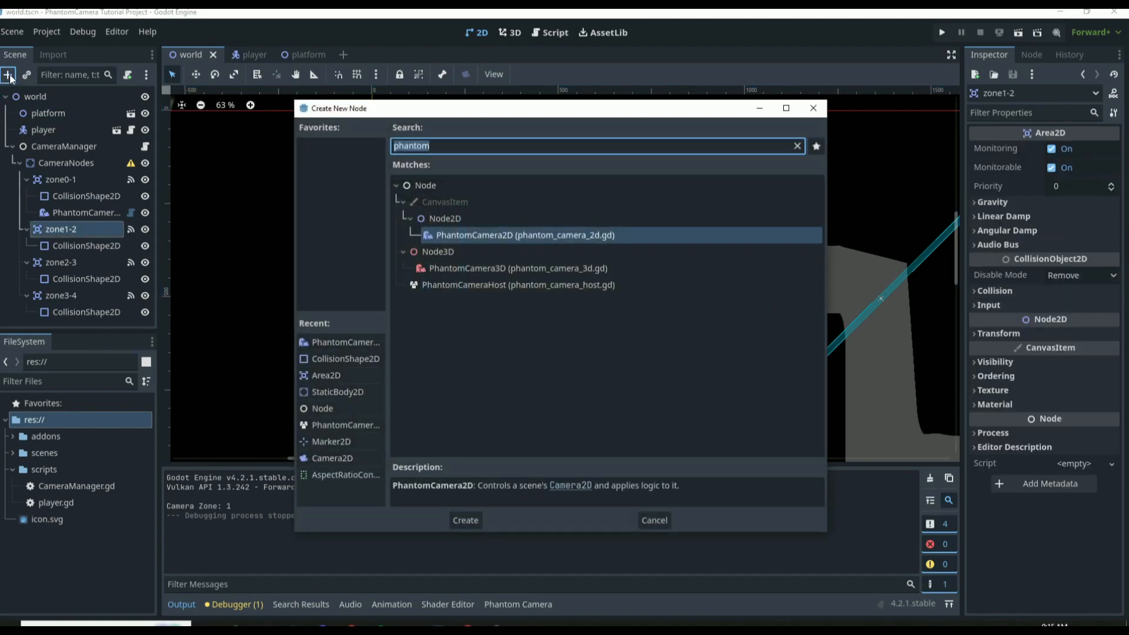
text(phantom)
key(Return)
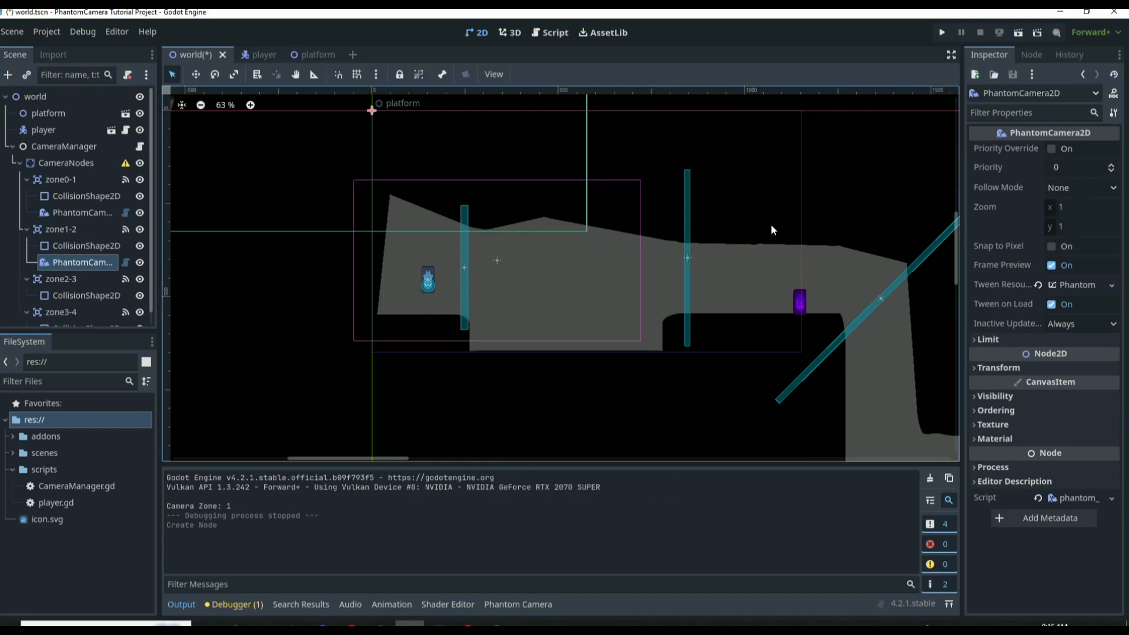
Step: Set the new camera's x position to 1000, then move it to about (563, 417), between the zone0-1 and zone1-2 areas
click(1000, 367)
click(1079, 383)
text(1000)
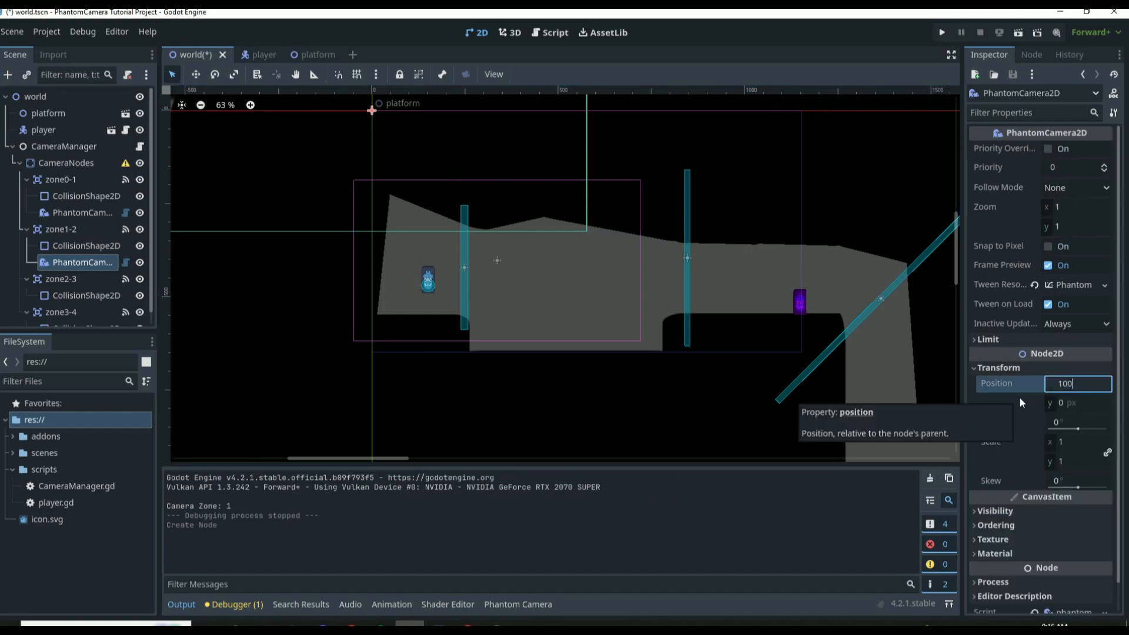
key(Return)
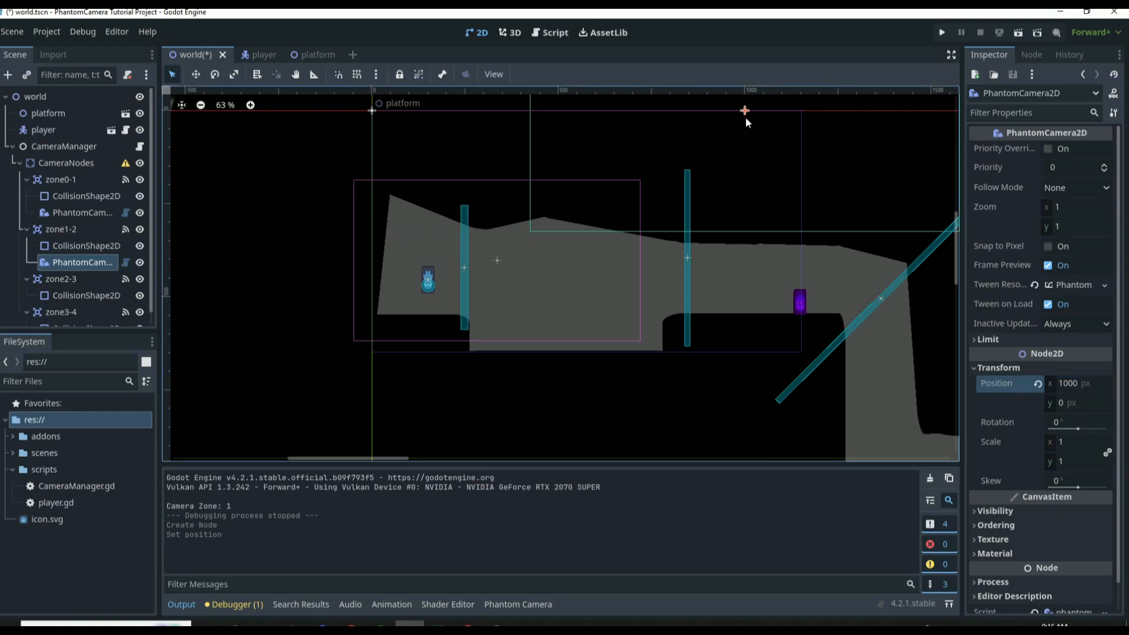
drag(746, 118, 681, 200)
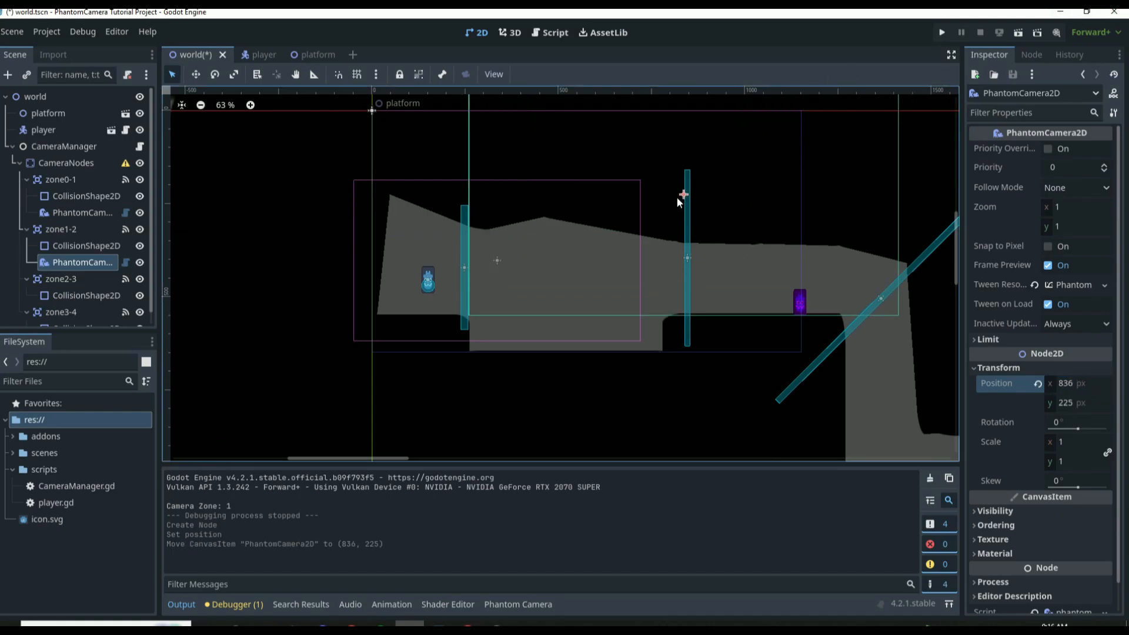
drag(683, 199, 582, 268)
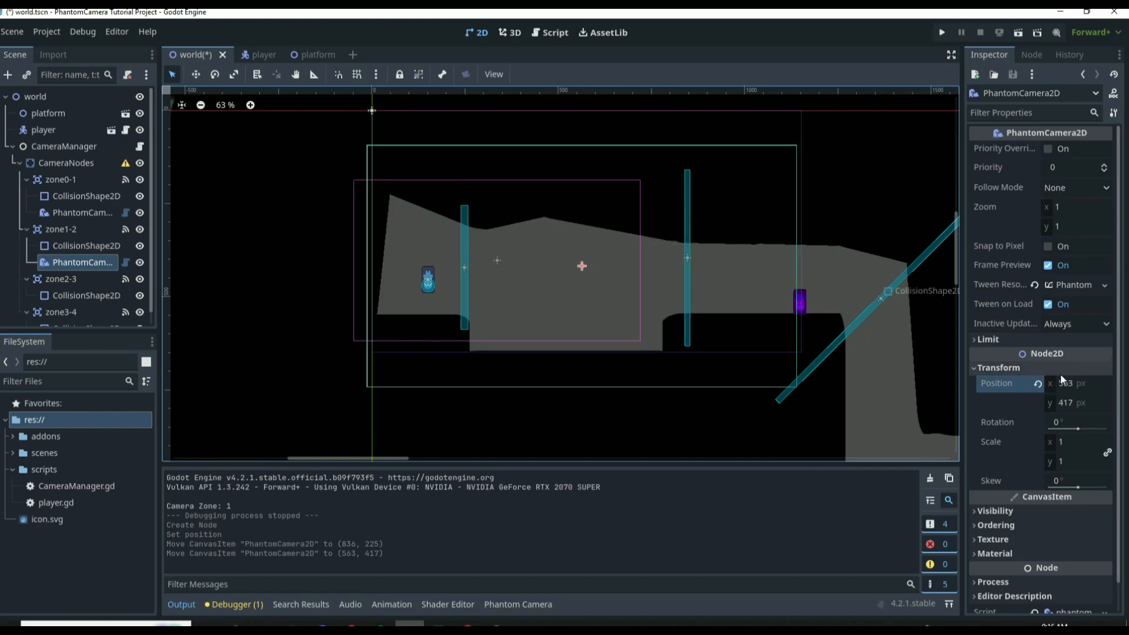
Step: Try a zoom of 2 on both axes for the zone1-2 camera
click(1067, 209)
text(2)
key(Return)
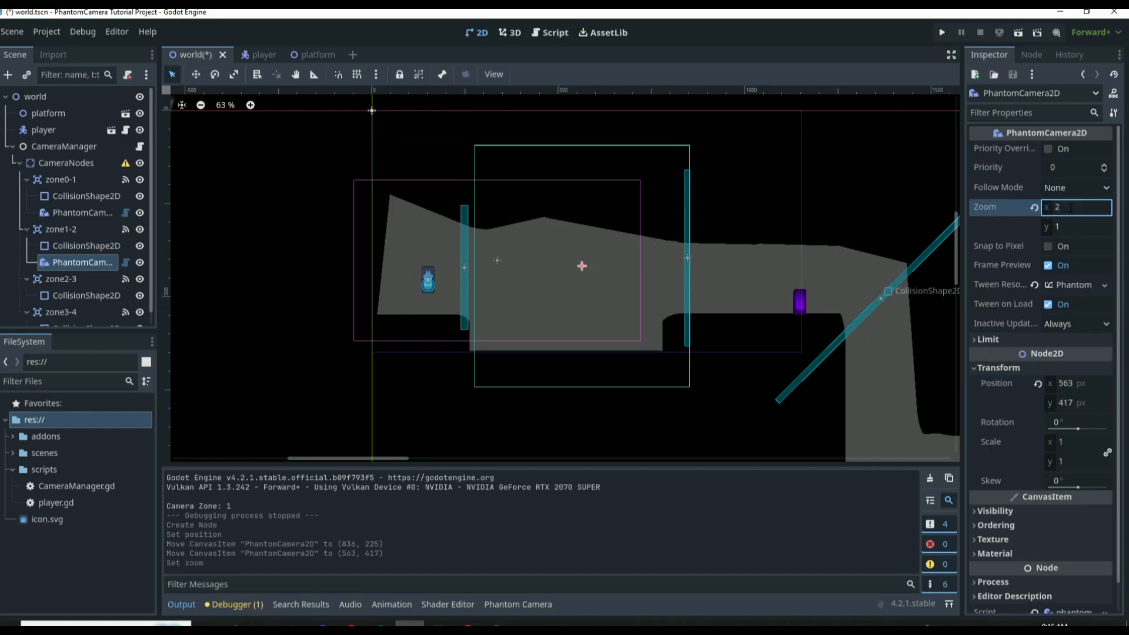
key(Tab)
text(2)
key(Return)
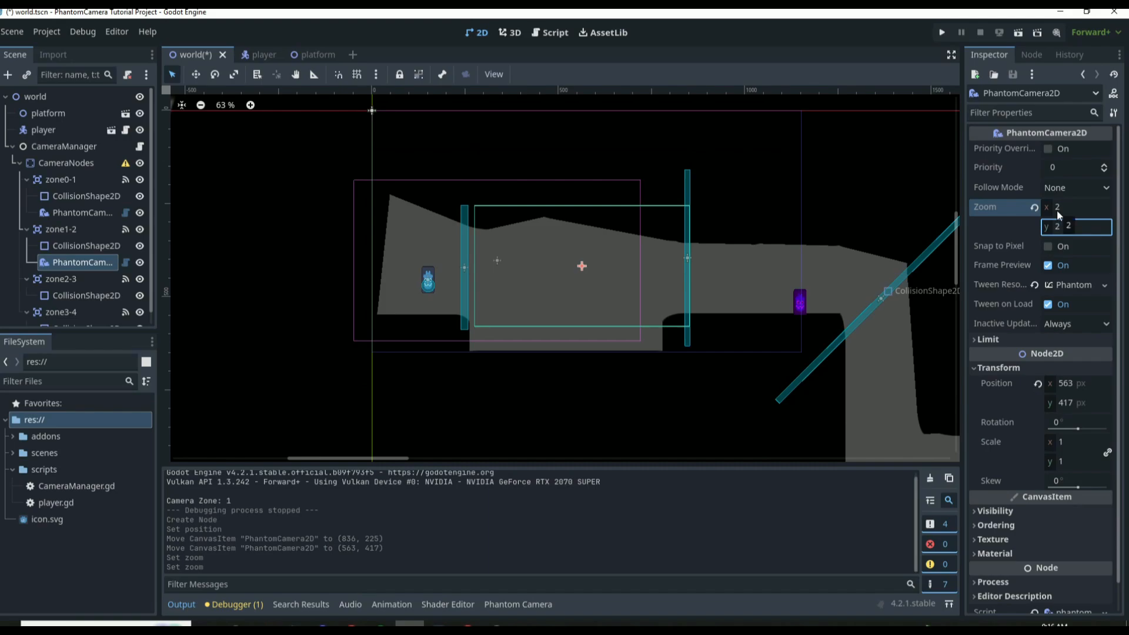
Step: Set the zone1-2 camera's zoom to 1.3 on both axes and reposition the camera to about (423, 433)
click(1085, 212)
text(1.3)
key(Return)
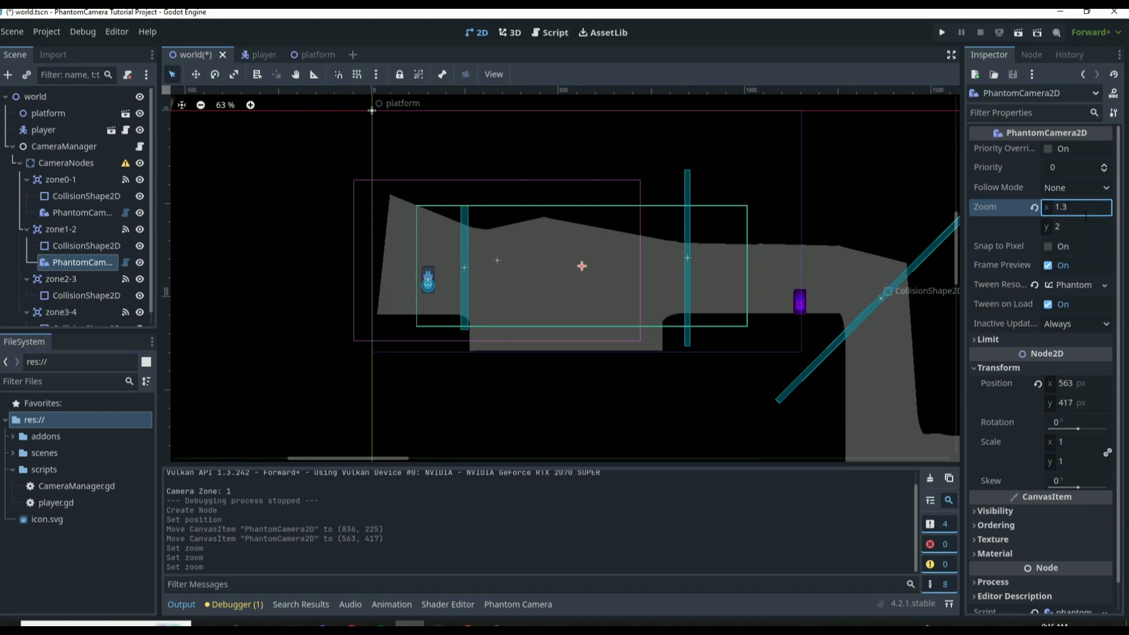
click(1062, 229)
text(1.3)
key(Return)
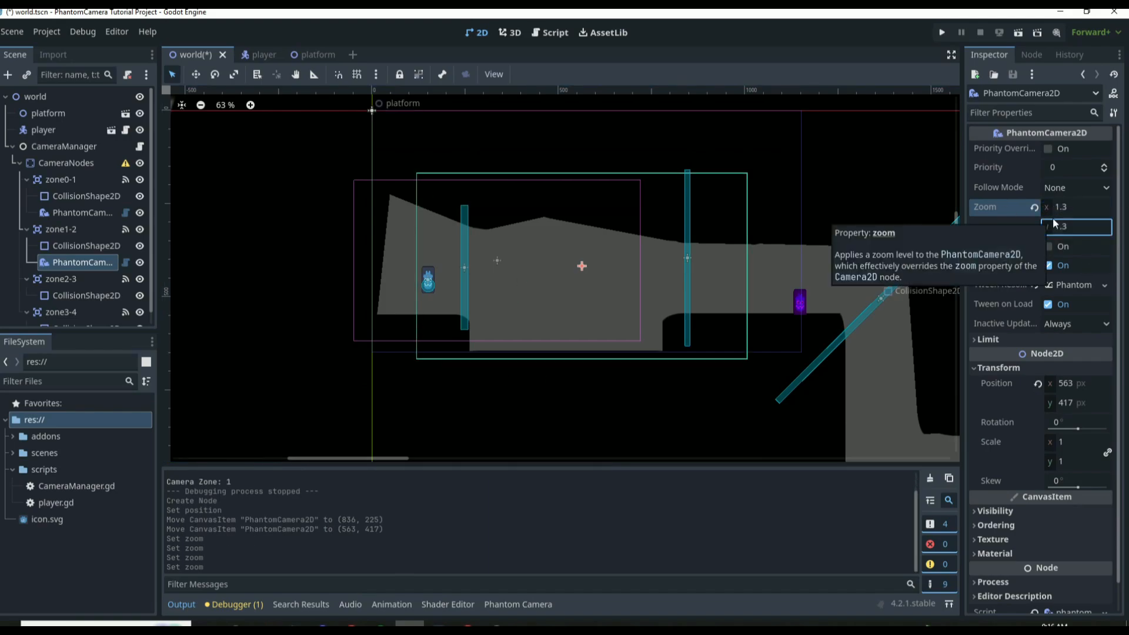
drag(582, 265, 530, 270)
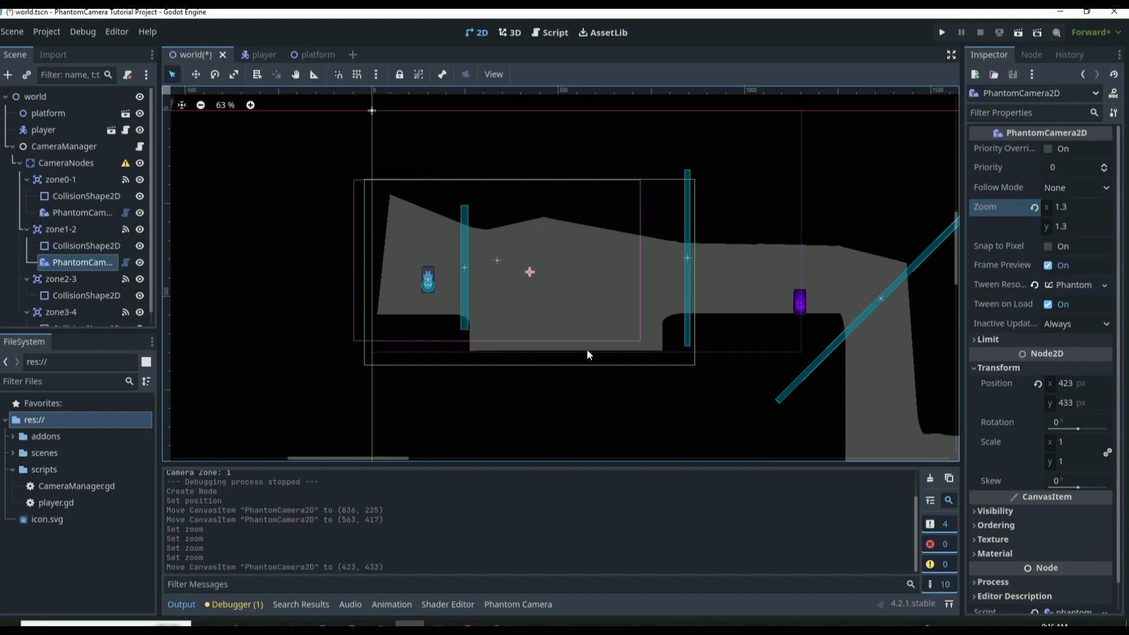
Step: Expand the zone1-2 camera's tween resource and open its transition type choices
scroll(687, 258, up, 5)
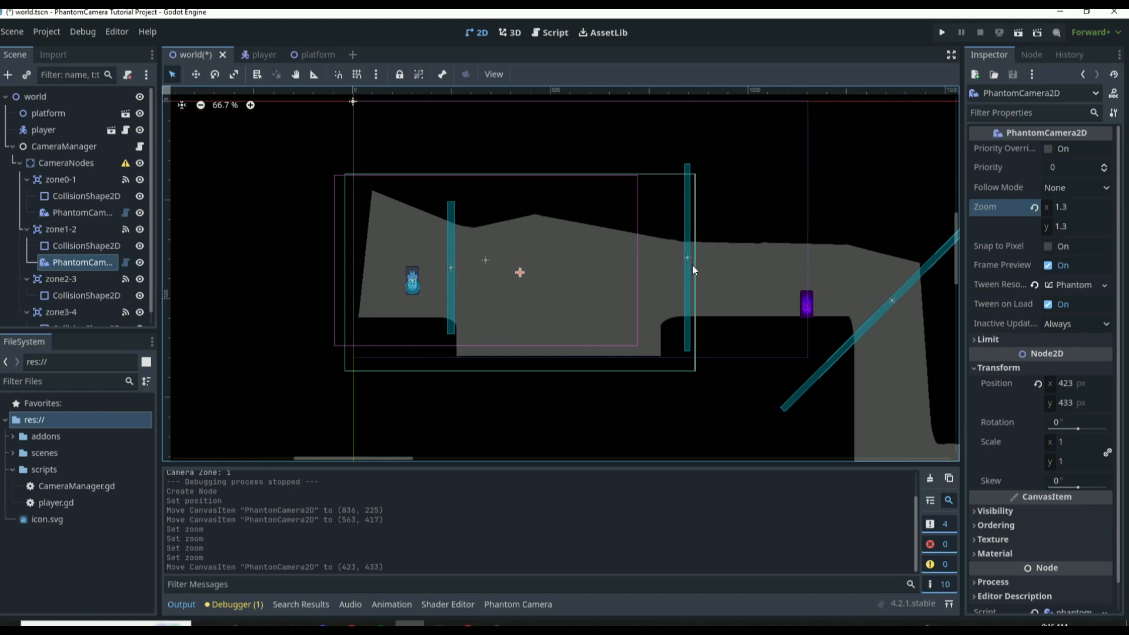
scroll(685, 307, down, 6)
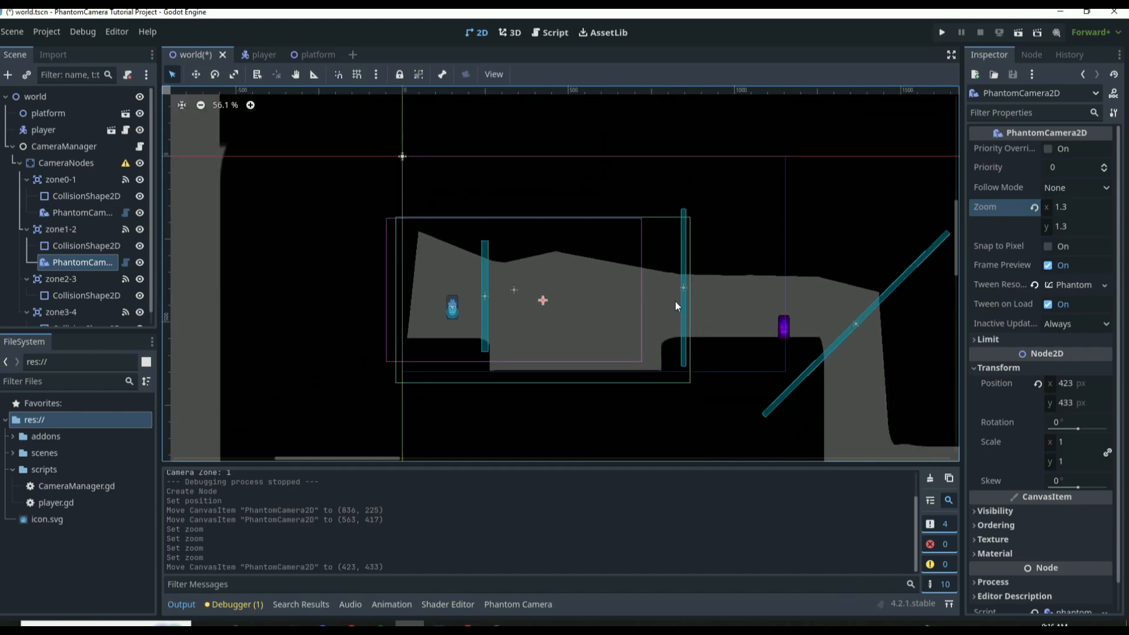
click(1071, 286)
click(1071, 323)
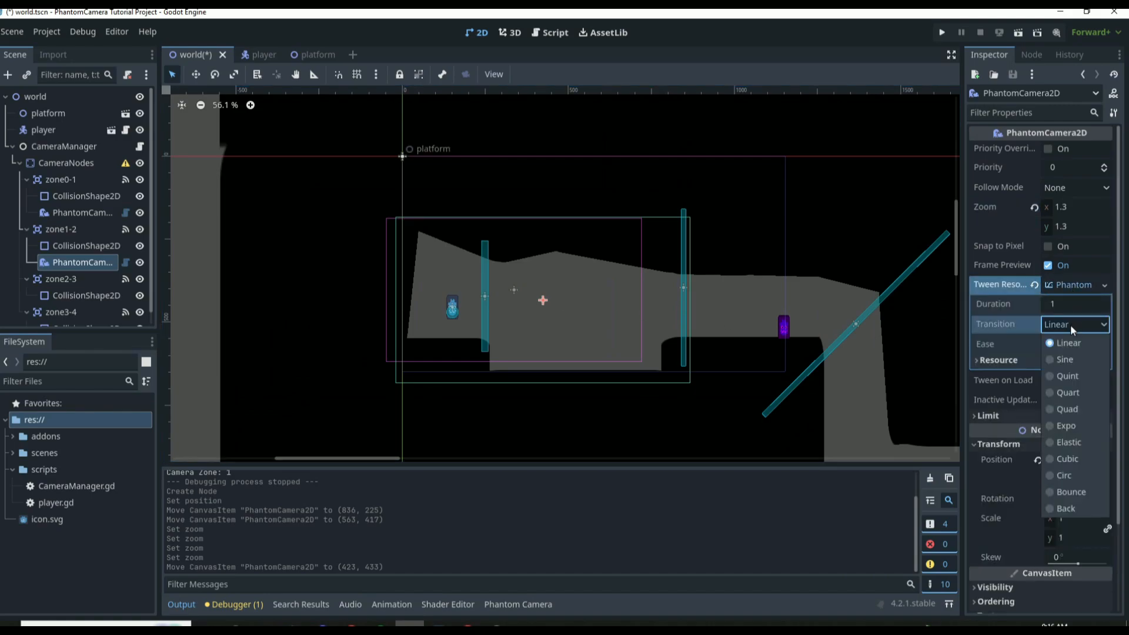
Step: Set the zone1-2 phantom camera's tween transition to Sine, and test the player's movement across the first zone boundary in a project run
click(1071, 360)
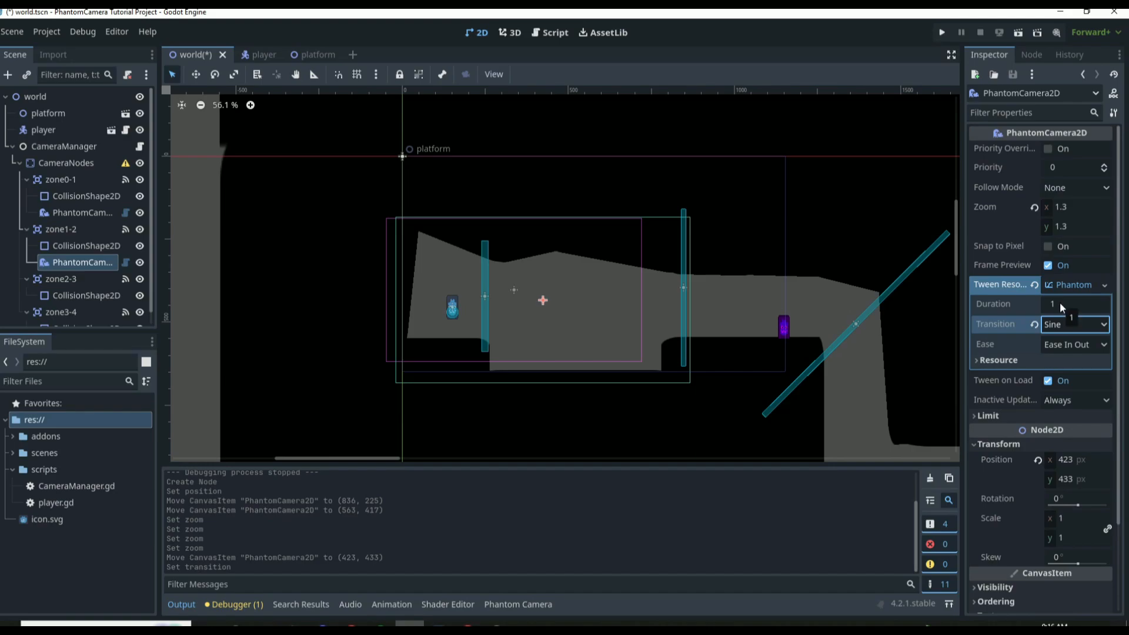
key(F5)
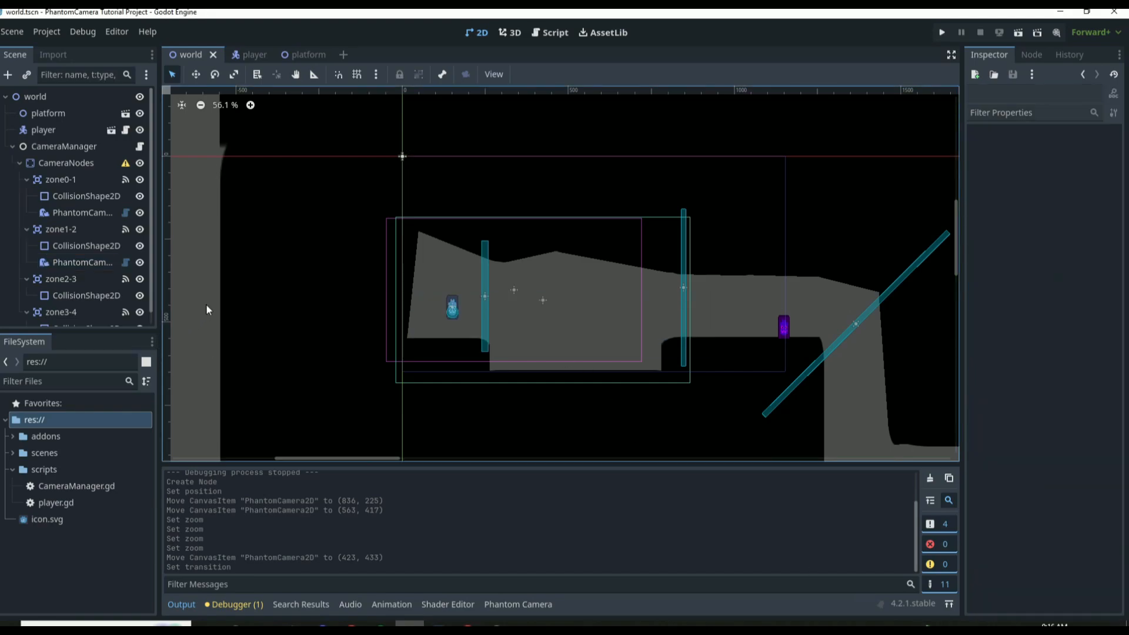
key(Right)
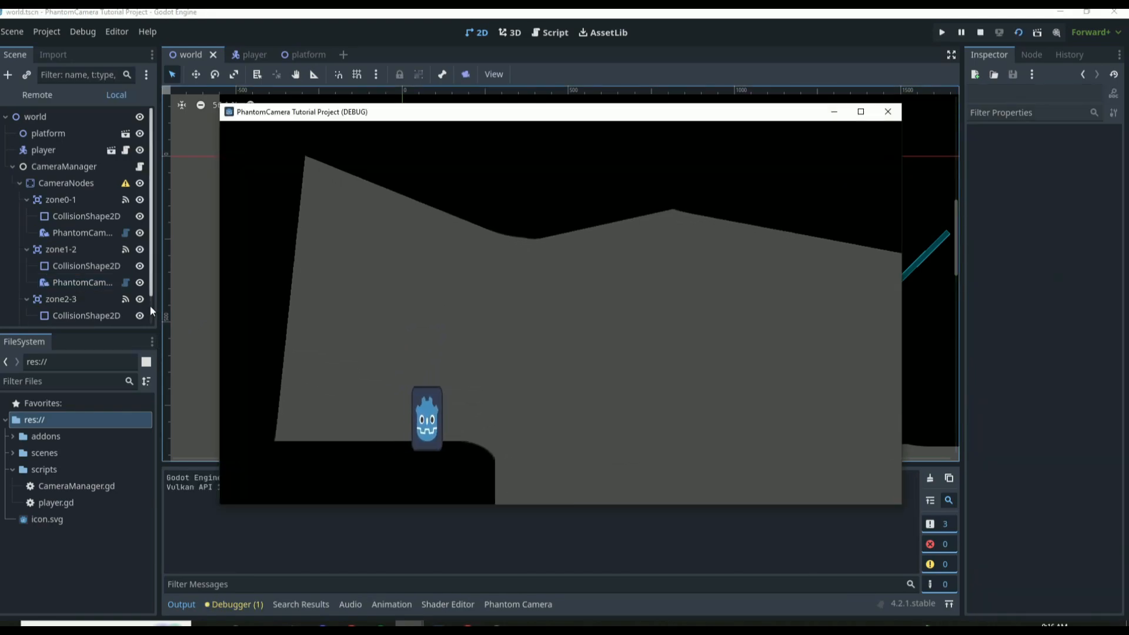
key(Left)
key(space)
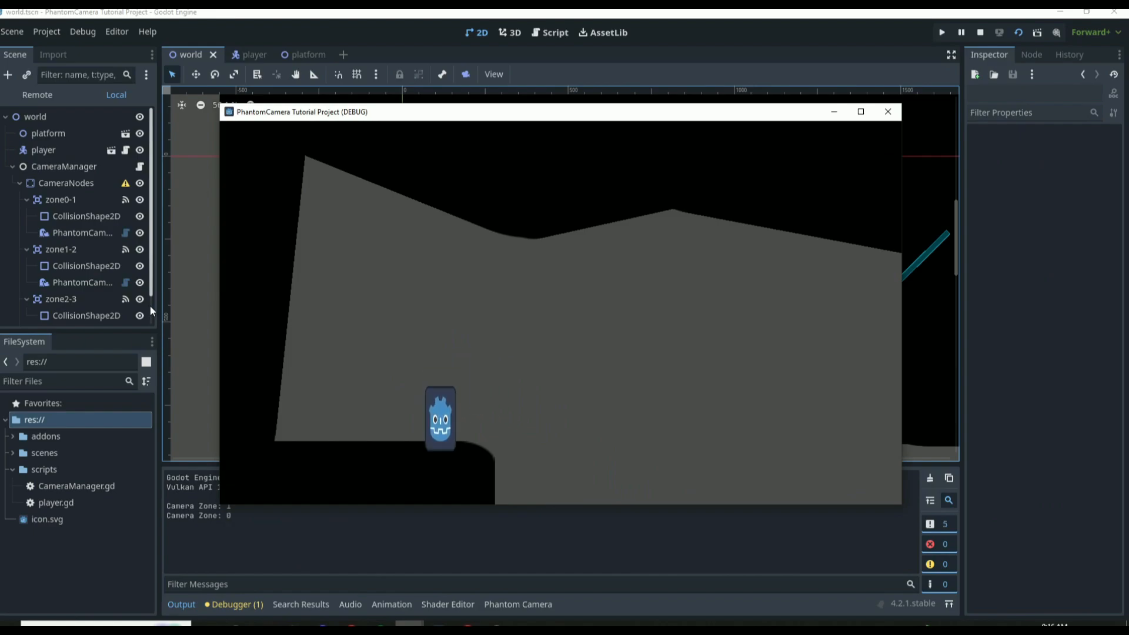
click(887, 113)
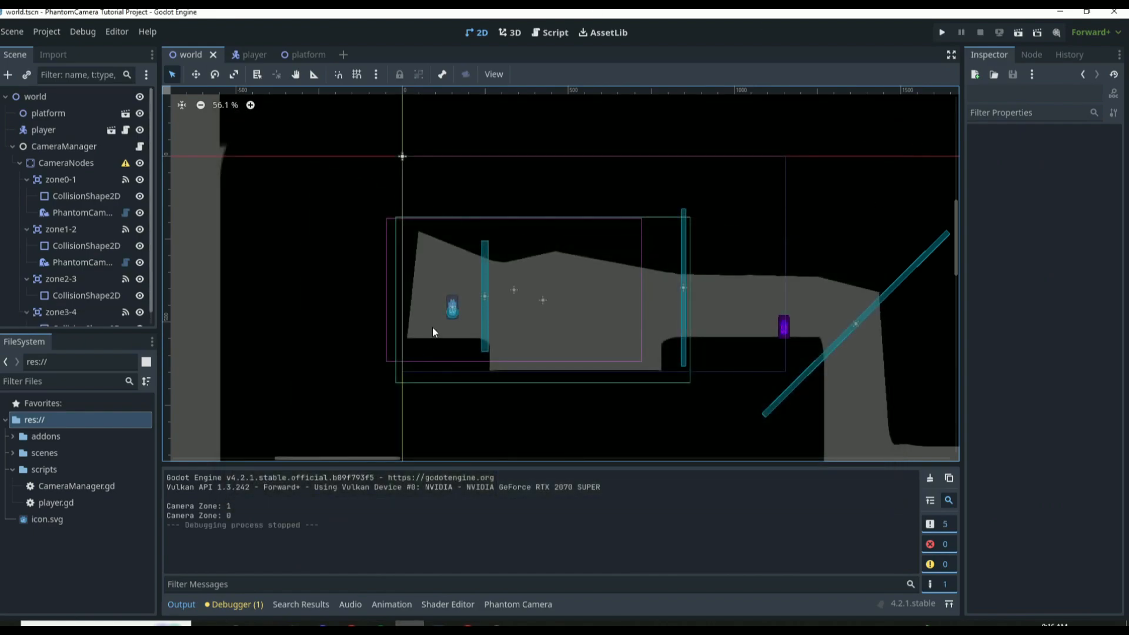
Step: Reposition the player to about (147, 427) in the first room and save the scene
scroll(472, 305, up, 3)
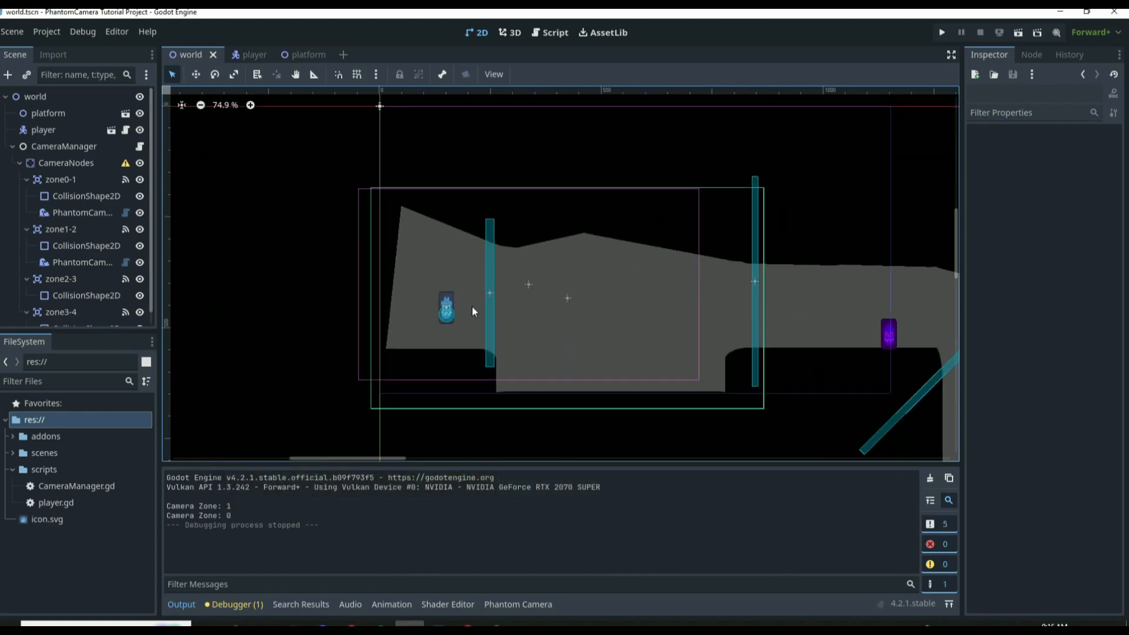
drag(442, 311, 443, 302)
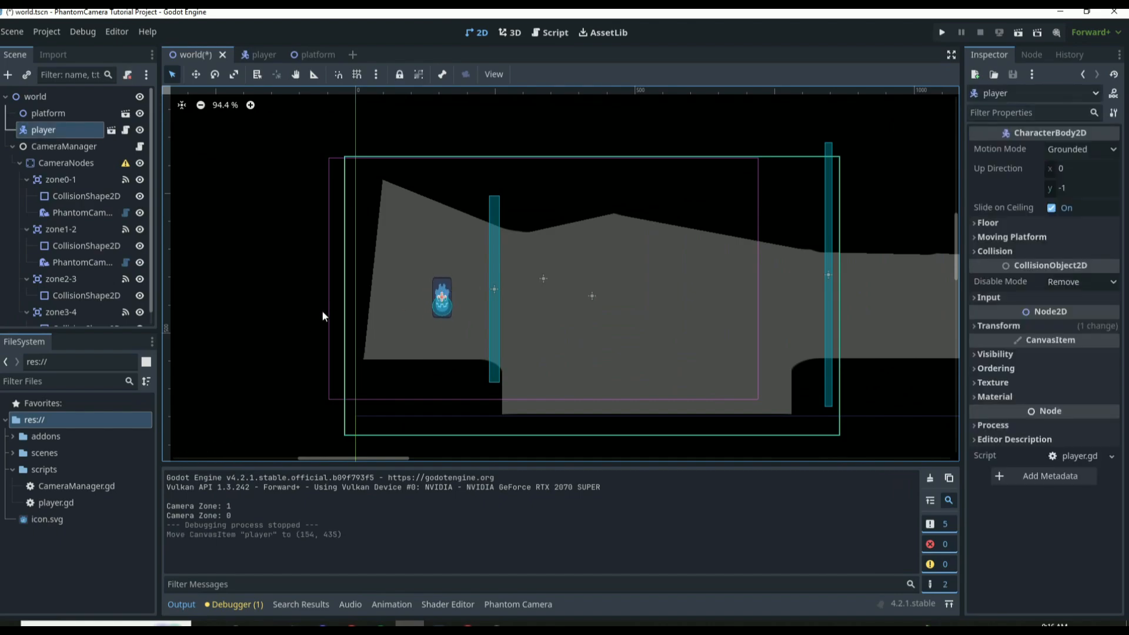
click(77, 213)
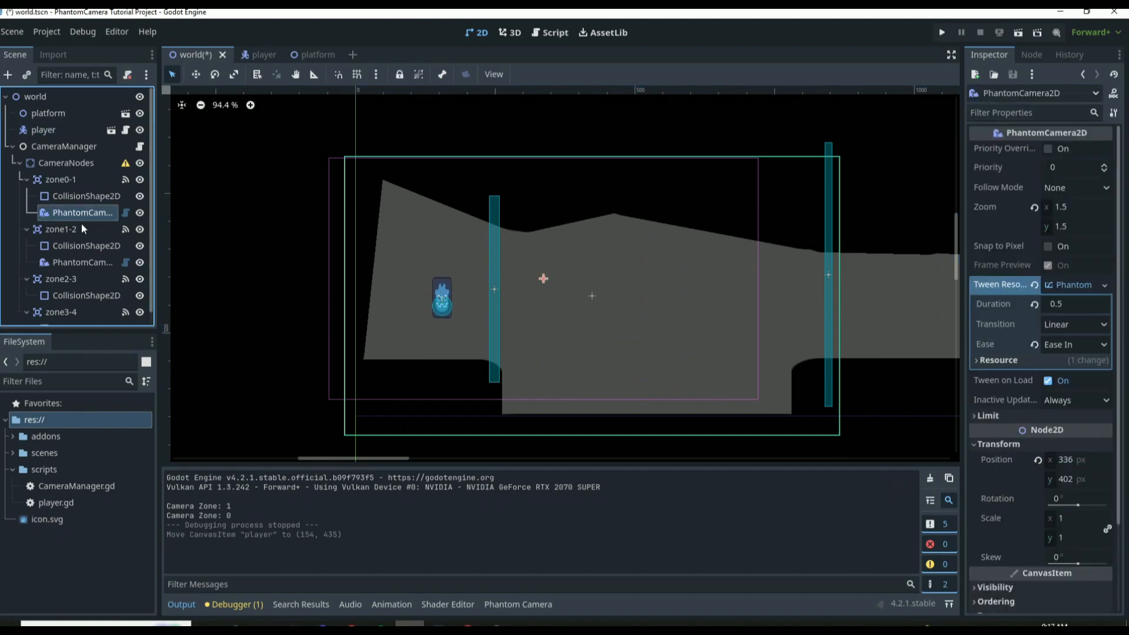
mouse_move(449, 298)
mouse_down()
mouse_move(613, 324)
mouse_move(438, 291)
mouse_up()
click(592, 295)
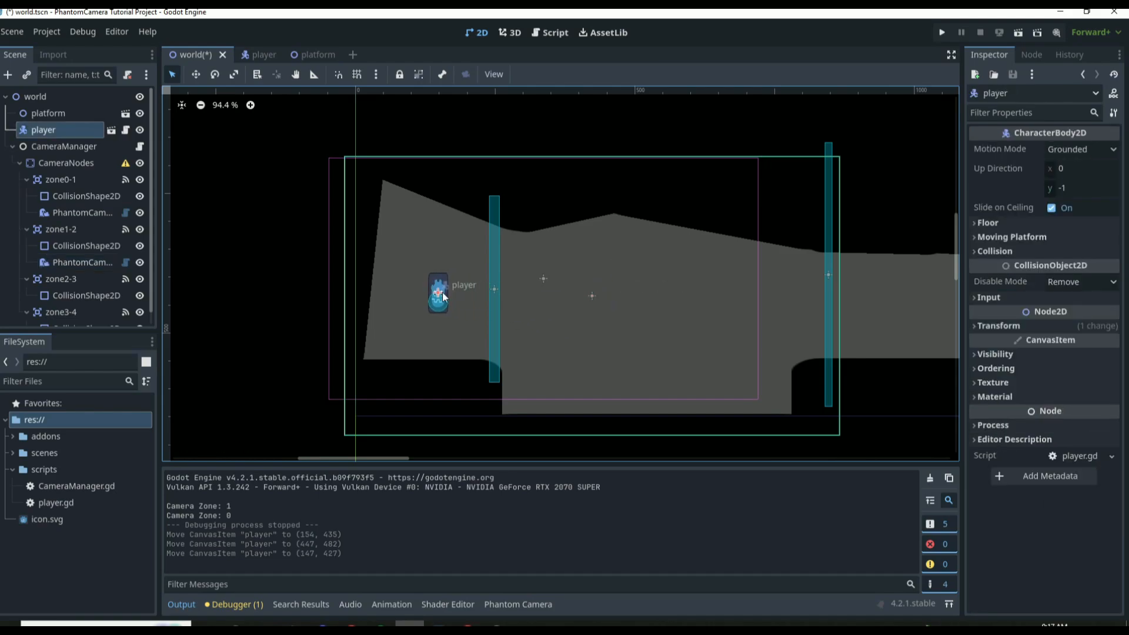
key(ctrl+s)
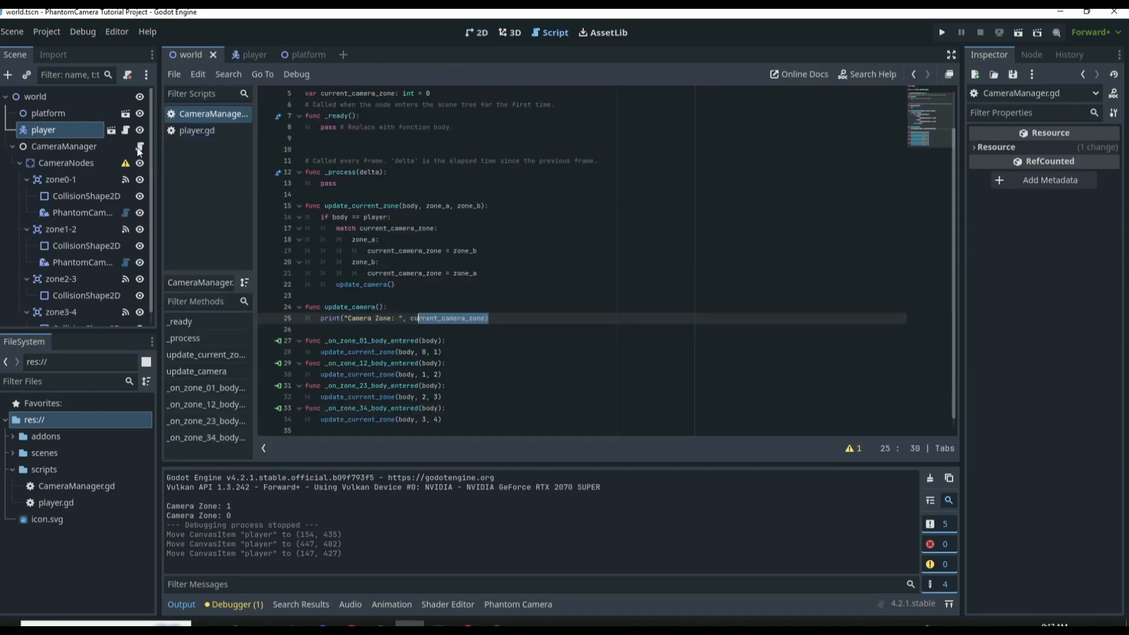
Step: In the CameraManager script, declare the exported variable Camera_Zone0 of type PhantomCamera2D below the player variable
click(140, 147)
click(331, 127)
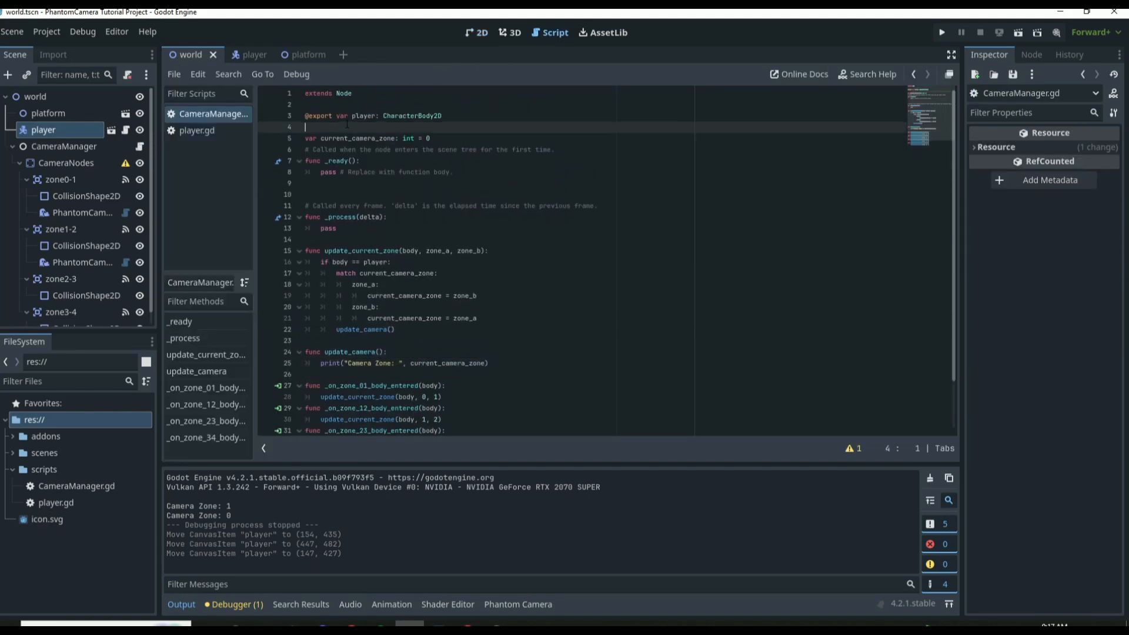
key(Return)
key(Return)
key(Up)
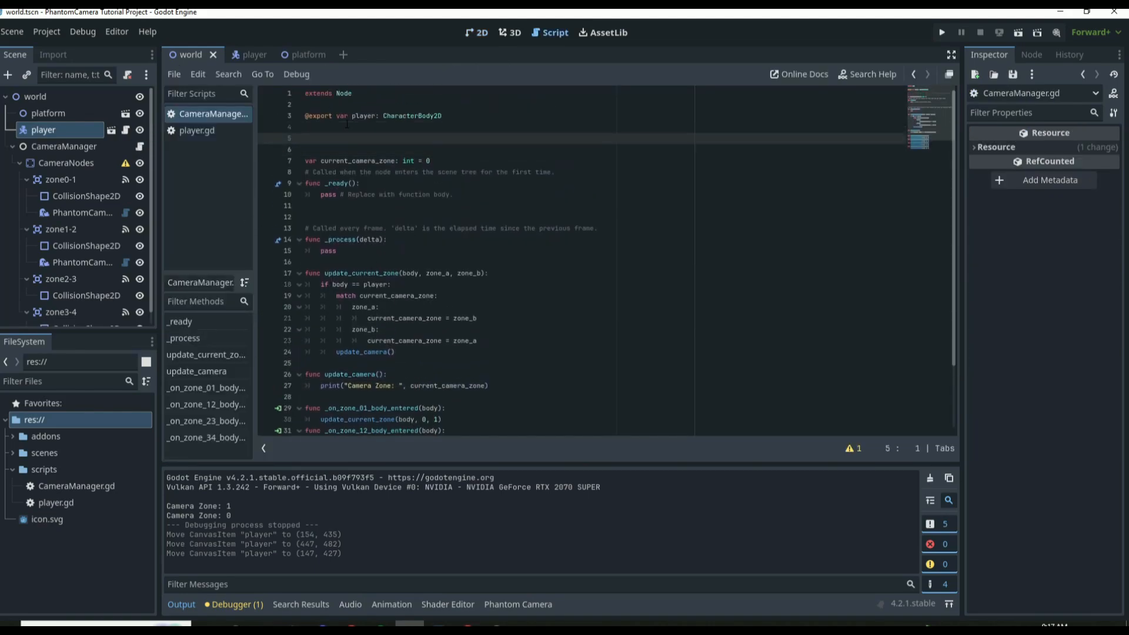
text(@export var Camera_Zone0: P)
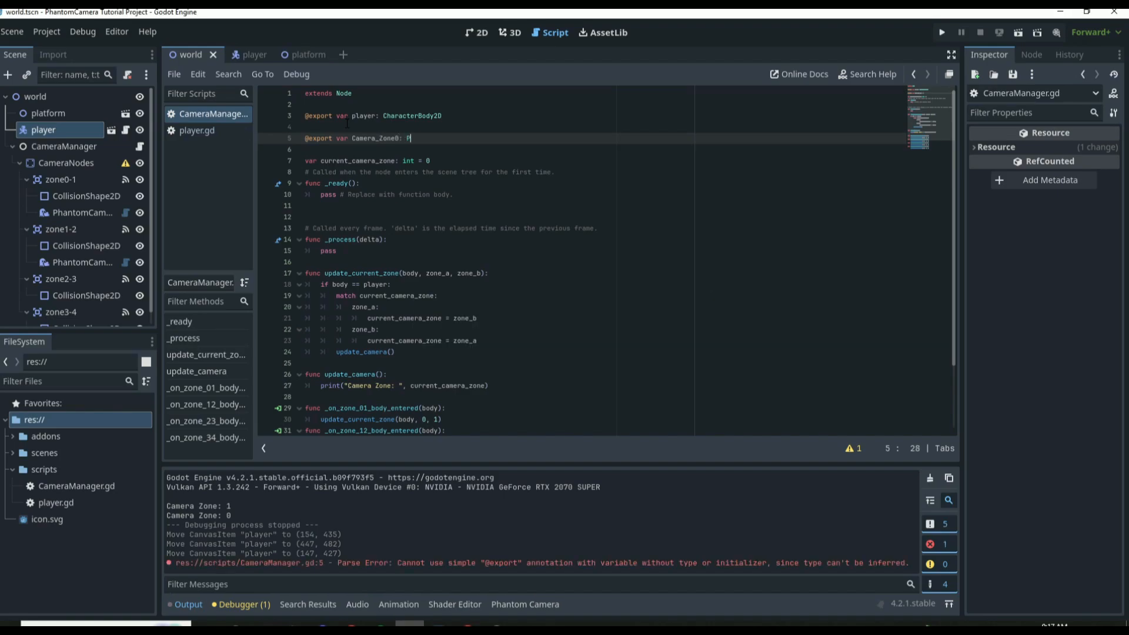
text(hantomCamera2D)
key(Return)
Step: Duplicate the Camera_Zone0 declaration four times on the lines directly below it
drag(466, 138, 288, 147)
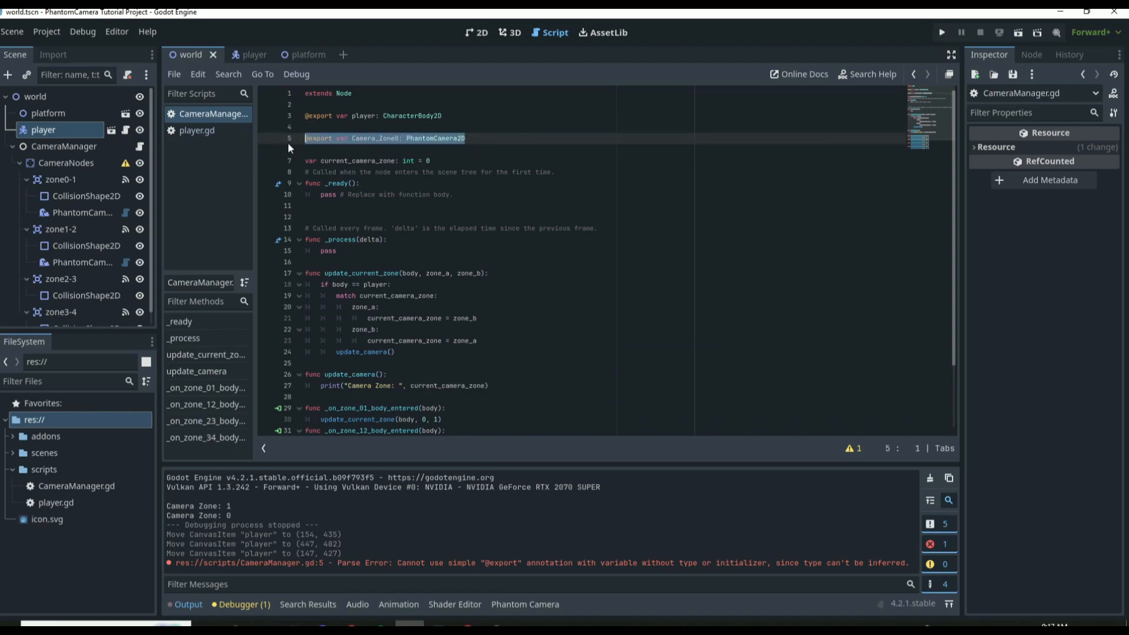
key(ctrl+c)
click(512, 141)
key(Return)
key(ctrl+v)
key(Return)
key(ctrl+v)
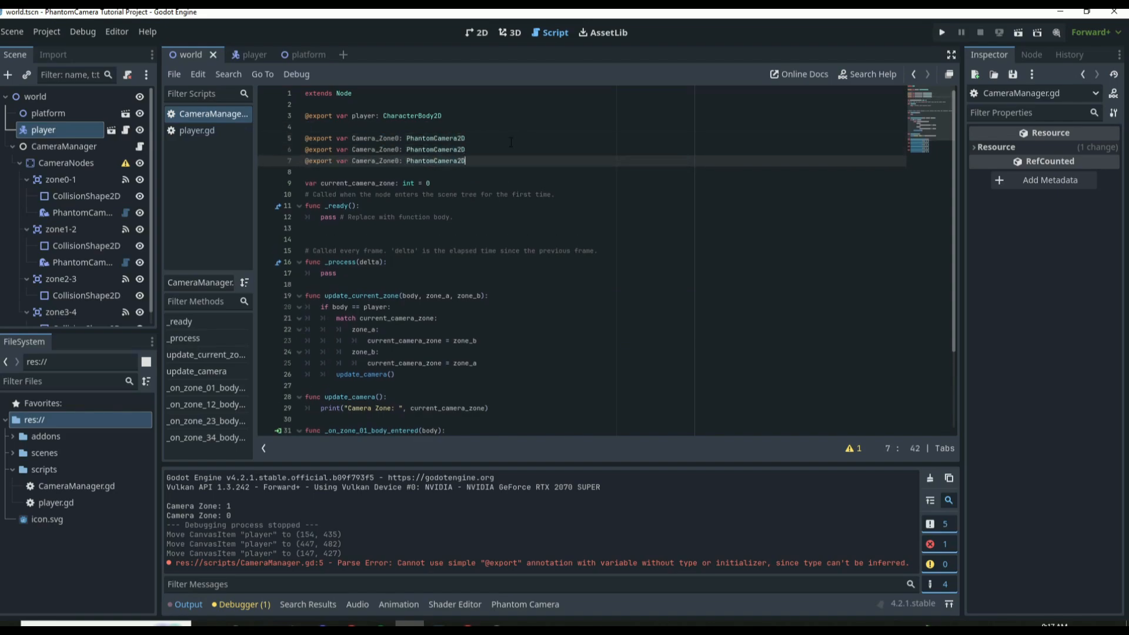
key(Return)
key(ctrl+v)
key(Return)
key(ctrl+v)
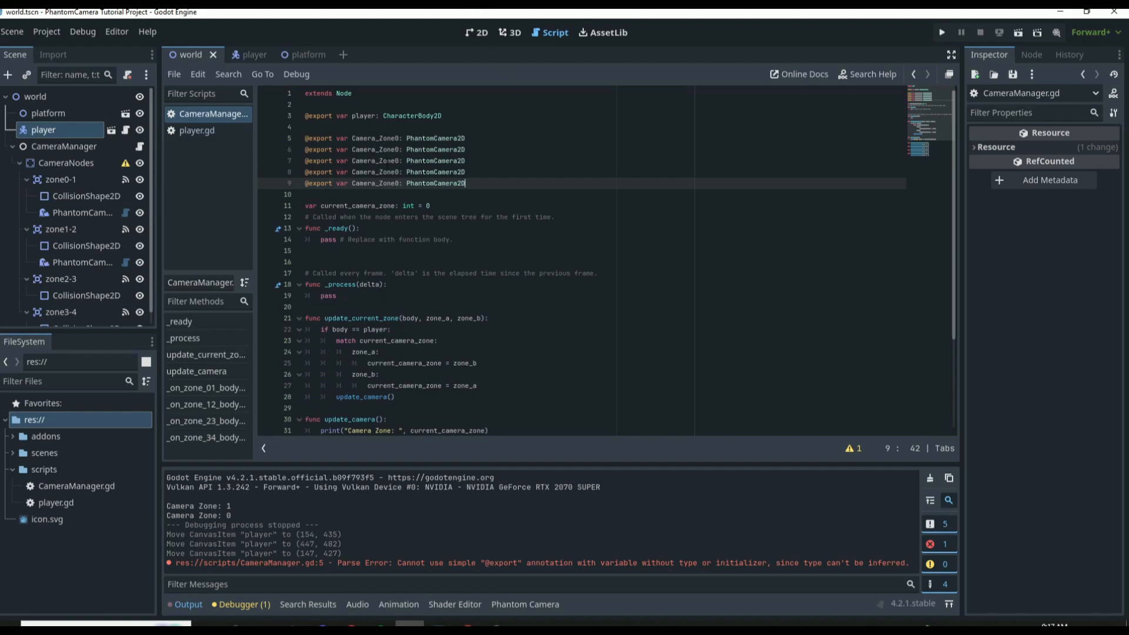
Step: Renumber the four copied declarations as Camera_Zone1, Camera_Zone2, Camera_Zone3 and Camera_Zone4
click(400, 148)
key(BackSpace)
text(1)
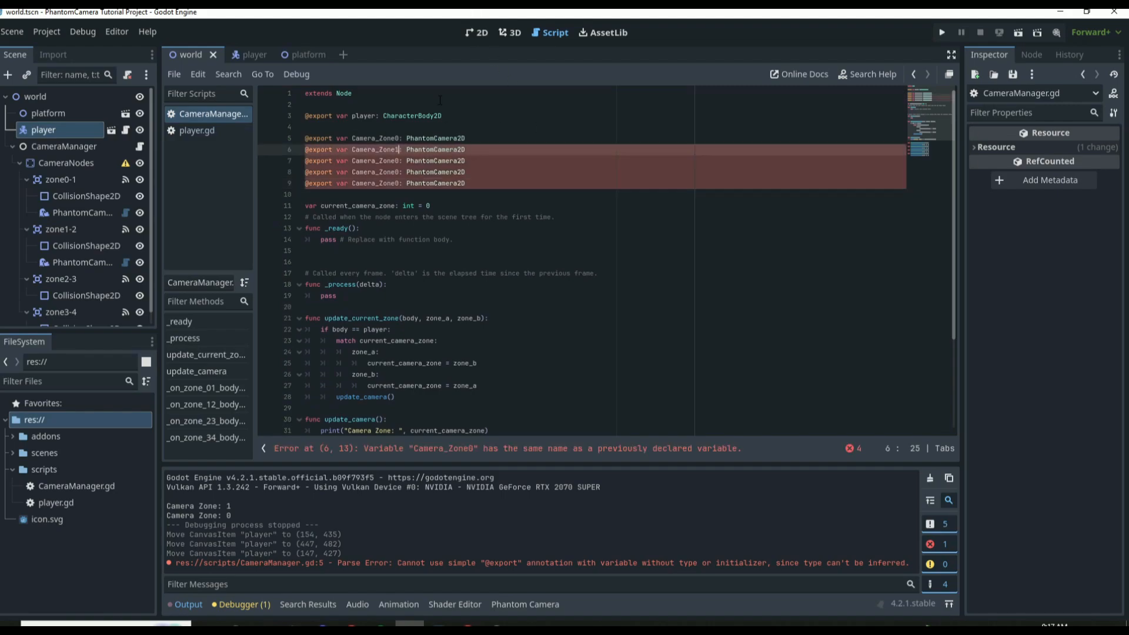
key(Down)
key(BackSpace)
text(2)
key(Down)
key(BackSpace)
text(3)
key(Down)
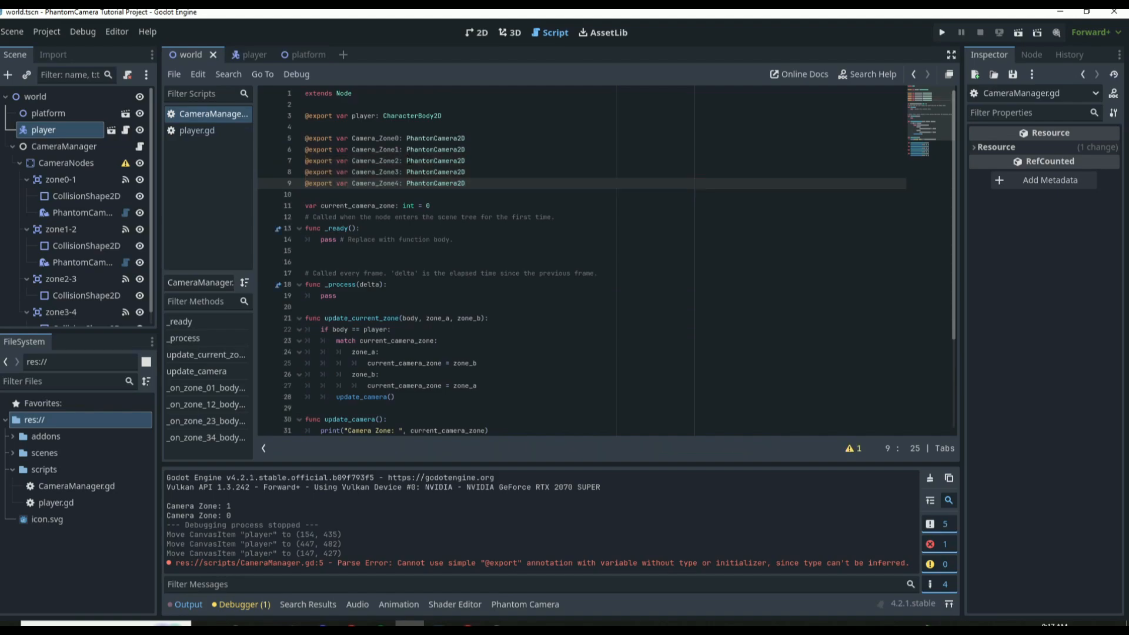
Step: On CameraManager, assign the zone0-1 PhantomCamera2D to Camera Zone 0 and the zone1-2 PhantomCamera2D to Camera Zone 1, and save
click(79, 151)
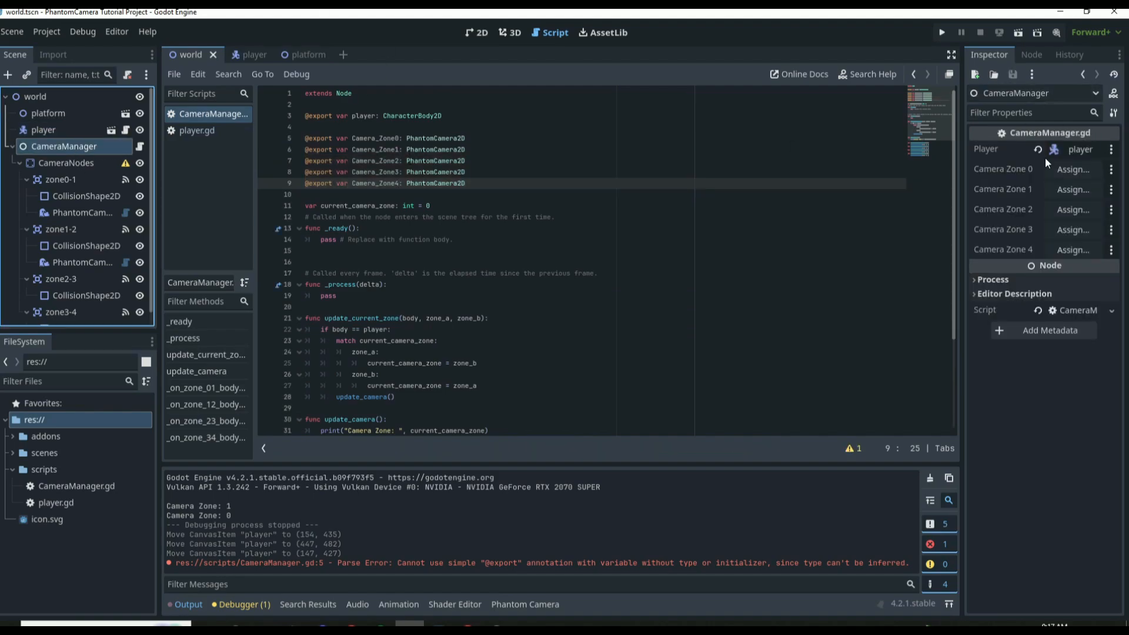
click(1067, 168)
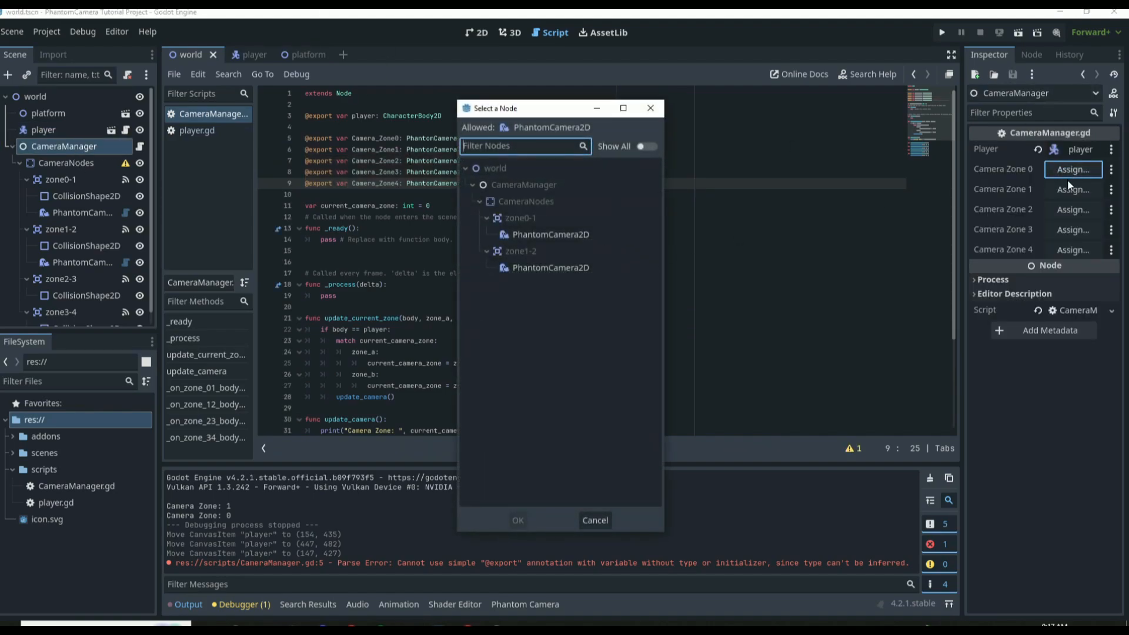
double_click(486, 265)
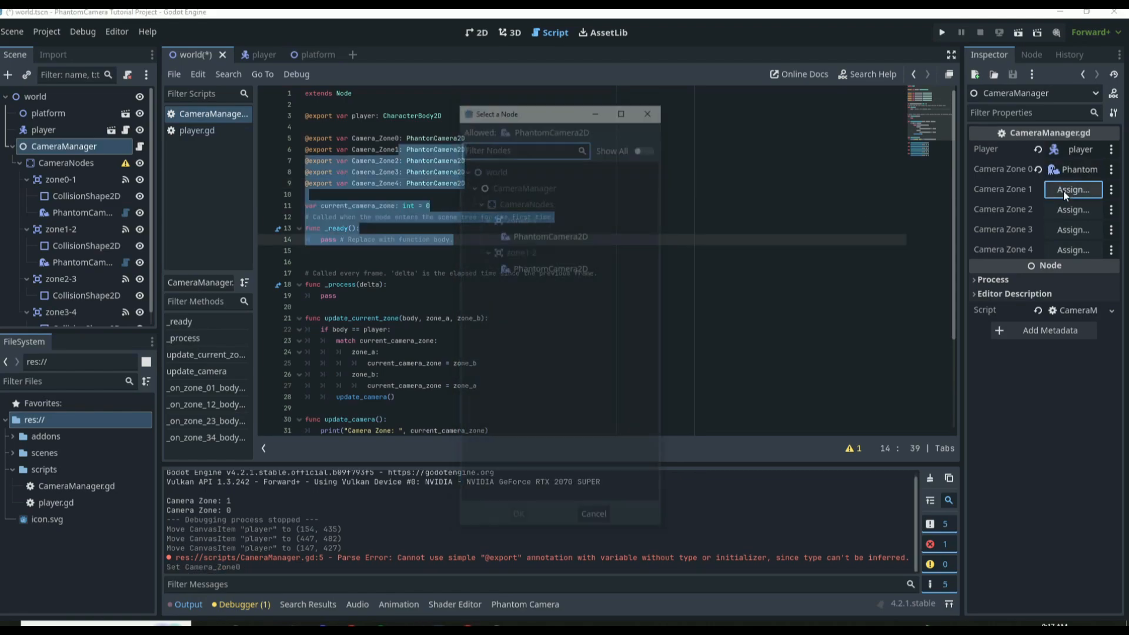
double_click(576, 267)
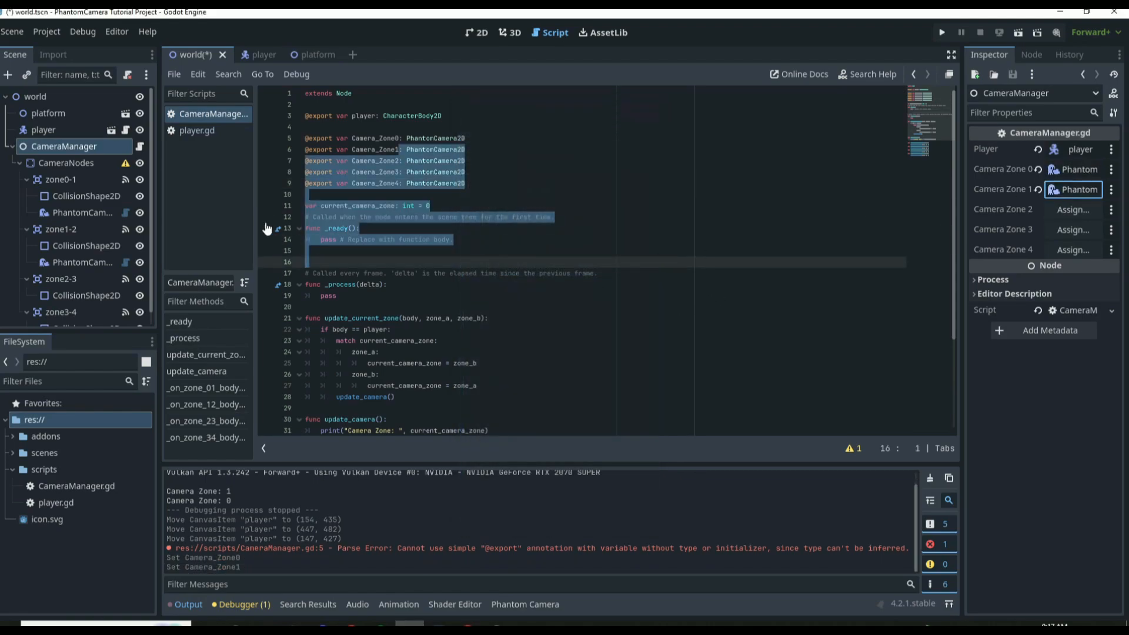
key(ctrl+s)
Step: Delete the unused _ready and _process functions with their comments from the CameraManager script
click(387, 227)
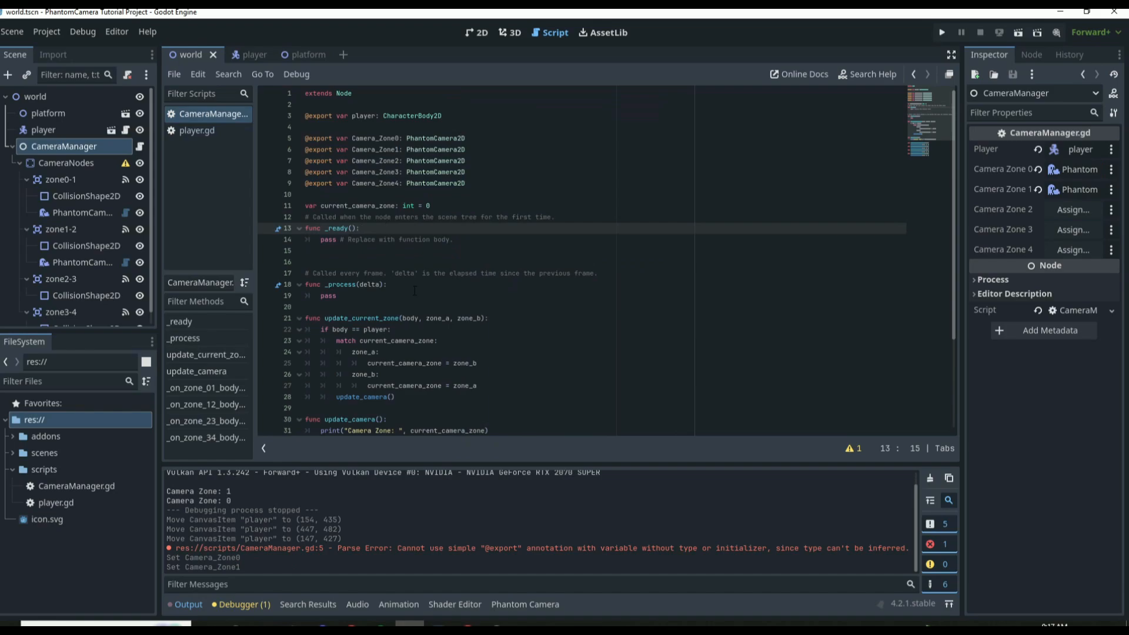
drag(415, 290, 439, 206)
key(BackSpace)
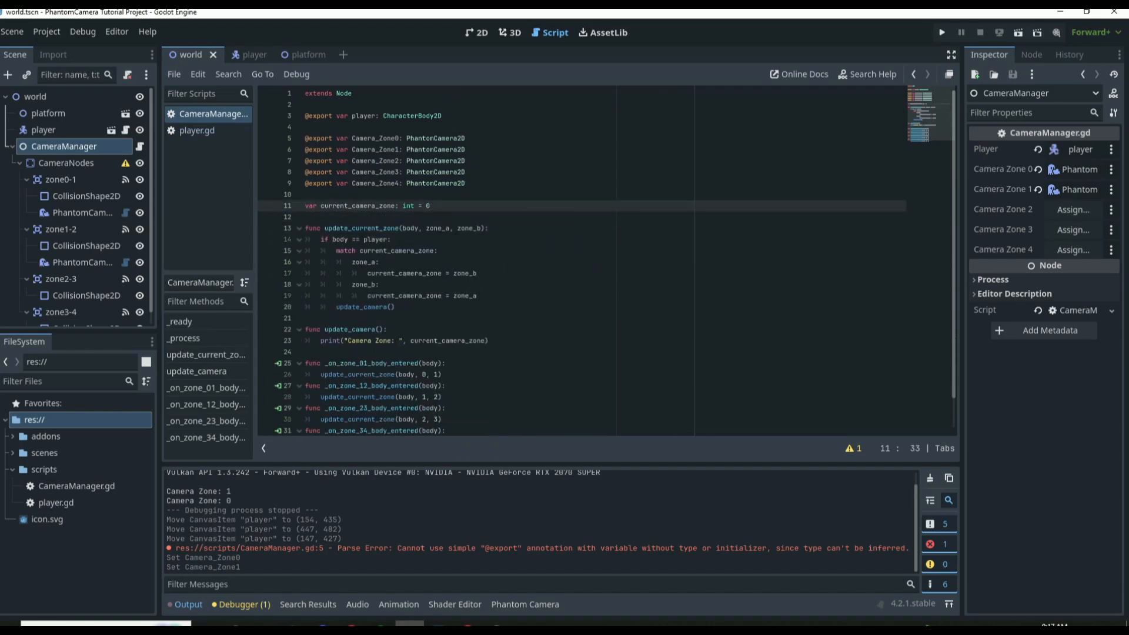
Step: Select the print statement inside the update_camera() function
scroll(470, 289, down, 1)
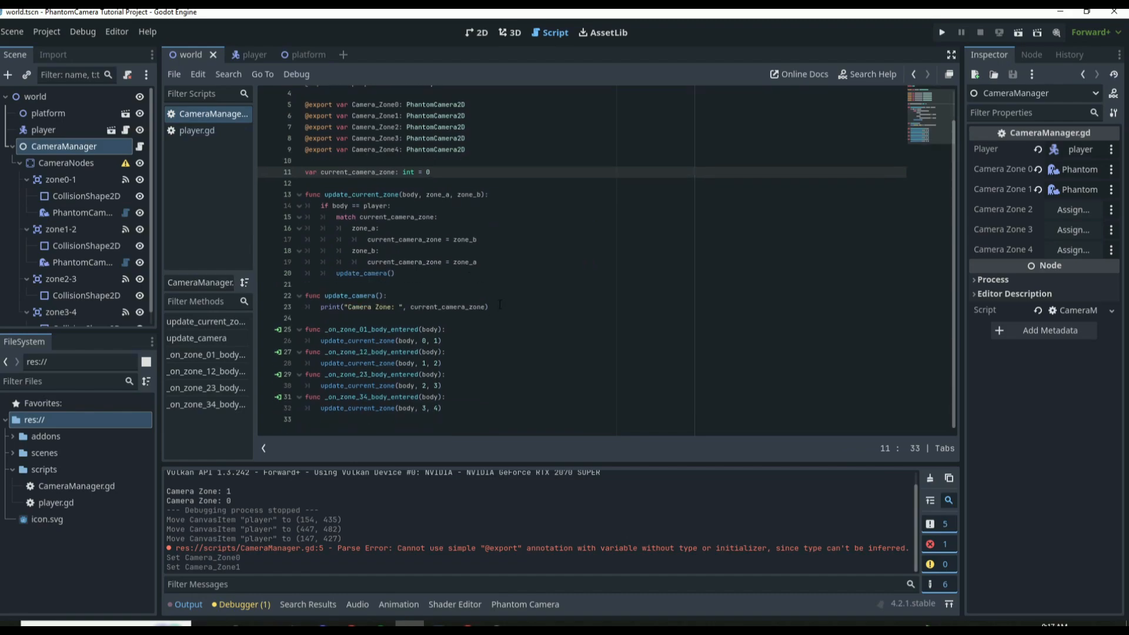
click(500, 304)
shift+click(320, 307)
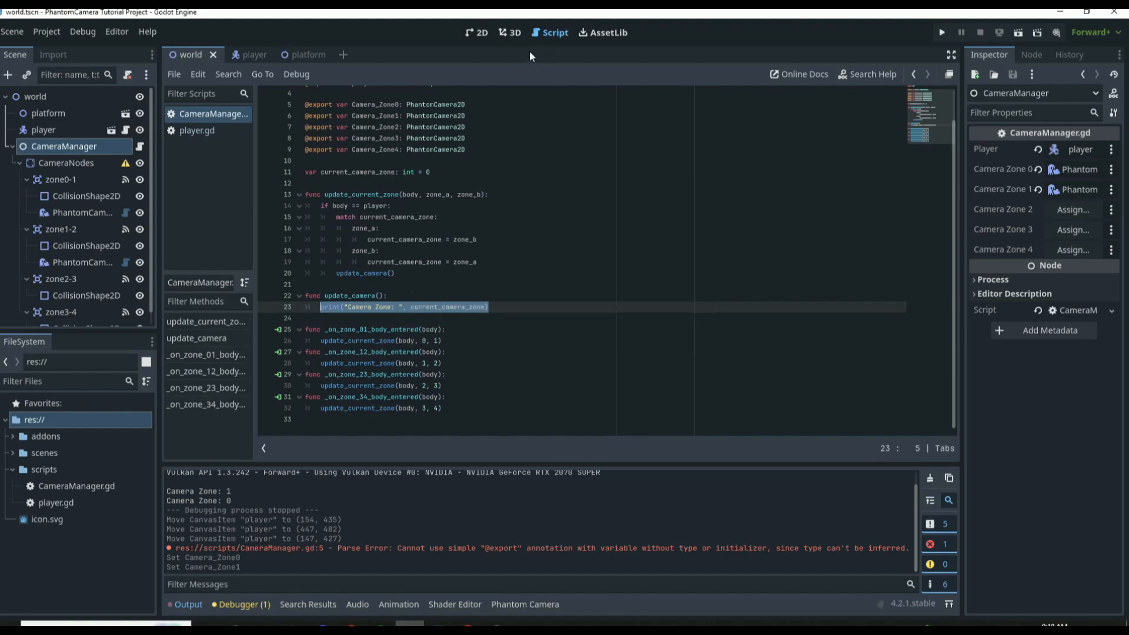
Step: Inspect the priority settings of the zone0-1 and zone1-2 phantom cameras in the 2D scene, and check the starting view in a project run
click(481, 33)
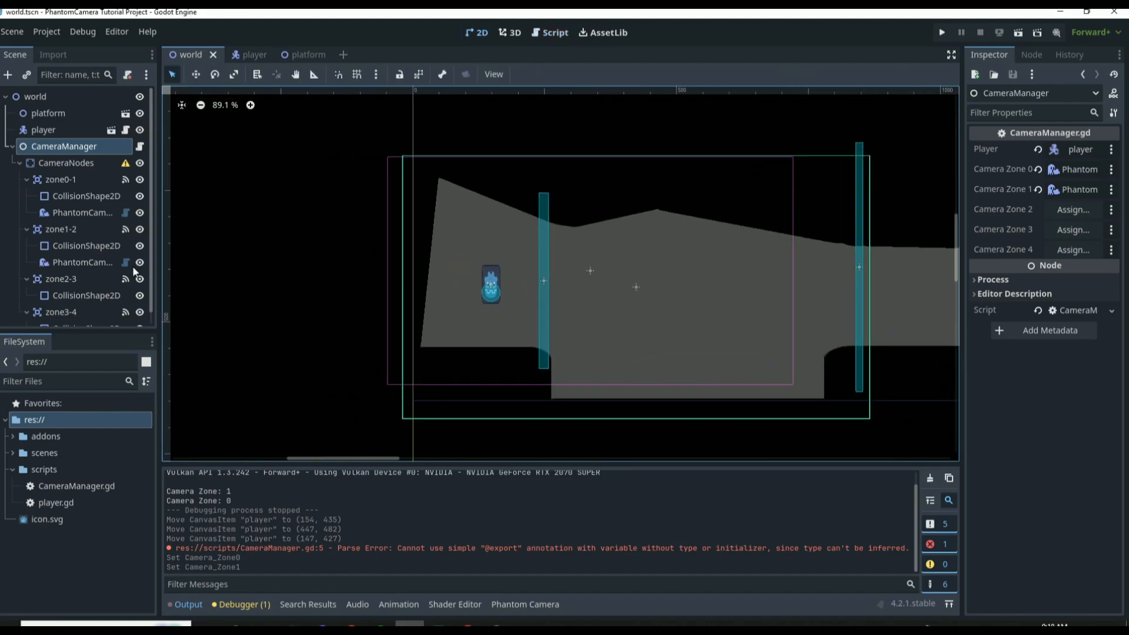
click(104, 213)
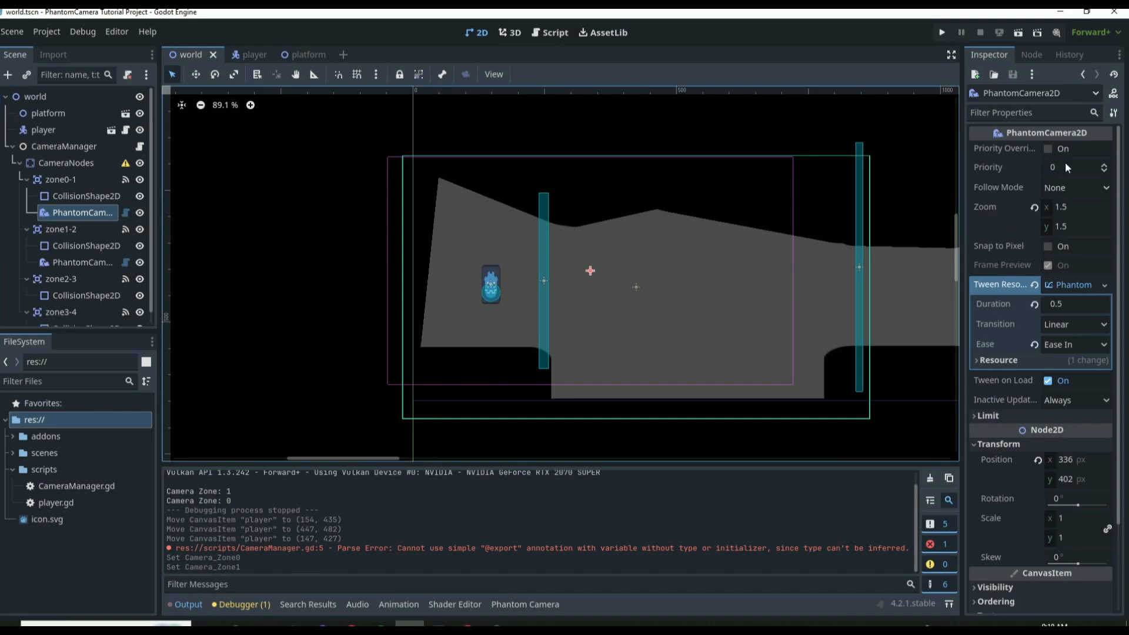
click(92, 260)
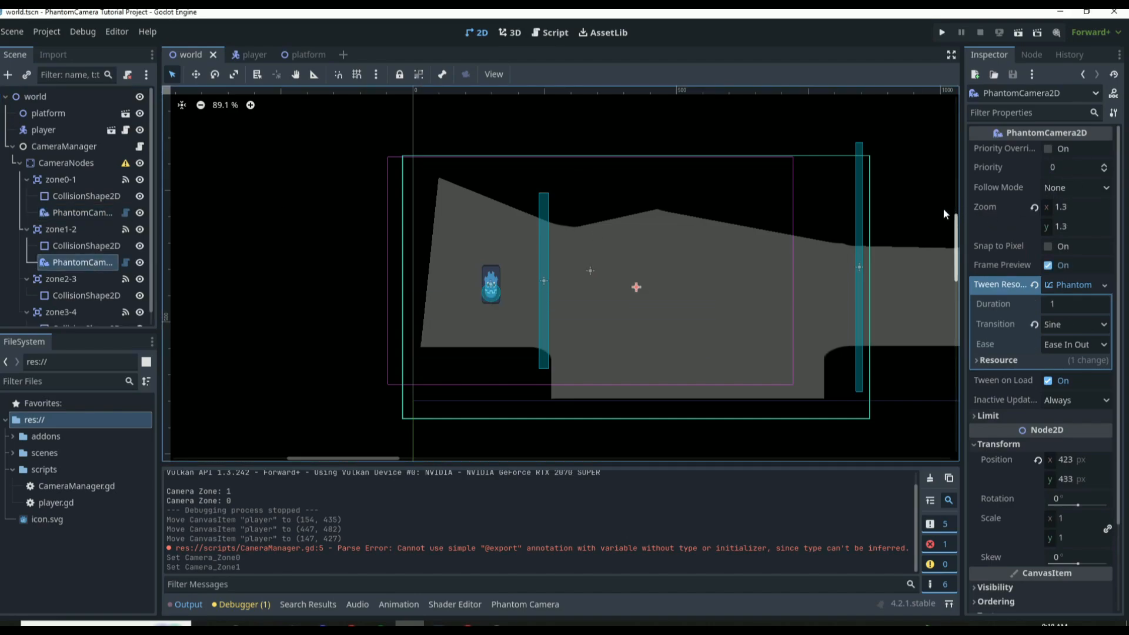
key(F5)
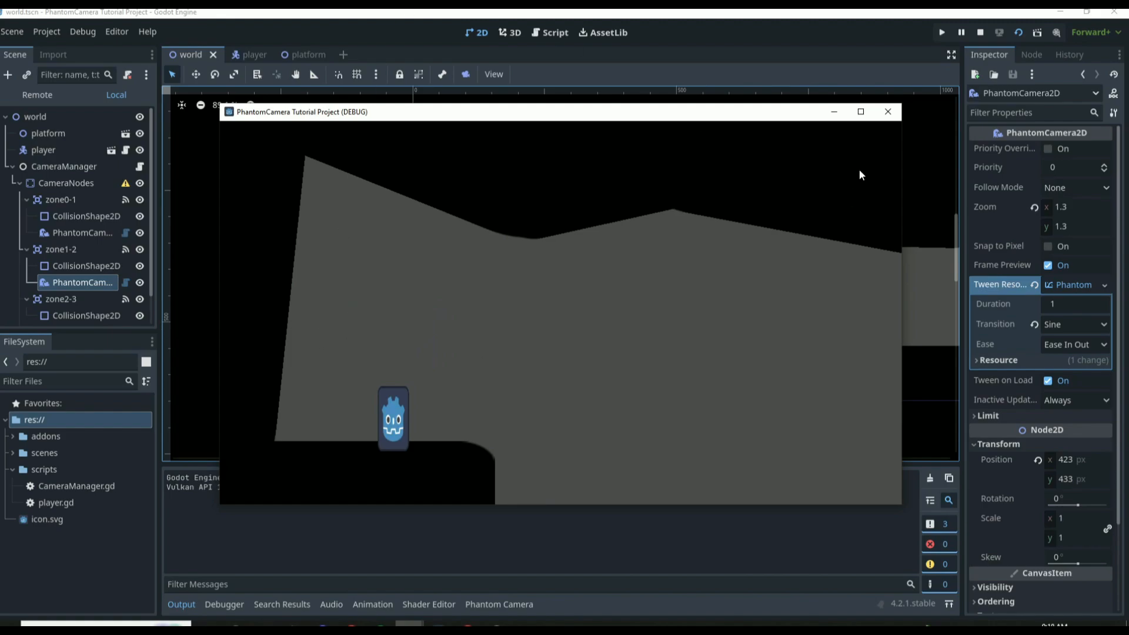
click(888, 111)
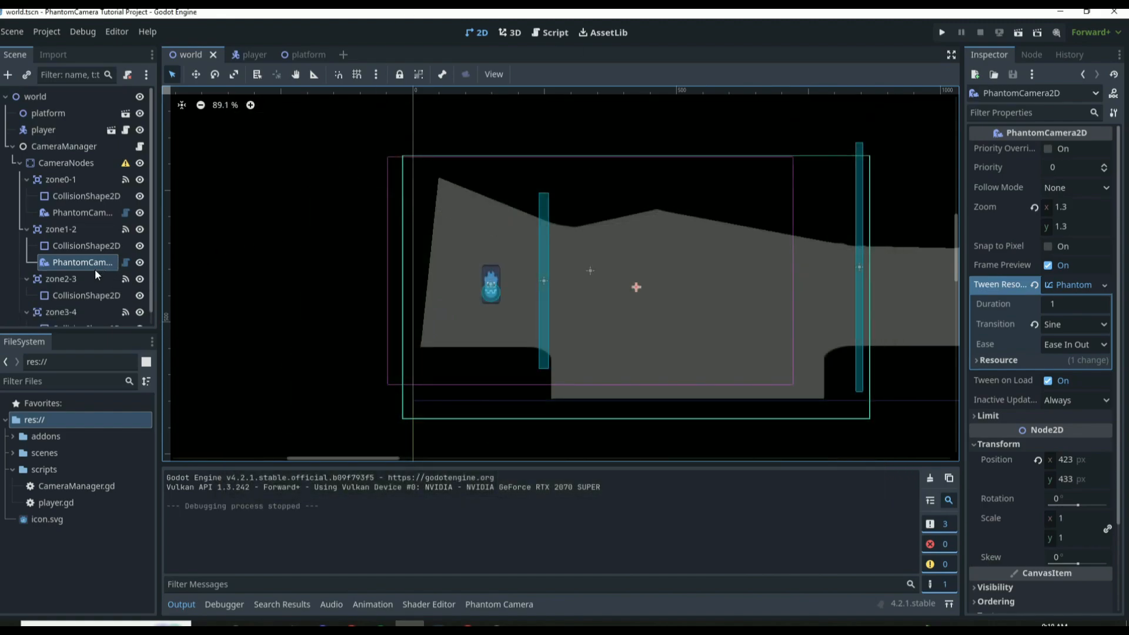
Step: Set the zone1-2 phantom camera's priority to 1, and run the game with the player moving past the first zone boundary
click(1077, 167)
text(1)
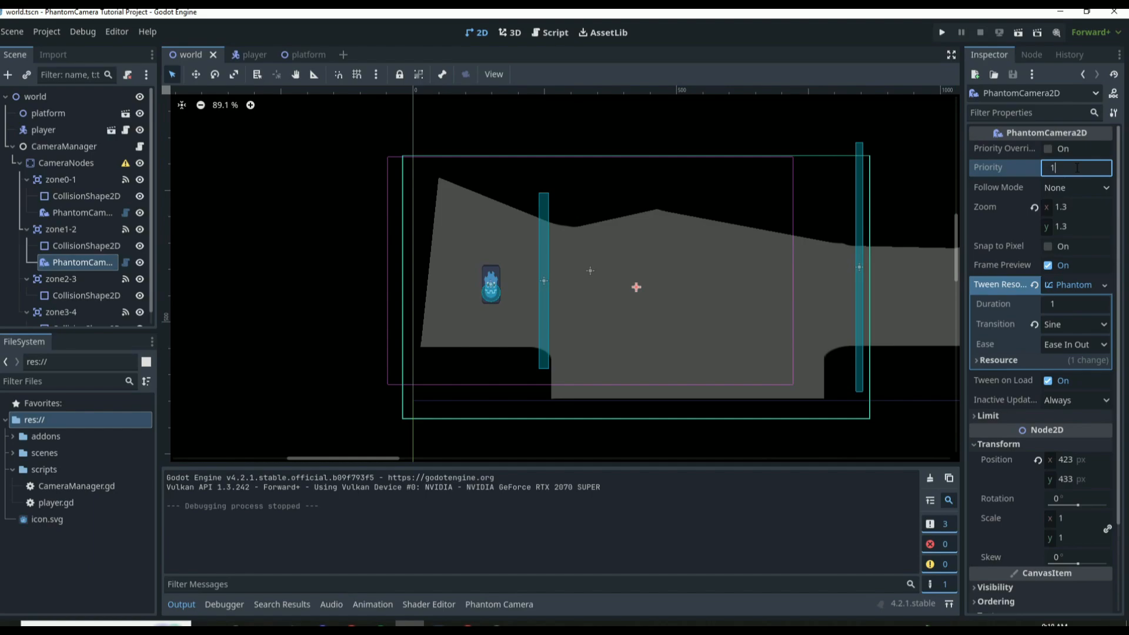
key(Return)
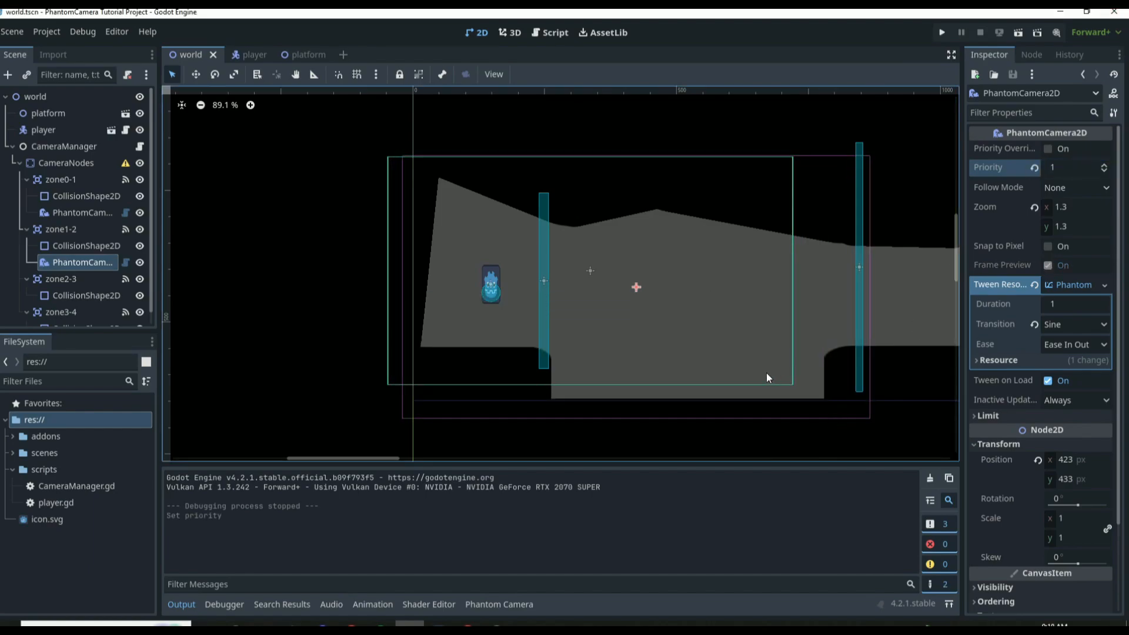
key(F6)
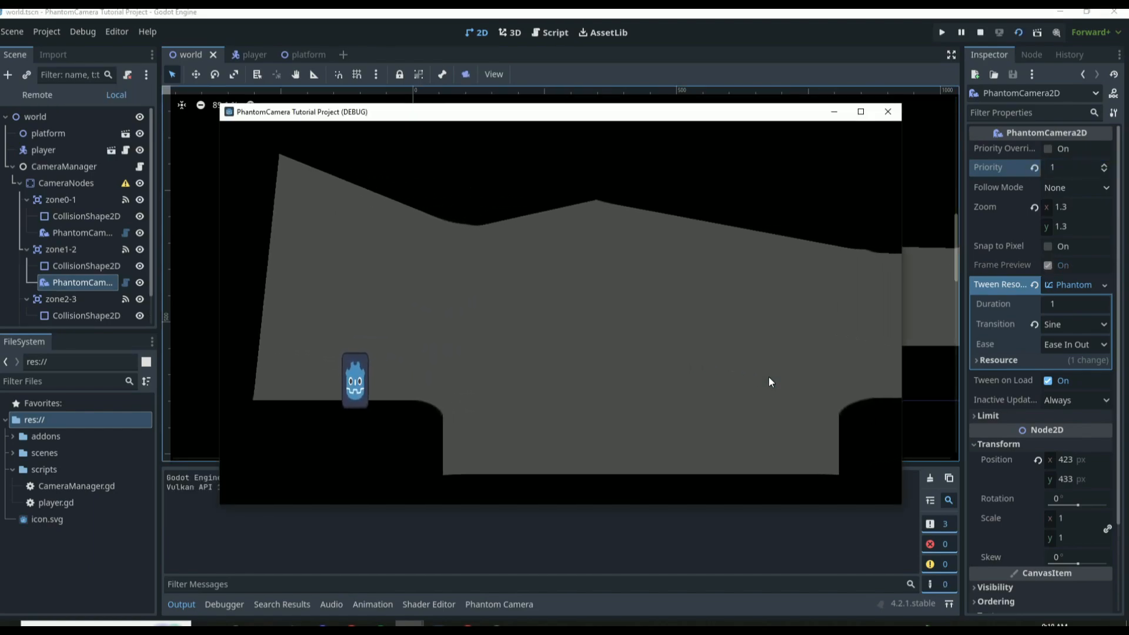
key(Right)
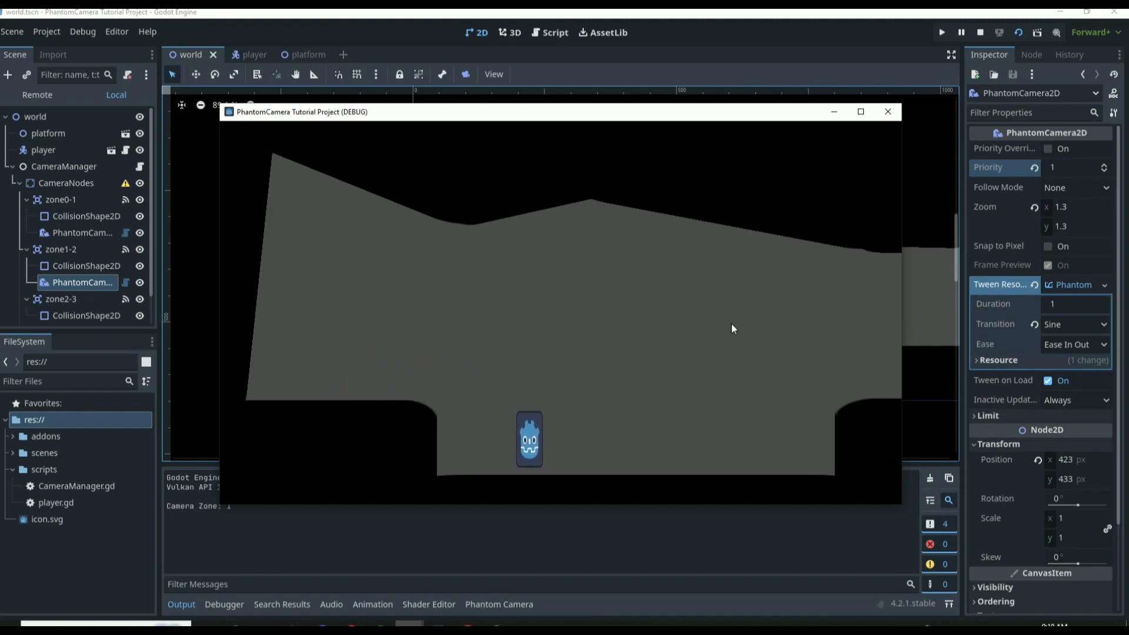
Step: Move the player back and forth across the first zone boundary in the running game, and close the game
key(Left)
key(Left)
key(space)
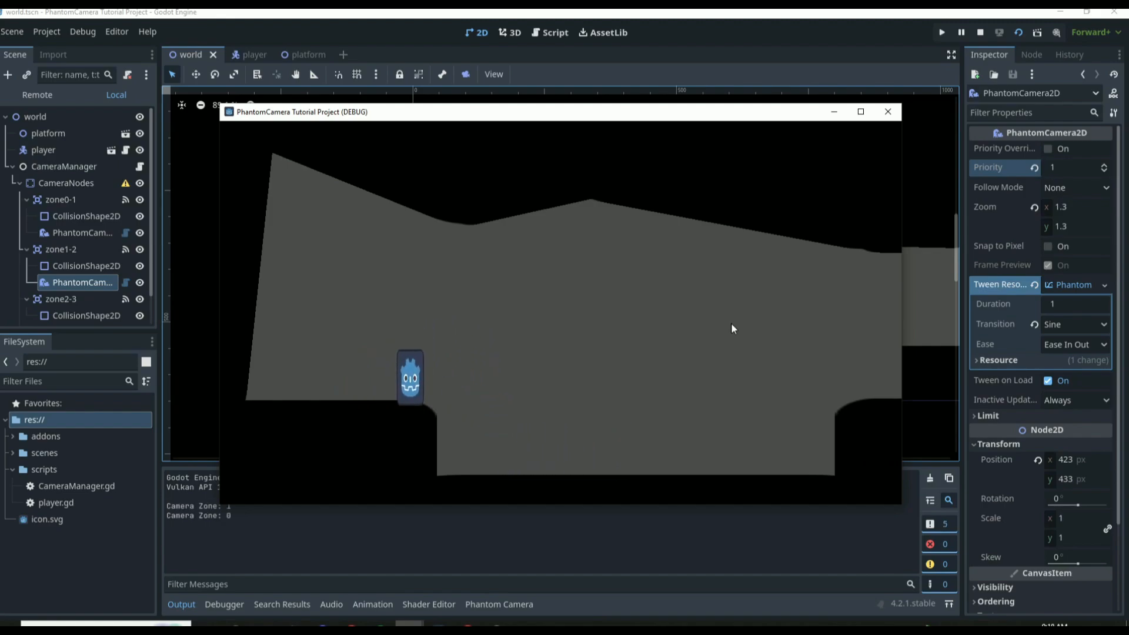
key(Right)
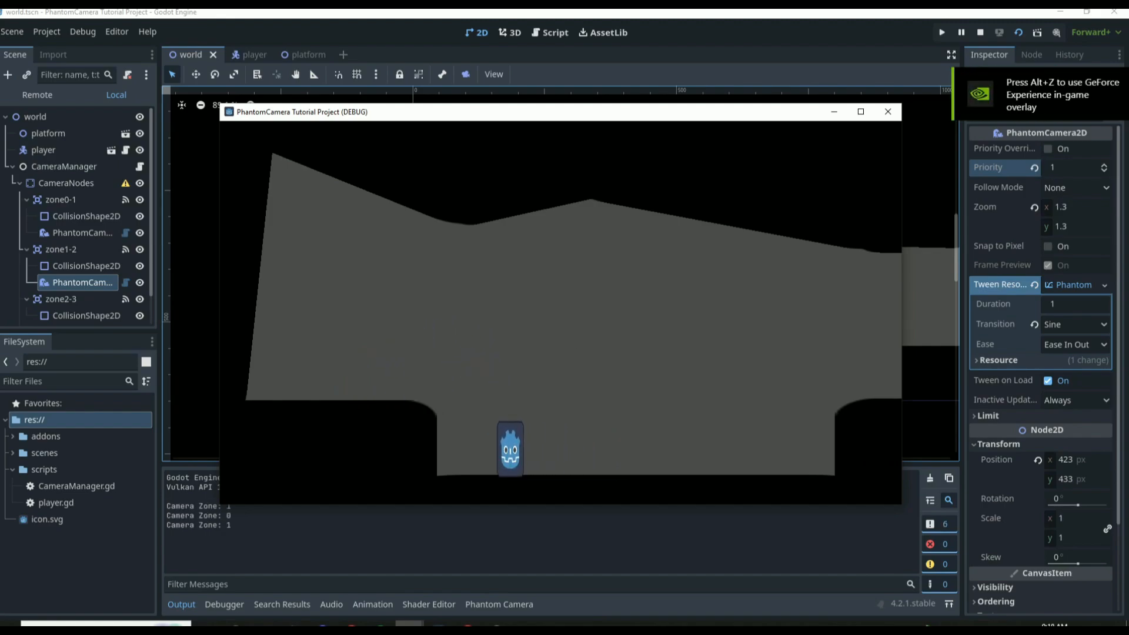
click(888, 111)
Step: Try priority 2 on the zone0-1 phantom camera, and check the starting view in a project run
click(61, 219)
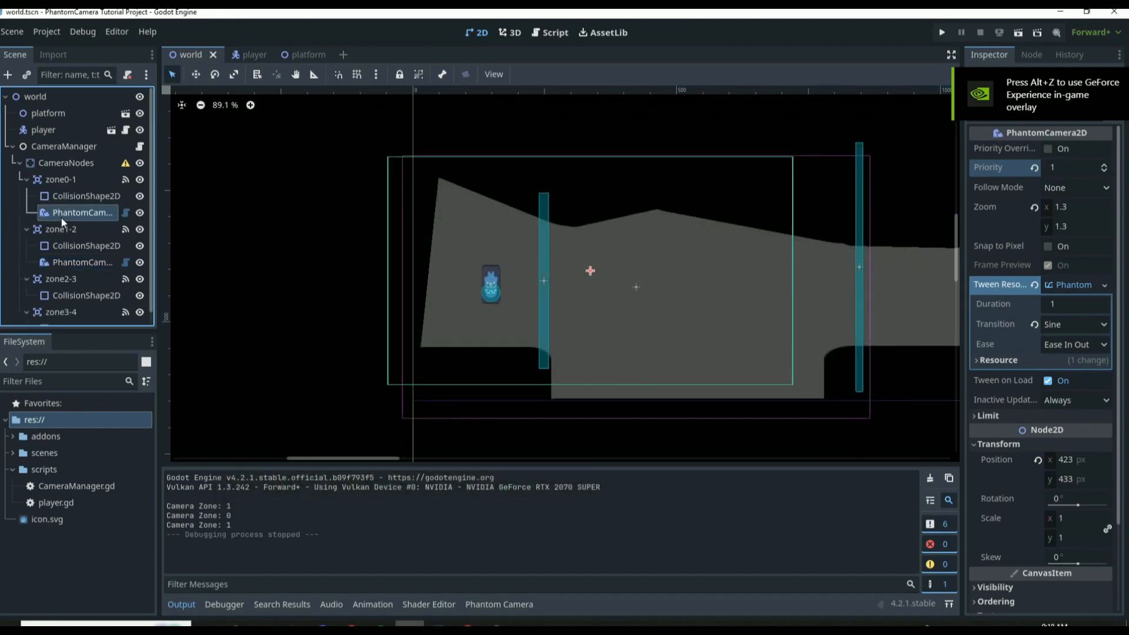
click(1104, 165)
click(1104, 166)
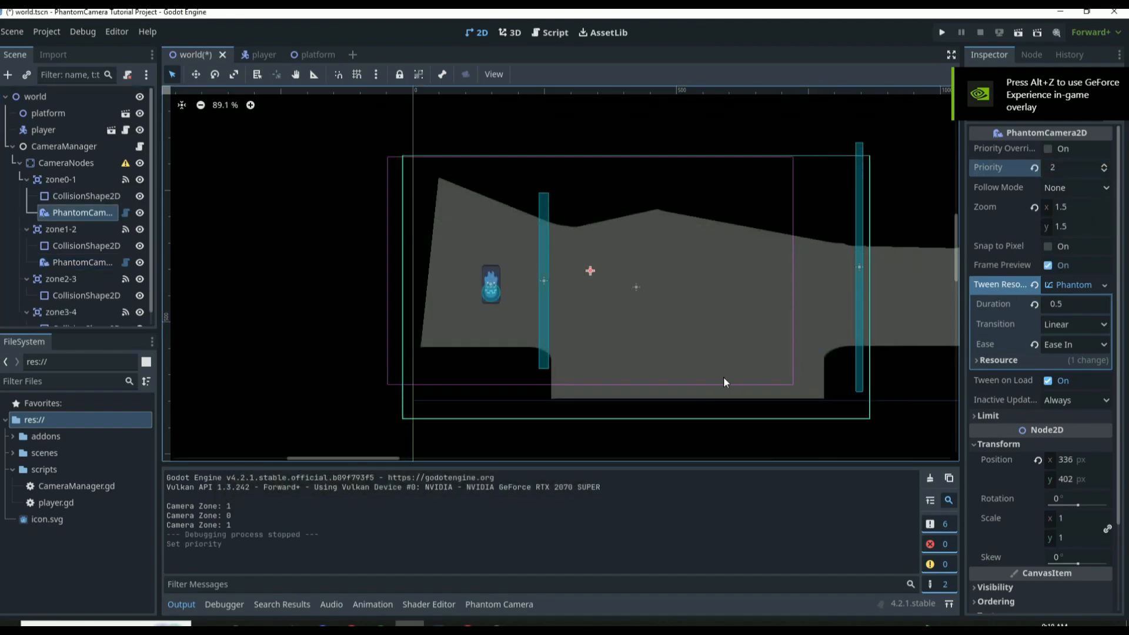
key(F5)
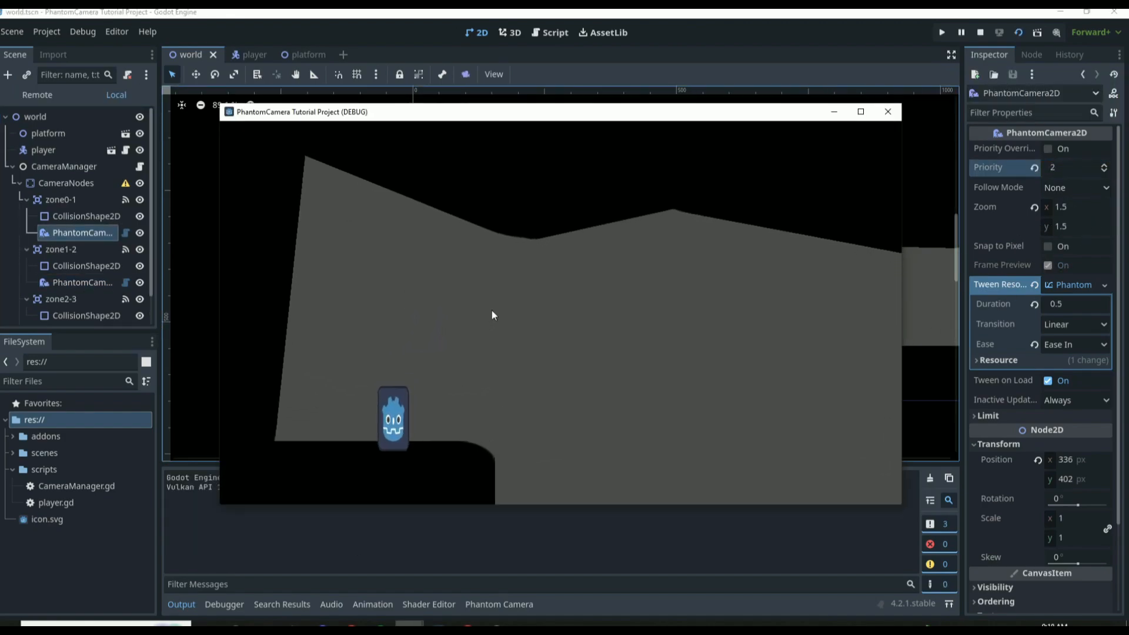
click(887, 112)
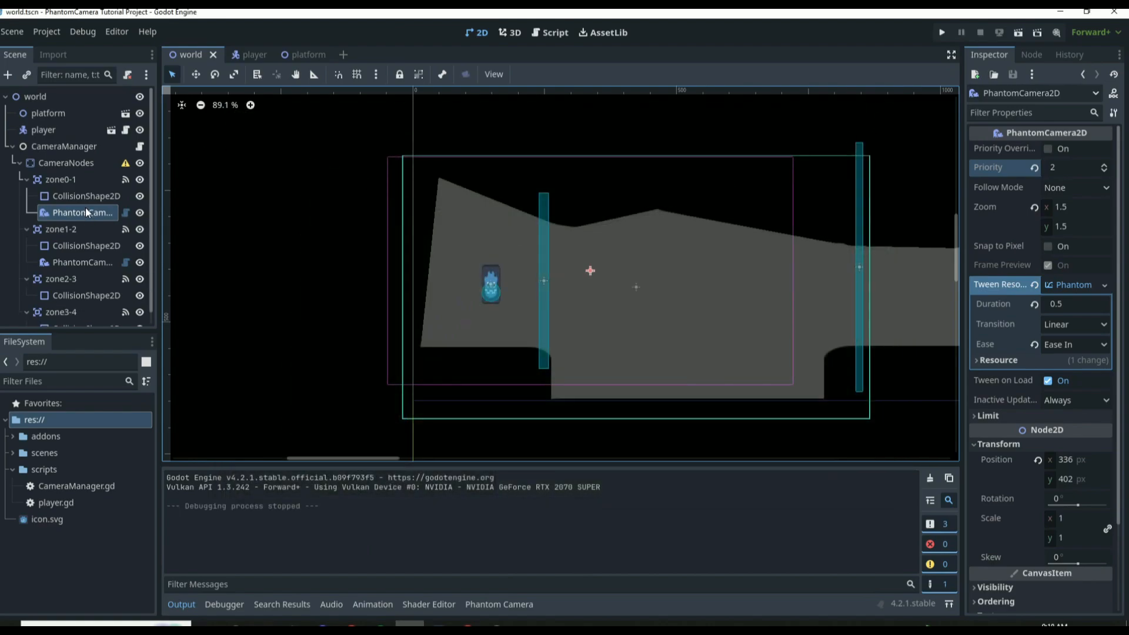
Step: Reset the priority of the zone0-1 and zone1-2 phantom cameras to 0, and save the scene
click(1034, 168)
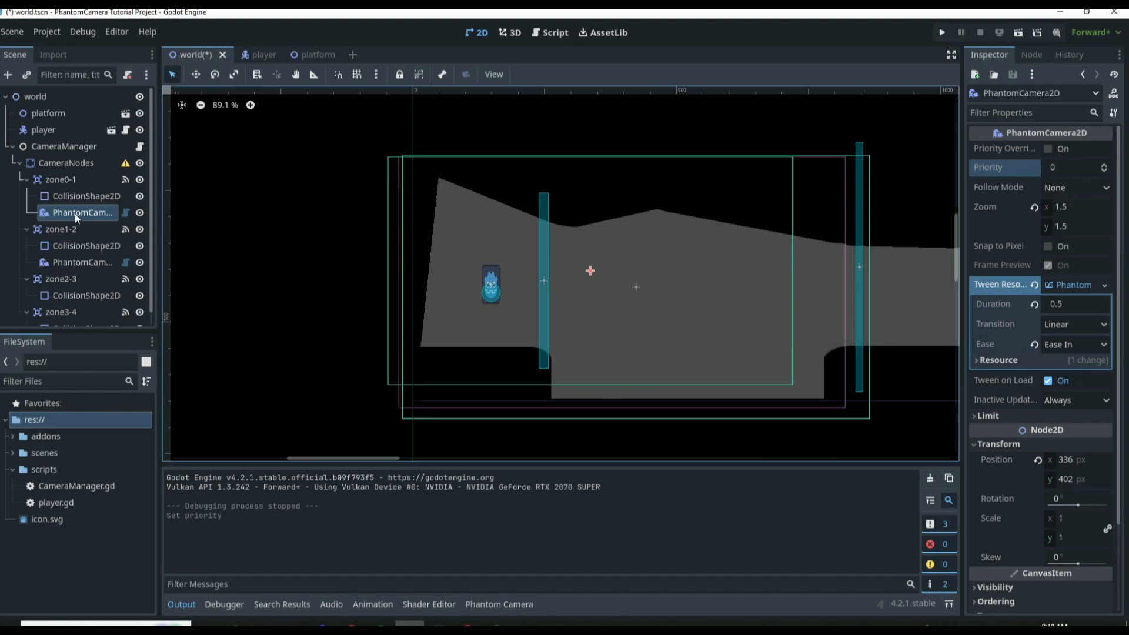
click(82, 263)
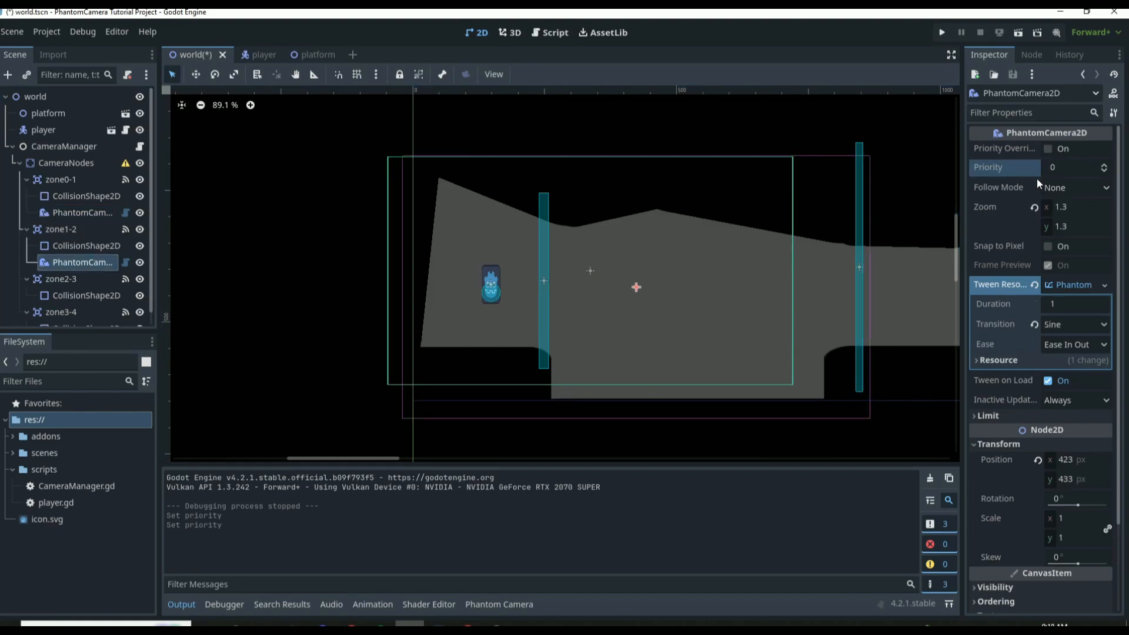
key(ctrl+s)
Step: Replace the print statement in the CameraManager script's update_camera() function with a cameras array containing Camera_Zone0
click(140, 147)
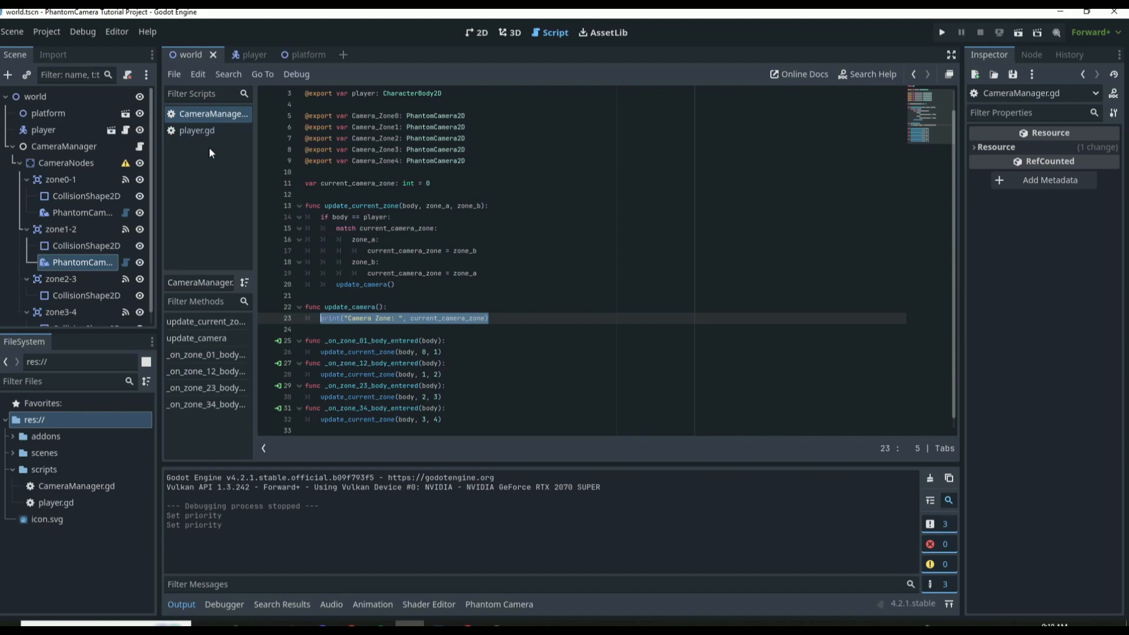
text(var camera)
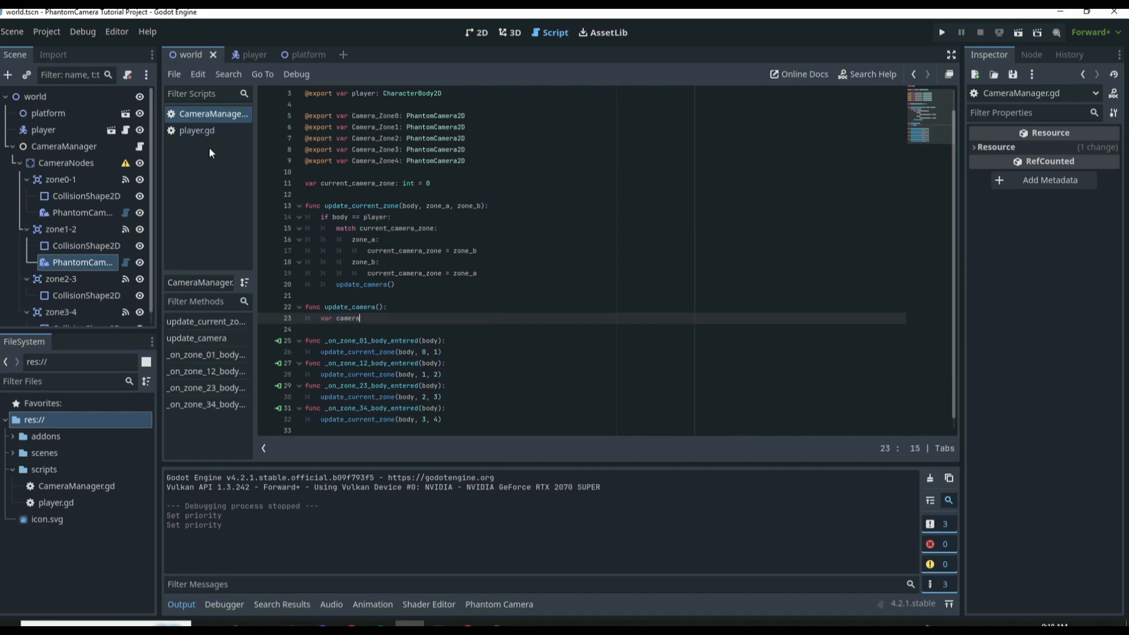
text(s = )
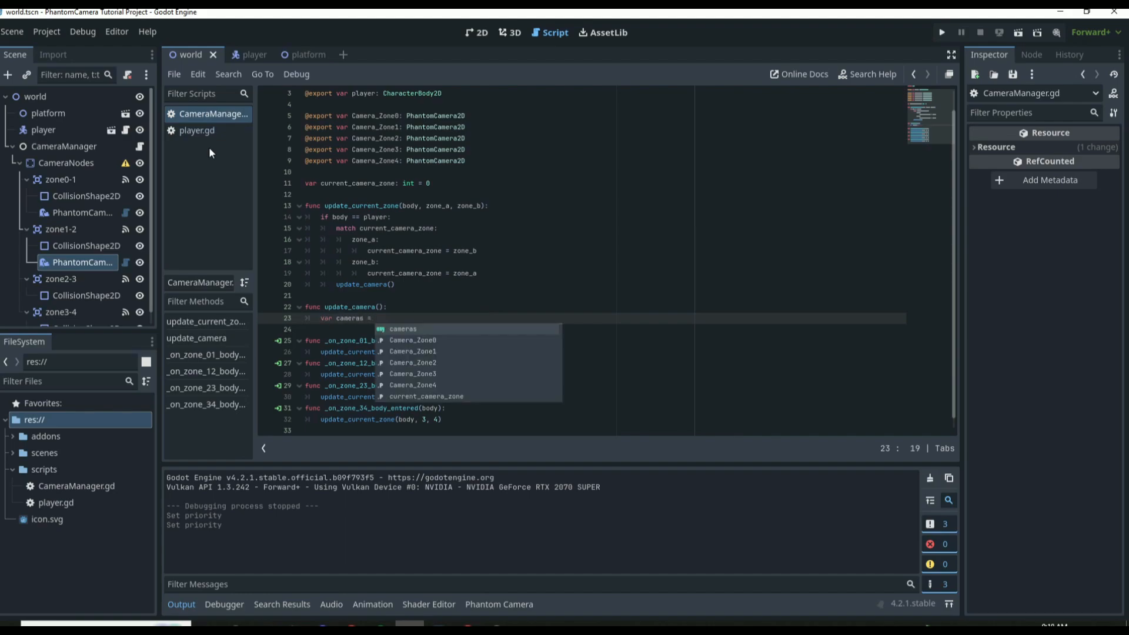
text([Camera_)
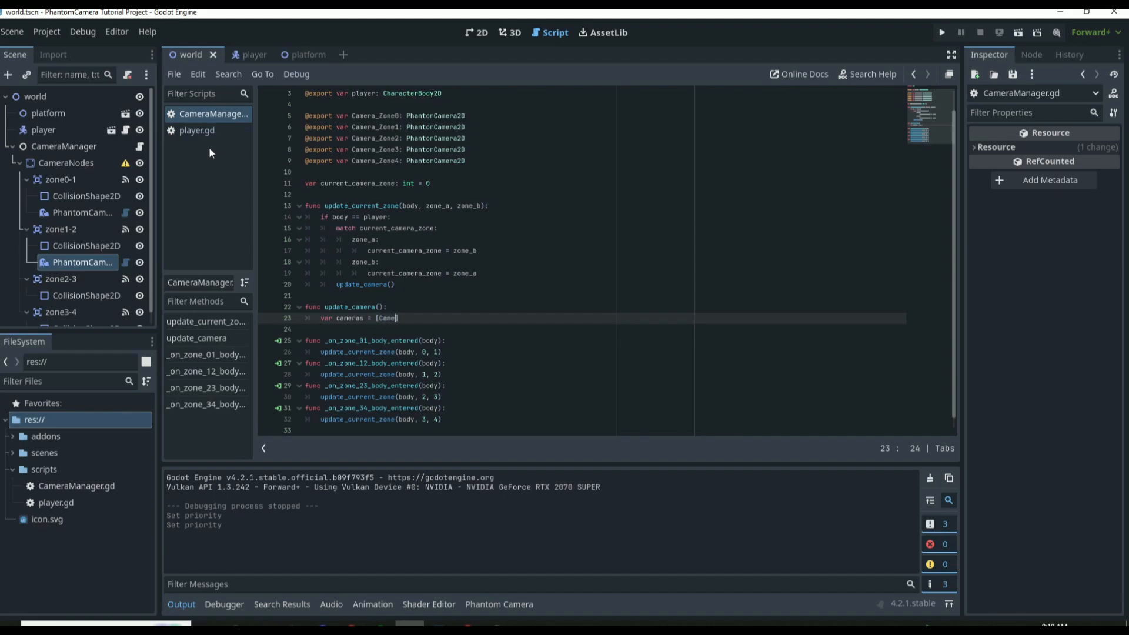
key(Down)
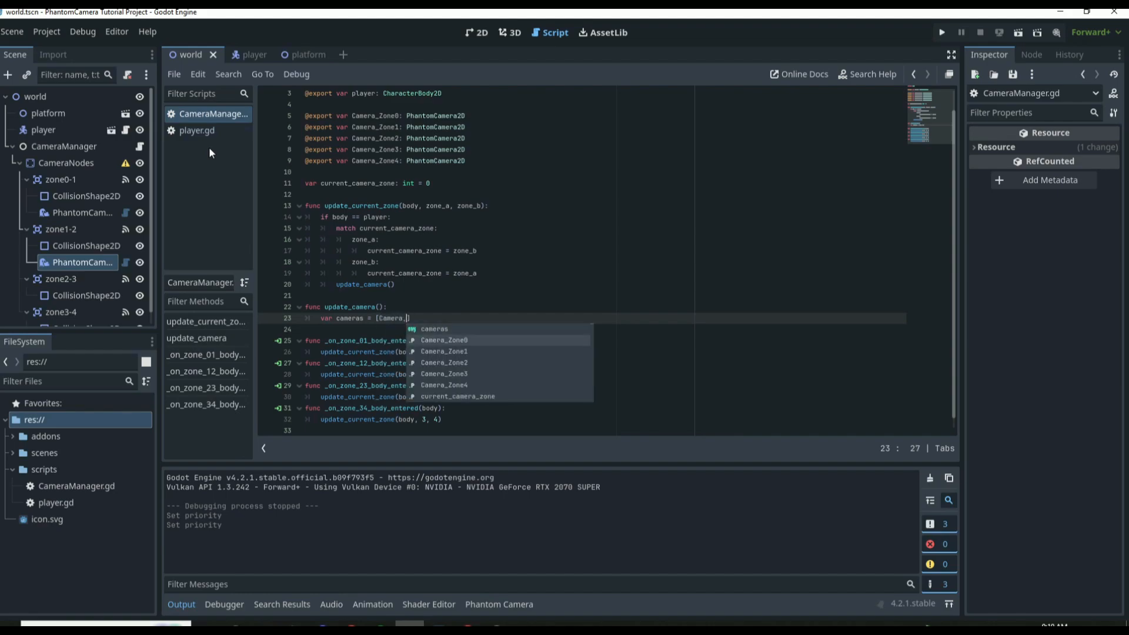
key(Return)
text(,)
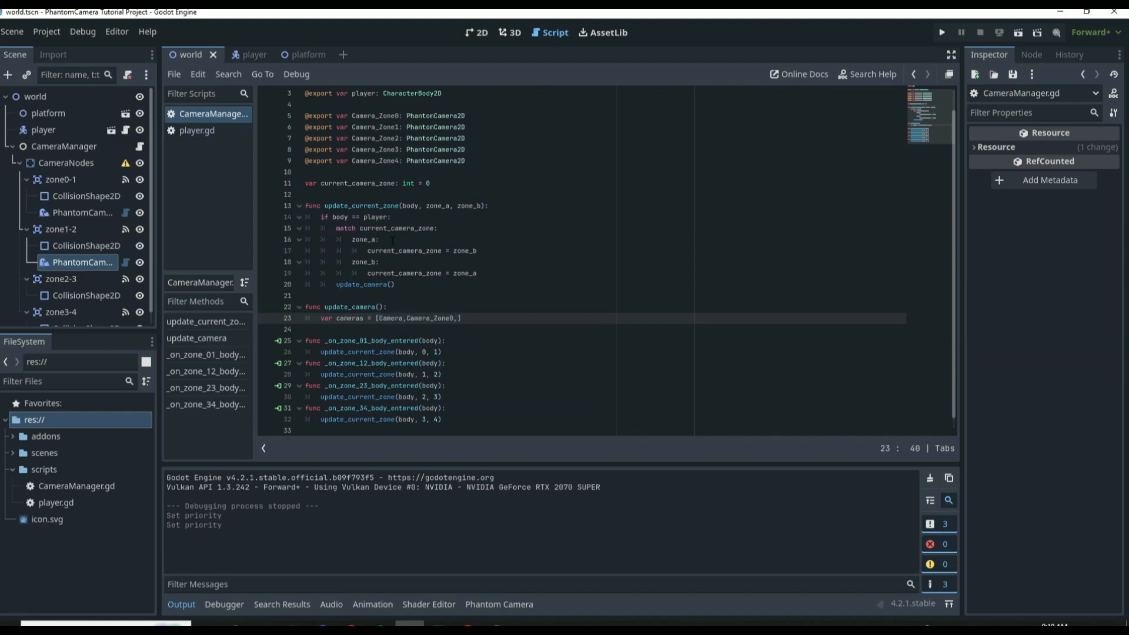
Step: Remove the stray Camera entry before Camera_Zone0 in the cameras array
click(407, 318)
key(BackSpace)
key(BackSpace)
key(BackSpace)
key(BackSpace)
key(BackSpace)
key(BackSpace)
key(BackSpace)
key(BackSpace)
text([)
Step: Duplicate the Camera_Zone0 entry until the cameras array has five entries, and make the last one Camera_Zone4
drag(431, 317, 379, 318)
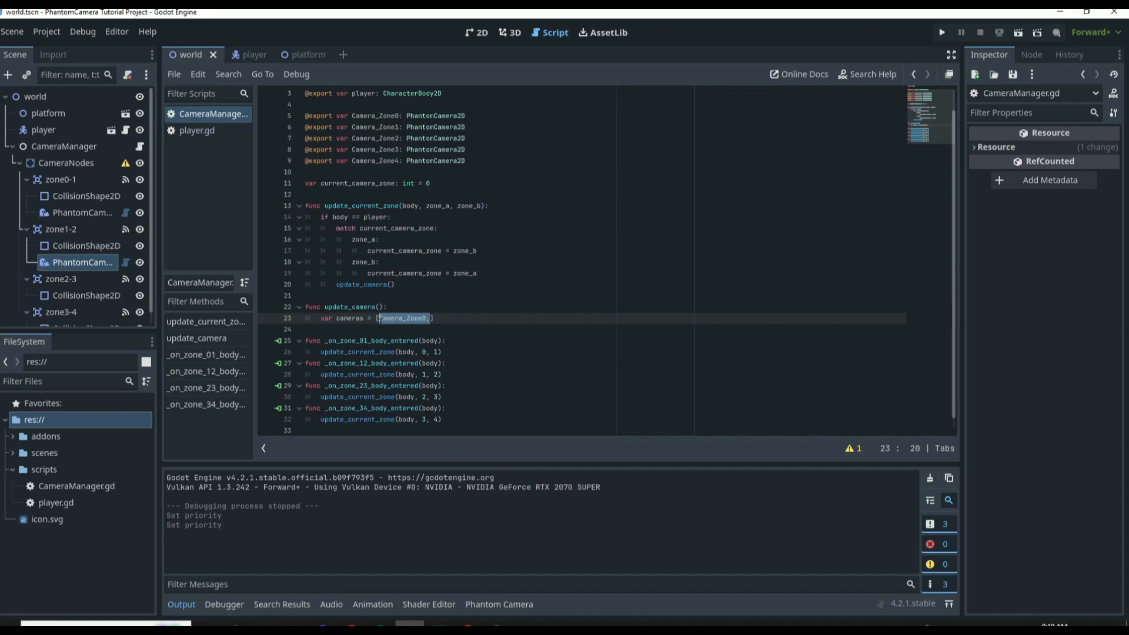
key(ctrl+c)
key(Right)
key(ctrl+v)
text(,)
key(ctrl+v)
text(,)
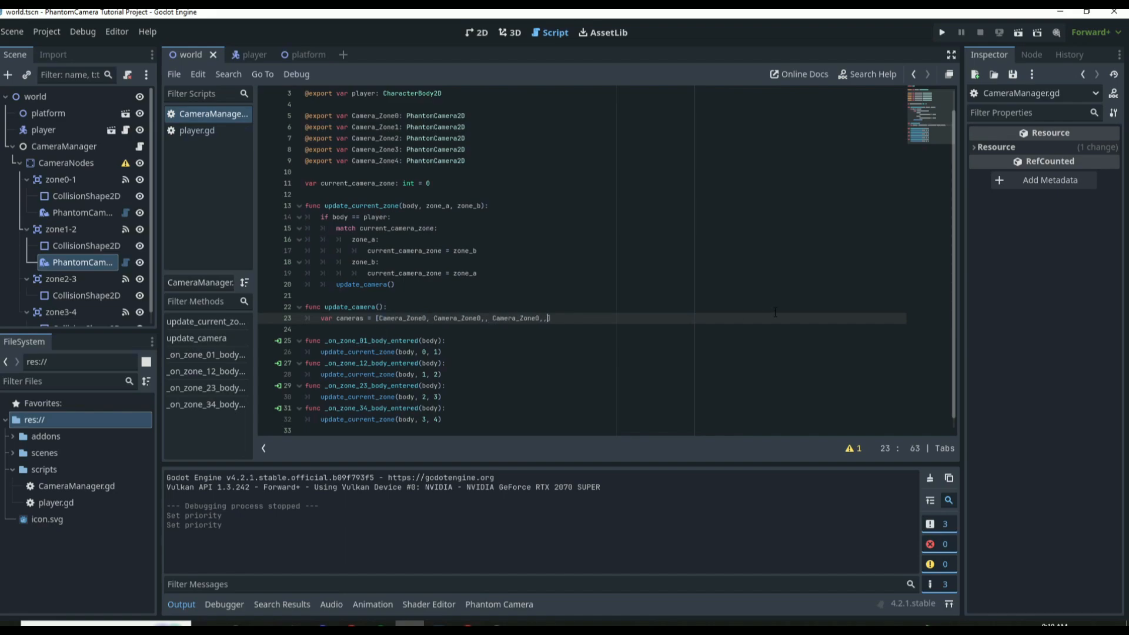
key(BackSpace)
key(ctrl+v)
key(ctrl+v)
key(BackSpace)
key(BackSpace)
text(4)
Step: Renumber the middle entries of the cameras array to Camera_Zone1, Camera_Zone2 and Camera_Zone3, and remove the extra comma
click(594, 317)
key(Left)
key(Left)
key(Left)
key(Left)
key(Left)
key(Left)
key(Left)
key(Left)
key(Left)
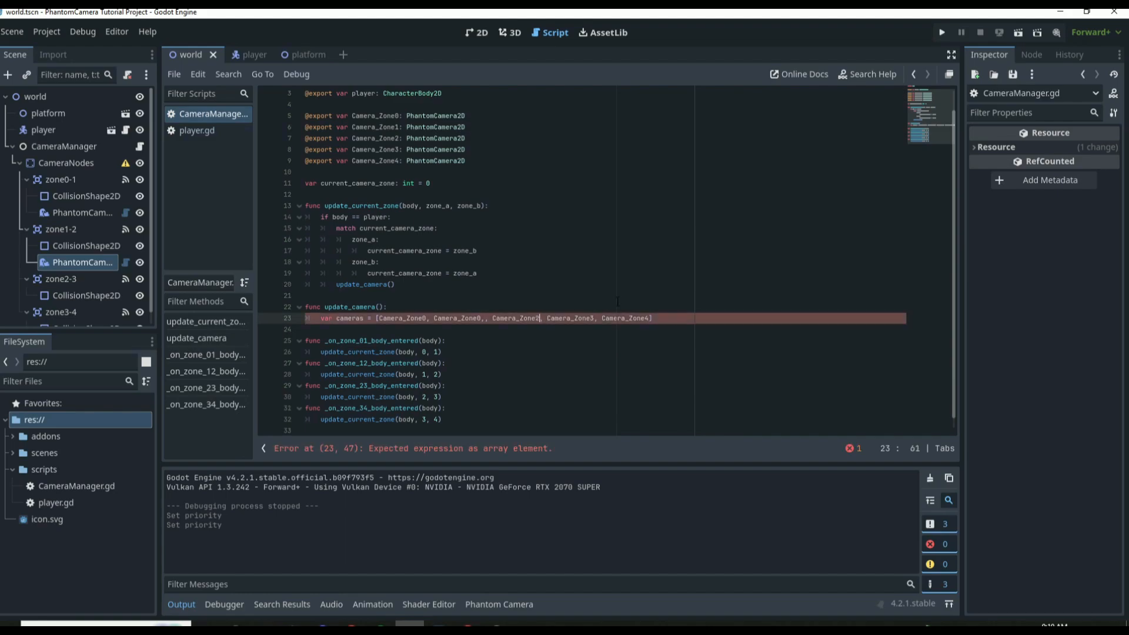
key(Left)
key(Left)
key(Left)
key(Left)
key(Left)
key(Left)
key(Left)
key(Left)
key(Left)
key(Left)
key(Left)
key(BackSpace)
key(BackSpace)
text(1)
click(661, 317)
scroll(523, 241, up, 1)
scroll(692, 350, down, 1)
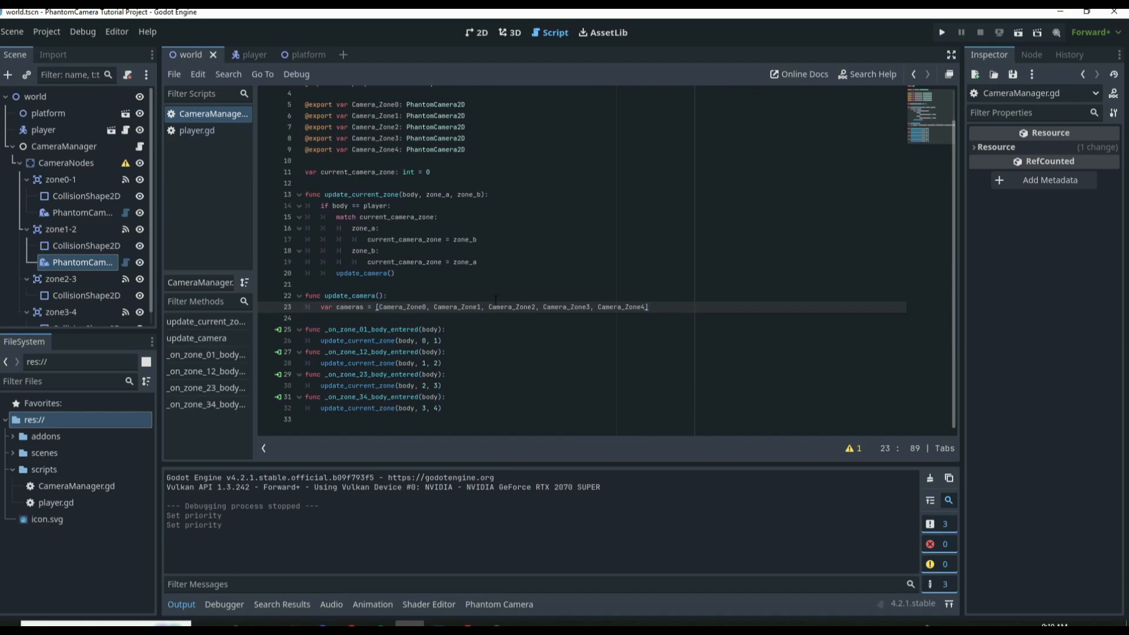
Step: Add the loop header "for camera in cameras:" below the cameras array
drag(496, 307, 667, 306)
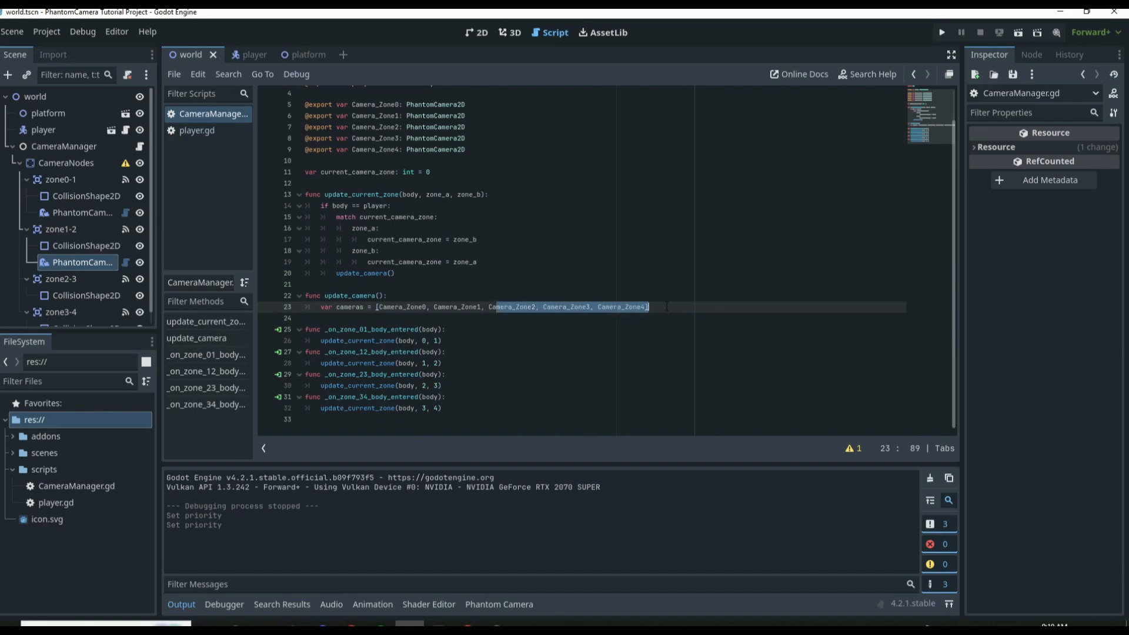
click(667, 306)
key(Return)
text(for )
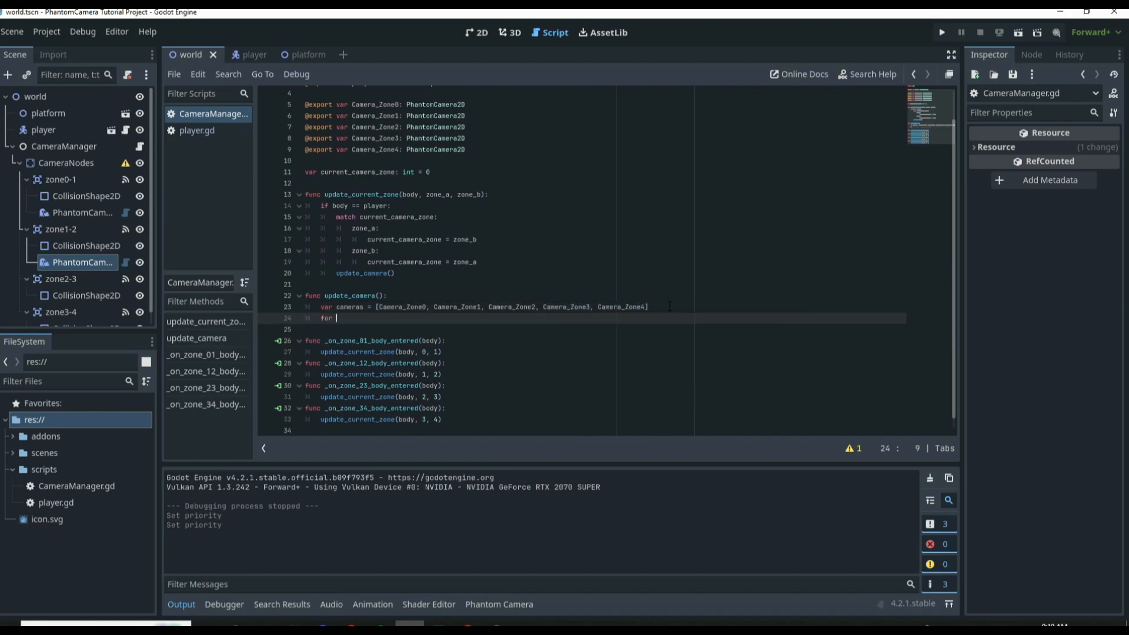
text(camera )
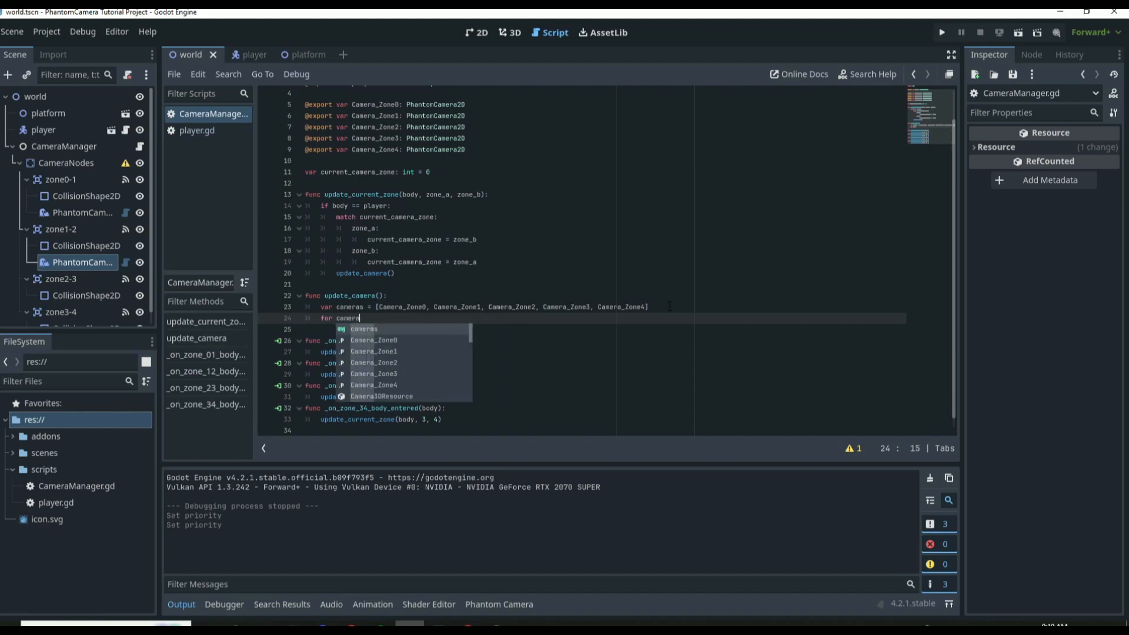
text(in cam)
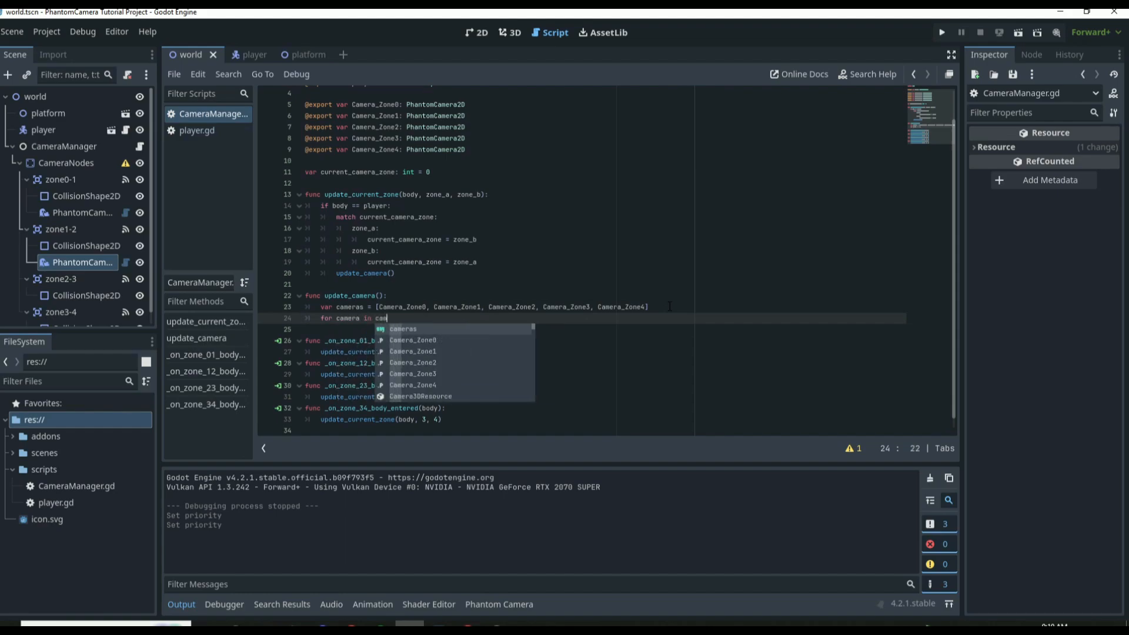
text(eras:)
Step: Inside the loop, add the condition "if camera != null:" with the assignment "camera.priority = 0"
key(Return)
text(if )
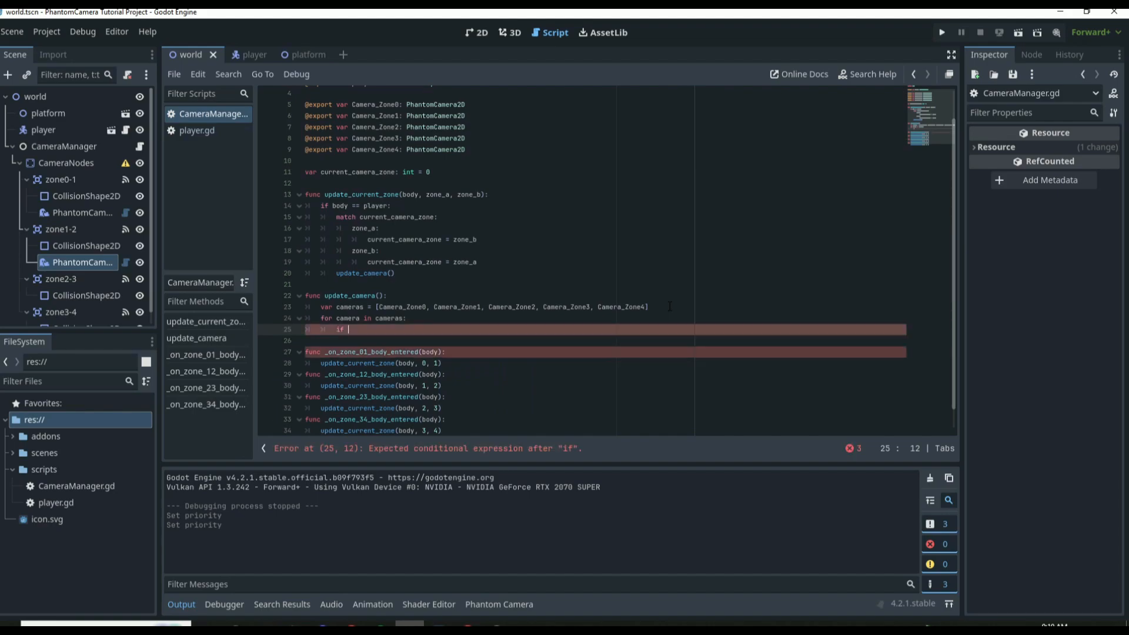
text(camera != null)
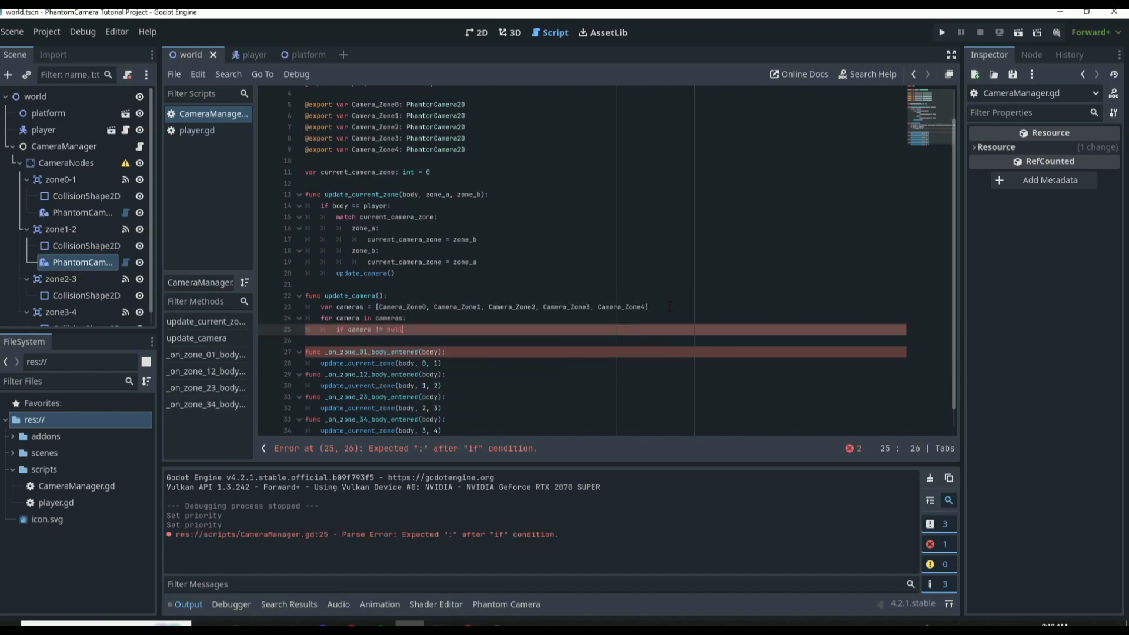
key(Return)
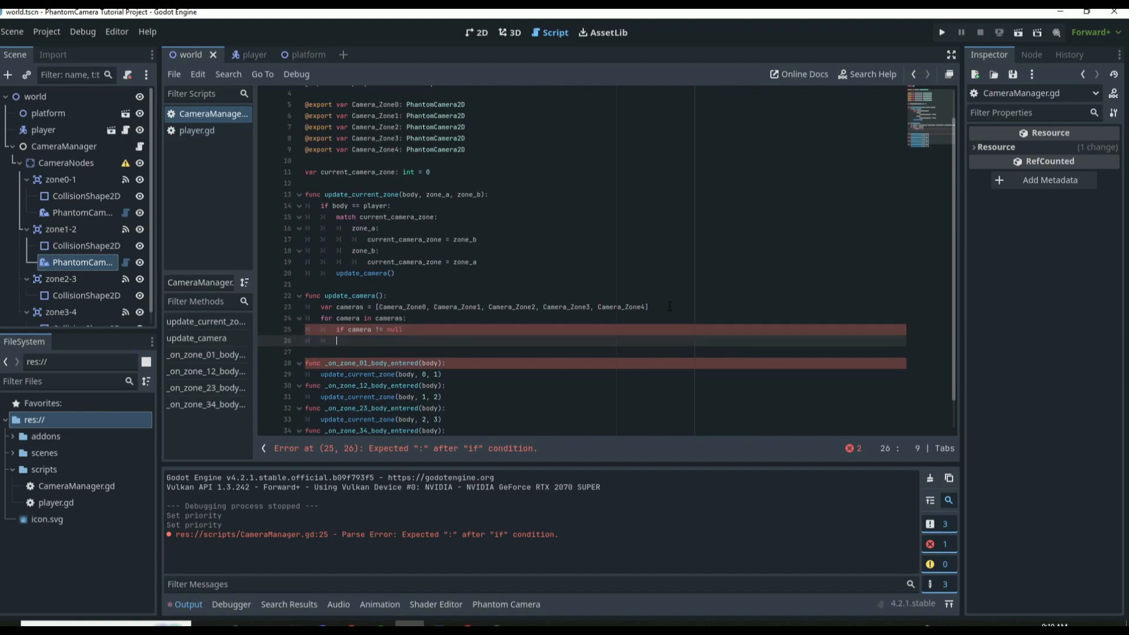
key(BackSpace)
key(BackSpace)
text(:)
key(Return)
text(camera.priority =)
drag(337, 307, 466, 342)
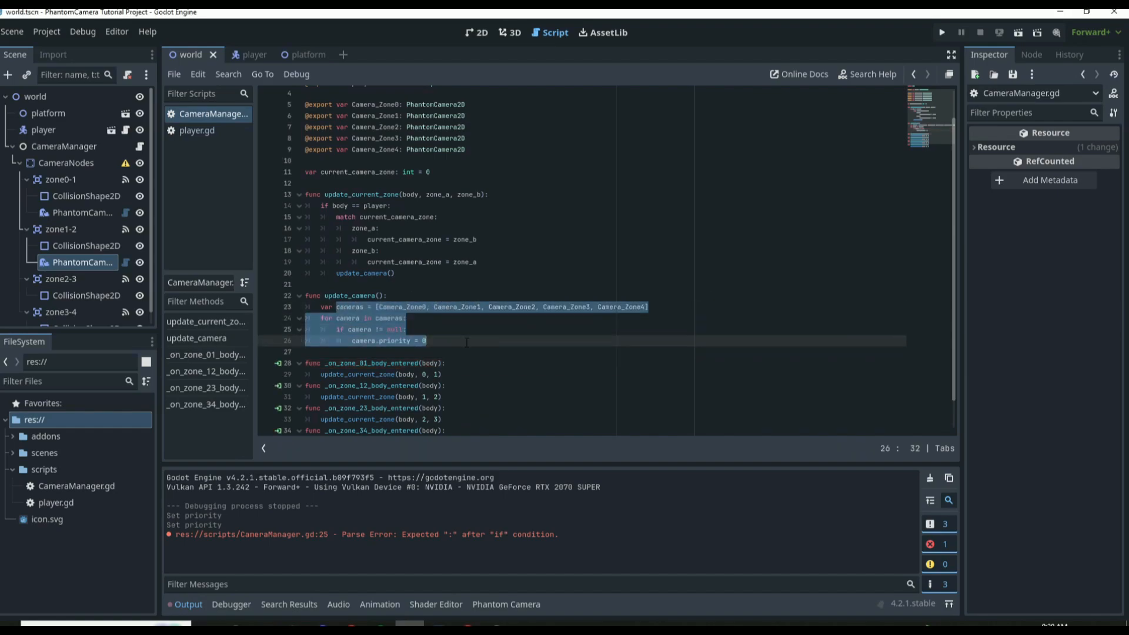
click(465, 343)
click(355, 274)
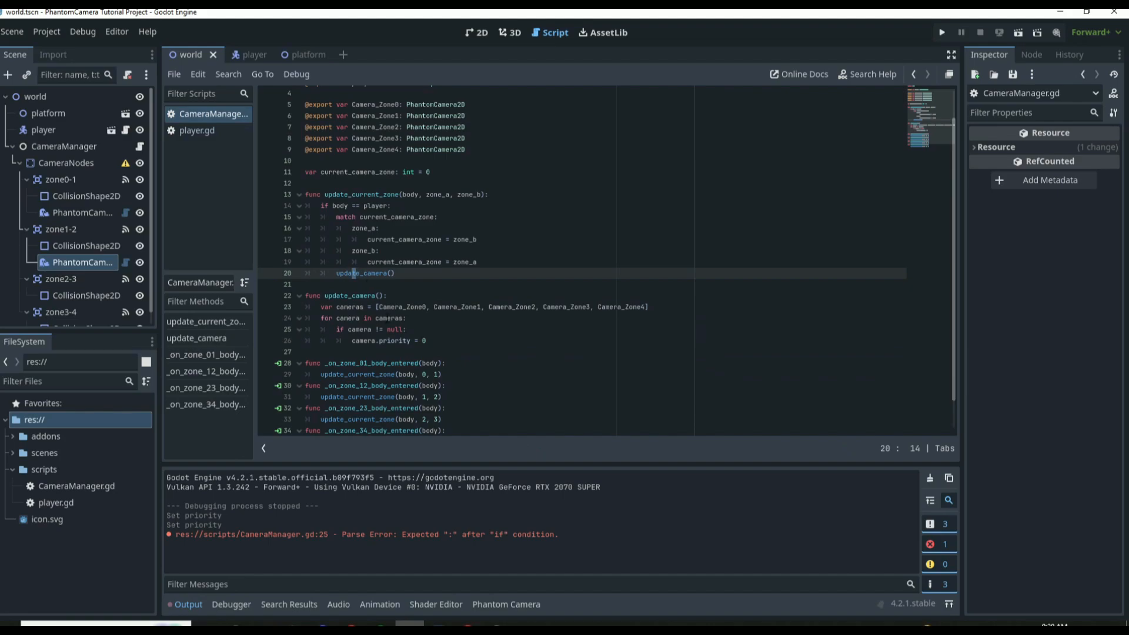
click(445, 341)
drag(398, 284, 364, 274)
Step: Add the statement "match current_camera_zone:" after the loop in update_camera(), separated by a blank line
click(439, 343)
key(Return)
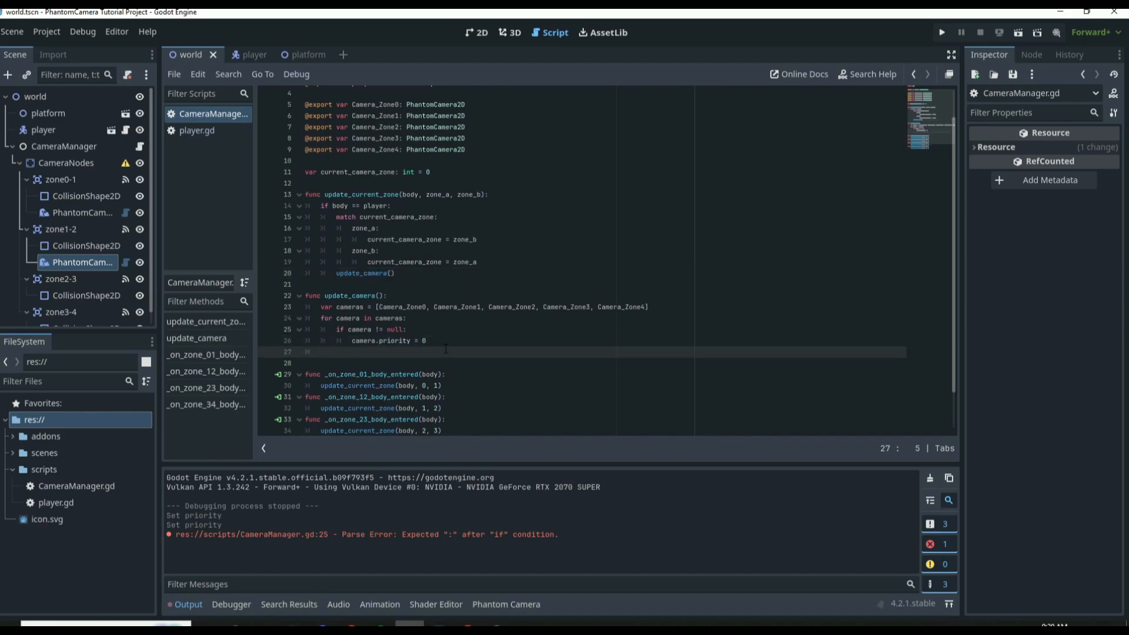
key(Return)
text(match )
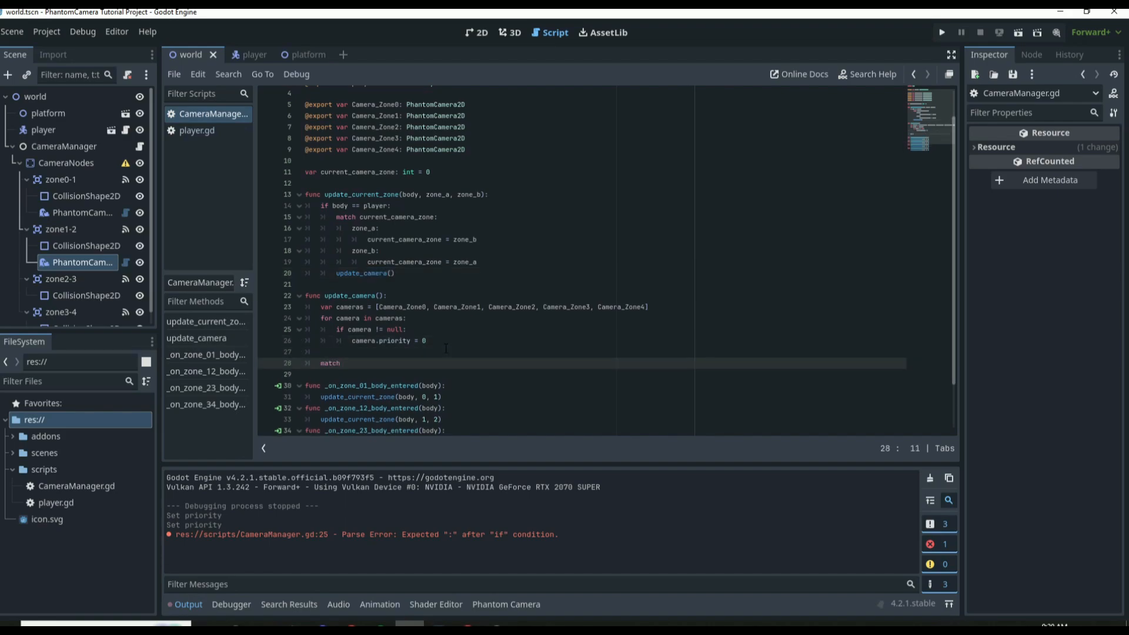
text(current_)
key(BackSpace)
key(BackSpace)
key(BackSpace)
key(BackSpace)
key(BackSpace)
key(BackSpace)
key(BackSpace)
text(urrent_camera_zone:)
key(Return)
Step: Add case 0 to the match statement with the assignment "Camera_Zone0.priority = 1"
text(0)
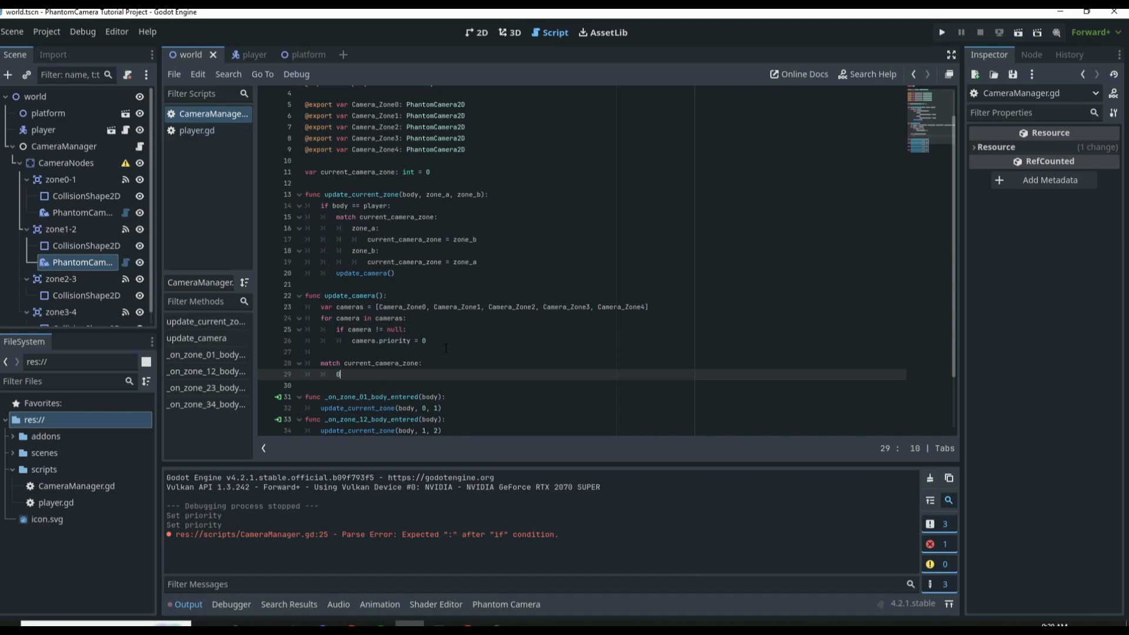
text(:)
key(Return)
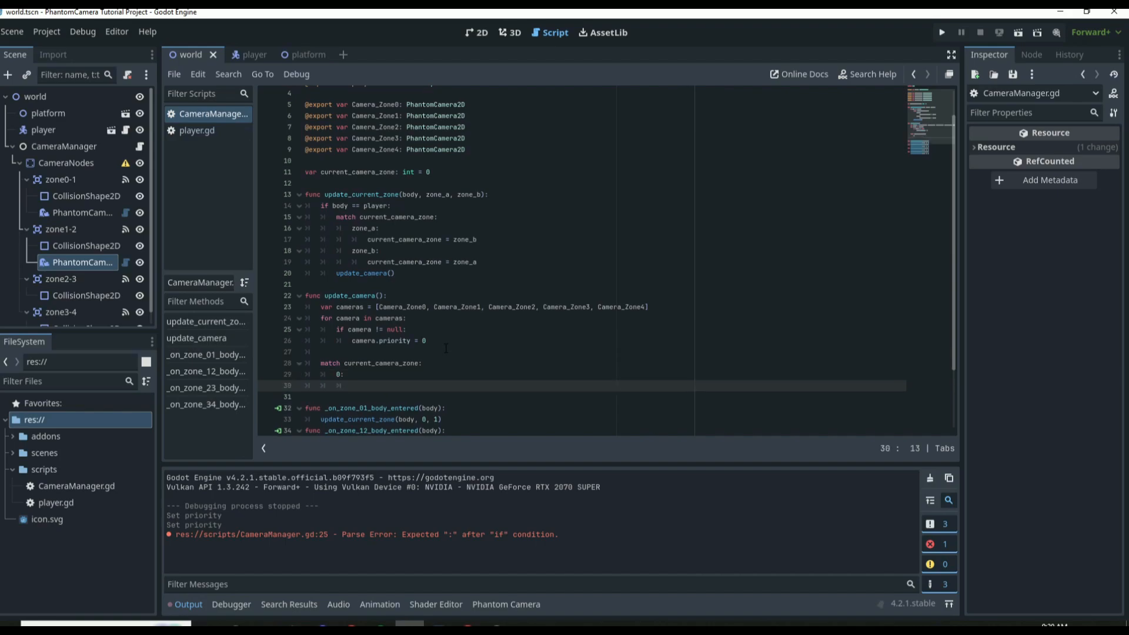
text(Camera)
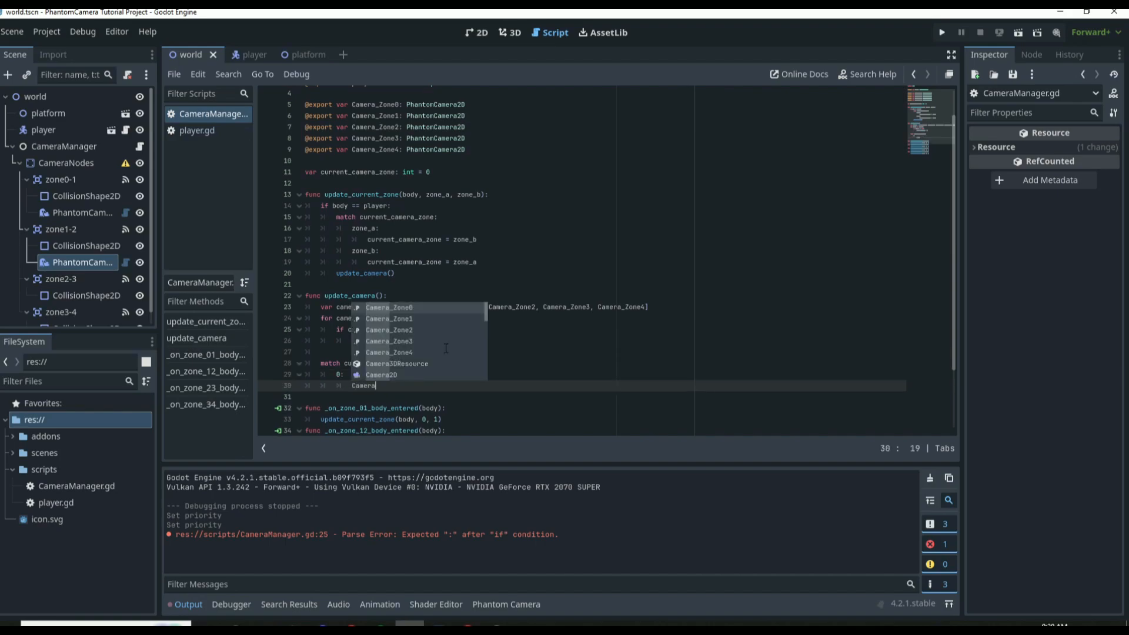
text(_Zone0.prio)
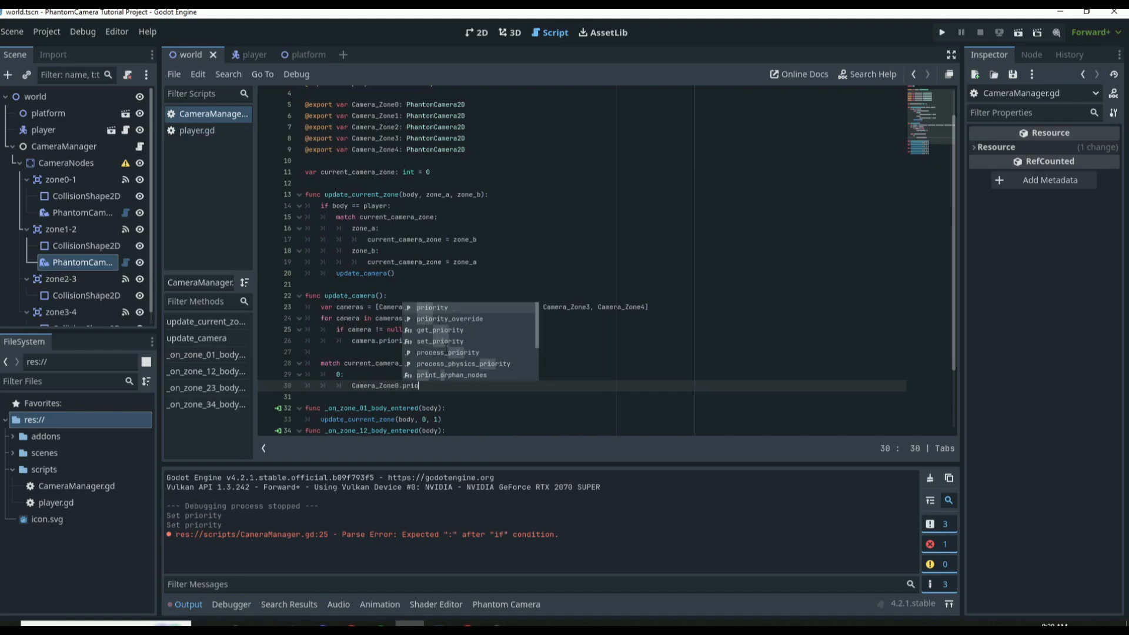
text(rity = 1)
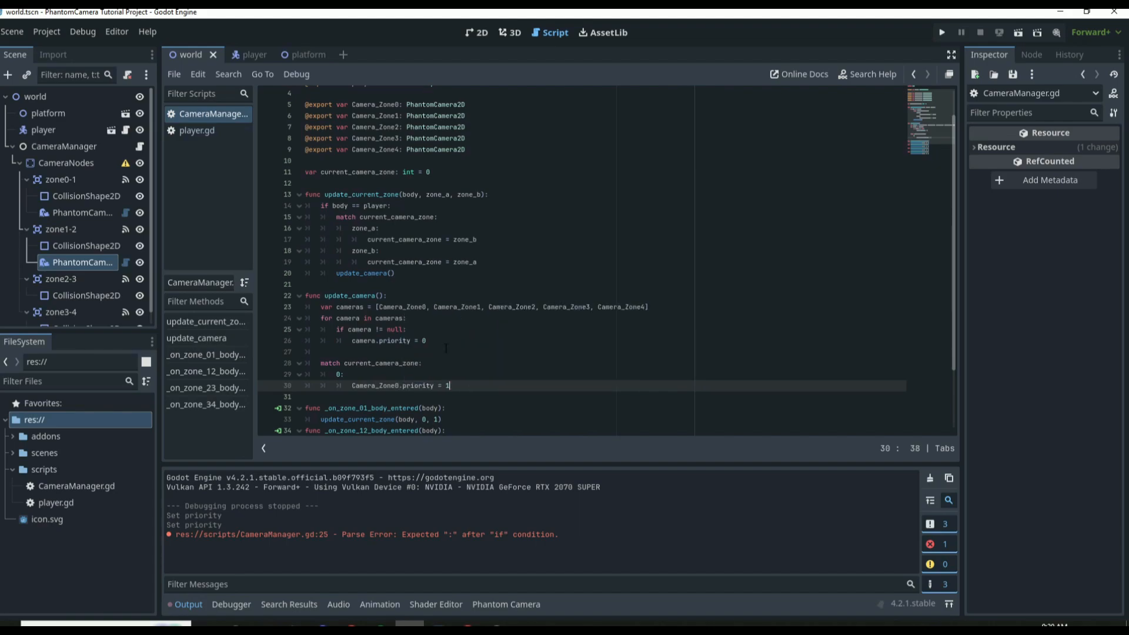
Step: Add case 1 to the match statement in update_camera() with the assignment "Camera_Zone1.priority = 1"
key(Return)
key(BackSpace)
text(1: C)
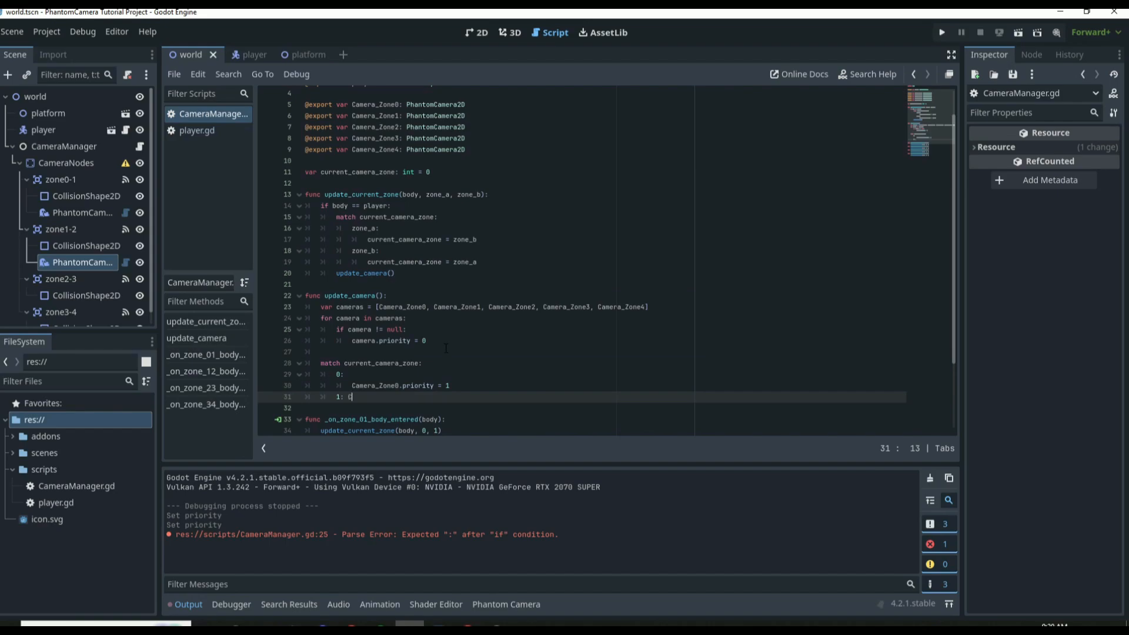
text(amera)
key(BackSpace)
key(BackSpace)
key(BackSpace)
key(BackSpace)
key(BackSpace)
key(BackSpace)
key(Return)
text(Camera)
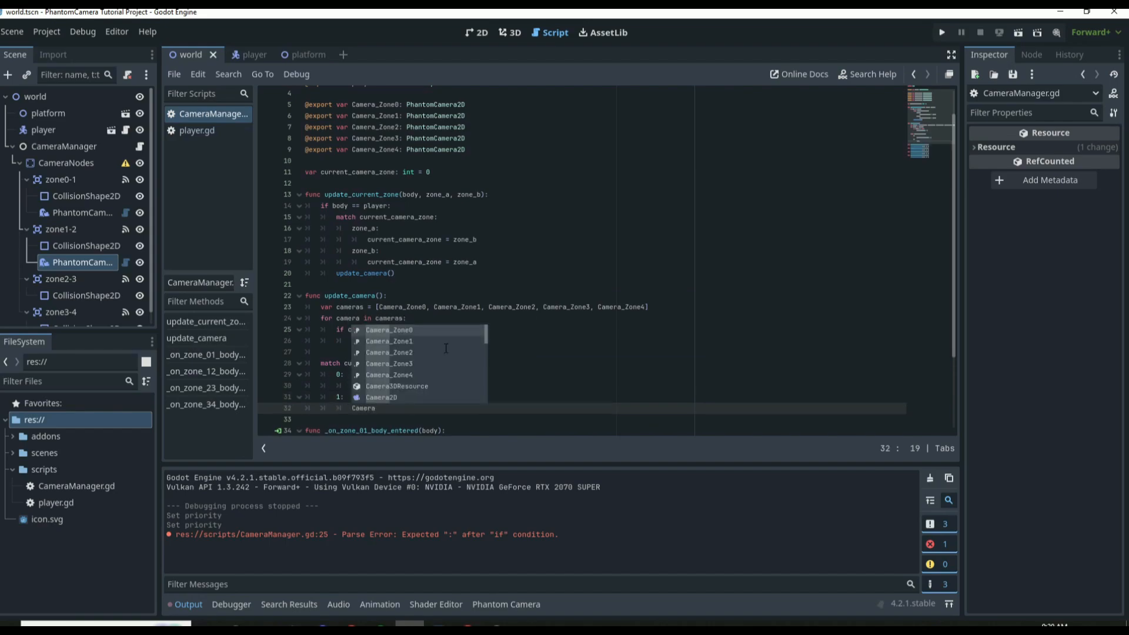
text(_Zone2)
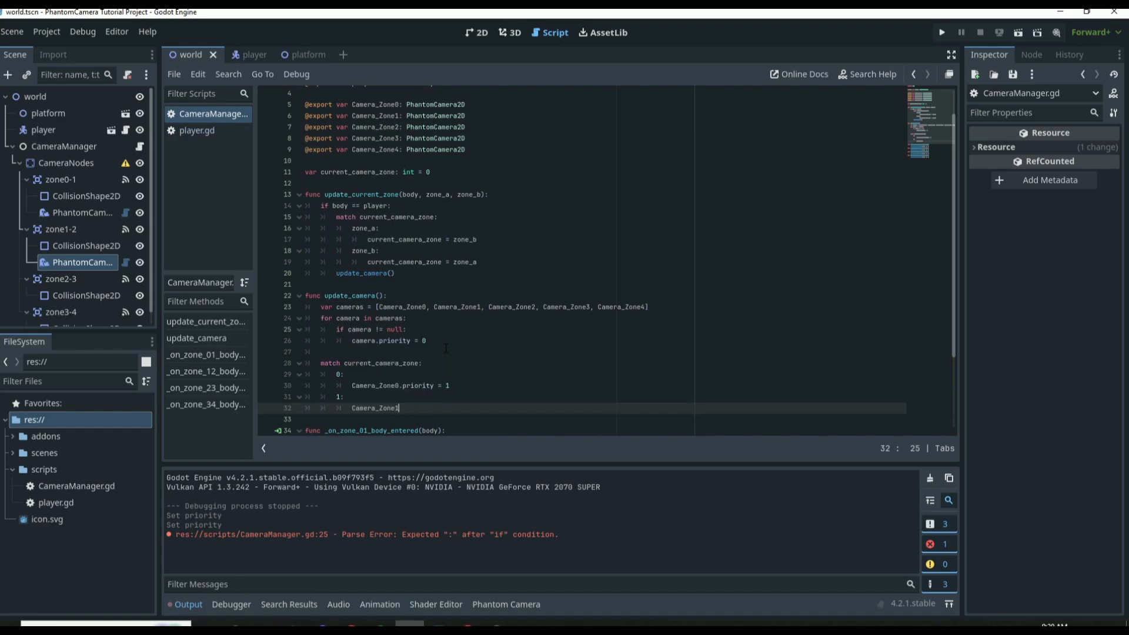
text(.priority =1)
scroll(461, 310, down, 3)
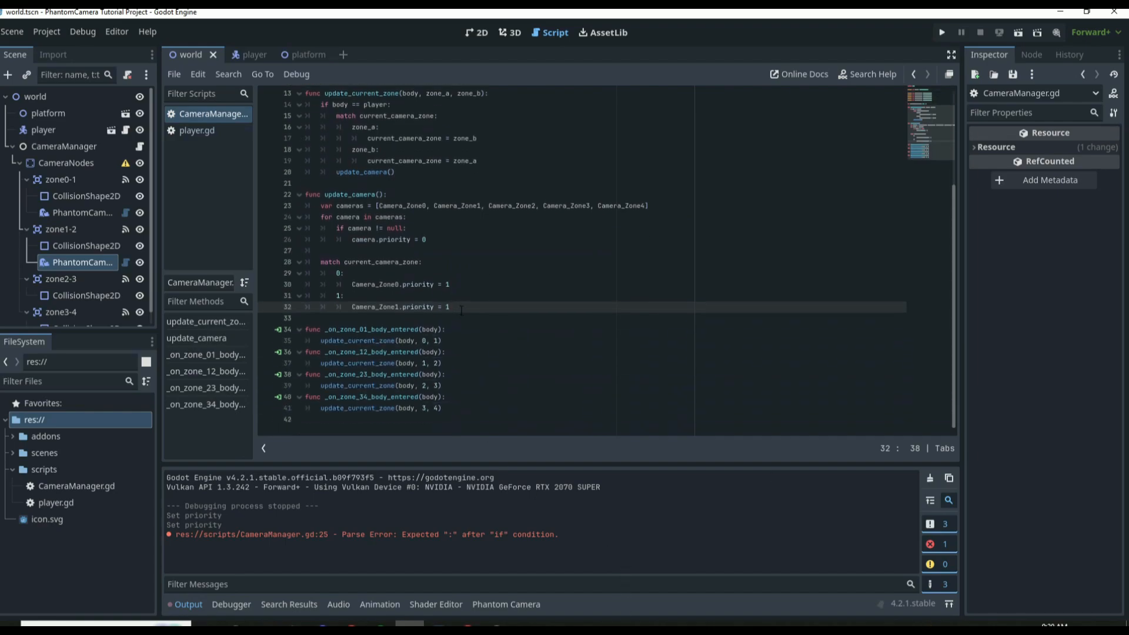
key(shift+Left)
Step: Run the project, test the camera switch by moving the player back and forth across the zone0-1 boundary, and close the game
key(F5)
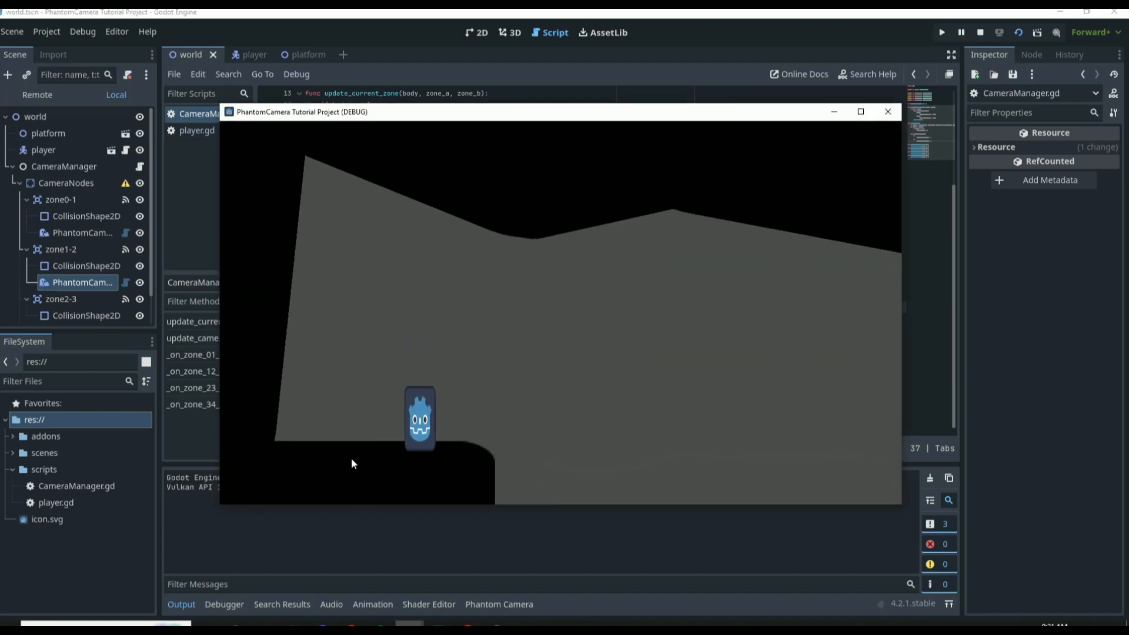
key(Right)
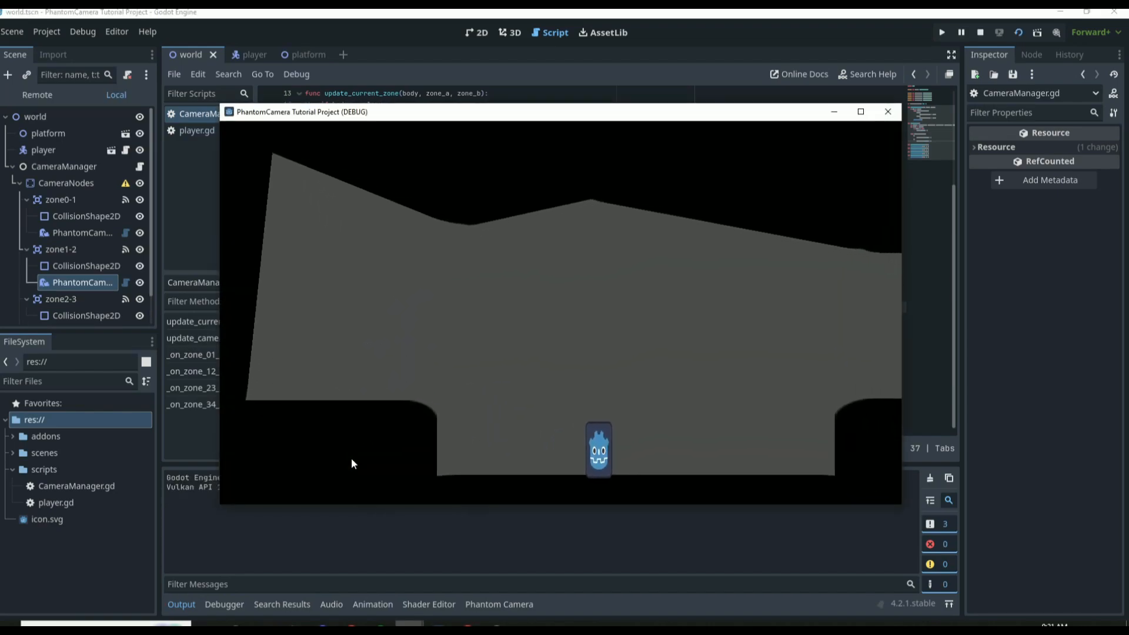
key(Left)
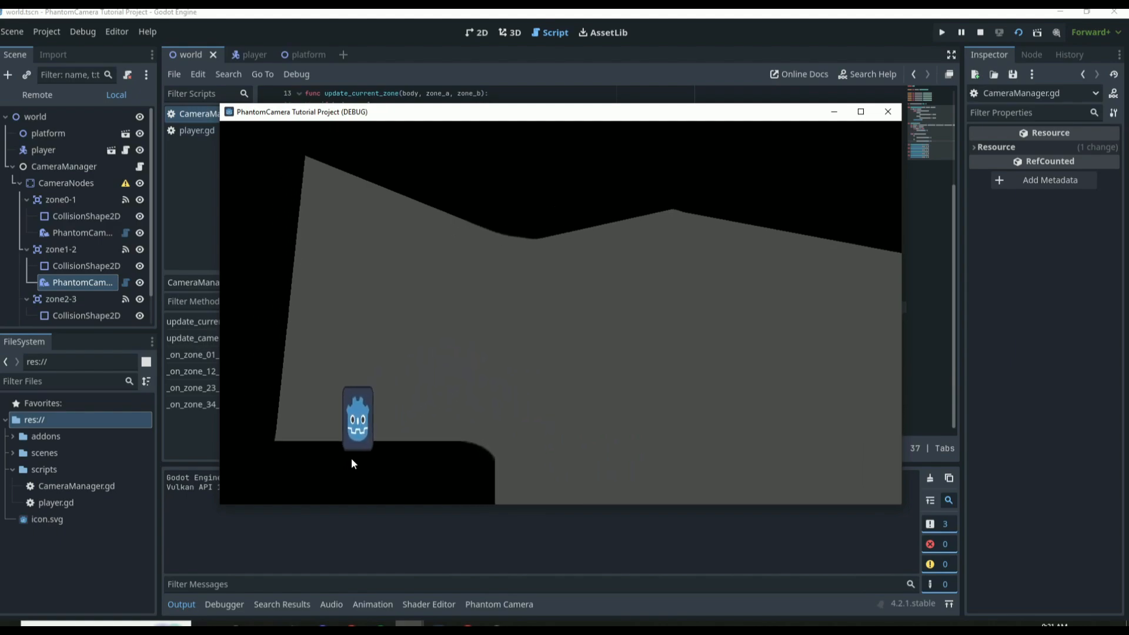
key(Right)
key(Left)
key(space)
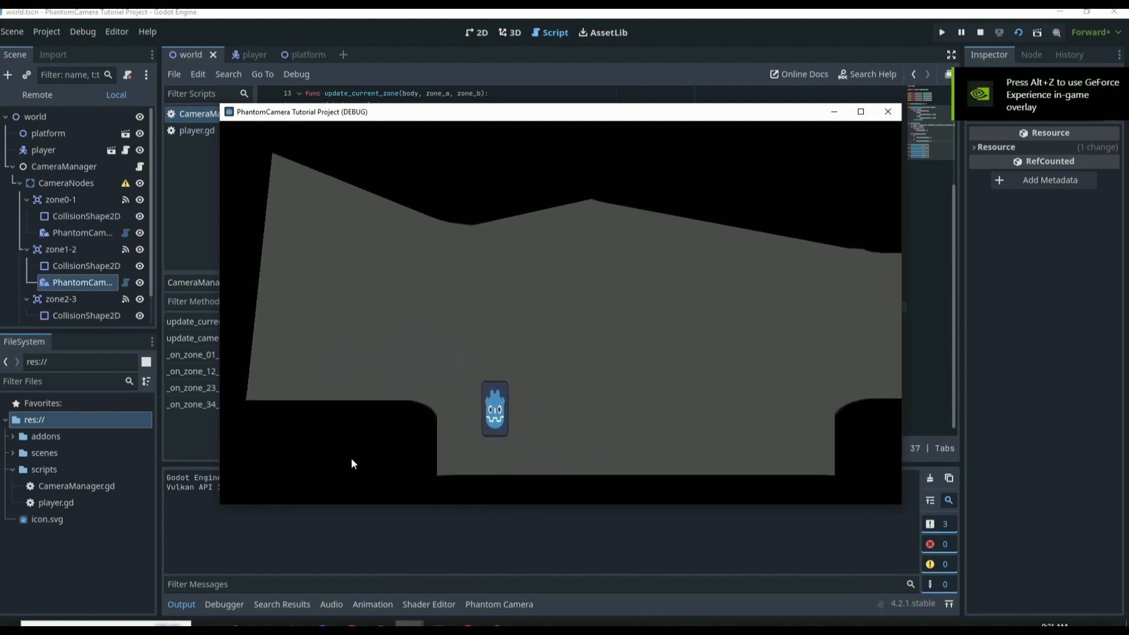
key(Right)
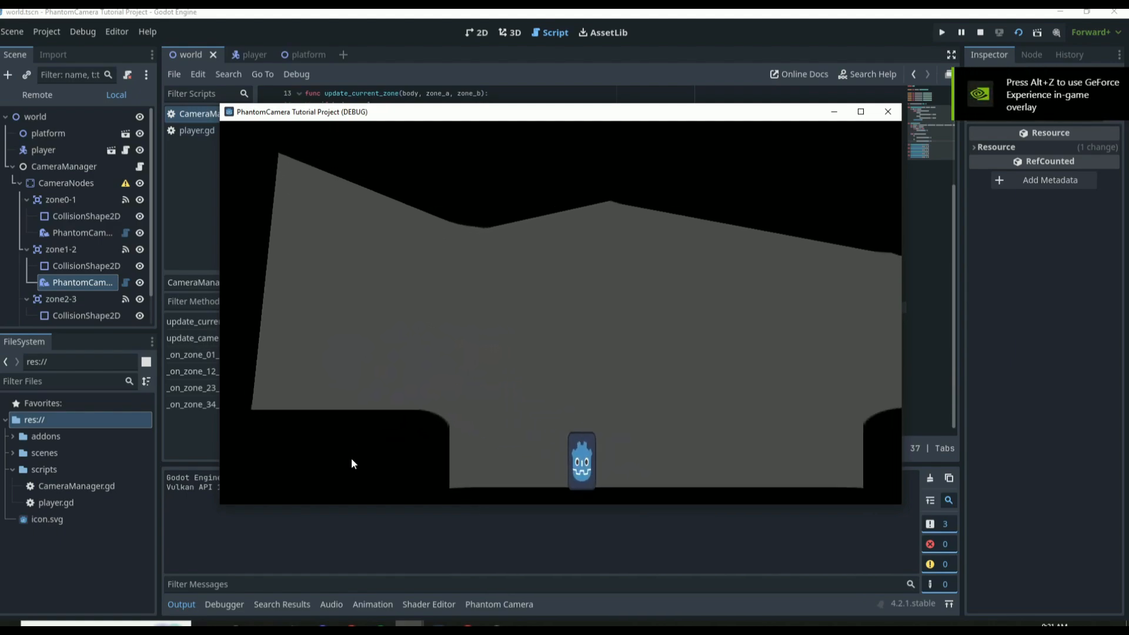
click(889, 111)
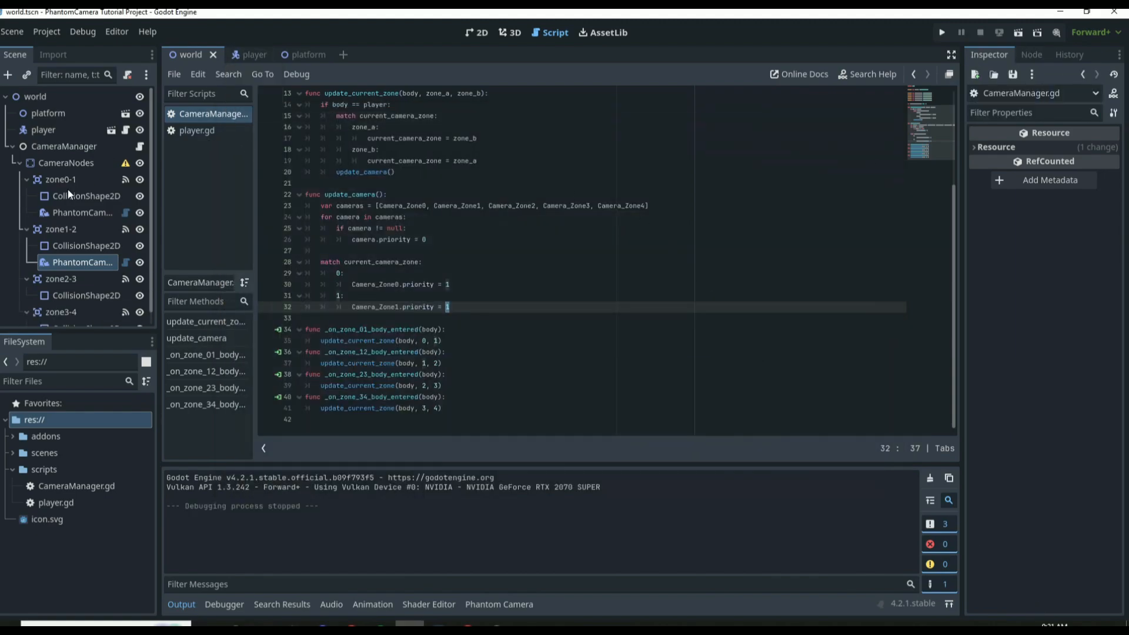
Step: In the 2D view, set the tween Transition of zone1-2's PhantomCamera2D to Back
click(478, 34)
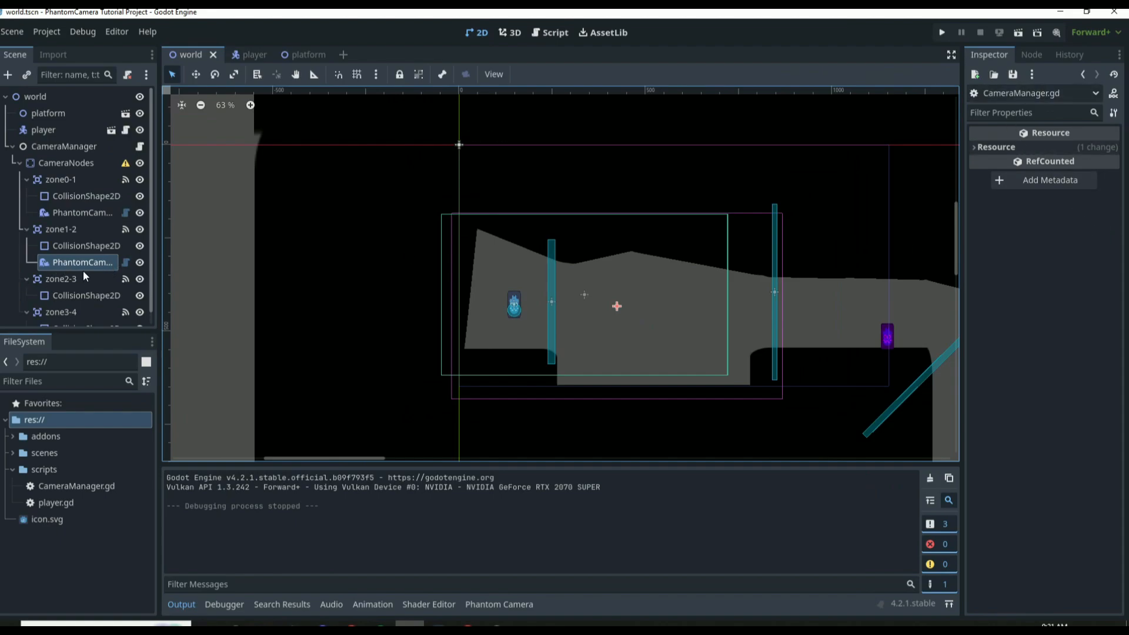
click(83, 265)
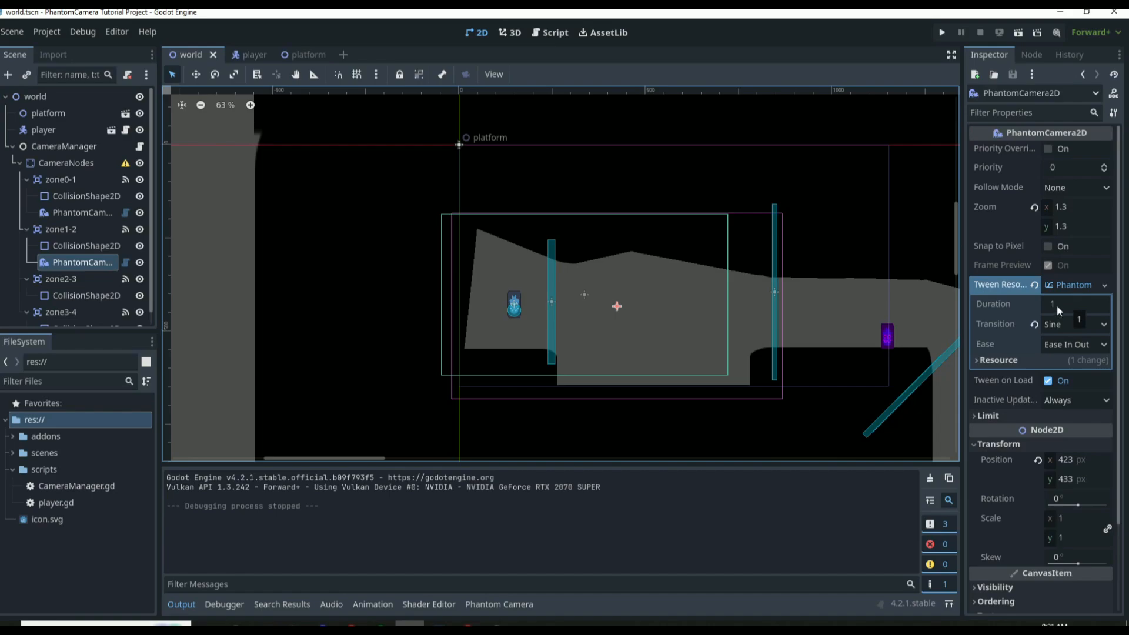
click(1065, 324)
click(1067, 508)
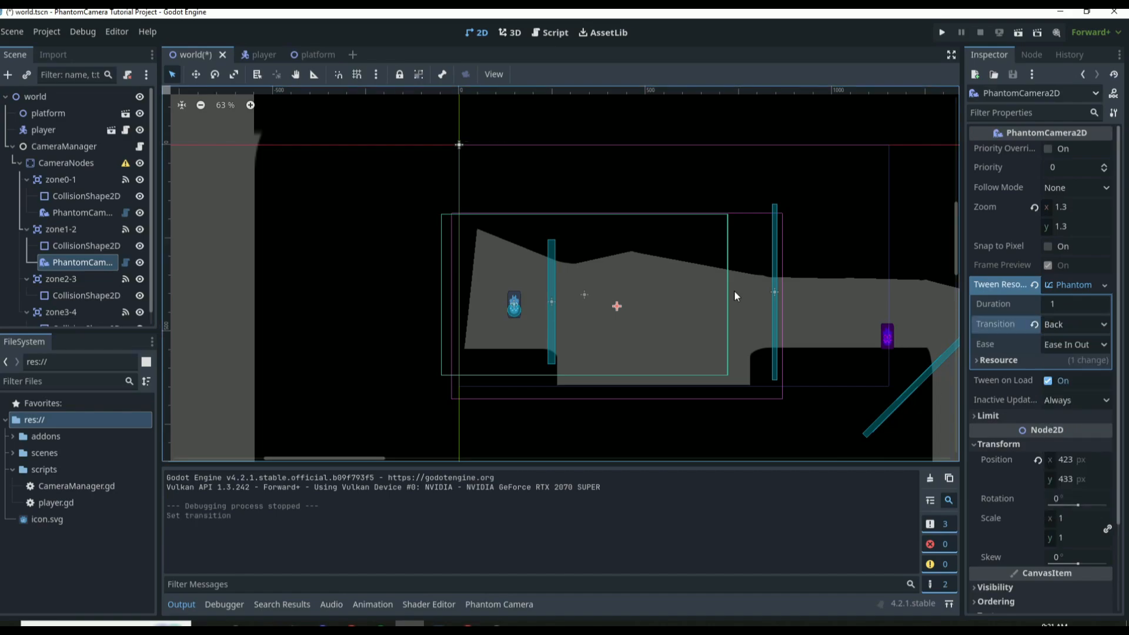
Step: Run the project to test the Back transition by moving the player between the first two zones, and close the game
key(F5)
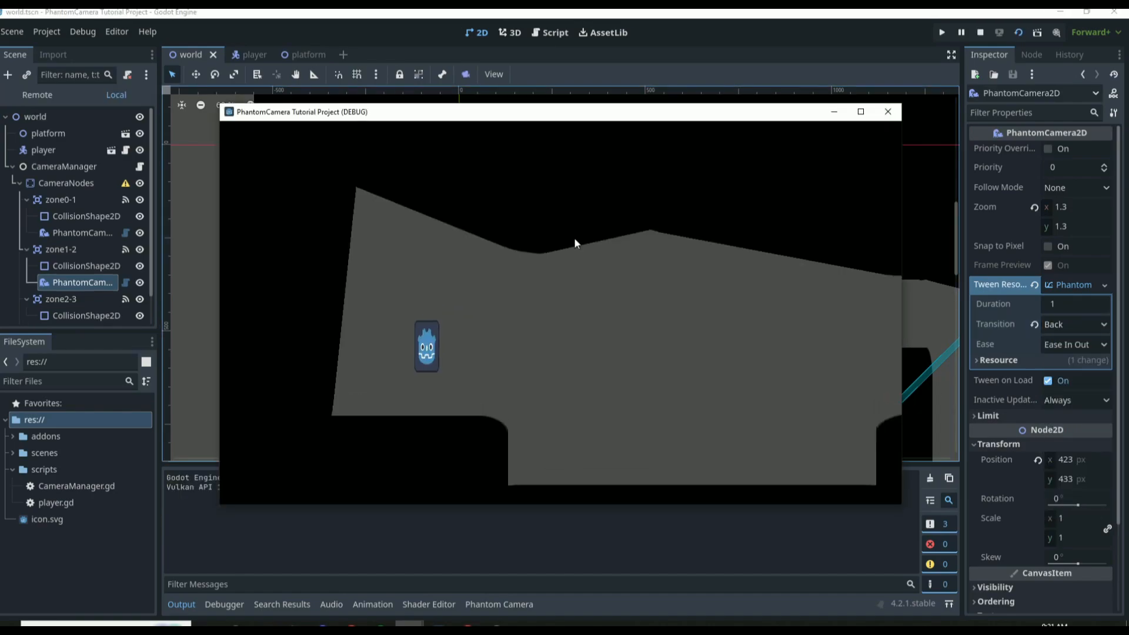
key(Right)
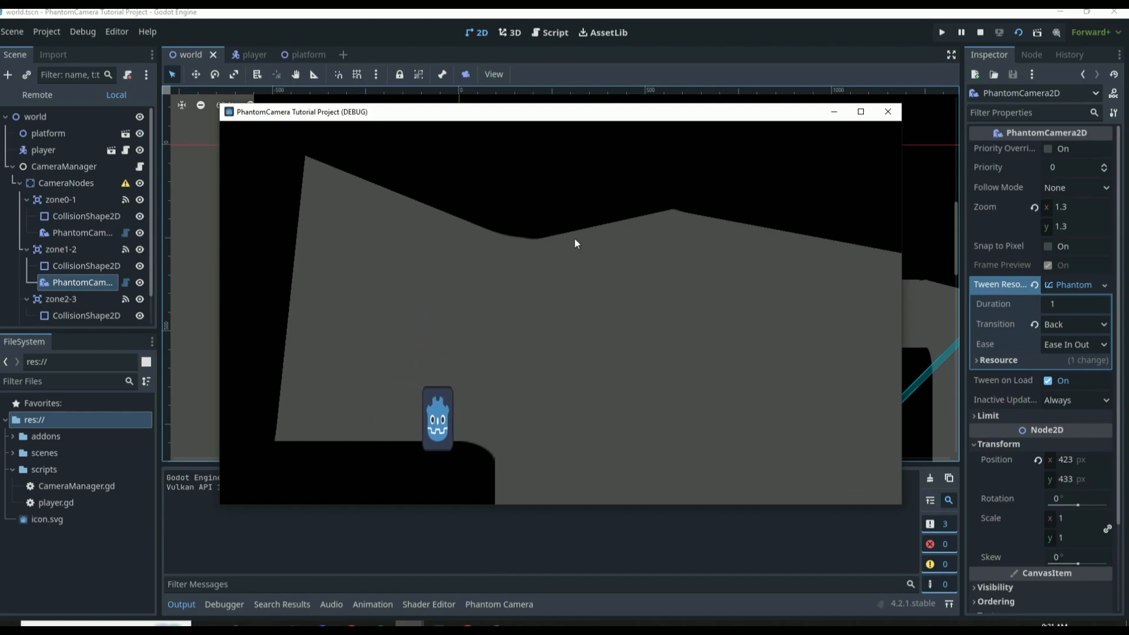
key(Left)
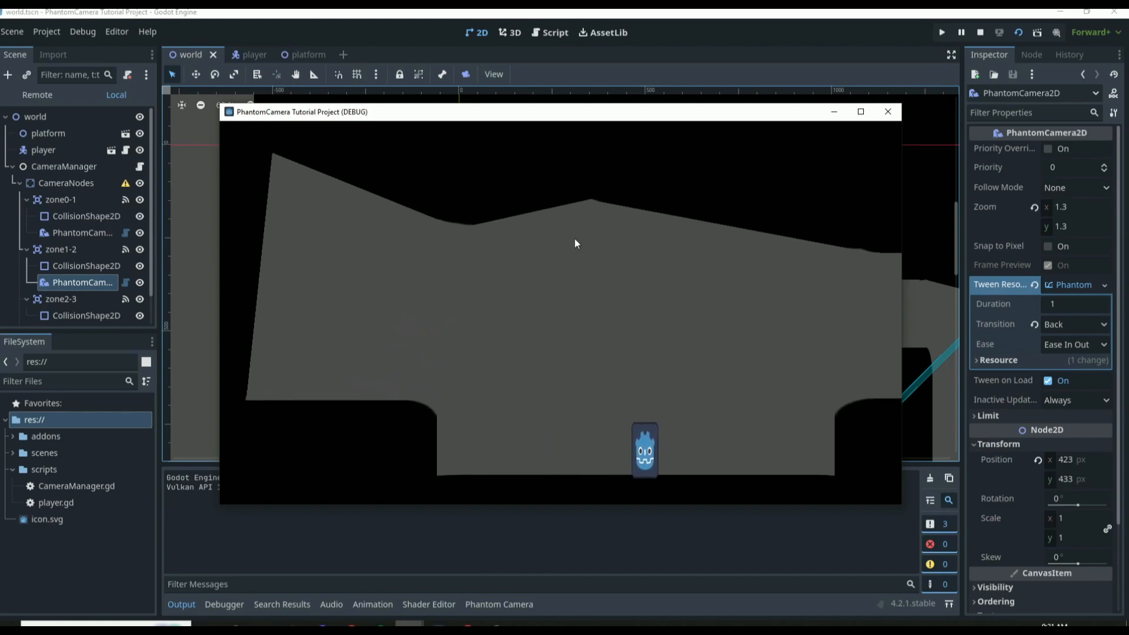
key(Right)
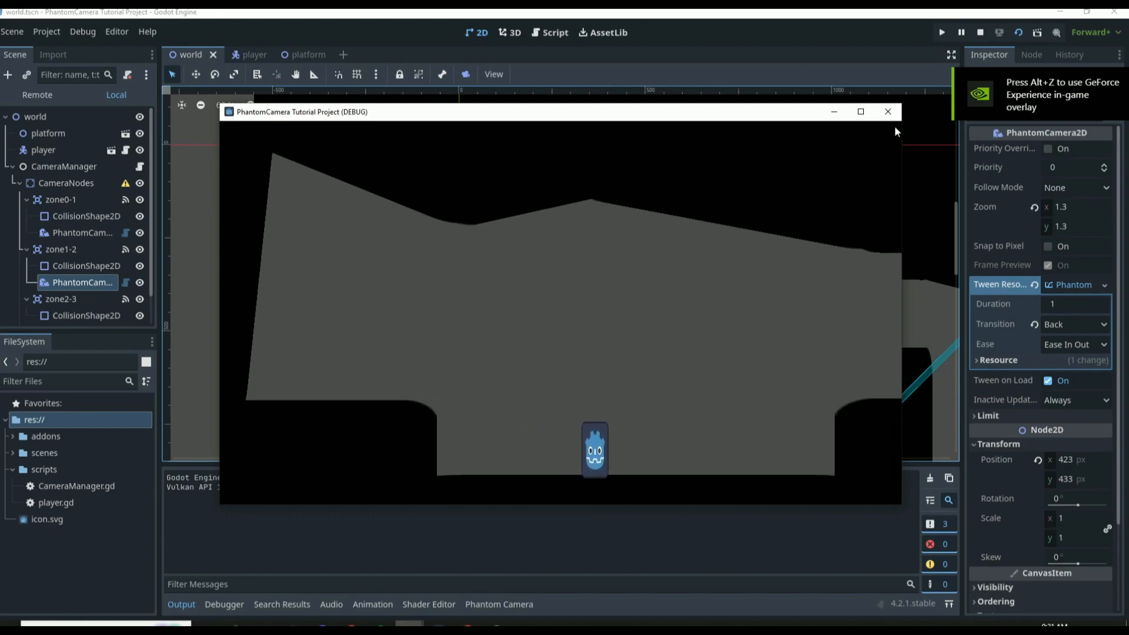
click(888, 111)
Step: Set the zone1-2 phantom camera's tween Transition to Sine and Ease to Ease Out, and save the scene
click(1089, 324)
click(1076, 383)
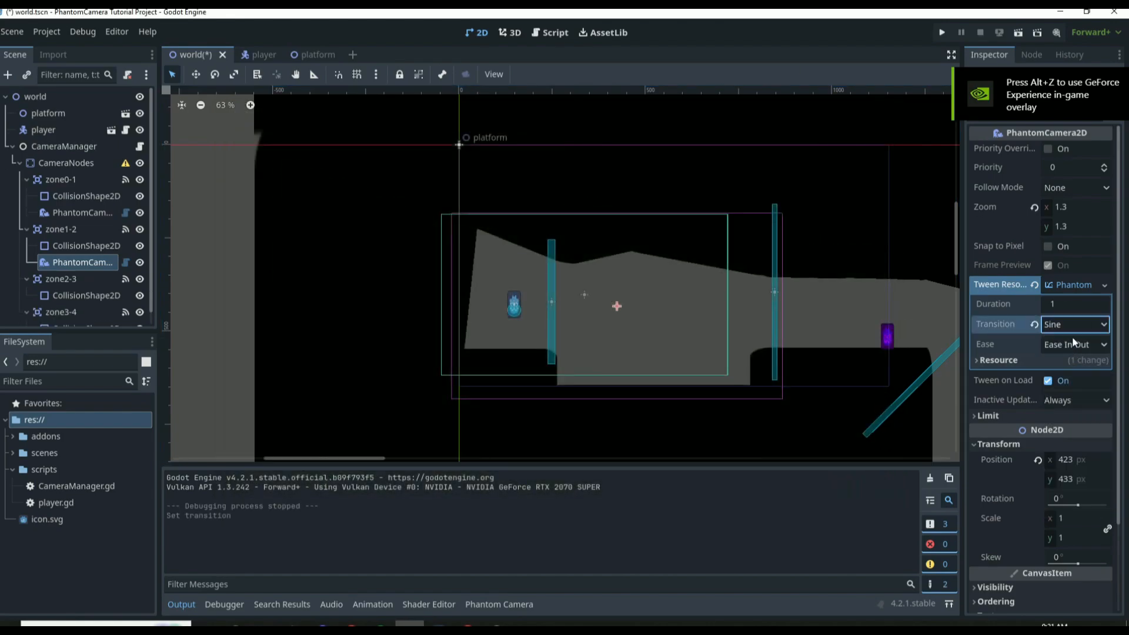
click(1075, 344)
click(1078, 376)
key(ctrl+s)
Step: Run the project to test the Ease Out tween by moving the player through the second zone, and close the game
key(F5)
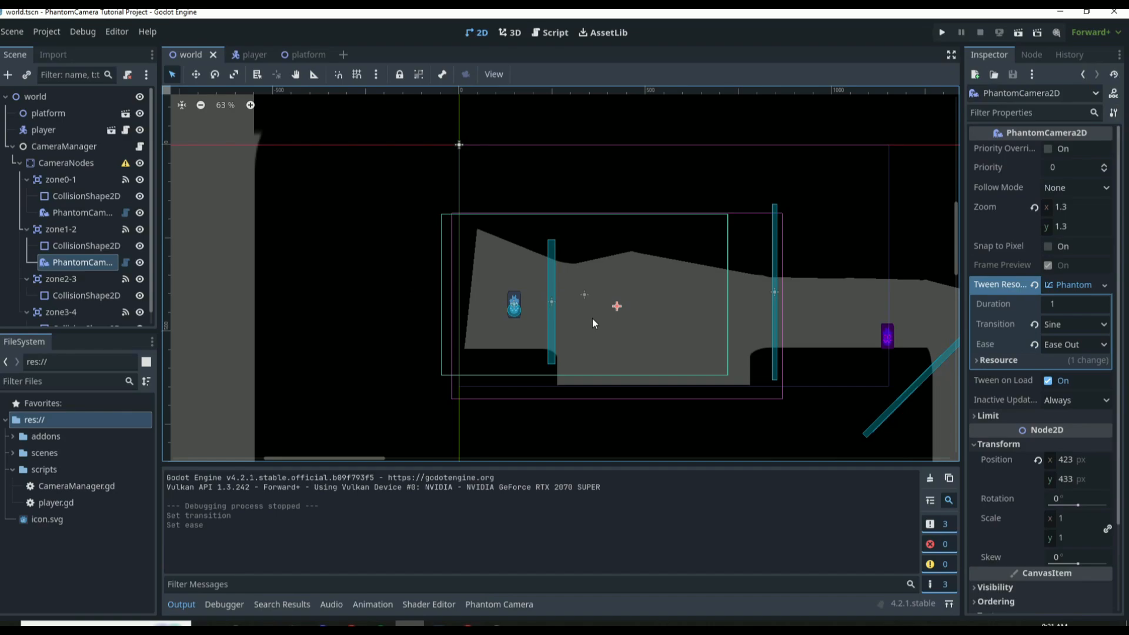
key(Right)
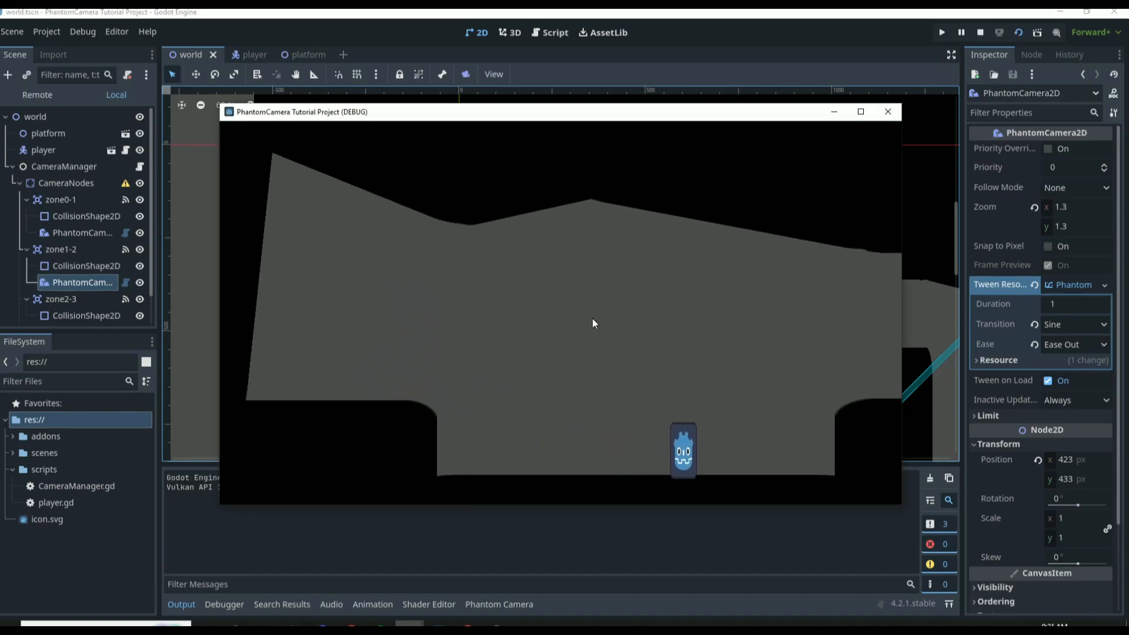
key(Right)
key(space)
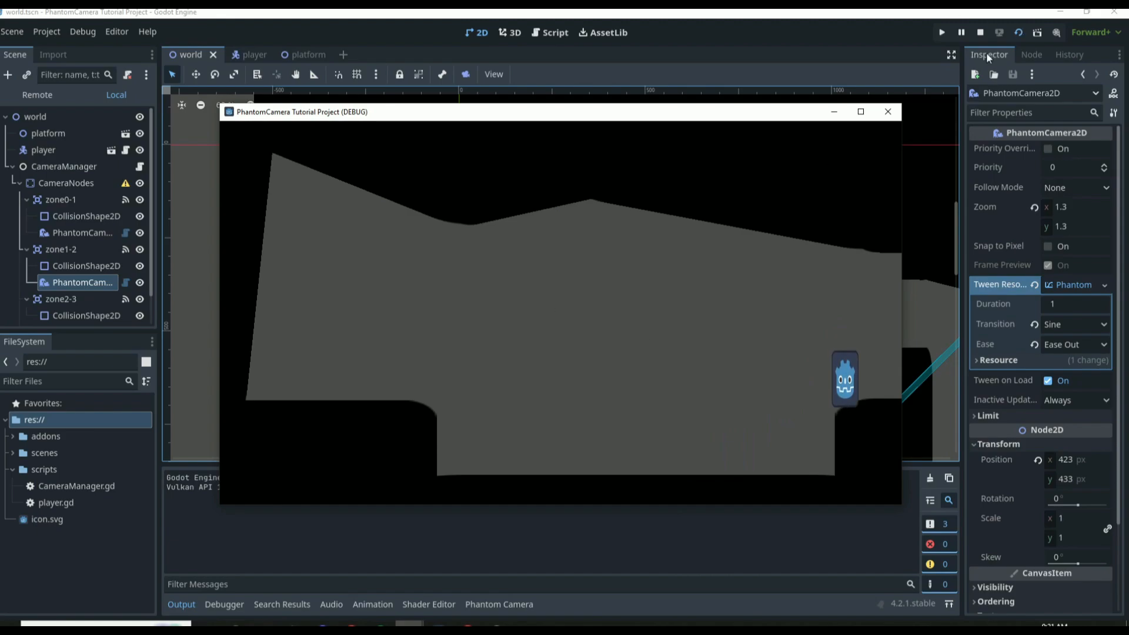
click(888, 112)
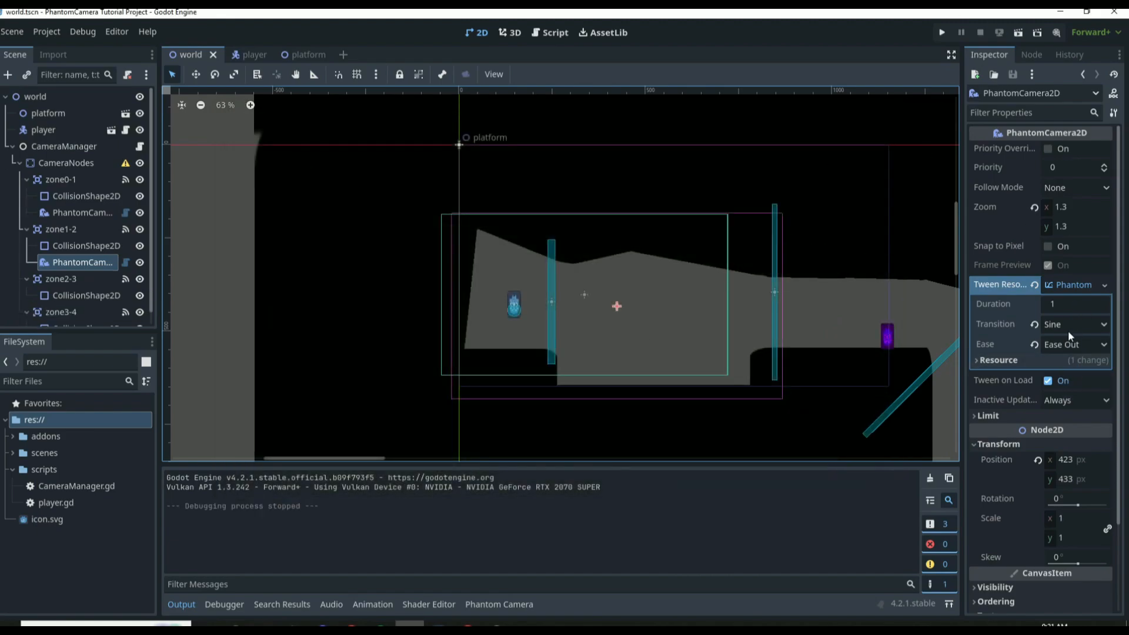
Step: Review the available Follow Mode options and their description for the zone1-2 phantom camera
mouse_move(994, 344)
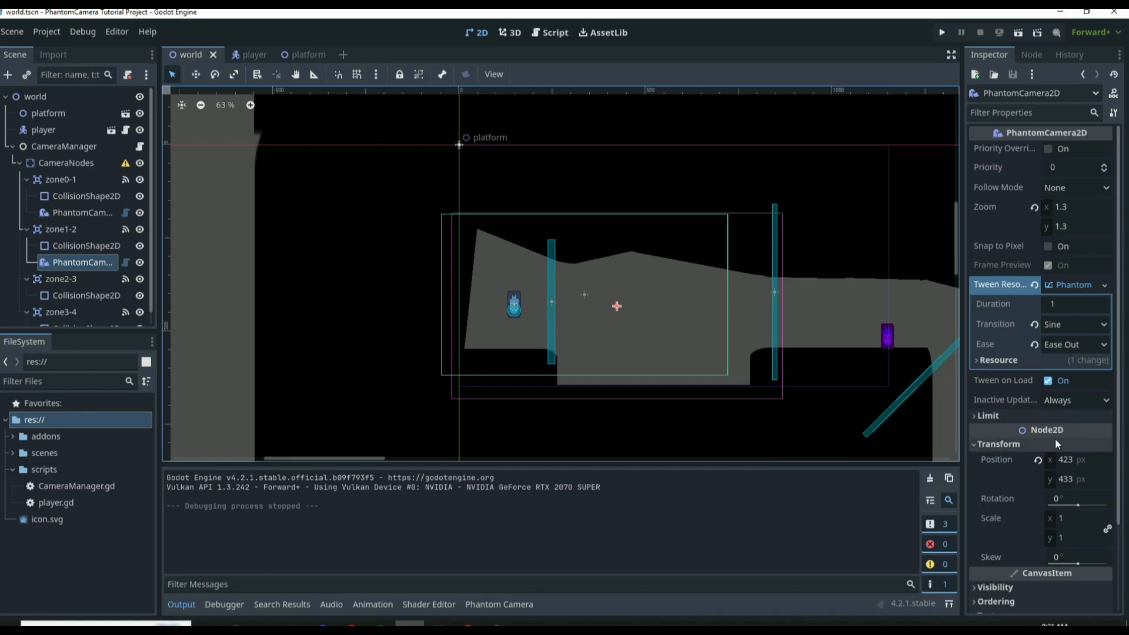
click(1067, 188)
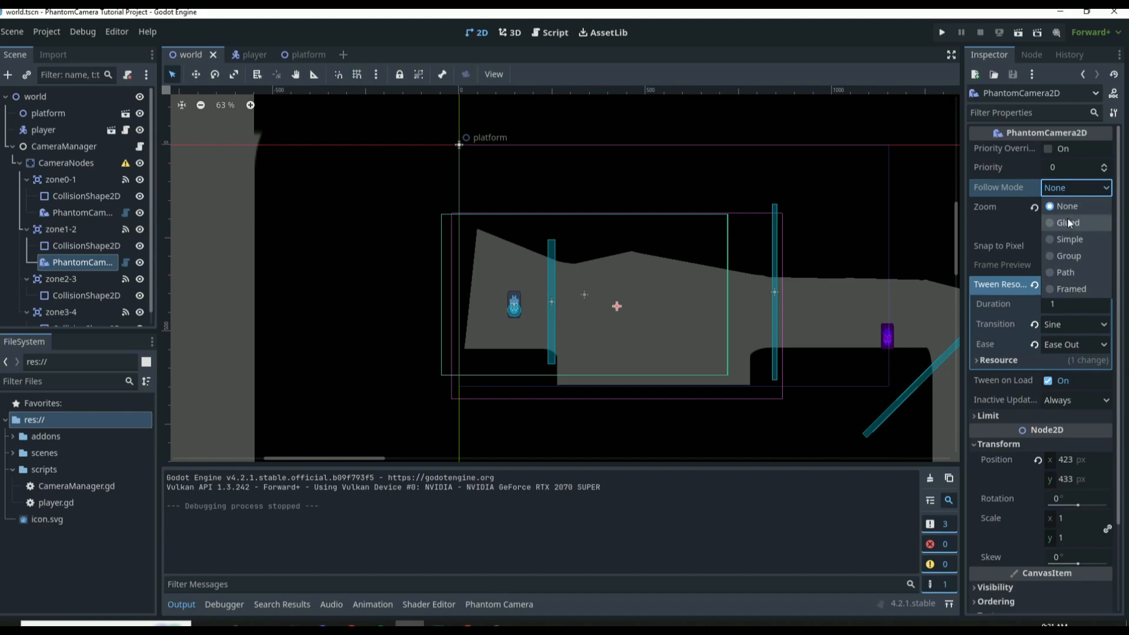
click(1014, 184)
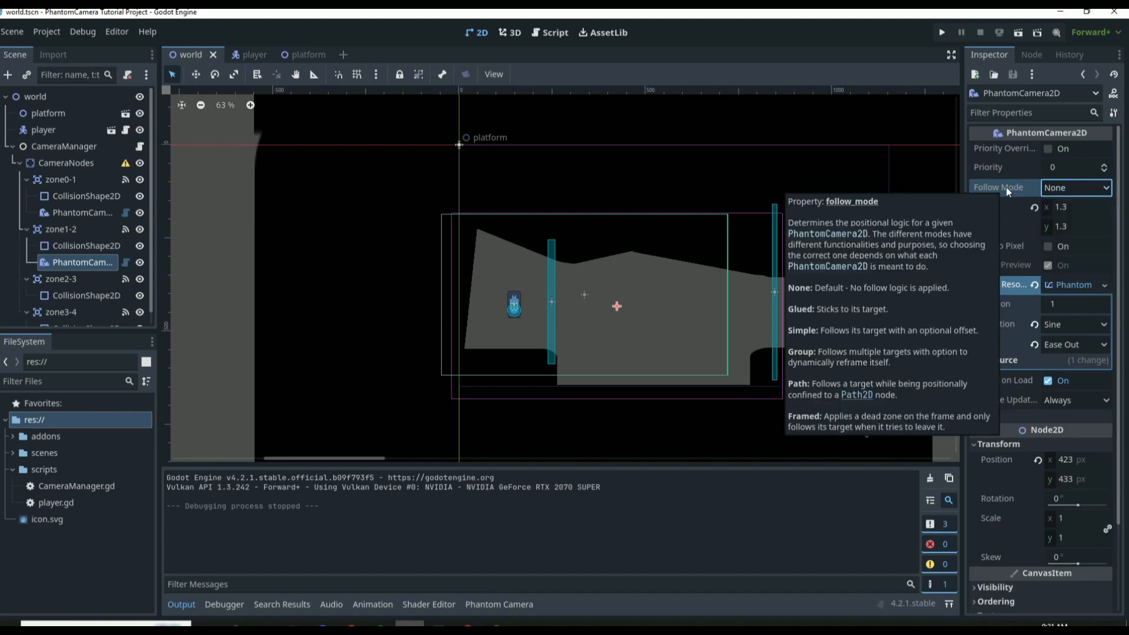
Step: Add a PhantomCamera2D node as a child of zone2-3
click(767, 290)
scroll(787, 196, down, 6)
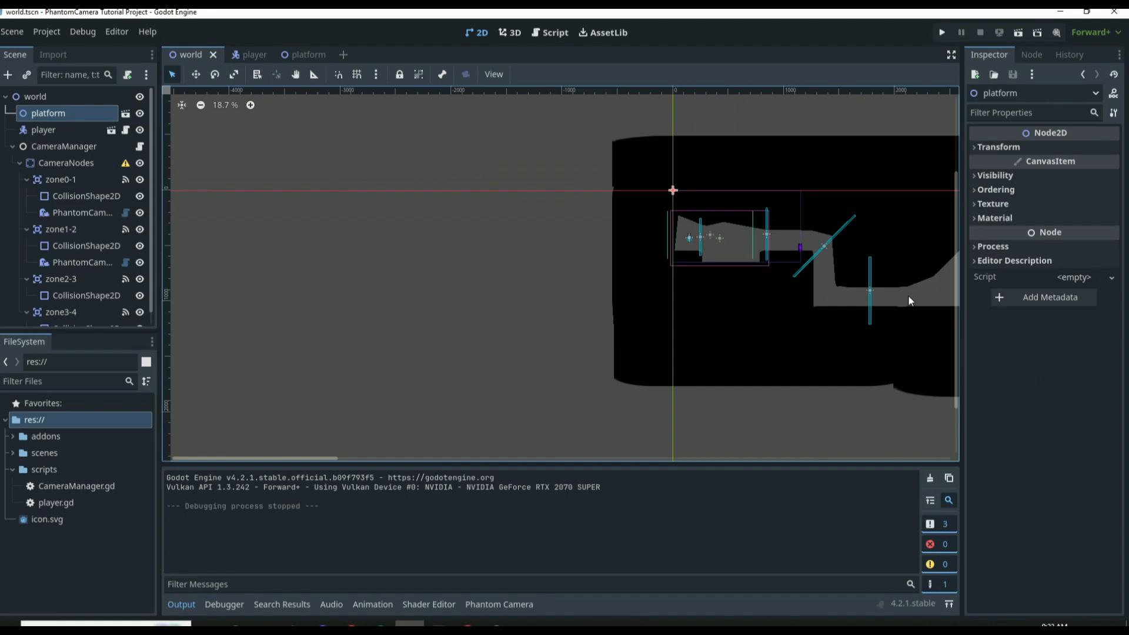
scroll(842, 235, up, 6)
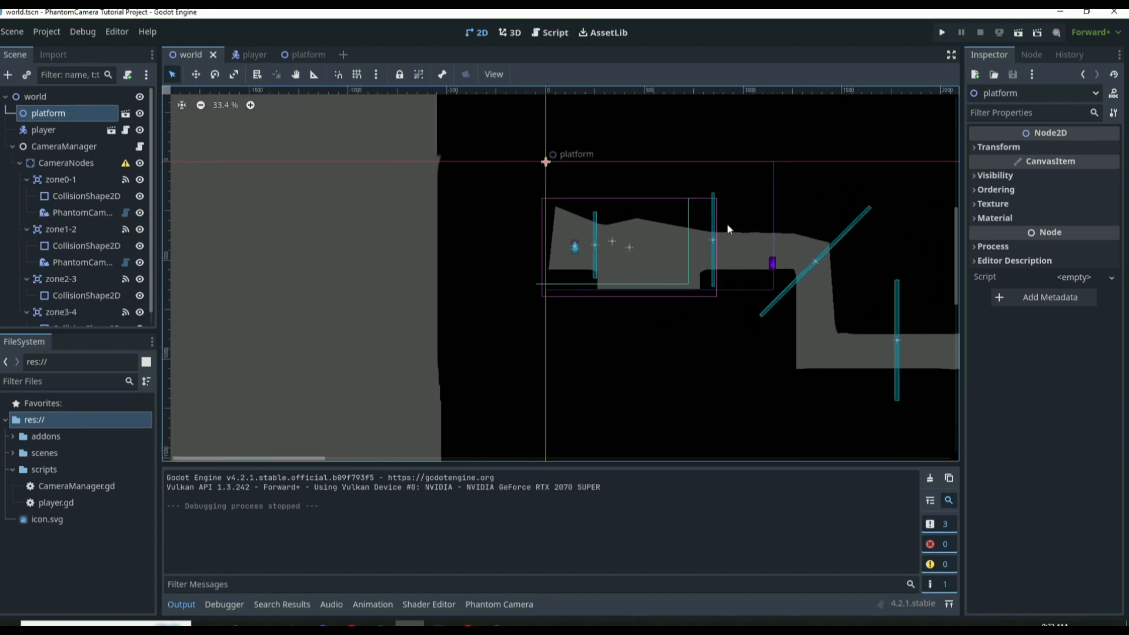
scroll(818, 335, down, 5)
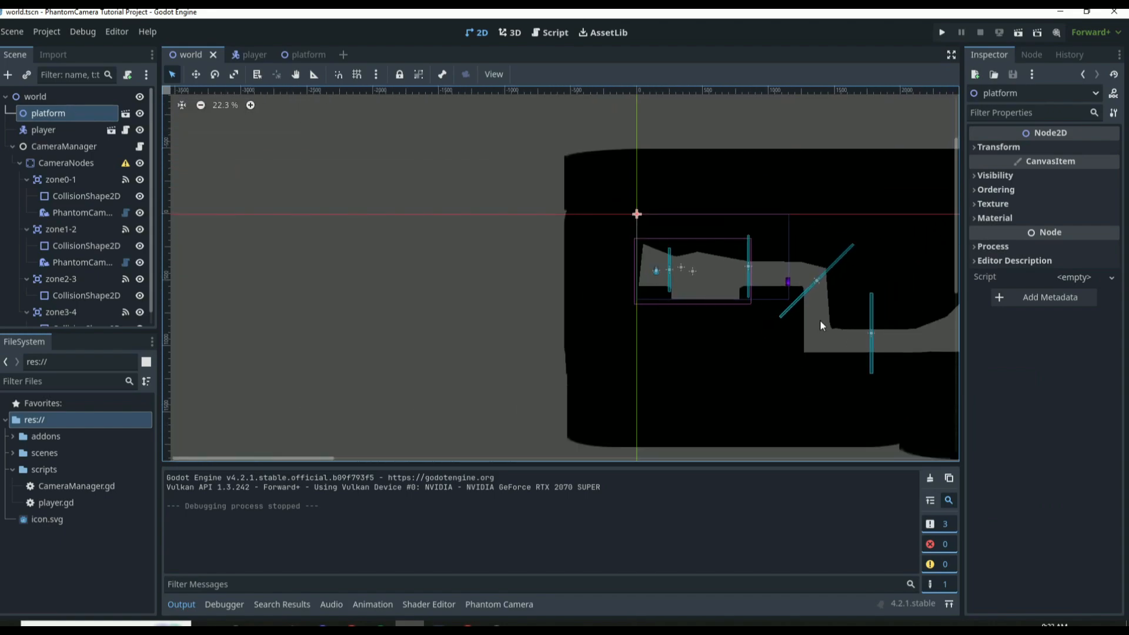
scroll(926, 312, up, 6)
scroll(746, 200, up, 2)
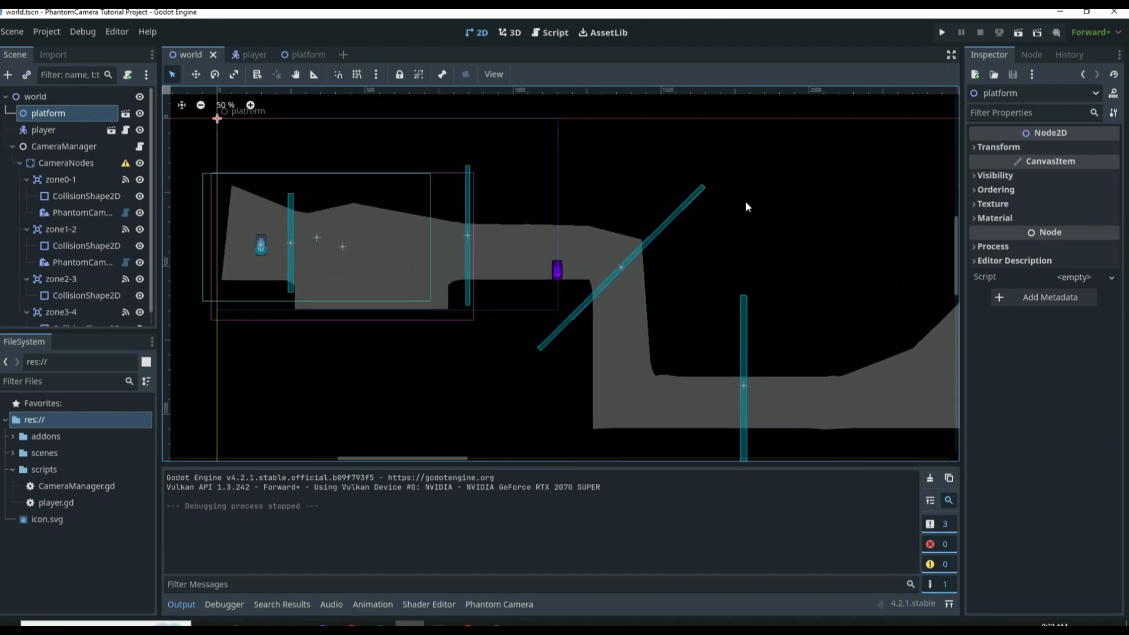
scroll(558, 208, up, 4)
scroll(68, 270, down, 1)
click(63, 267)
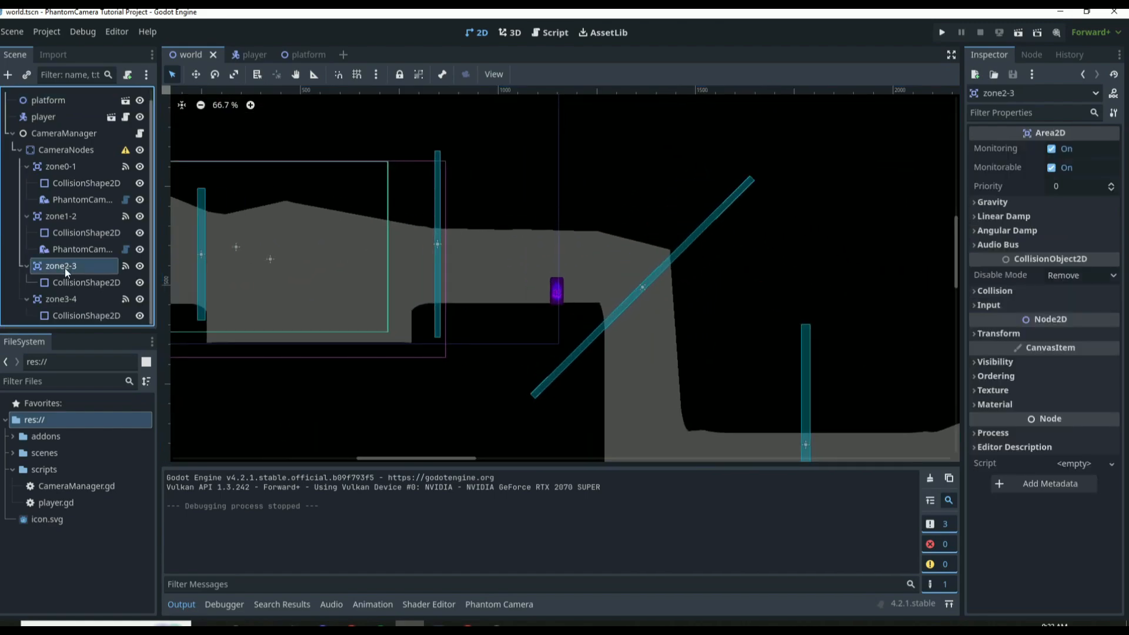
click(9, 76)
text(ph)
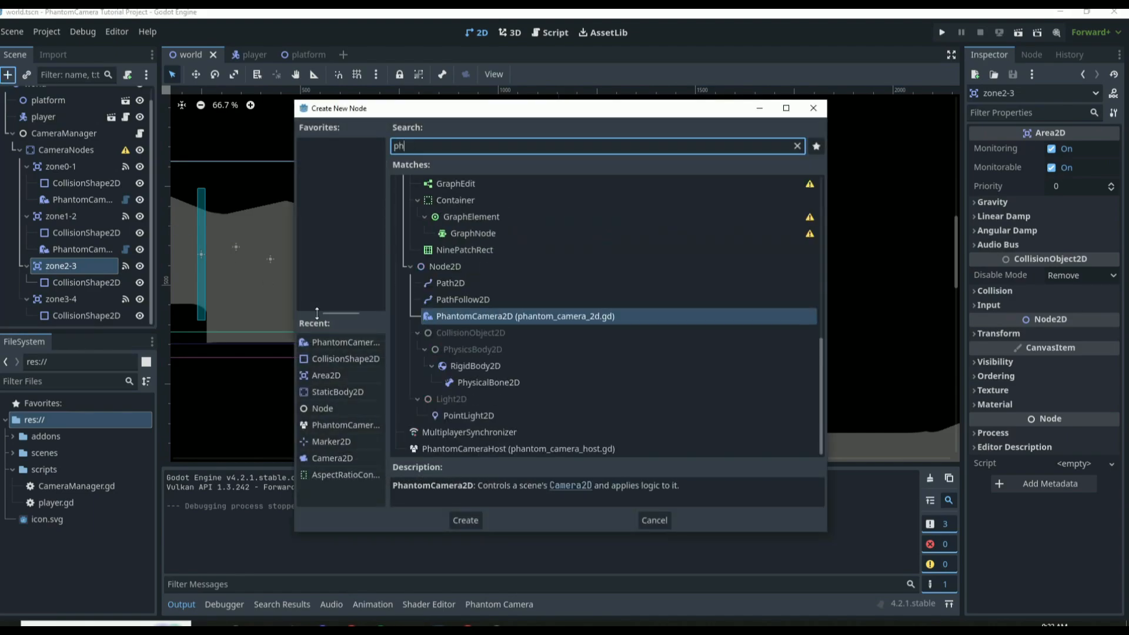
key(Return)
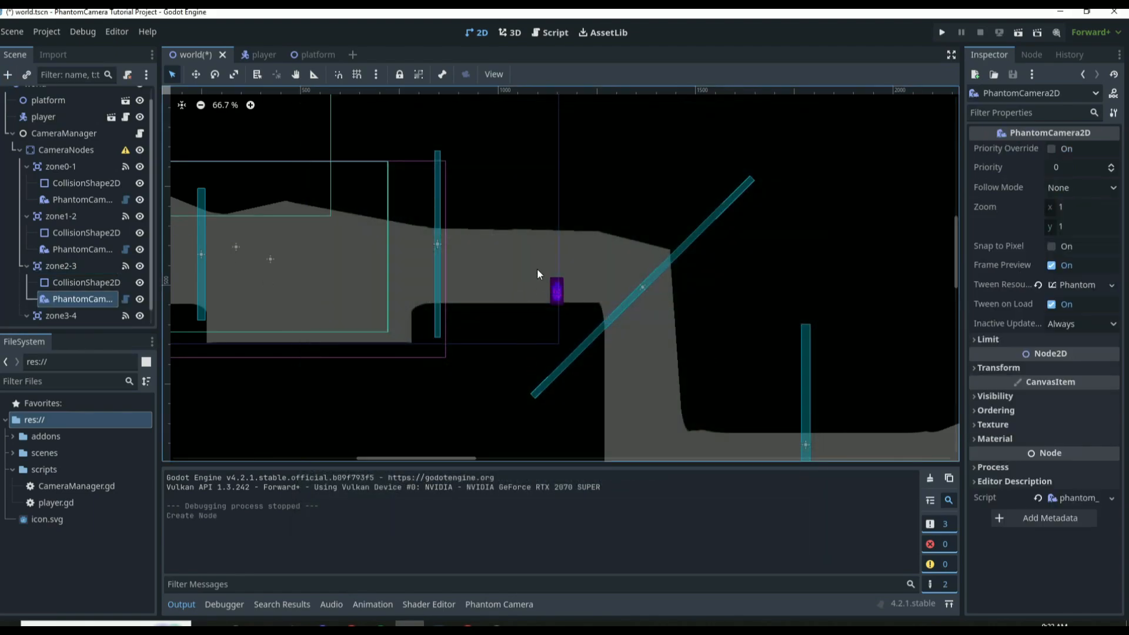
Step: Set the x position of zone2-3's new PhantomCamera2D to 100 px
scroll(531, 272, down, 1)
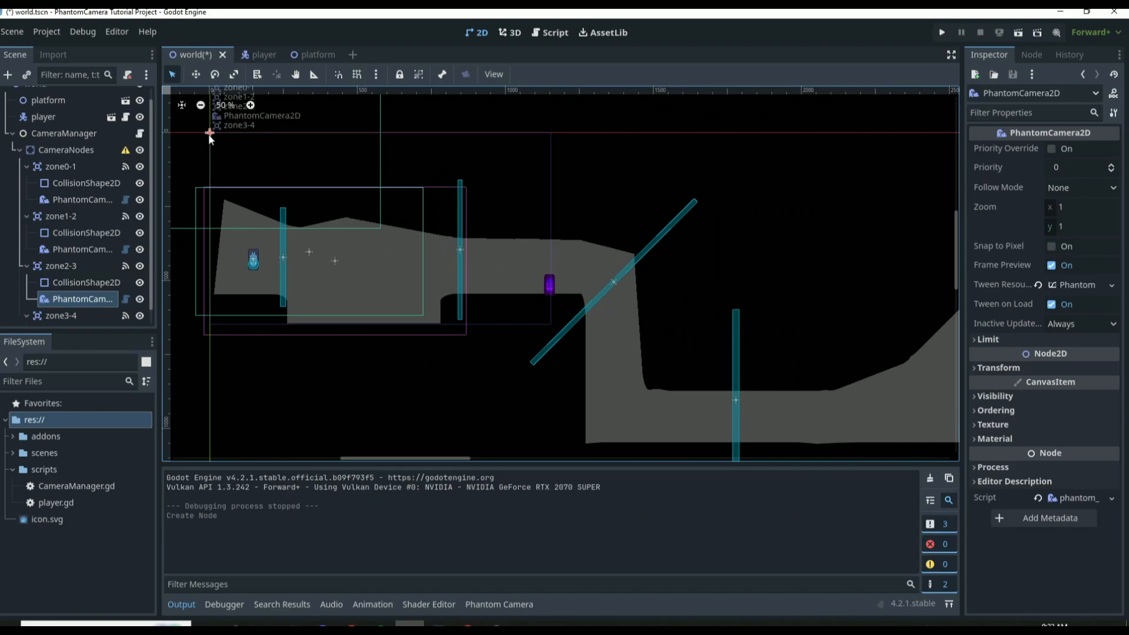
click(998, 368)
click(1081, 383)
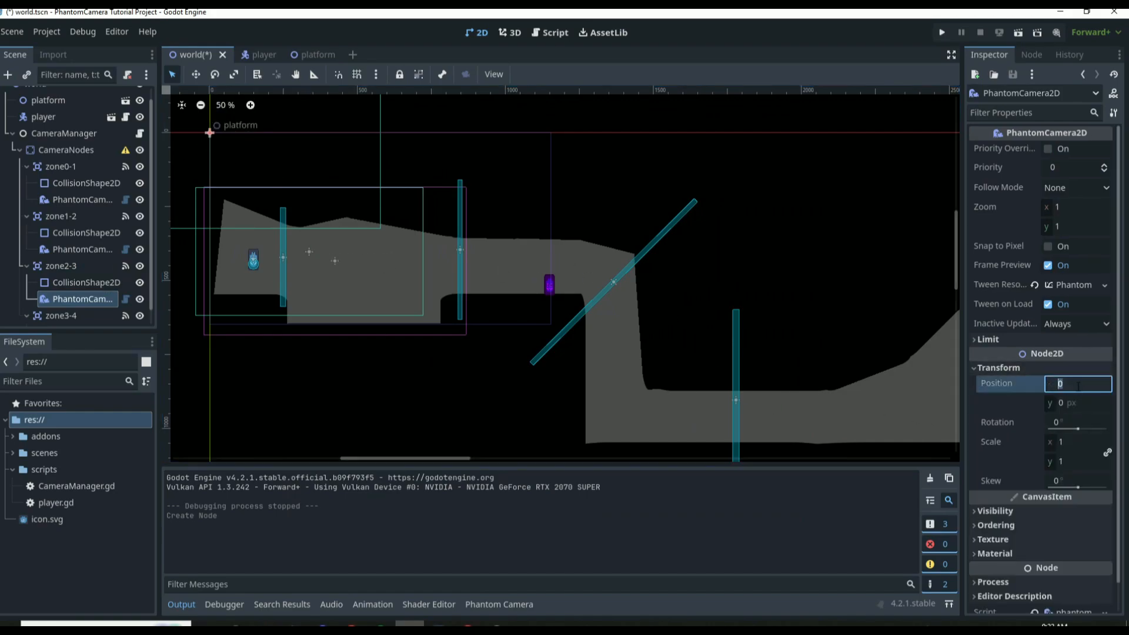
text(100)
key(Return)
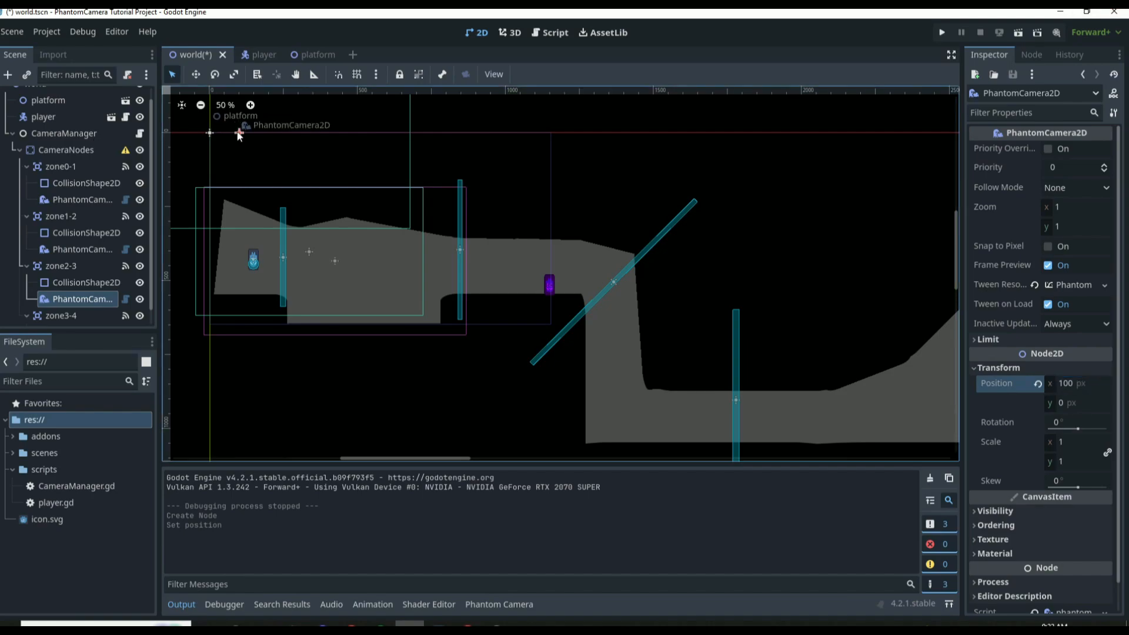
Step: Move zone2-3's phantom camera into the corridor at about (1052, 441) and set its zoom to 1.8 on both axes
drag(243, 131, 520, 250)
scroll(528, 277, up, 3)
click(1069, 208)
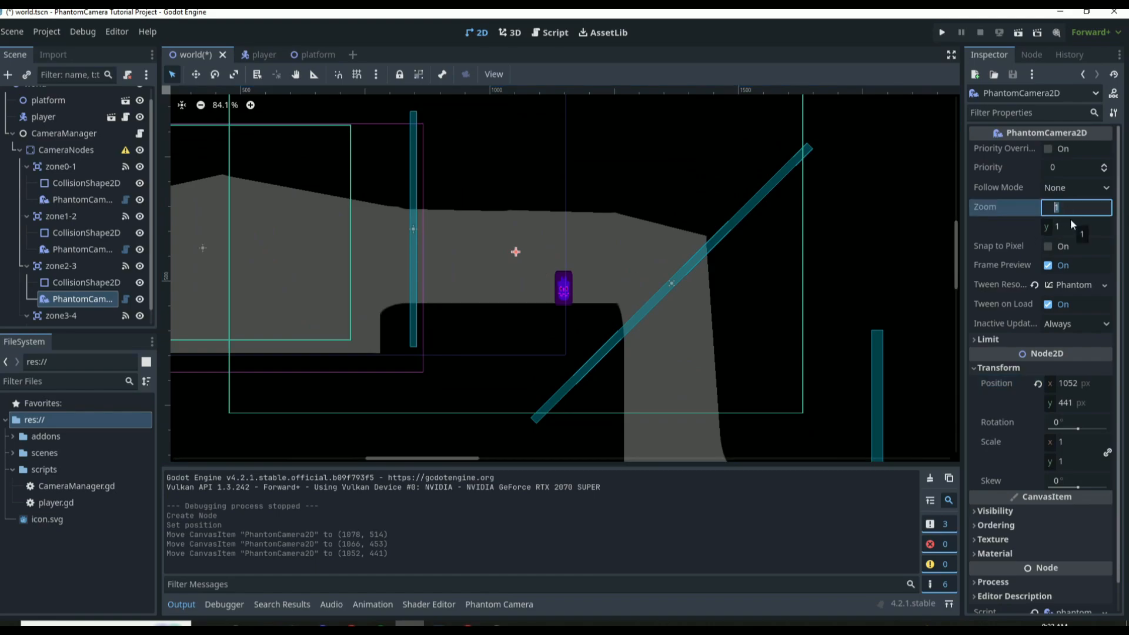
text(1.8)
key(Tab)
text(1.)
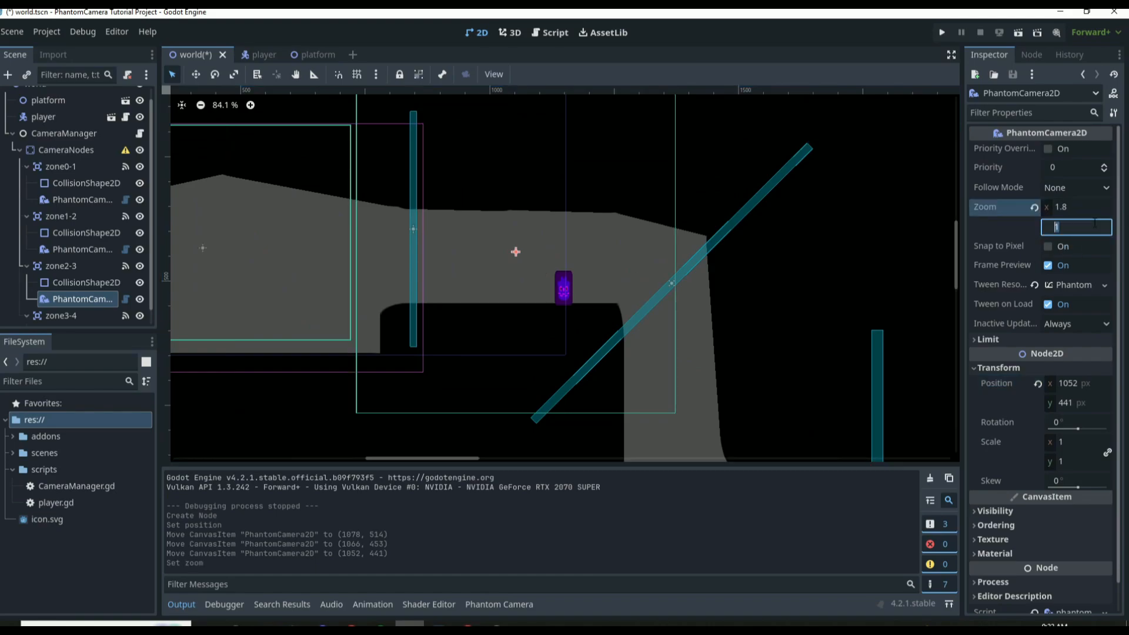
text(8)
key(Return)
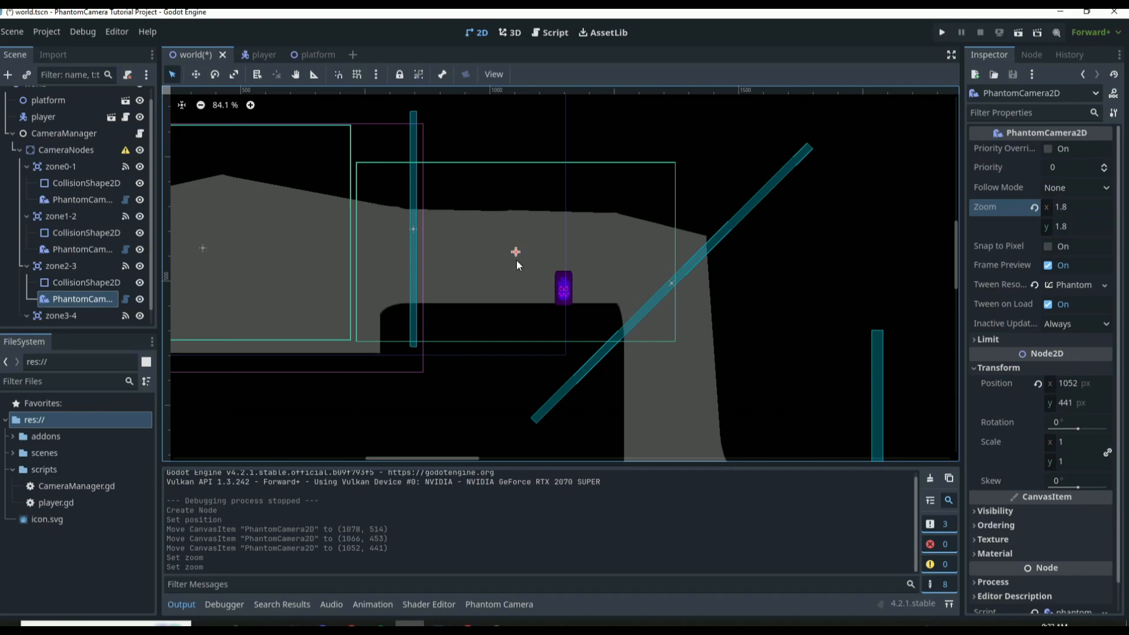
Step: Reposition zone2-3's phantom camera to about (1165, 436), with its frame starting at the zone1-2 trigger
drag(515, 252, 570, 250)
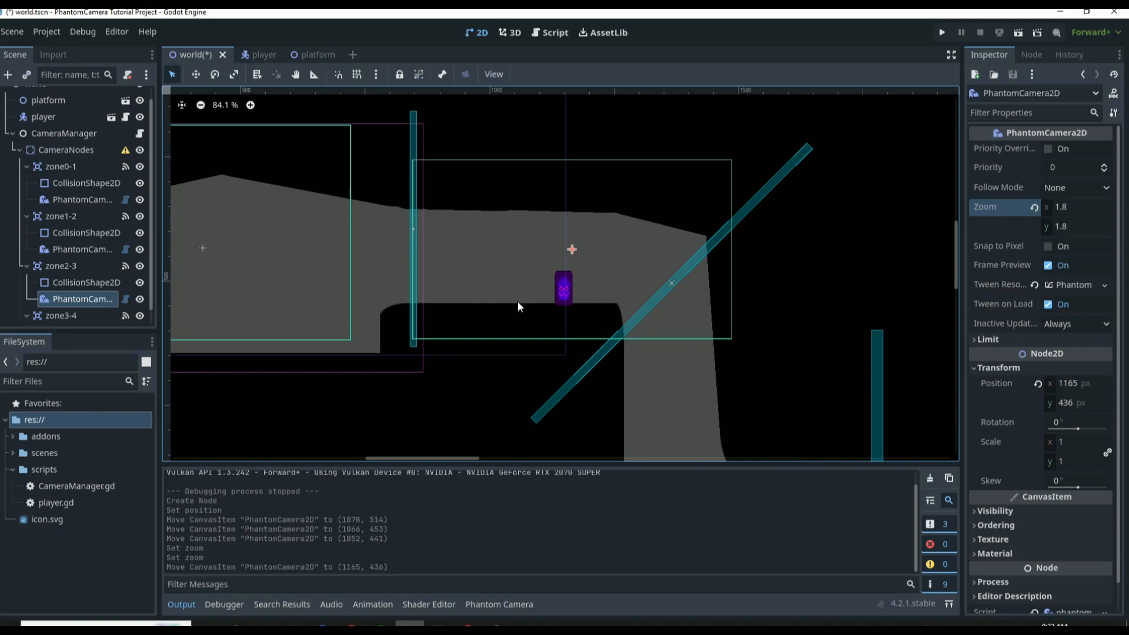
scroll(543, 252, down, 9)
scroll(467, 254, up, 8)
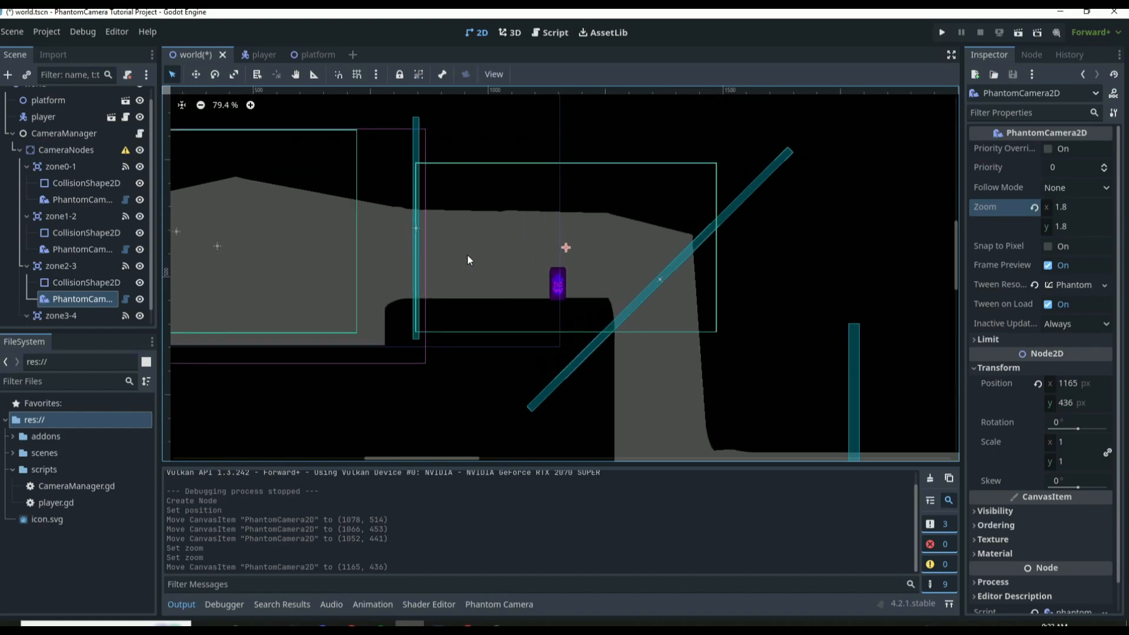
scroll(903, 295, down, 2)
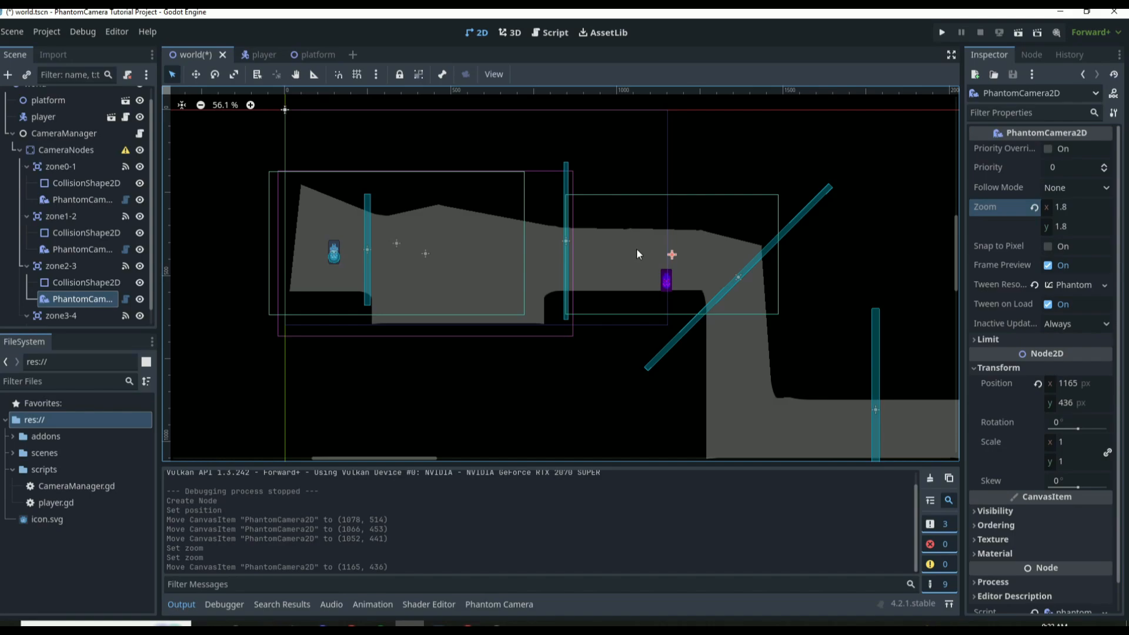
Step: Run the project, move the player through the second zone into the third to test the camera switch, and close the game
key(F5)
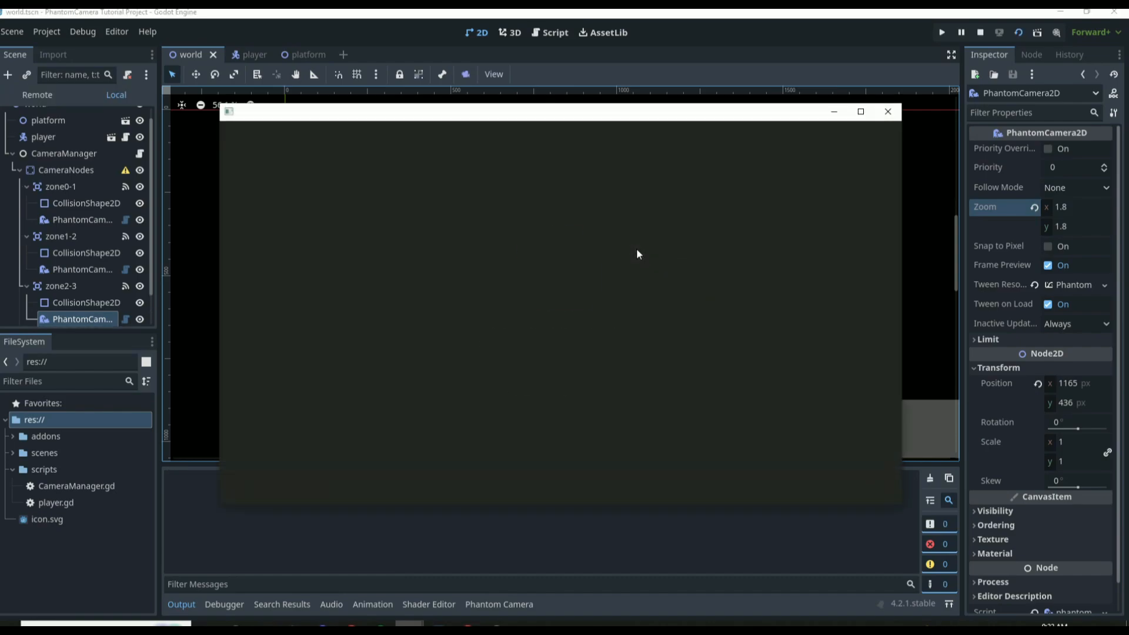
key(Right)
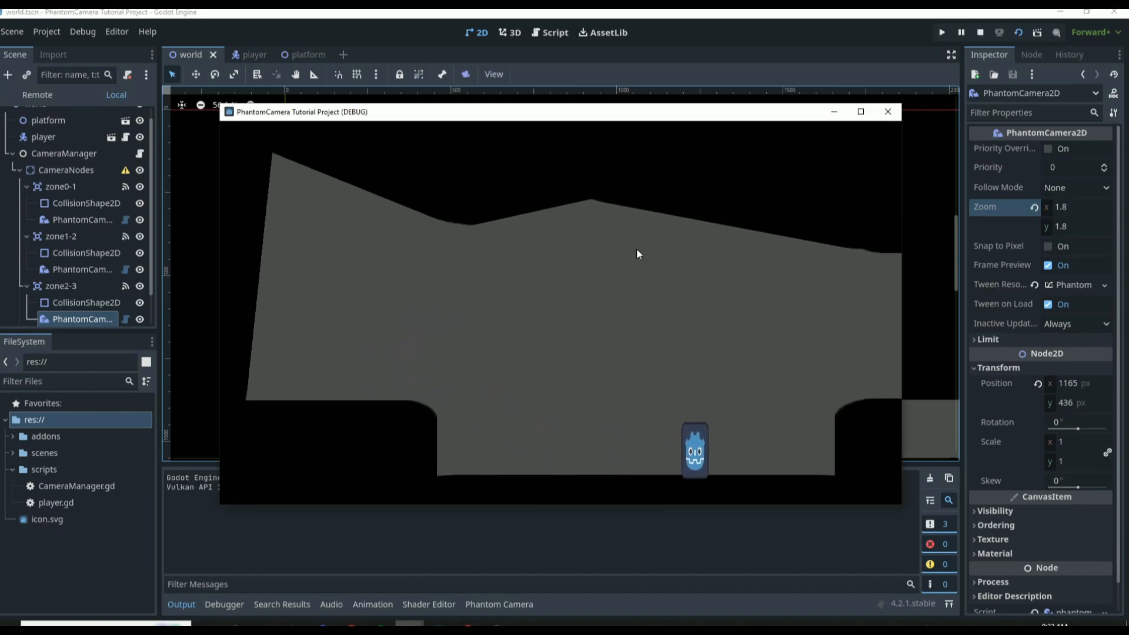
key(space)
key(Right)
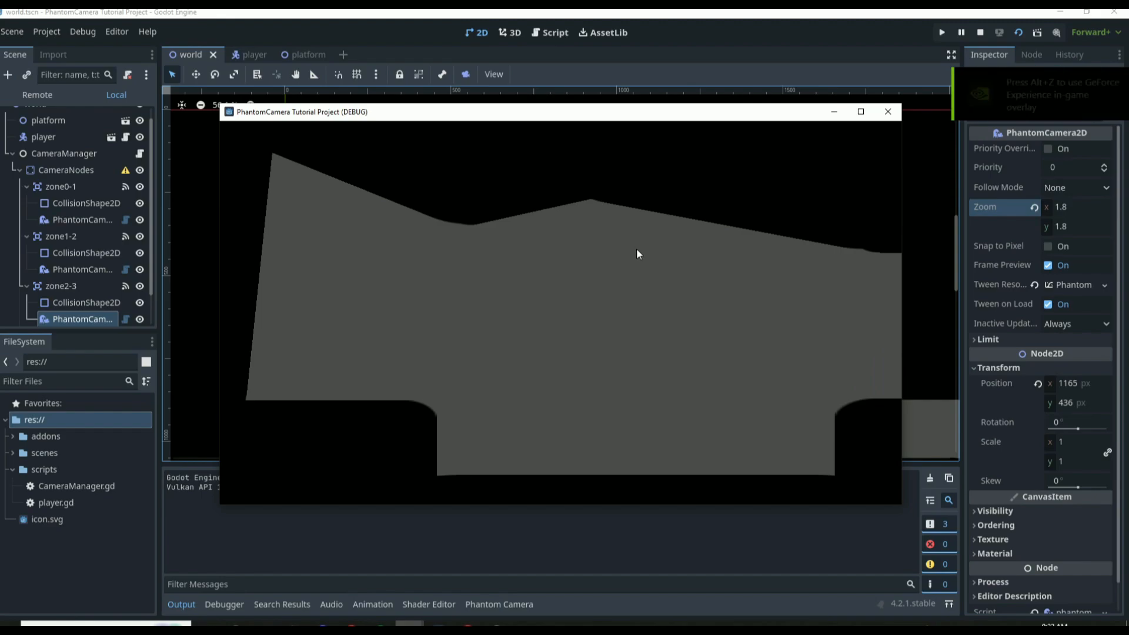
click(889, 112)
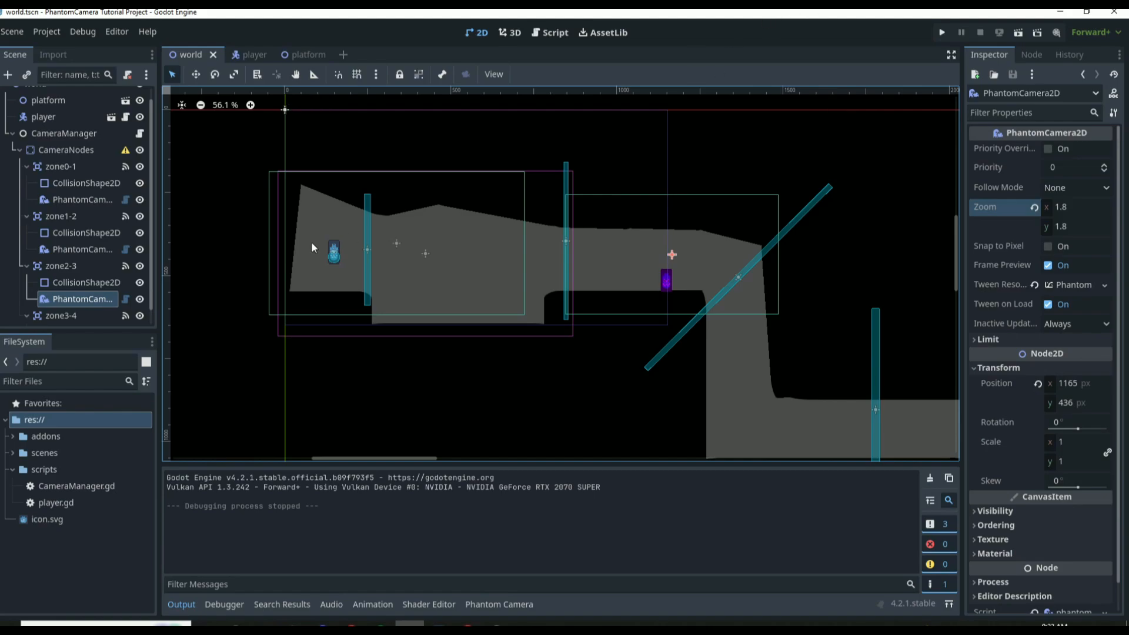
Step: Assign zone2-3's PhantomCamera2D to the CameraManager's Camera Zone 2 property
click(108, 136)
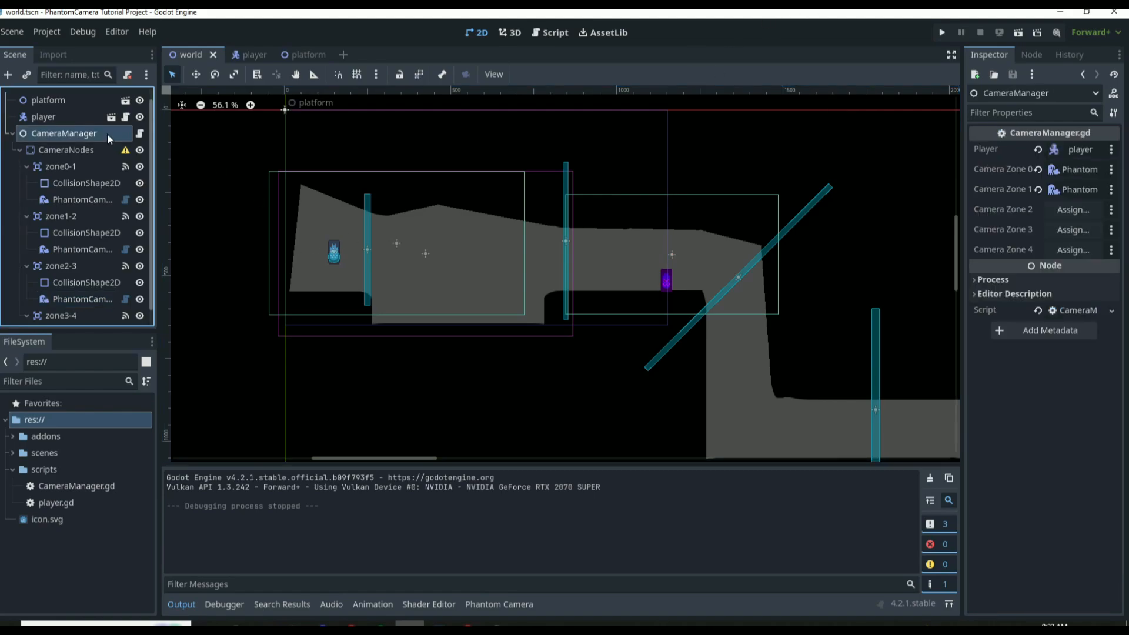
click(1074, 210)
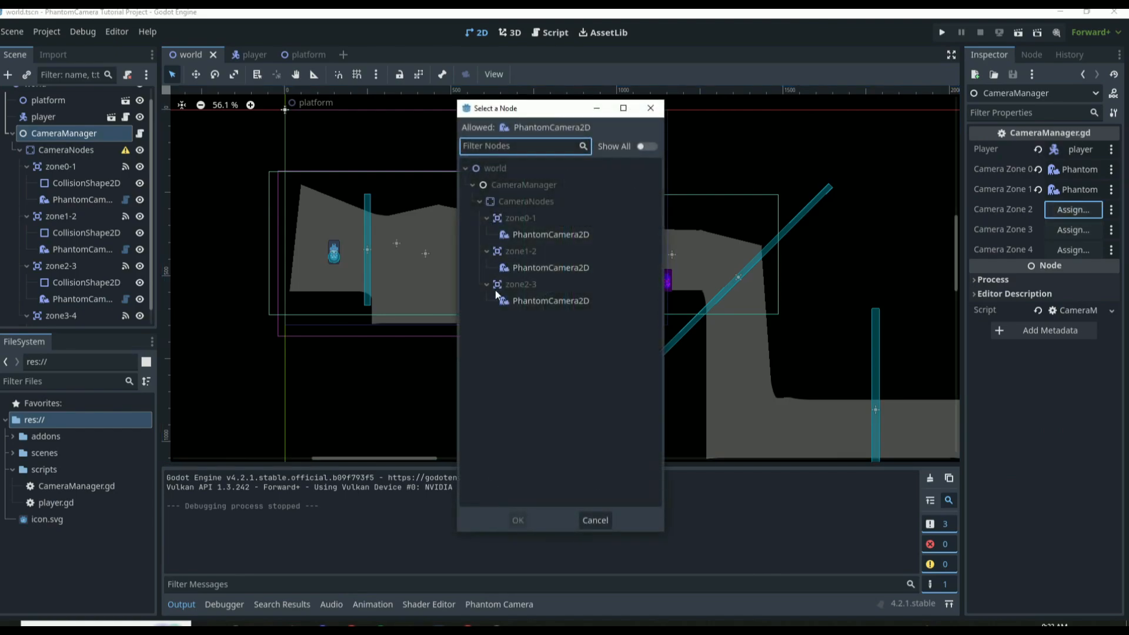
double_click(525, 296)
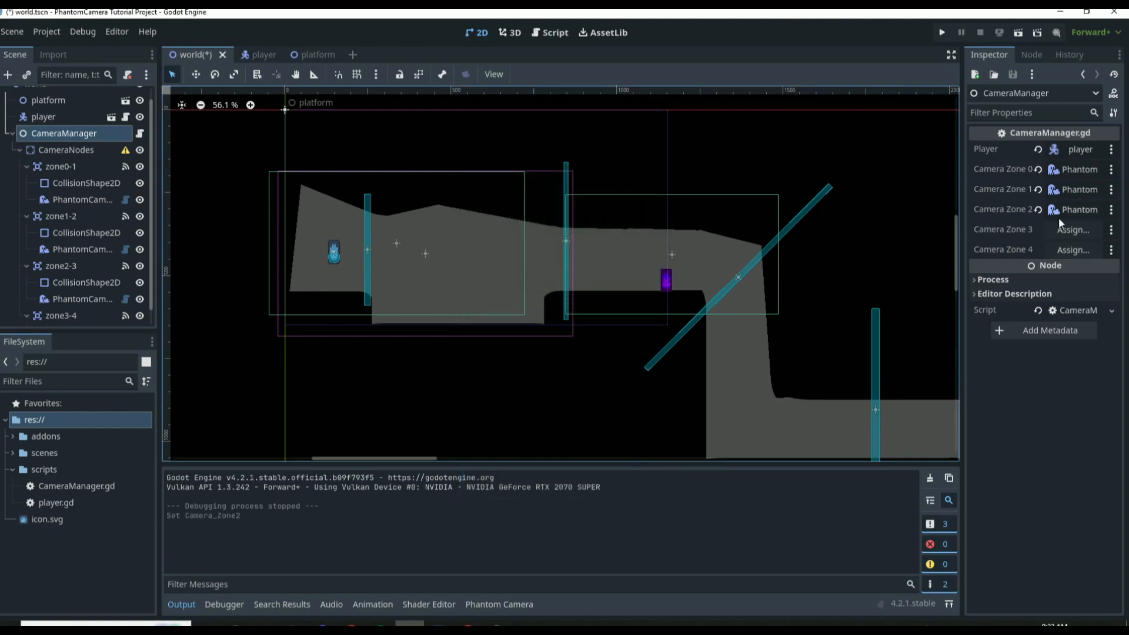
Step: Add a case 2 after case 1 in the match block of update_camera() in the CameraManager script
click(139, 133)
scroll(457, 303, down, 1)
click(458, 303)
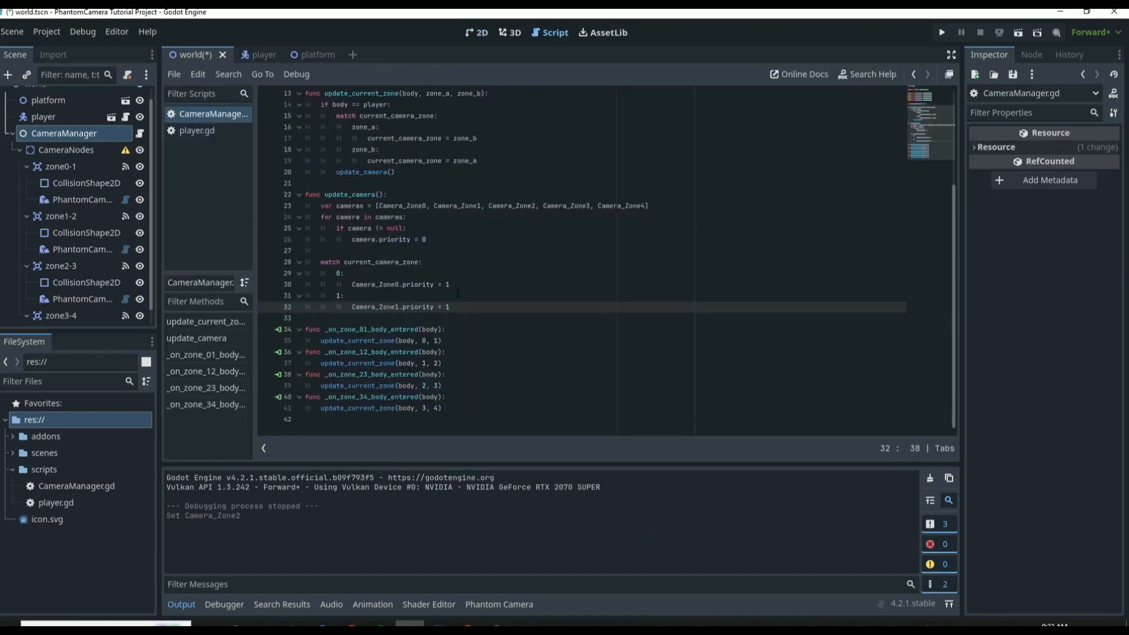
key(Return)
key(BackSpace)
text(2)
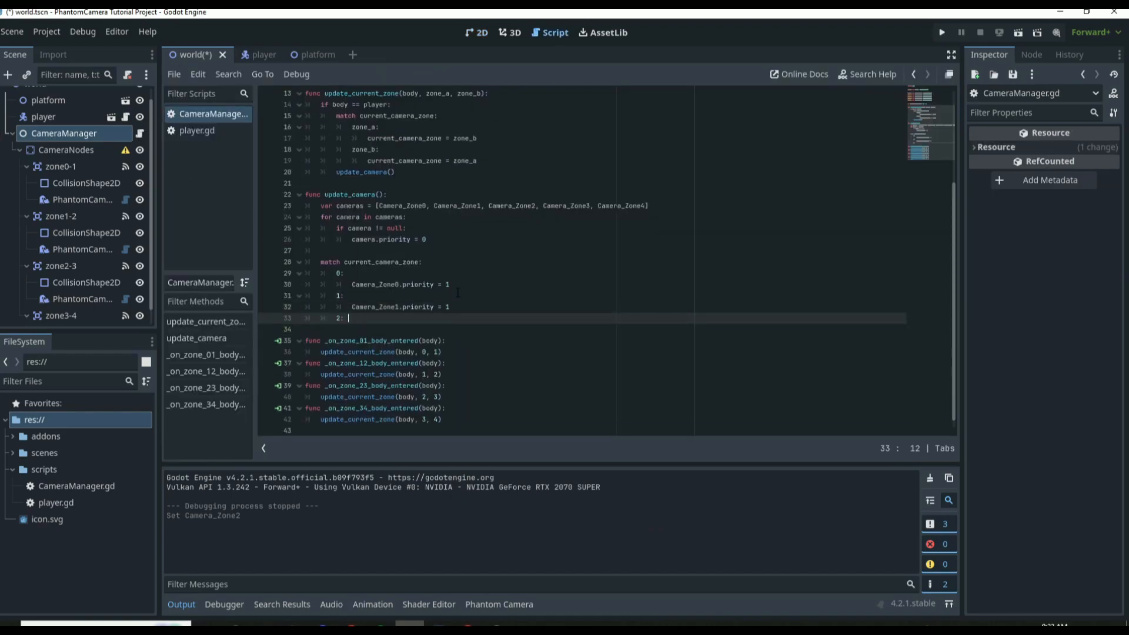
text(:)
key(Return)
Step: Make case 2 set Camera_Zone2.priority = 1 and save the script
text(Camera)
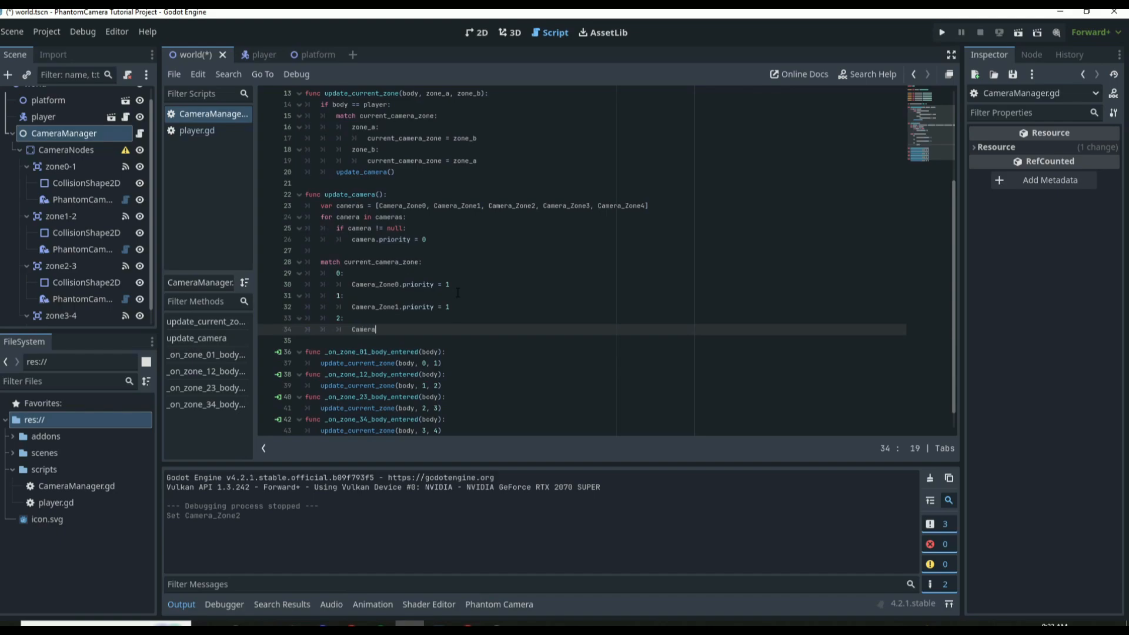
text(_Zone)
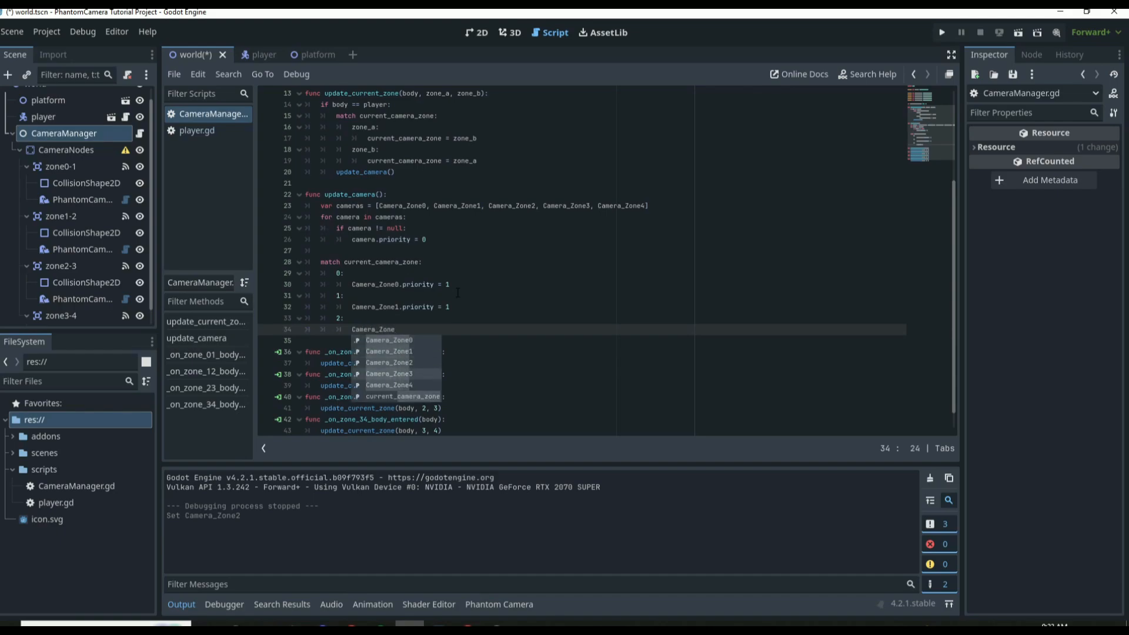
text(2.pr)
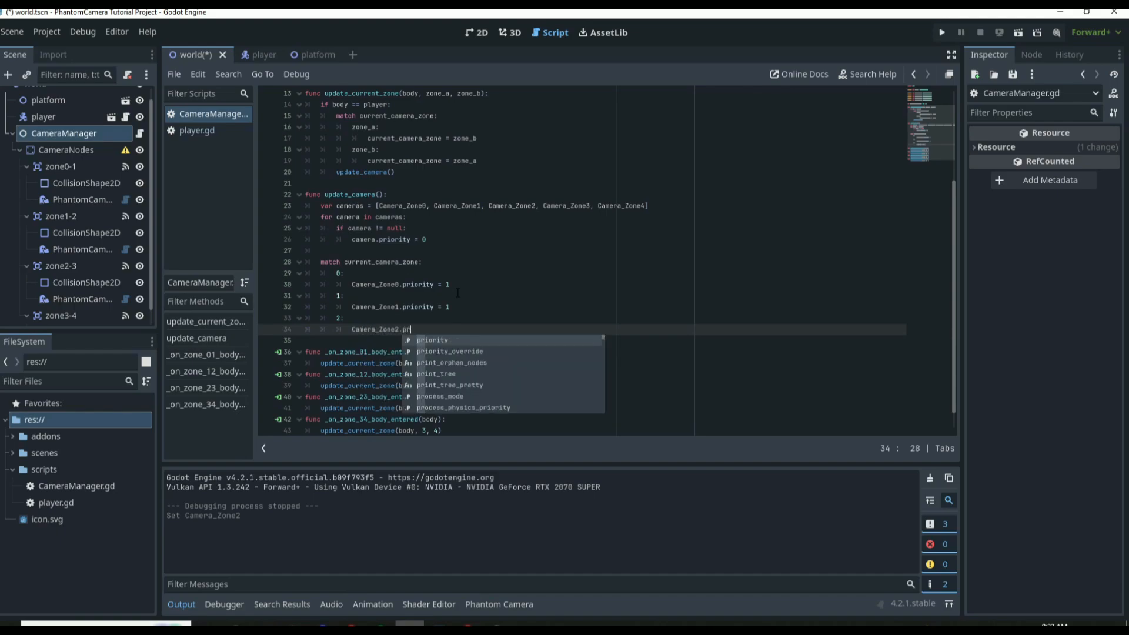
text(iority = )
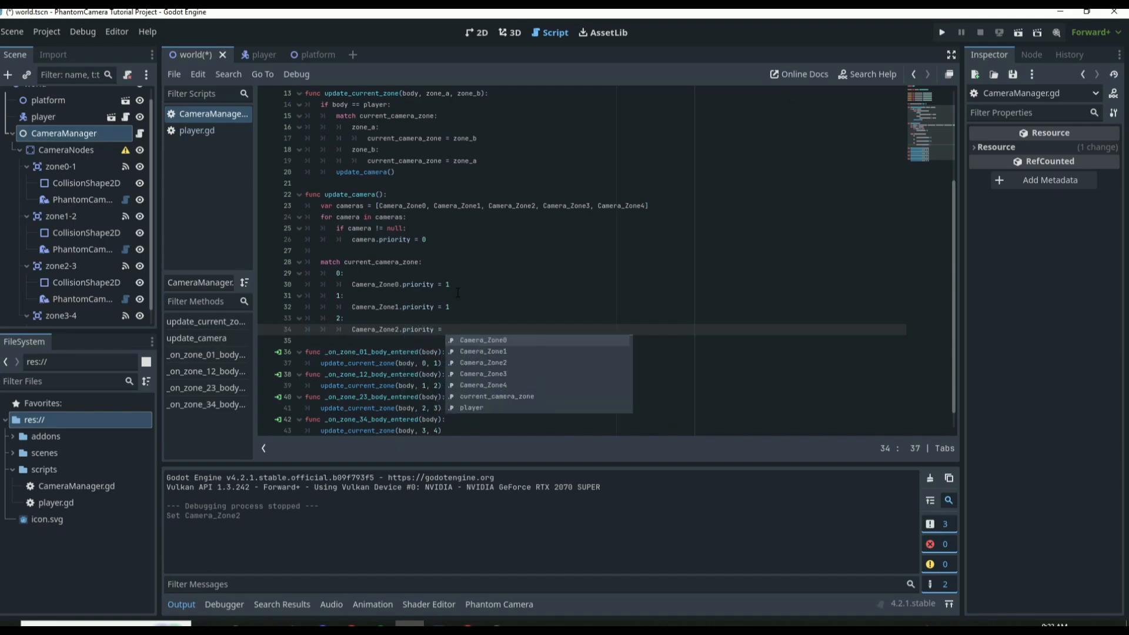
text(1)
key(ctrl+s)
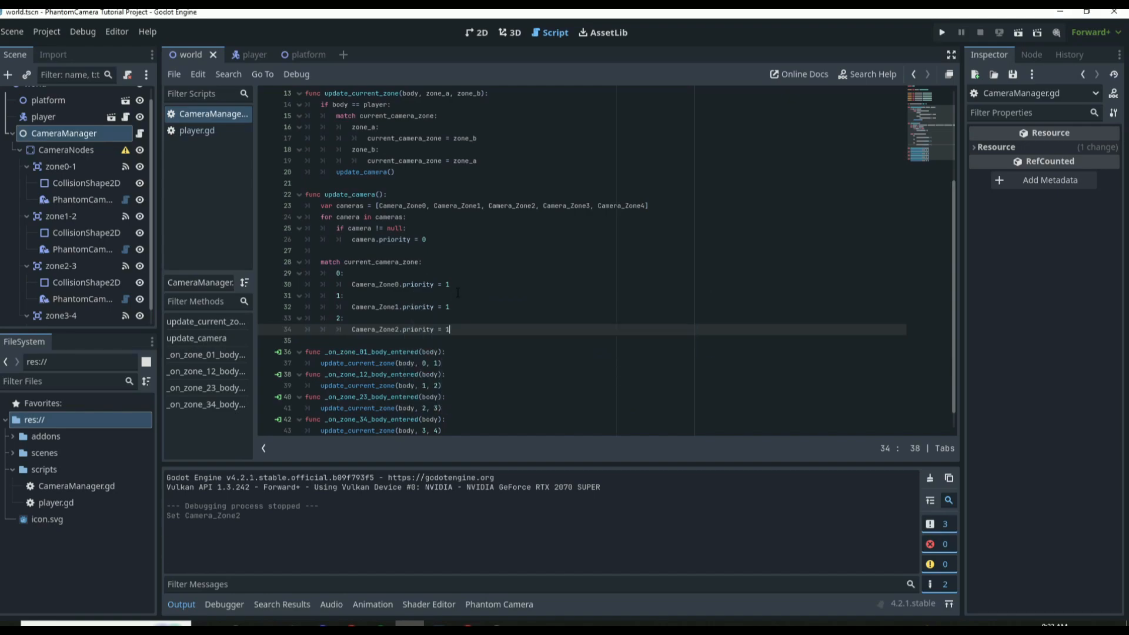
Step: Run the project, move the player back and forth between the second and third zones to test the camera transition, and close the game
key(F5)
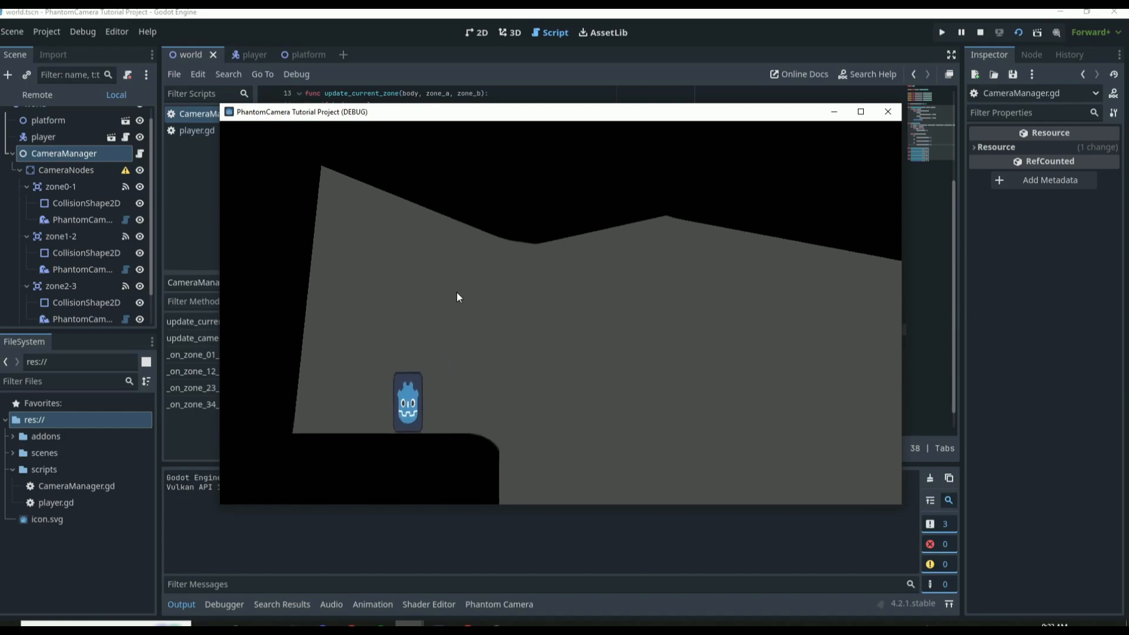
key(Right)
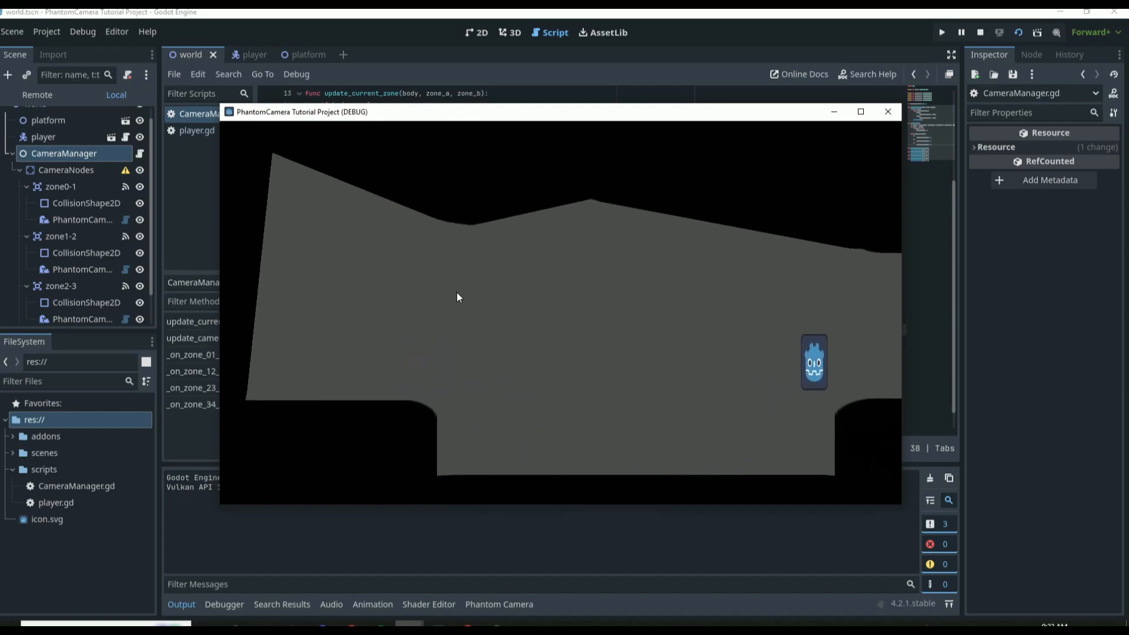
key(Left)
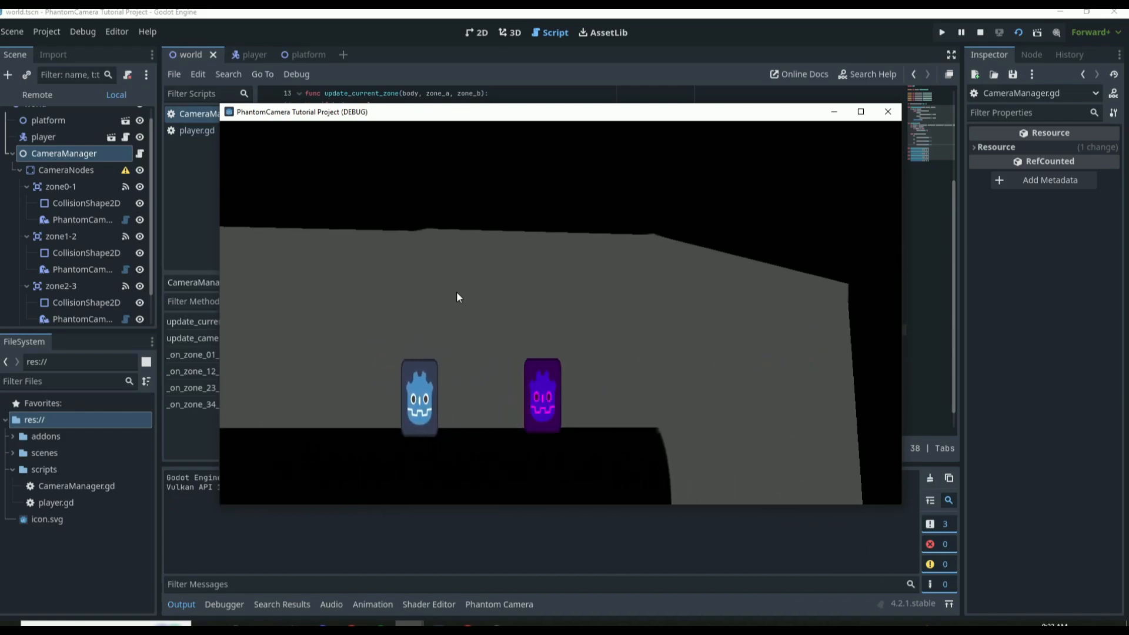
key(Right)
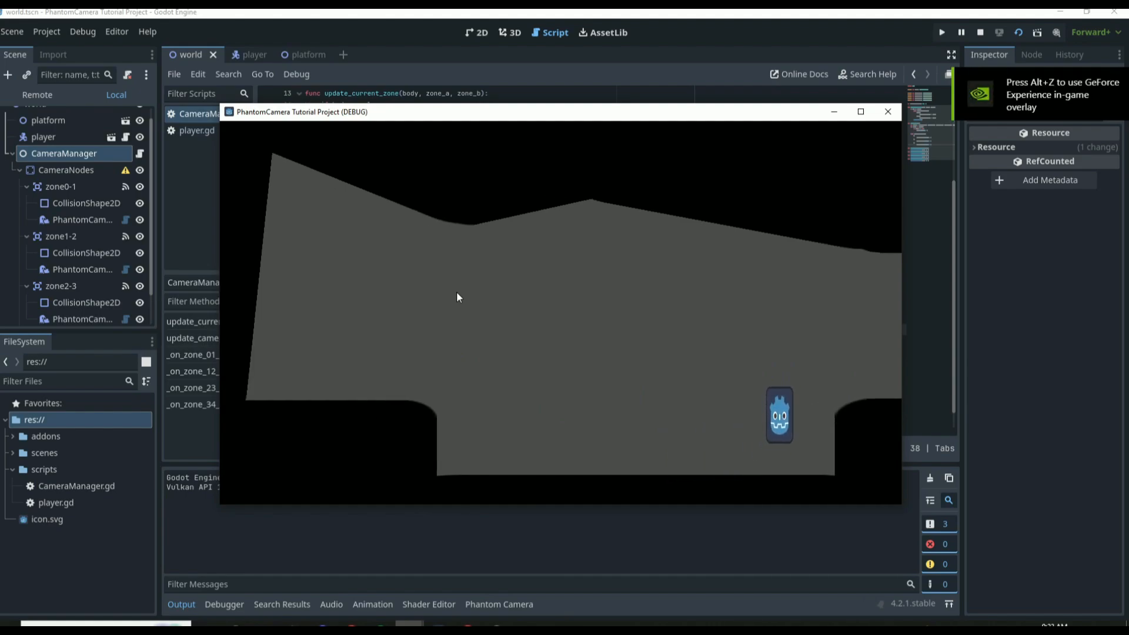
key(Left)
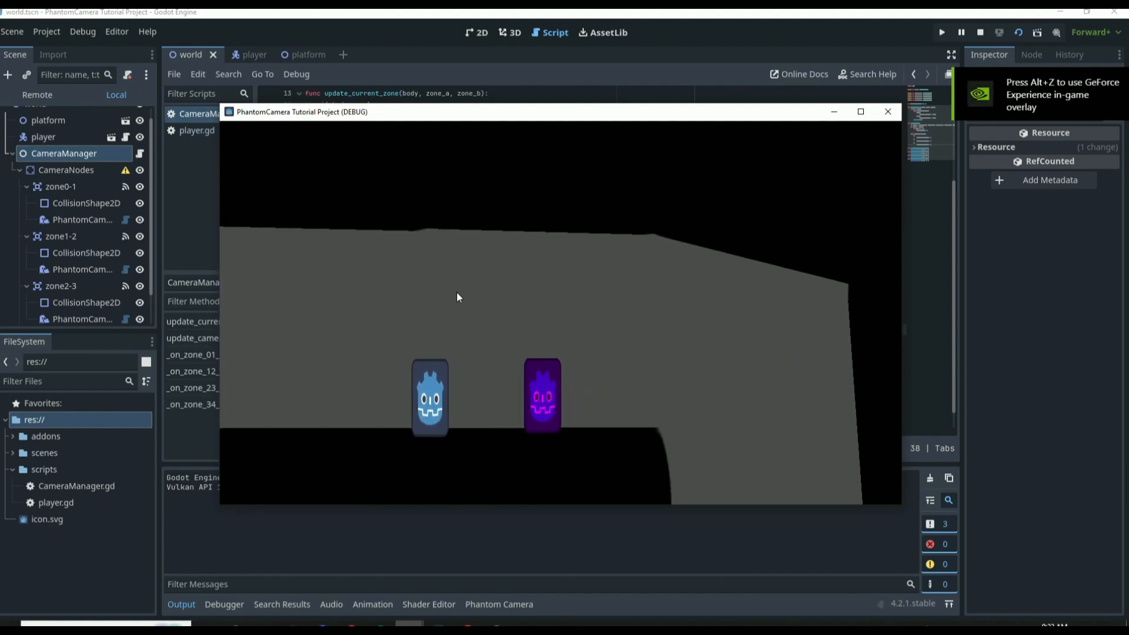
click(888, 112)
Step: Set the tween duration of zone2-3's phantom camera to 0.7
click(78, 297)
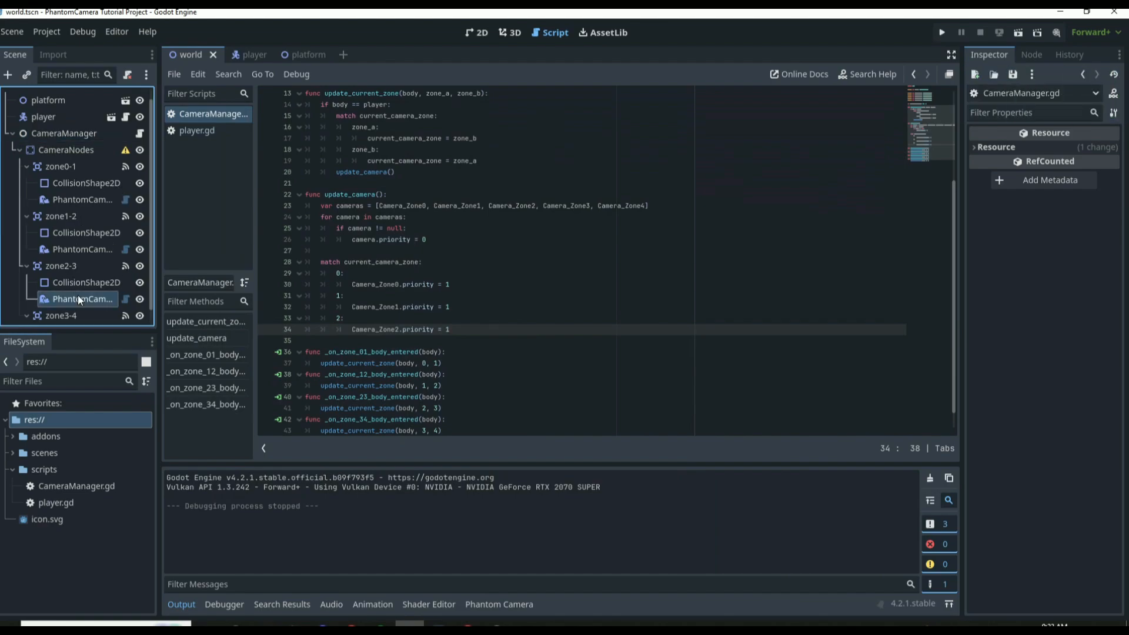
scroll(56, 281, down, 1)
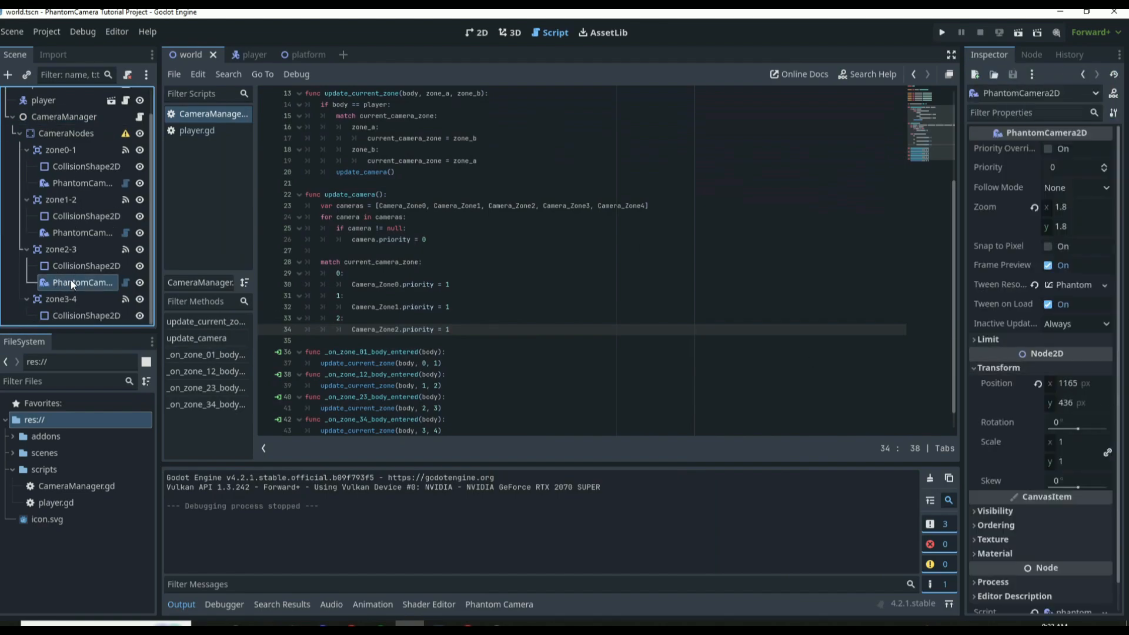
click(1067, 285)
click(1067, 303)
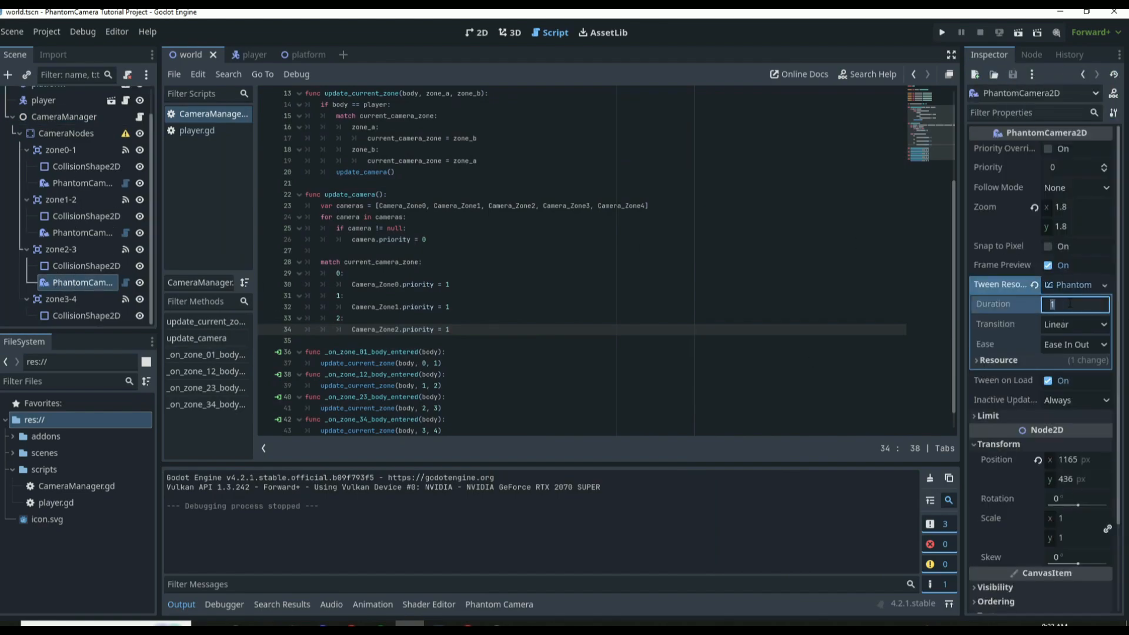
click(1070, 303)
key(Return)
Step: Run the game to test the 0.7 tween duration by moving the player into the third zone, and close it
key(F6)
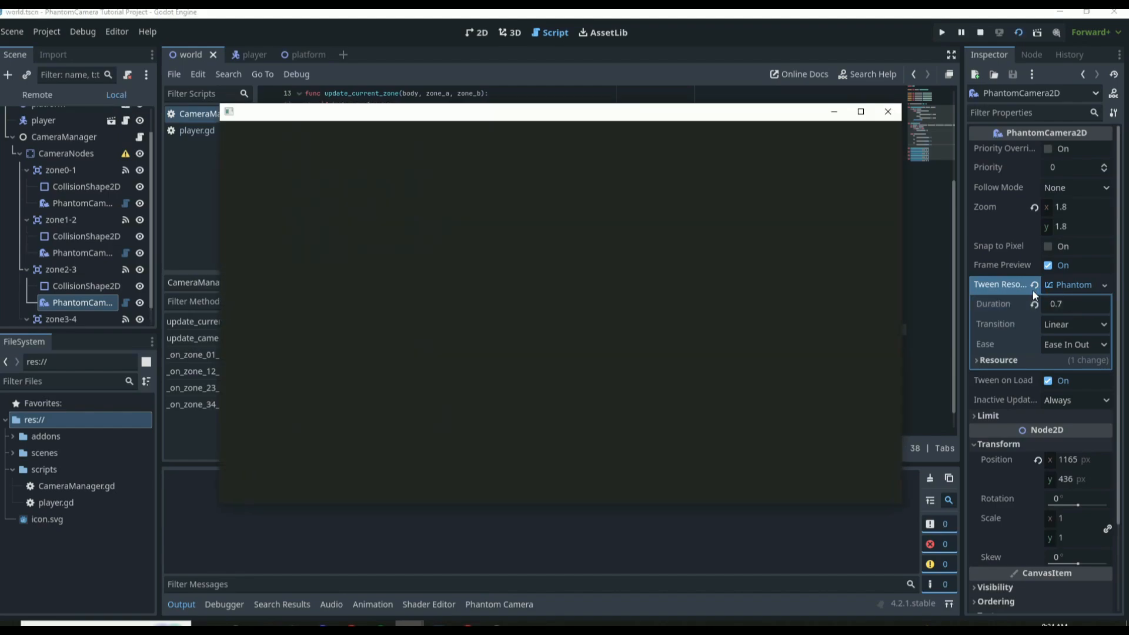
key(Right)
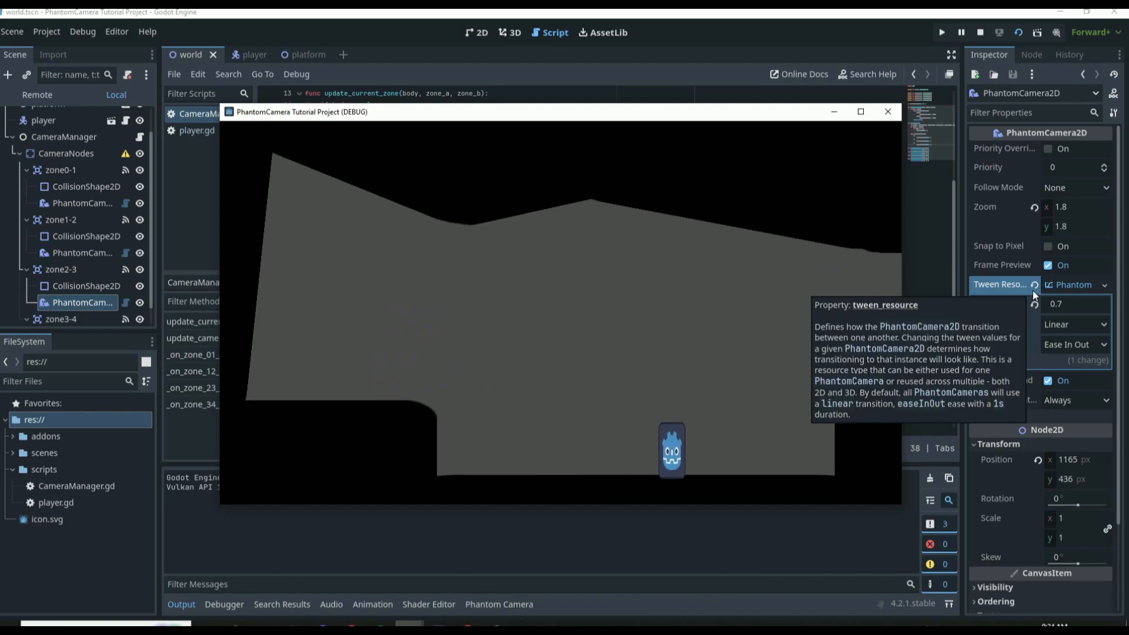
key(space)
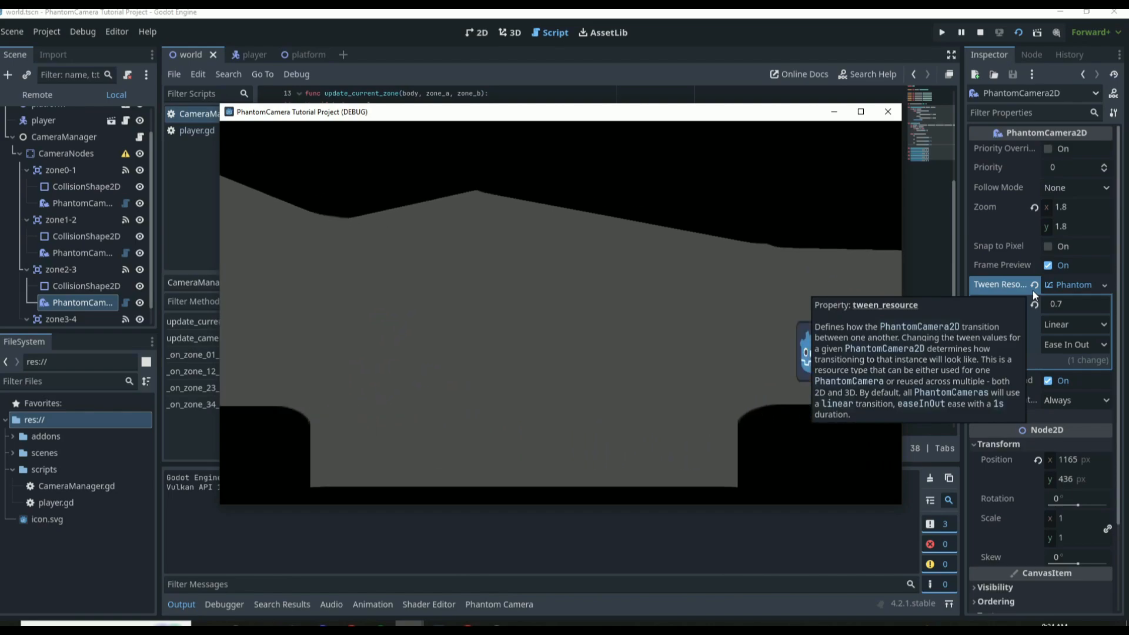
key(Right)
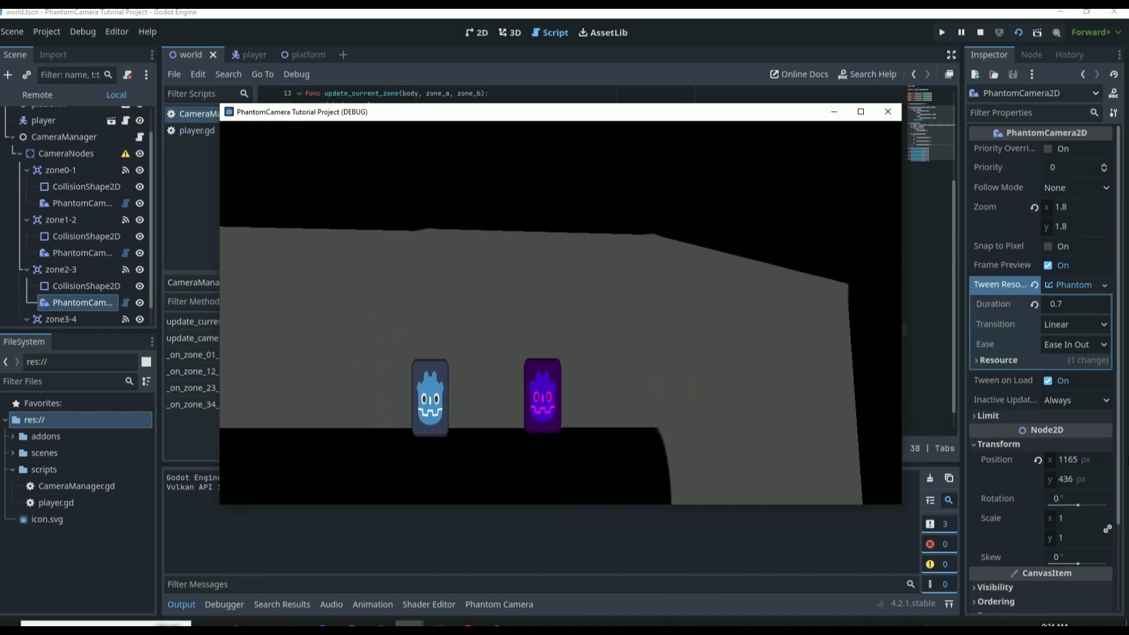
click(888, 112)
Step: Set the tween duration of zone2-3's phantom camera to 0.8
click(1093, 305)
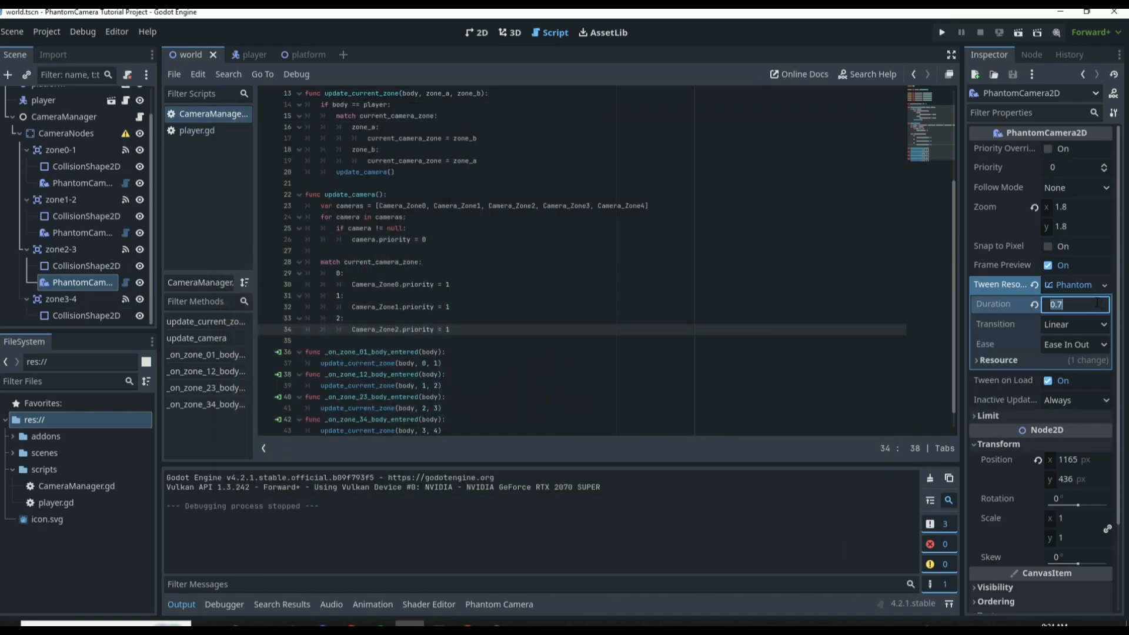
key(BackSpace)
text(8)
key(Return)
Step: Run the game to test the 0.8 tween duration by moving the player into the third zone, and close it
key(F5)
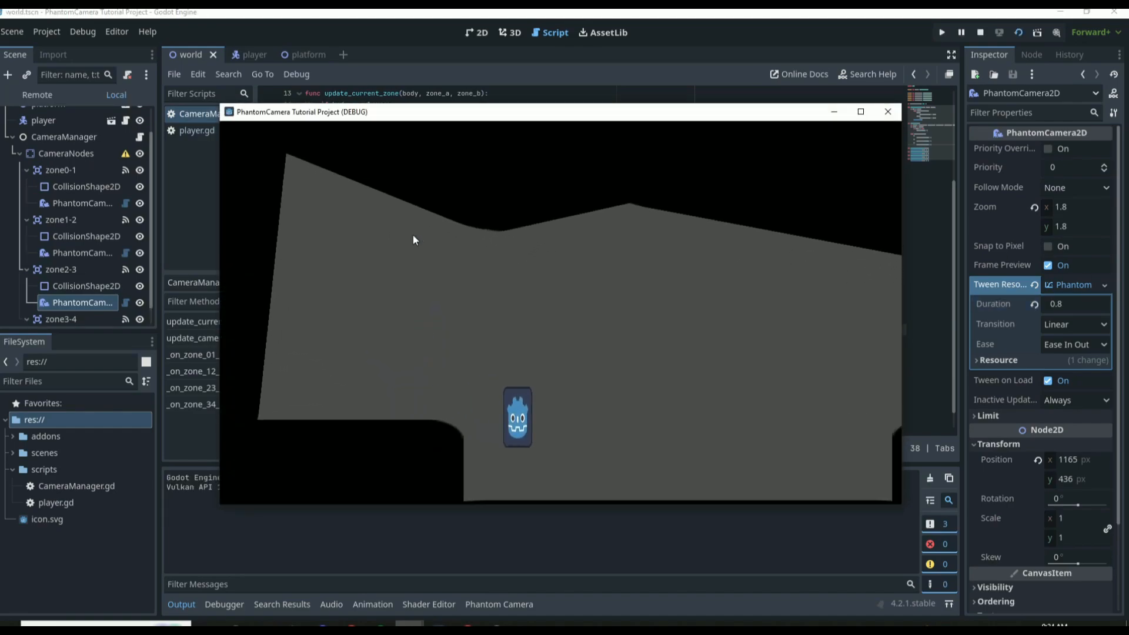
key(Right)
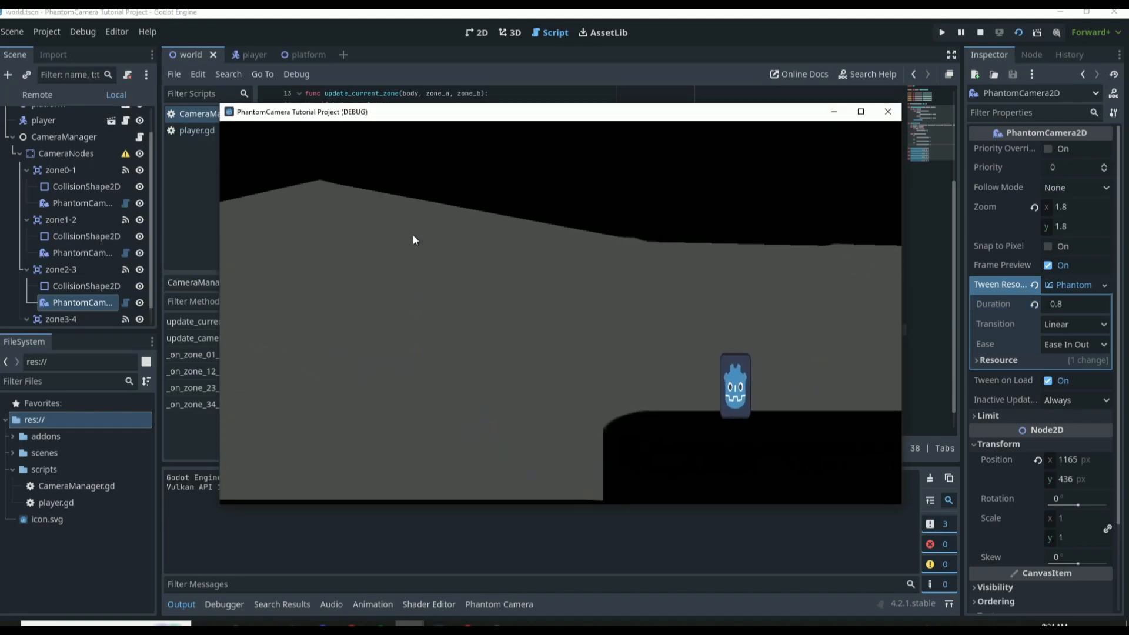
key(Right)
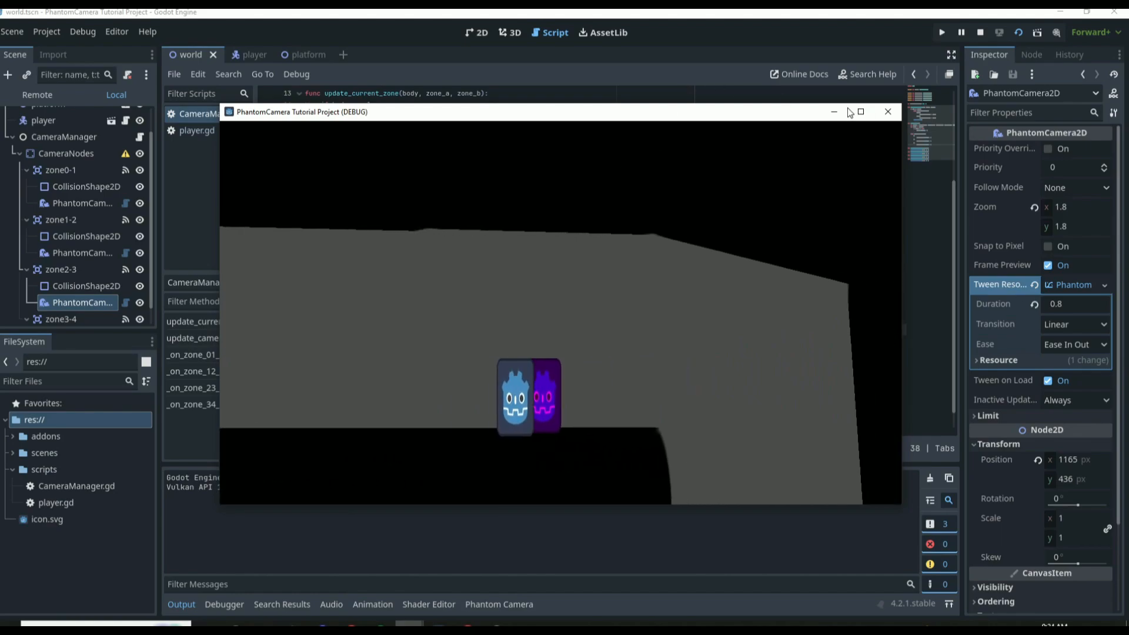
click(888, 112)
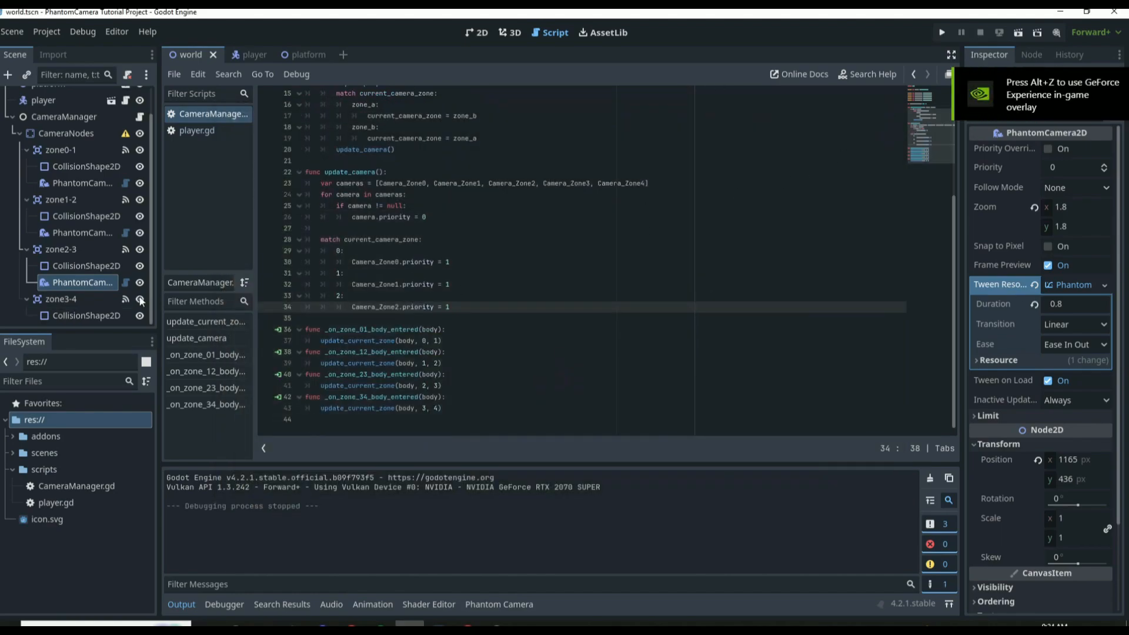
Step: Add a PhantomCamera2D node as a child of zone3-4 in the 2D scene
click(475, 32)
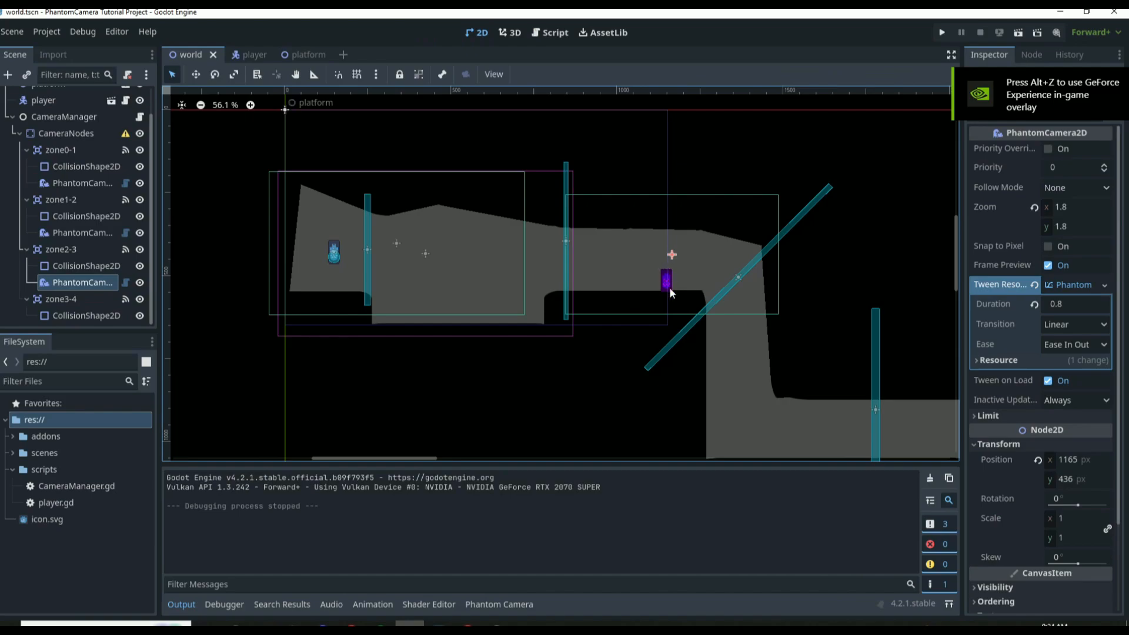
scroll(670, 287, down, 1)
click(66, 300)
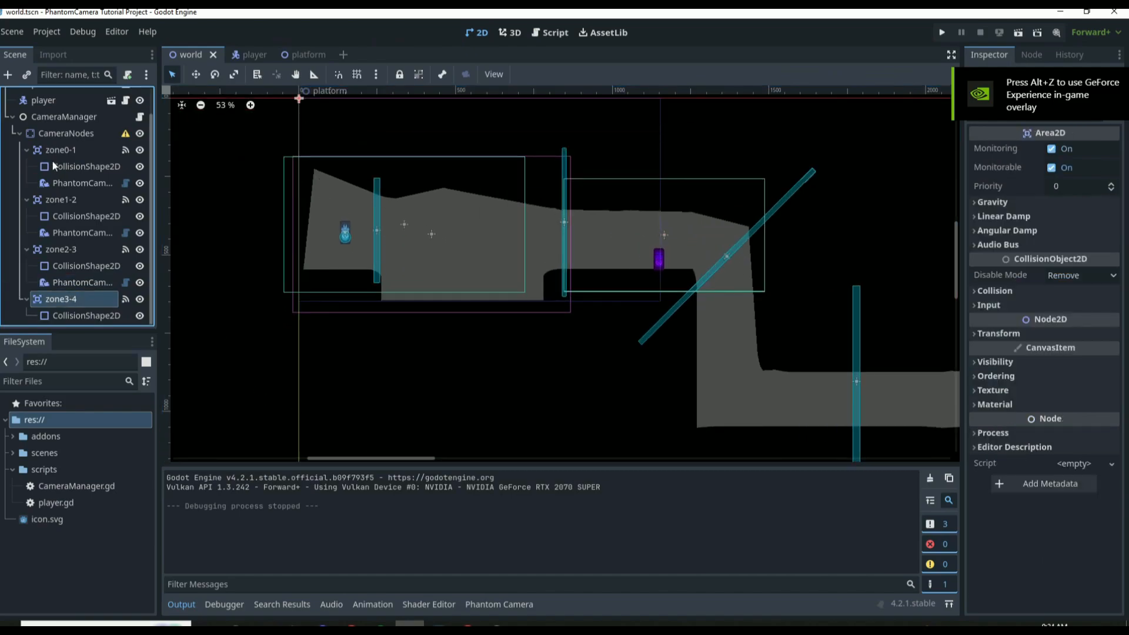
click(7, 75)
text(ph)
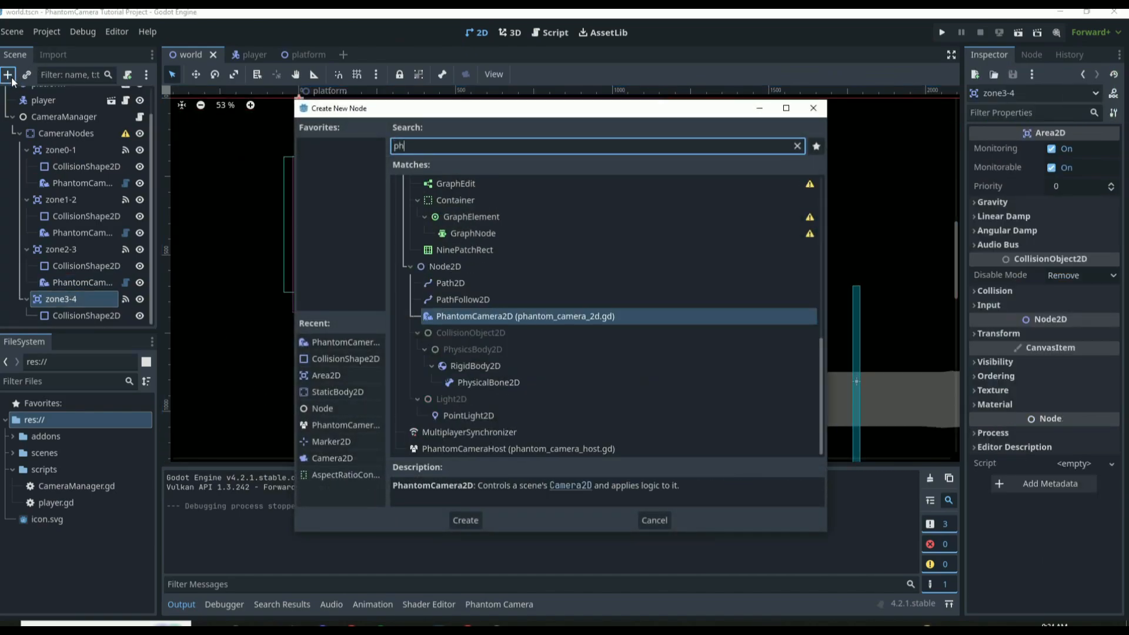
key(Return)
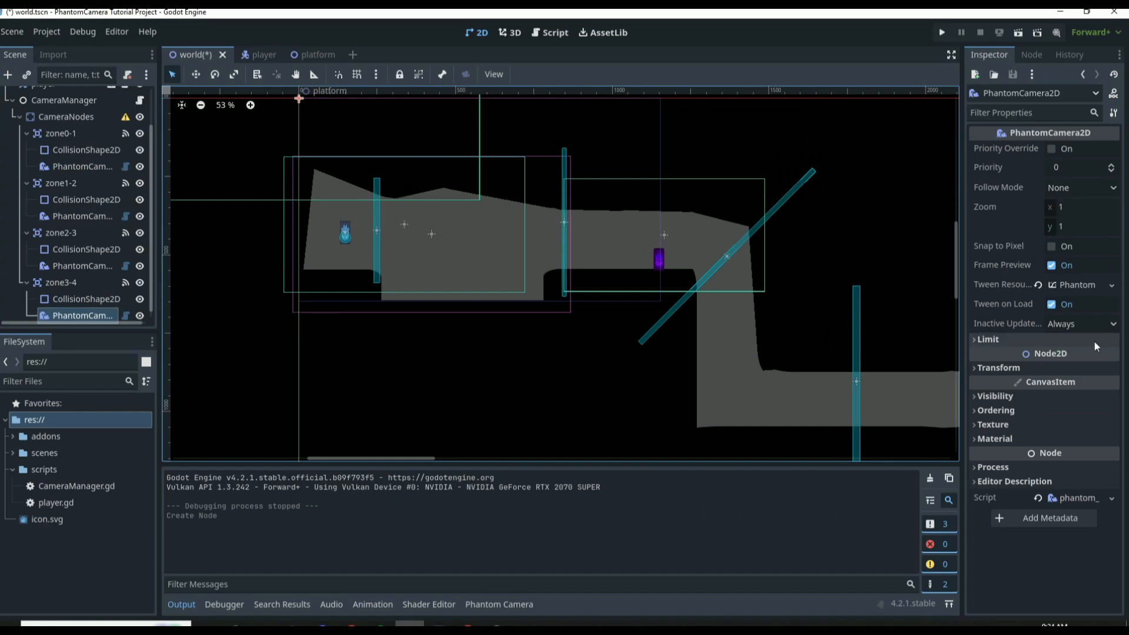
Step: Move zone3-4's phantom camera from the origin to the lower corridor, at about x 1327, y 938 px
click(999, 367)
click(1061, 383)
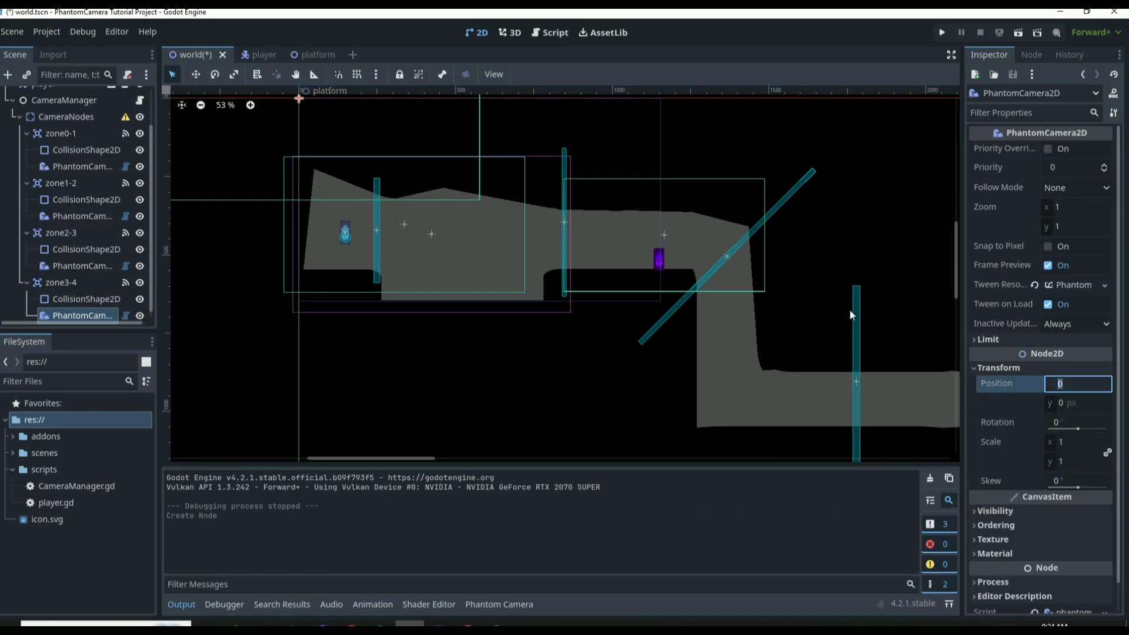
text(100)
key(Return)
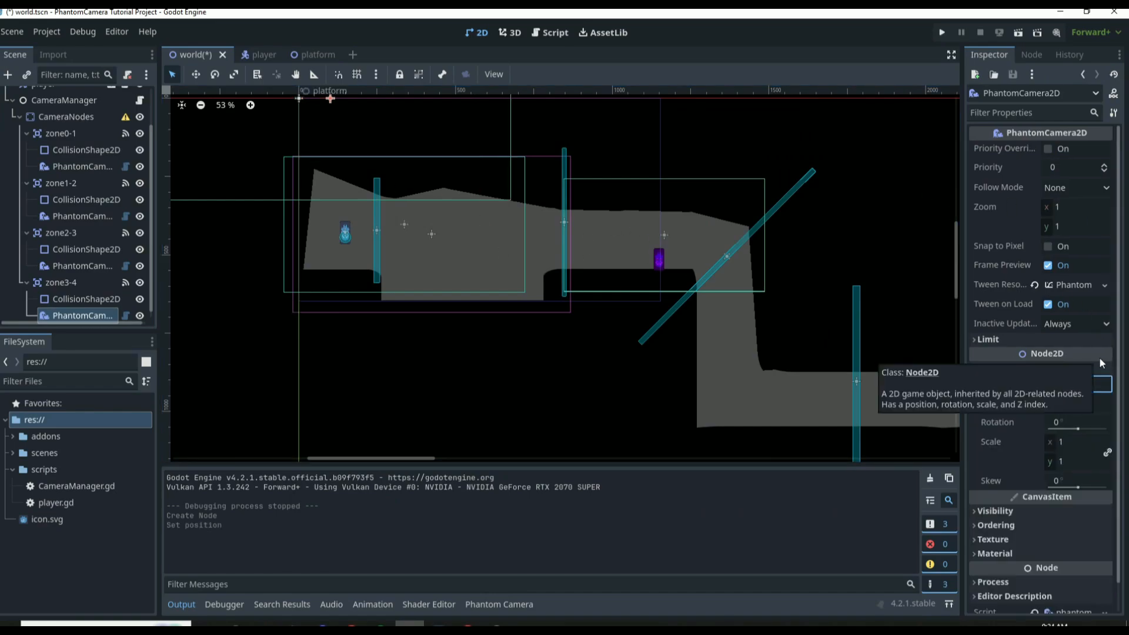
drag(330, 98, 715, 392)
Step: Set the zoom of zone3-4's phantom camera to 2 on both x and y
click(1077, 210)
text(2)
key(Return)
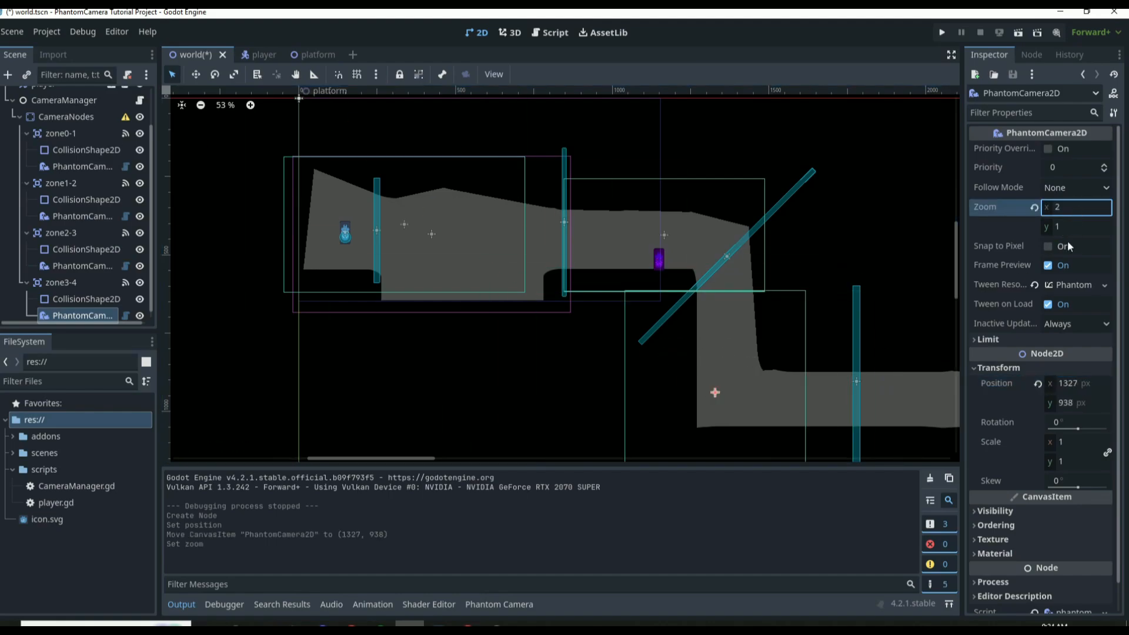
click(1069, 228)
text(2)
key(Return)
Step: Shift zone3-4's phantom camera along the lower corridor to about x 1530, y 920 px so its frame covers the corner
scroll(868, 412, up, 4)
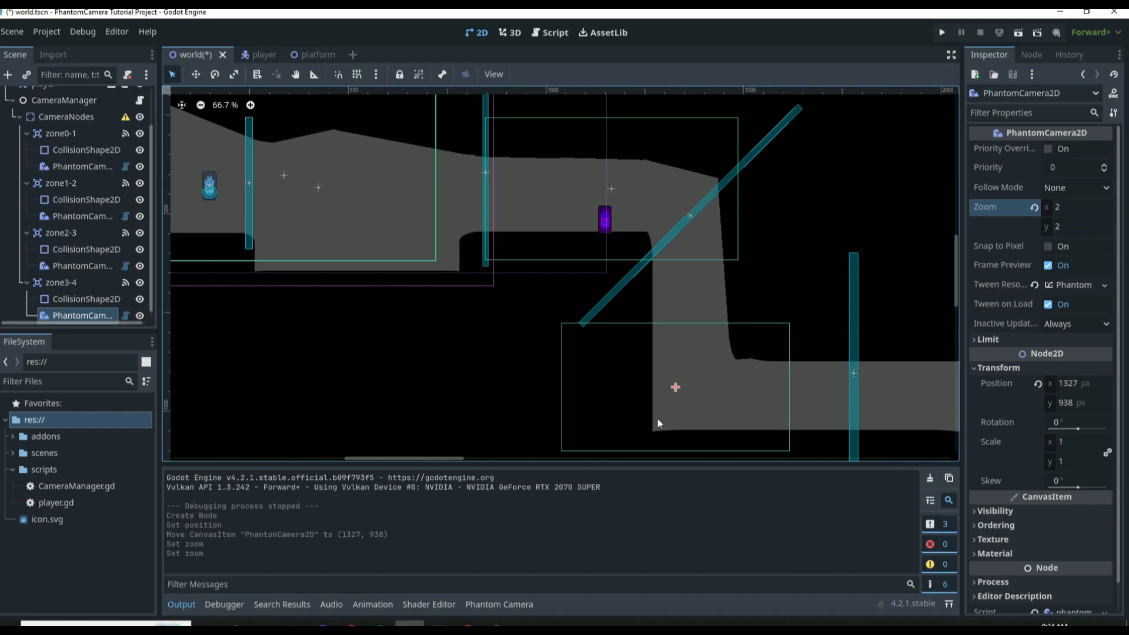
drag(678, 386, 755, 376)
scroll(856, 401, down, 3)
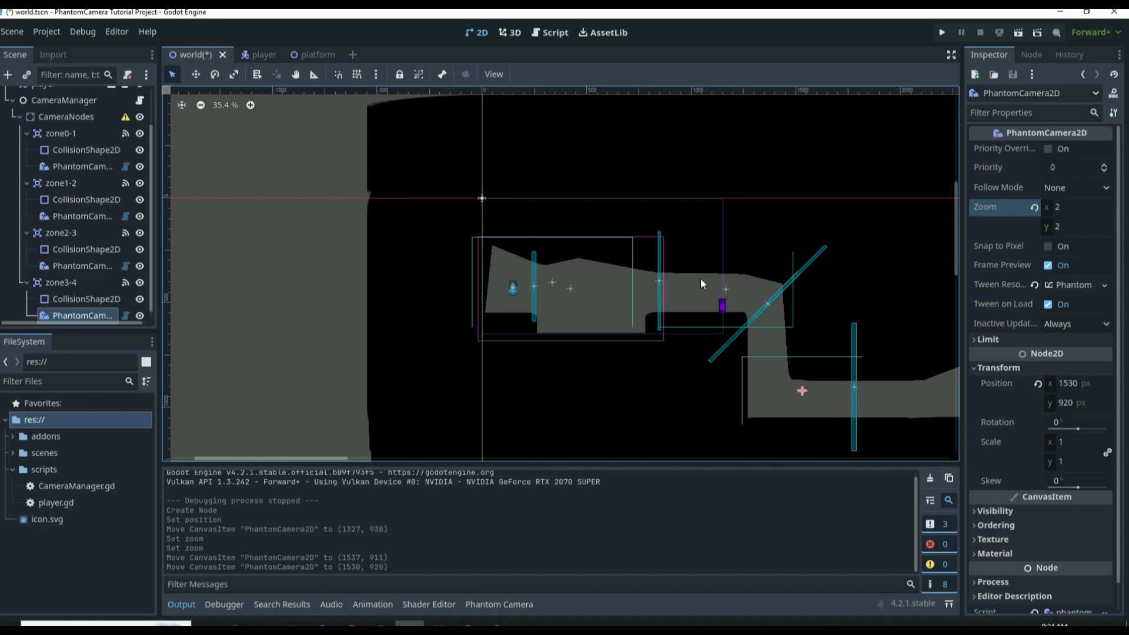
scroll(844, 395, up, 4)
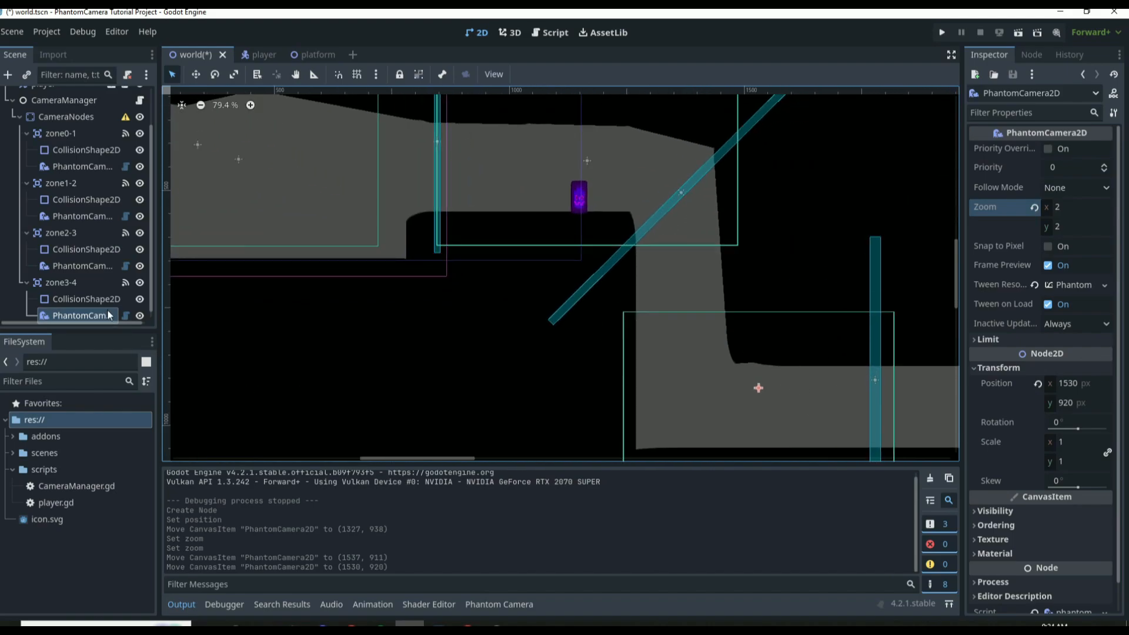
Step: Set the tween transition of zone3-4's phantom camera to Sine and save the scene
click(1070, 285)
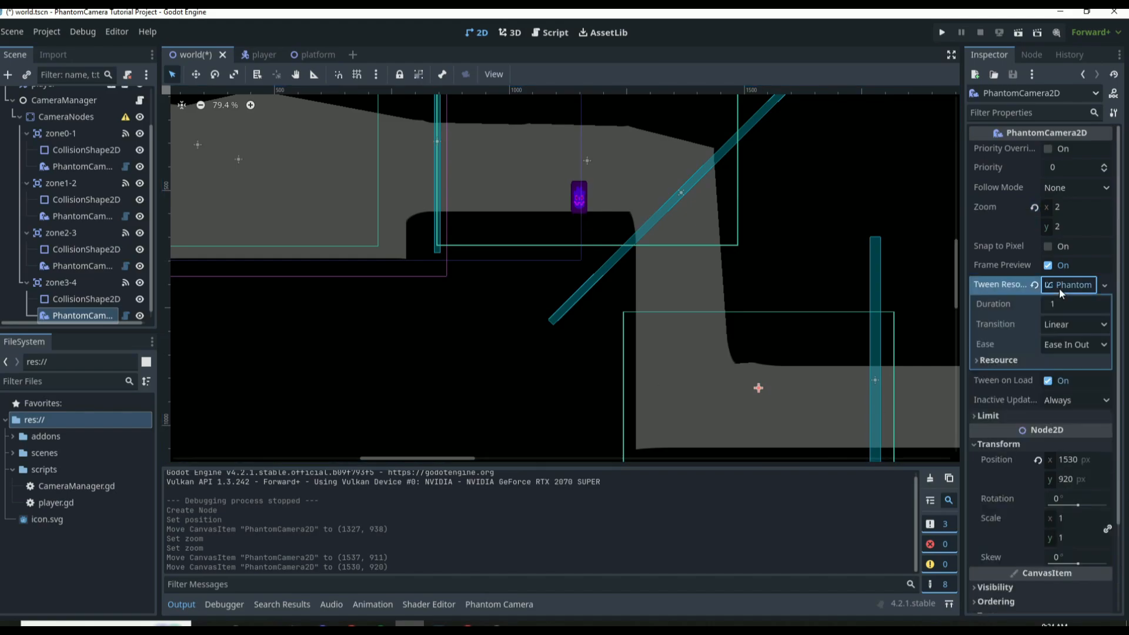
click(1061, 322)
click(1067, 360)
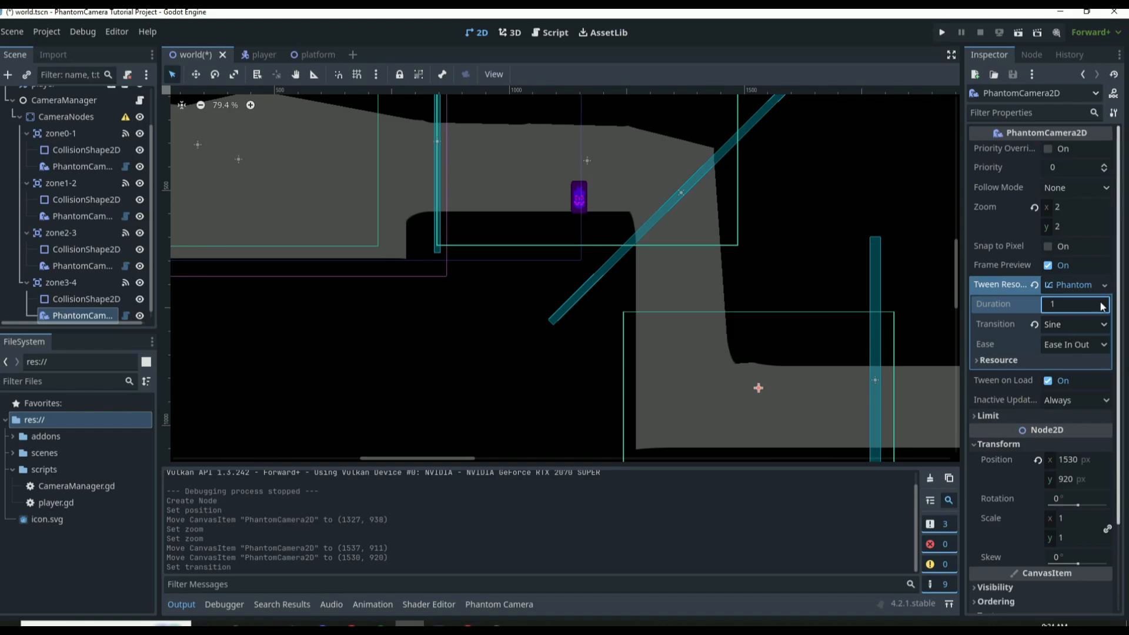
key(ctrl+s)
Step: Assign zone3-4's PhantomCamera2D to the Camera Zone 3 property of CameraManager
scroll(670, 247, down, 5)
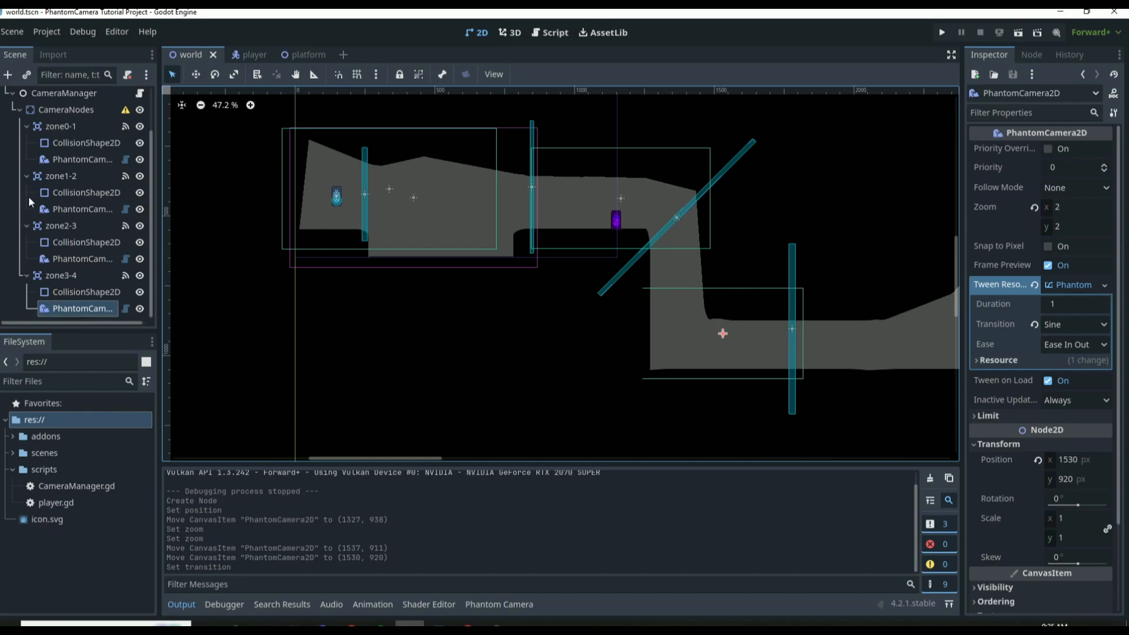
scroll(28, 196, up, 3)
click(60, 147)
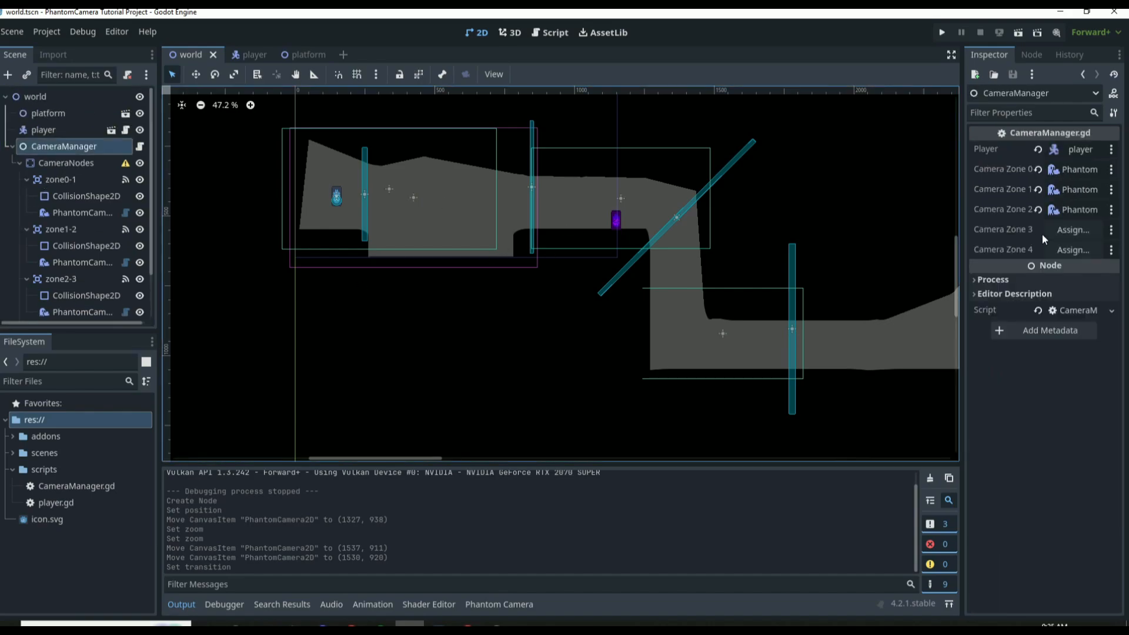
click(1073, 230)
double_click(532, 333)
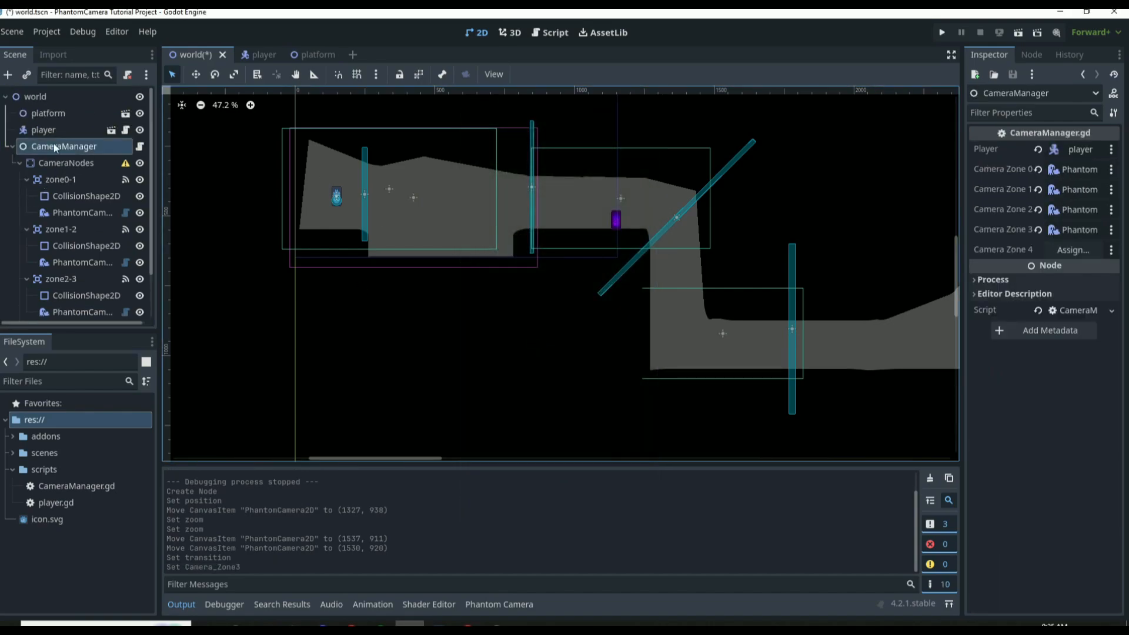
Step: In CameraManager's script, add a case 3 to update_camera's match block with Camera_Zone3.priority = 1, and save
click(141, 148)
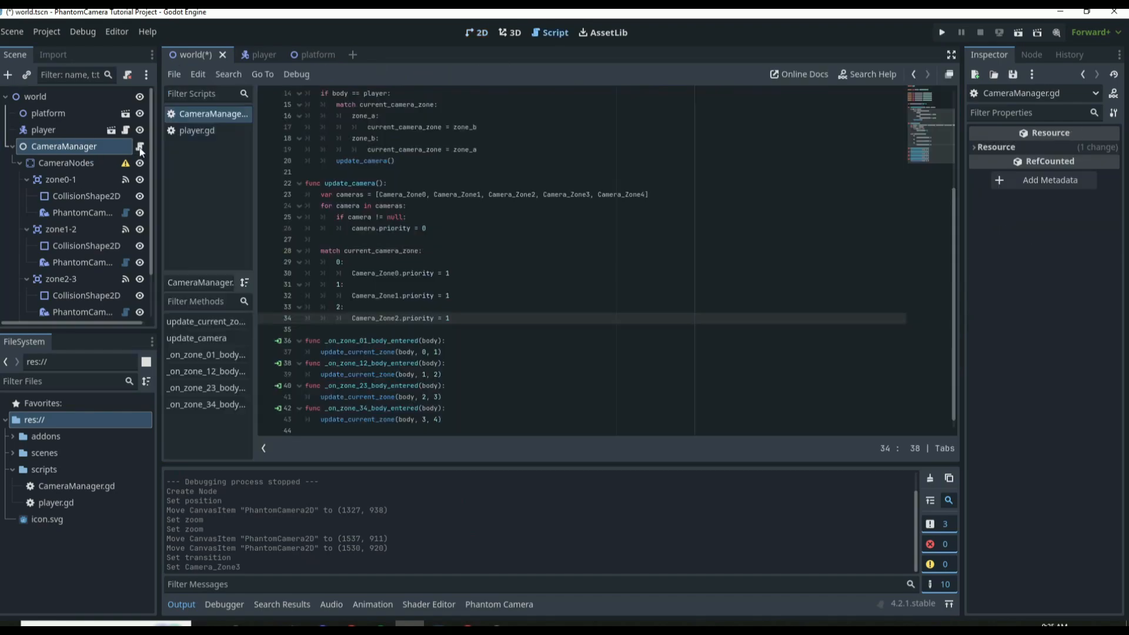
key(Return)
key(BackSpace)
text(3:)
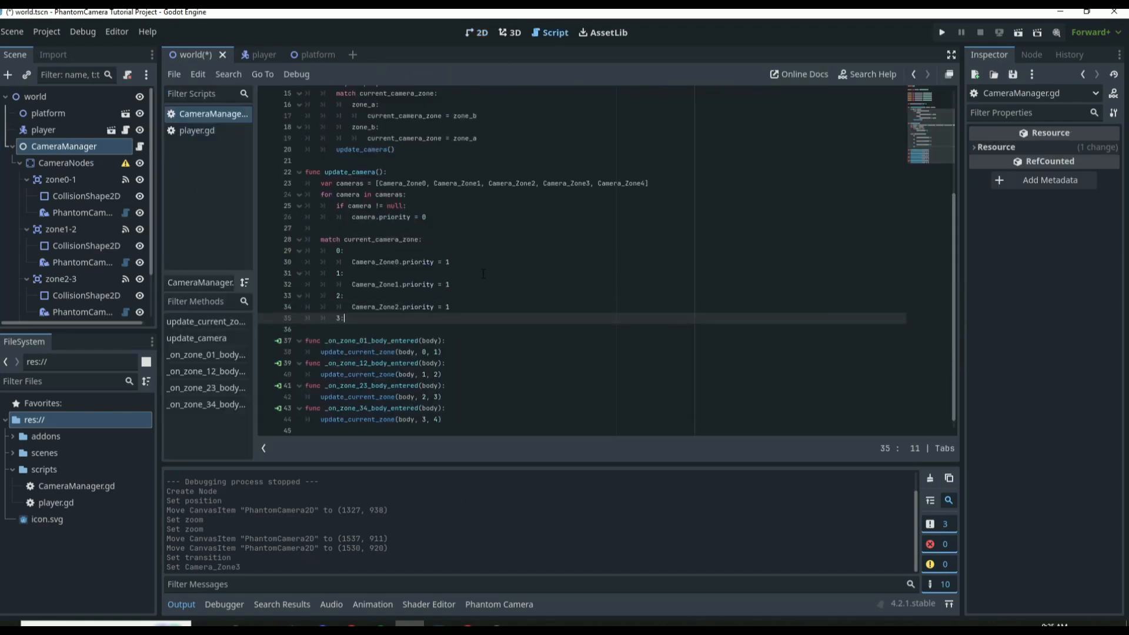
key(Return)
text(Camera_Zone)
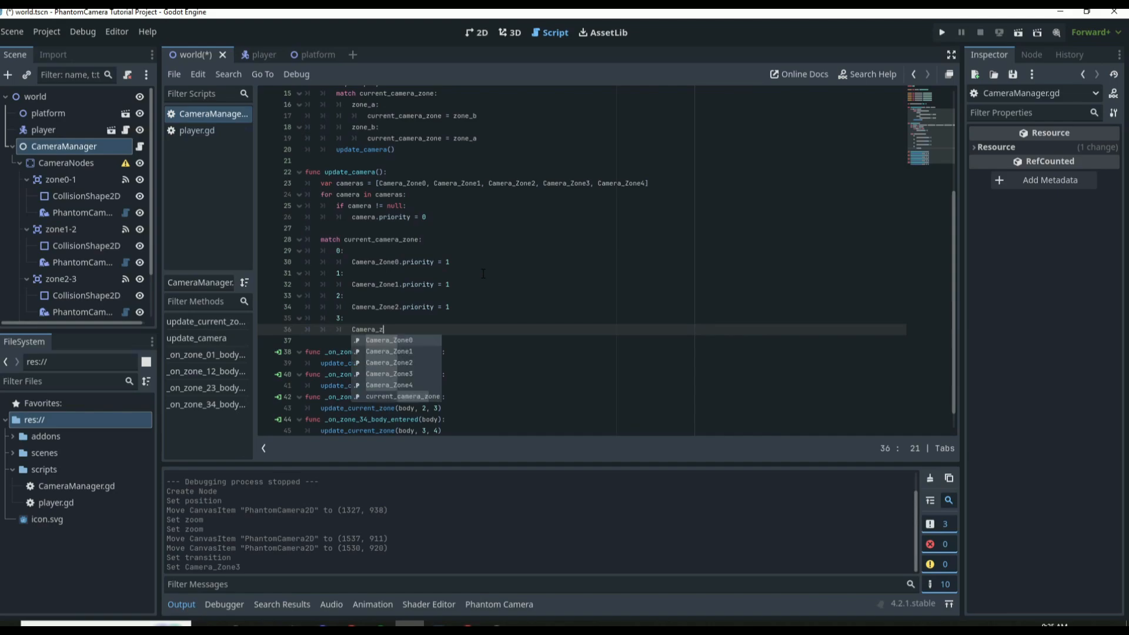
key(Down)
key(Down)
key(Down)
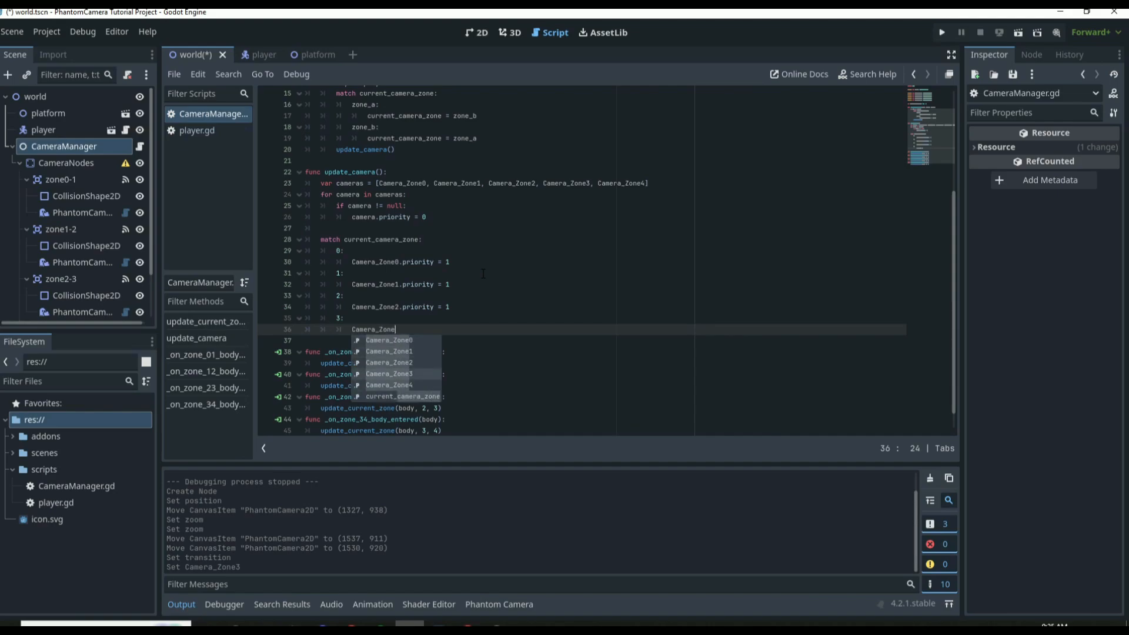
key(Return)
text(.priority = 1)
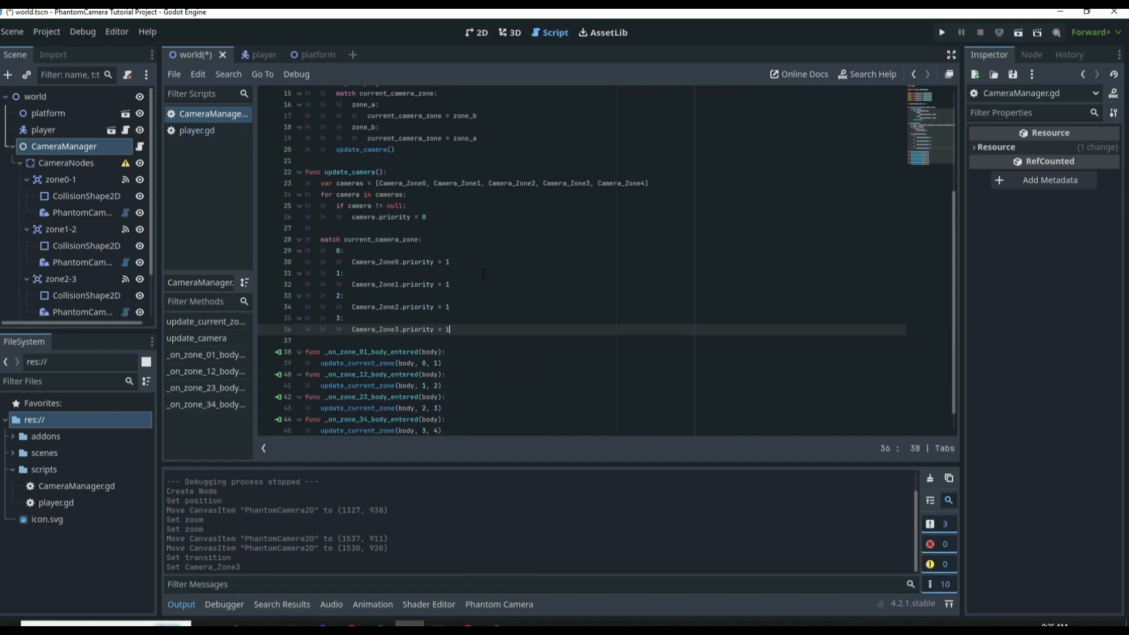
key(ctrl+s)
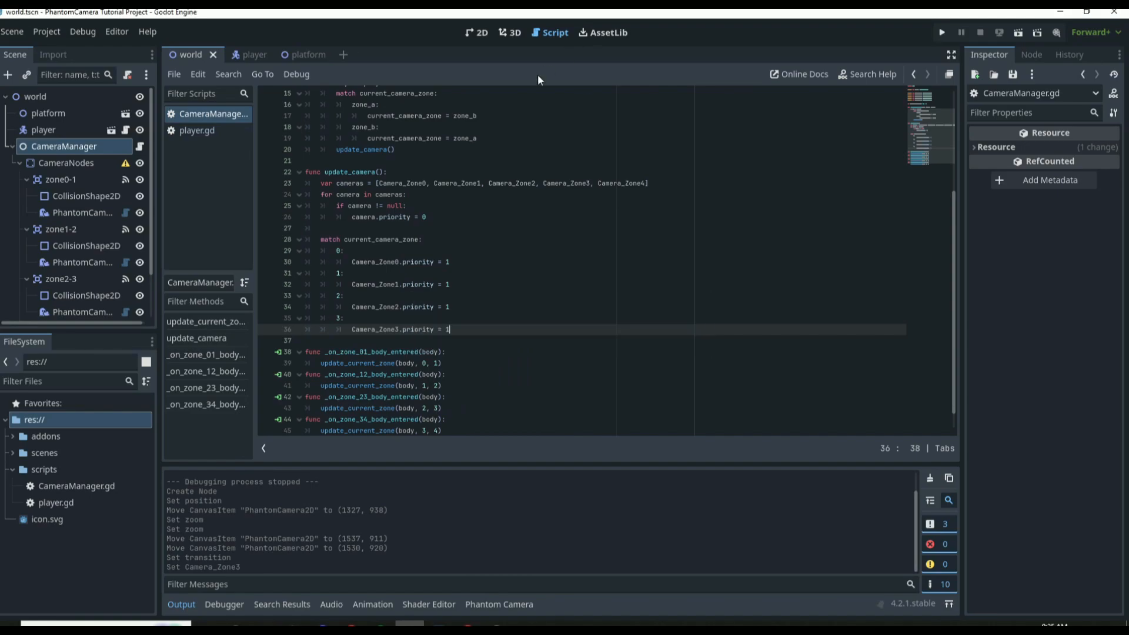
Step: Run the game, move the player through the zones down into the lower corridor to test the new camera, and close it
key(F6)
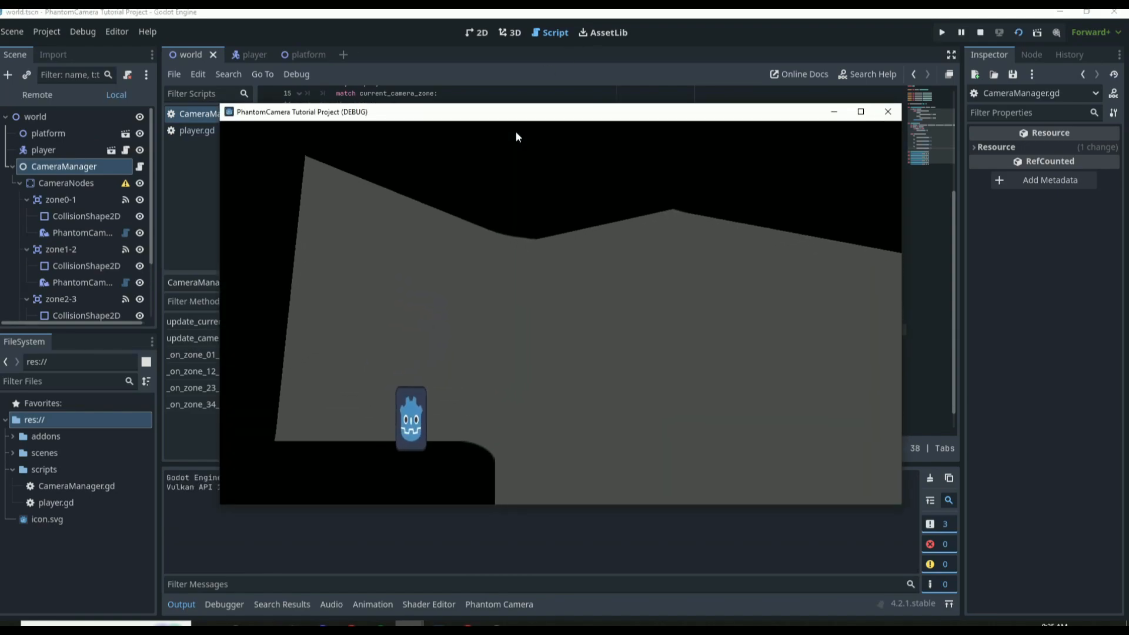
key(Right)
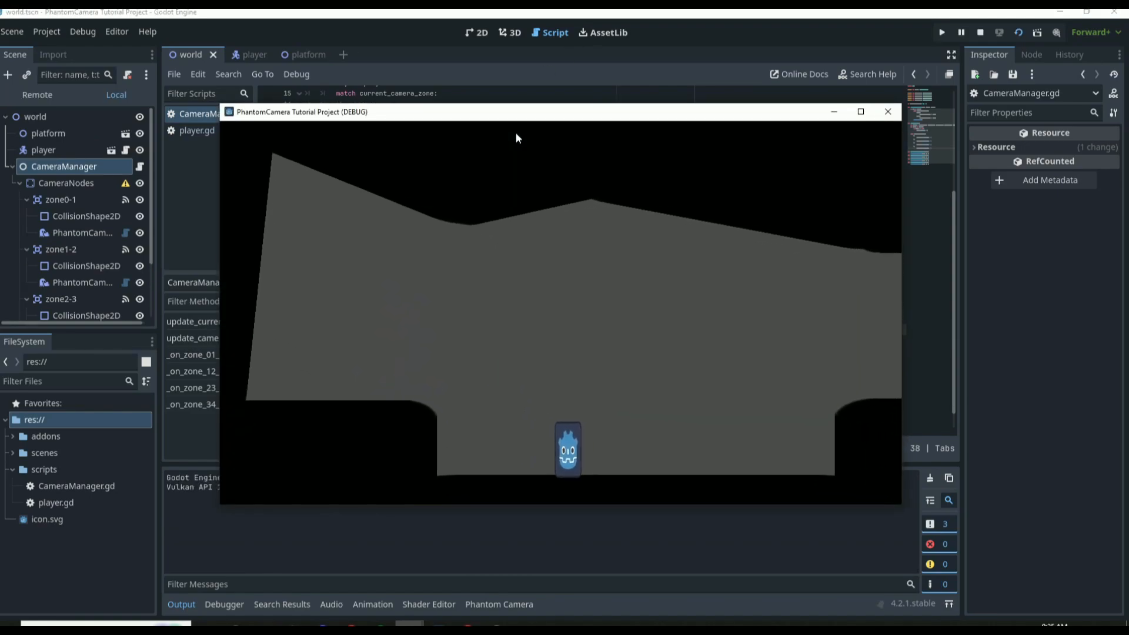
key(Left)
key(space)
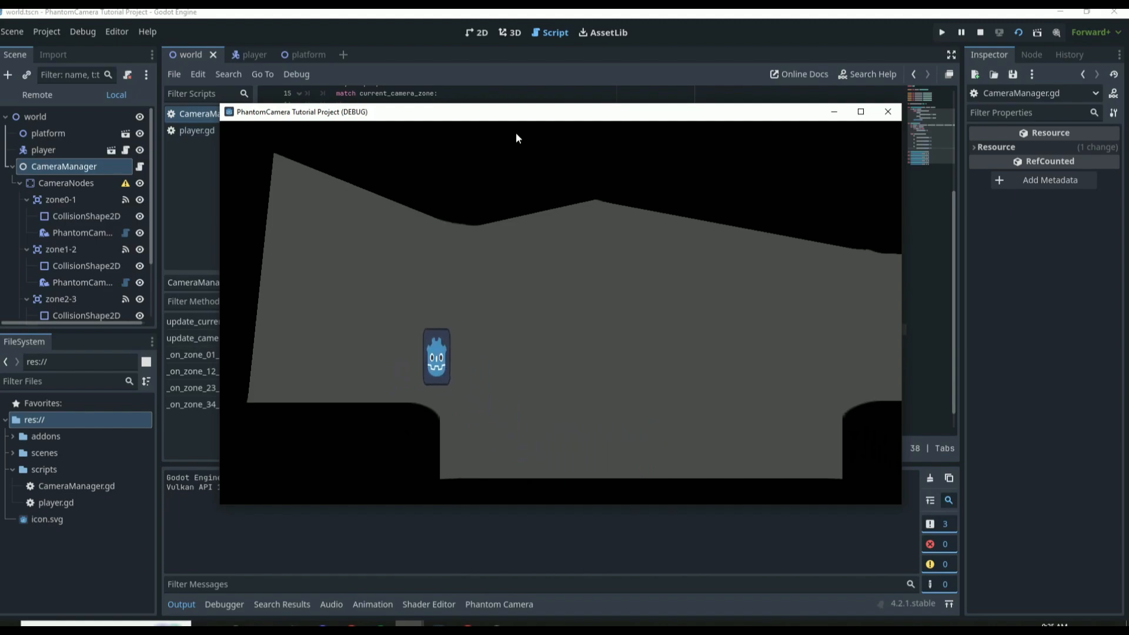
key(Right)
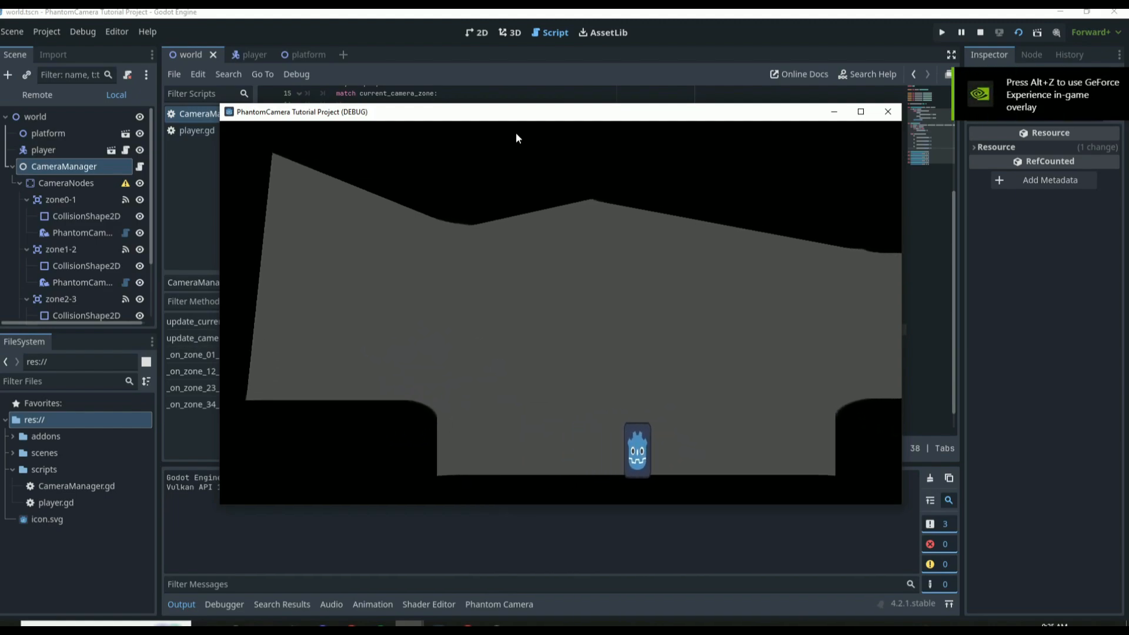
key(Right)
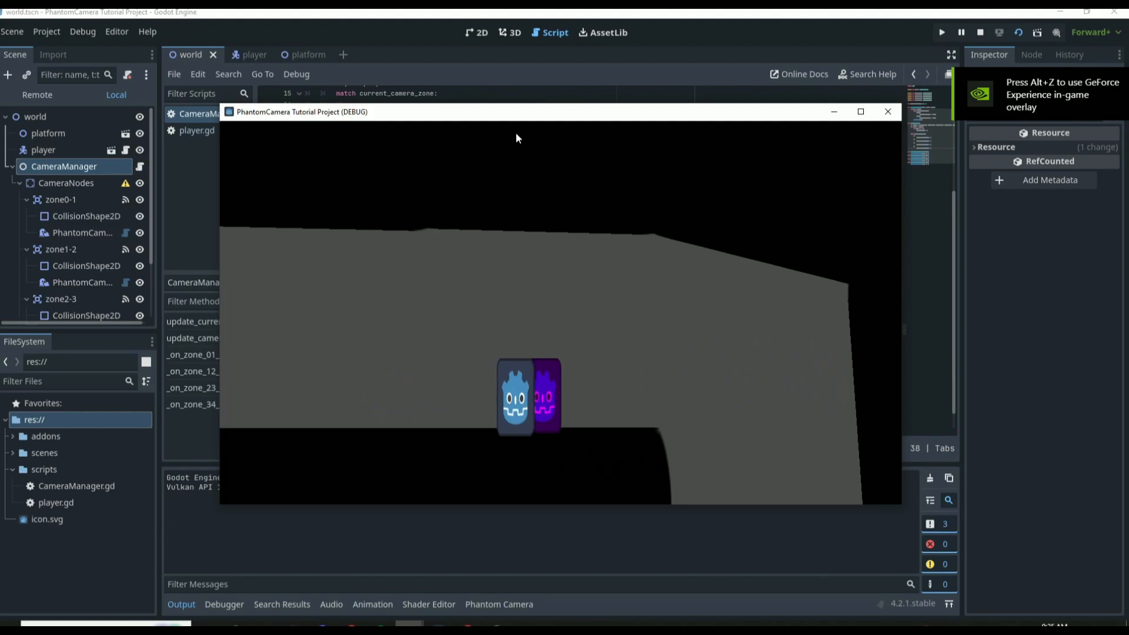
key(Right)
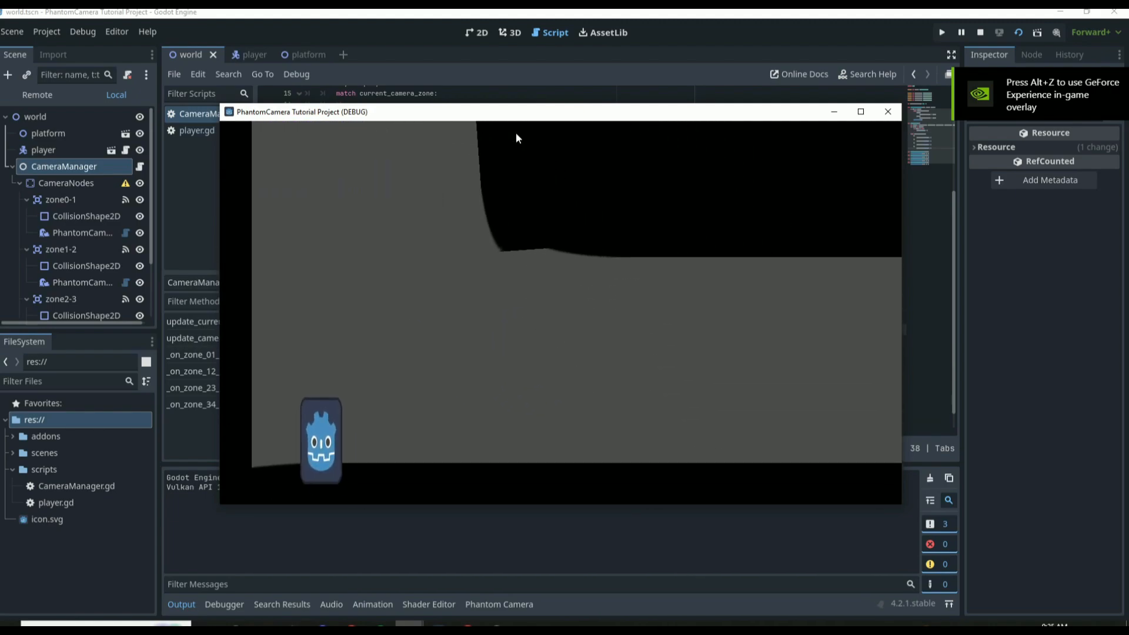
key(Right)
key(Left)
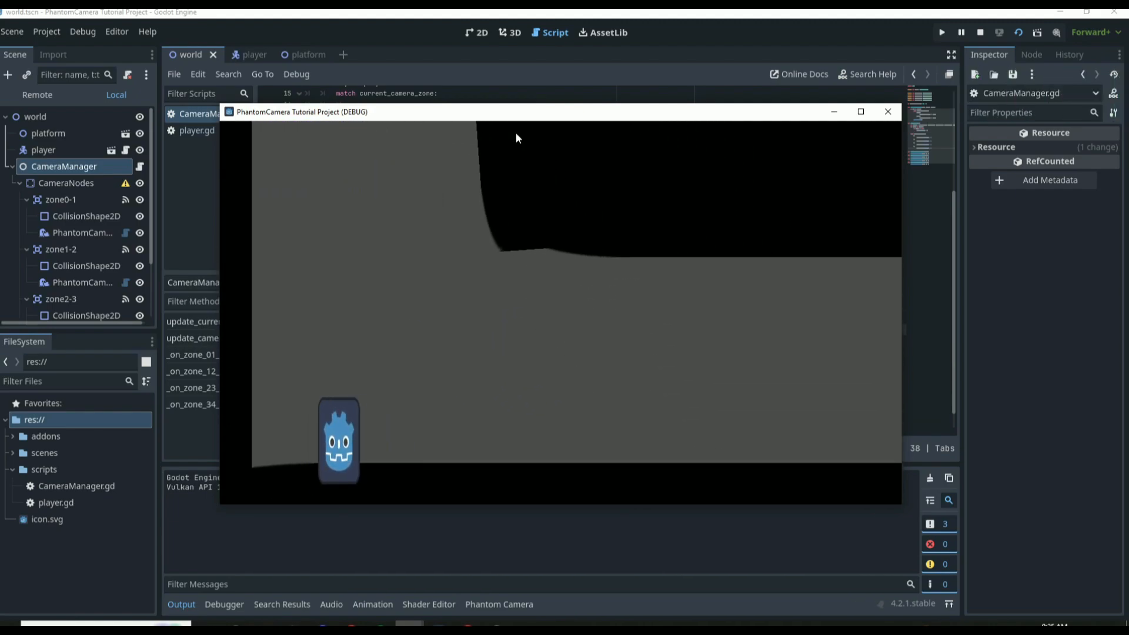
click(888, 111)
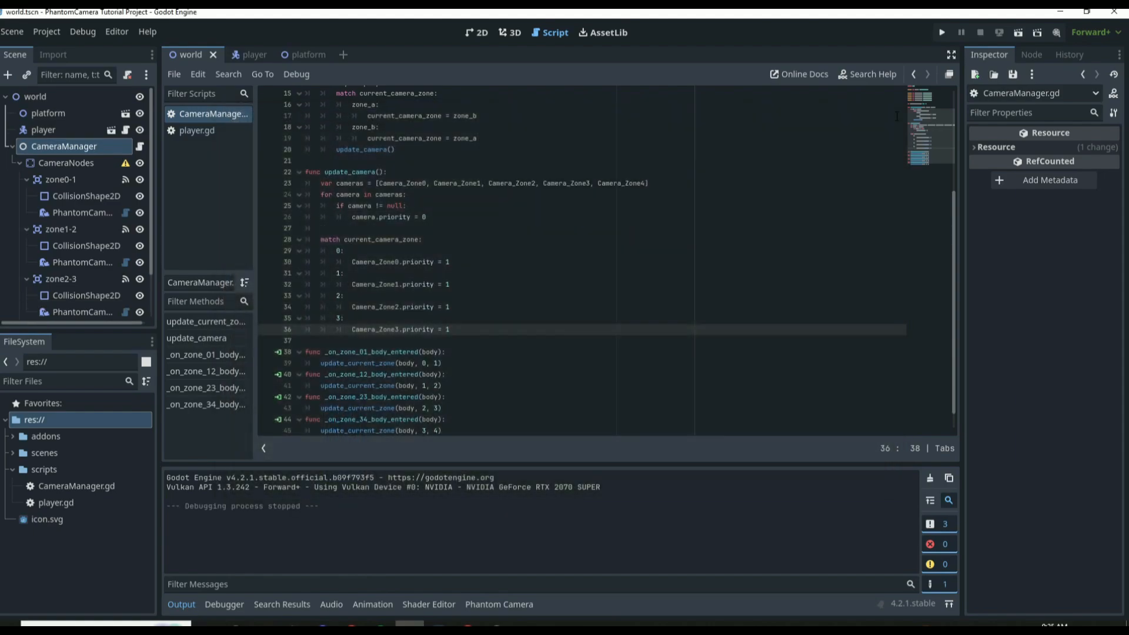
Step: Run the game again, move the player through the zones down to the lower corridor to check the camera switching, and close it
key(F5)
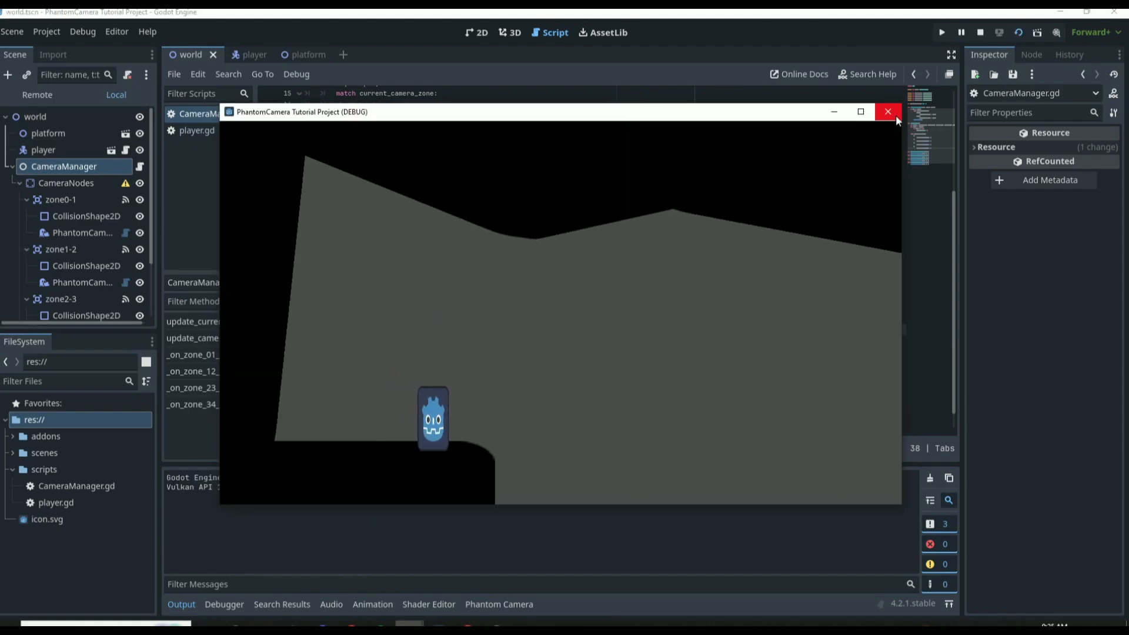
key(Right)
key(space)
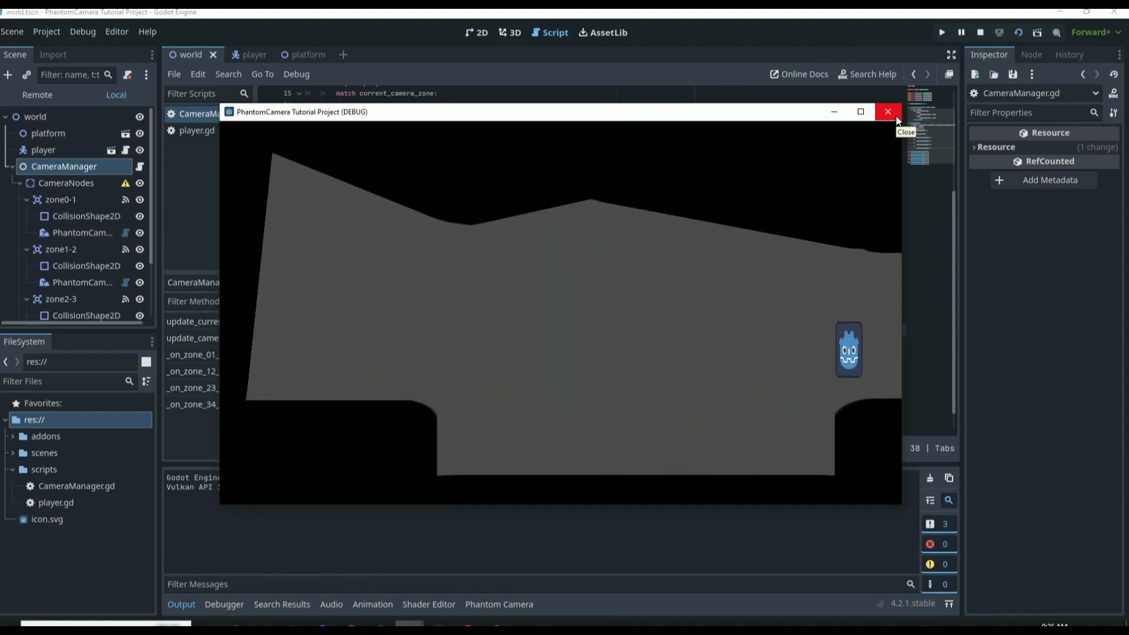
key(Right)
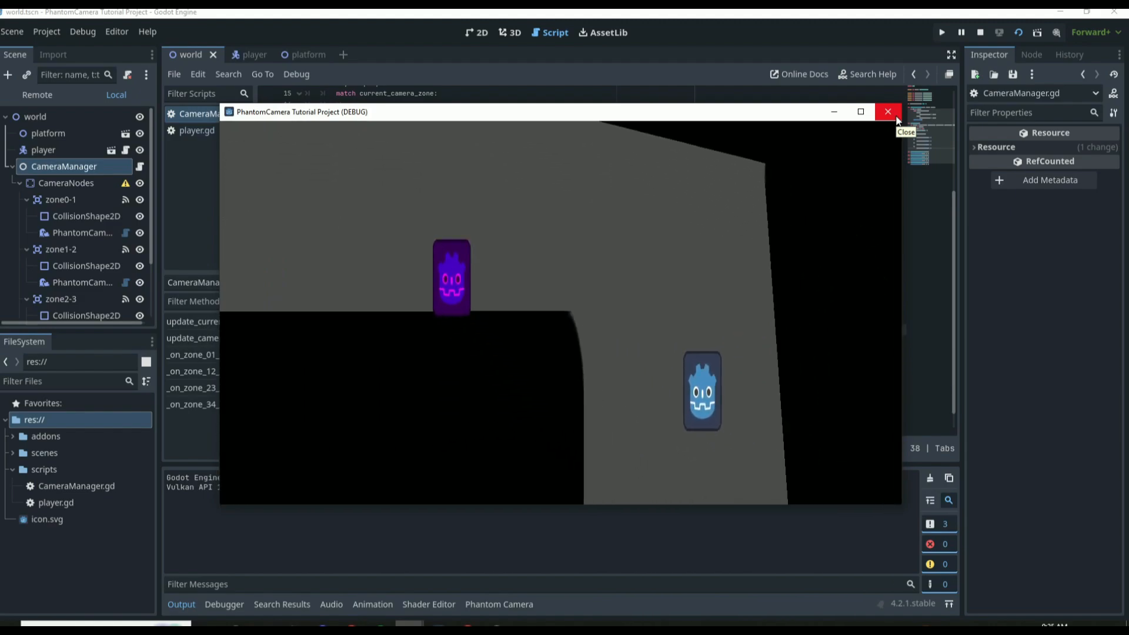
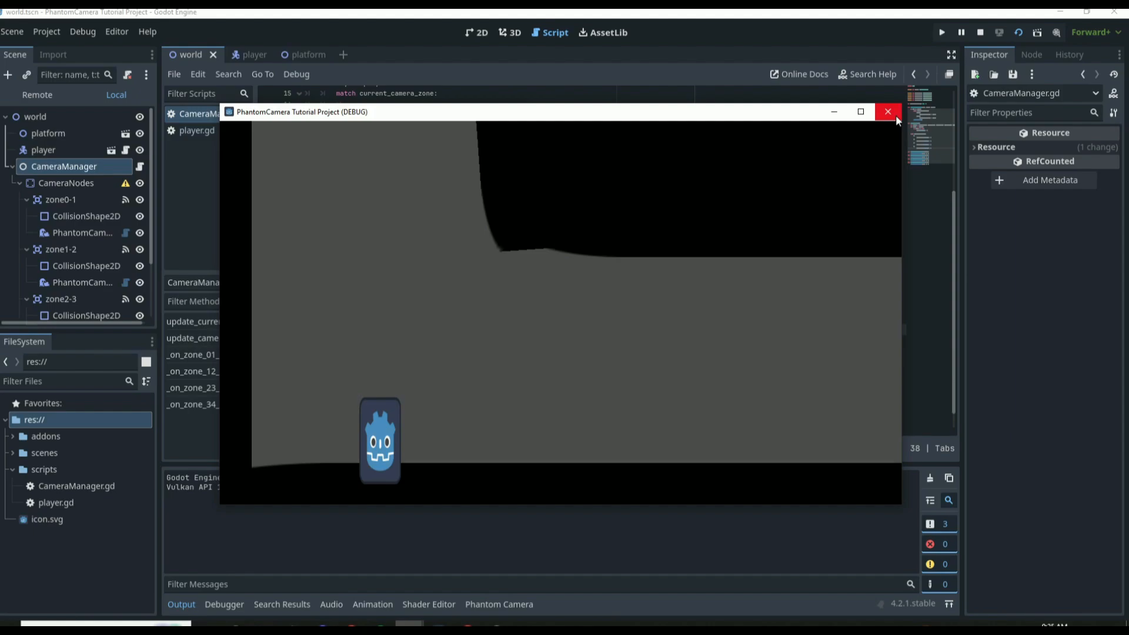
click(881, 112)
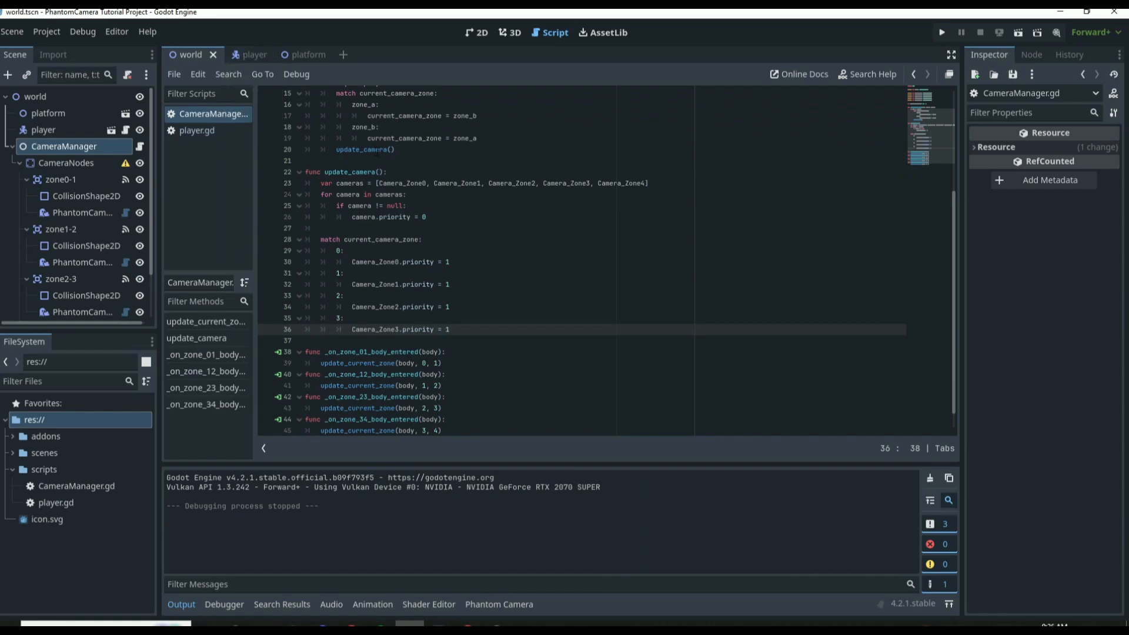
Step: In the 2D view, add an Area2D node under CameraNodes and rename it zone5
scroll(400, 305, down, 1)
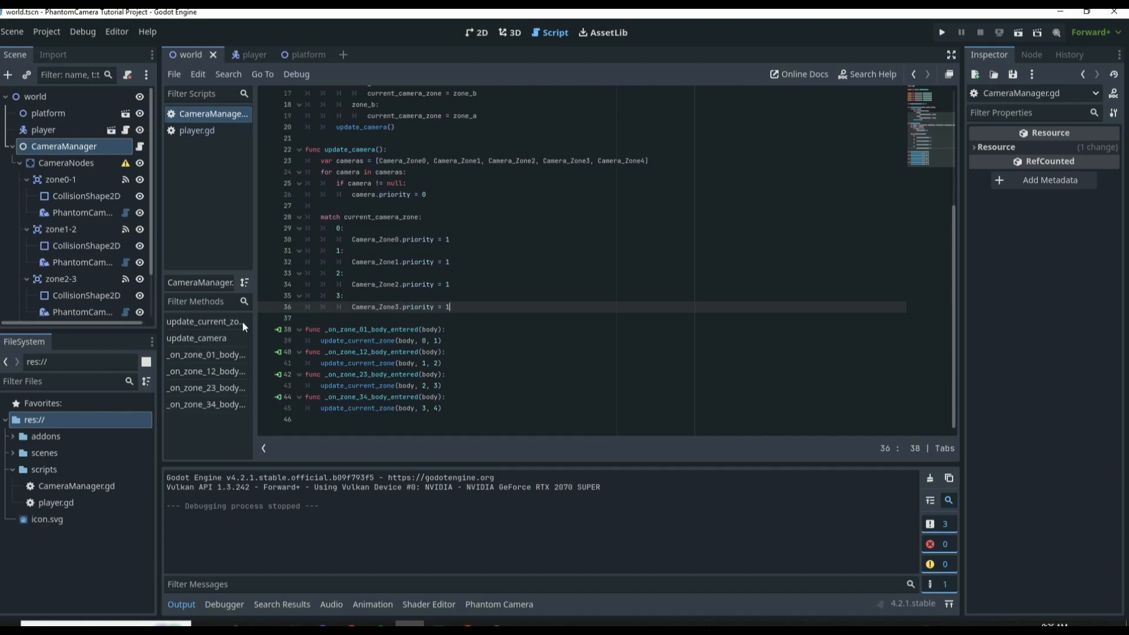
scroll(81, 270, down, 2)
click(477, 33)
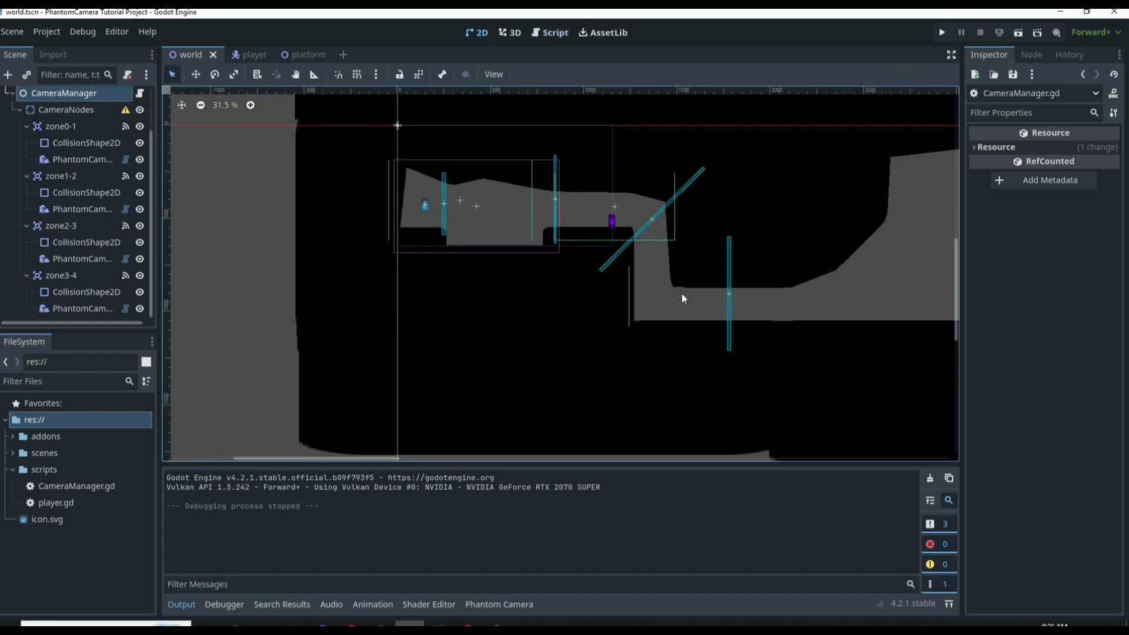
scroll(919, 282, up, 1)
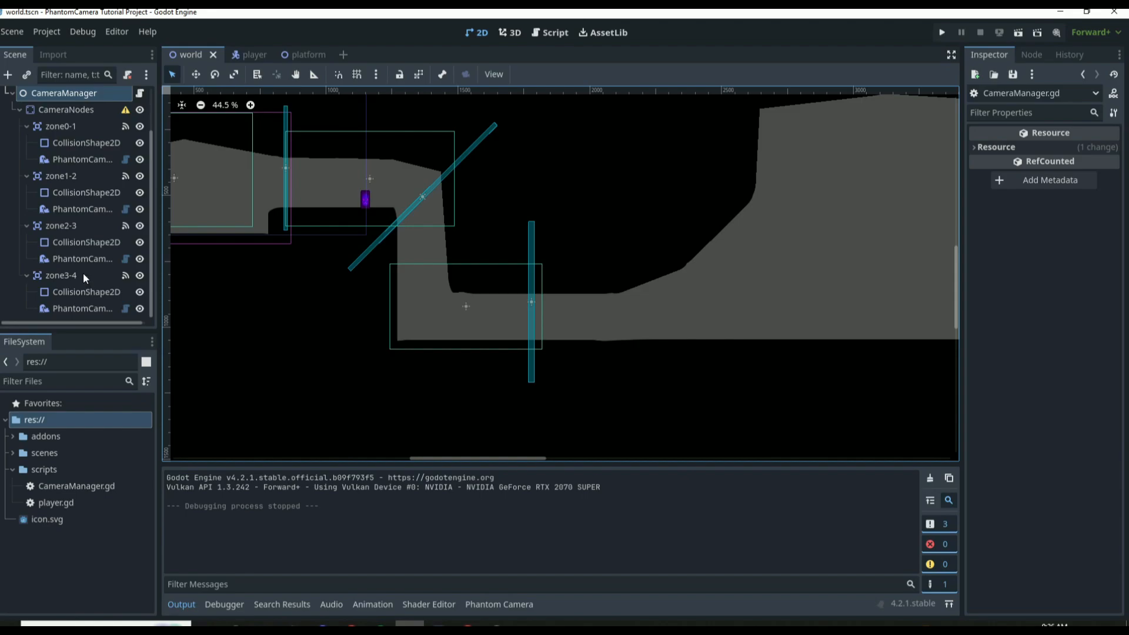
click(56, 276)
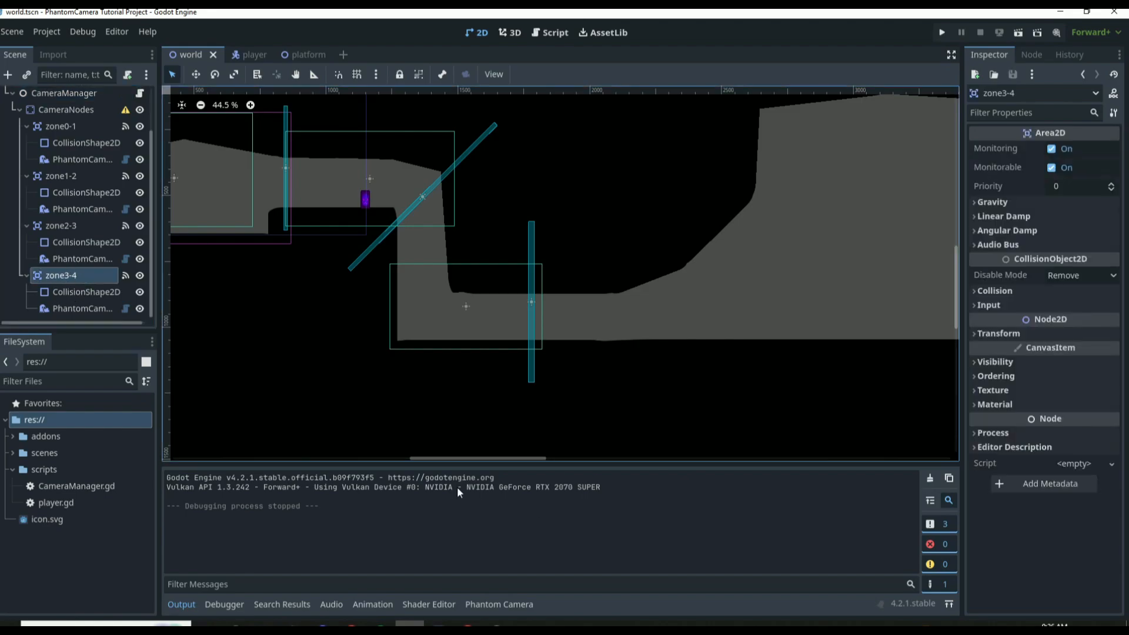
click(58, 110)
click(7, 77)
text(ar)
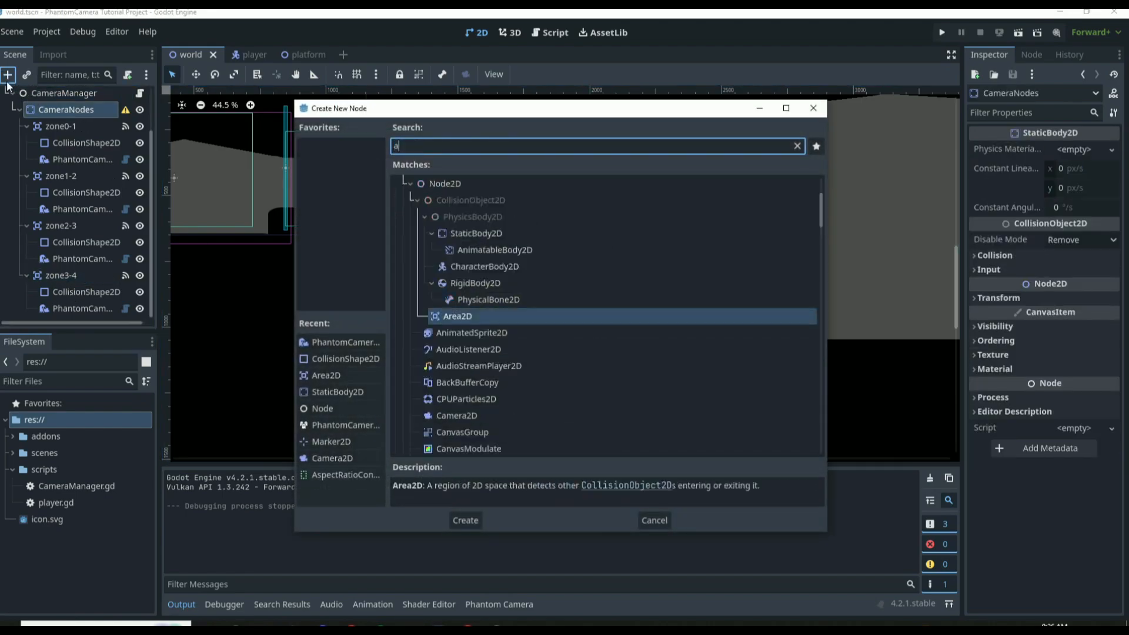
key(Return)
double_click(100, 316)
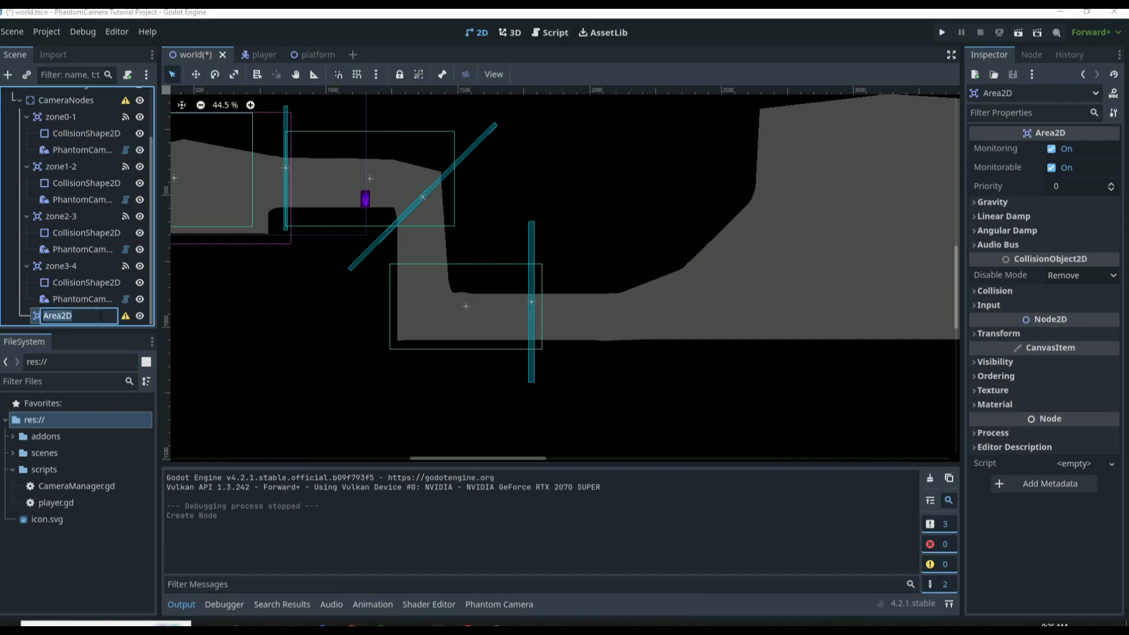
text(zone5)
key(Return)
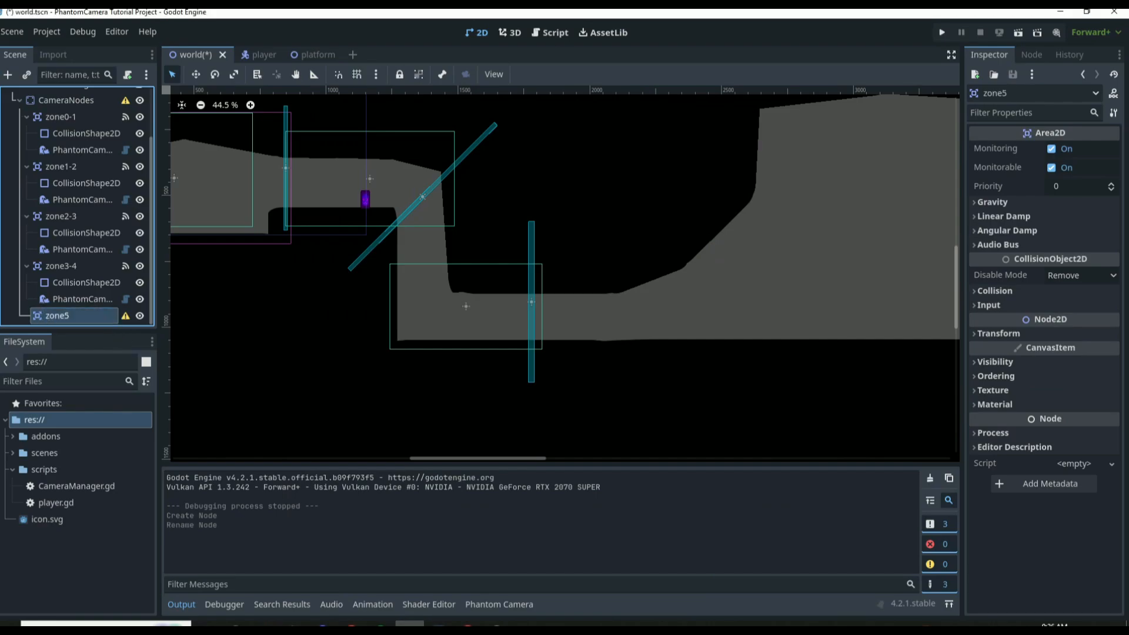
Step: Add a PhantomCamera2D node as a child of zone5 and expand its Transform and Limit properties
click(7, 77)
text(phantom)
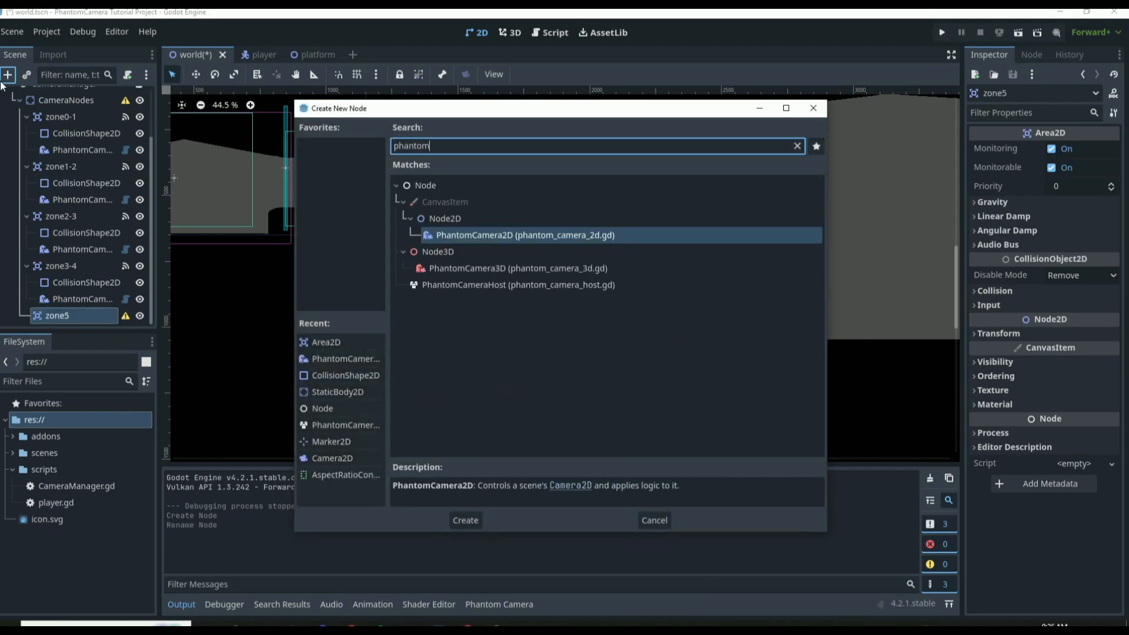
key(Return)
scroll(612, 233, down, 3)
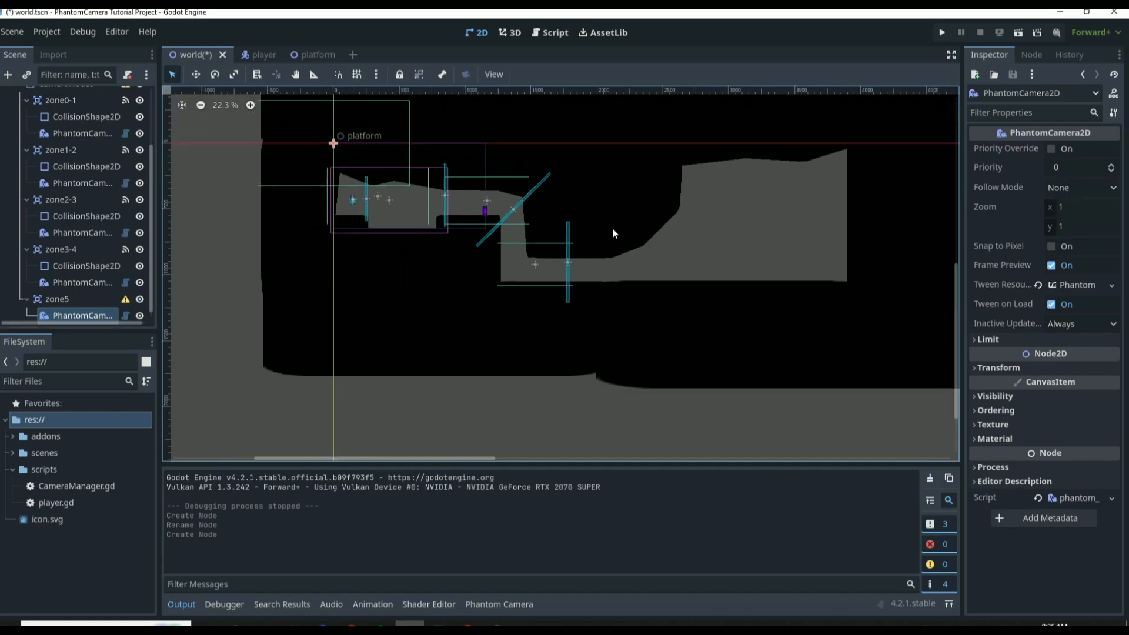
click(1007, 367)
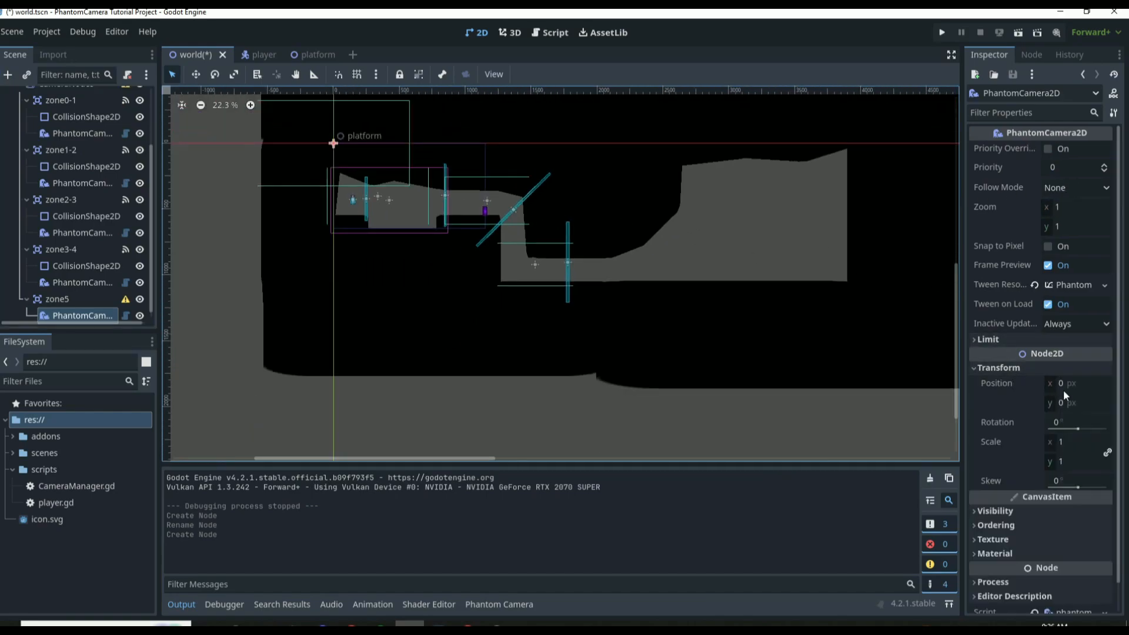
click(1031, 339)
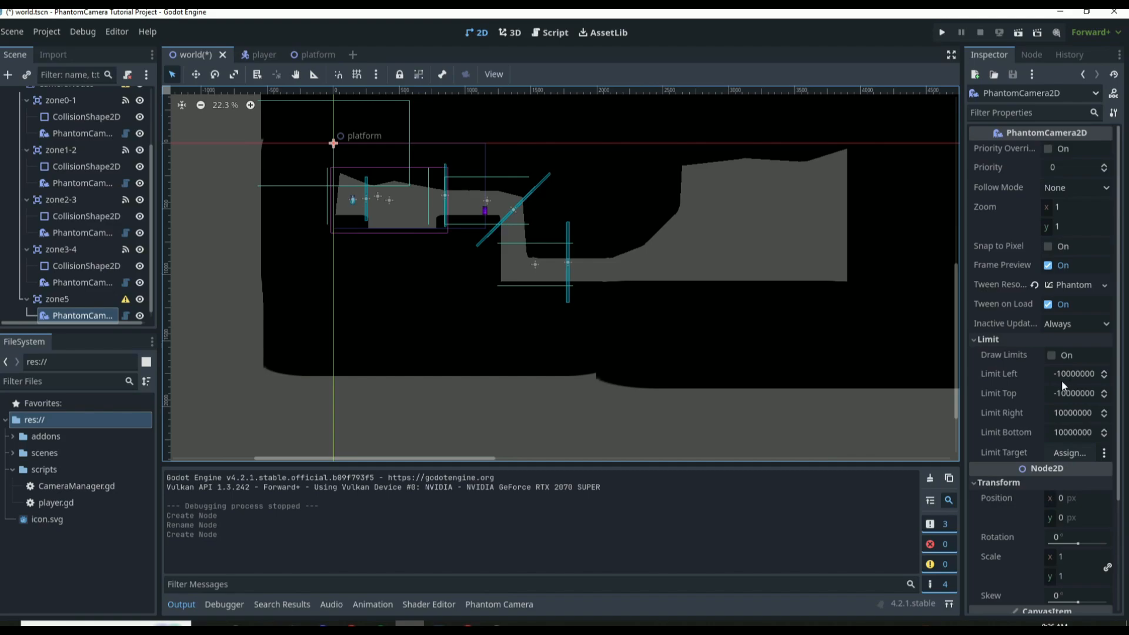
scroll(565, 244, up, 4)
scroll(39, 159, up, 3)
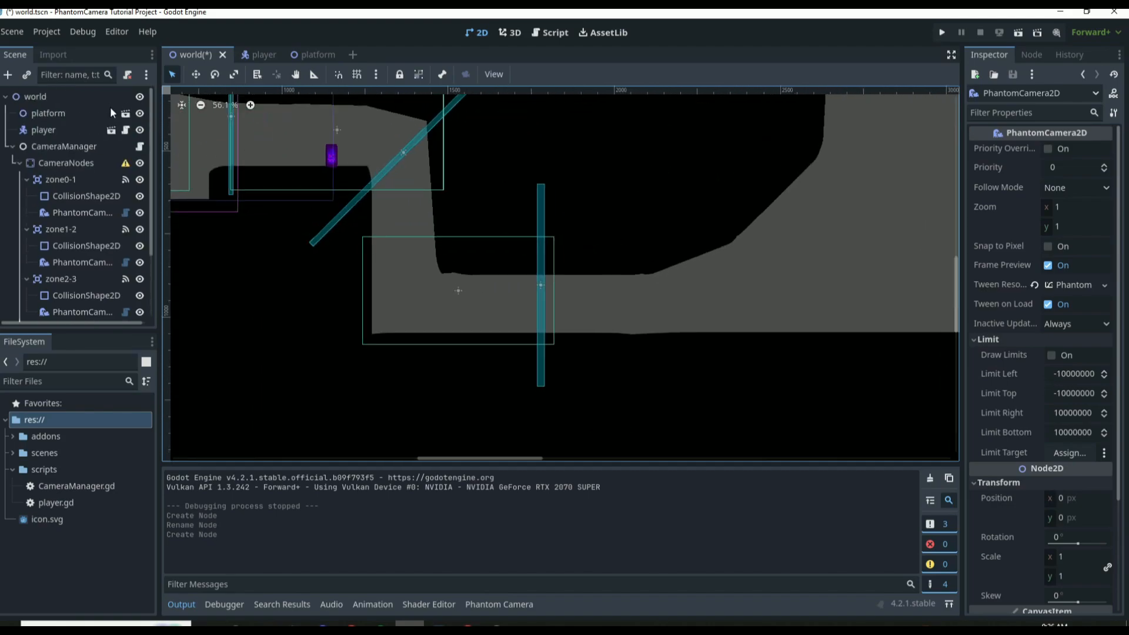
Step: Add a Marker2D node under the world node as a temporary position reference
click(12, 146)
click(36, 99)
click(14, 79)
text(Marker)
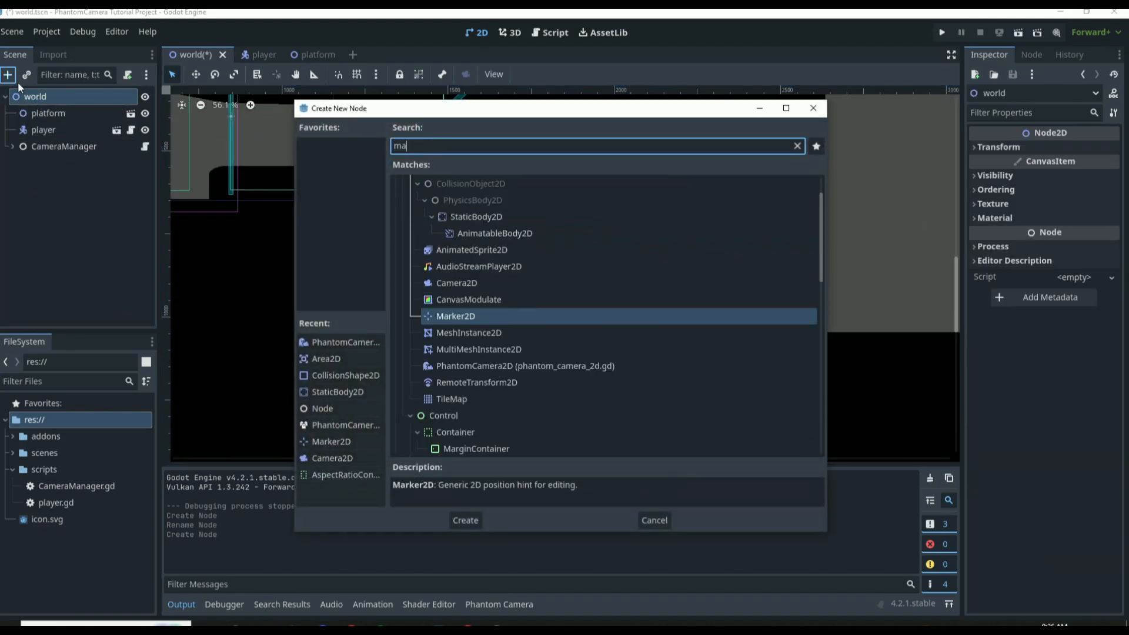
key(Return)
scroll(526, 212, down, 1)
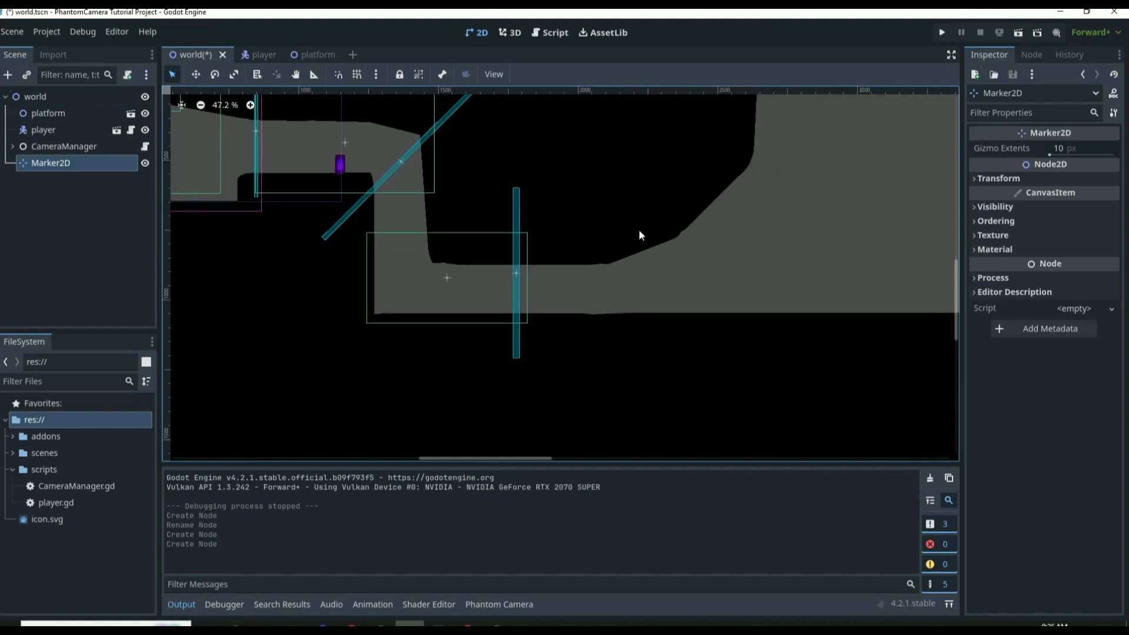
Step: Set the Marker2D's X position to 1000 px
click(999, 178)
click(1079, 197)
text(100)
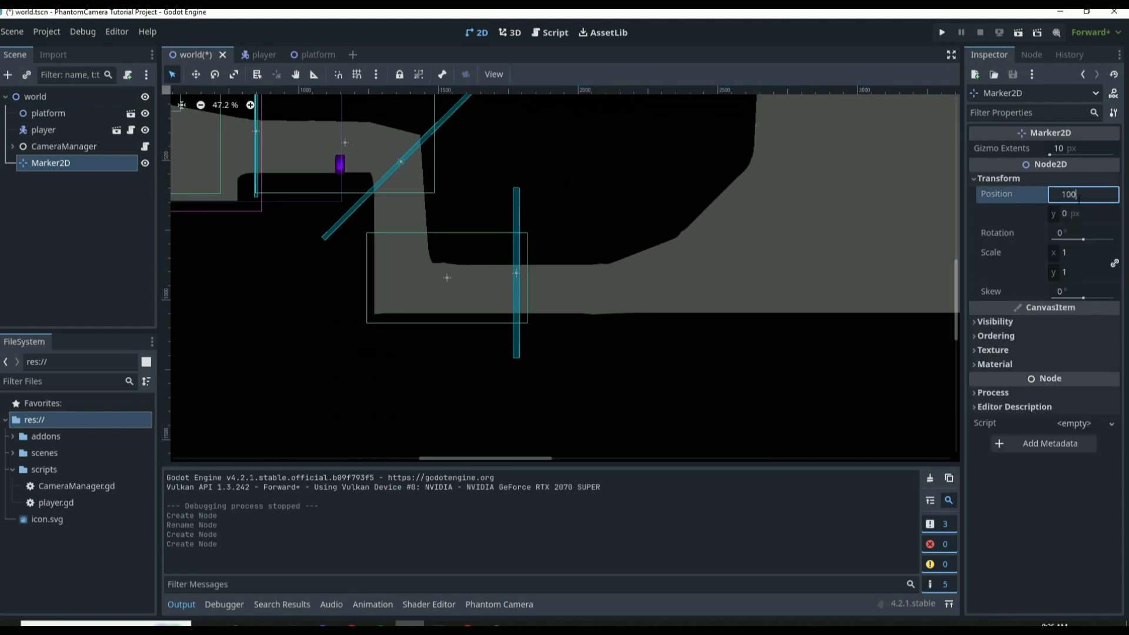
text(0)
key(Return)
scroll(693, 219, down, 4)
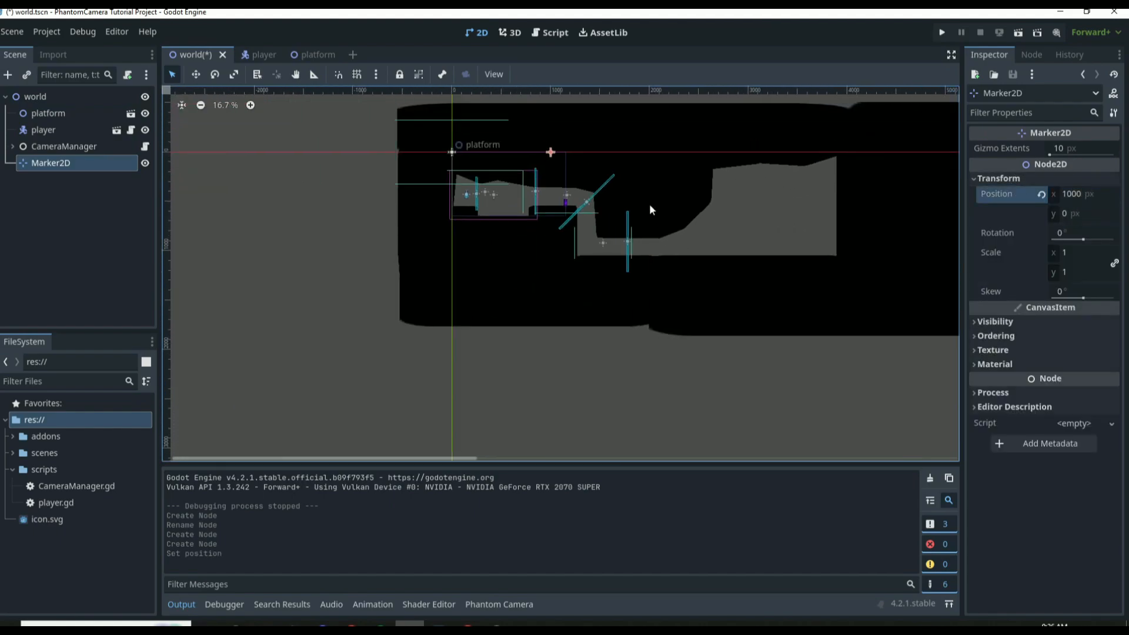
Step: Move the Marker2D to about (1869, 1115), just below the corridor floor past zone3-4's collision shape, and select its Y value
drag(518, 145, 596, 268)
scroll(623, 277, up, 7)
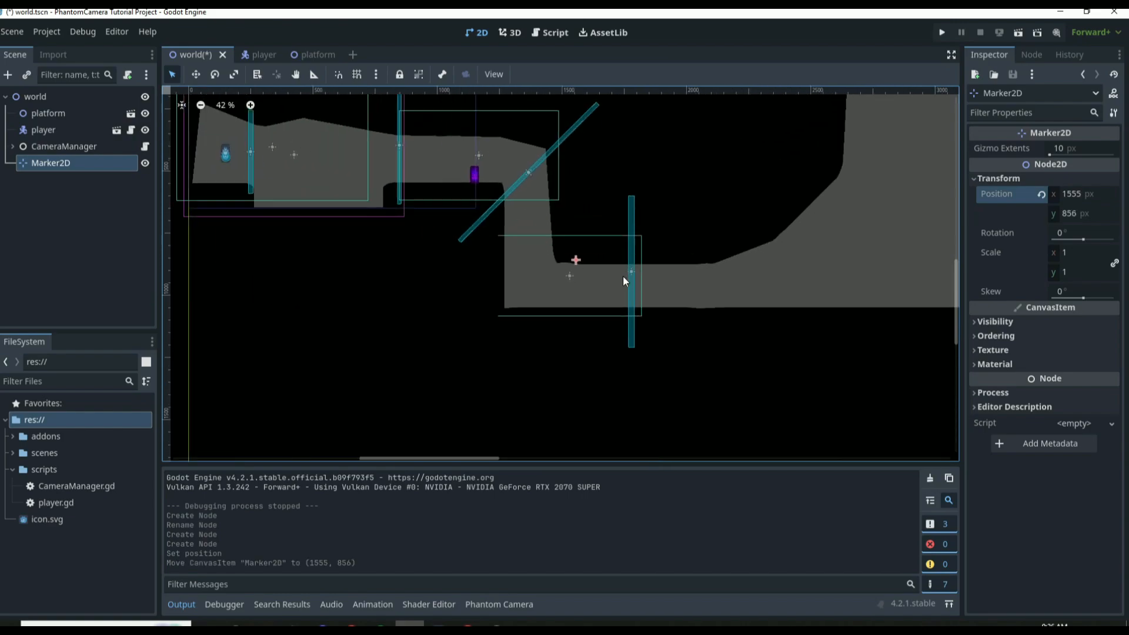
scroll(541, 273, up, 4)
drag(374, 168, 568, 336)
scroll(632, 361, up, 2)
scroll(631, 357, up, 2)
click(1088, 213)
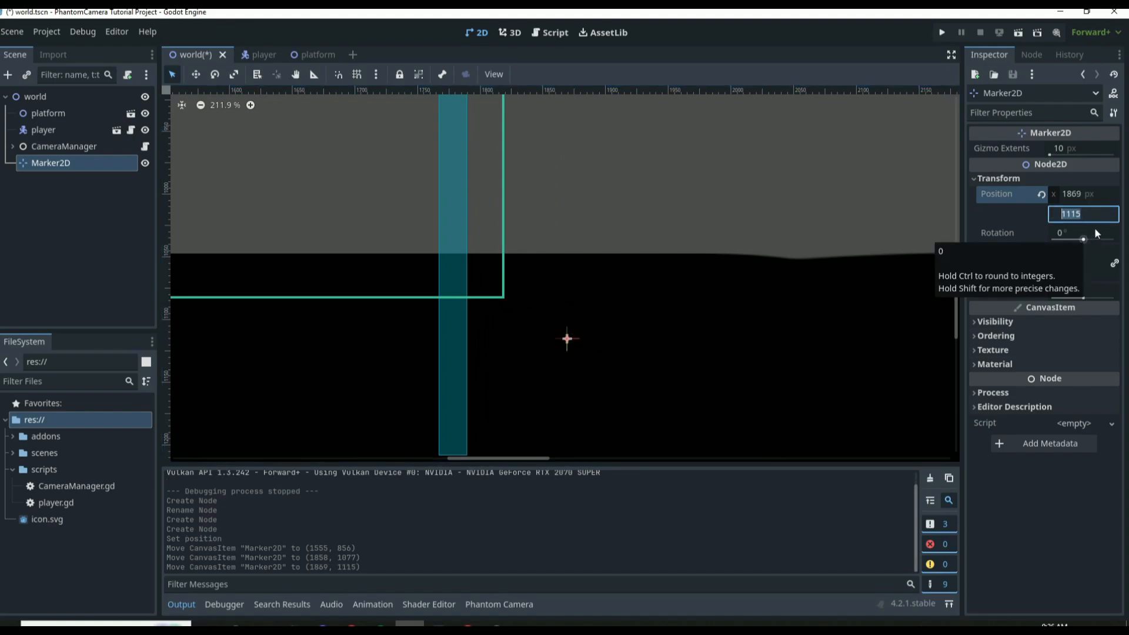
Step: Delete the Marker2D node from the world scene
click(806, 192)
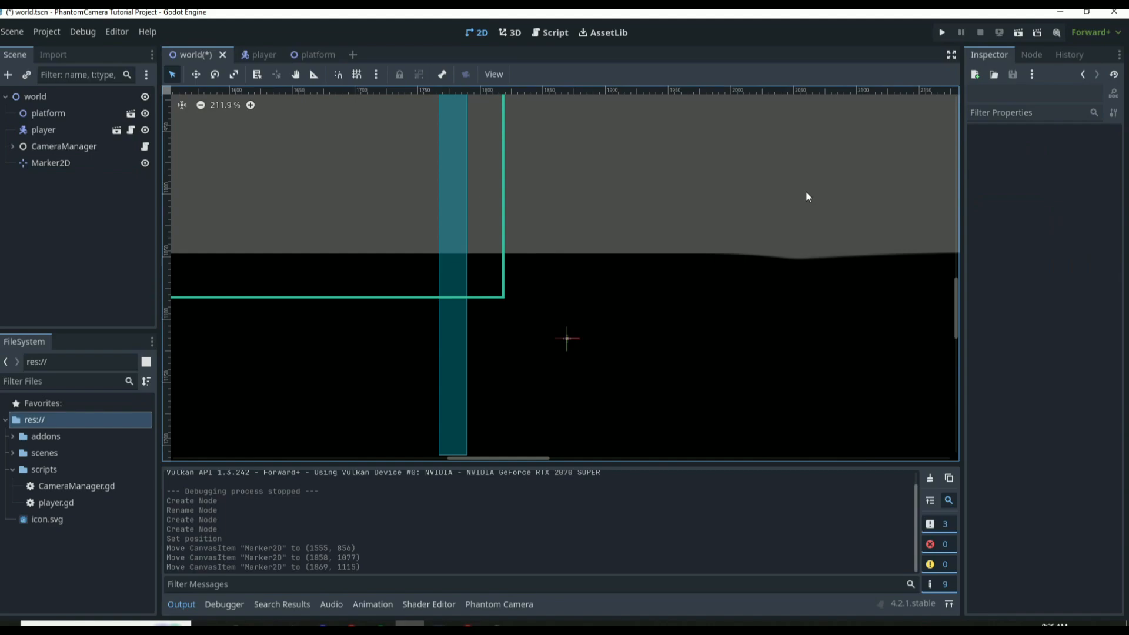
click(39, 161)
key(Delete)
click(550, 335)
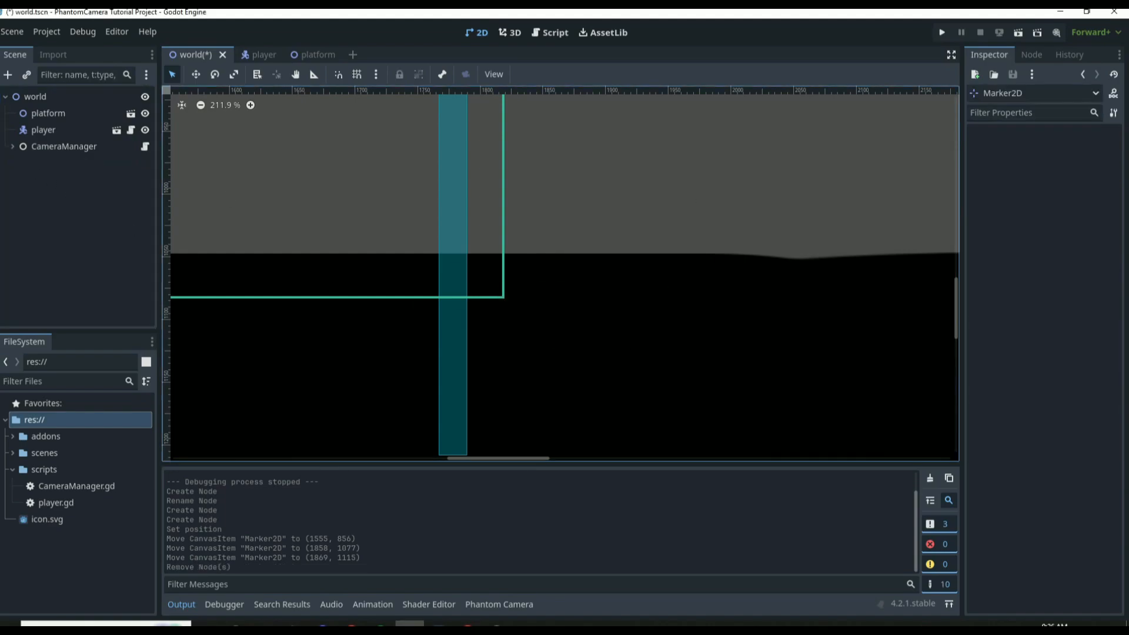
Step: Position zone5's PhantomCamera2D at about (2345, 779), with its frame's near edge starting at zone3-4's collision shape
click(13, 146)
scroll(66, 208, down, 3)
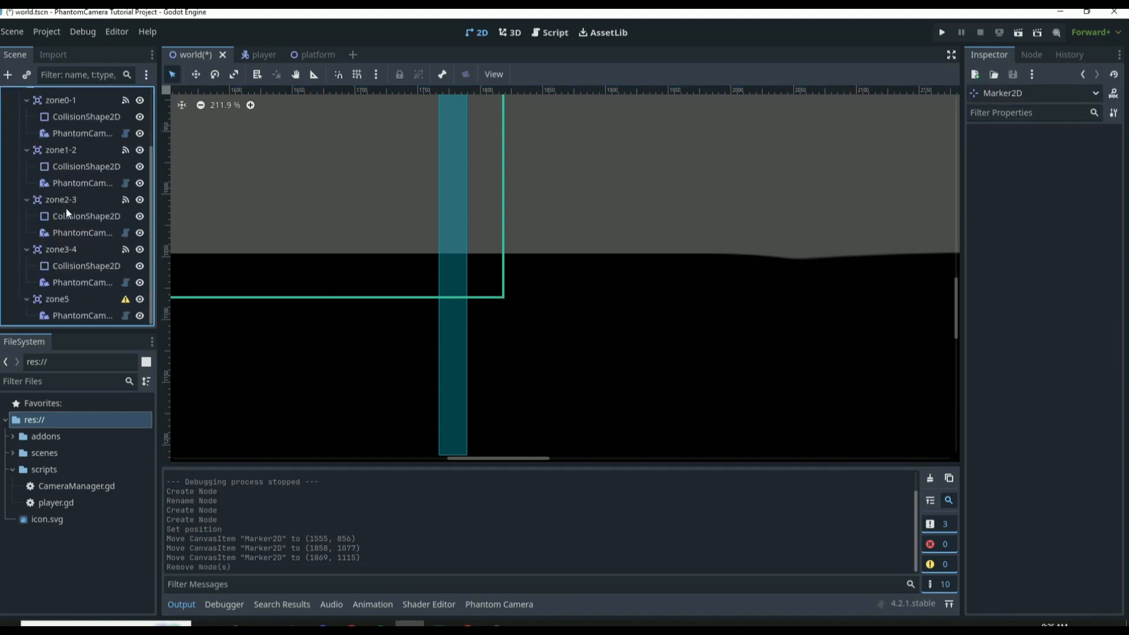
click(83, 317)
scroll(727, 248, down, 5)
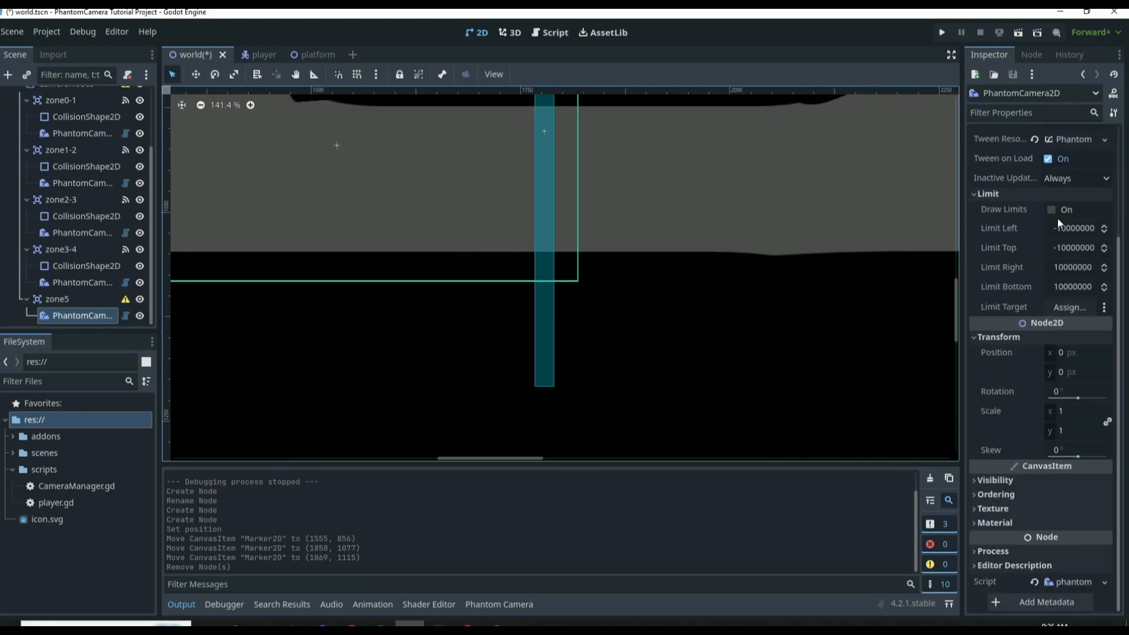
scroll(1087, 243, down, 3)
click(1067, 352)
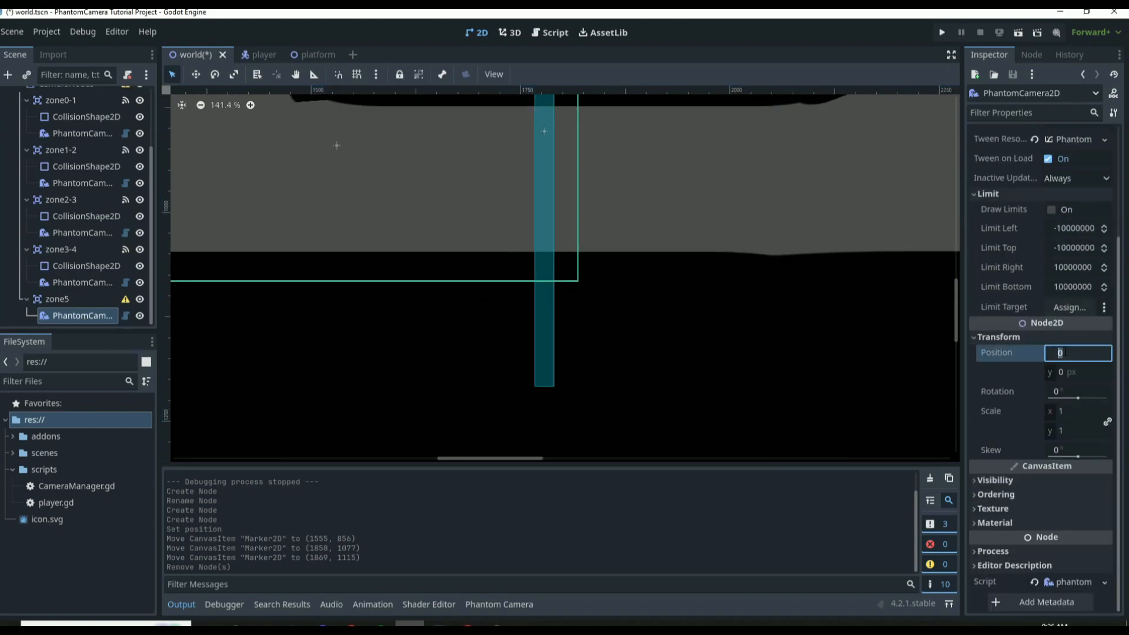
text(1000)
key(Return)
scroll(618, 309, down, 15)
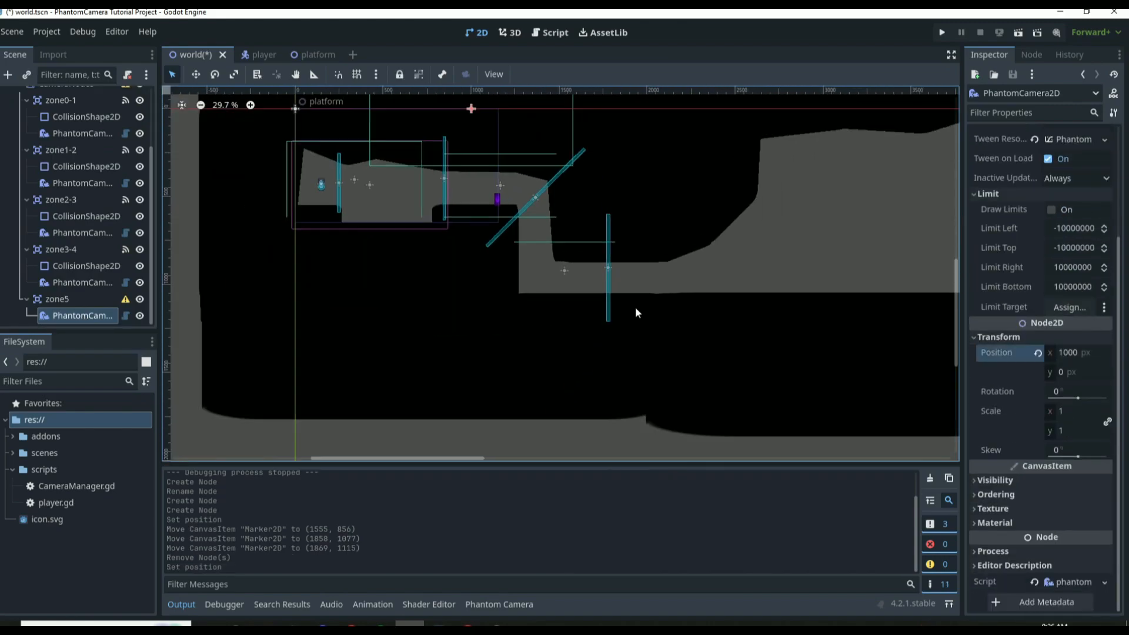
drag(473, 174, 663, 322)
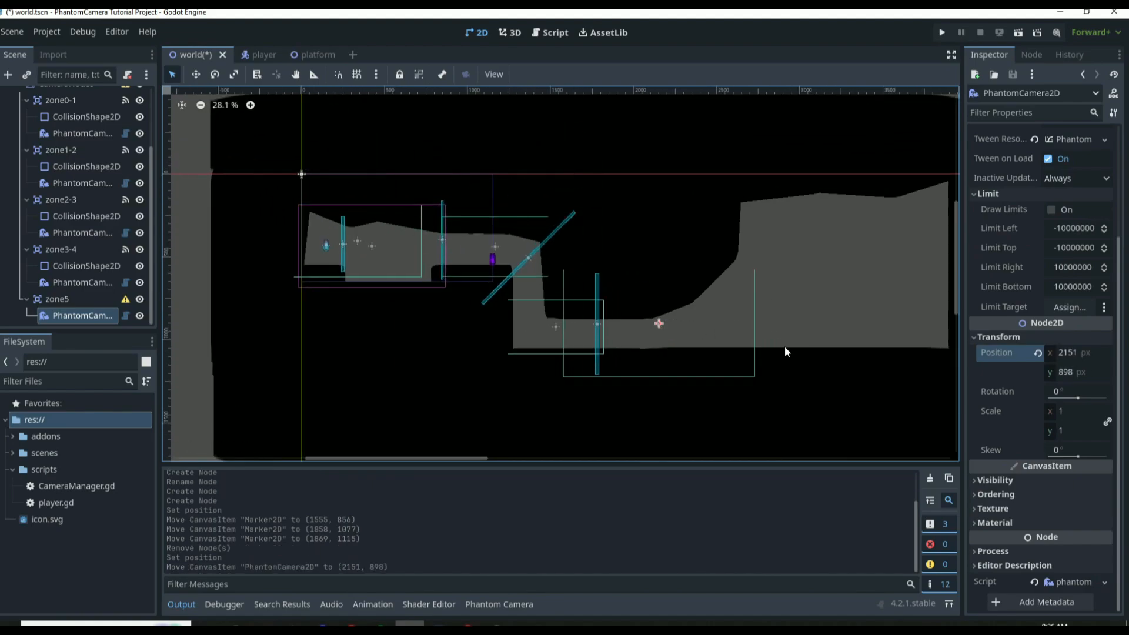
scroll(785, 346, up, 8)
drag(559, 305, 620, 267)
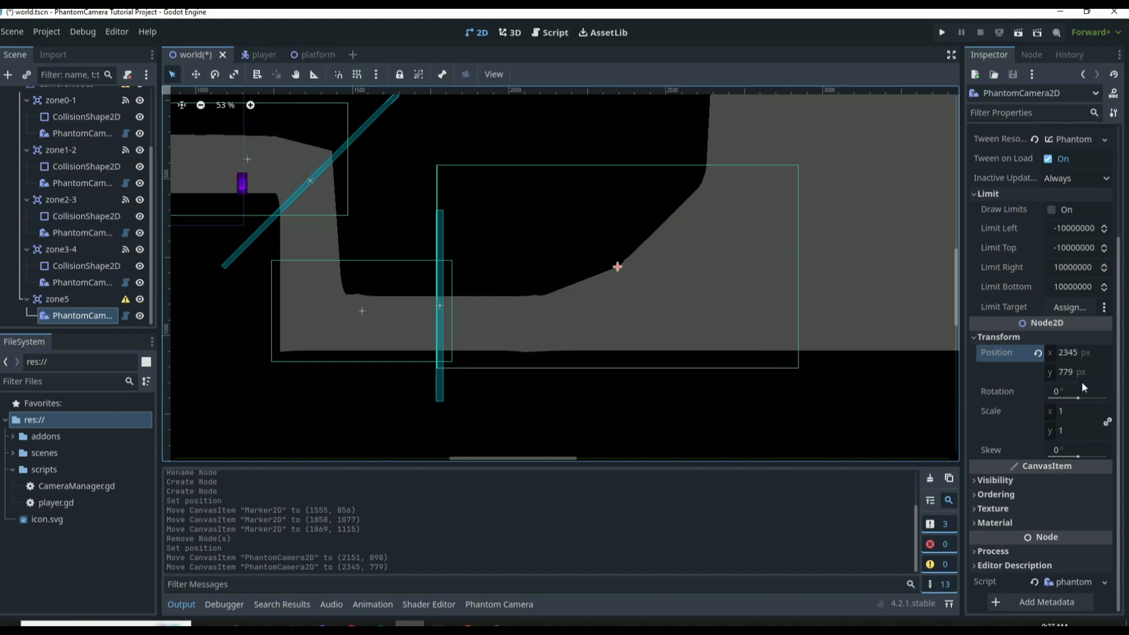
Step: Set the Limit Bottom of zone5's PhantomCamera2D to 1115
click(1064, 285)
text(1115)
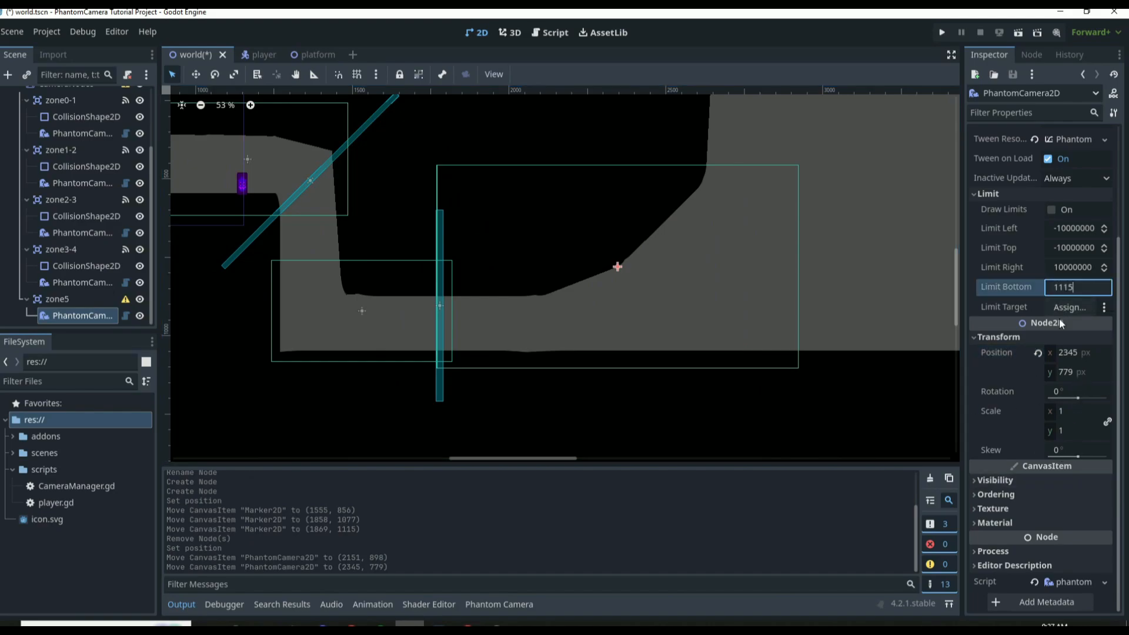
key(Return)
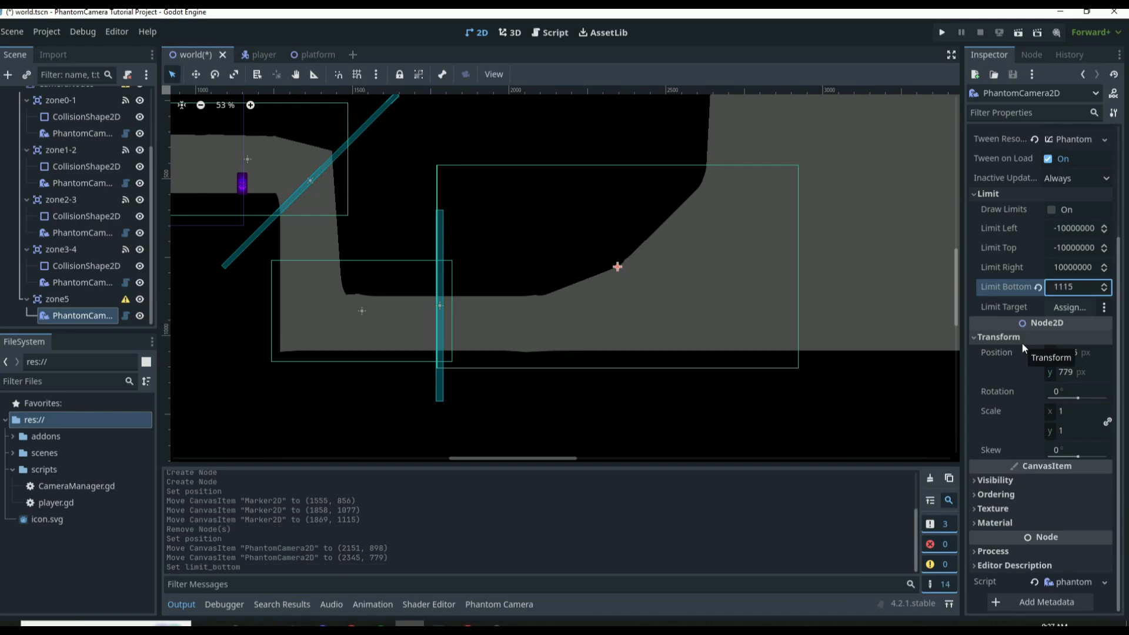
Step: Copy the X position value of zone3-4's CollisionShape2D
scroll(608, 348, up, 9)
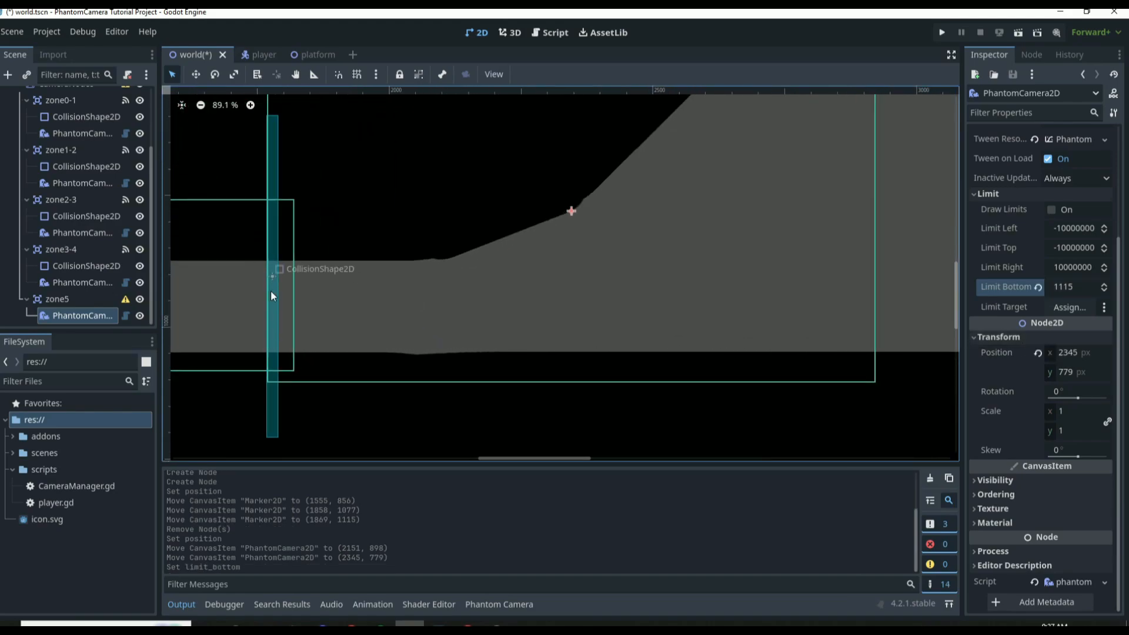
click(272, 276)
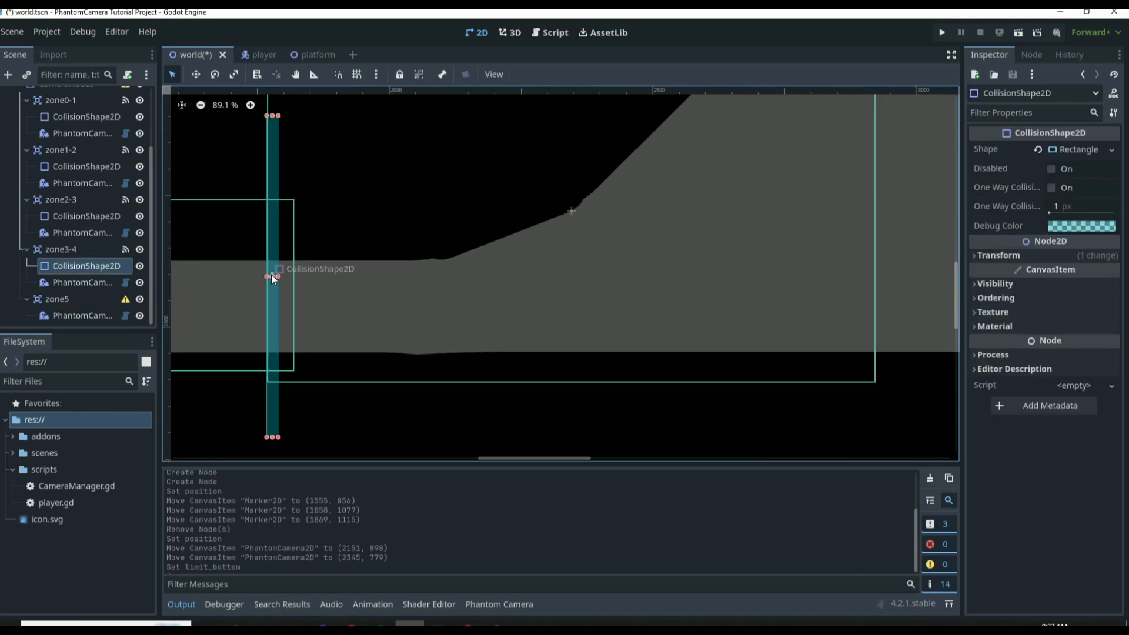
click(1000, 257)
click(1064, 277)
key(ctrl+c)
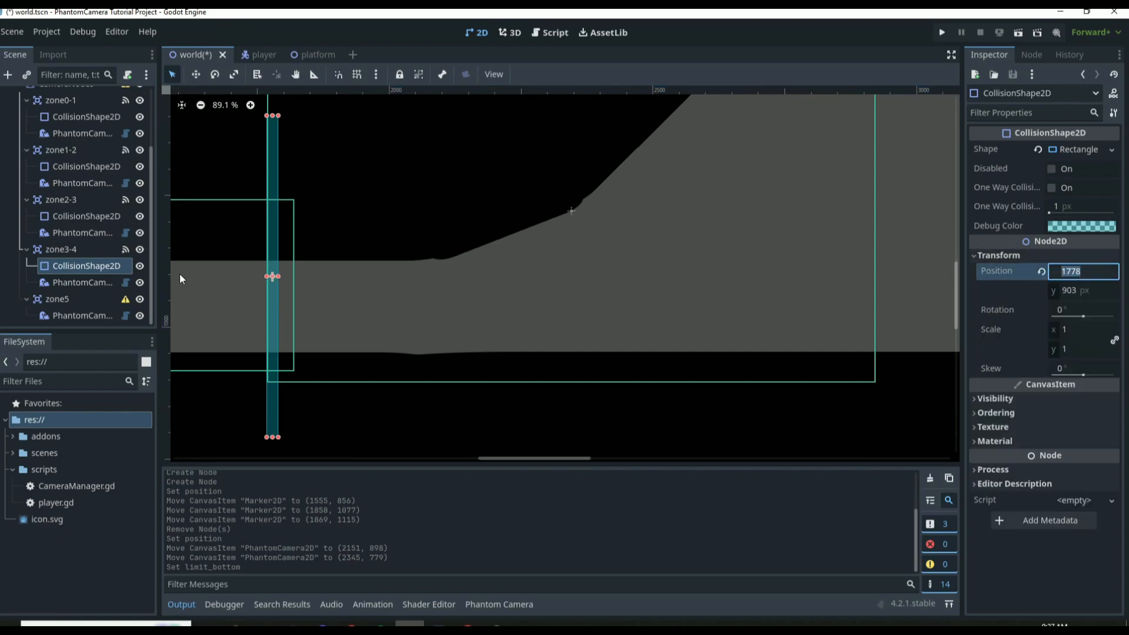
Step: Set the Limit Top of zone5's PhantomCamera2D to 1700
click(94, 315)
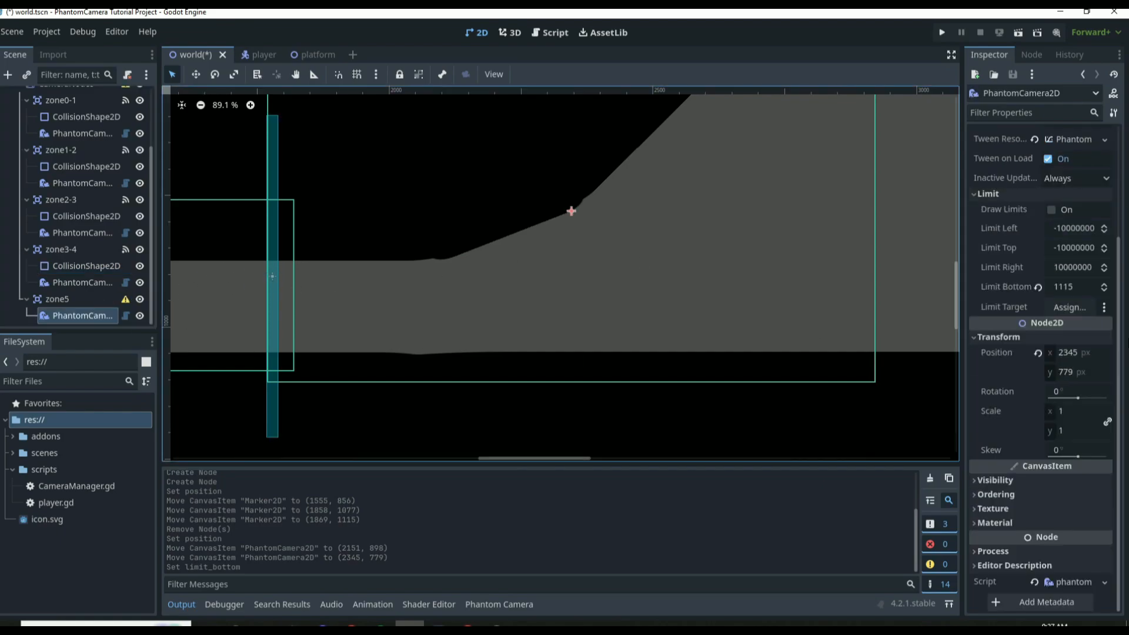
click(1078, 247)
key(ctrl+v)
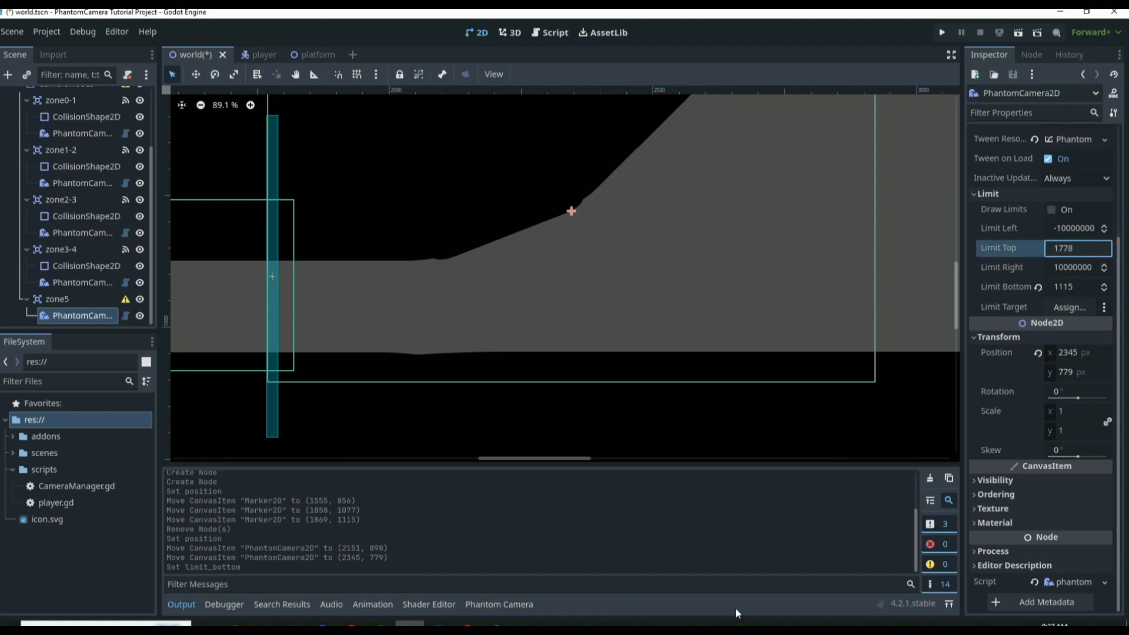
text(0)
key(Return)
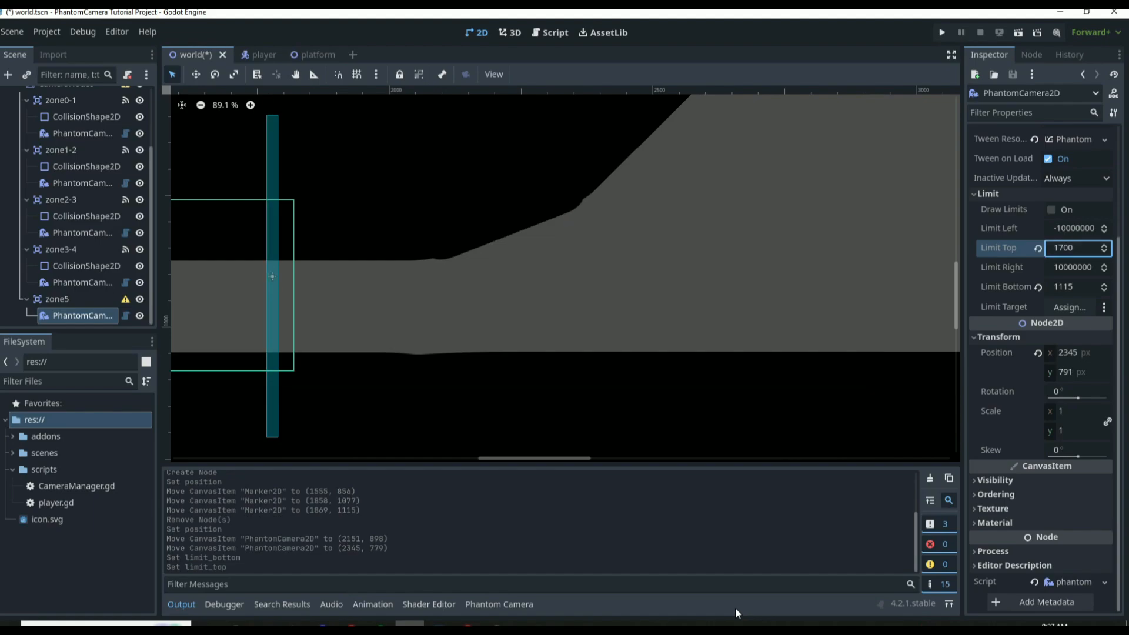
Step: Reset the position of zone5's PhantomCamera2D, and undo both that reset and the last Limit Top change
scroll(517, 177, down, 2)
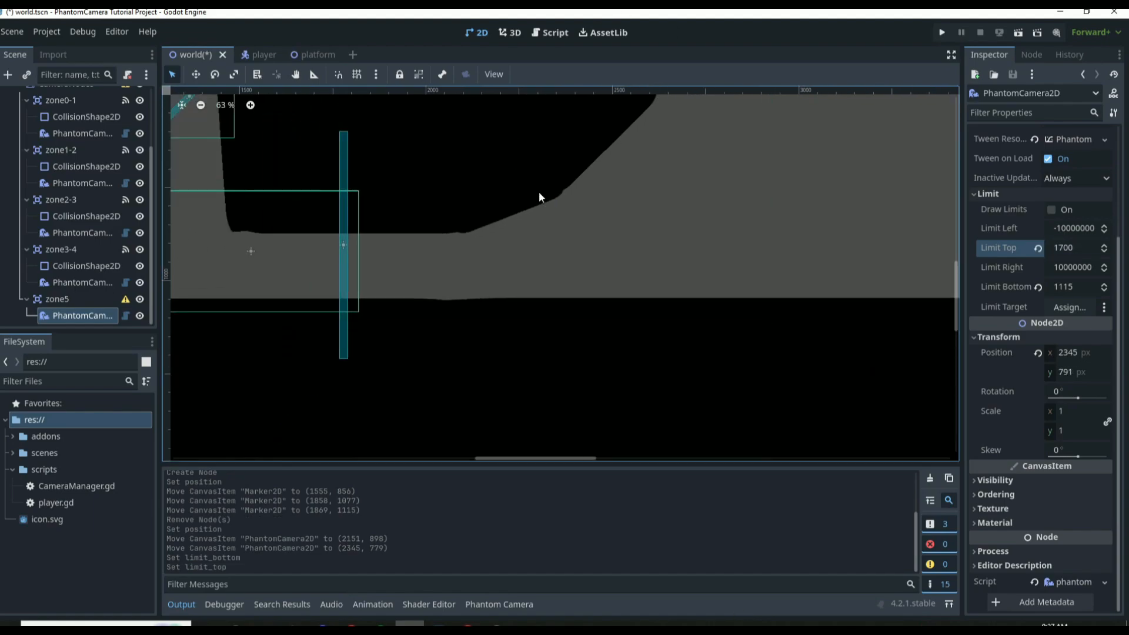
click(556, 201)
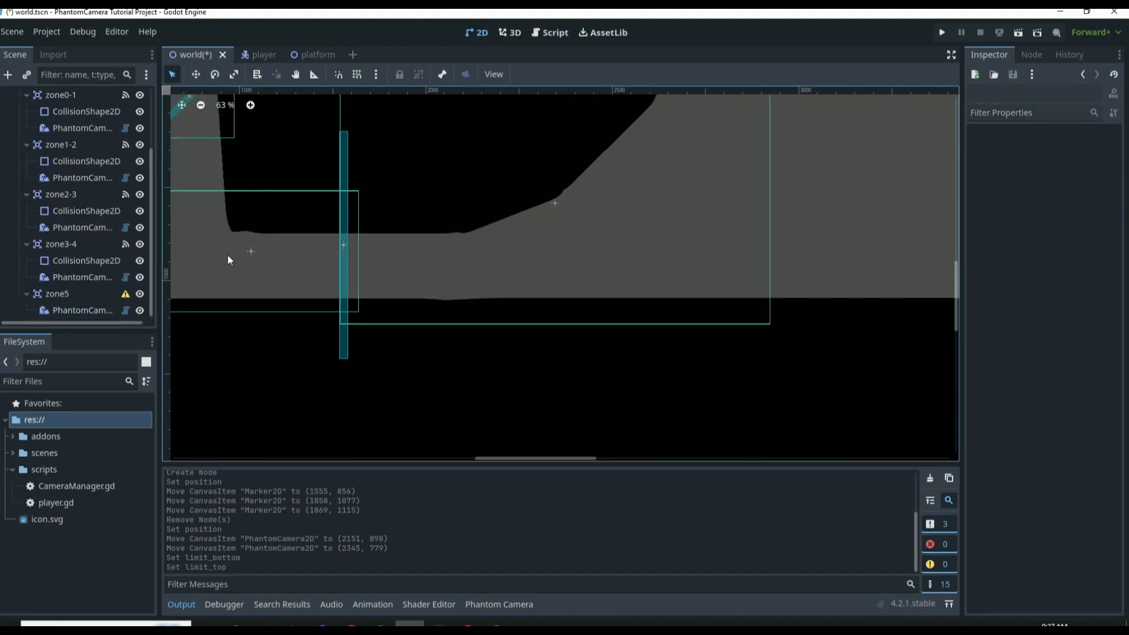
click(82, 309)
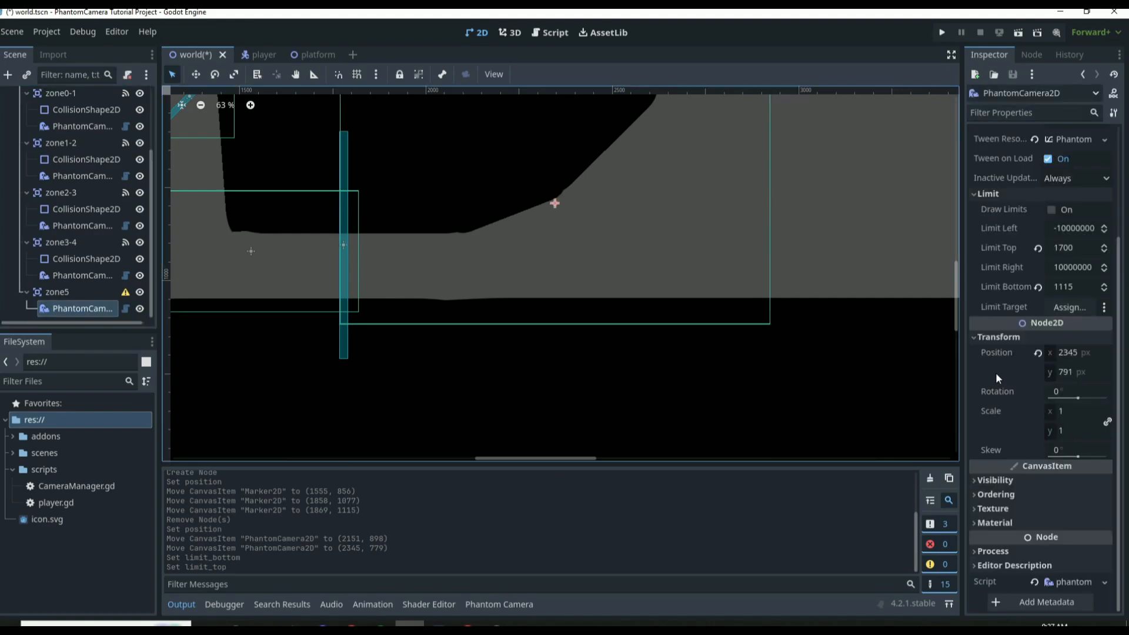
click(1039, 353)
scroll(690, 288, down, 6)
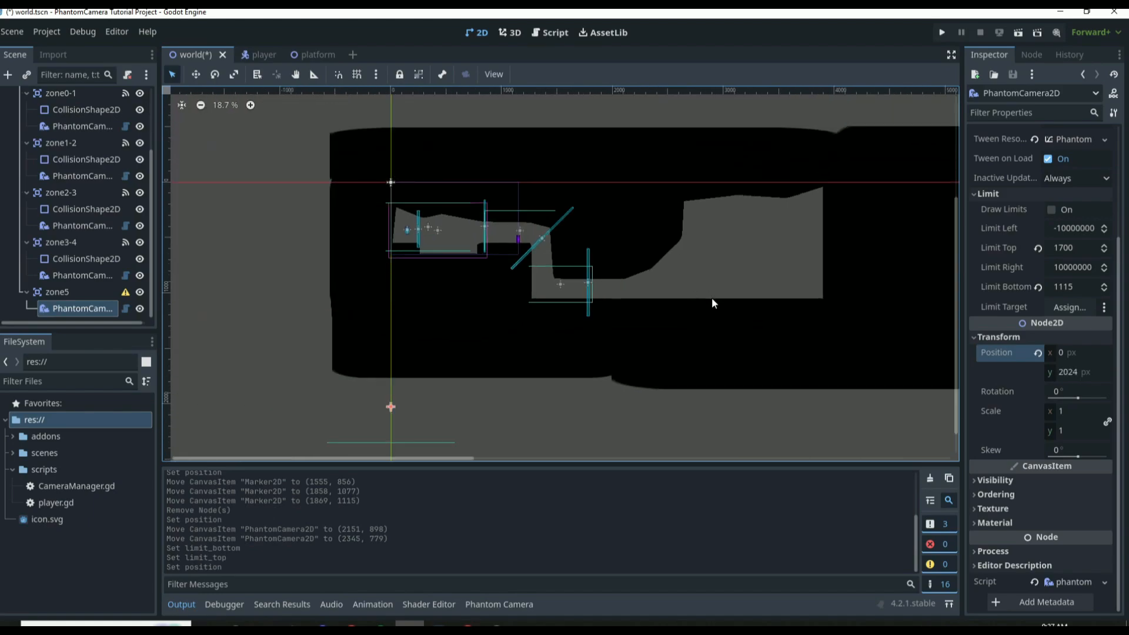
key(ctrl+z)
key(ctrl+z)
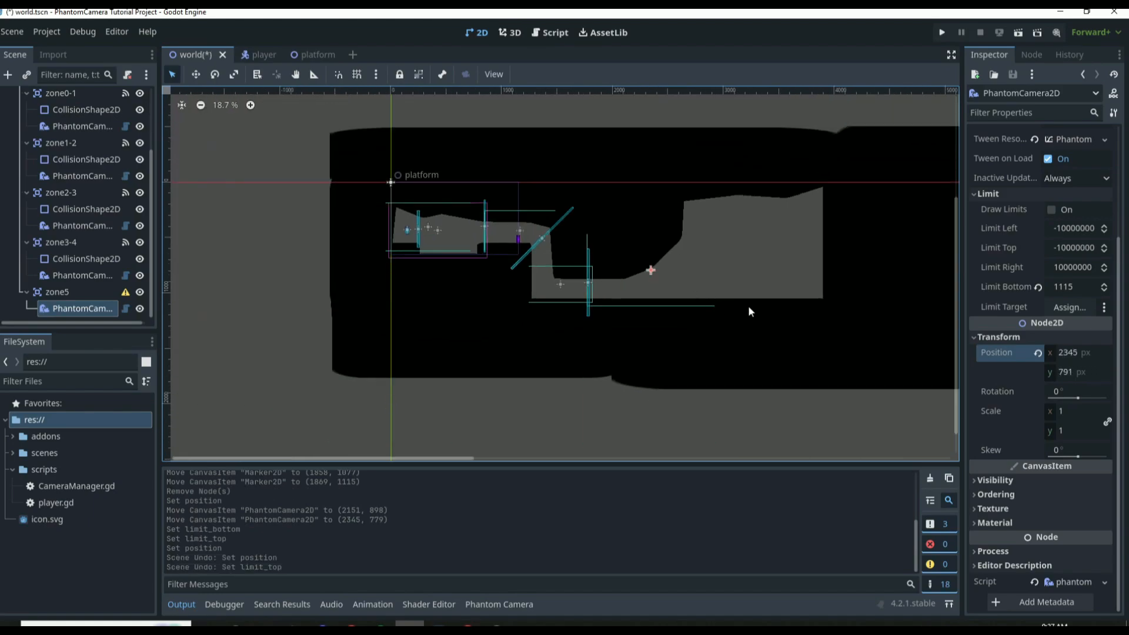
Step: Move zone5's PhantomCamera2D to about (2406, 791), just past zone3-4's collision shape, and save the scene
scroll(728, 260, up, 5)
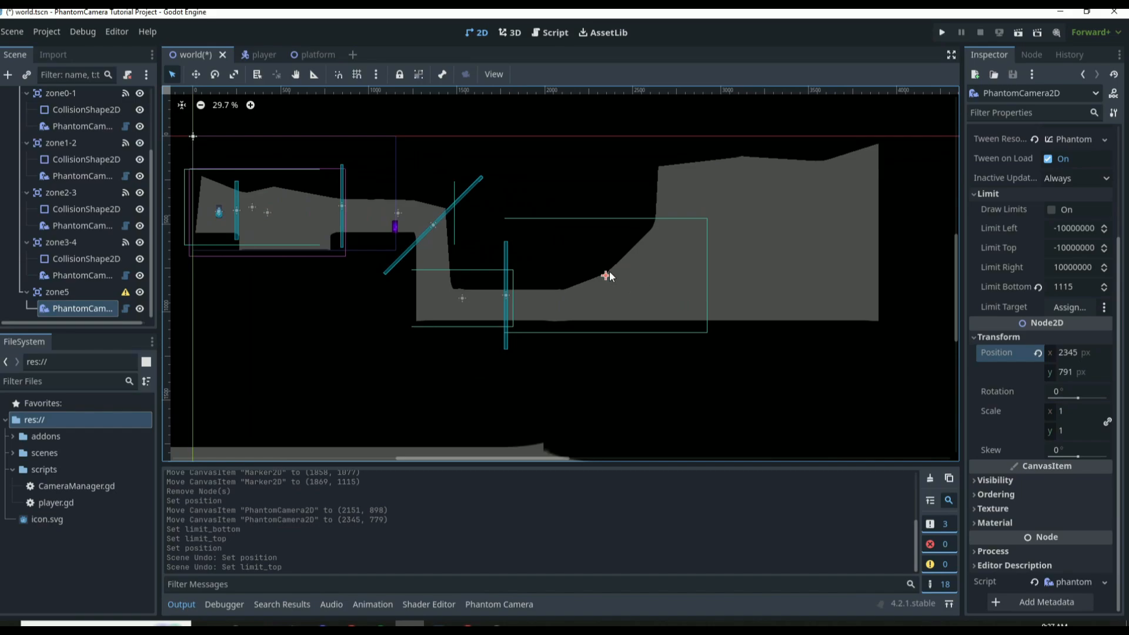
mouse_move(605, 277)
mouse_down()
mouse_move(612, 260)
mouse_move(588, 270)
mouse_move(617, 275)
mouse_up()
key(ctrl+s)
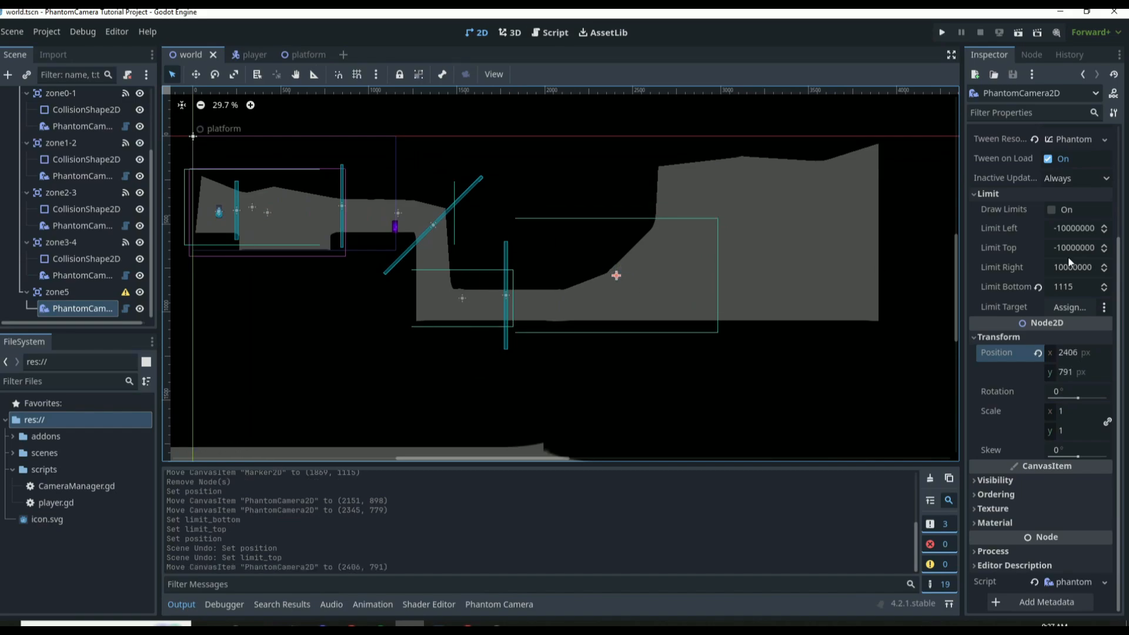
Step: Set the Limit Left of zone5's PhantomCamera2D to 1500 and test it by moving the camera to about (2416, 791)
click(1071, 231)
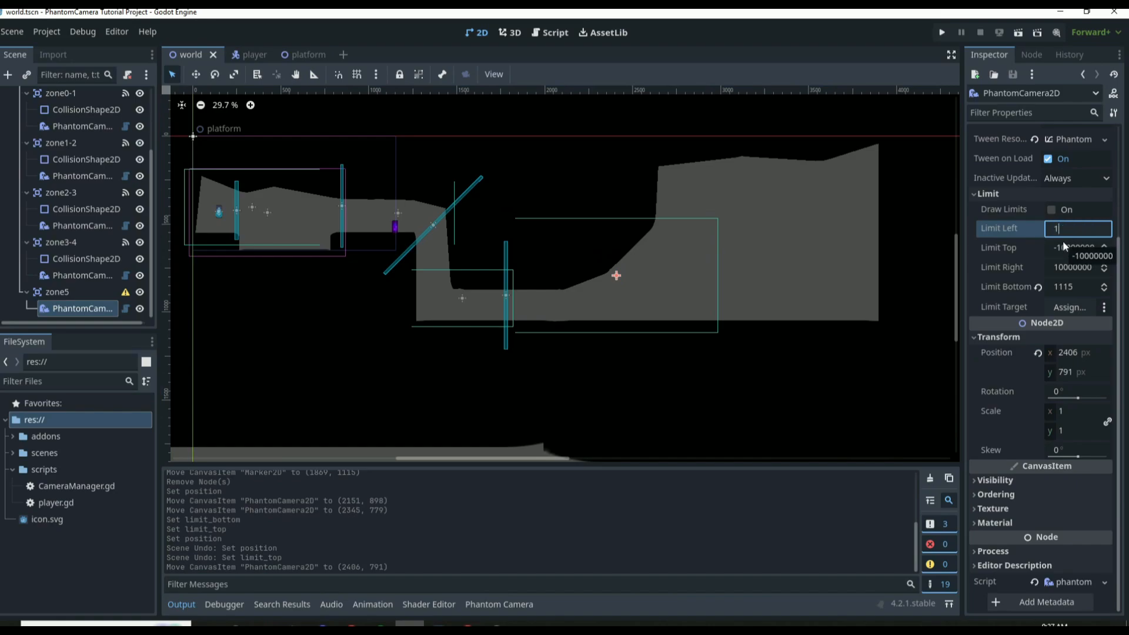
text(1500)
key(Return)
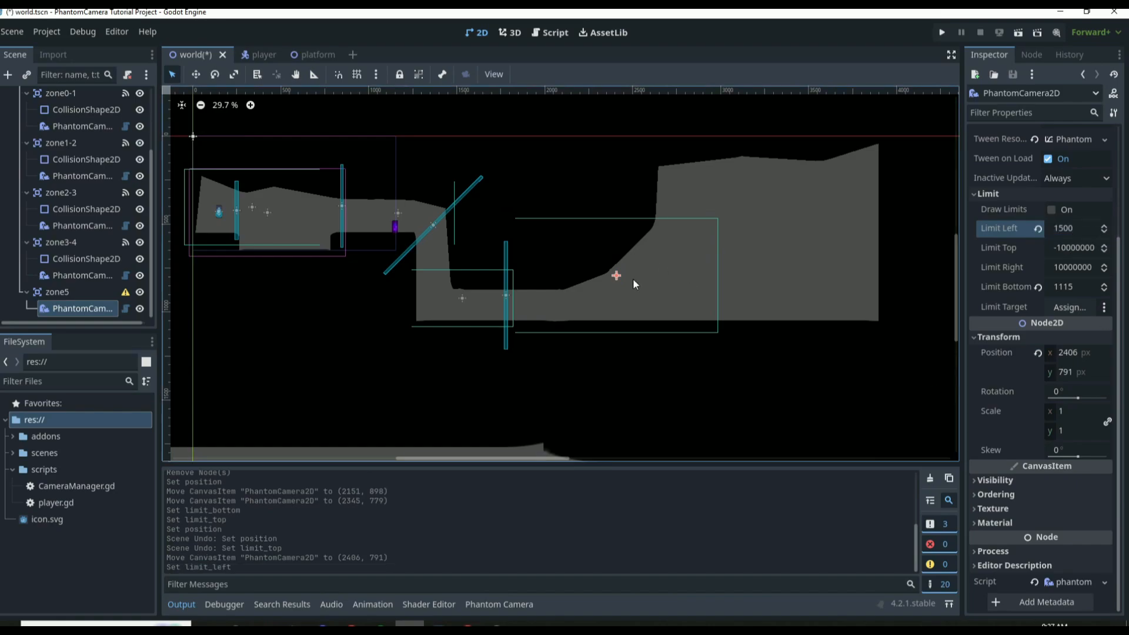
mouse_move(607, 276)
mouse_down()
mouse_move(504, 289)
mouse_move(597, 234)
mouse_move(465, 305)
mouse_move(618, 276)
mouse_up()
Step: Set the Limit Left of zone5's PhantomCamera2D to 1650 and move the camera against that limit, to about (2226, 791)
click(1081, 231)
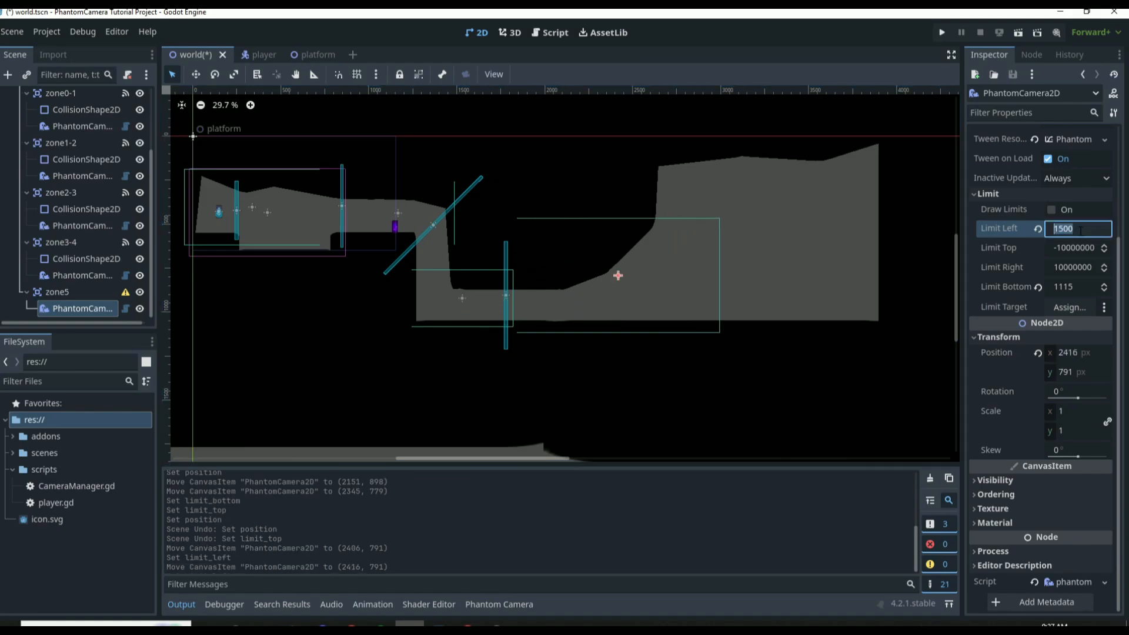
text(1600)
key(Return)
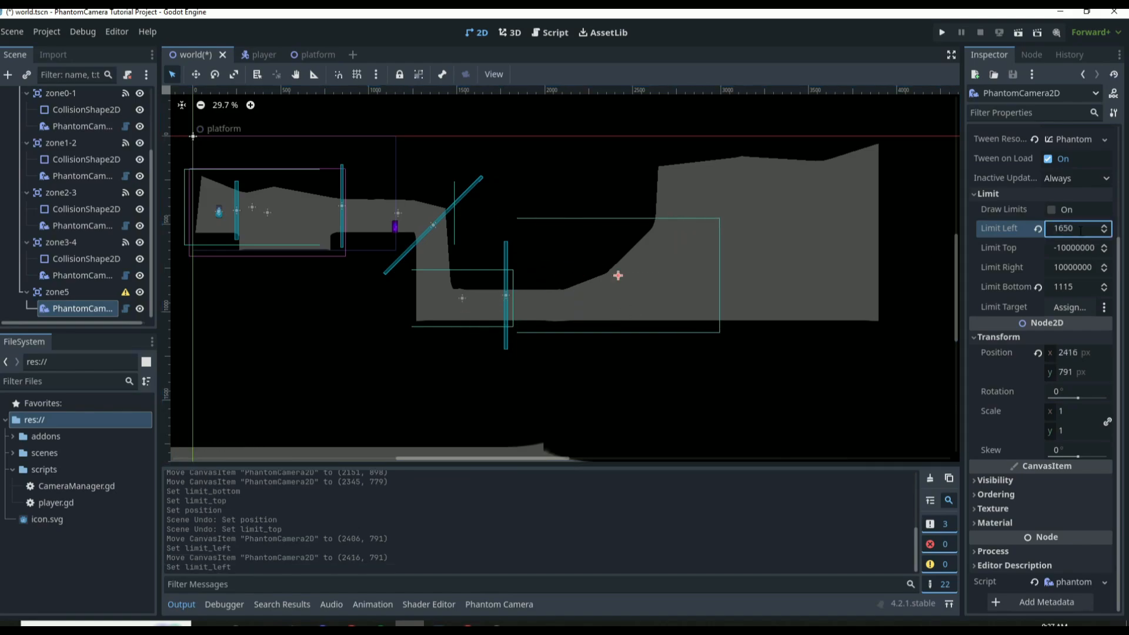
drag(617, 275, 535, 311)
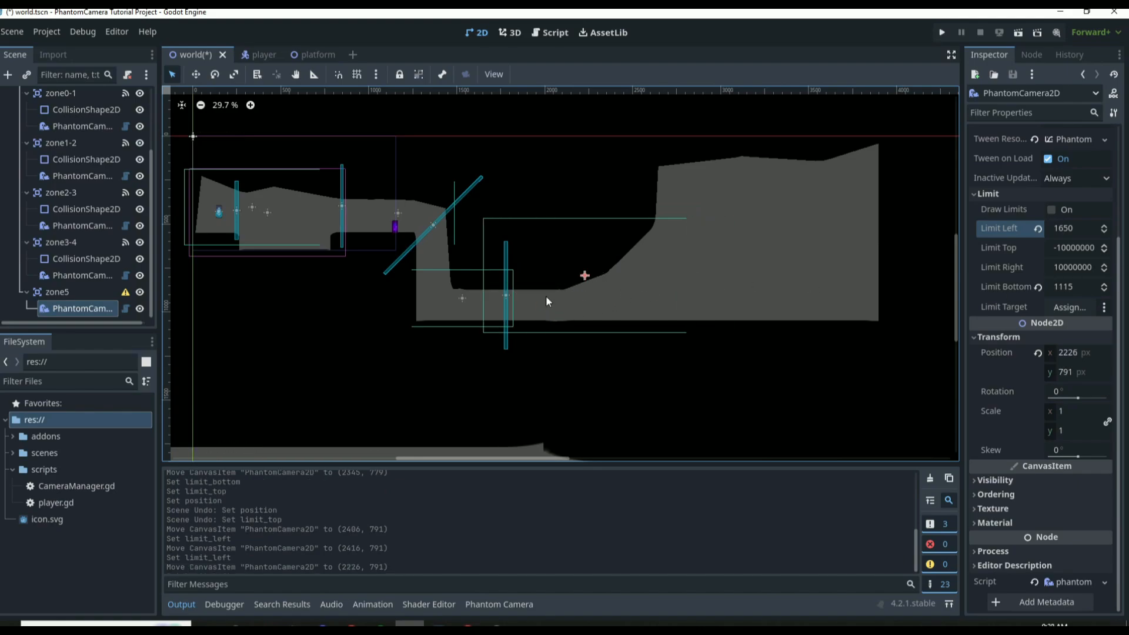
Step: Set the Follow Mode of zone5's PhantomCamera2D to Glued, with the player node as its Follow Target
scroll(1049, 287, up, 3)
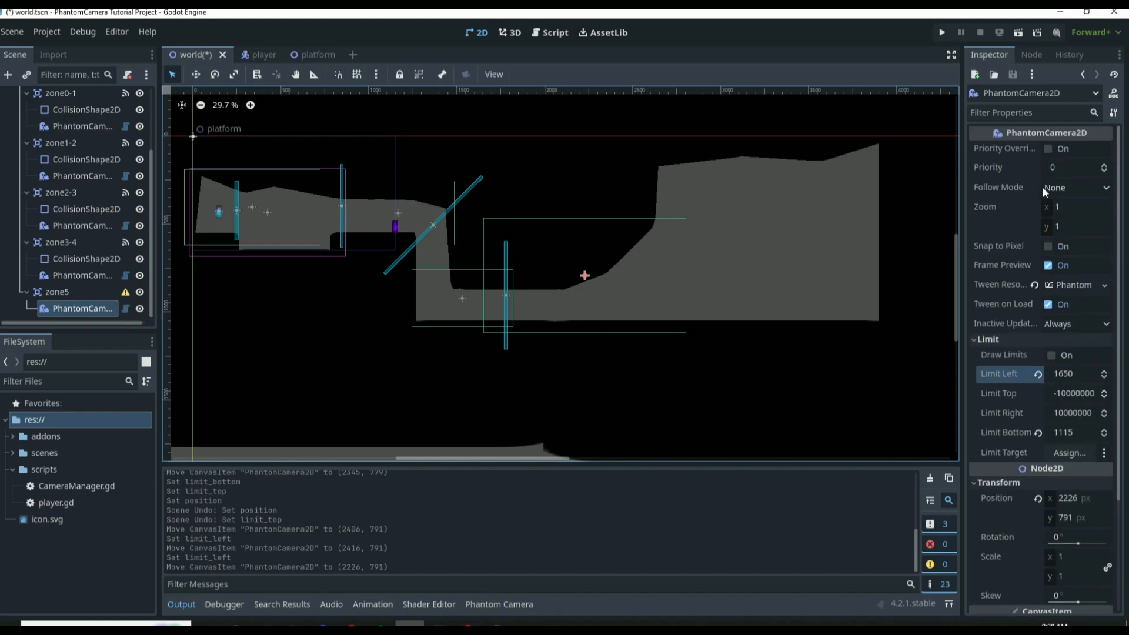
click(1077, 185)
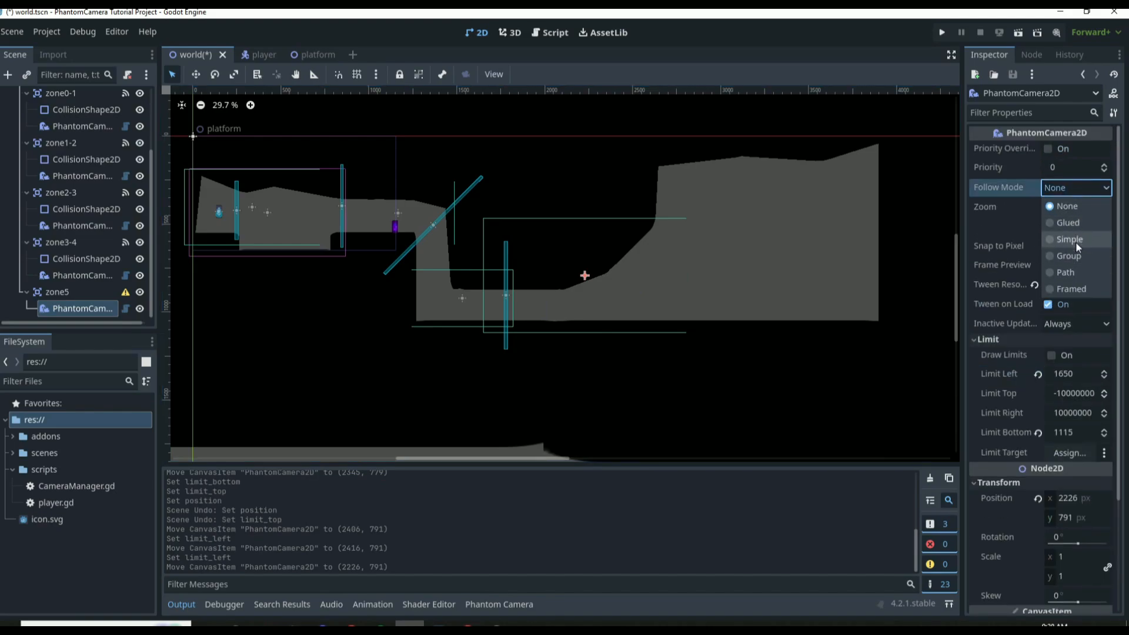
click(1075, 223)
click(1068, 207)
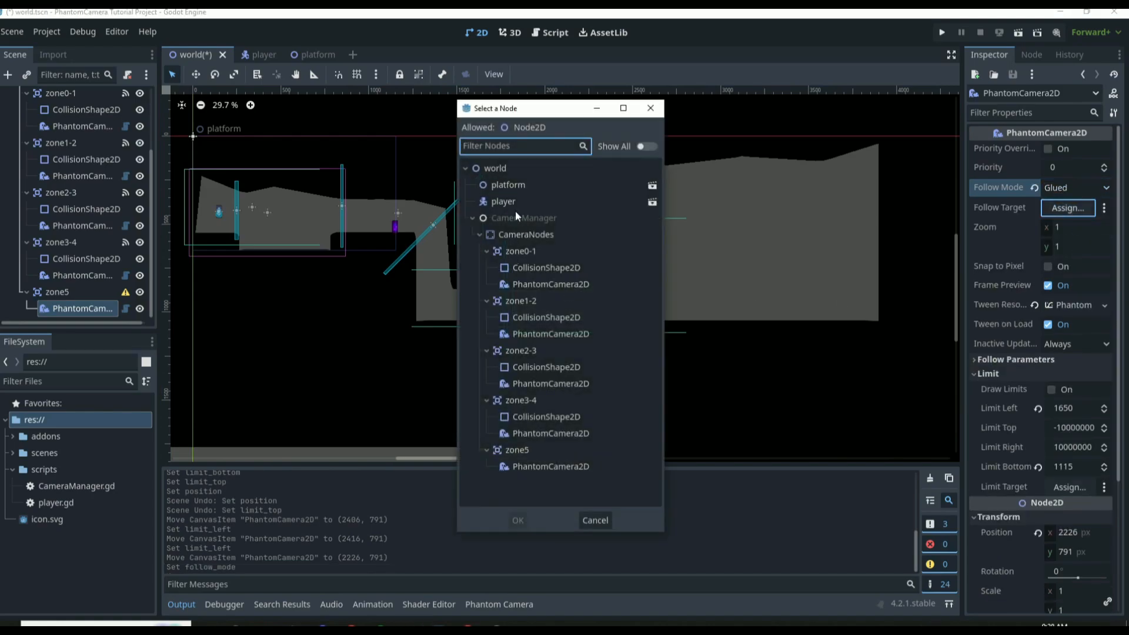
double_click(503, 201)
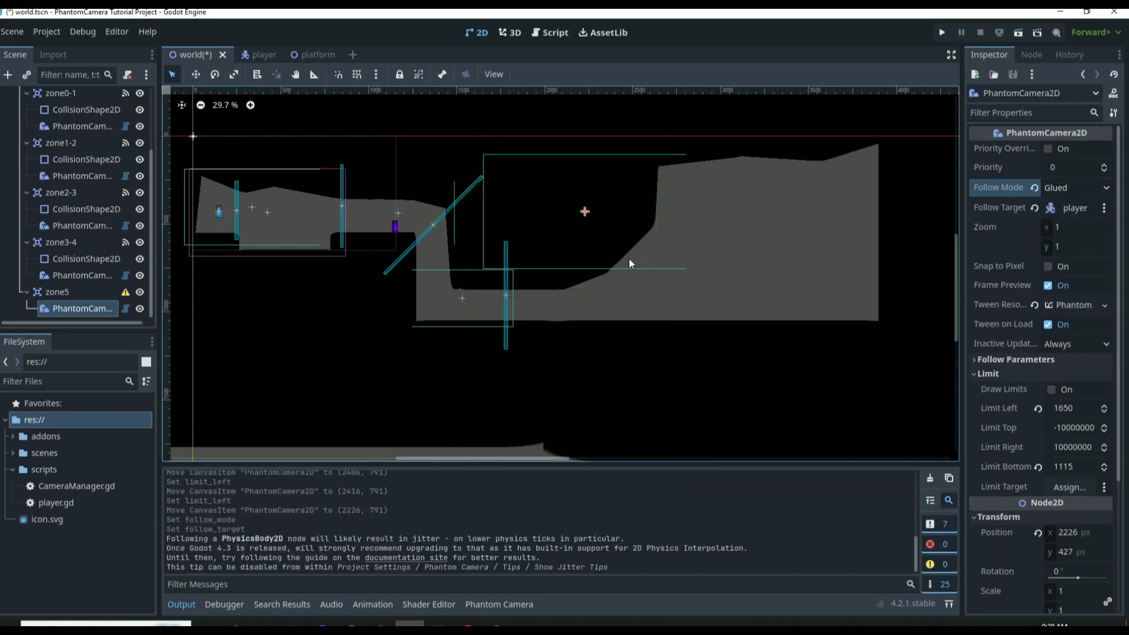
Step: Save the world scene and briefly test-run the project, closing the game window again
scroll(629, 257, down, 3)
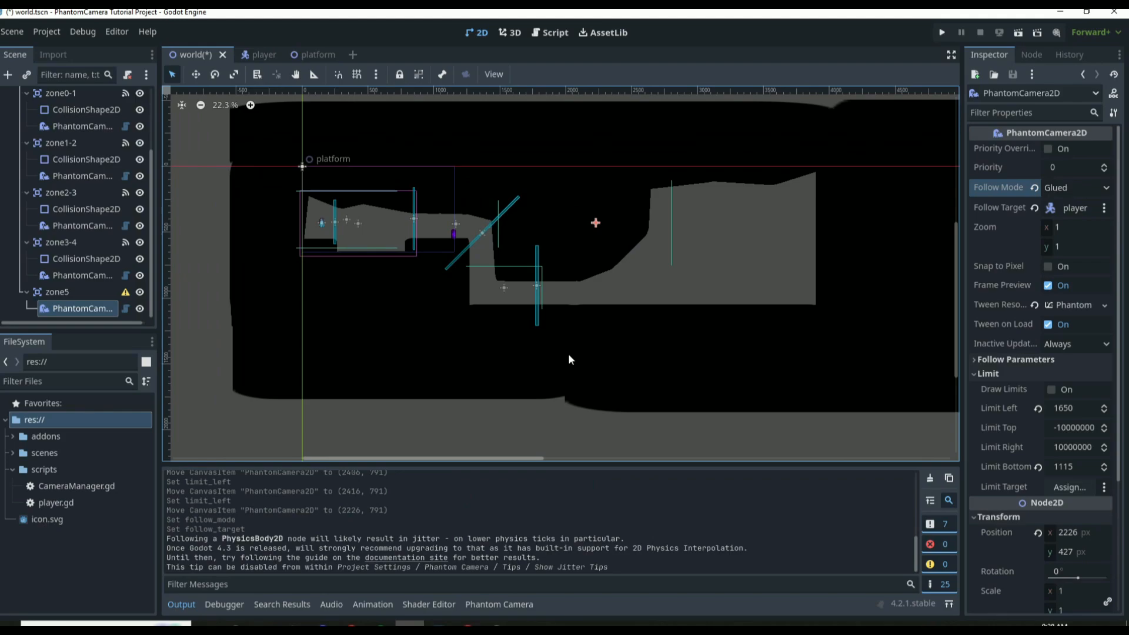
scroll(593, 300, up, 3)
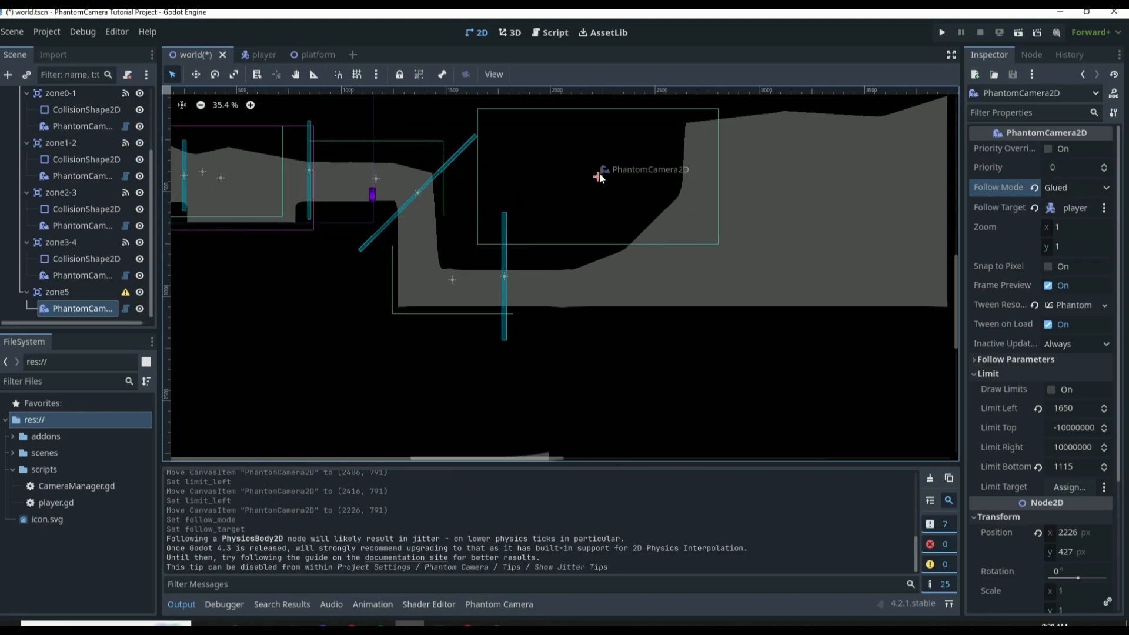
scroll(600, 177, down, 1)
key(ctrl+s)
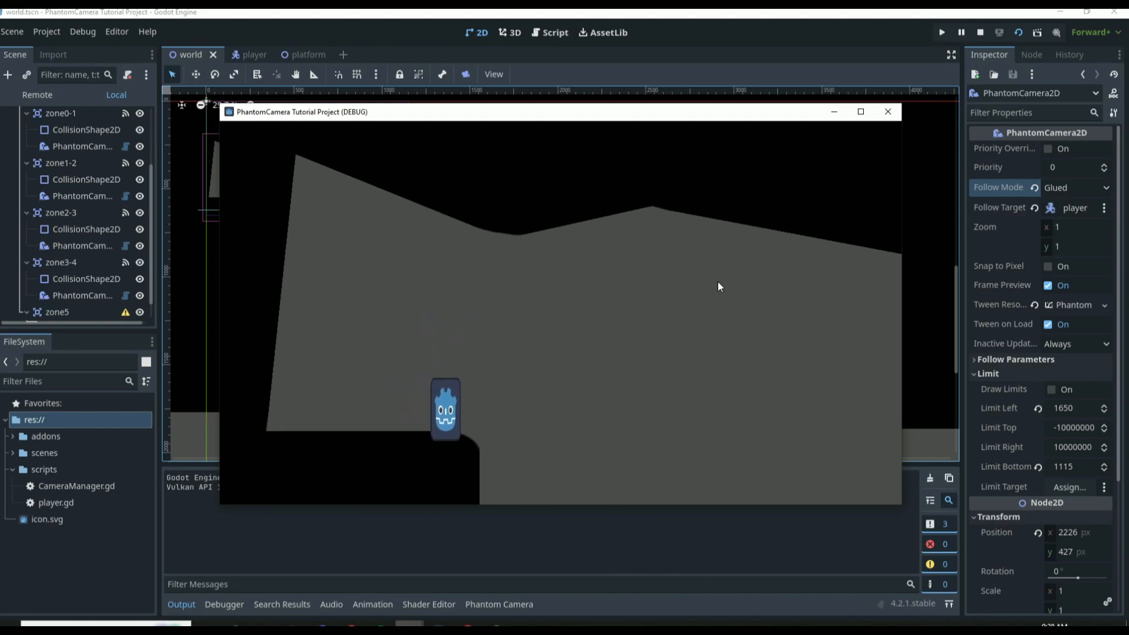
click(887, 111)
key(ctrl+s)
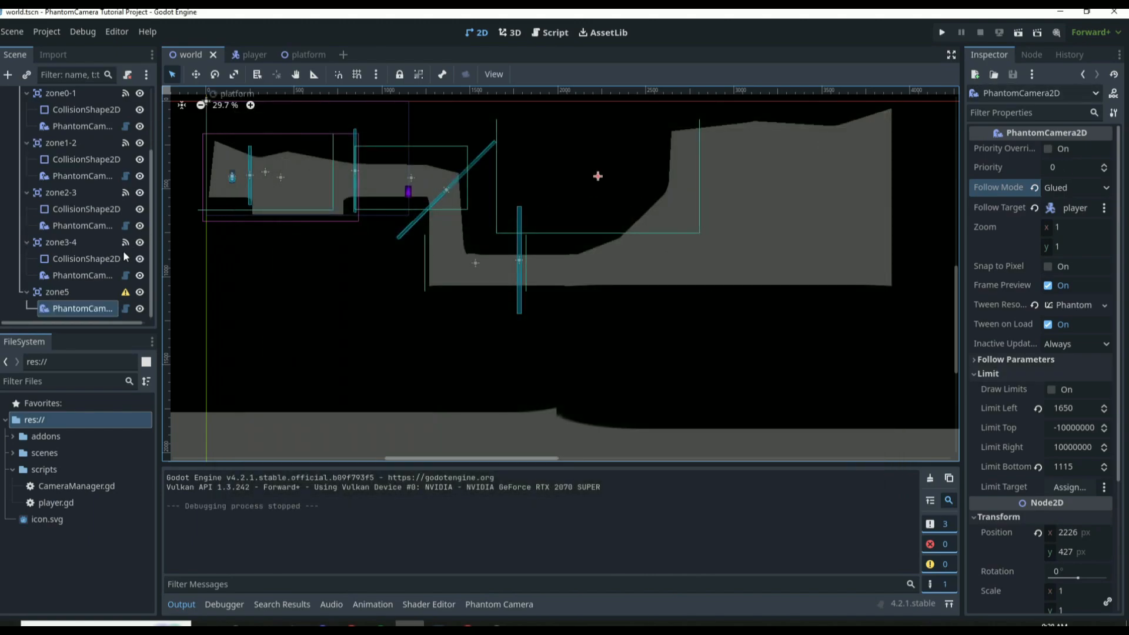
Step: Assign zone5's PhantomCamera2D to the Camera Zone 4 property of the CameraManager node
scroll(82, 141, up, 5)
click(73, 162)
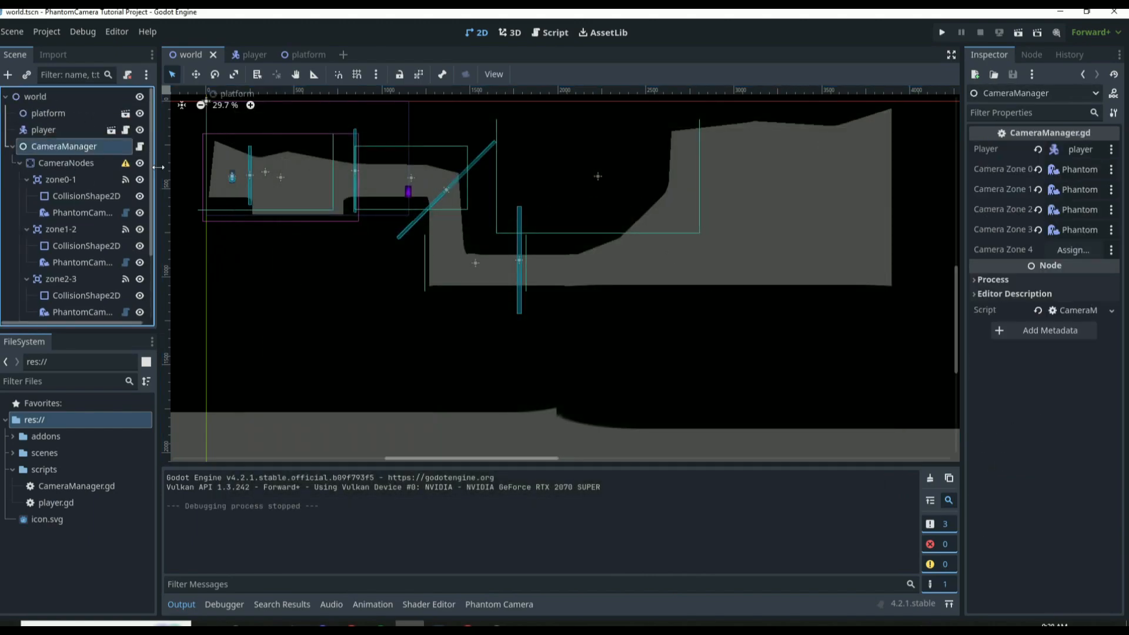
click(1073, 249)
double_click(552, 366)
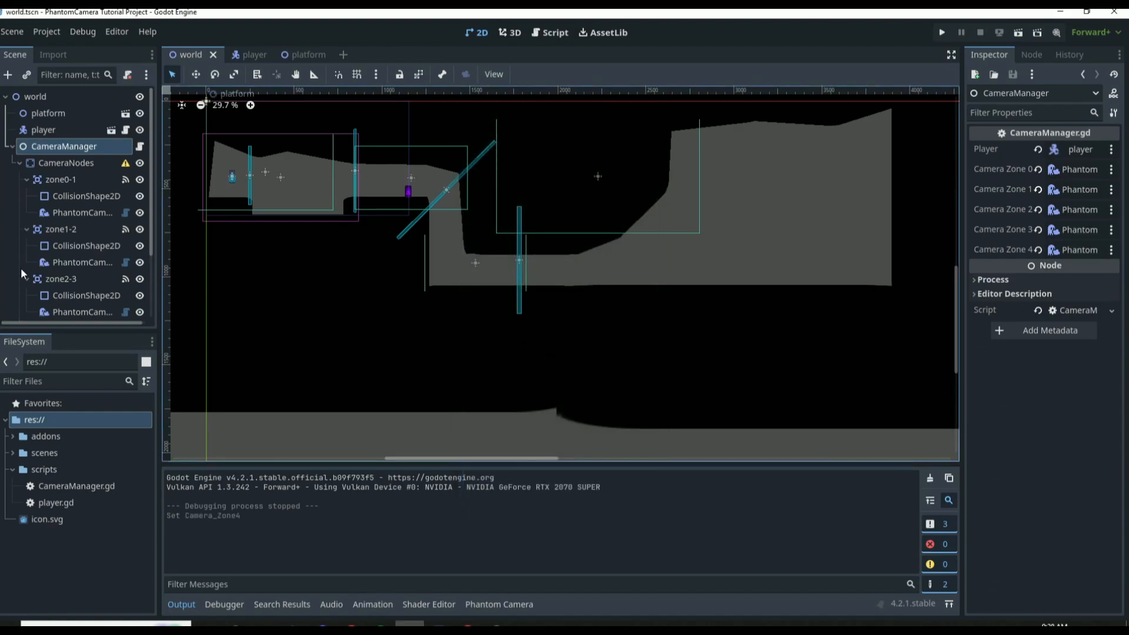
Step: Rename the zone5 node as zone4 and save the scene
scroll(76, 294, down, 3)
double_click(75, 292)
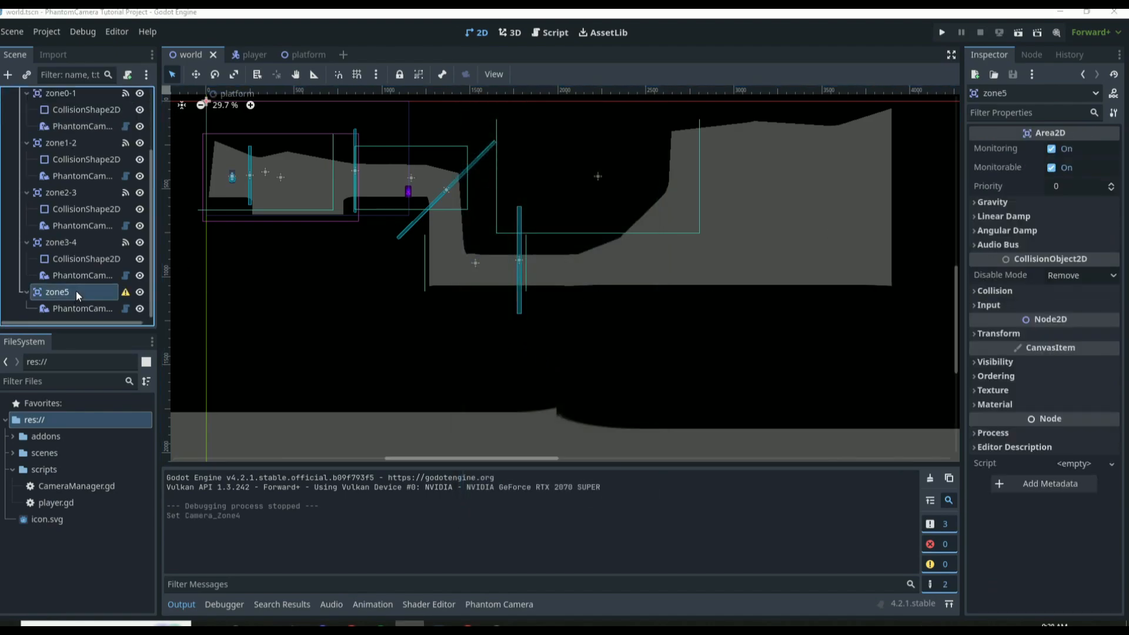
key(BackSpace)
text(34)
key(Return)
key(ctrl+s)
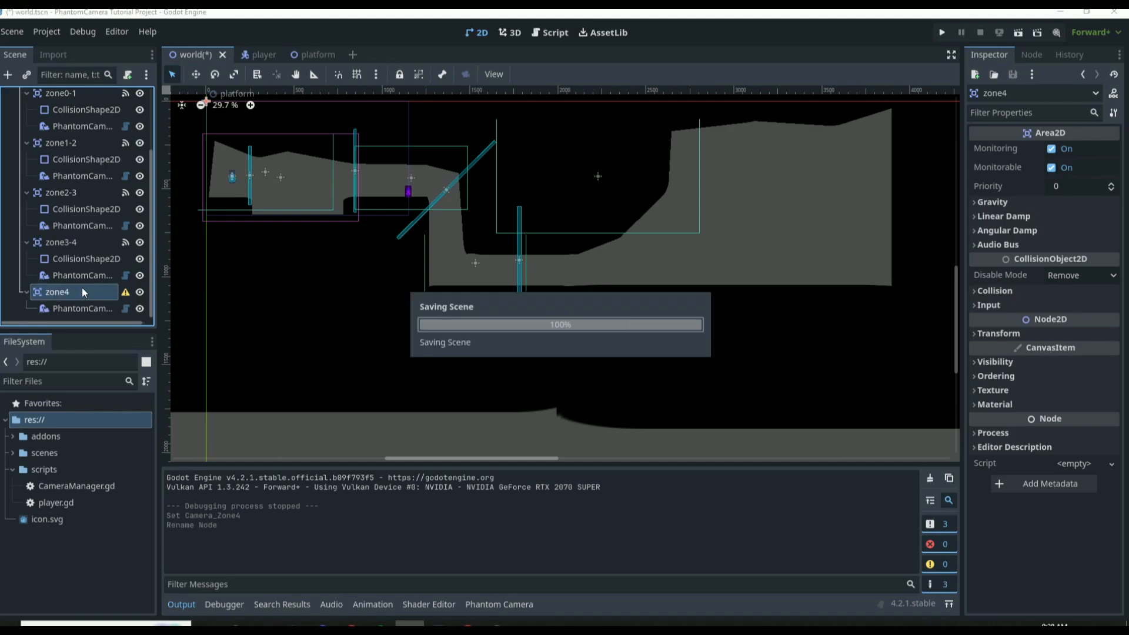
Step: Open the CameraManager node's script and add a case "4:" after case 3 in update_camera's match block
scroll(86, 165, up, 3)
click(76, 146)
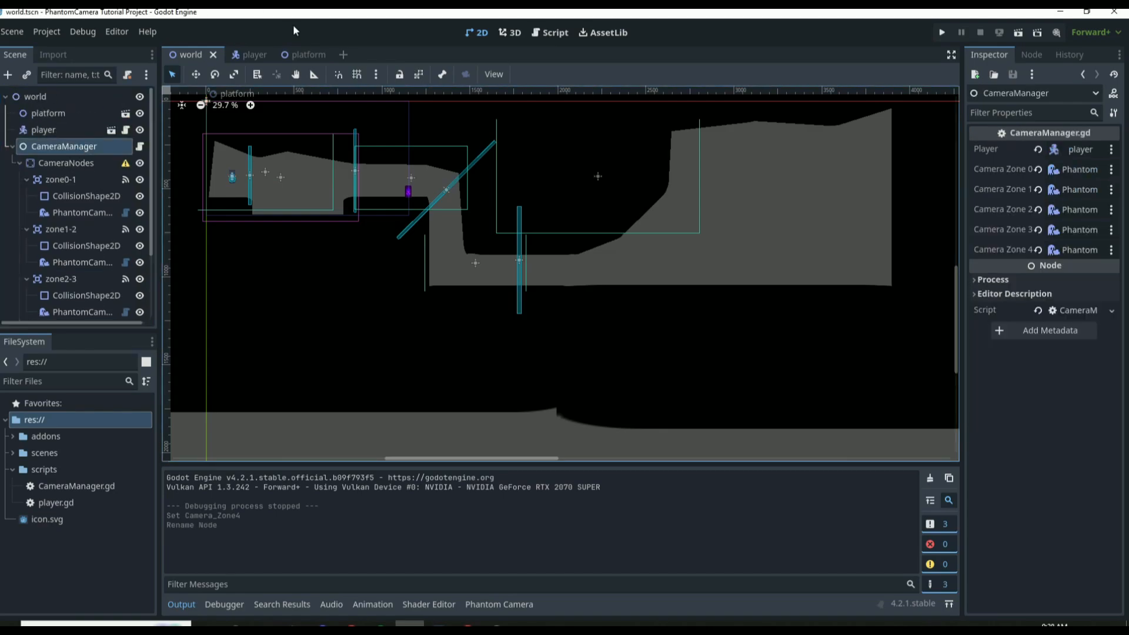
click(139, 146)
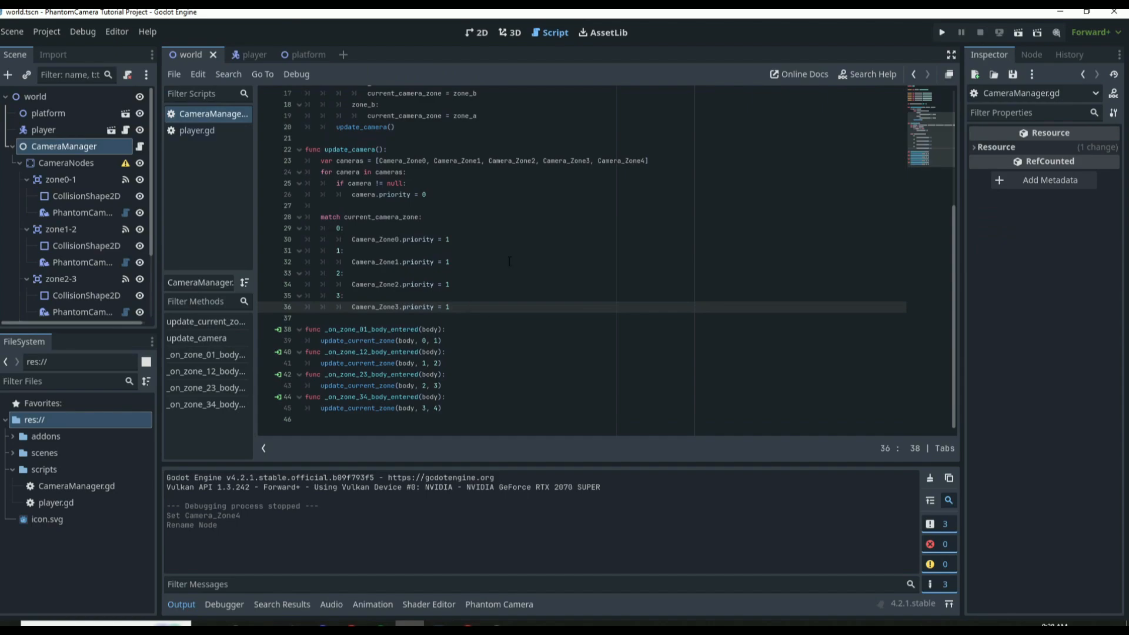
key(Return)
key(BackSpace)
text(4:)
key(Return)
Step: Complete case 4 of update_camera's match block with the line "Camera_Zone4.priority = 1"
text(Camer)
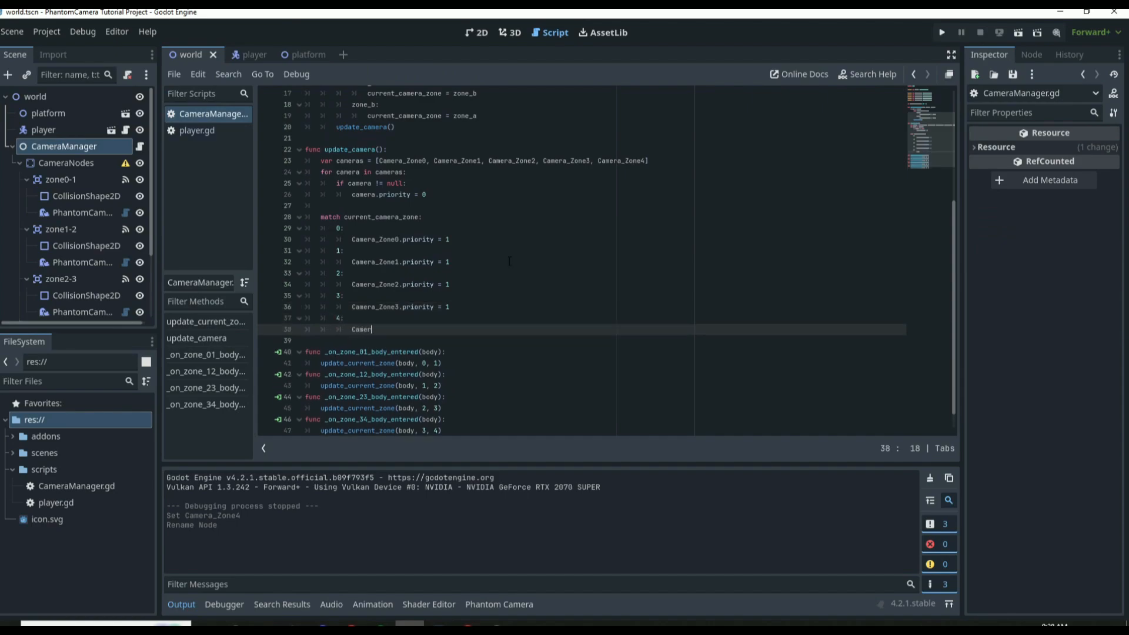
text(a_)
key(Down)
key(Down)
key(Down)
key(Down)
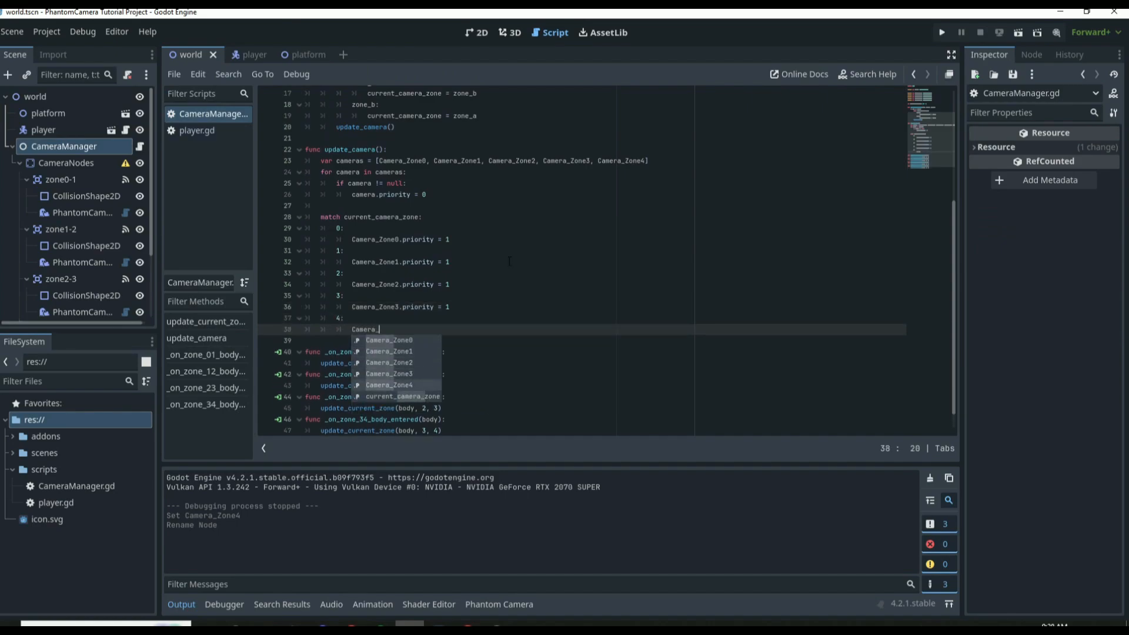
key(Return)
text(.)
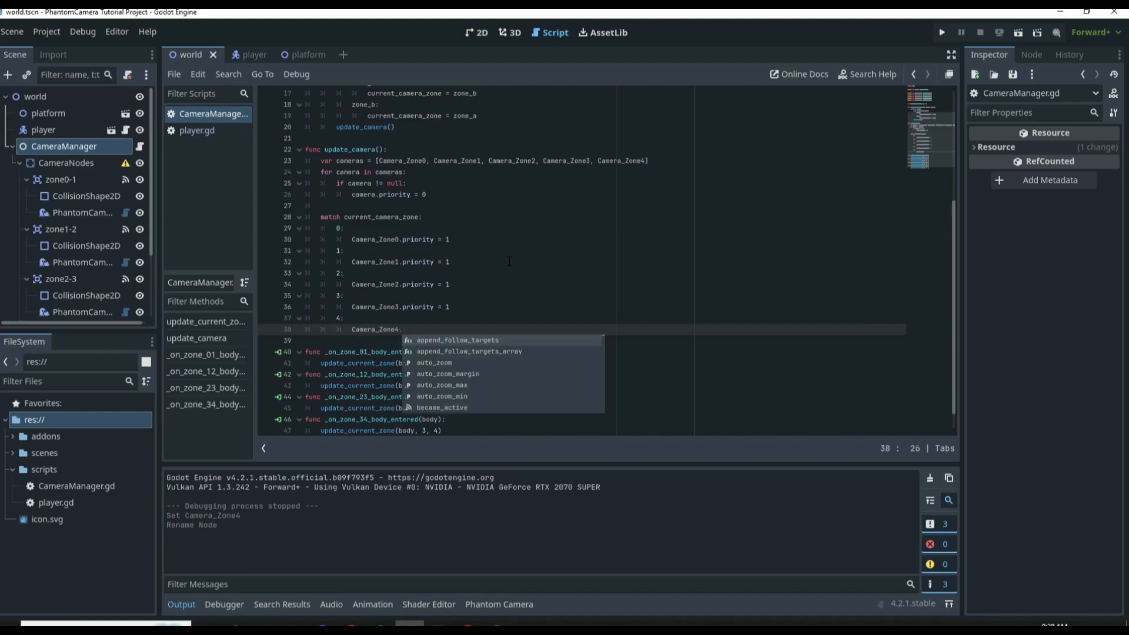
text(pr)
key(Return)
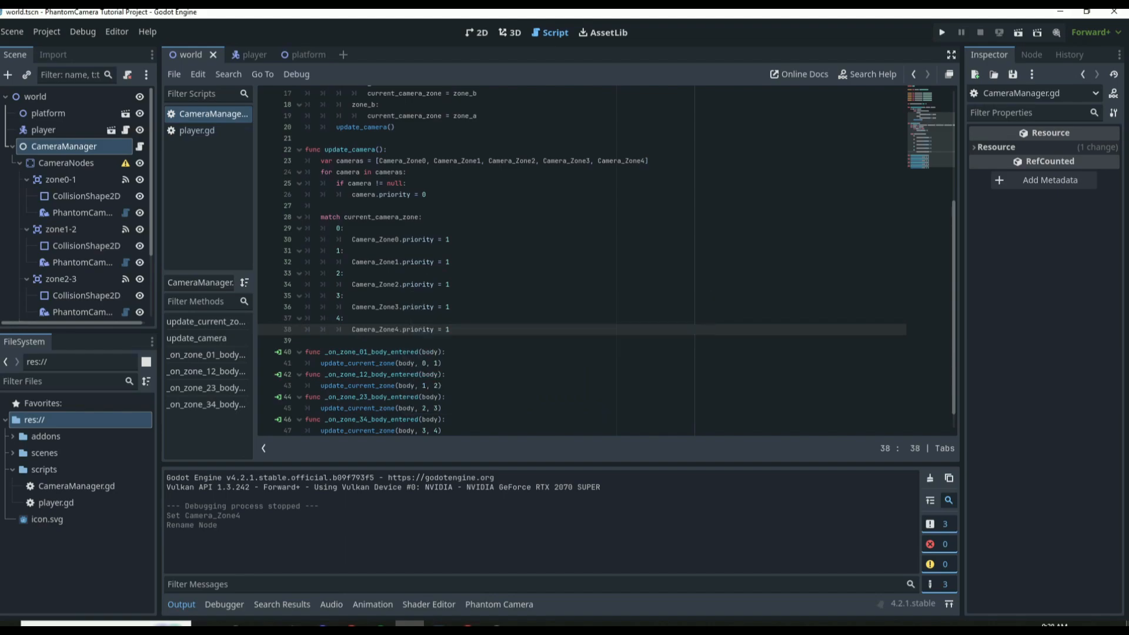
Step: Test-run the project, walking the player through every zone into zone 4 and partway back, and close the game window
key(F5)
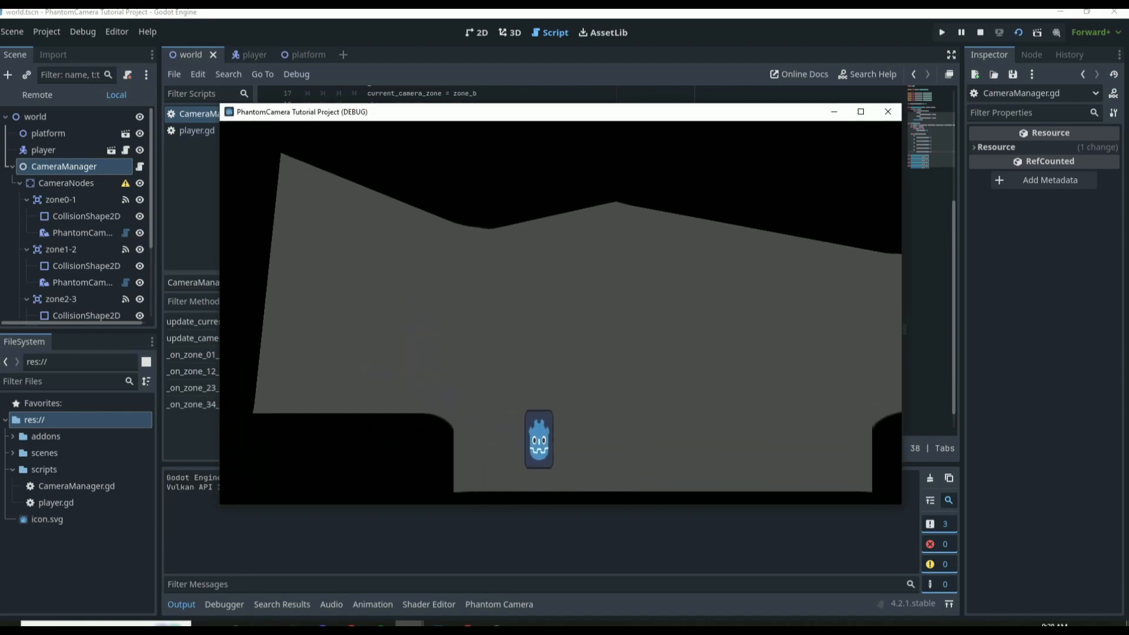
key(Right)
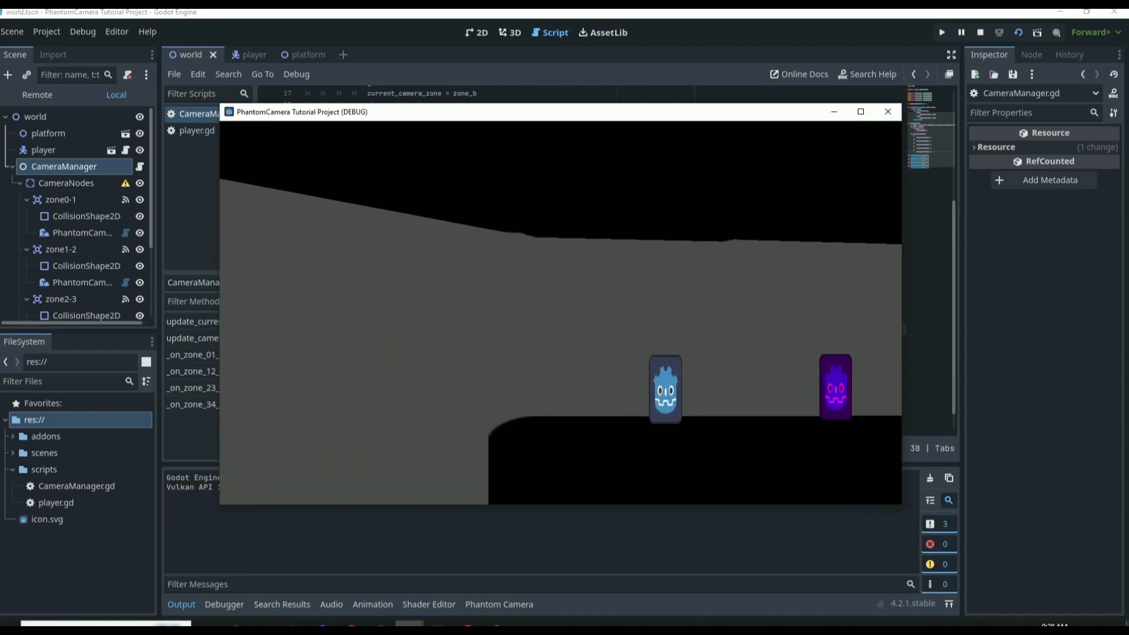
key(Right)
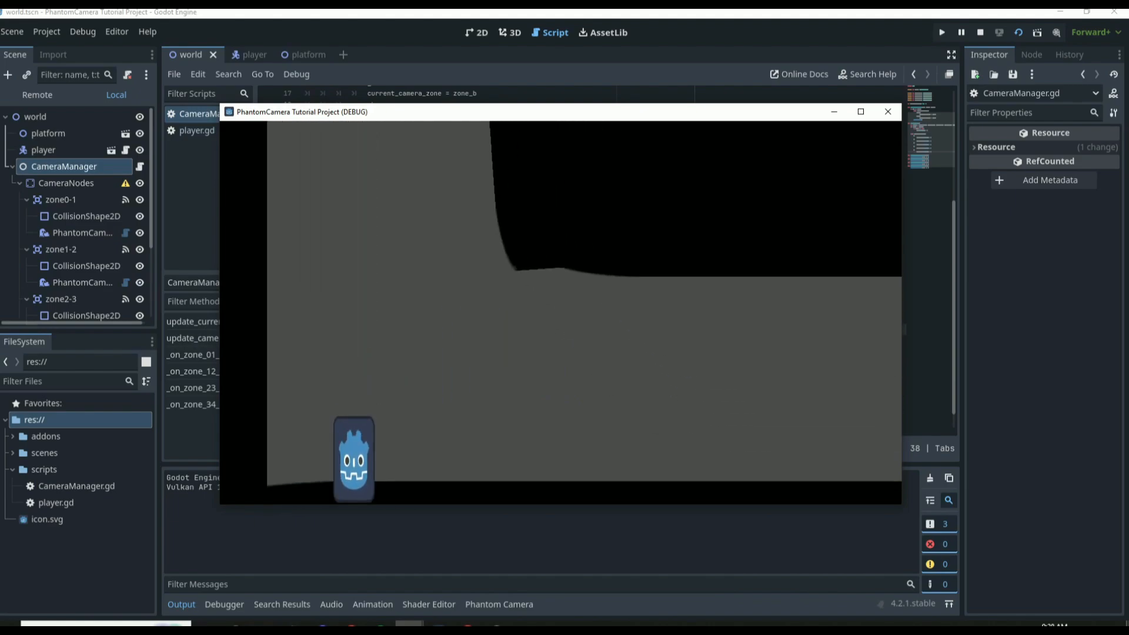
key(Right)
key(Right)
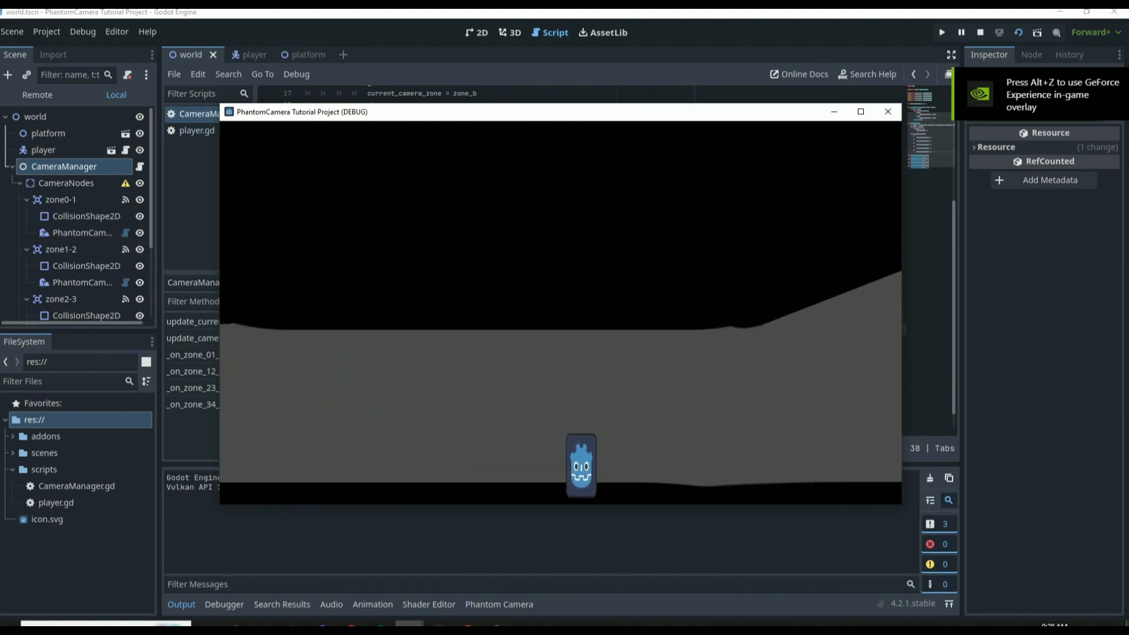
key(Right)
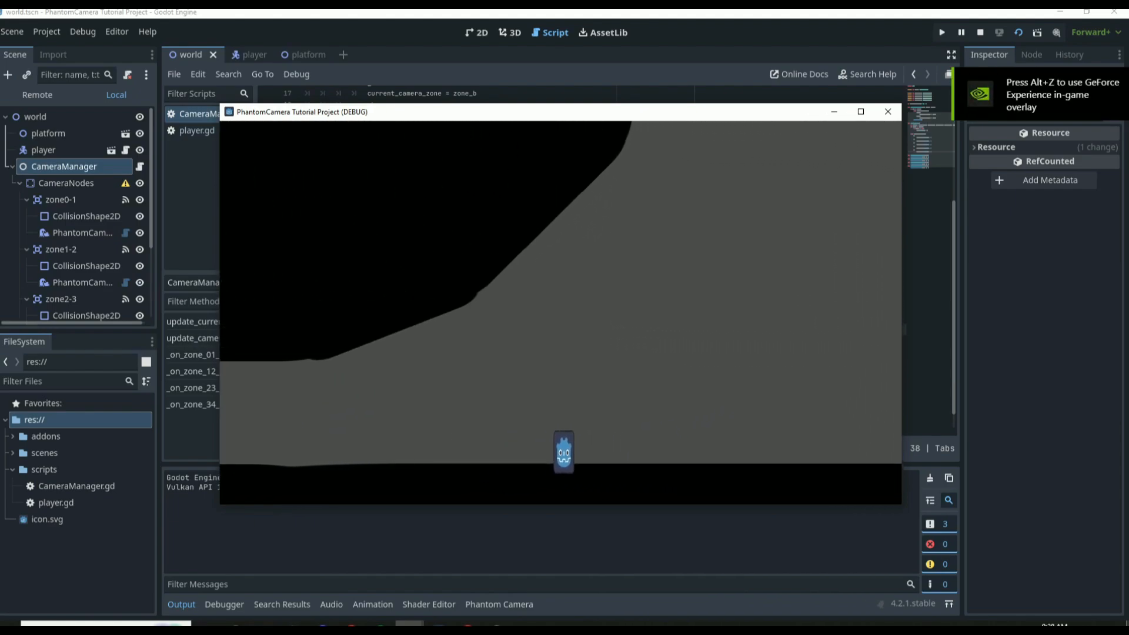
key(Right)
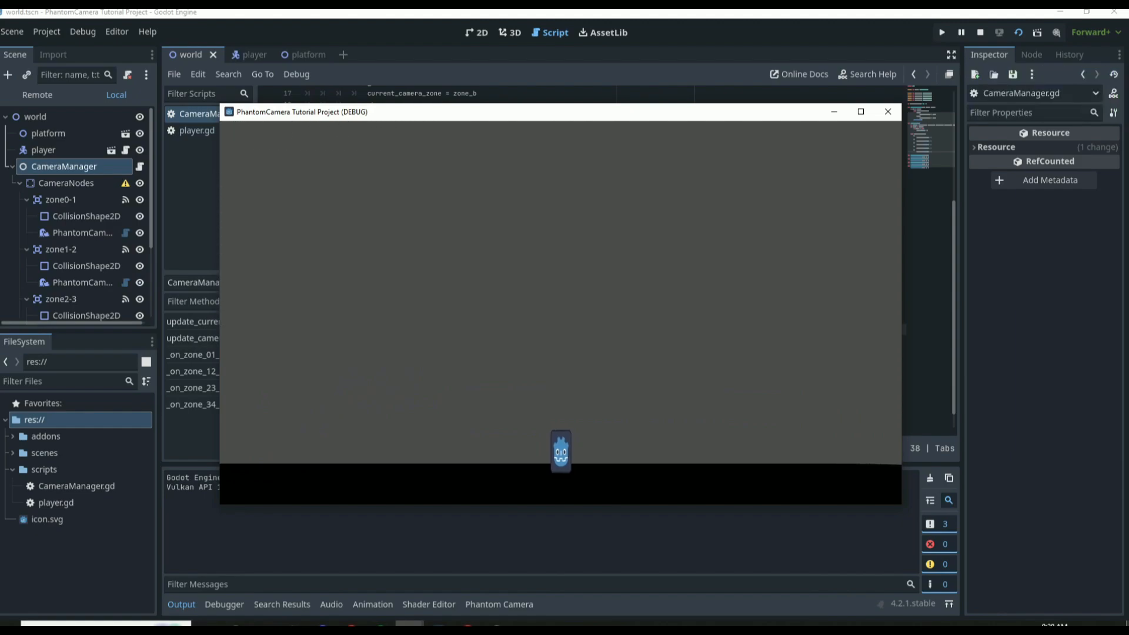
key(Left)
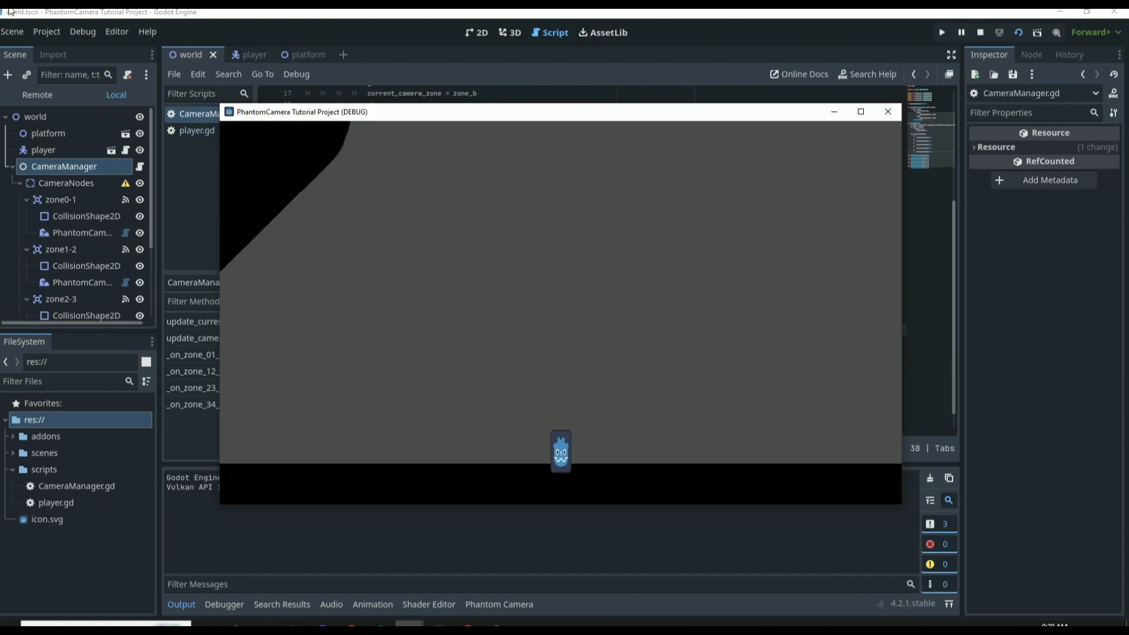
click(888, 111)
Step: In the advanced project settings, filter for "fps" and reset Application/Run's Max FPS to its default
click(46, 32)
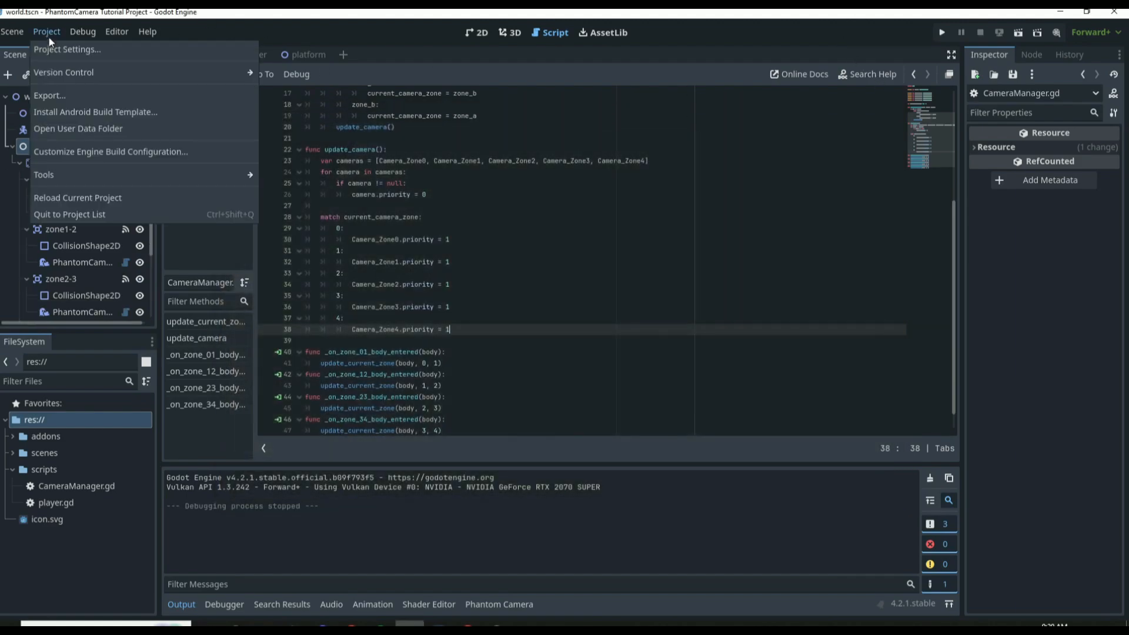
click(55, 49)
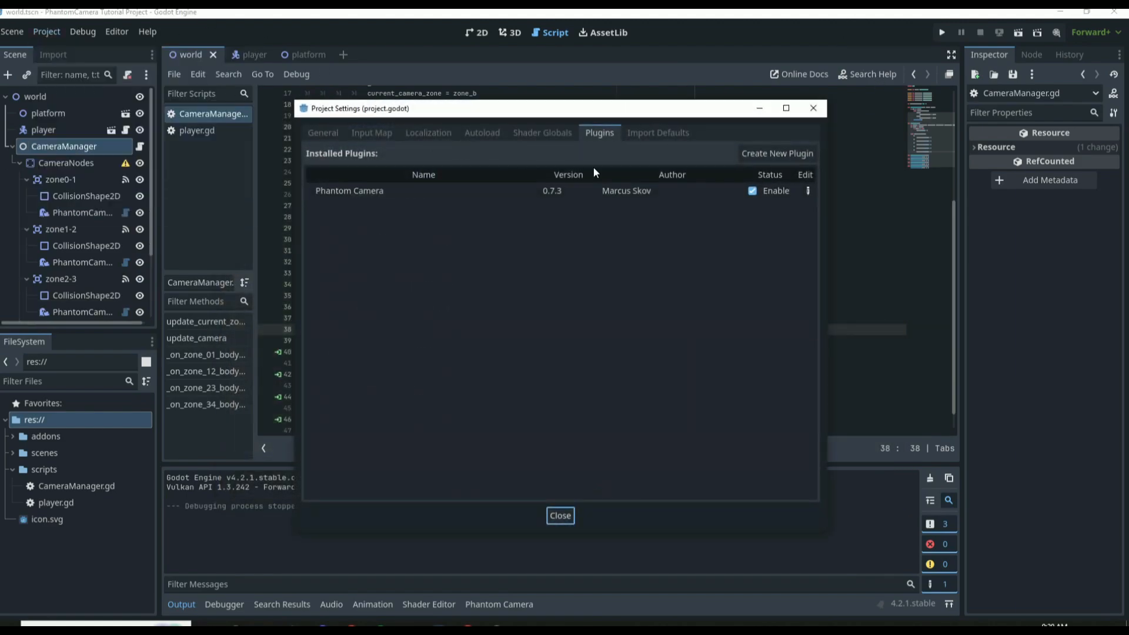
click(339, 133)
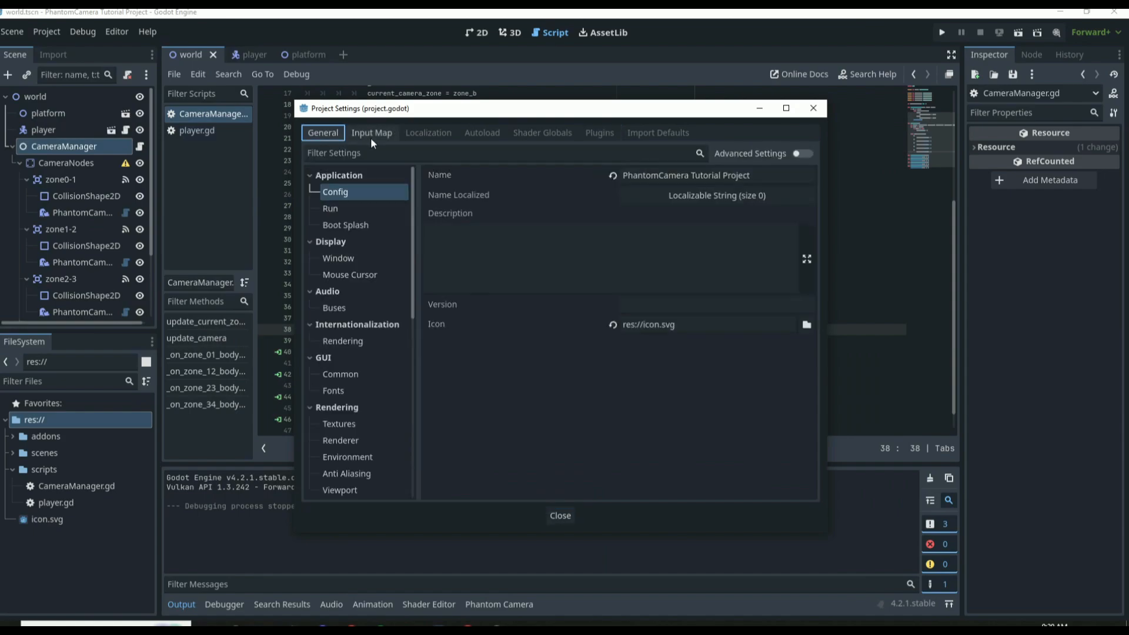
click(800, 154)
click(801, 153)
click(803, 154)
click(510, 154)
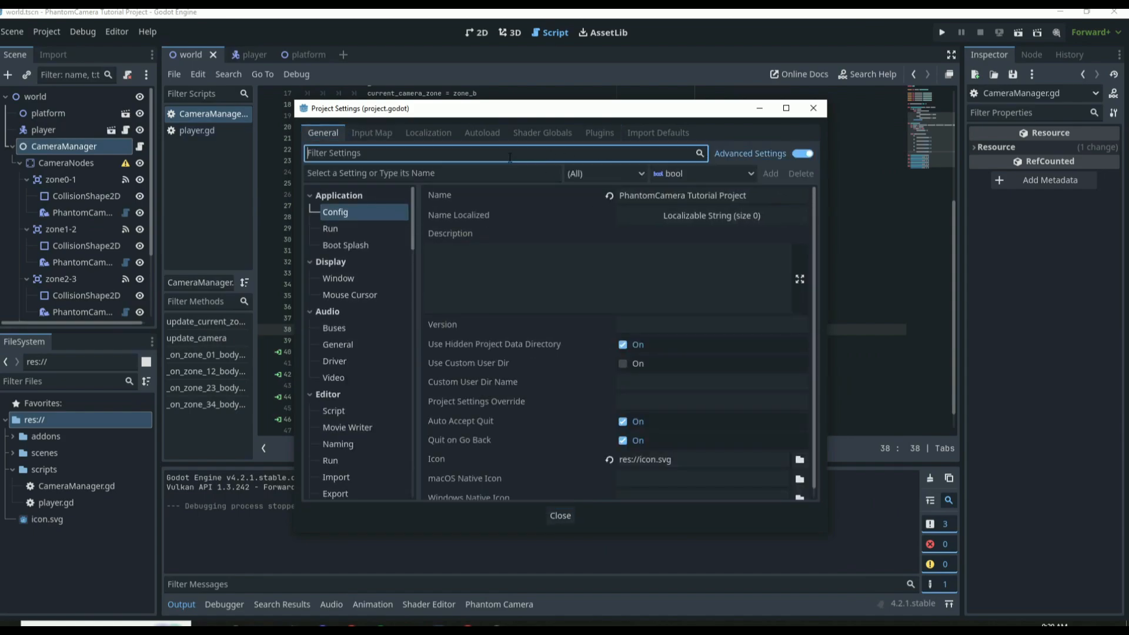
text(fps)
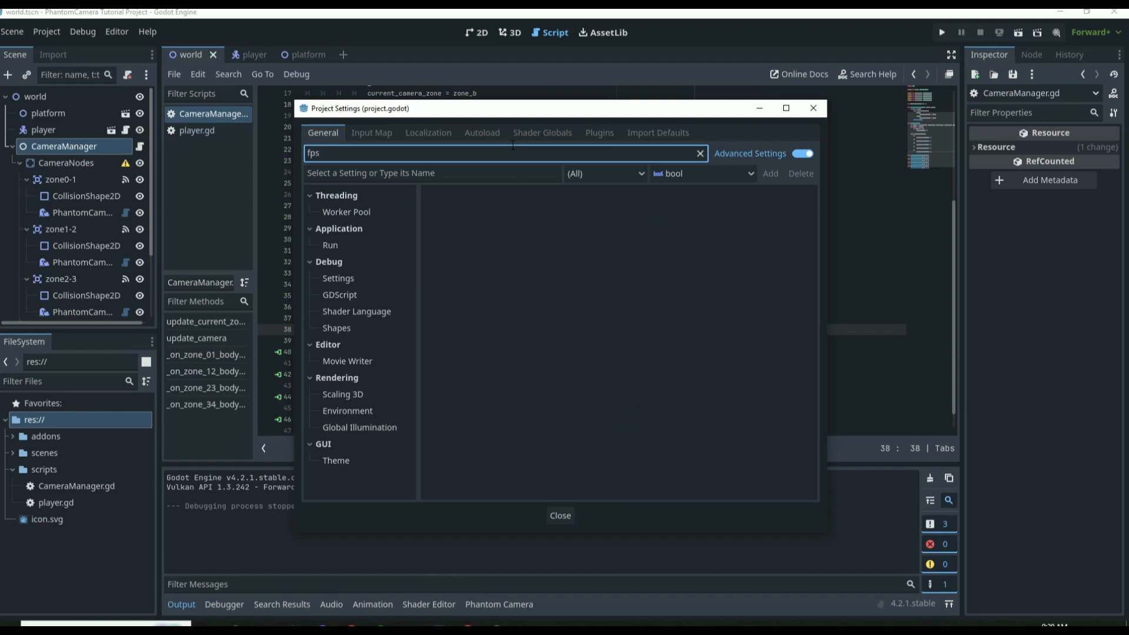
click(313, 246)
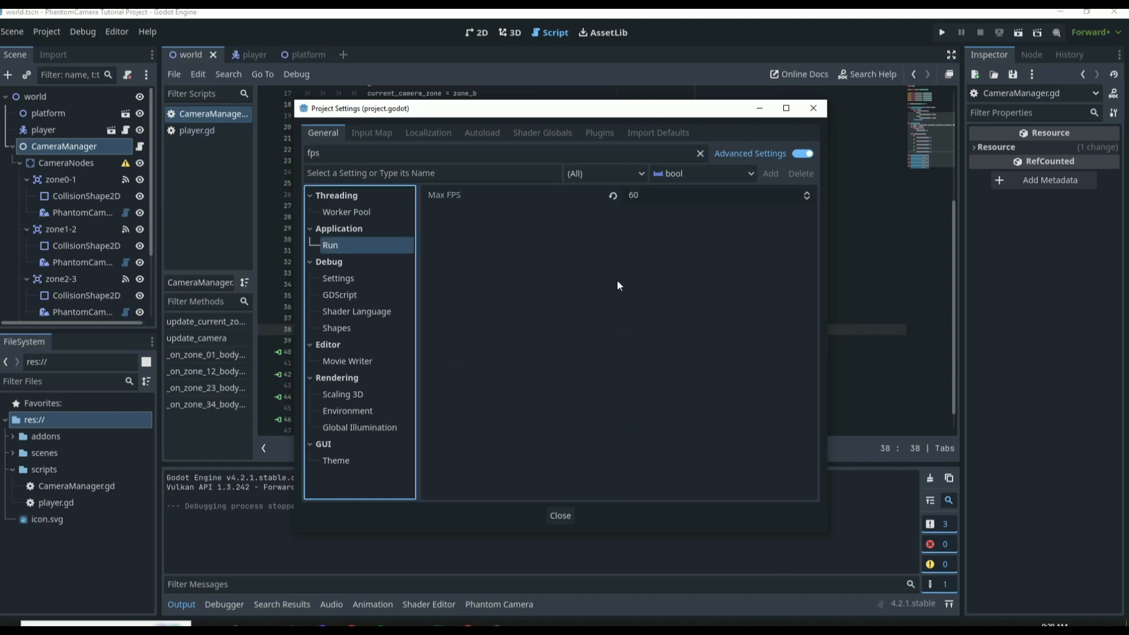
click(647, 195)
click(613, 195)
click(562, 515)
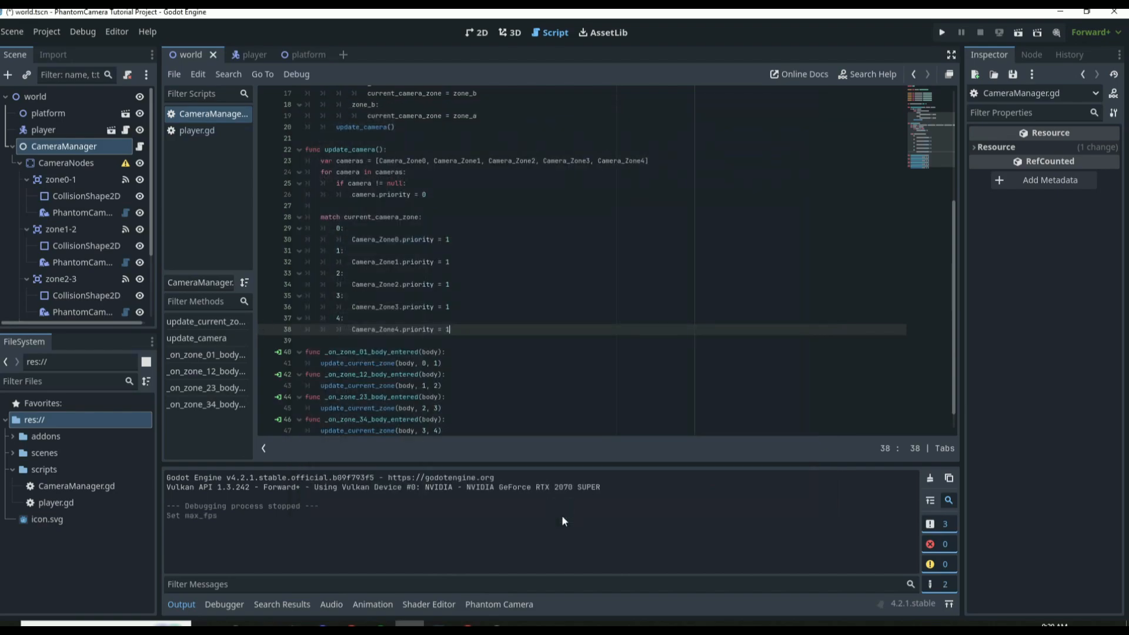
Step: Test-run the project with the default frame-rate limit, walking the player through to zone 4, and close the game
key(F5)
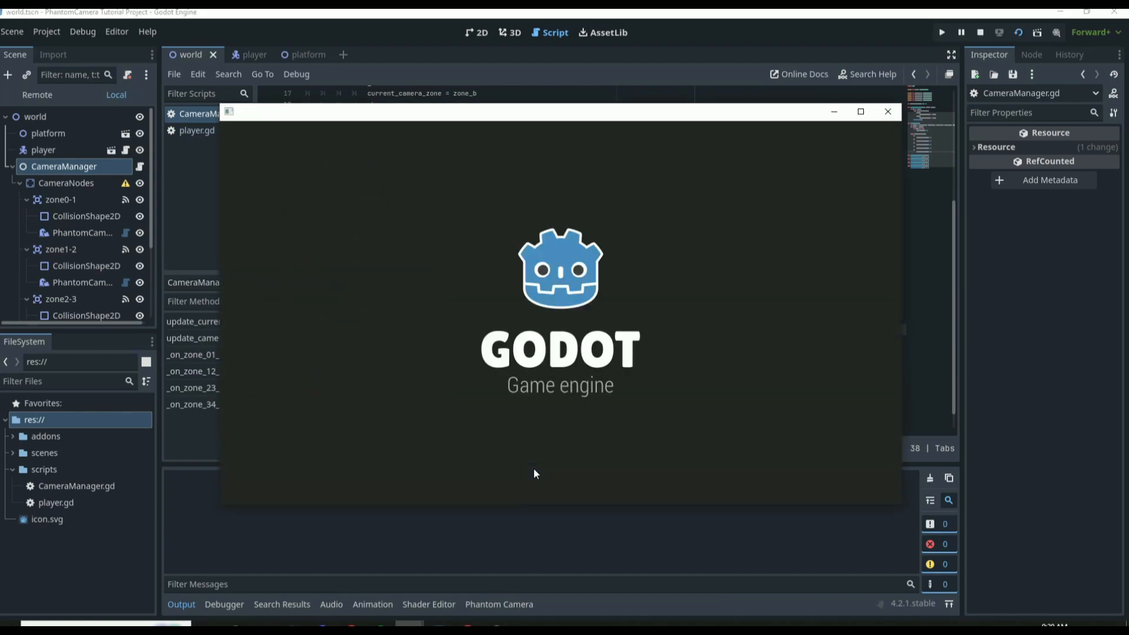
key(Right)
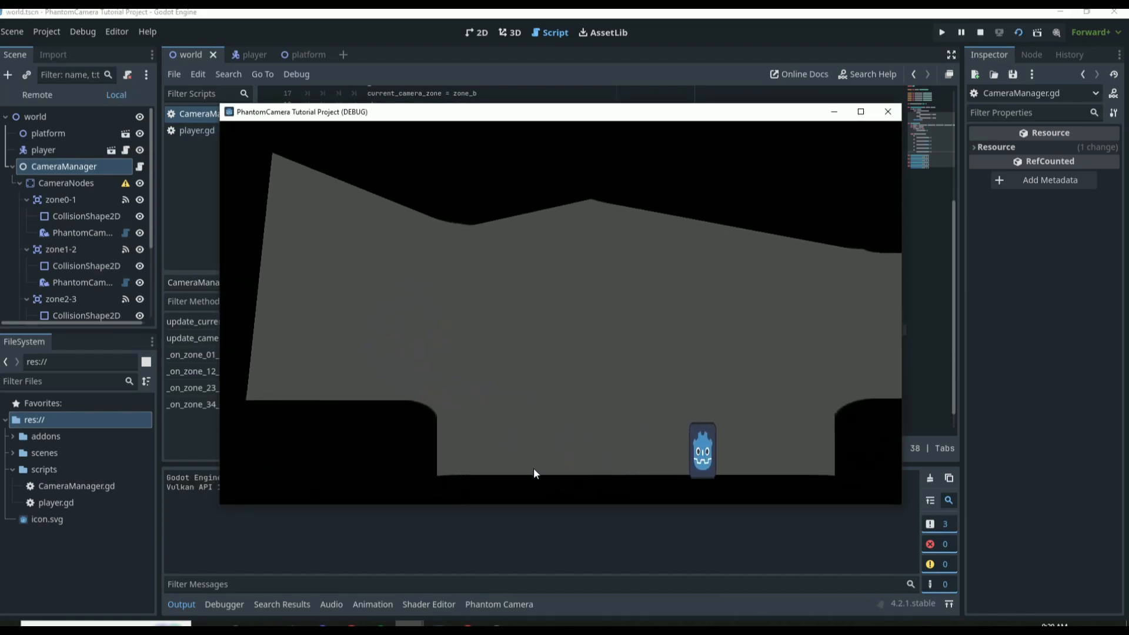
key(Right)
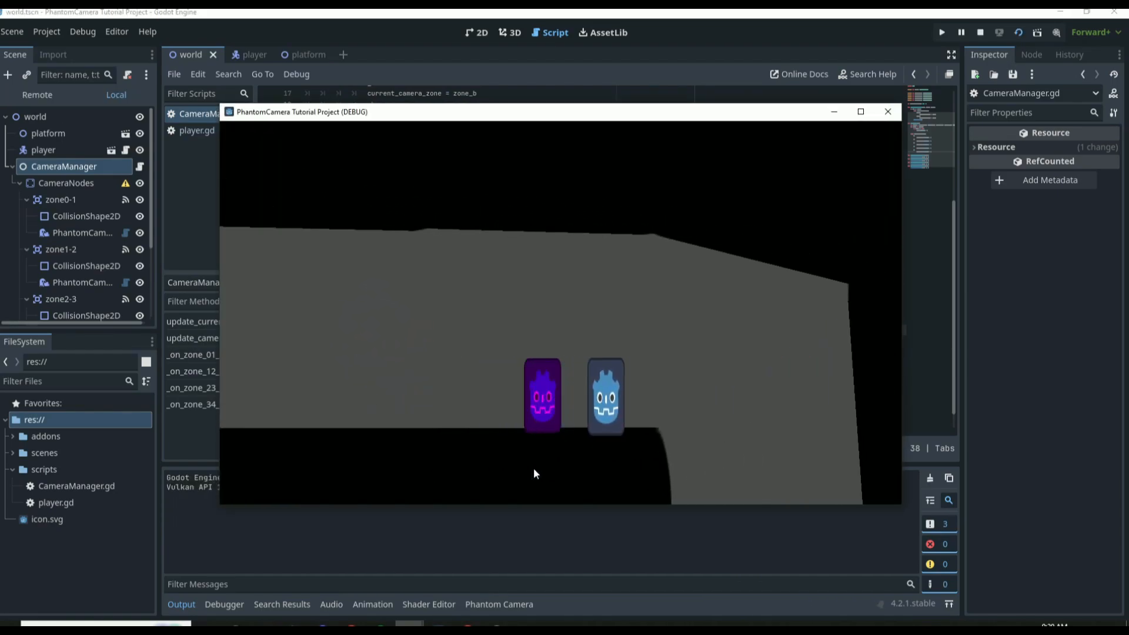
key(Right)
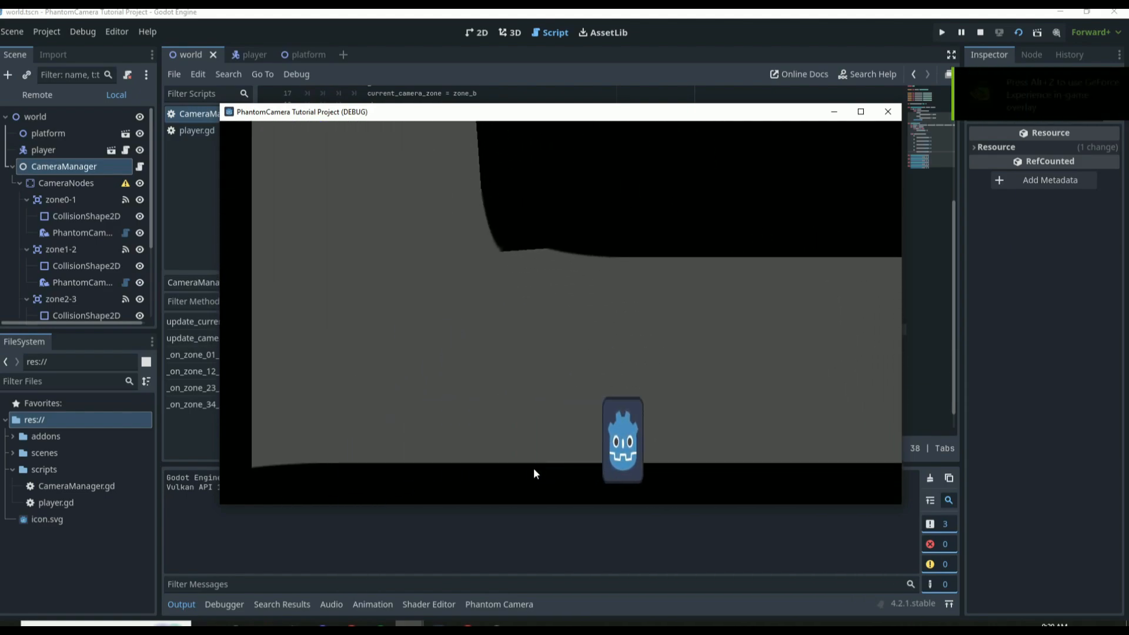
key(Right)
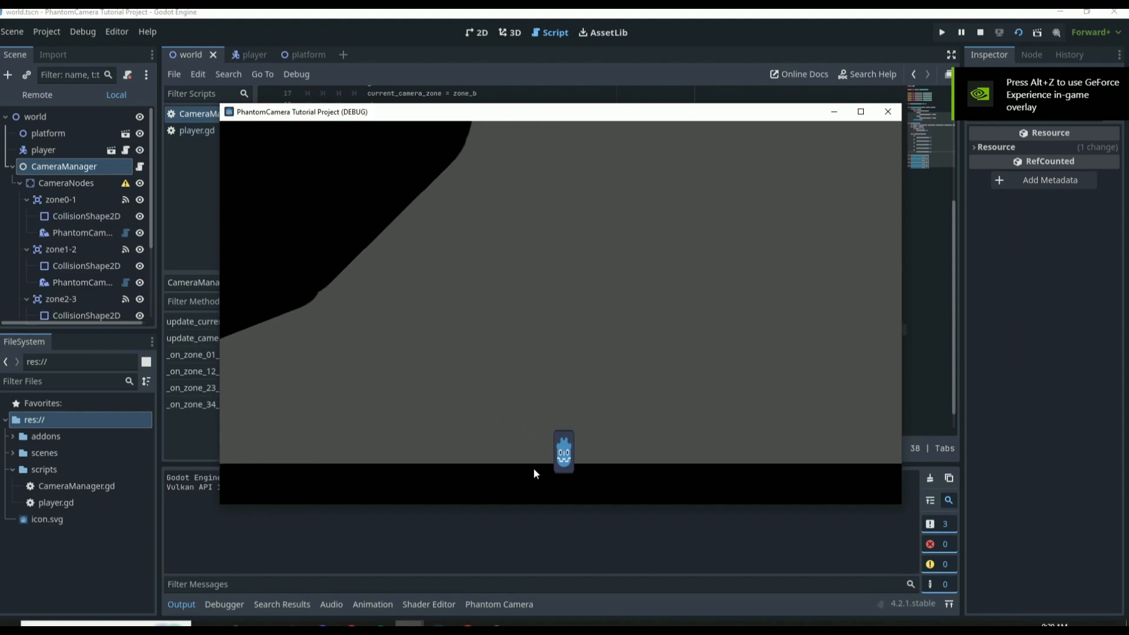
click(888, 112)
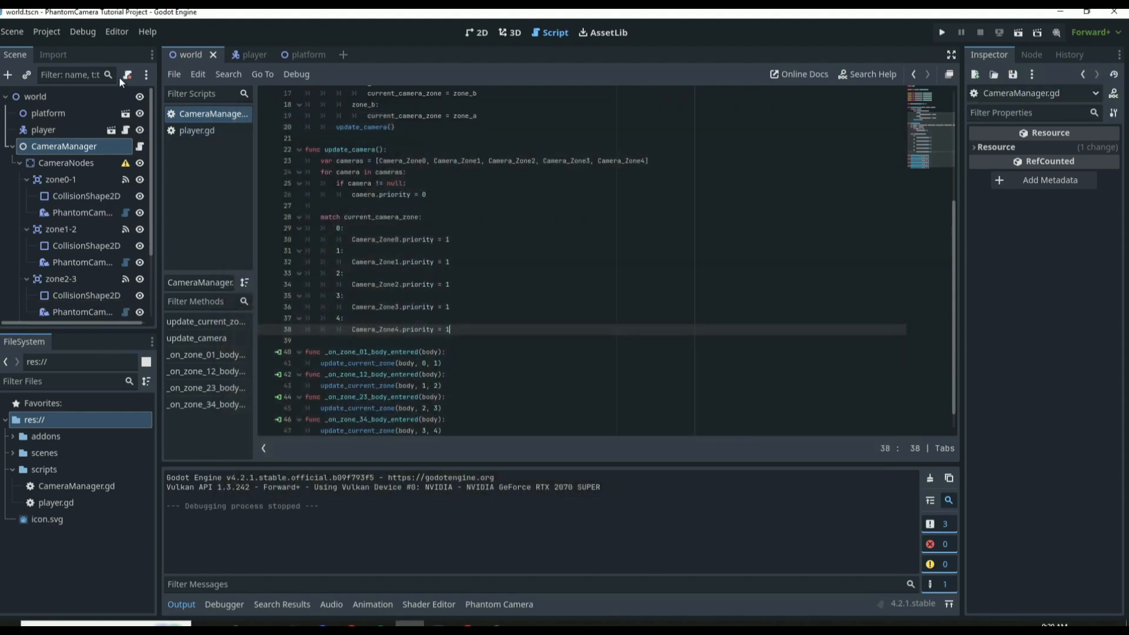
Step: Set the project's Max FPS under Application/Run to 60 and close the project settings
click(46, 31)
click(50, 42)
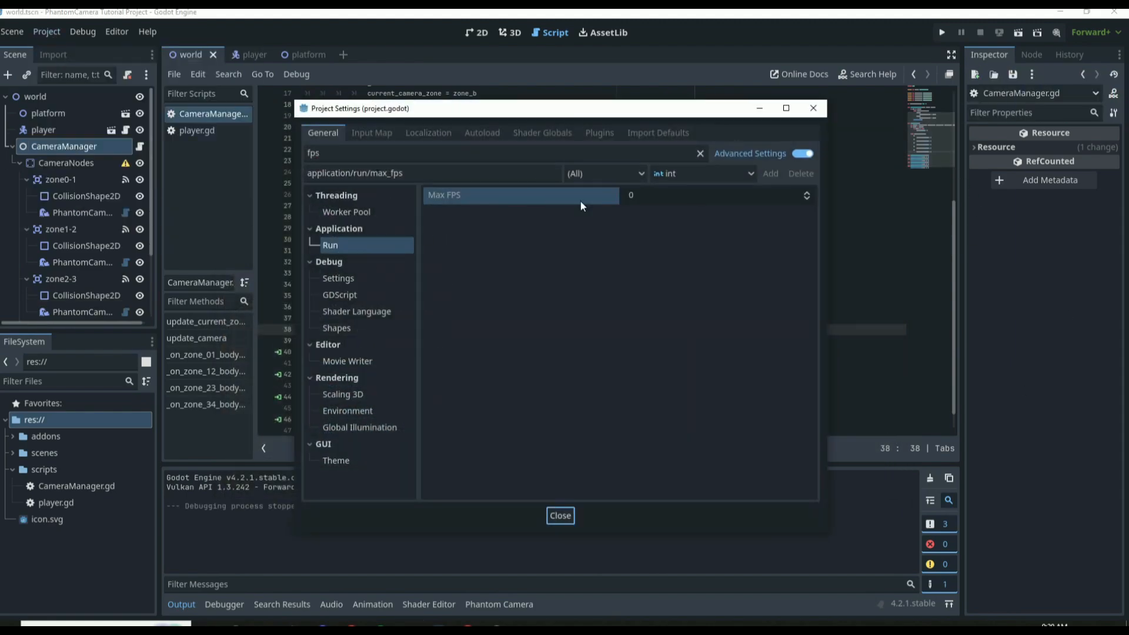
click(704, 196)
text(60)
key(Return)
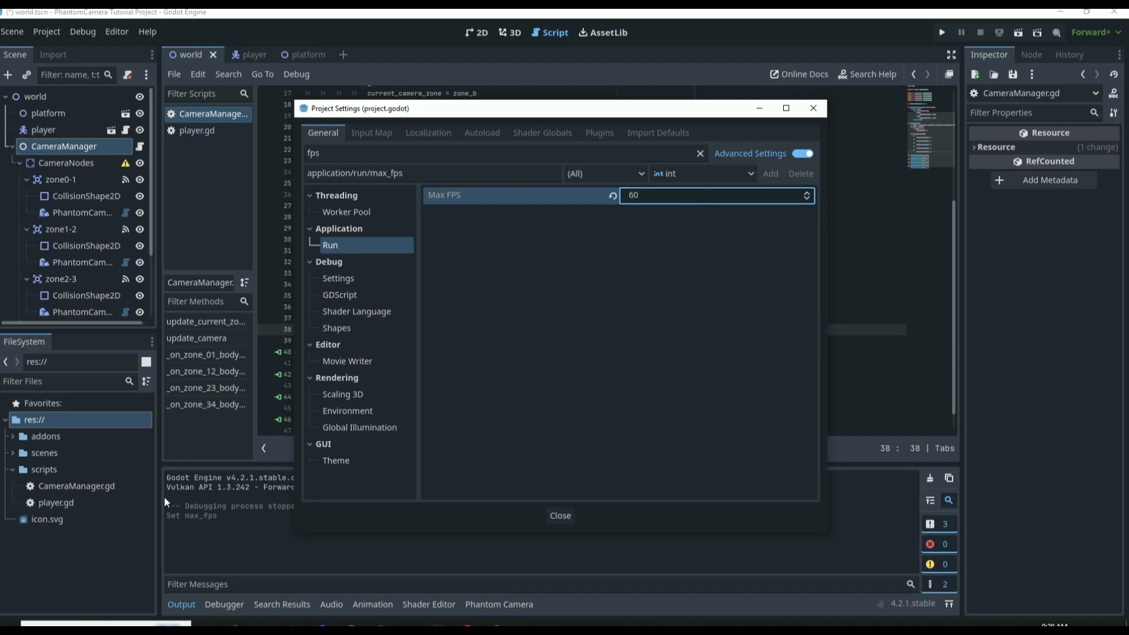
click(561, 512)
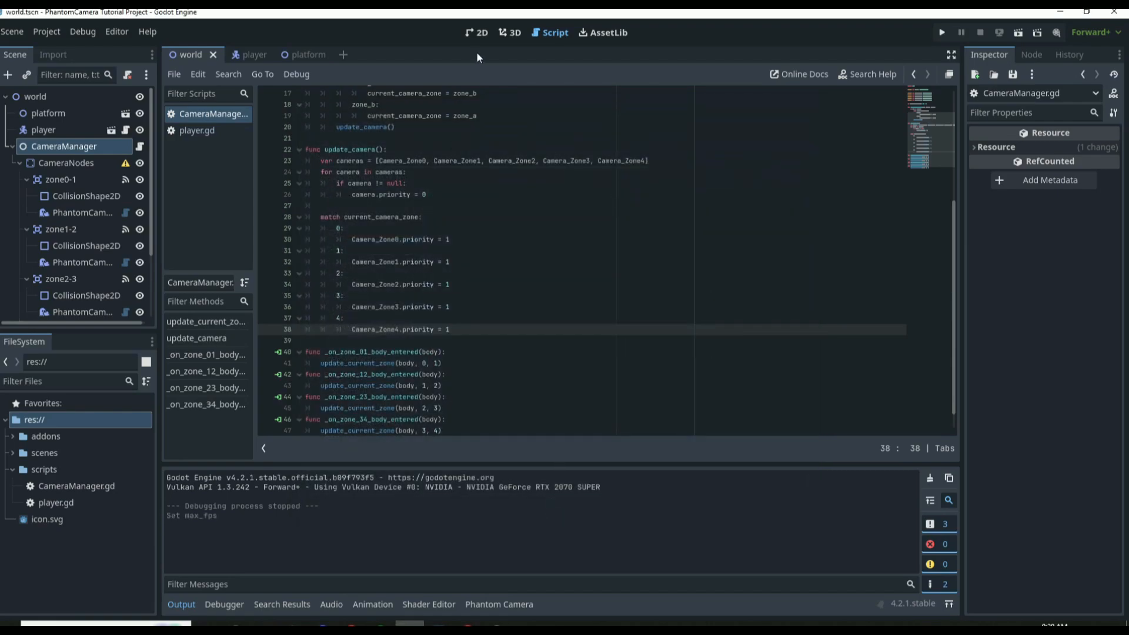
Step: In the 2D view, select zone4's PhantomCamera2D and enable Follow Damping in its follow parameters
click(477, 33)
scroll(500, 257, down, 2)
scroll(521, 187, up, 3)
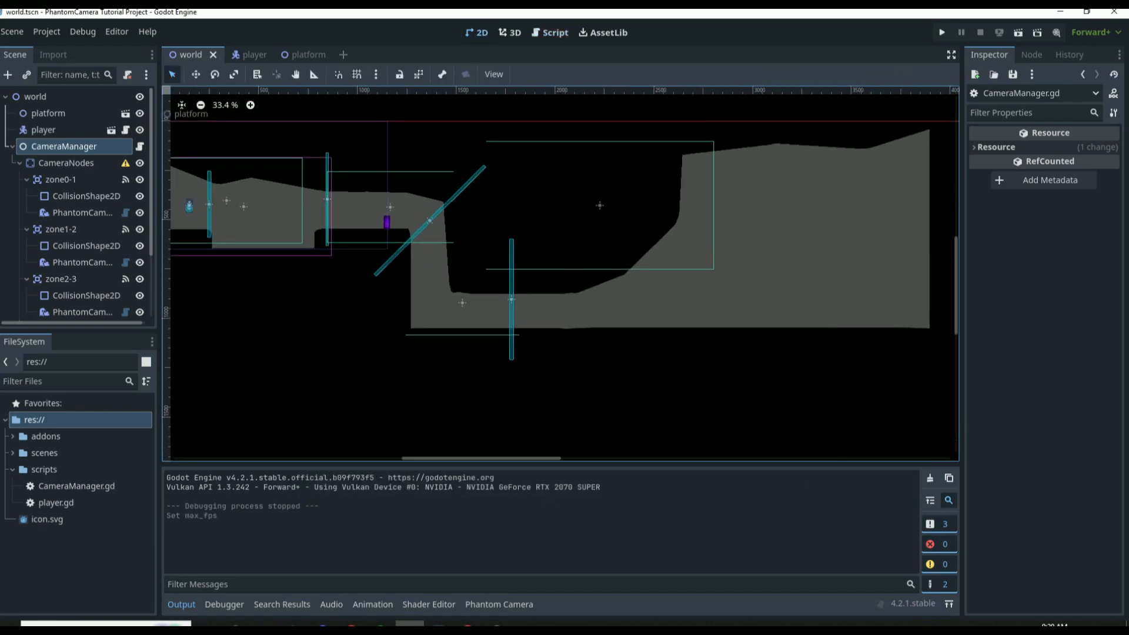
scroll(58, 290, down, 5)
click(65, 304)
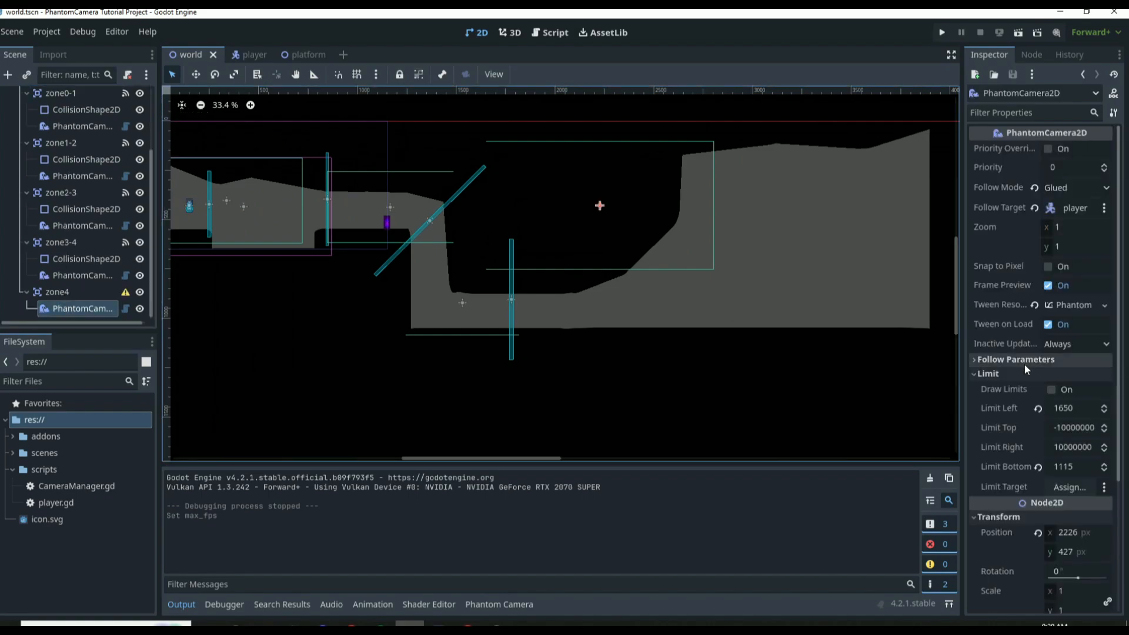
click(1025, 361)
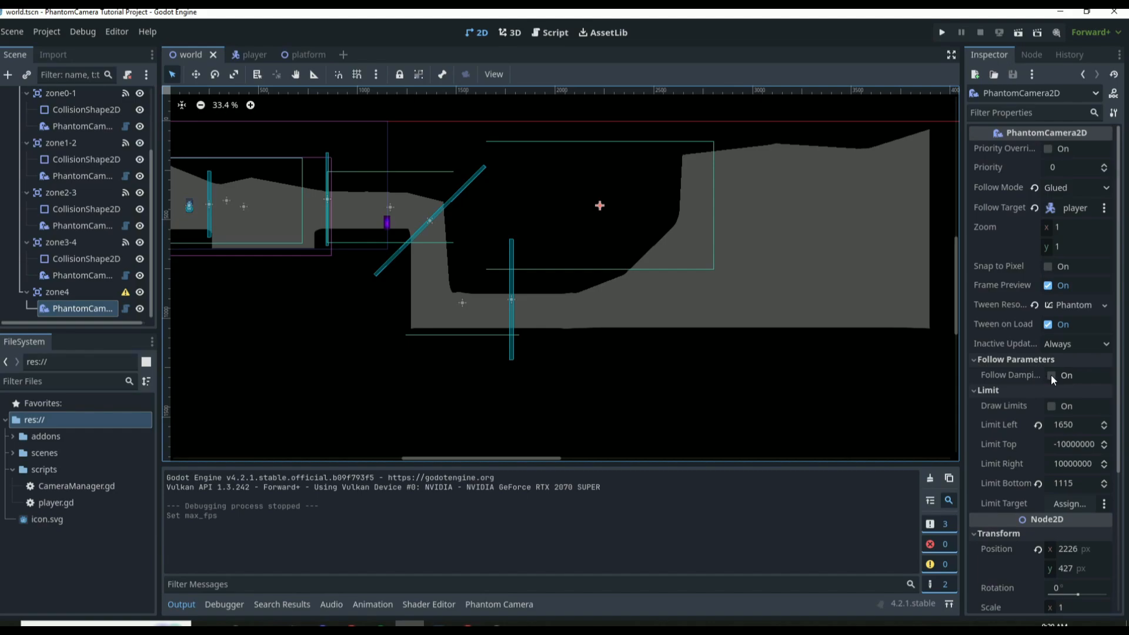
click(1050, 376)
Step: Set the follow damping value of zone4's PhantomCamera2D to 0.2 for both x and y, and save the scene
click(1066, 394)
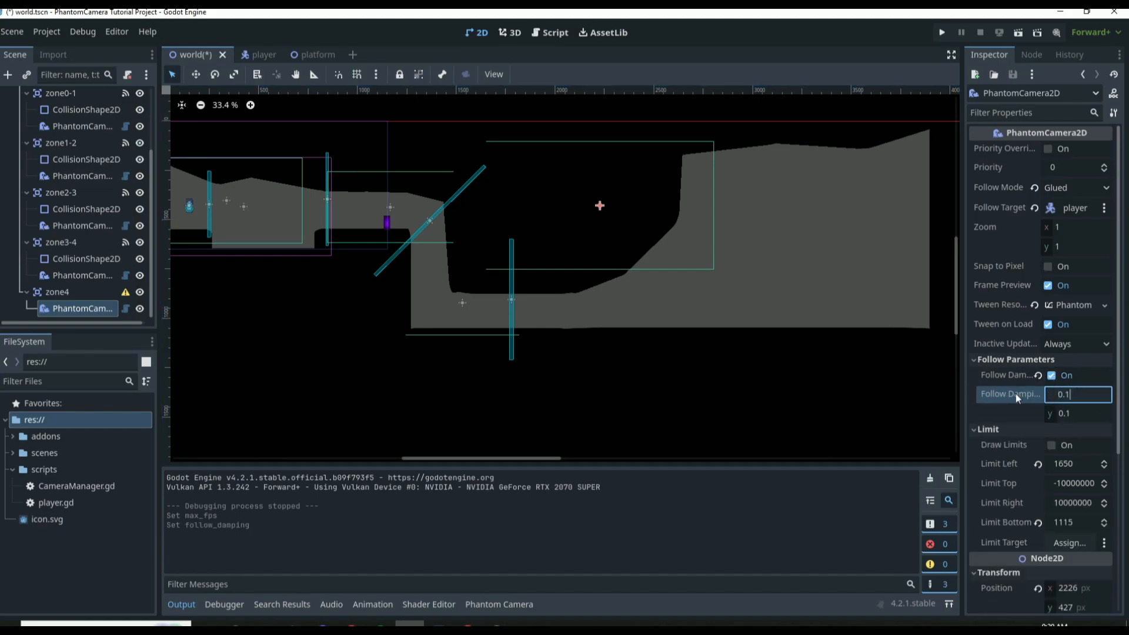
key(BackSpace)
text(2)
click(1104, 414)
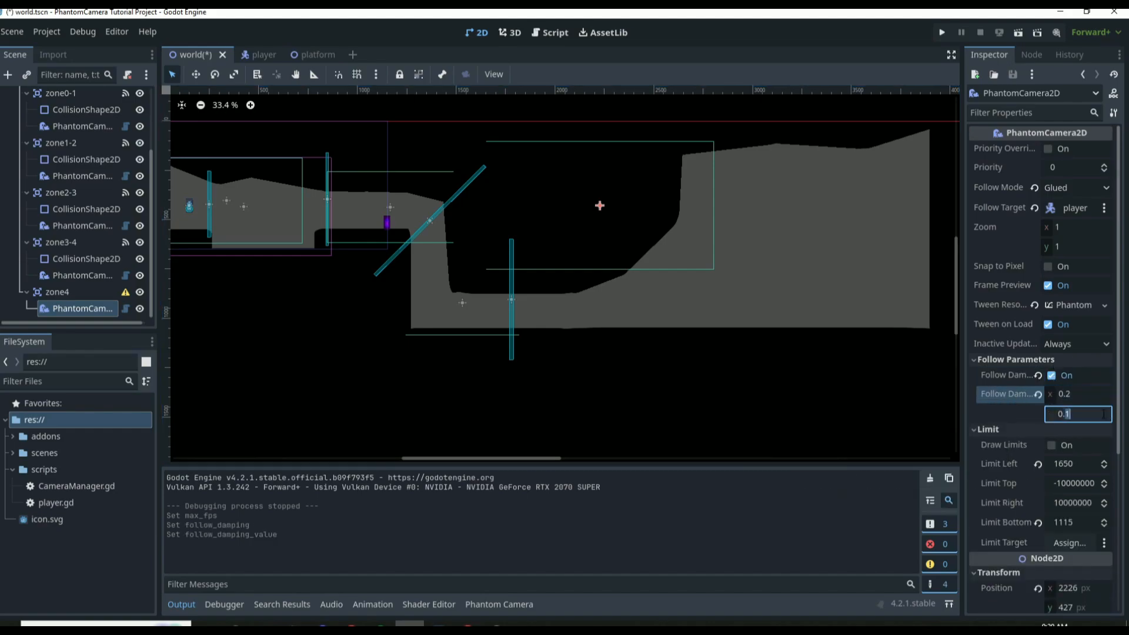
key(BackSpace)
text(2)
key(Return)
key(ctrl+s)
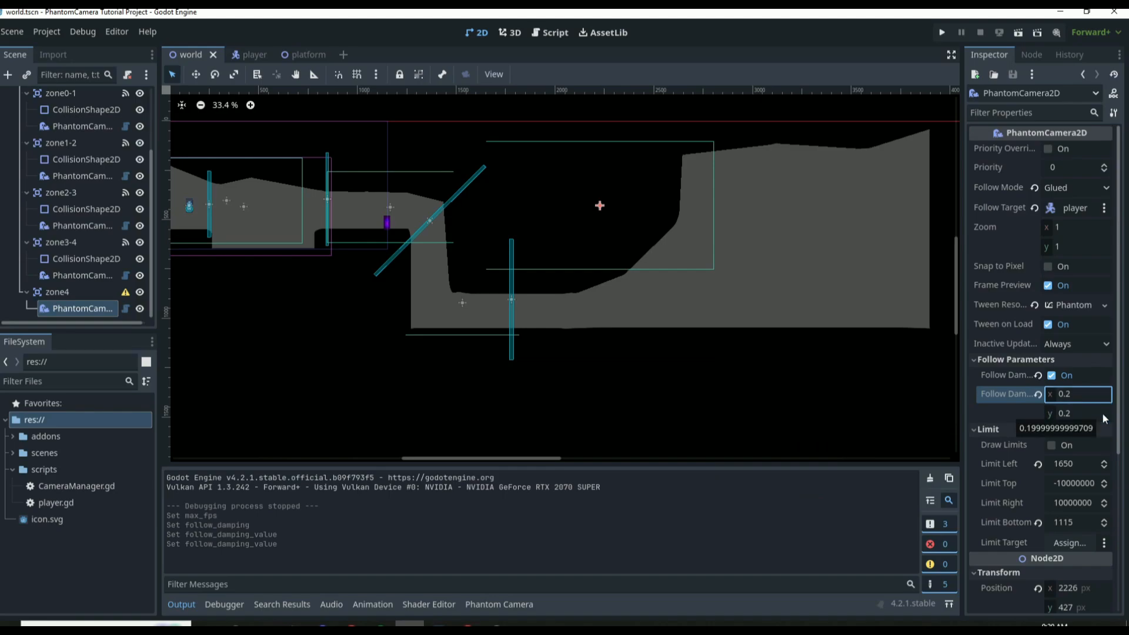
Step: Test-run the project and walk the player through all the zones into zone 4
key(F5)
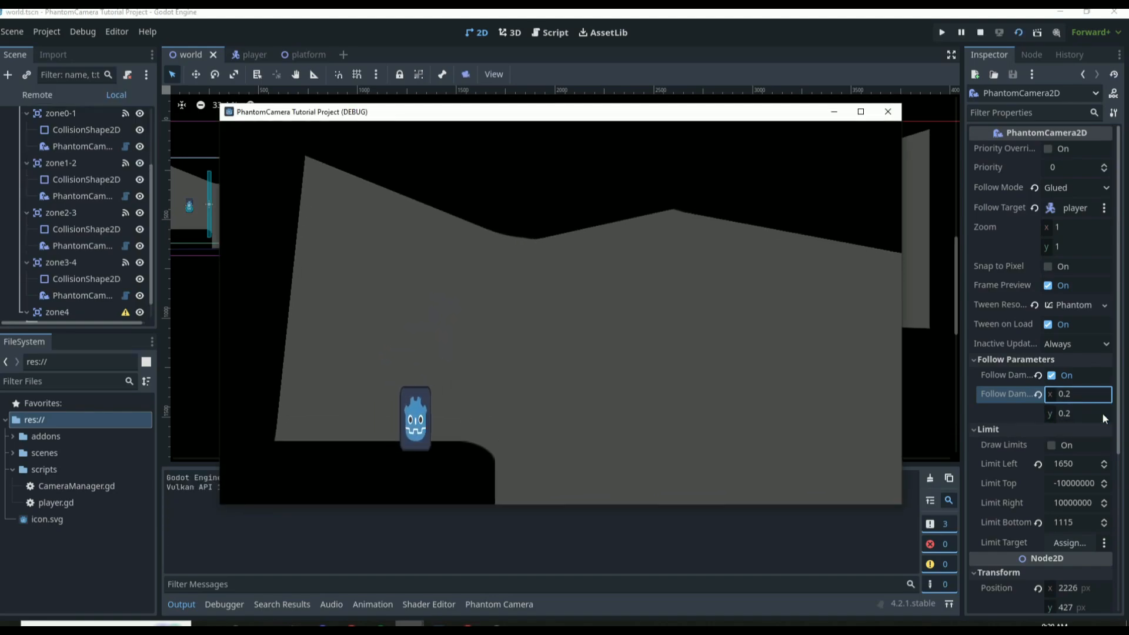
key(Right)
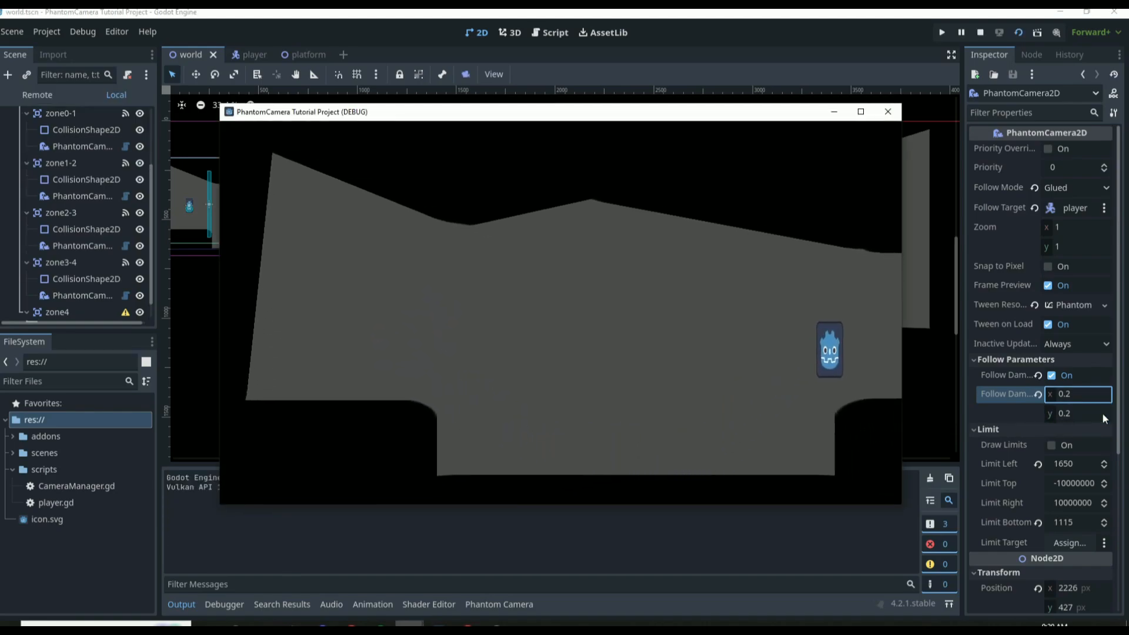
key(Right)
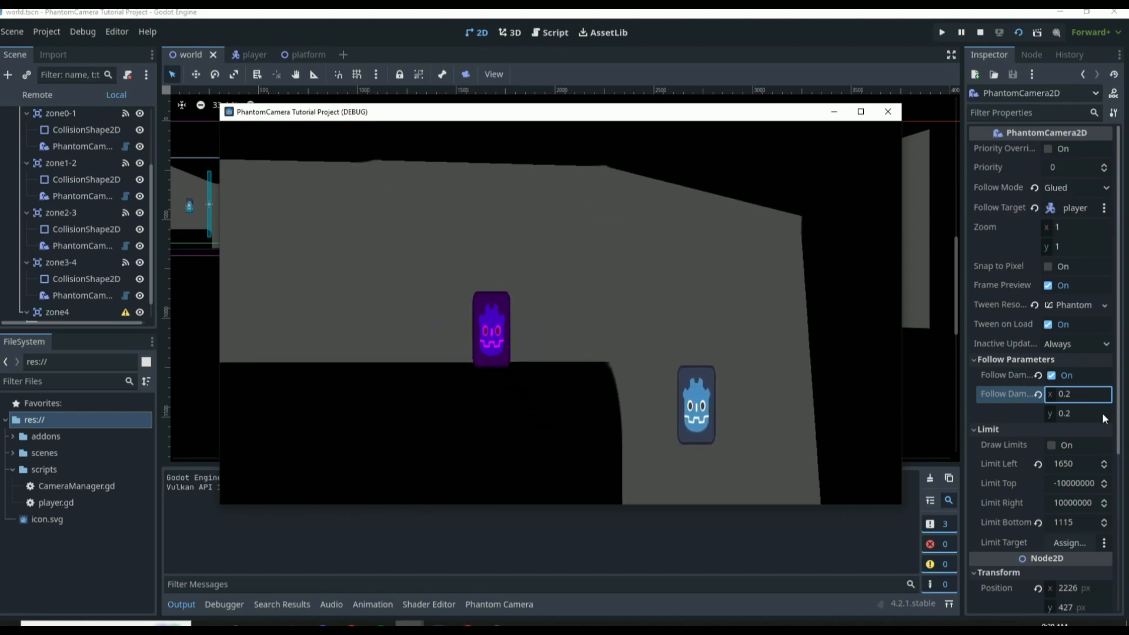
key(Right)
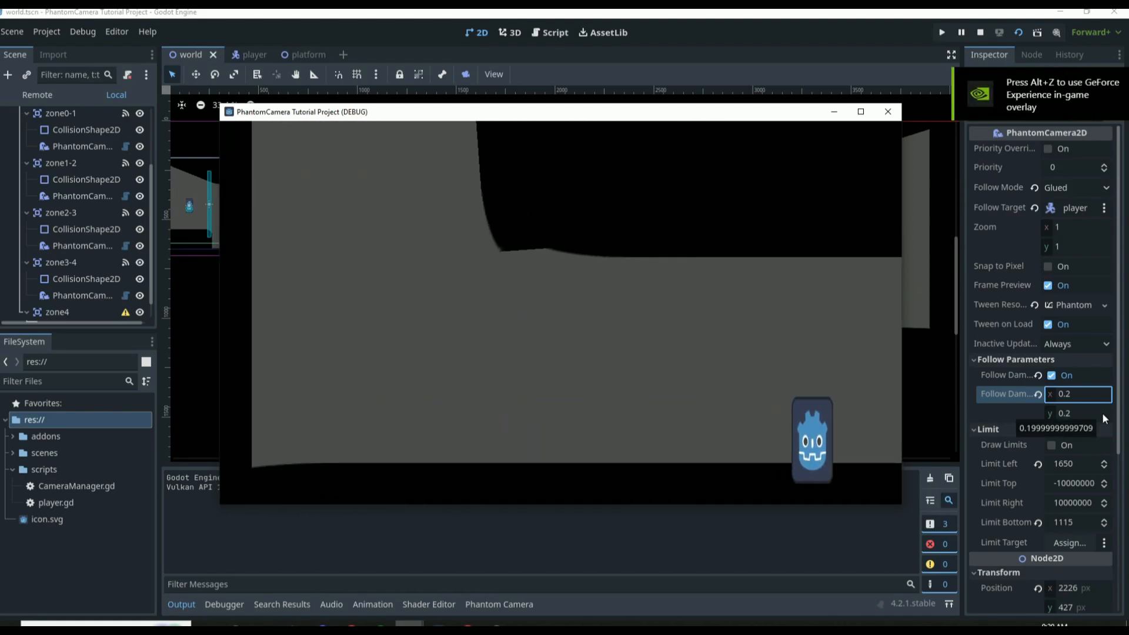
key(Right)
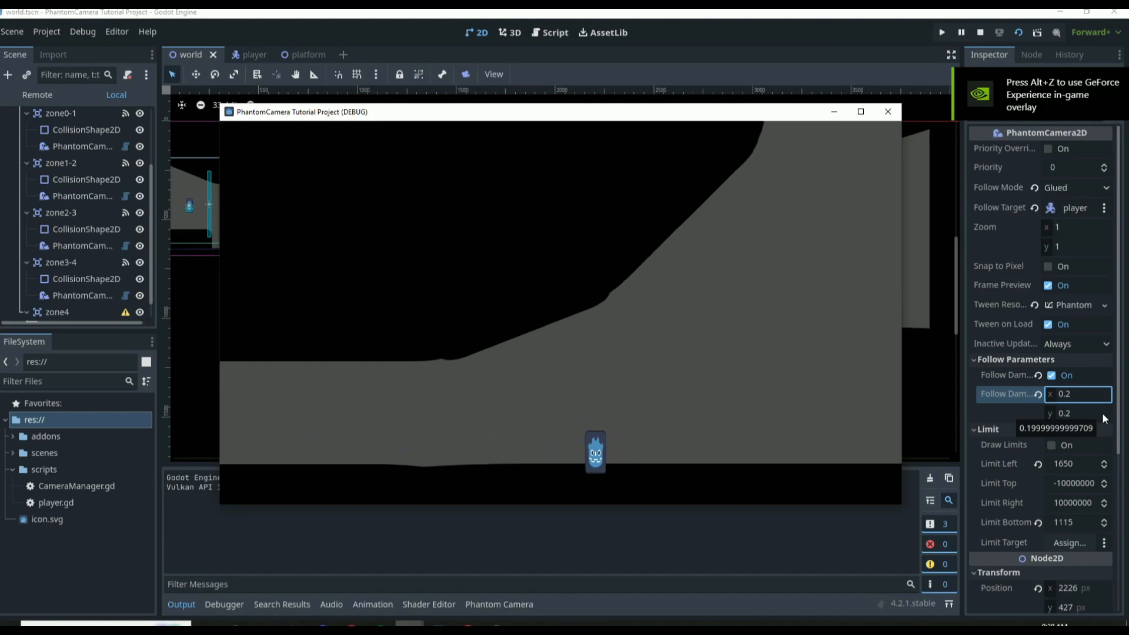
key(Right)
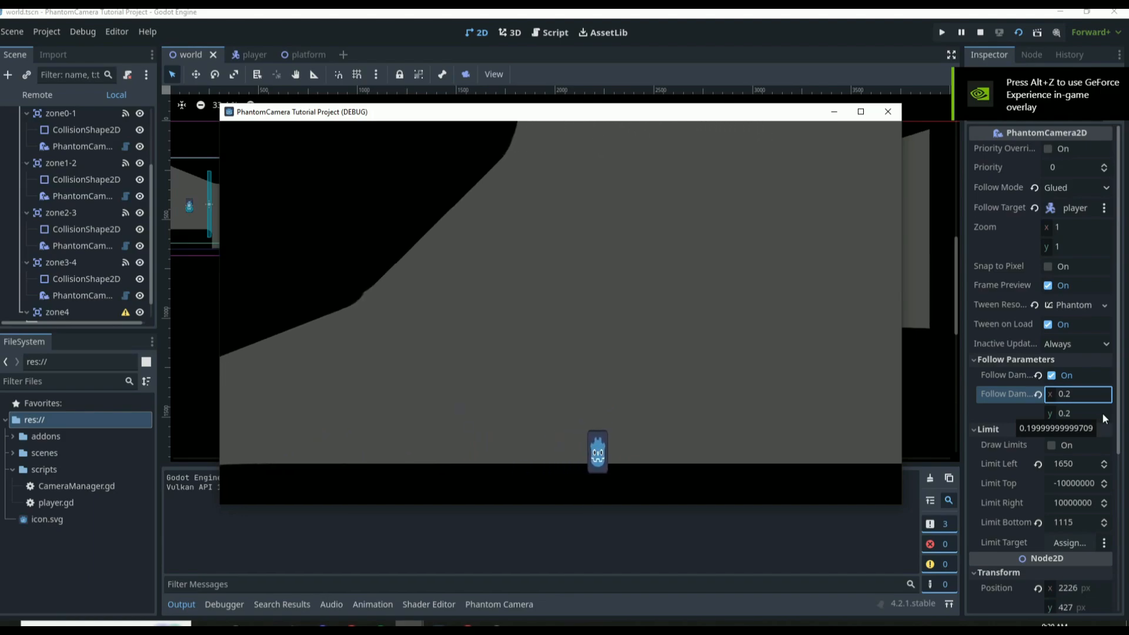
key(Right)
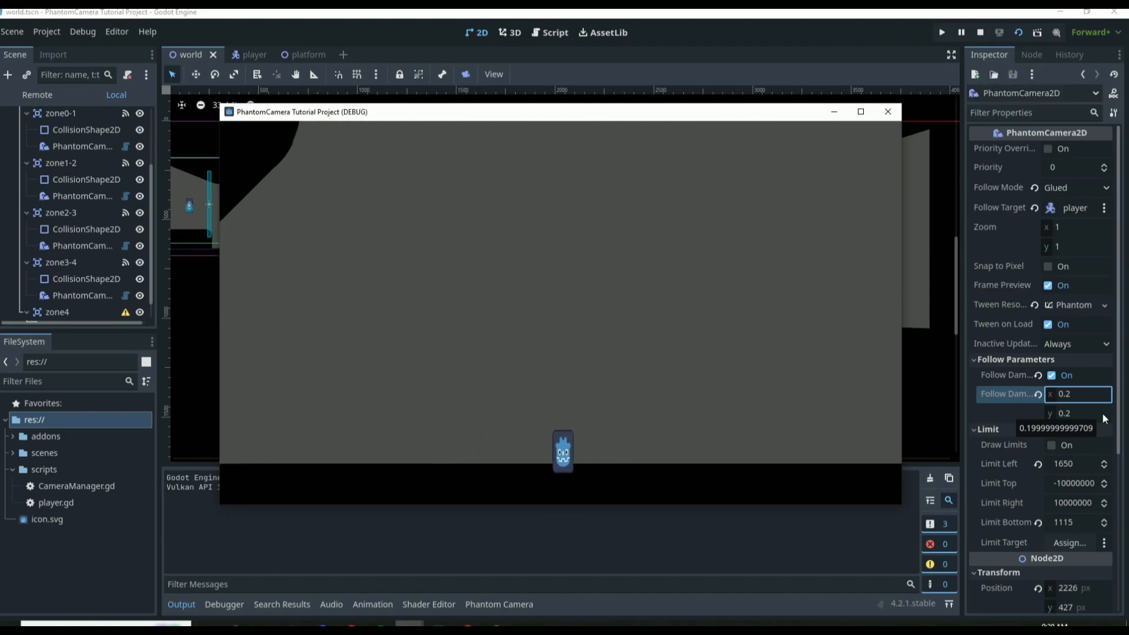
Step: Move the player back and forth and jump in zone 4 to check the camera's follow damping, and close the game
key(Left)
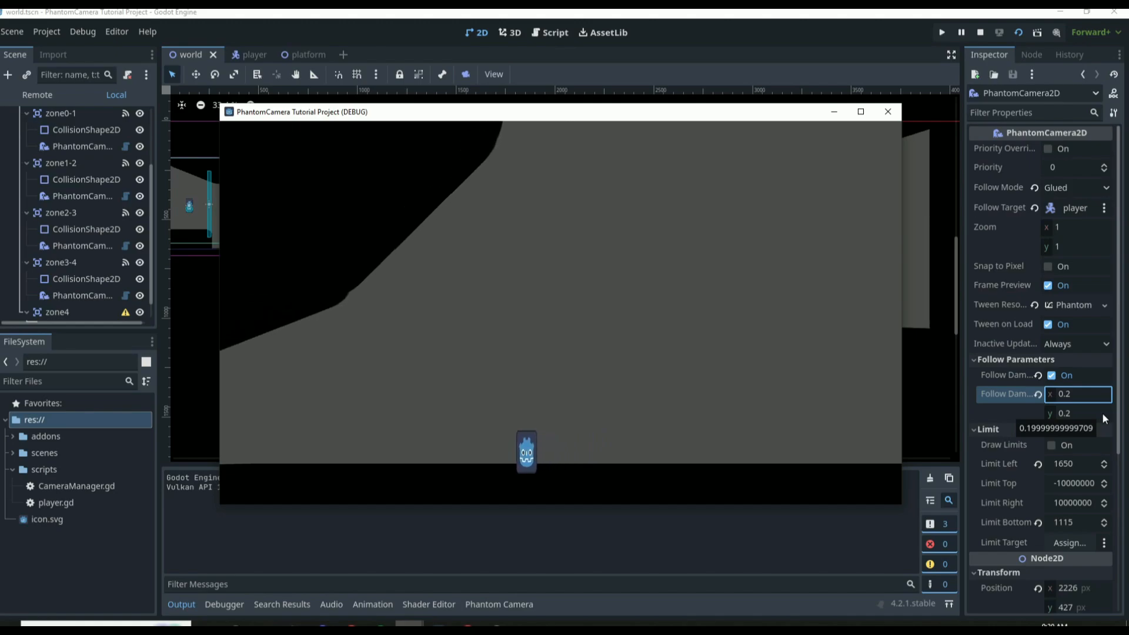
key(Left)
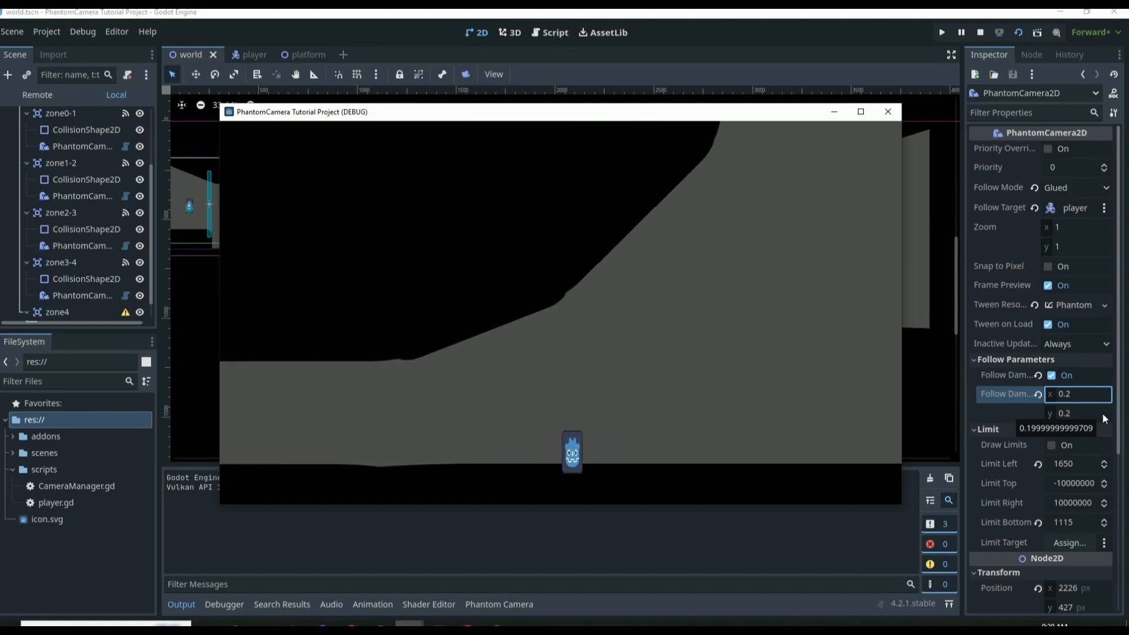
key(Right)
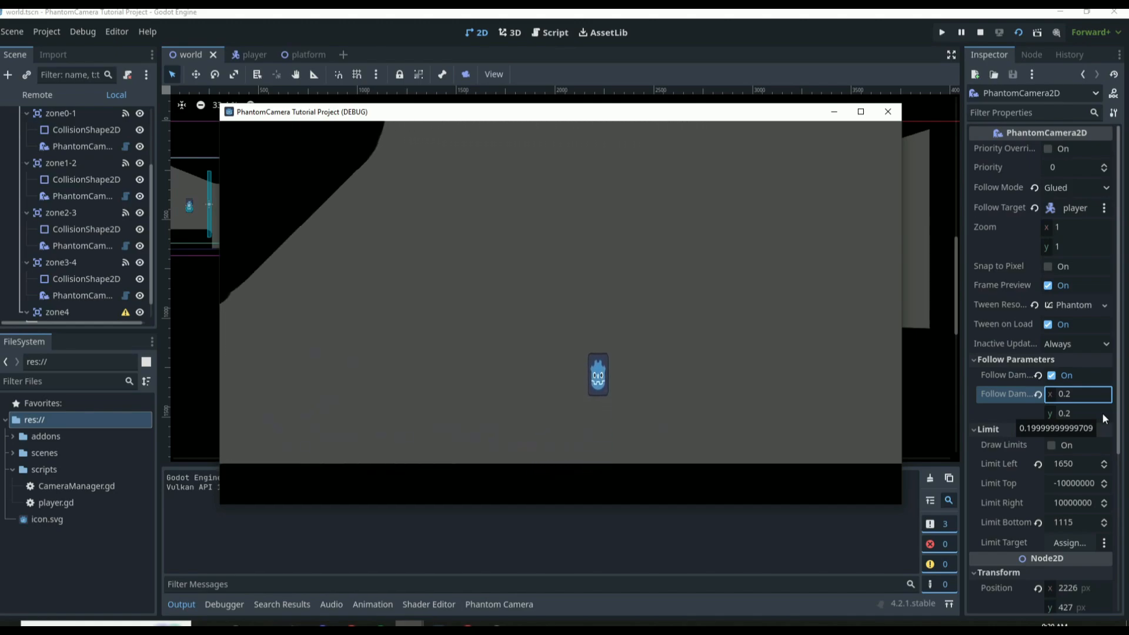
key(Left)
key(space)
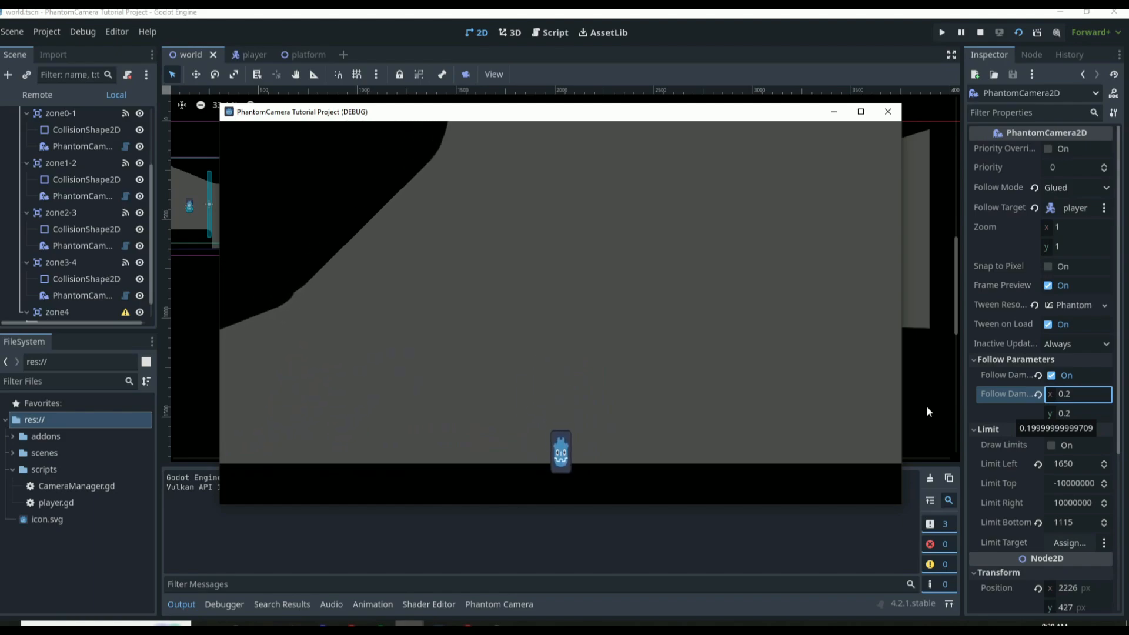
click(890, 114)
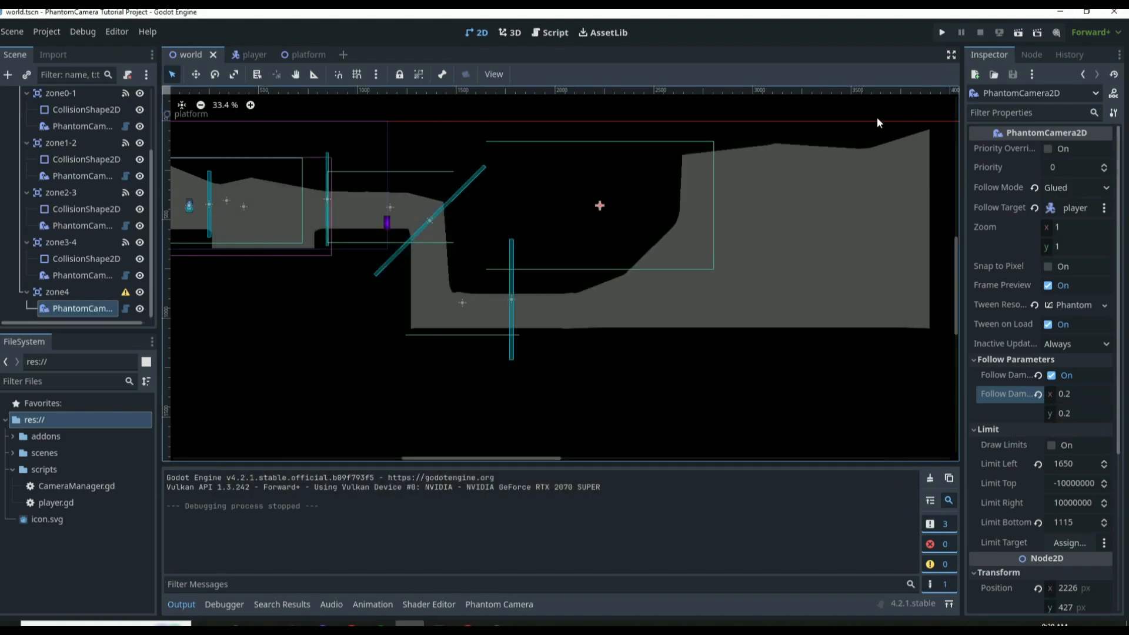
Step: Test-run the project again, moving the player down into the lower corridor before zone 4, and close the game
scroll(1047, 205, down, 5)
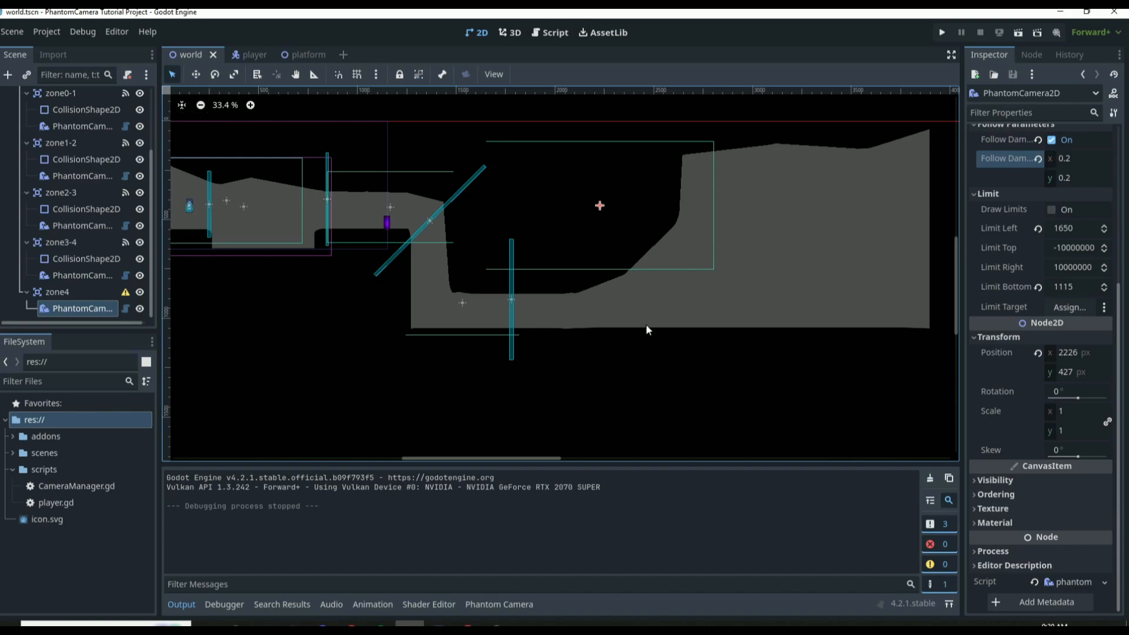
scroll(647, 329, down, 2)
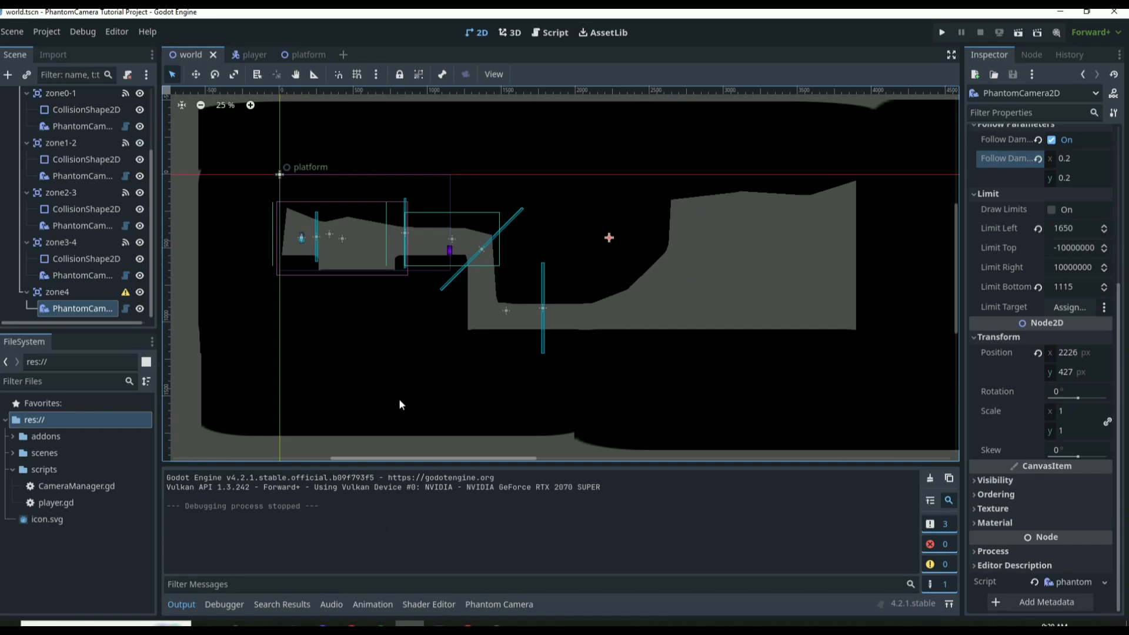
scroll(411, 385, up, 4)
key(F6)
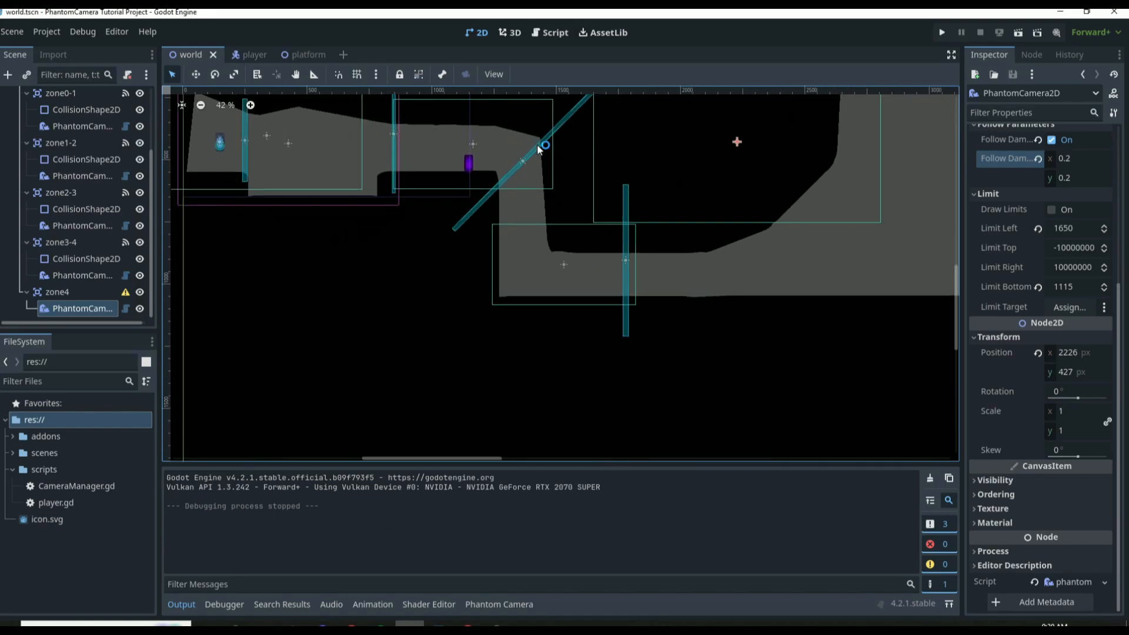
key(Right)
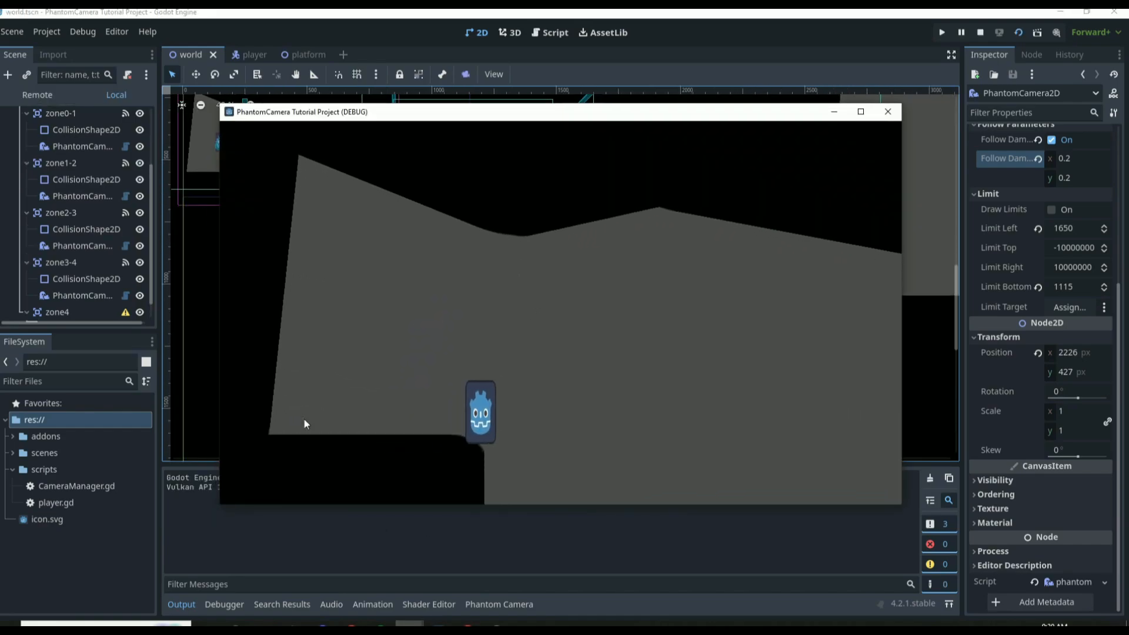
key(Right)
key(space)
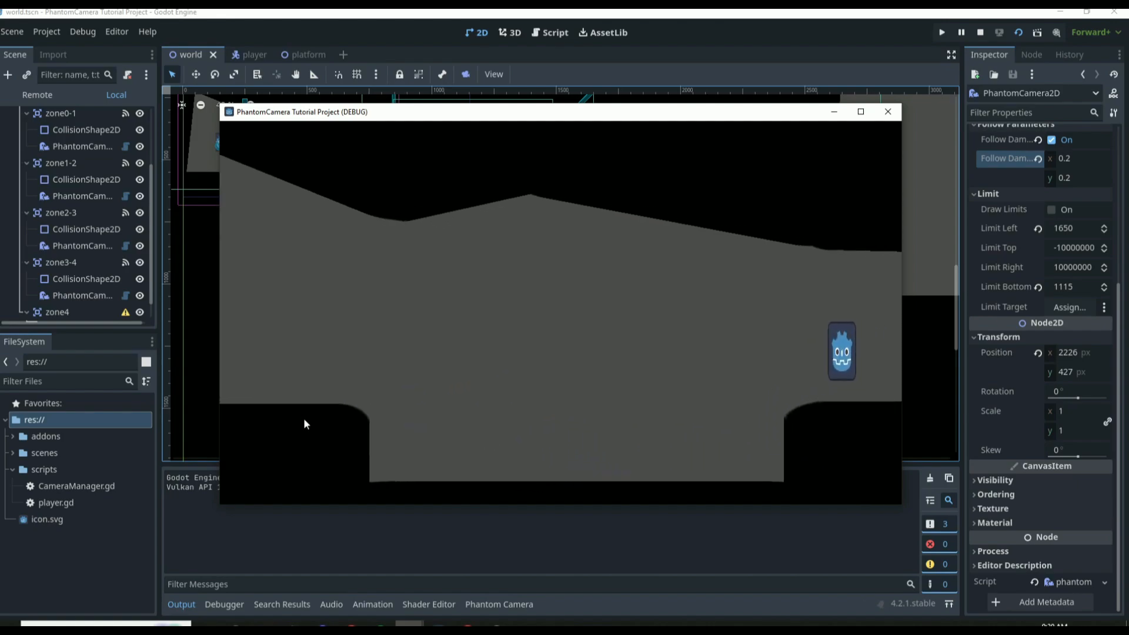
key(Right)
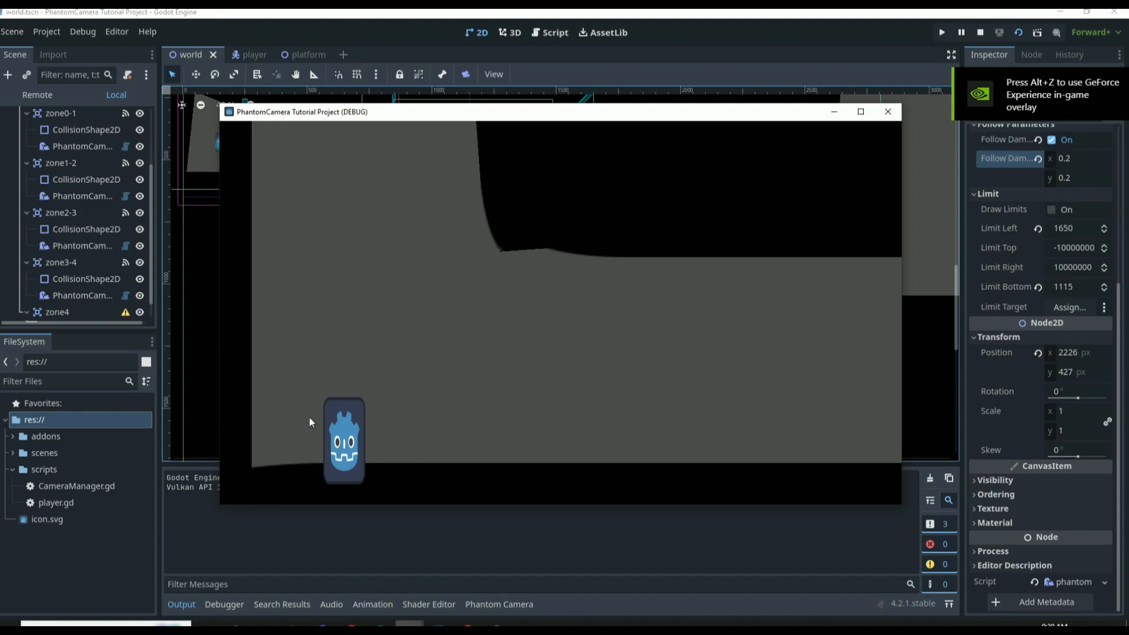
click(888, 113)
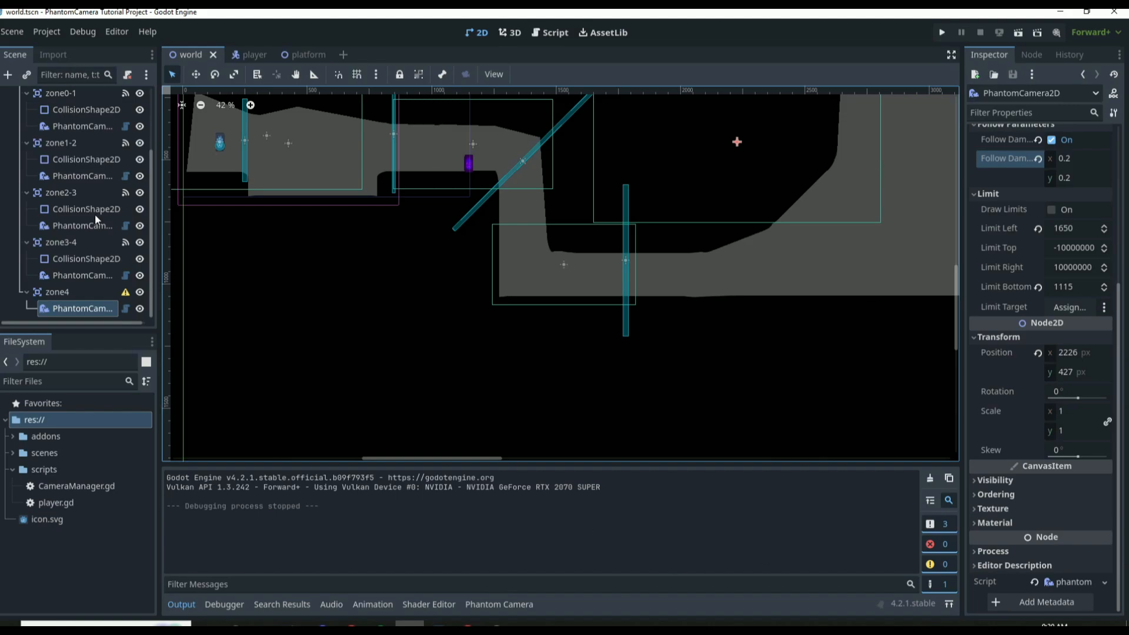
Step: Open the CameraManager script and insert blank lines between the update_camera function and the zone body_entered handlers
scroll(96, 219, up, 3)
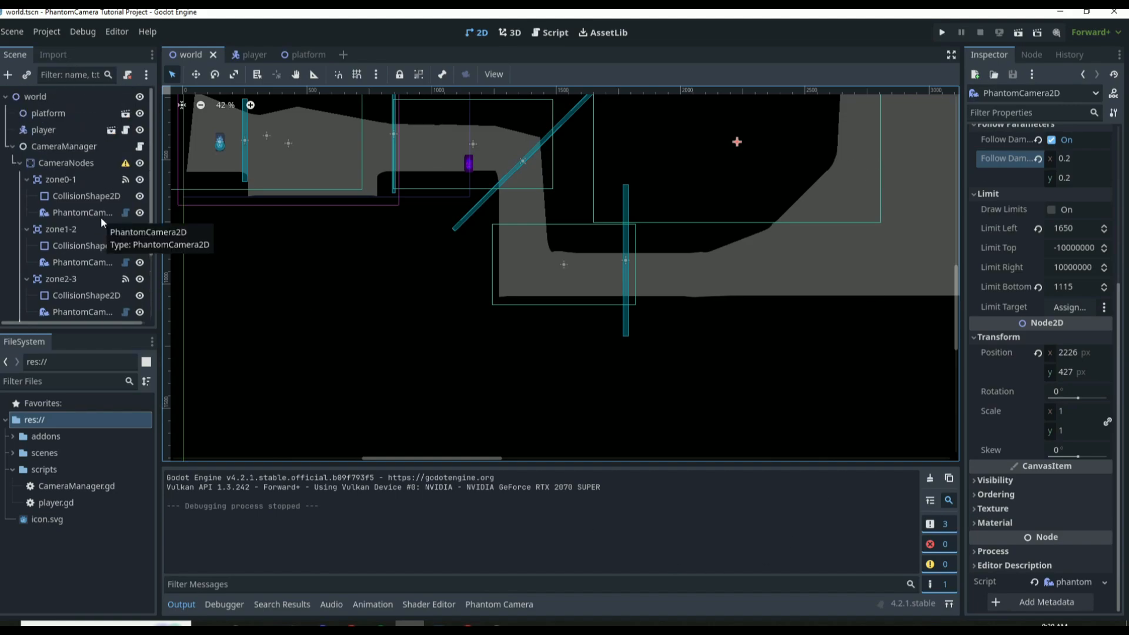
click(140, 147)
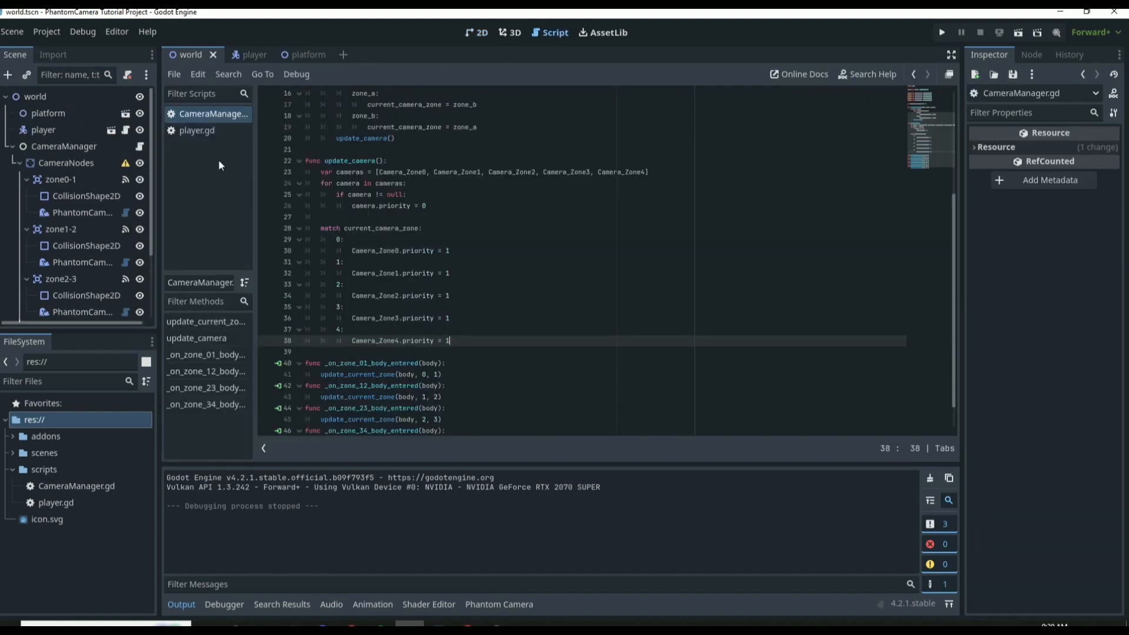
scroll(491, 257, down, 1)
click(512, 420)
click(520, 320)
key(Return)
key(Return)
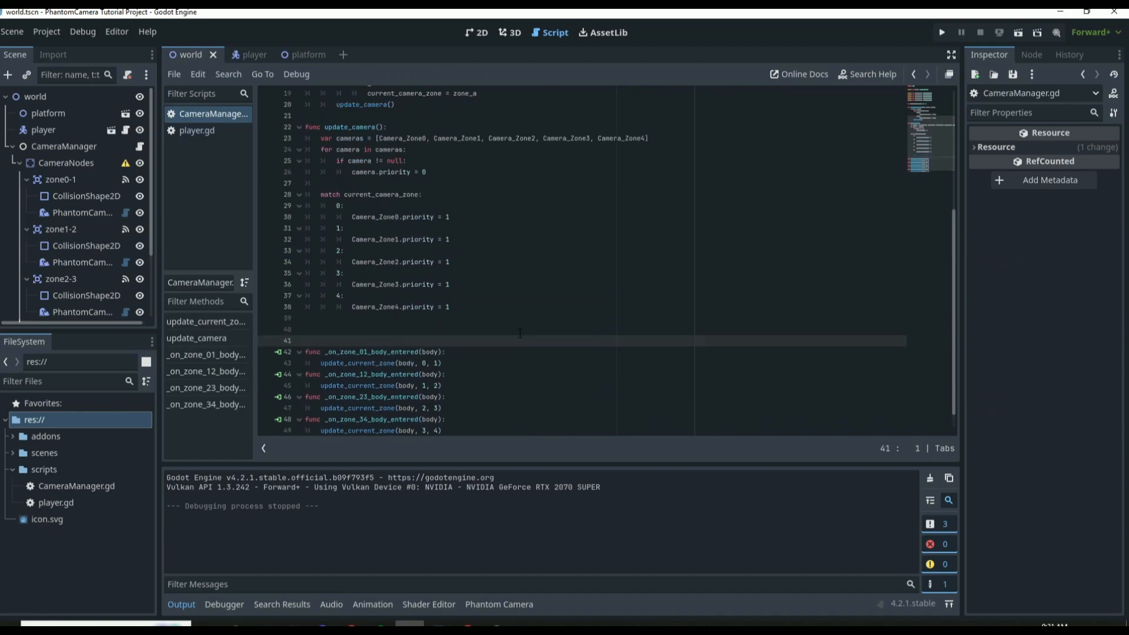
Step: Declare the function screen_shake_effect(shake_power, duraation, camera) below update_camera, with pass as its placeholder body
click(520, 333)
text(func )
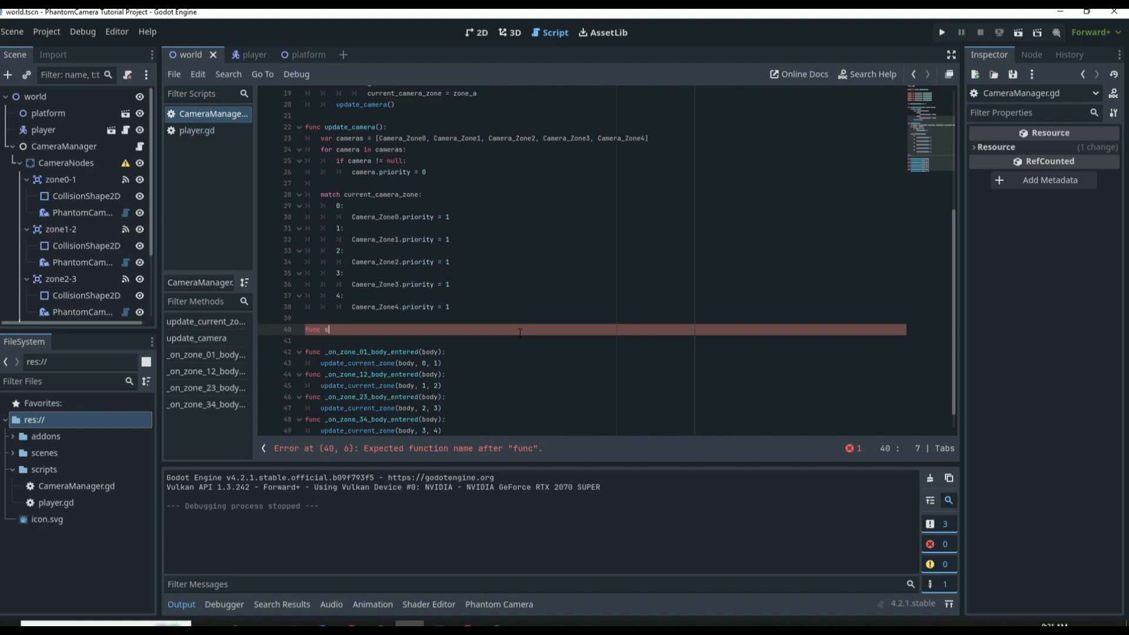
text(screen_shake_effect()
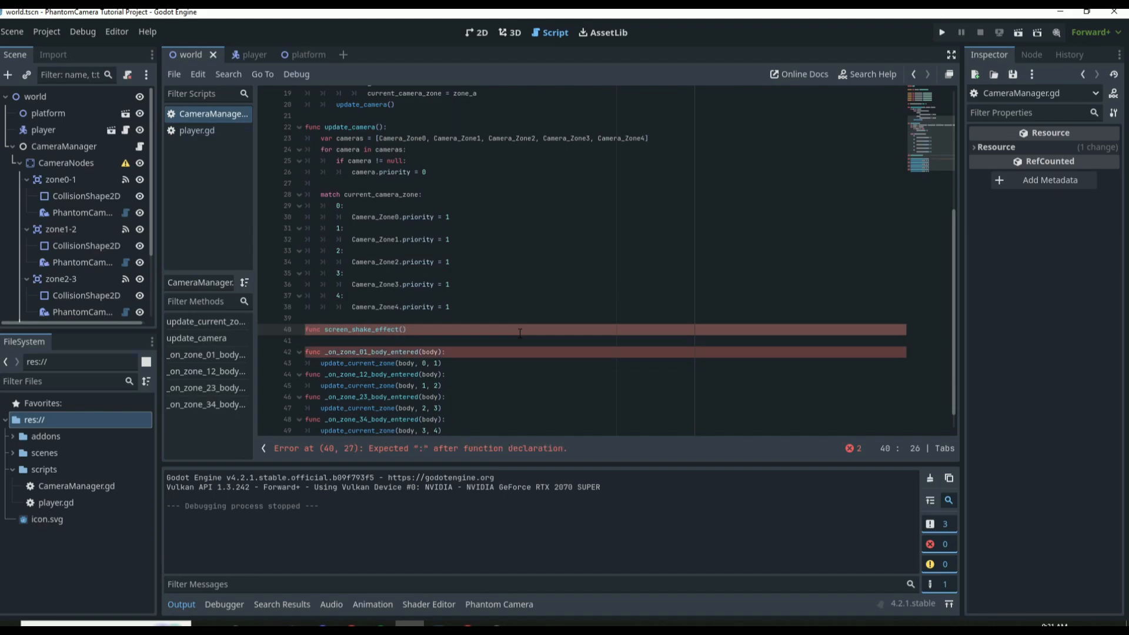
text(shak)
text(e_power, duraation, camera):)
key(Return)
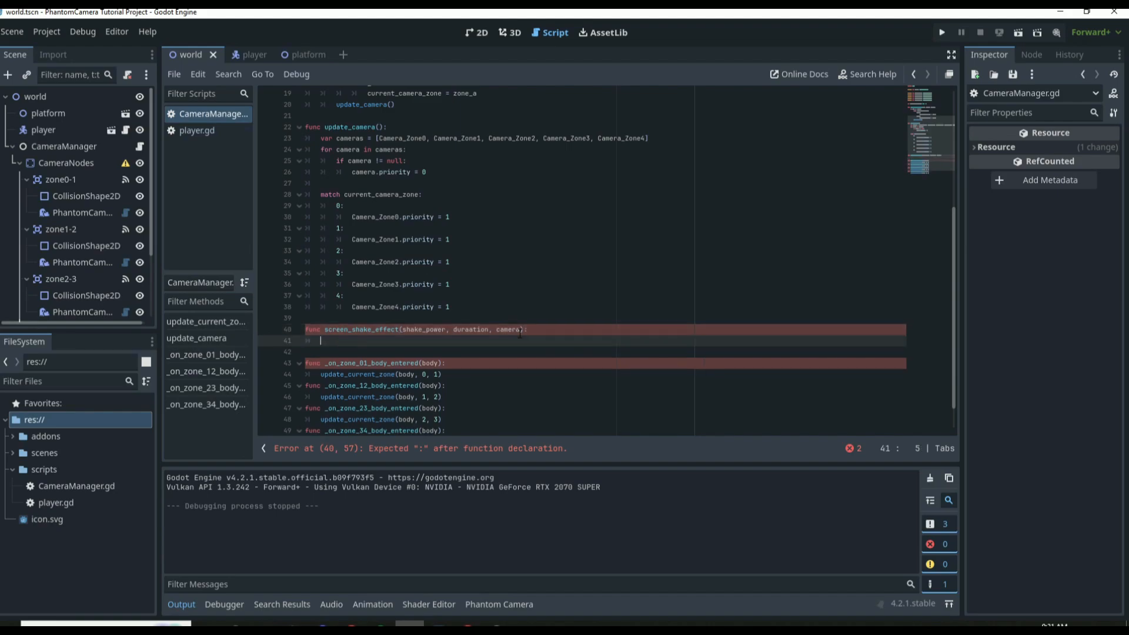
text(pass)
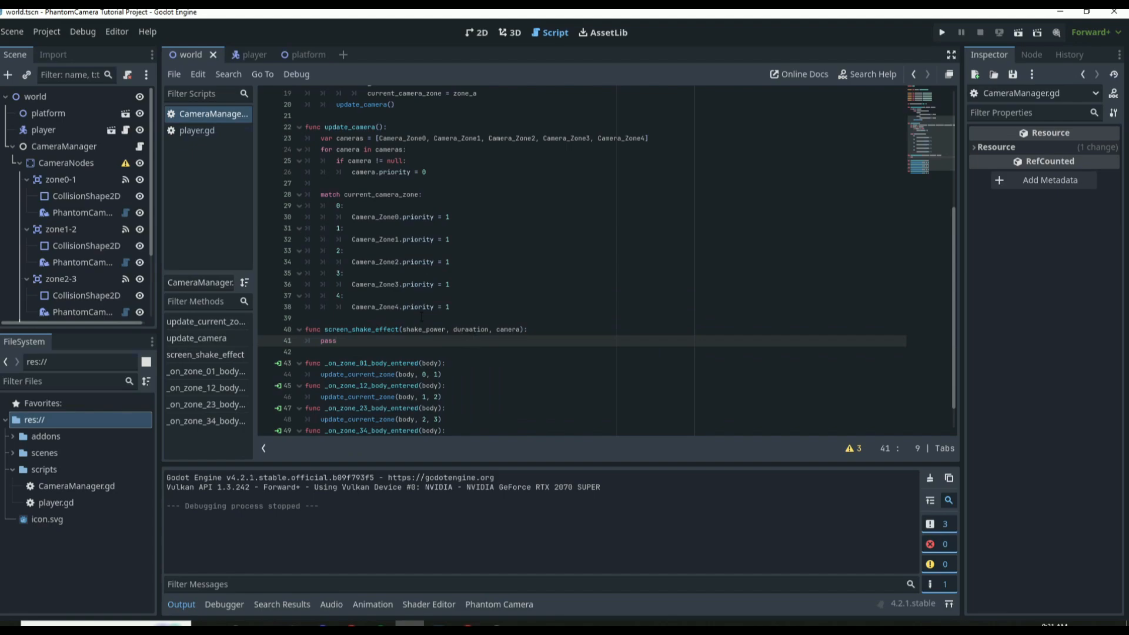
Step: Correct the parameter spelling to duration in screen_shake_effect and replace pass with var shake_effect = Vector2(randf_range(-1,1))
click(469, 330)
key(BackSpace)
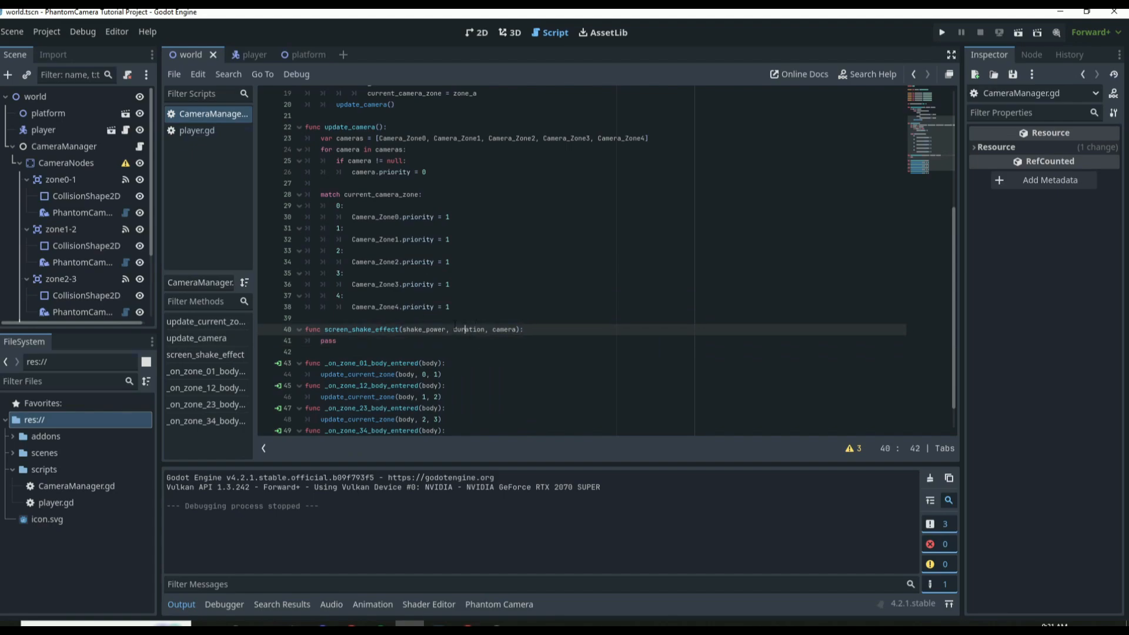
double_click(324, 341)
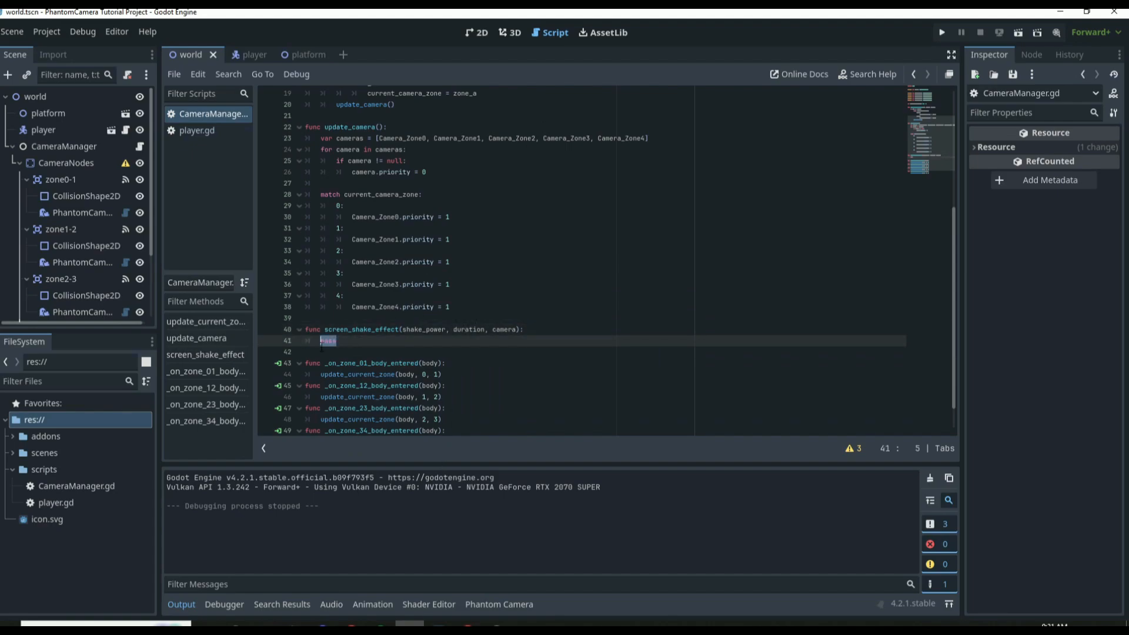
text(var shaeke_effect = Vector2)
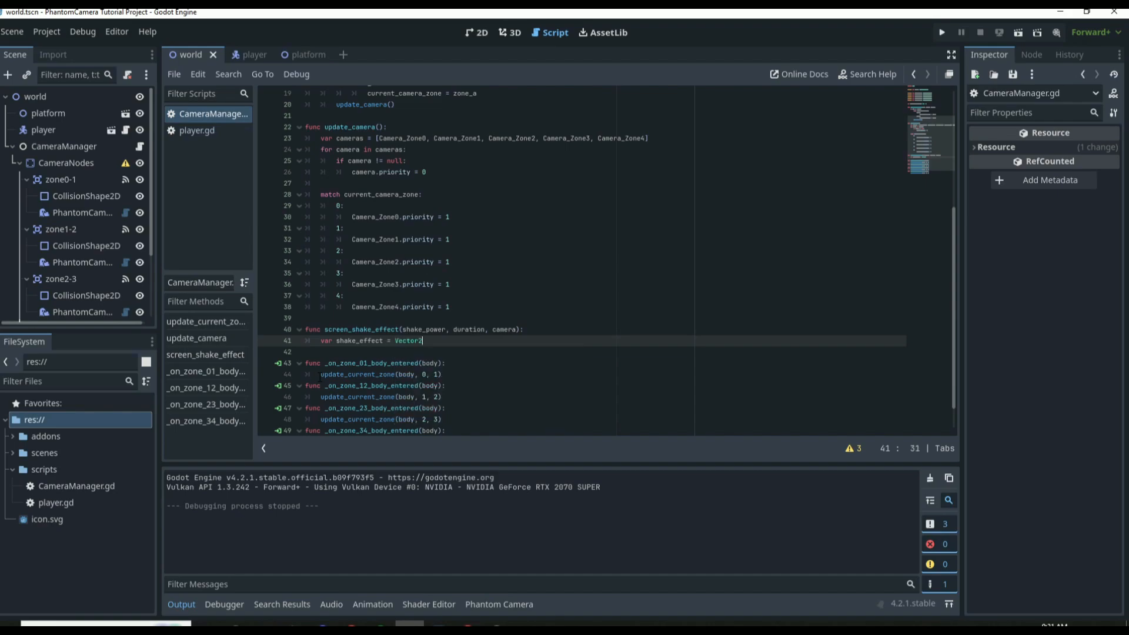
text(()
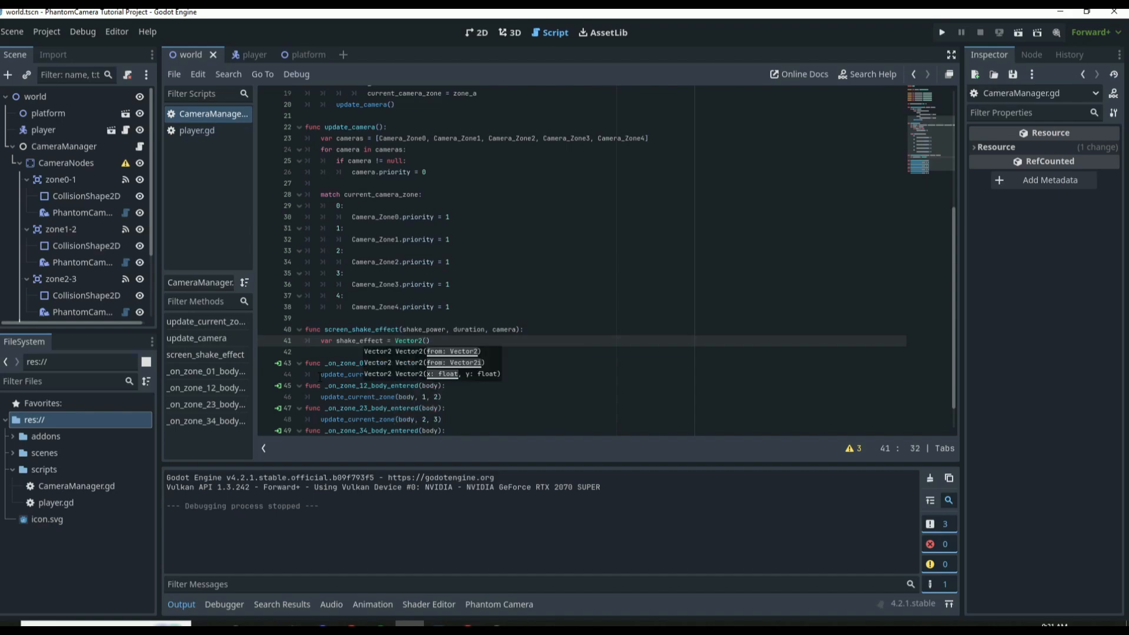
text(randf)
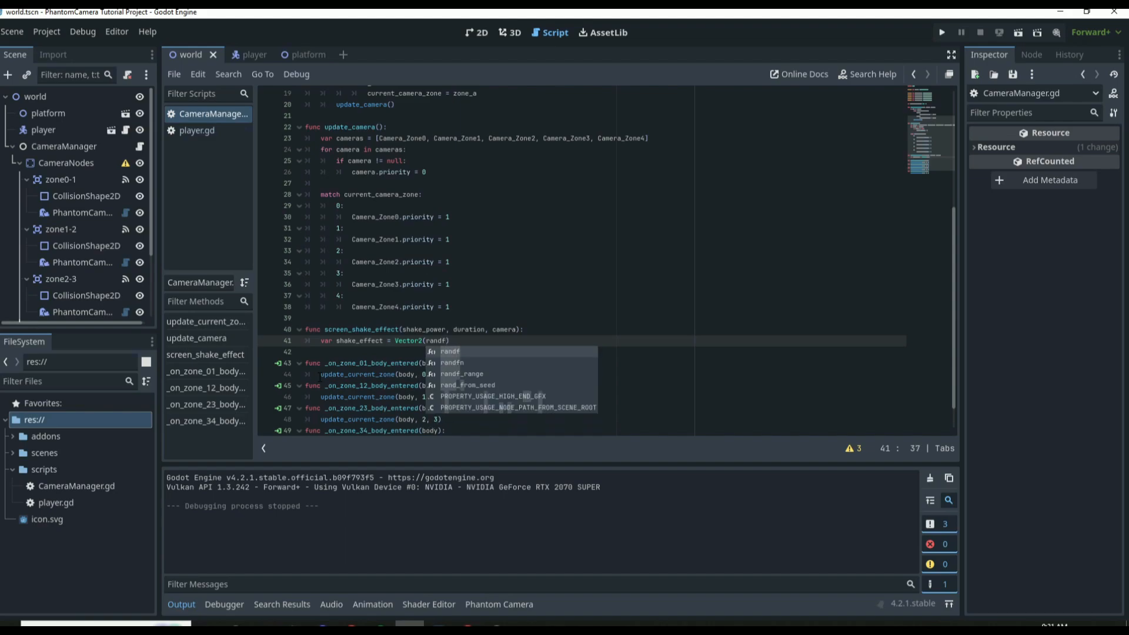
text(_ra)
key(Return)
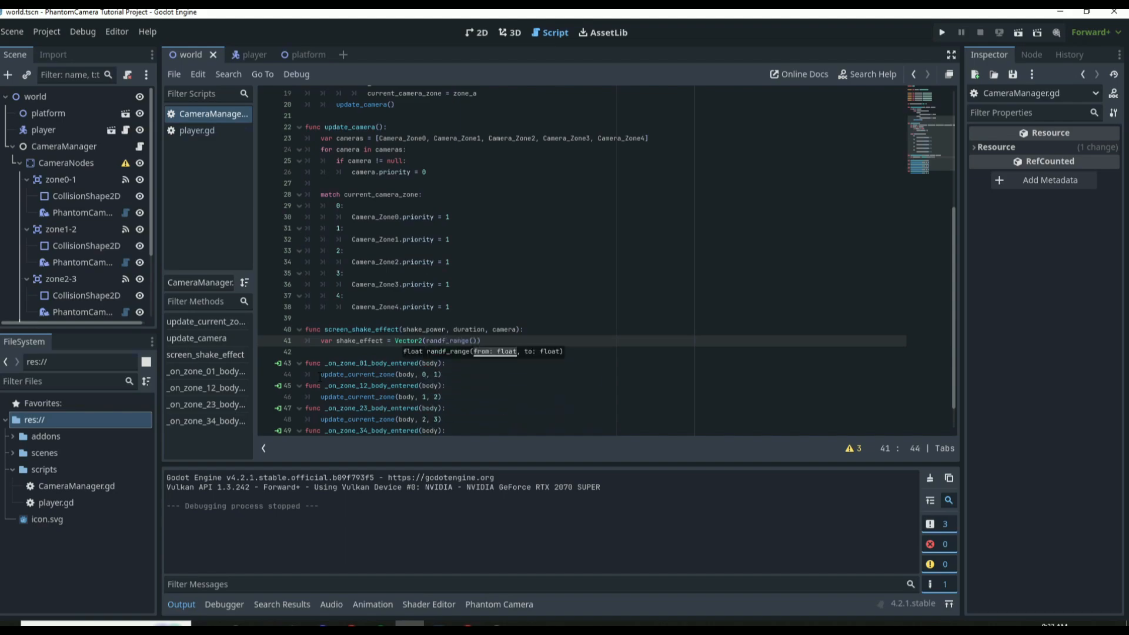
text(-1,1)
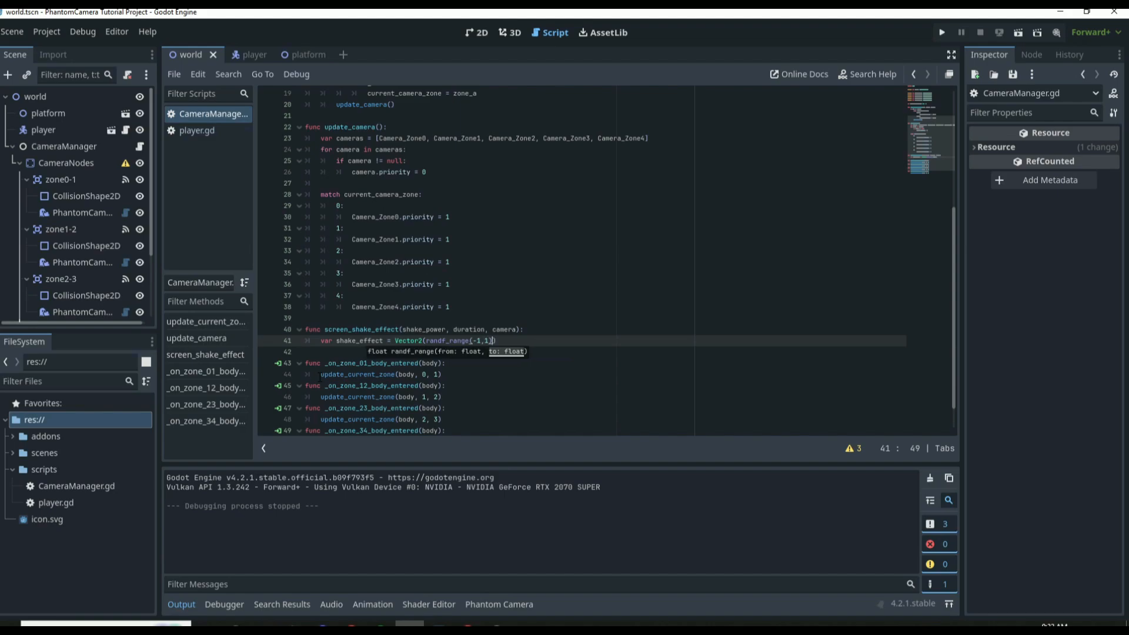
Step: Add randf_range(-1,1) as the second component of the shake_effect vector and multiply the vector by shake_power
text(, randf)
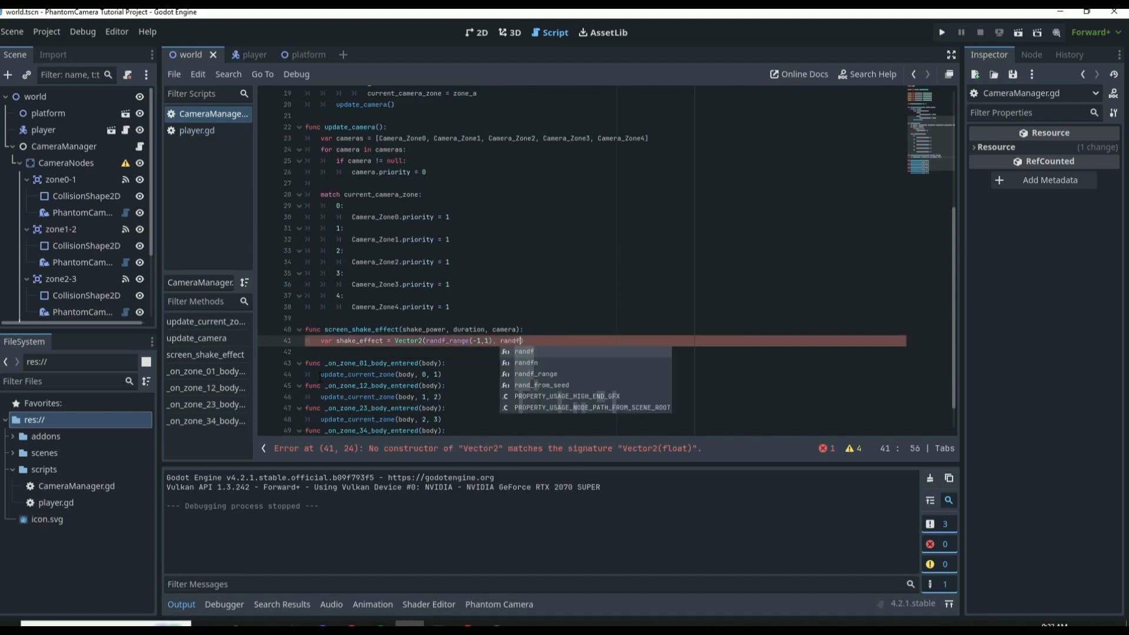
text(()
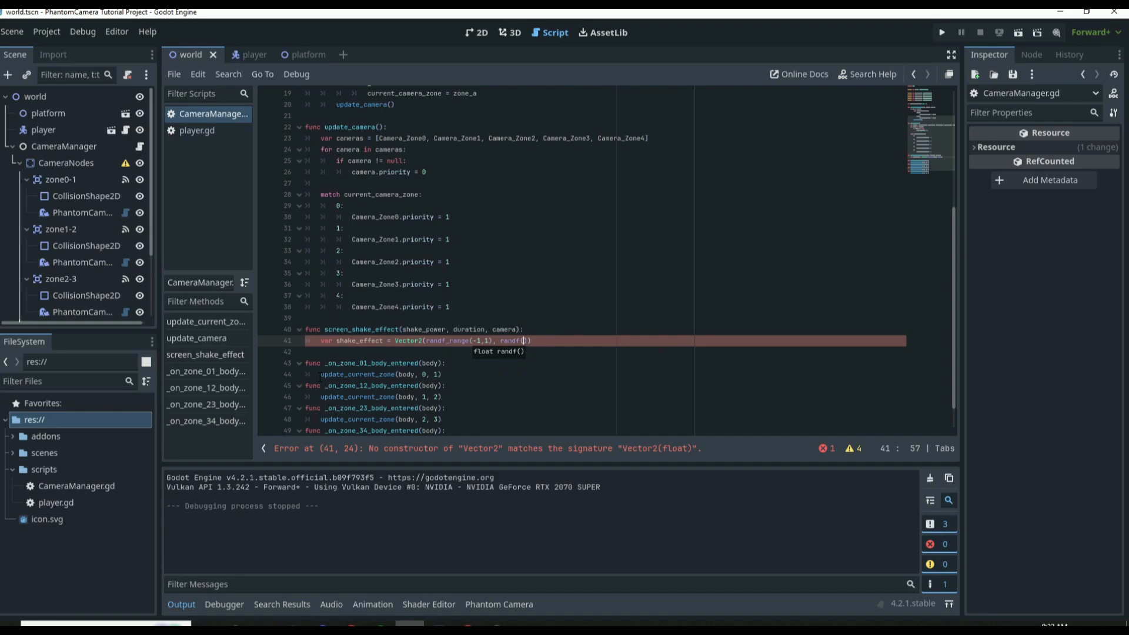
text(_range)
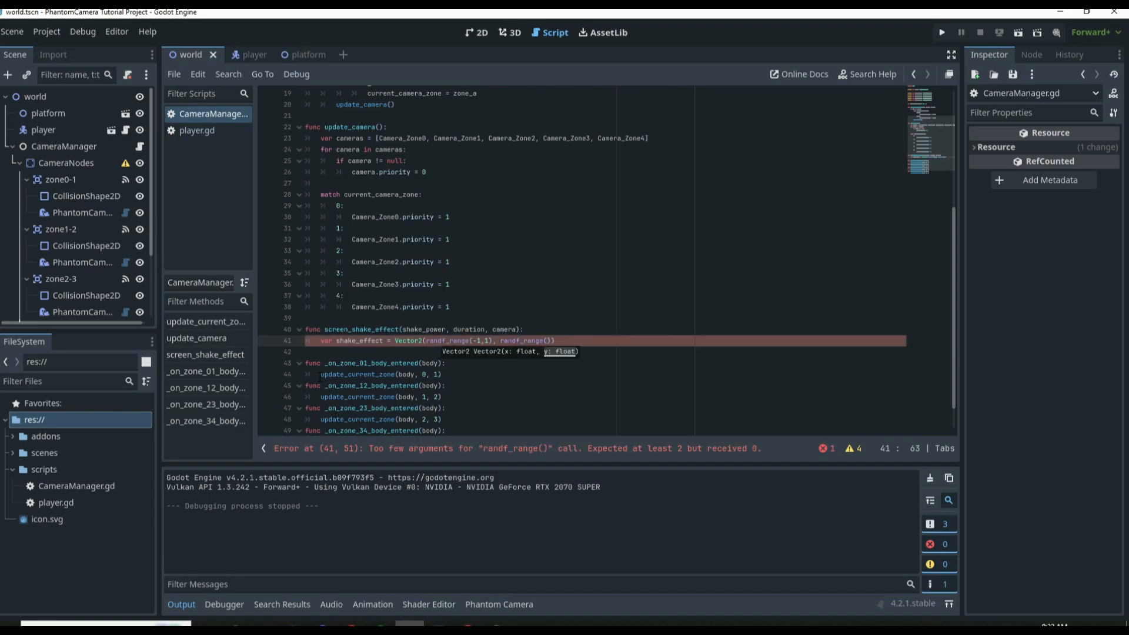
text(-1,1)
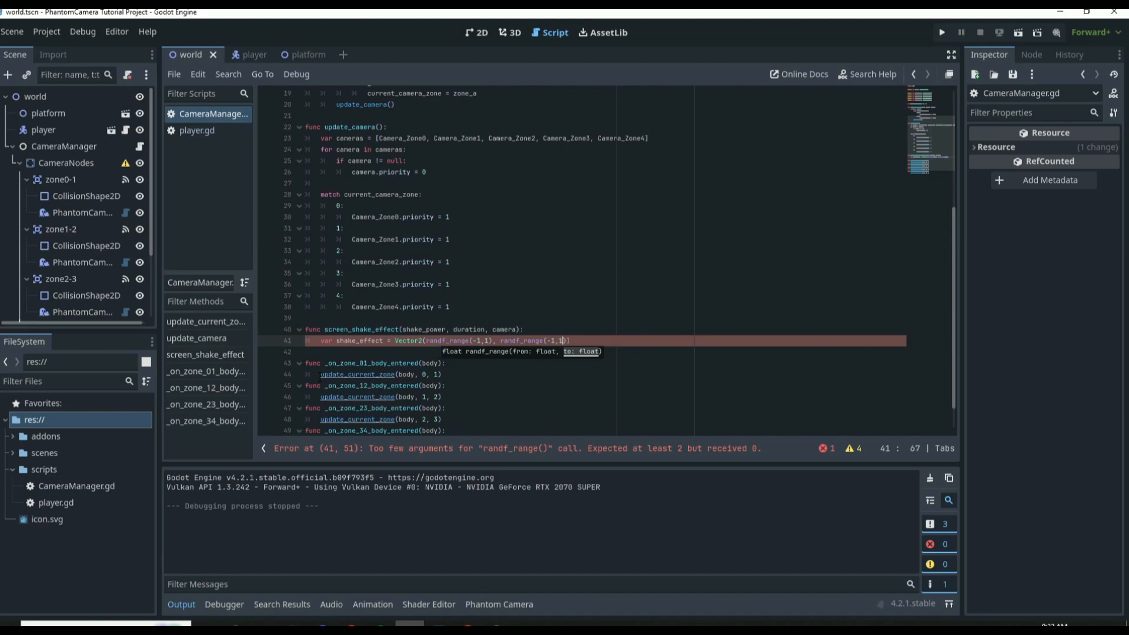
click(618, 344)
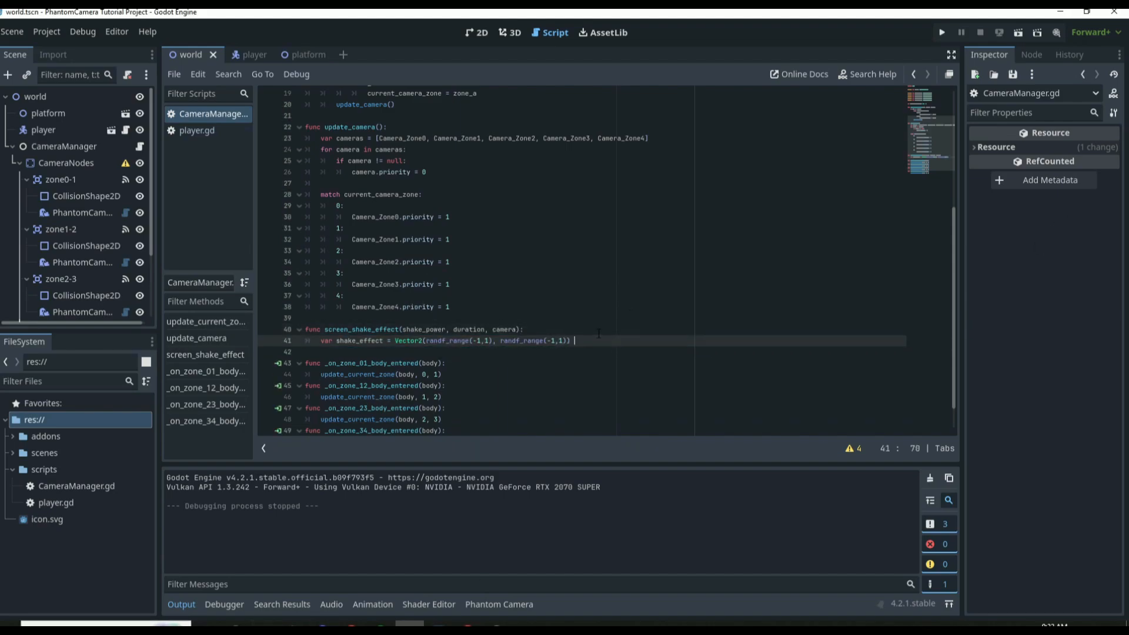
text(* shake)
key(Down)
key(Return)
key(Return)
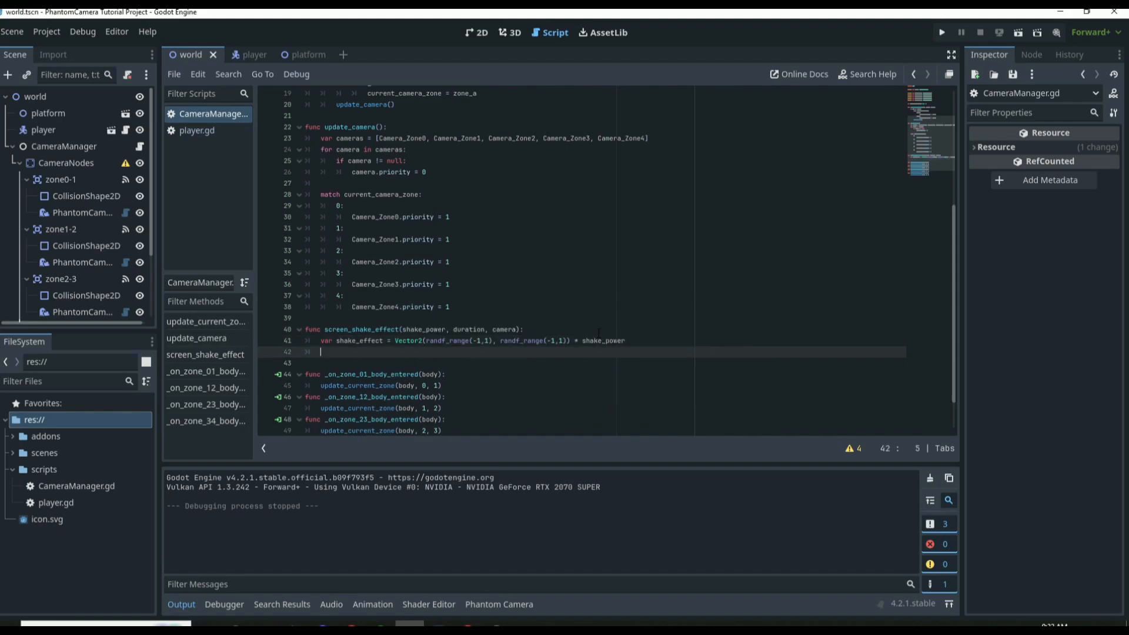
Step: Add the line camera.global_position += shake_effect below the shake_effect variable
text(camer)
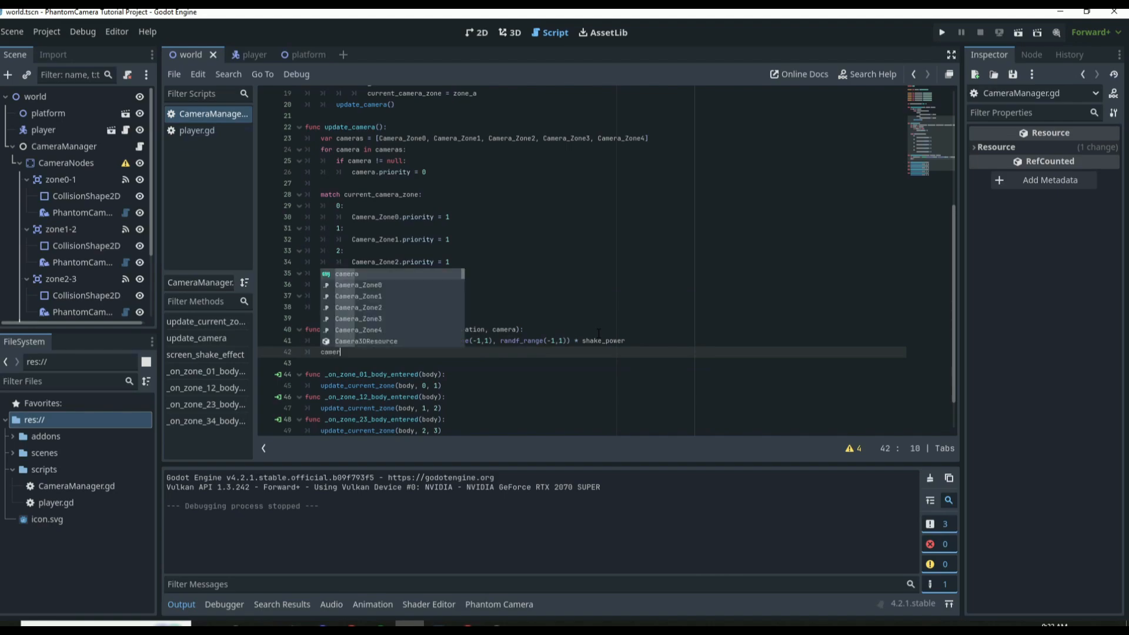
text(a.global)
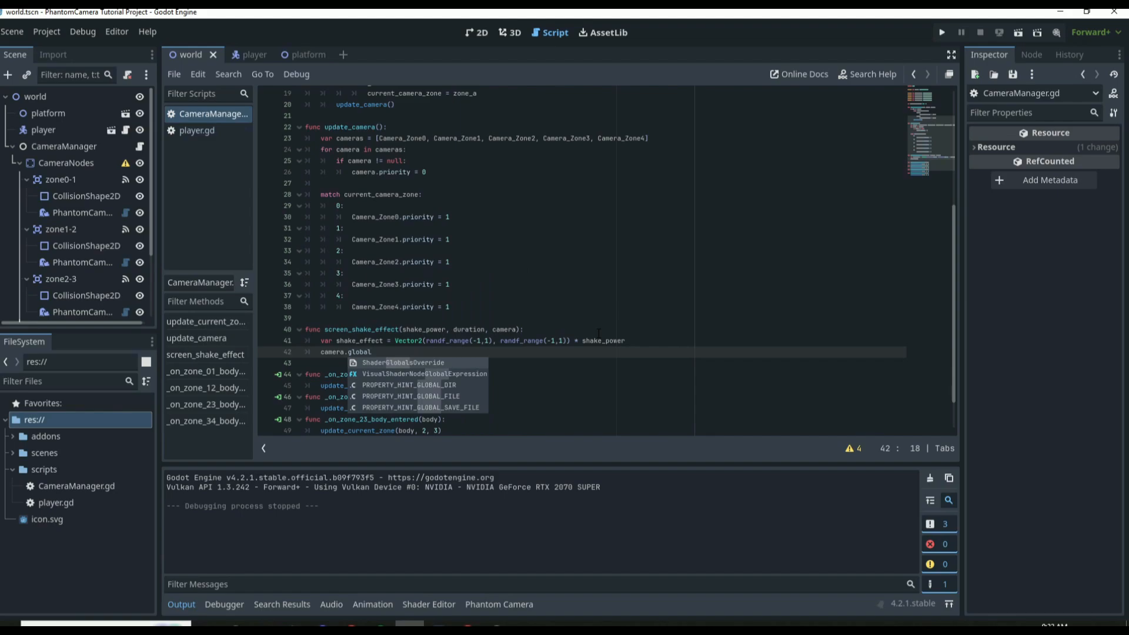
text(_po)
text(s)
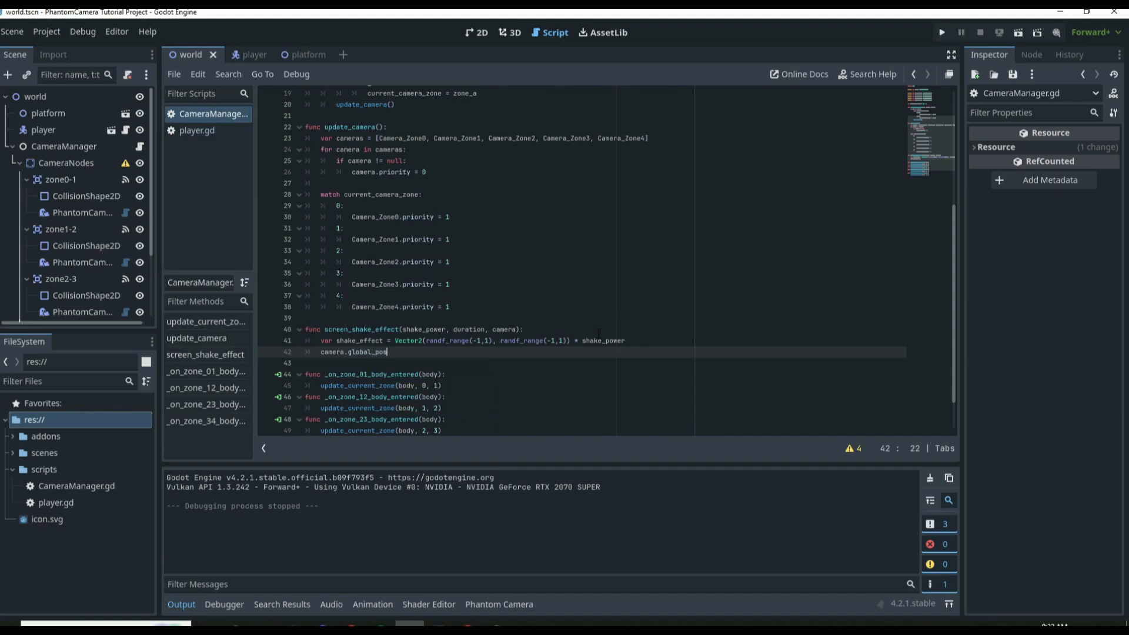
text(ition += shake)
key(Return)
key(Return)
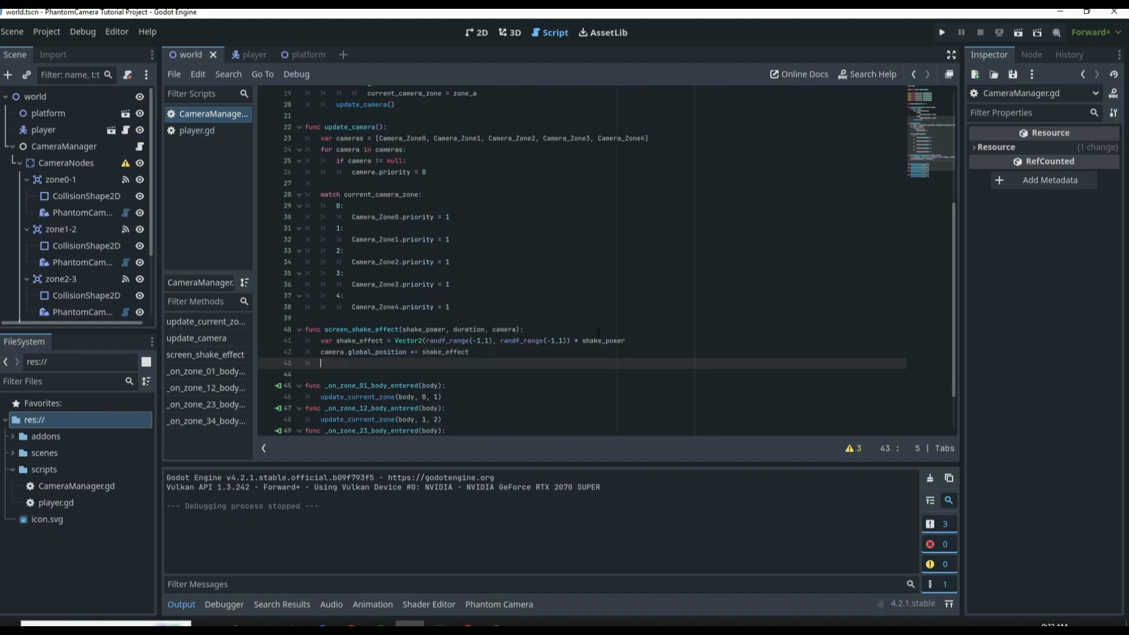
key(BackSpace)
key(BackSpace)
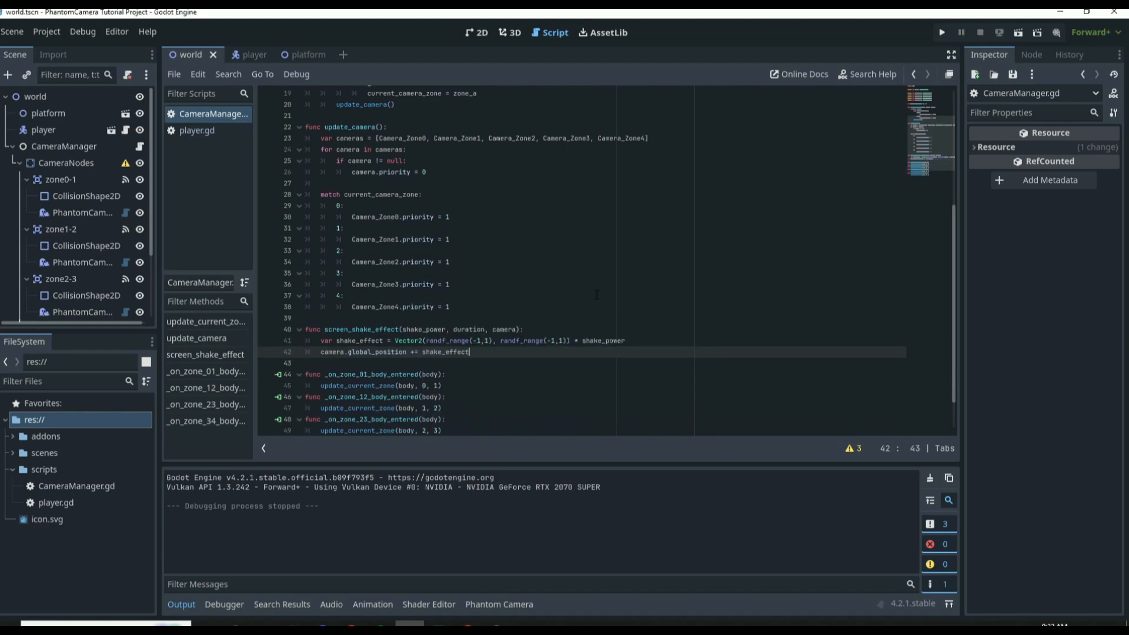
Step: Wrap both lines of the screen_shake_effect body in a for i in duration: loop, with a blank line above the loop
click(539, 331)
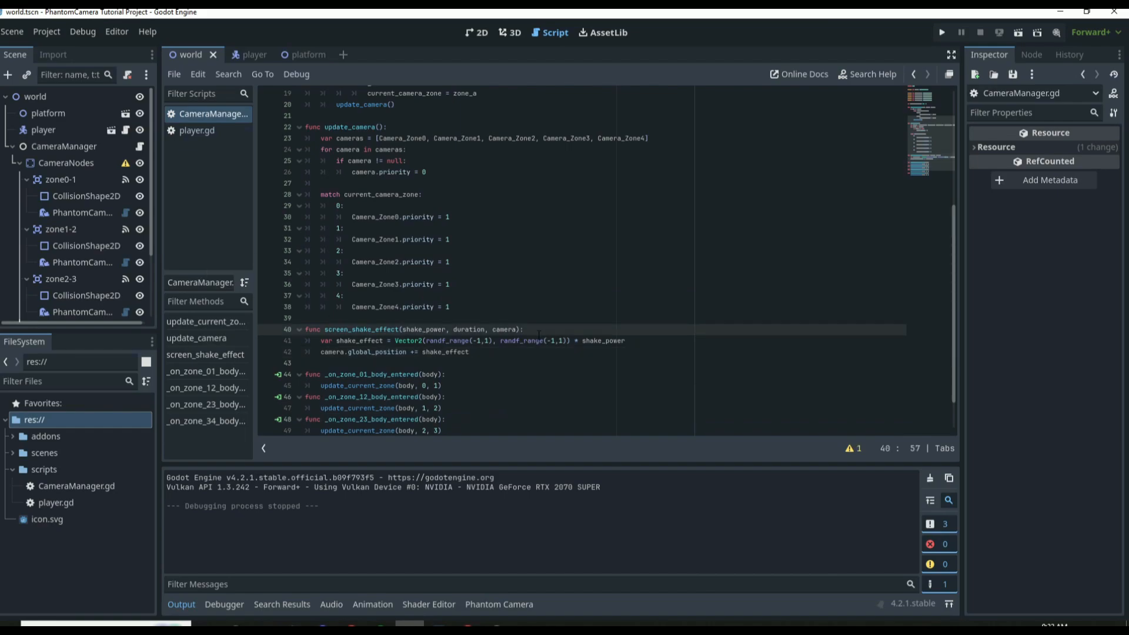
drag(470, 351, 306, 340)
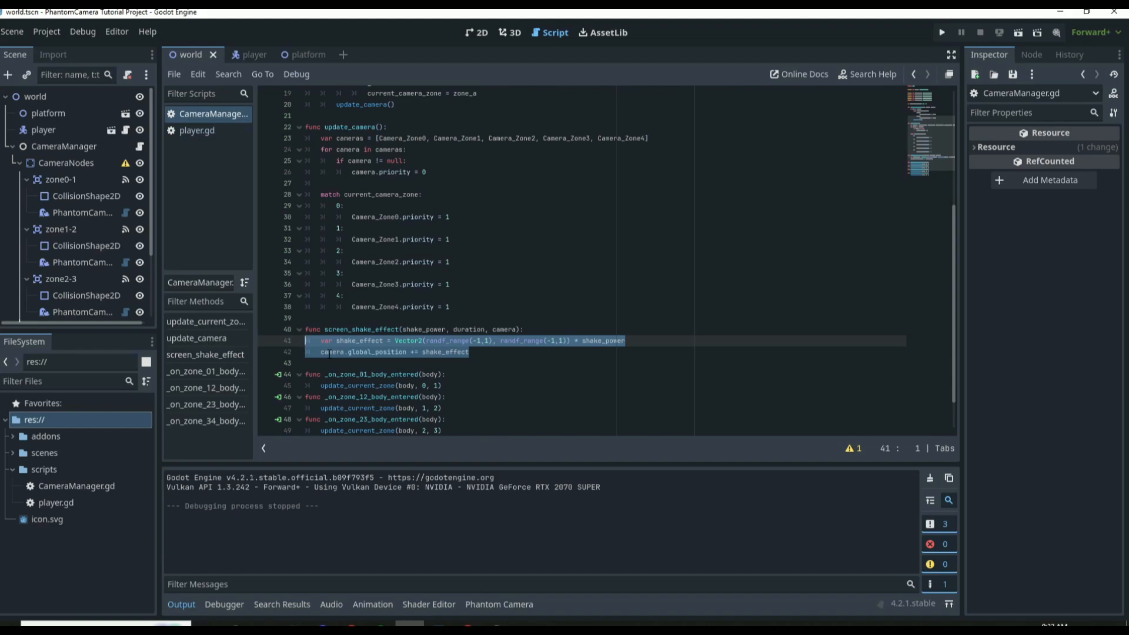
click(526, 329)
key(Return)
key(Return)
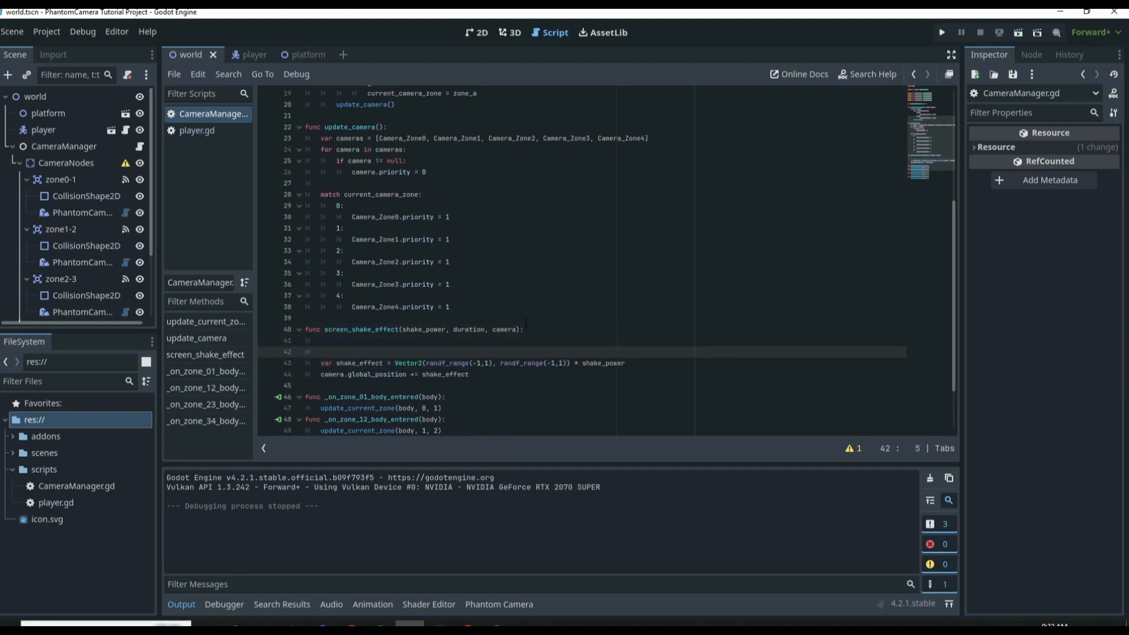
text(for i in duration:)
drag(471, 375, 320, 363)
key(Tab)
click(523, 376)
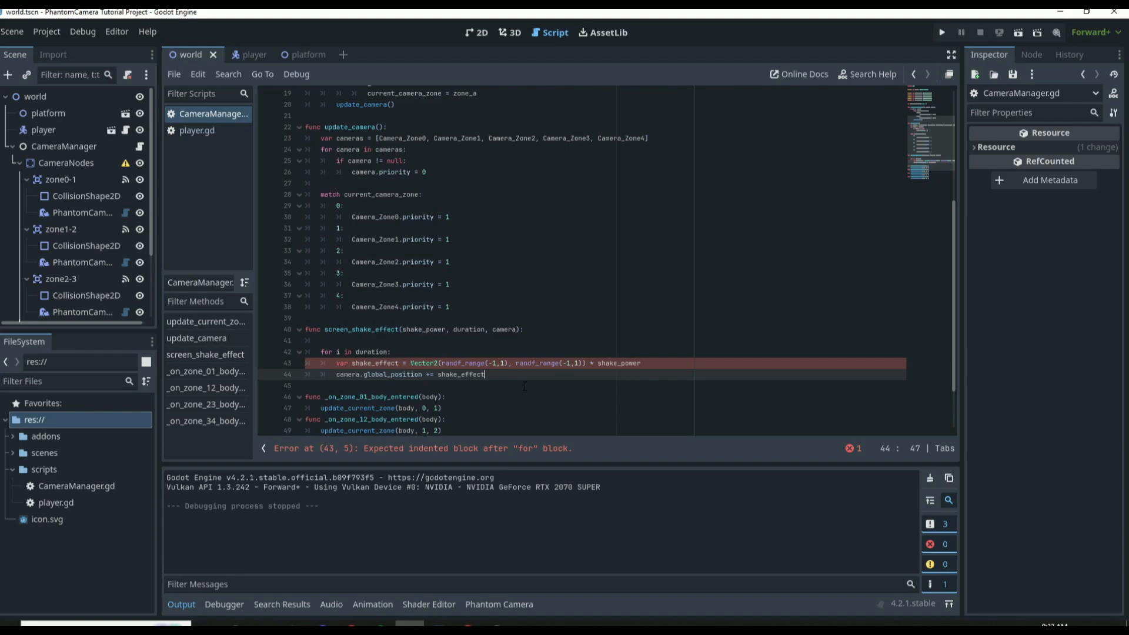
Step: Add await get_tree().create_timer(0.01).timeout as the last line inside the duration loop
key(Return)
text(await get)
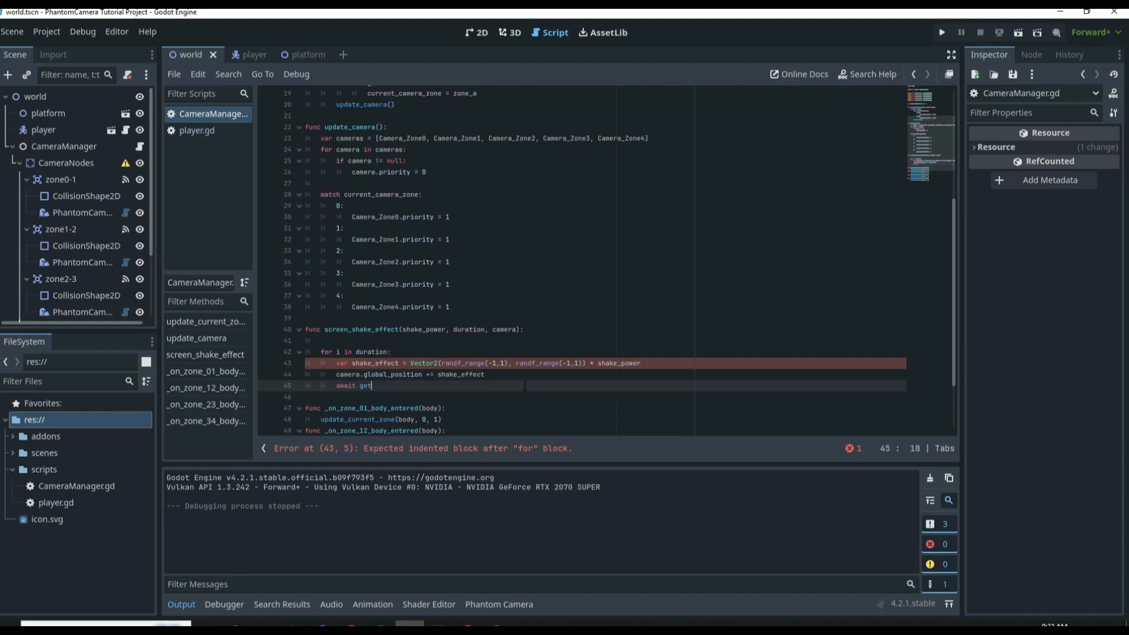
text(_tree())
key(Return)
text(.create)
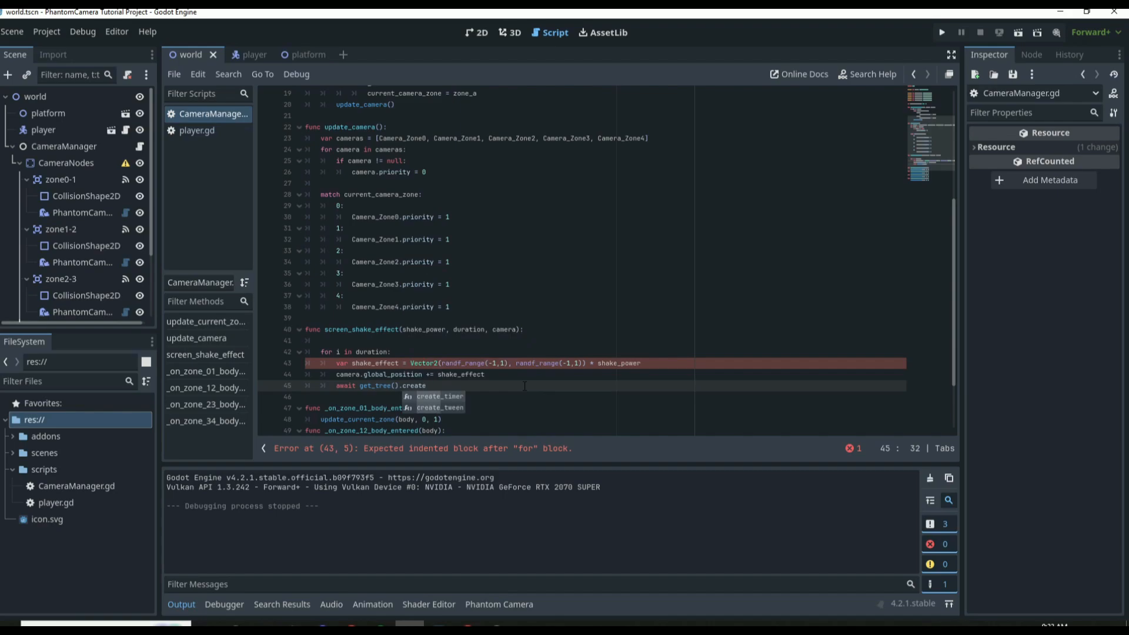
text(_timer9)
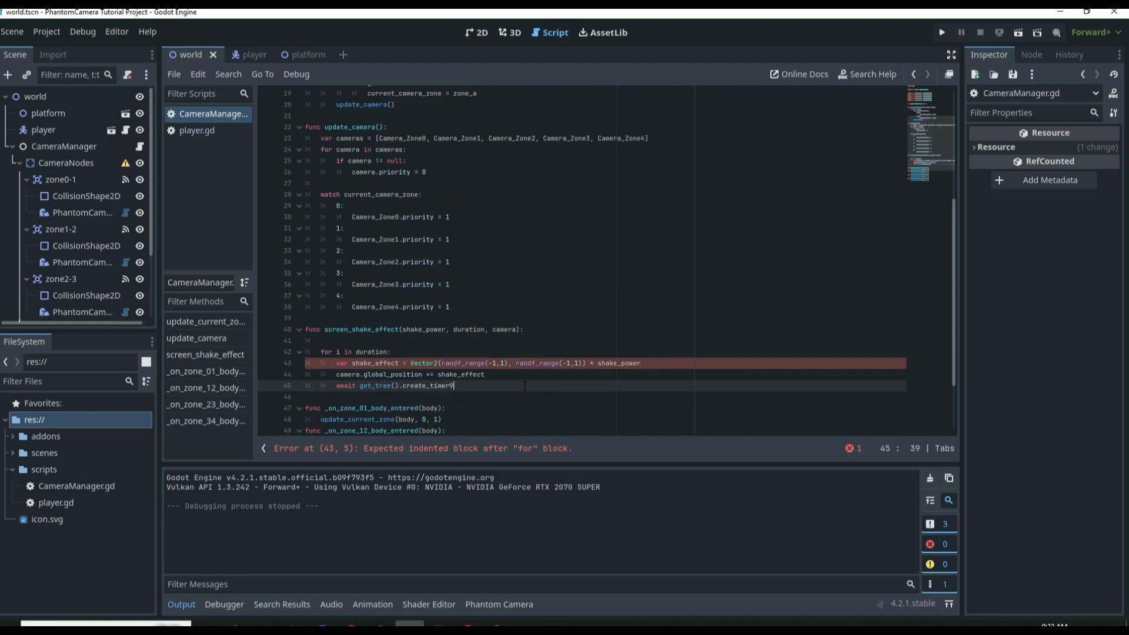
key(BackSpace)
text(9)
key(BackSpace)
text((0.)
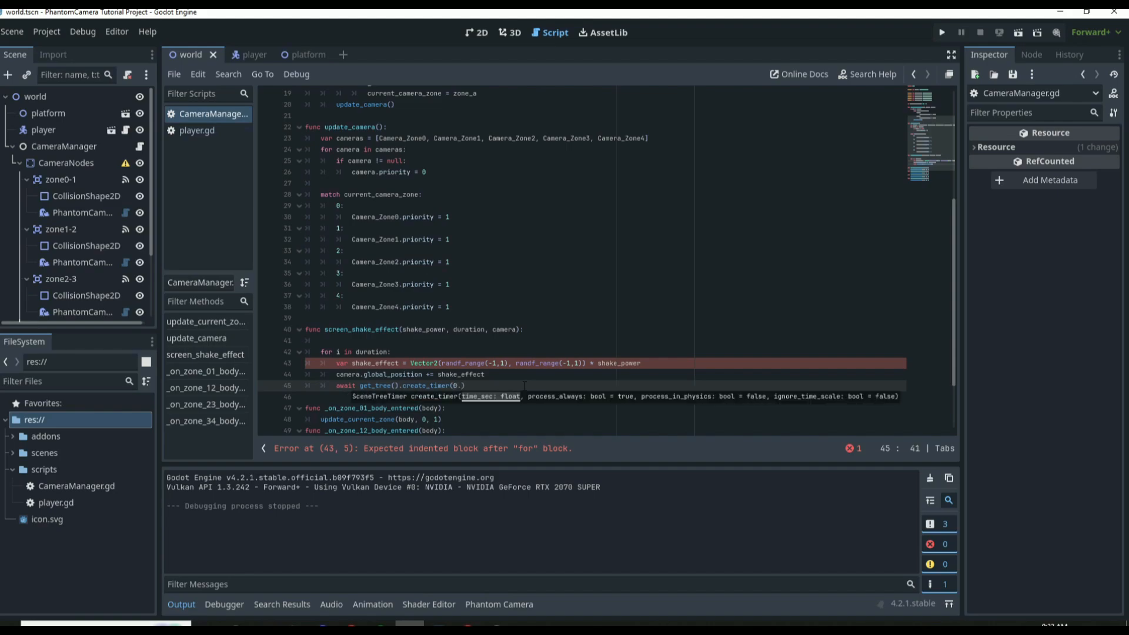
text(01))
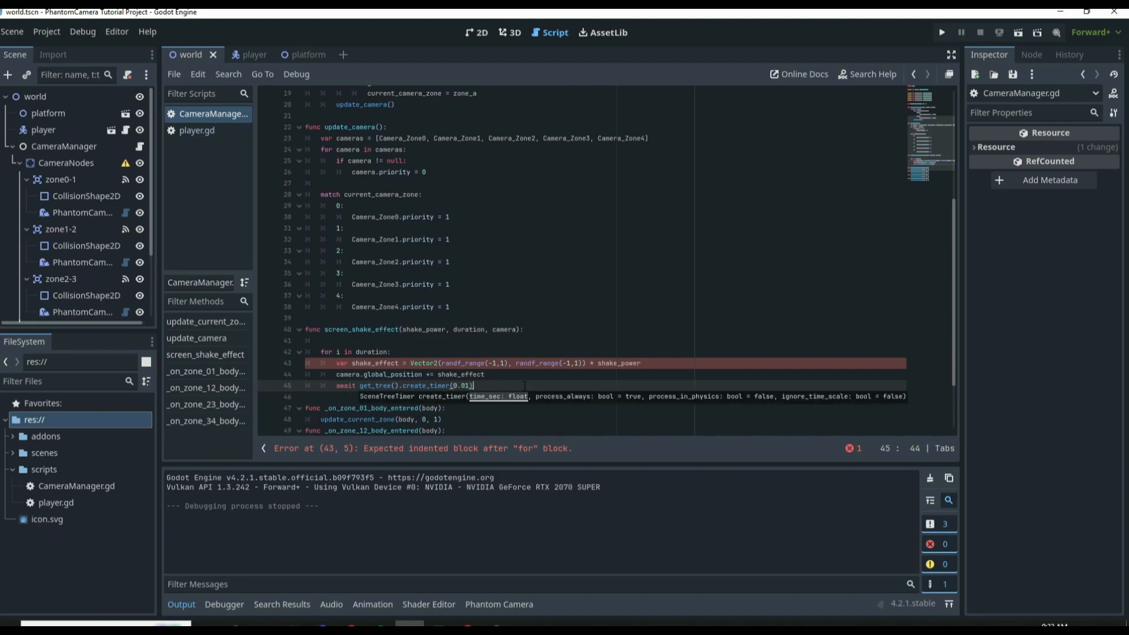
key(BackSpace)
key(BackSpace)
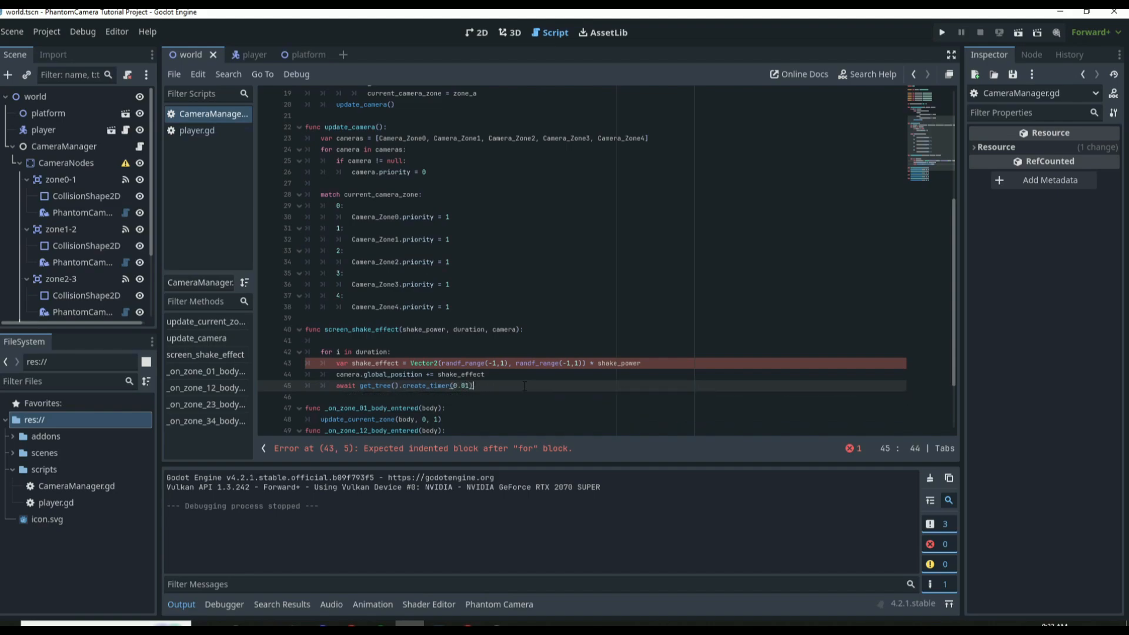
text(.timeout)
Step: Run the project for a quick test and return to the CameraManager script
key(F5)
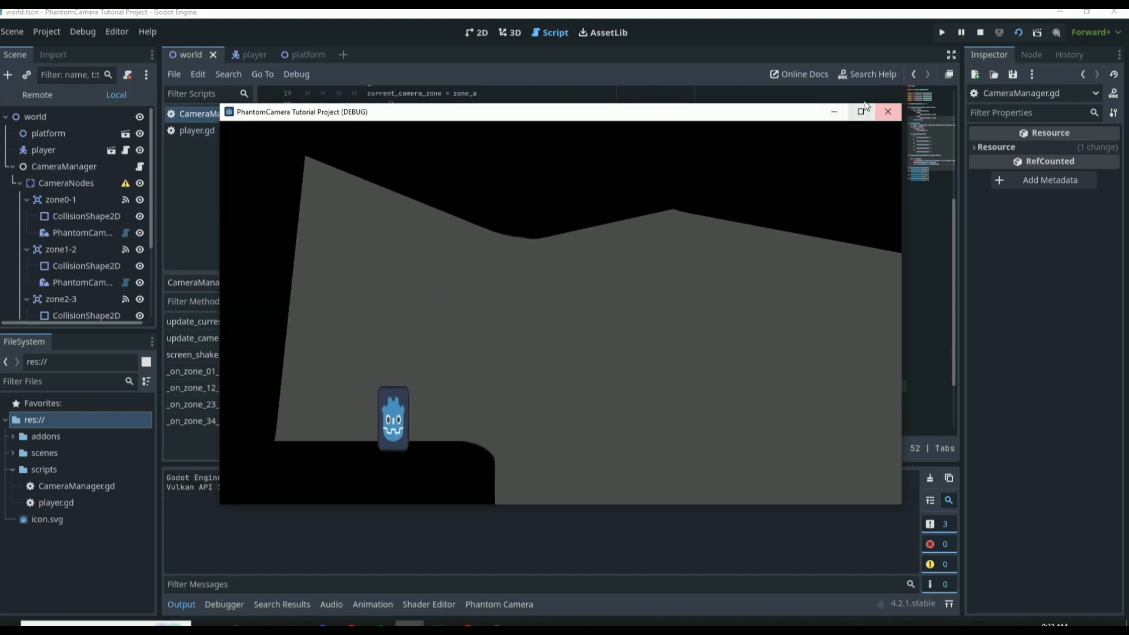
click(875, 119)
Step: Add await get_tree().create_timer(1.0).timeout below the update_current_zone call in _on_zone_23_body_entered
scroll(489, 258, down, 3)
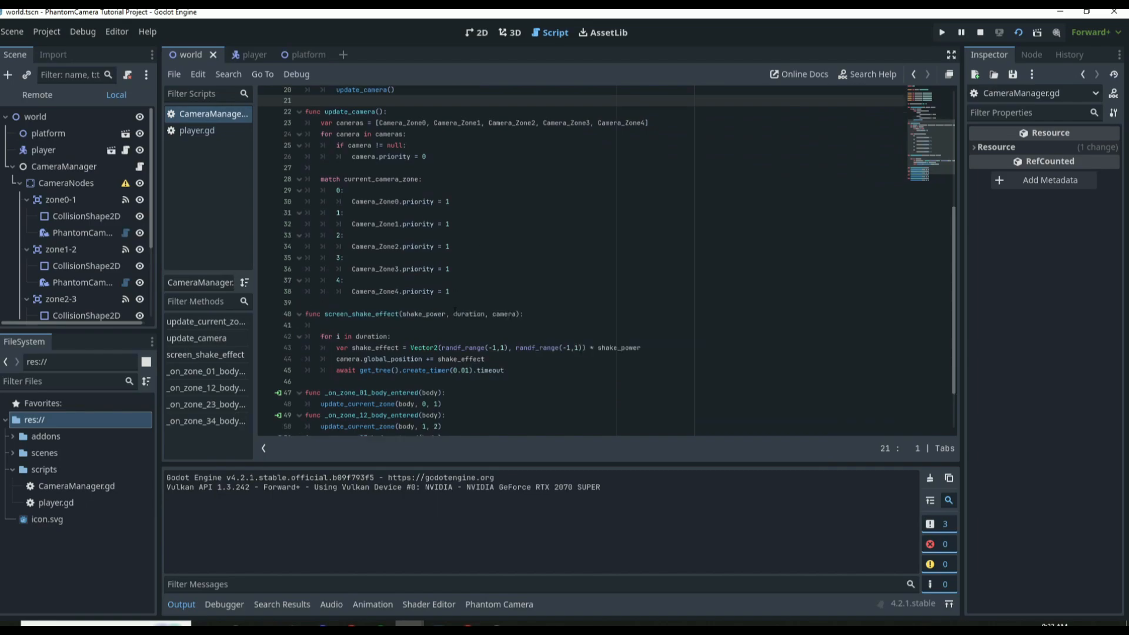
click(458, 386)
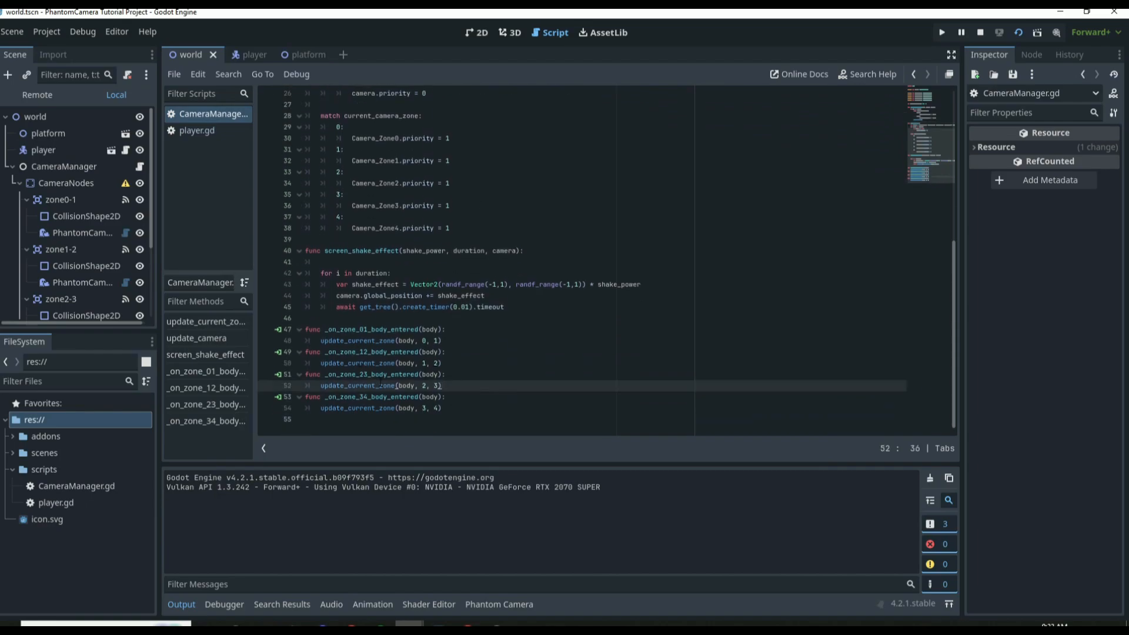
key(Return)
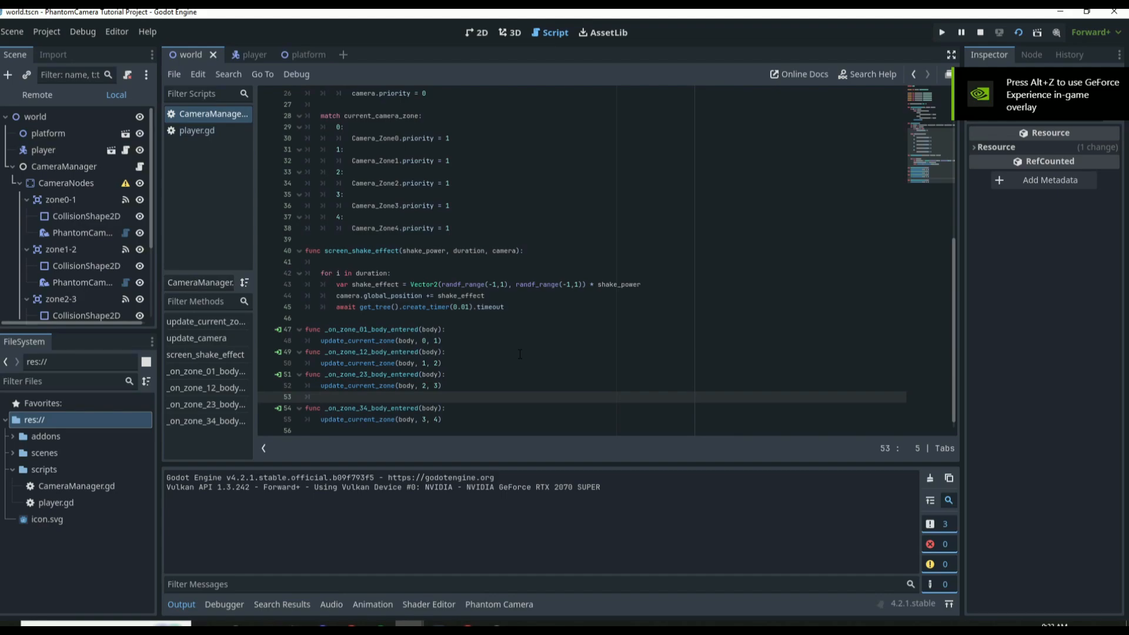
text(await get)
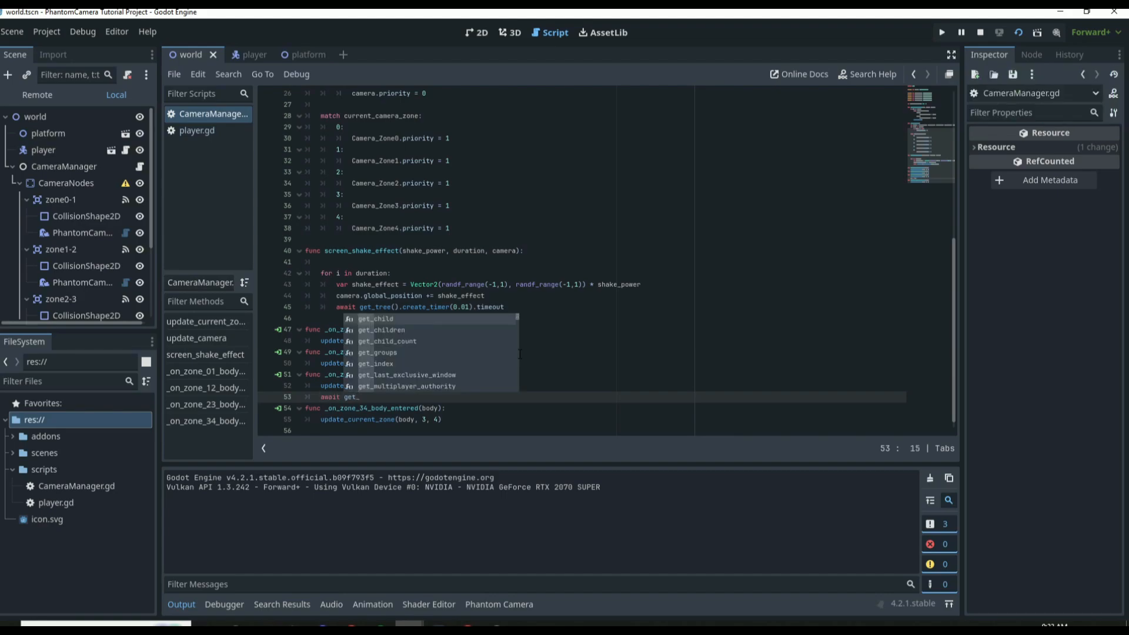
text(_tree)
key(Return)
text(.create_timer)
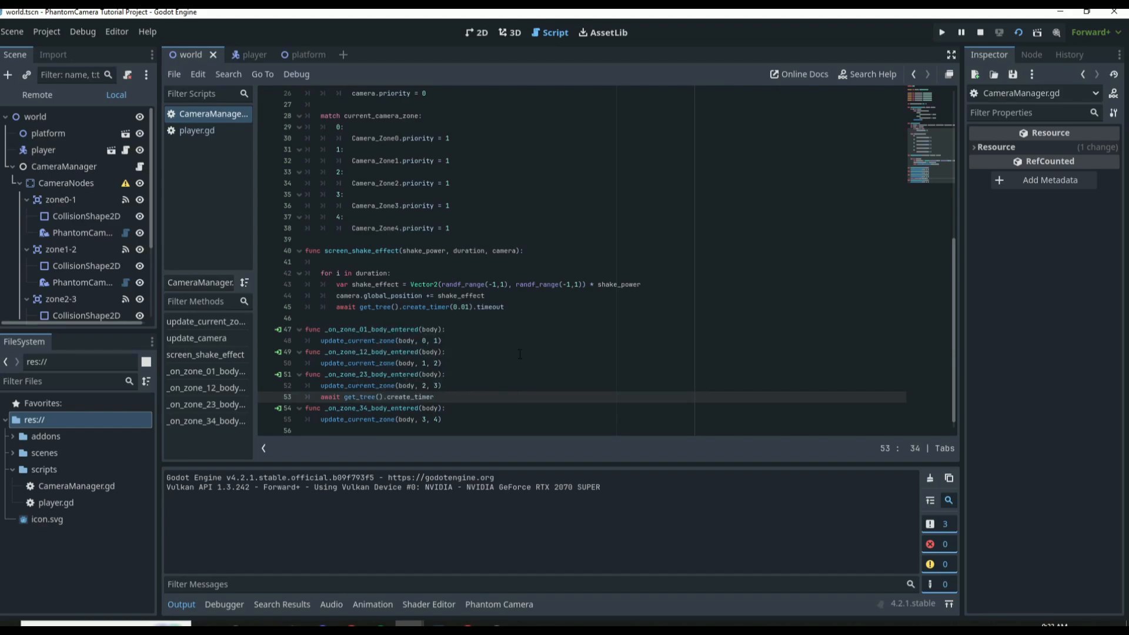
text((1.0))
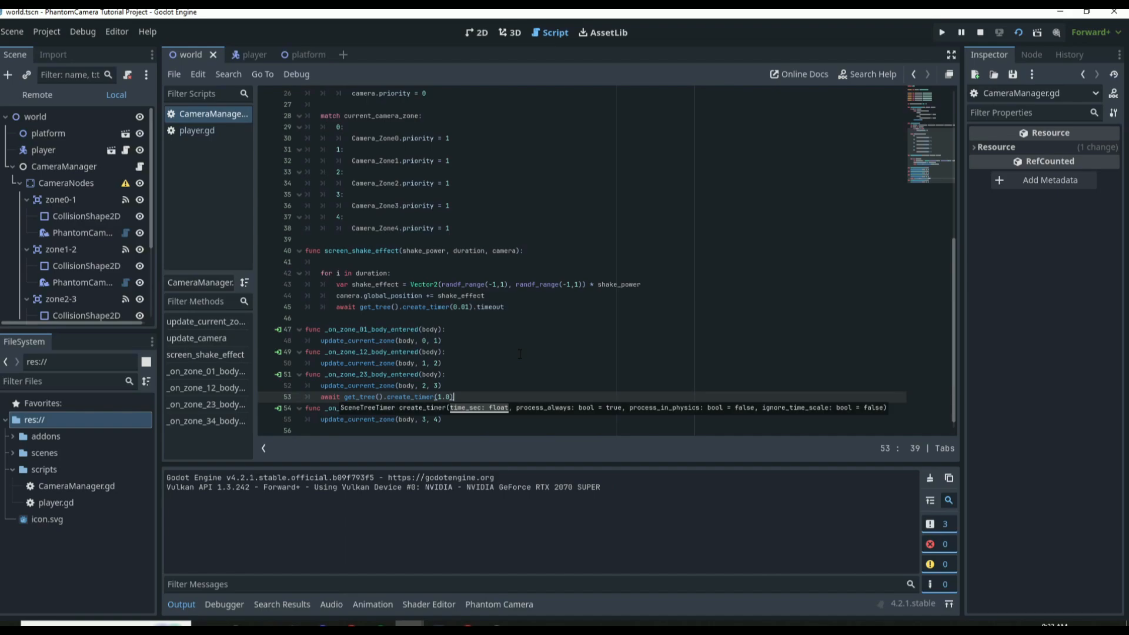
text(.timeout)
key(Return)
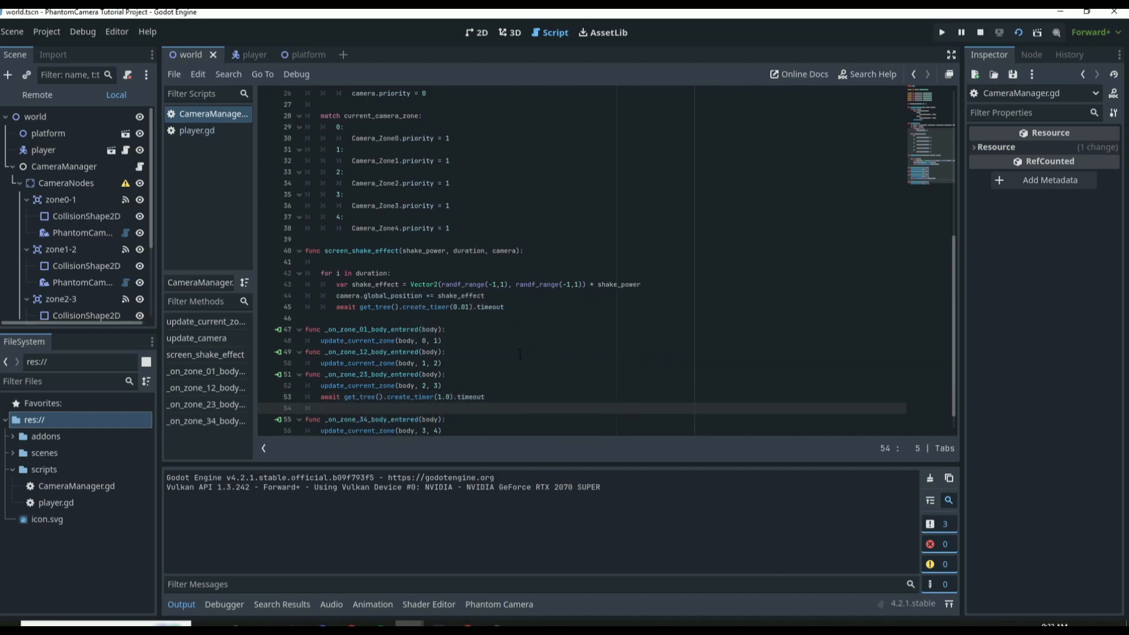
Step: Call screen_shake_effect(5, 10, Camera_Zone3) below the await line in _on_zone_23_body_entered
text(screeN_shake_effect()
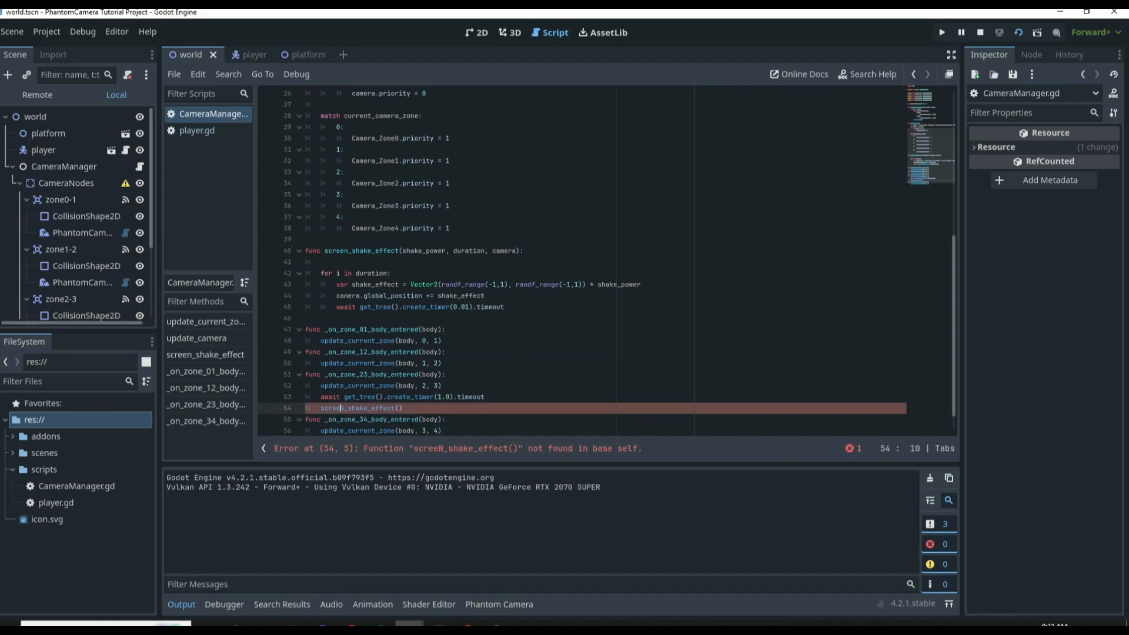
key(Delete)
text(n)
click(400, 409)
text(5, 10, )
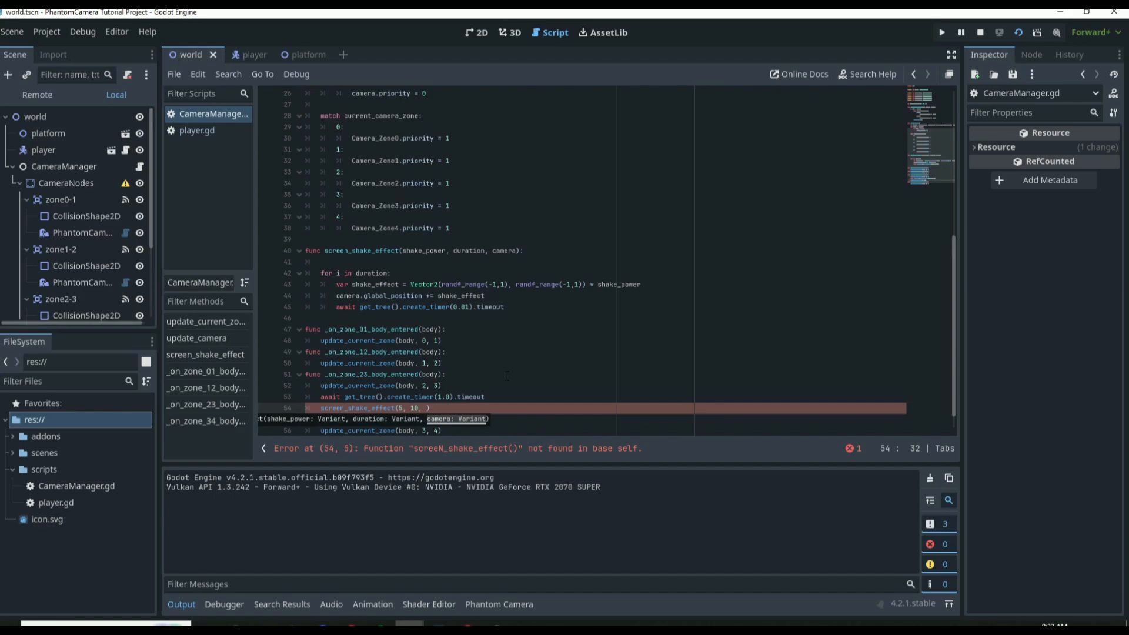
text(Ca)
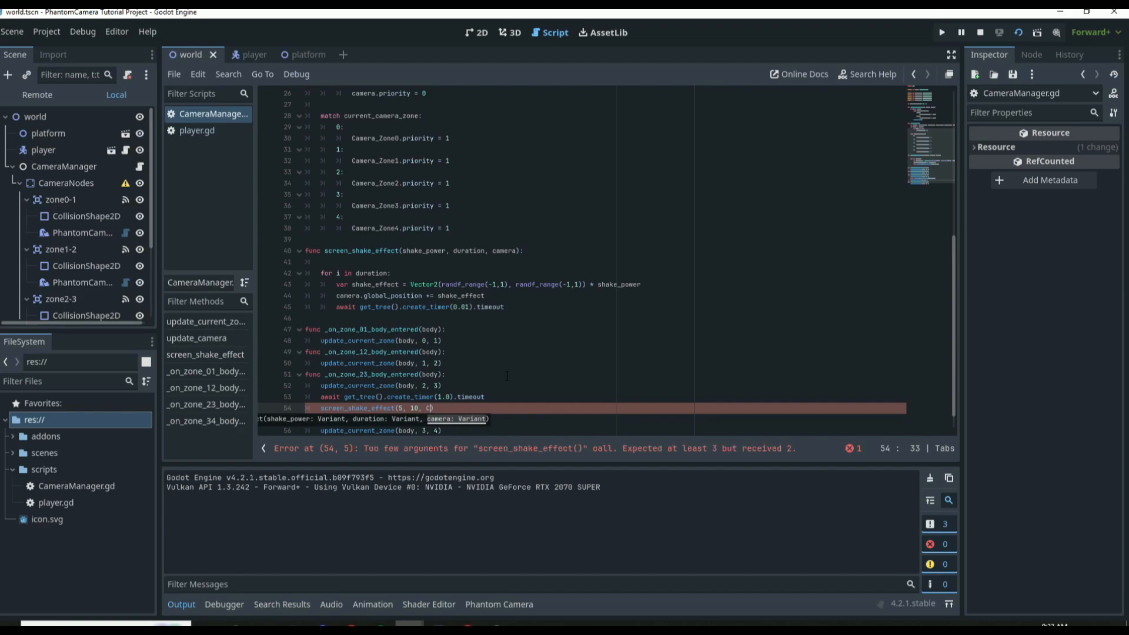
text(mer)
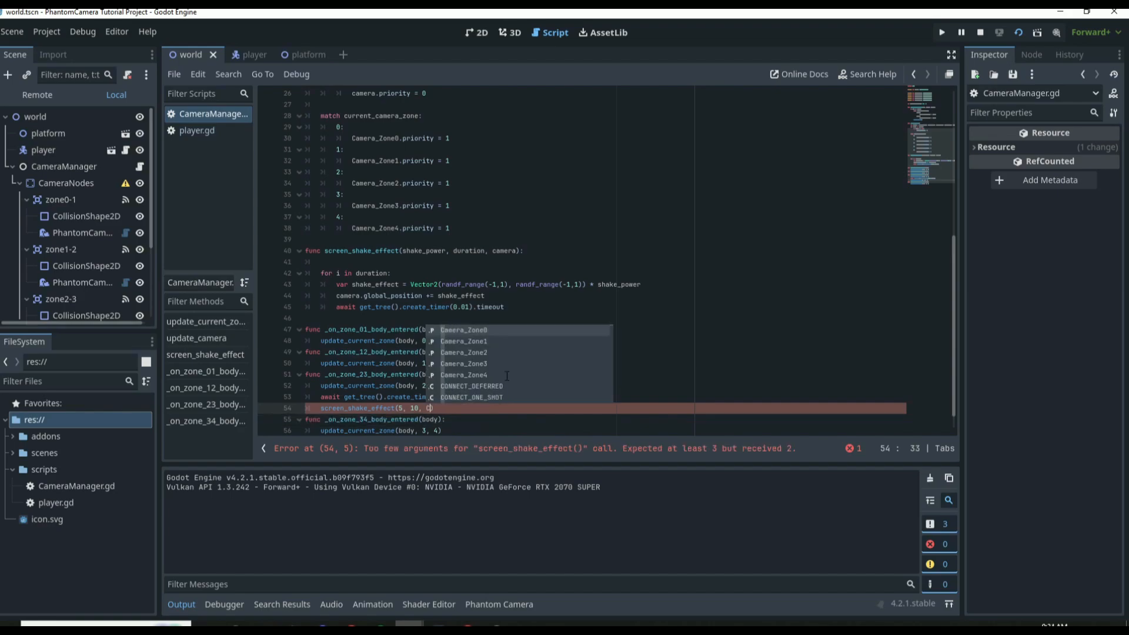
key(Down)
key(Down)
key(Down)
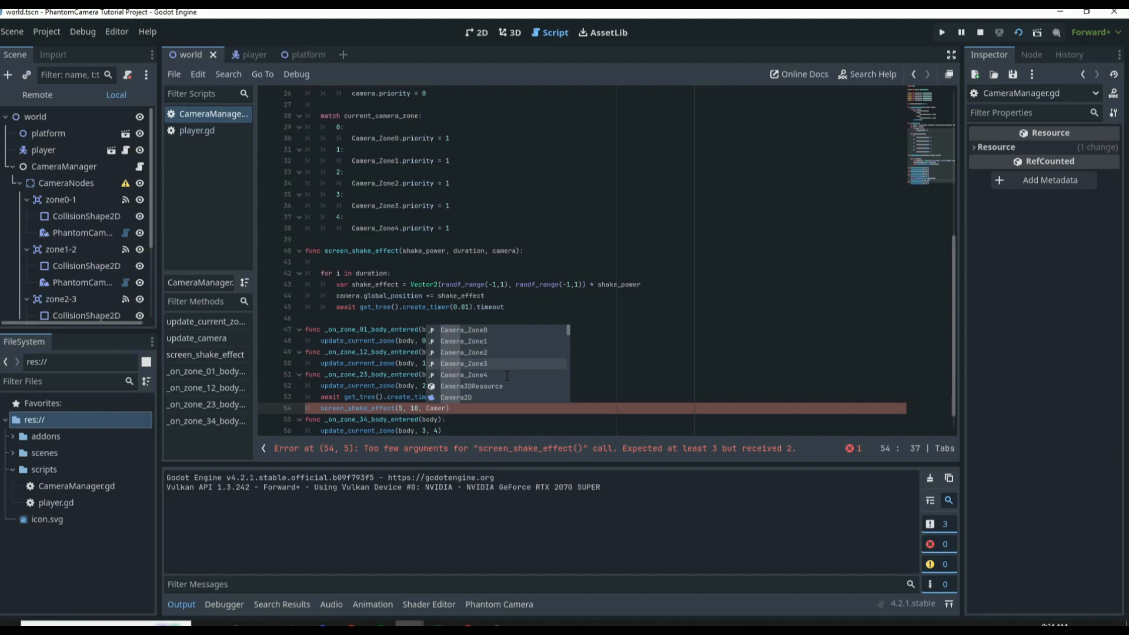
key(Return)
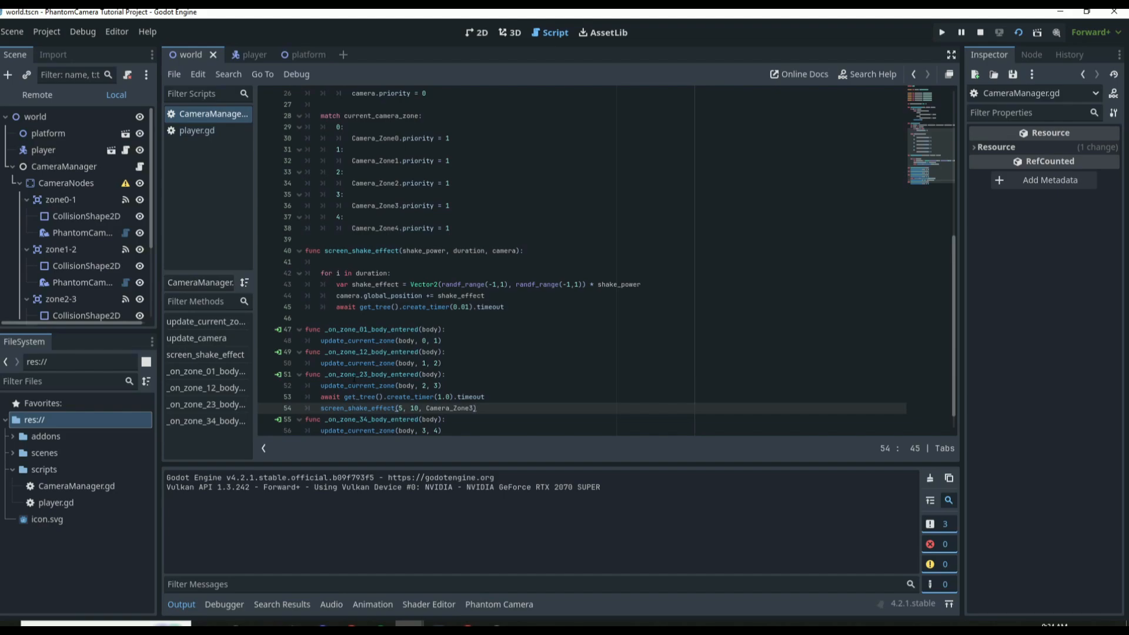
Step: Run the project and move the player rightward through the zones into zone 3 to test the screen shake
key(F5)
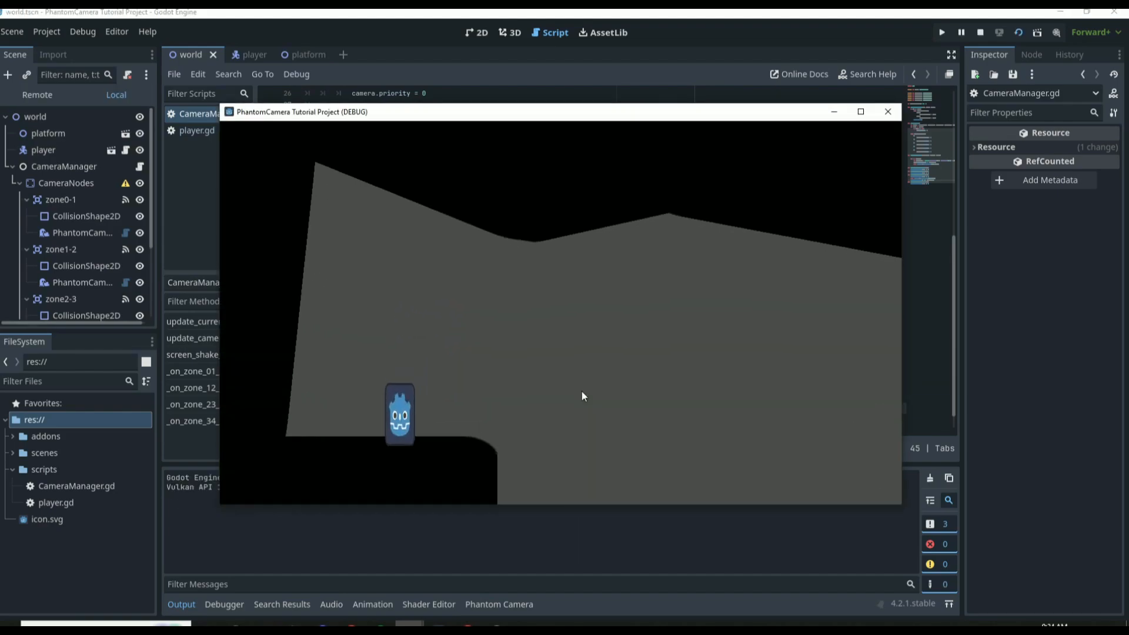
key(Right)
key(space)
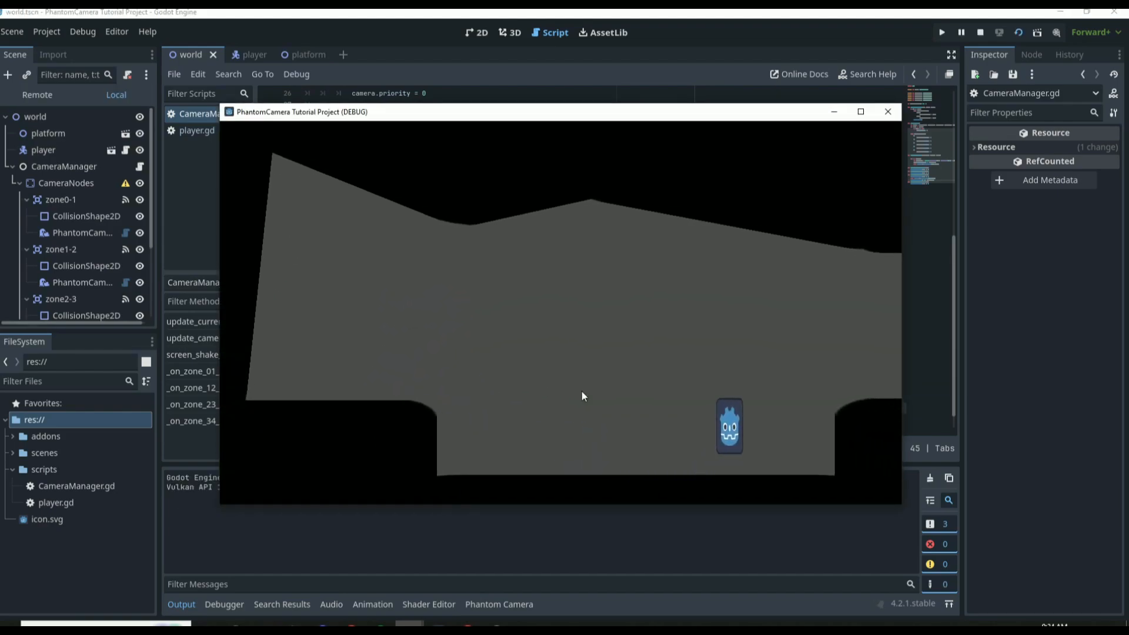
key(Right)
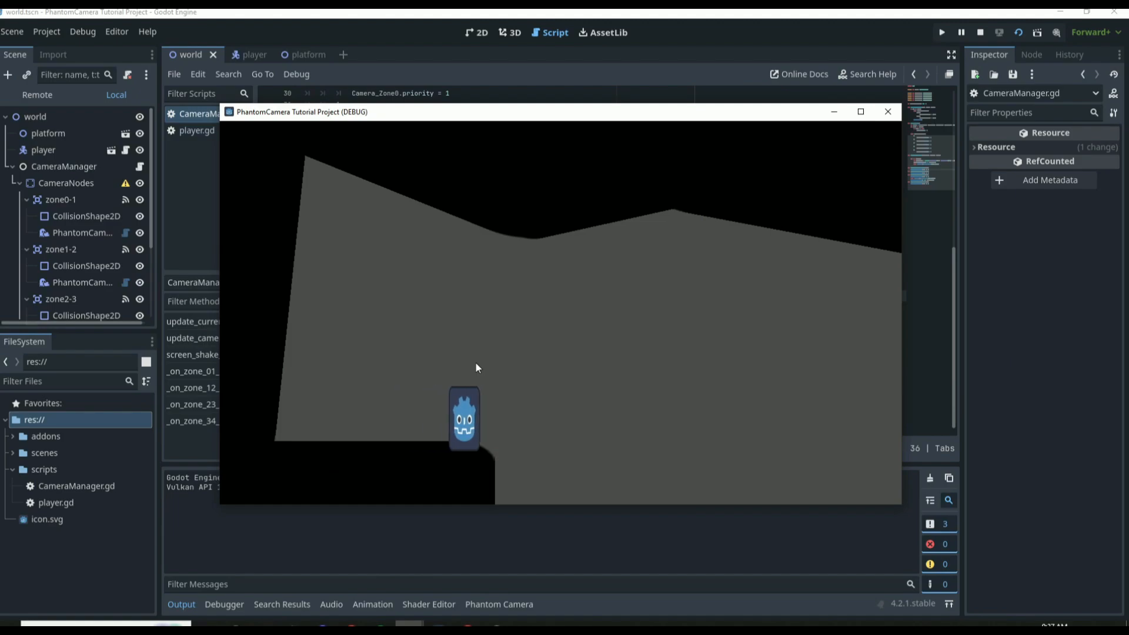
key(Right)
key(space)
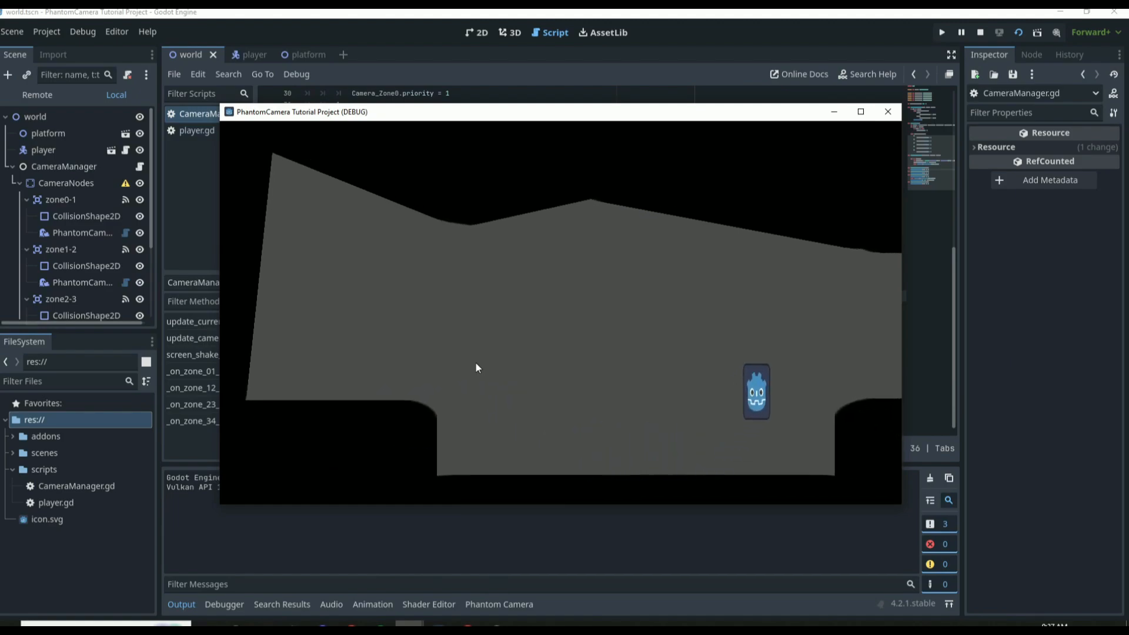
key(Right)
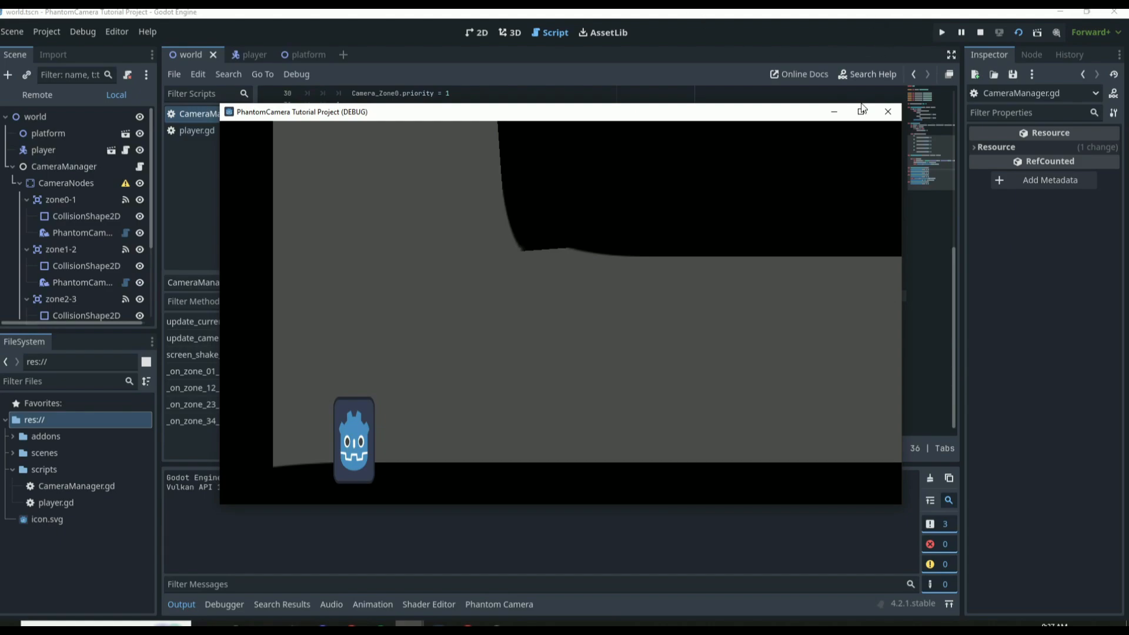
Step: Close the game and copy the screen_shake_effect call into _on_zone_01_body_entered with Camera_Zone1 as its camera
click(887, 111)
drag(492, 369, 321, 363)
key(ctrl+c)
click(445, 296)
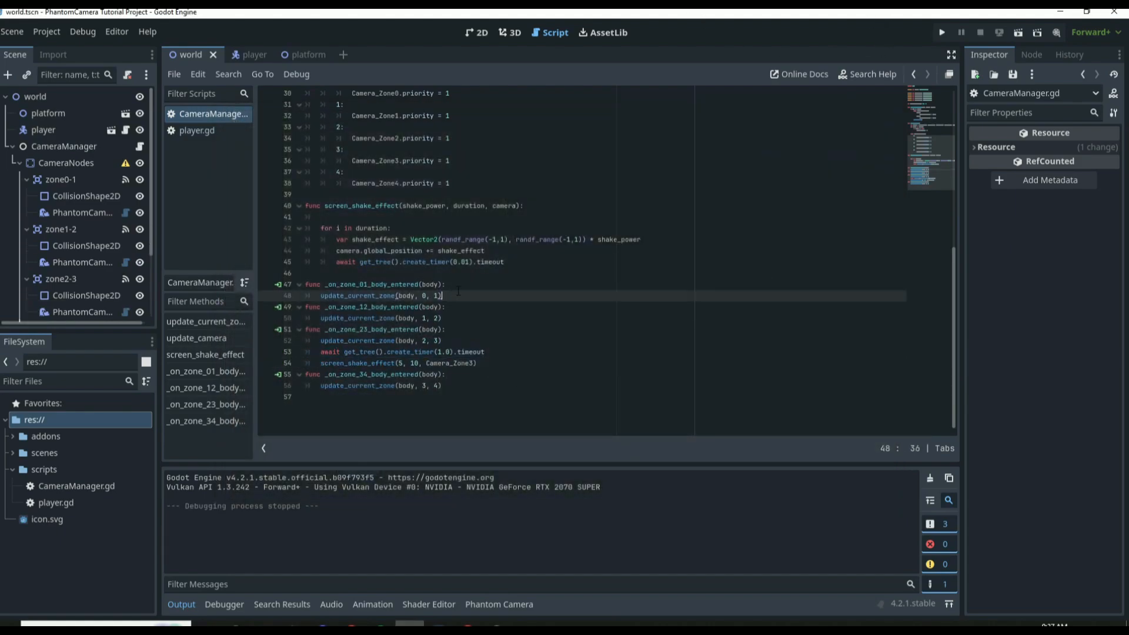
key(Return)
key(ctrl+v)
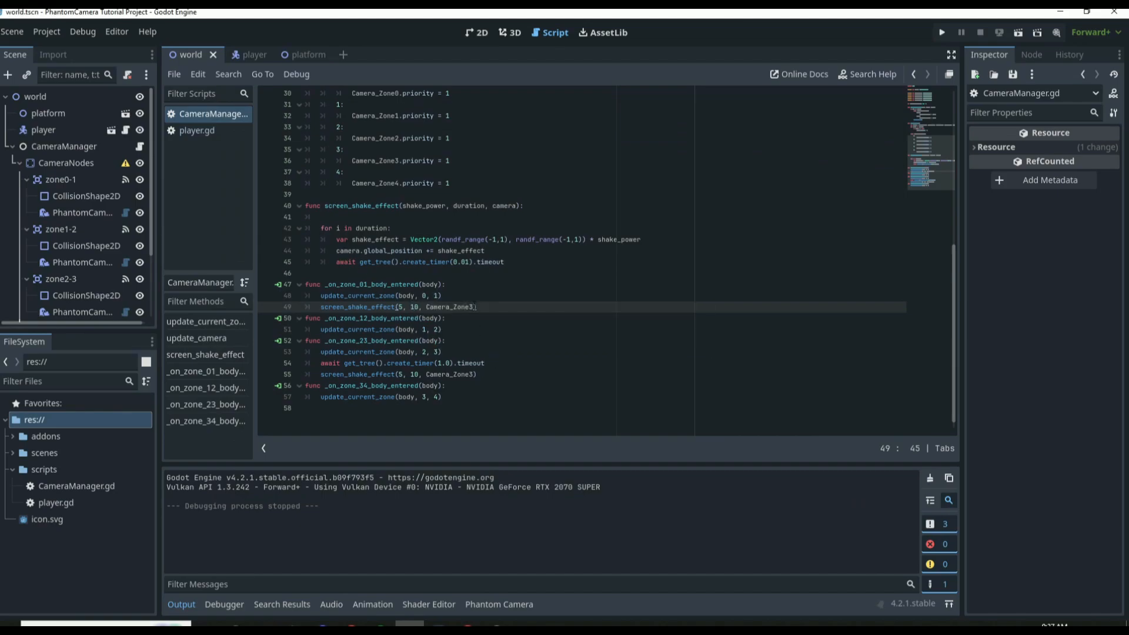
click(475, 307)
Step: Run the project, move the player into zone 1 to test its shake, and close the game
key(F5)
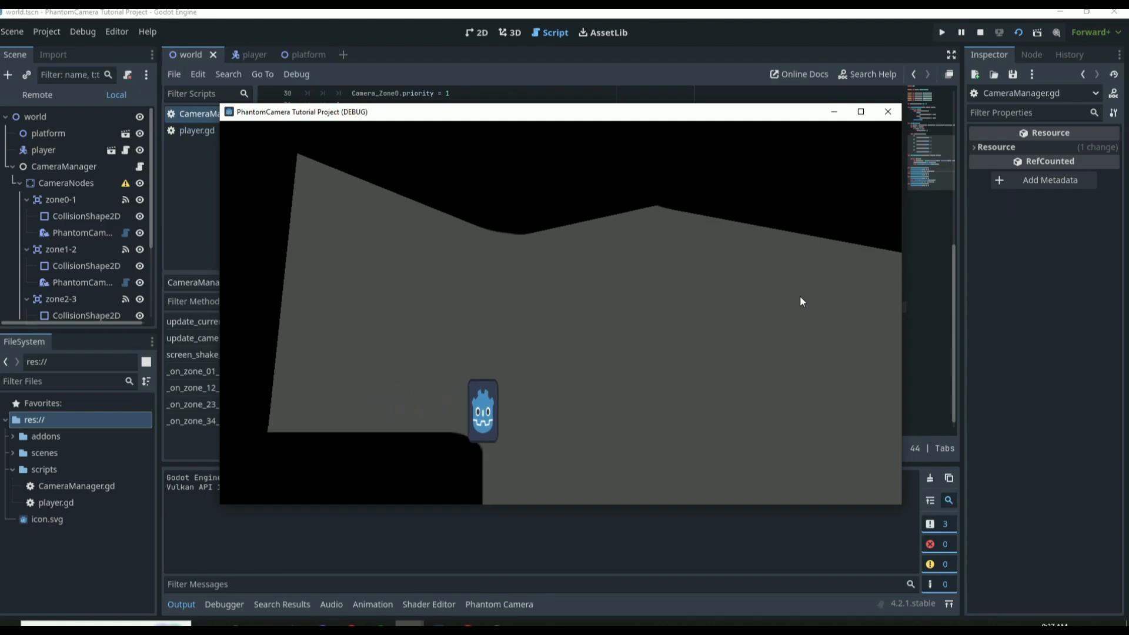
key(Right)
click(888, 111)
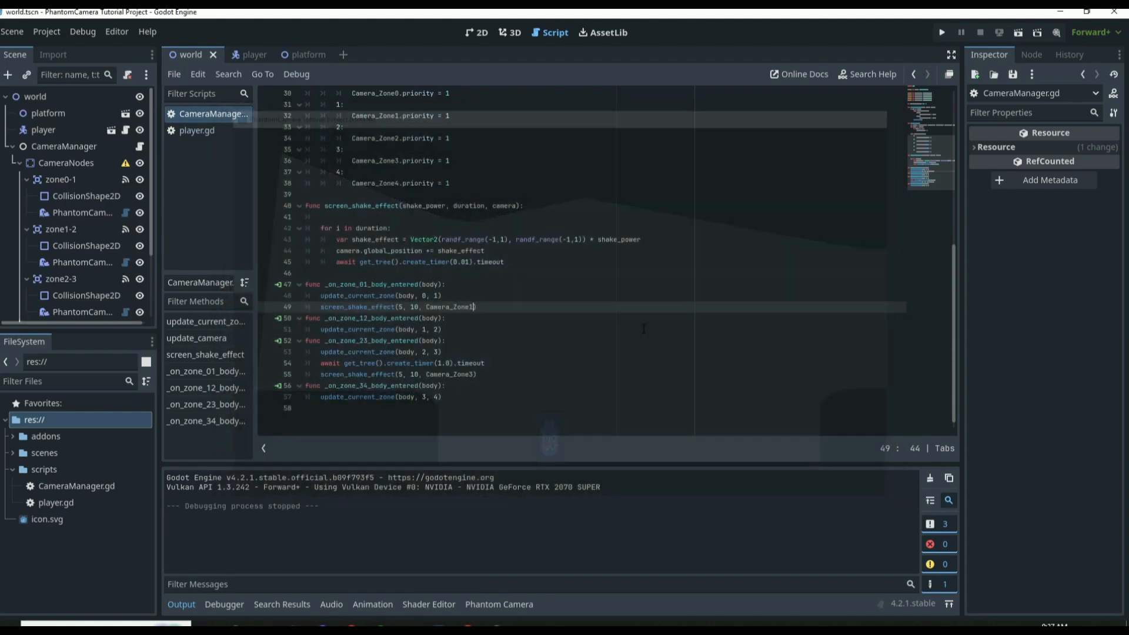
Step: Copy the await get_tree().create_timer(1.0).timeout line above the screen_shake_effect call in _on_zone_01_body_entered
drag(497, 367, 324, 362)
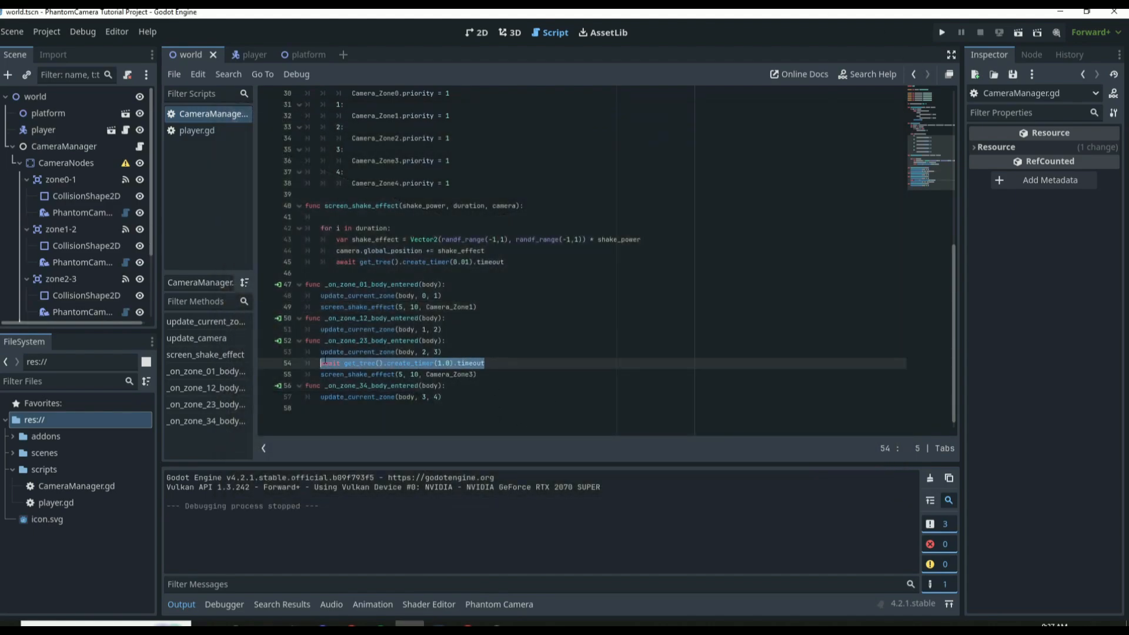
key(ctrl+c)
click(469, 294)
key(Return)
key(ctrl+v)
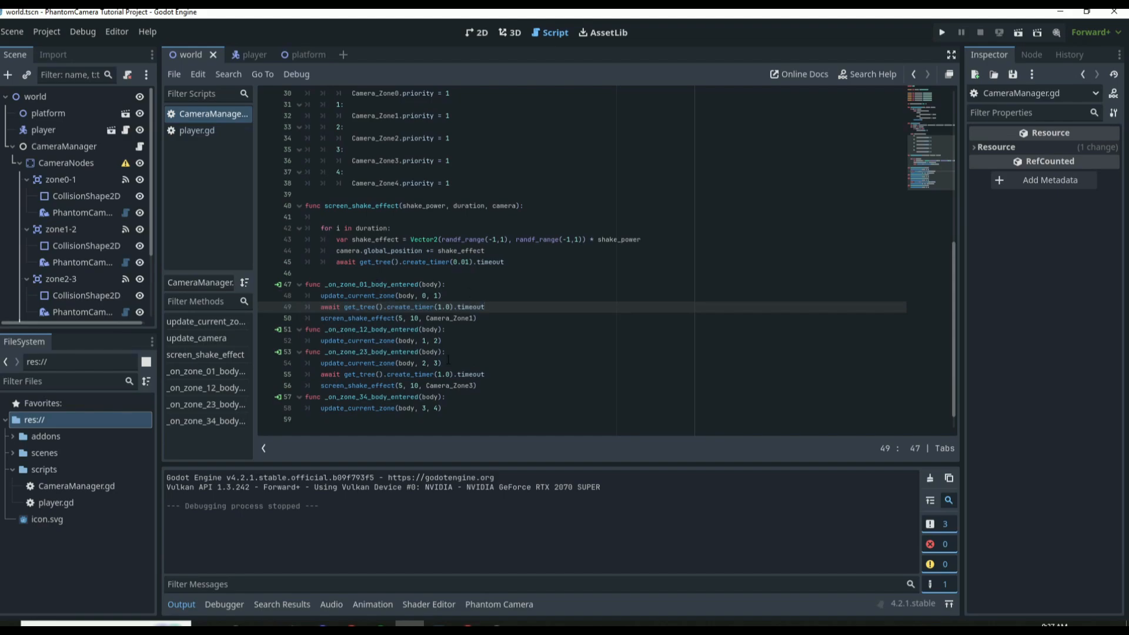
Step: Run the project again, move the player into zone 1 to check the delayed shake, and close the game
key(F5)
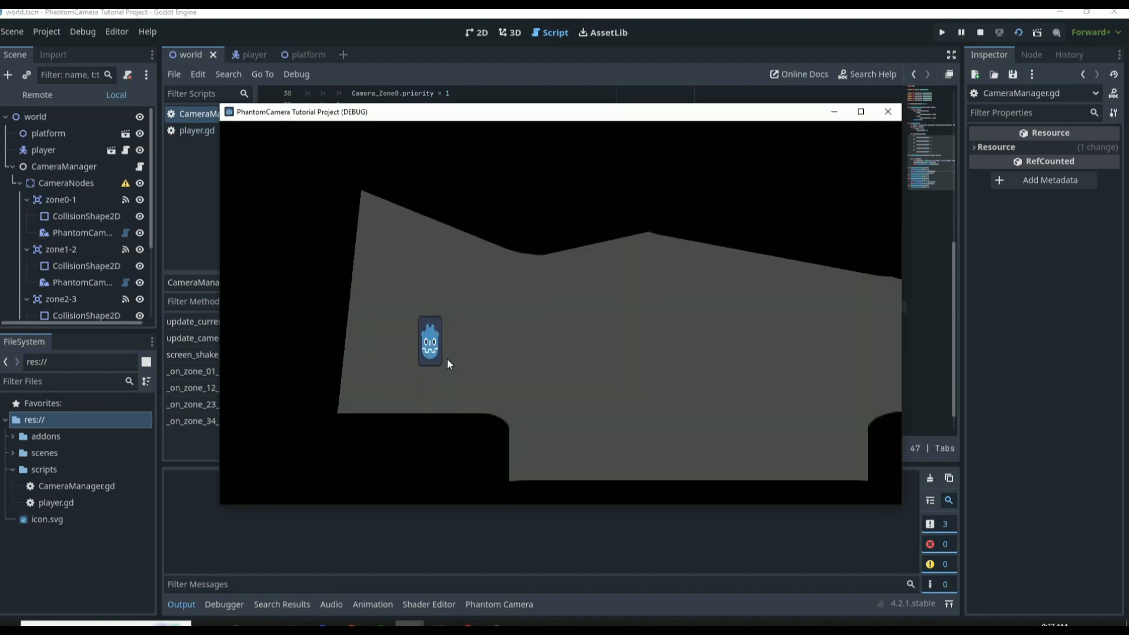
key(Right)
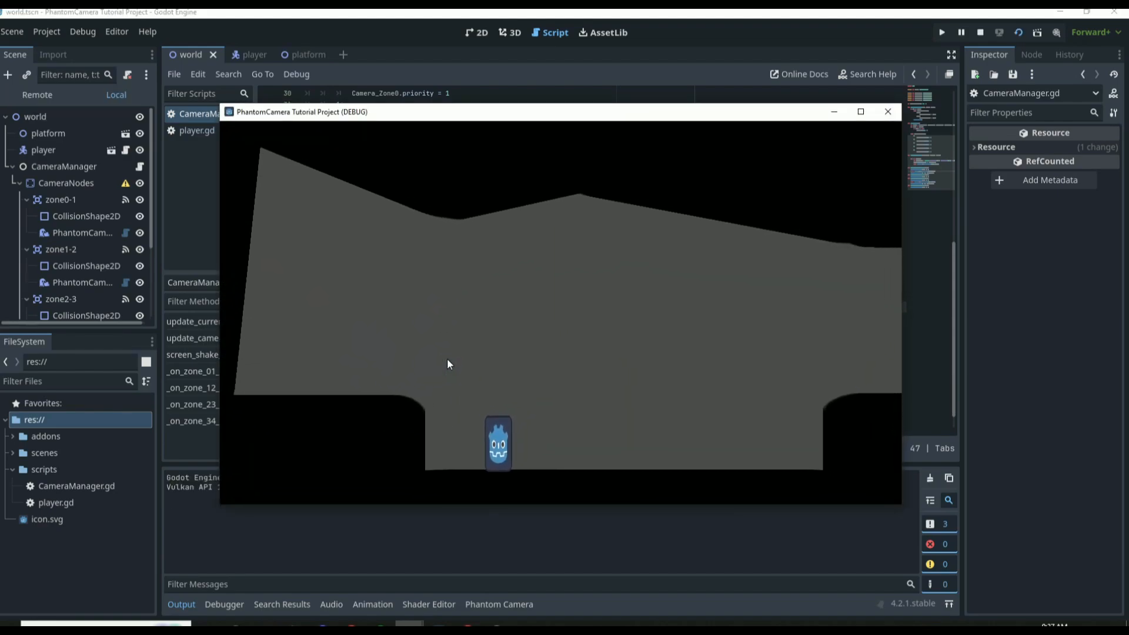
click(888, 111)
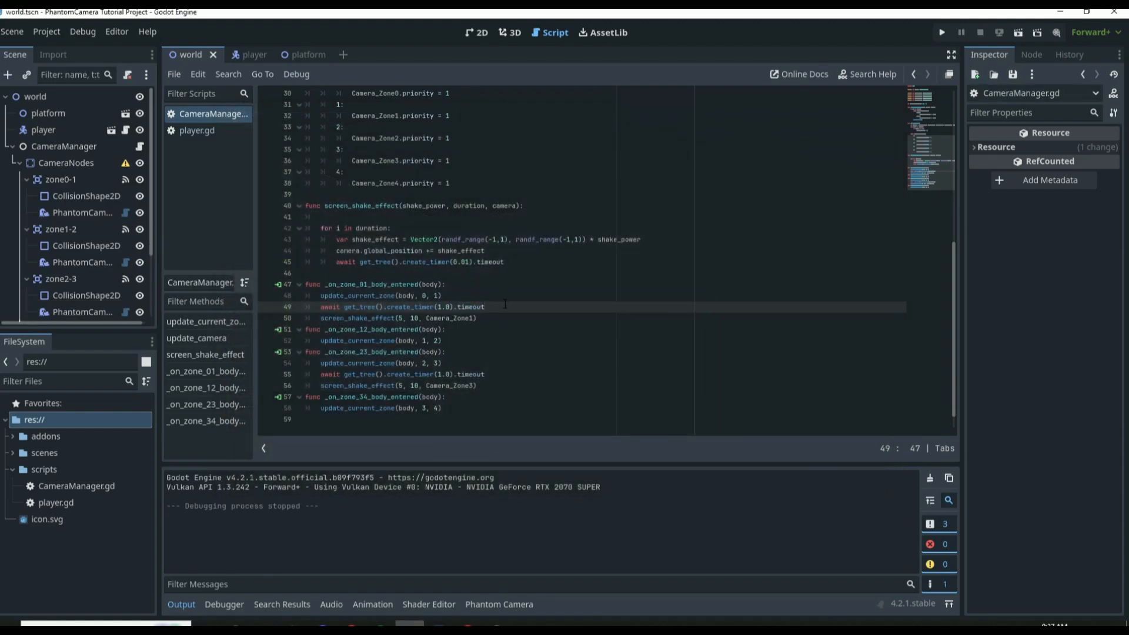
Step: Delete the await line and the screen_shake_effect call from _on_zone_01_body_entered and save the scene
drag(478, 318, 303, 308)
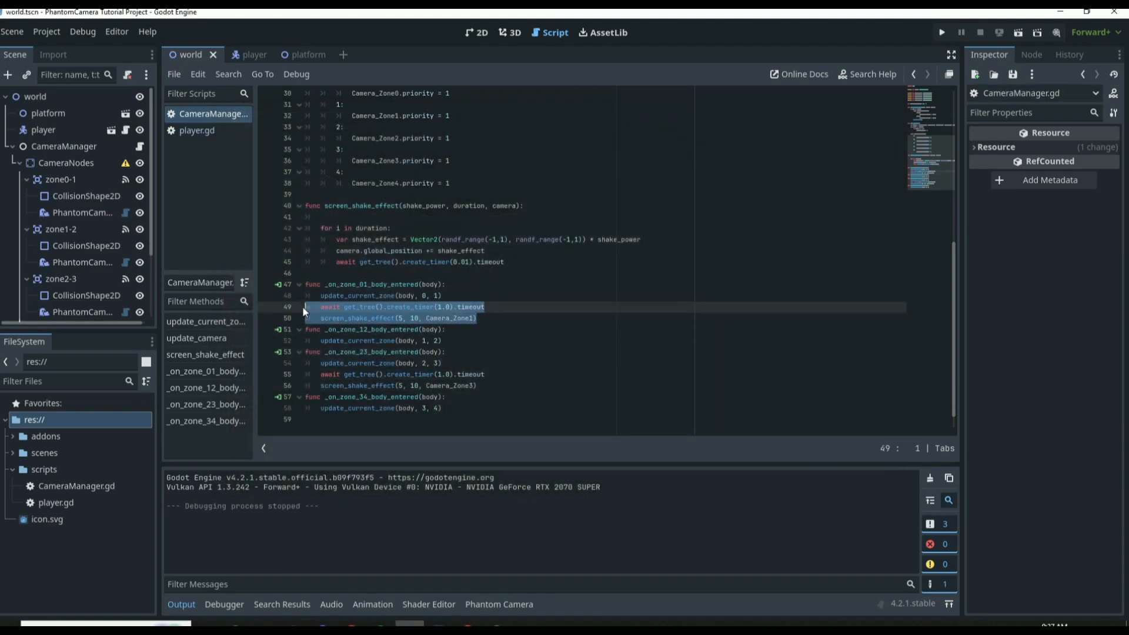
key(BackSpace)
key(BackSpace)
drag(487, 316, 486, 318)
key(ctrl+s)
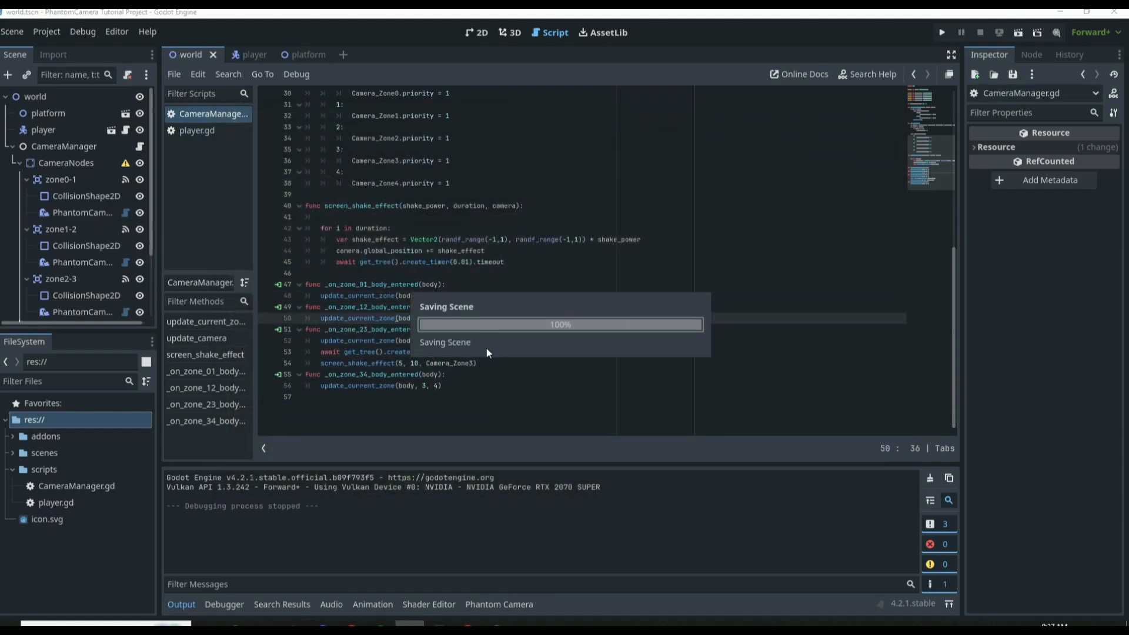
Step: Insert await get_tree().create_timer(1.0).timeout as the first line of screen_shake_effect, keeping a blank line above the loop
drag(484, 363, 268, 359)
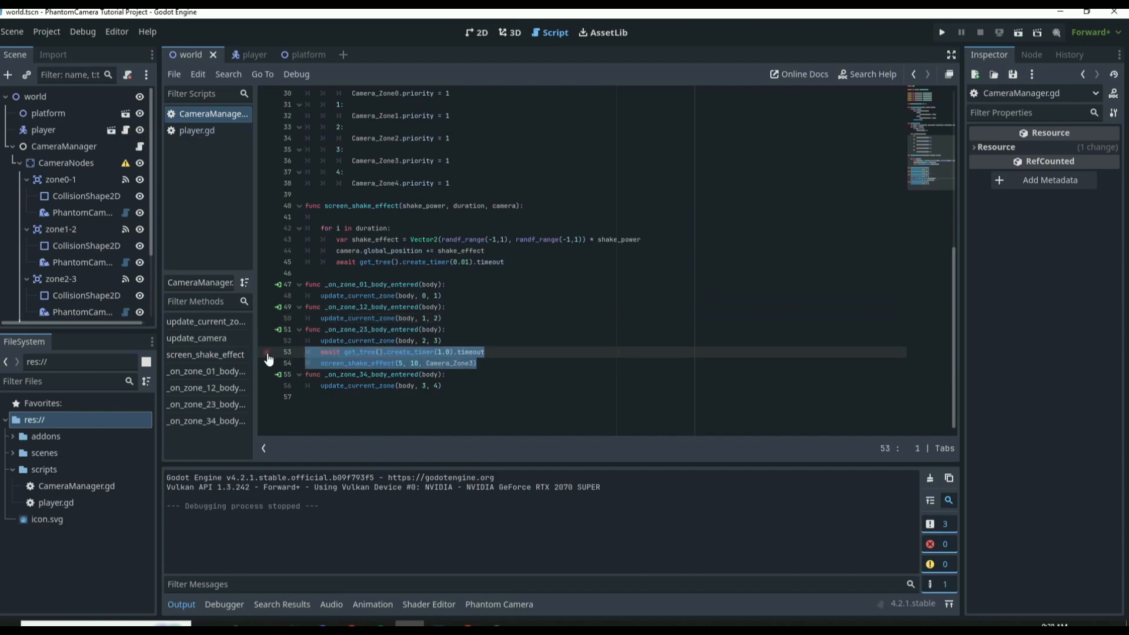
drag(484, 352, 325, 353)
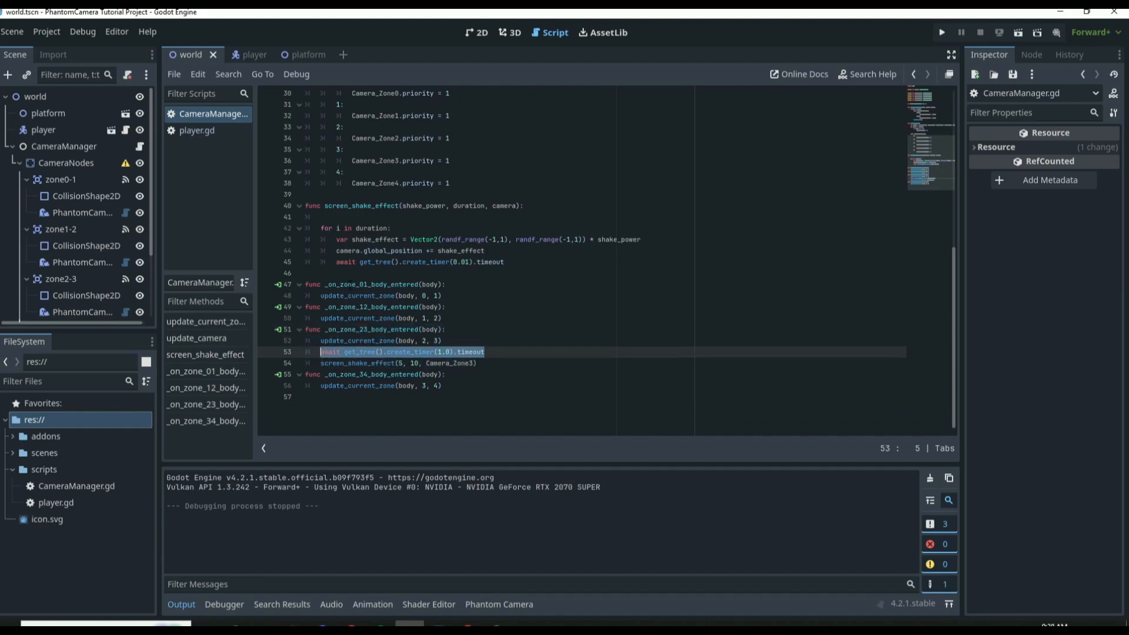
click(369, 217)
key(Return)
key(Up)
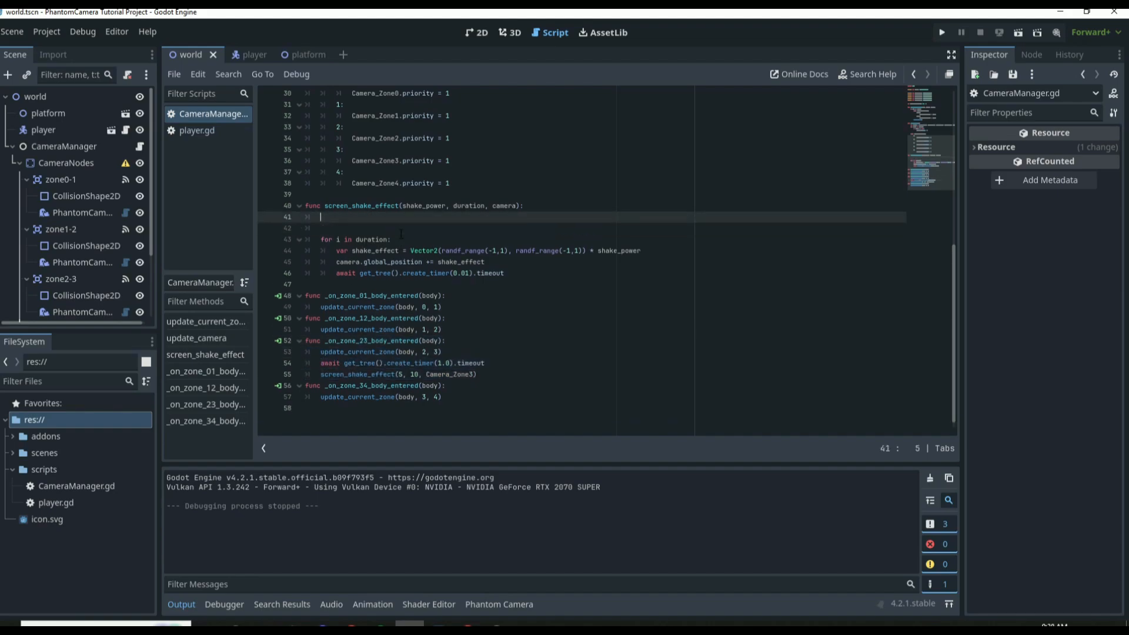
text(await get_tree().create_timer(1.0).timeout)
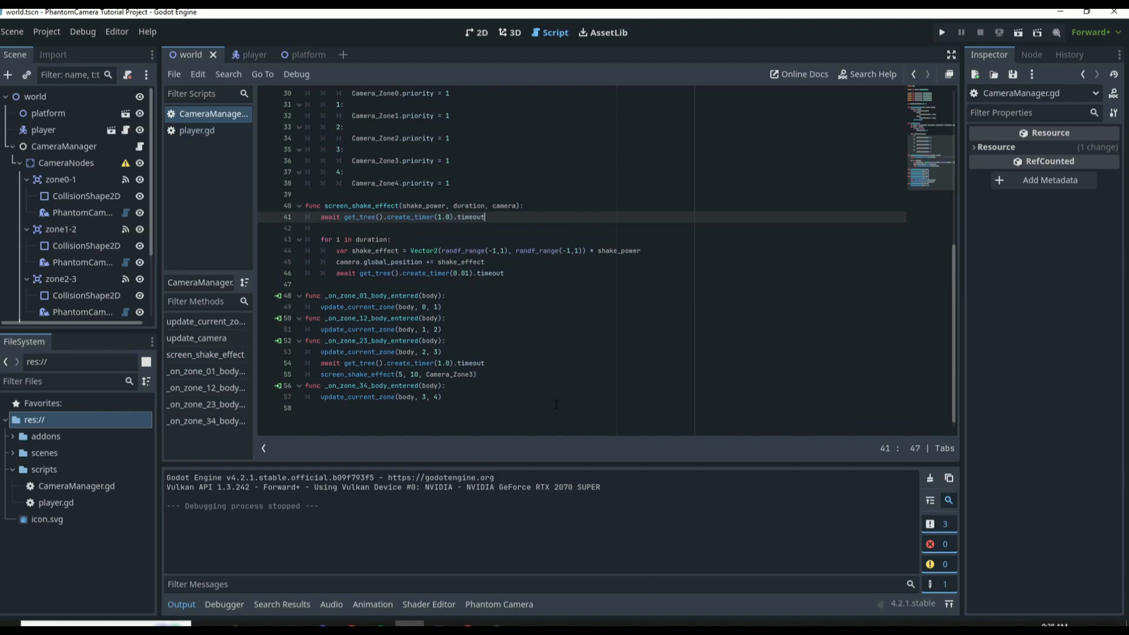
Step: Delete the await line from _on_zone_23_body_entered and run the project
drag(484, 363, 266, 365)
key(BackSpace)
key(BackSpace)
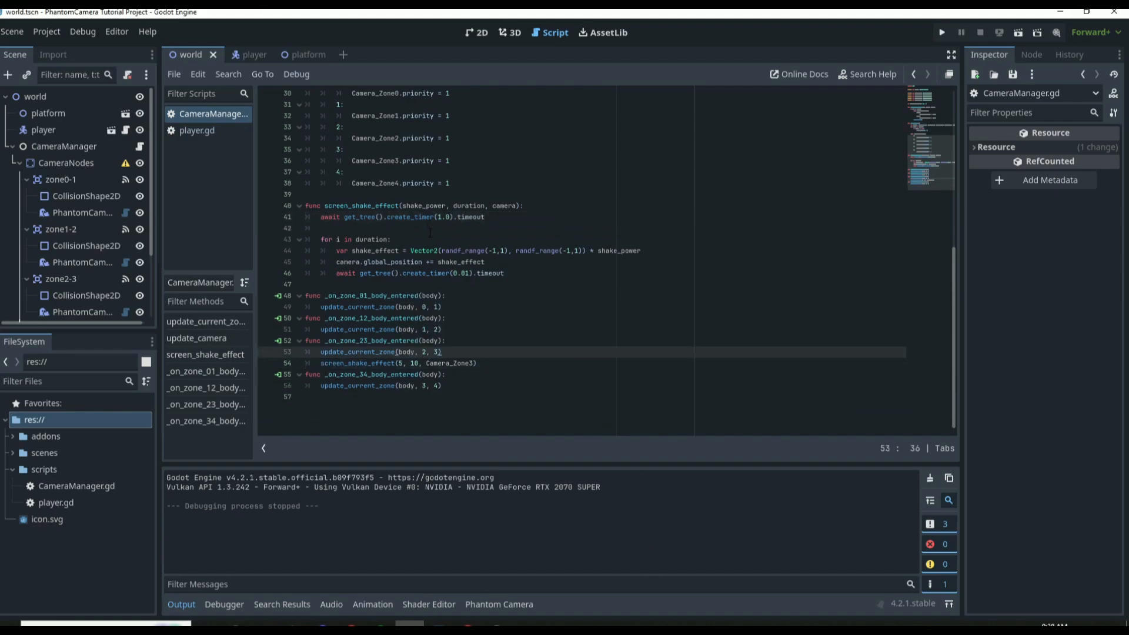
key(F5)
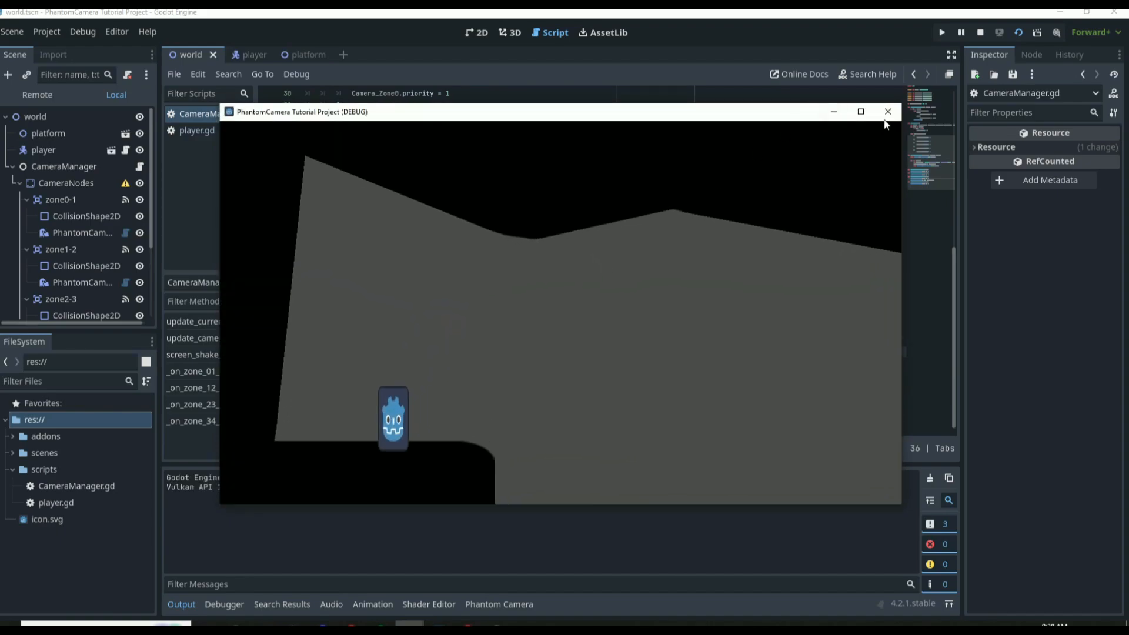
Step: Move the player into zone 3 to check the delayed shake, close the game, and inspect the zone 3 camera area in the 2D view
key(Right)
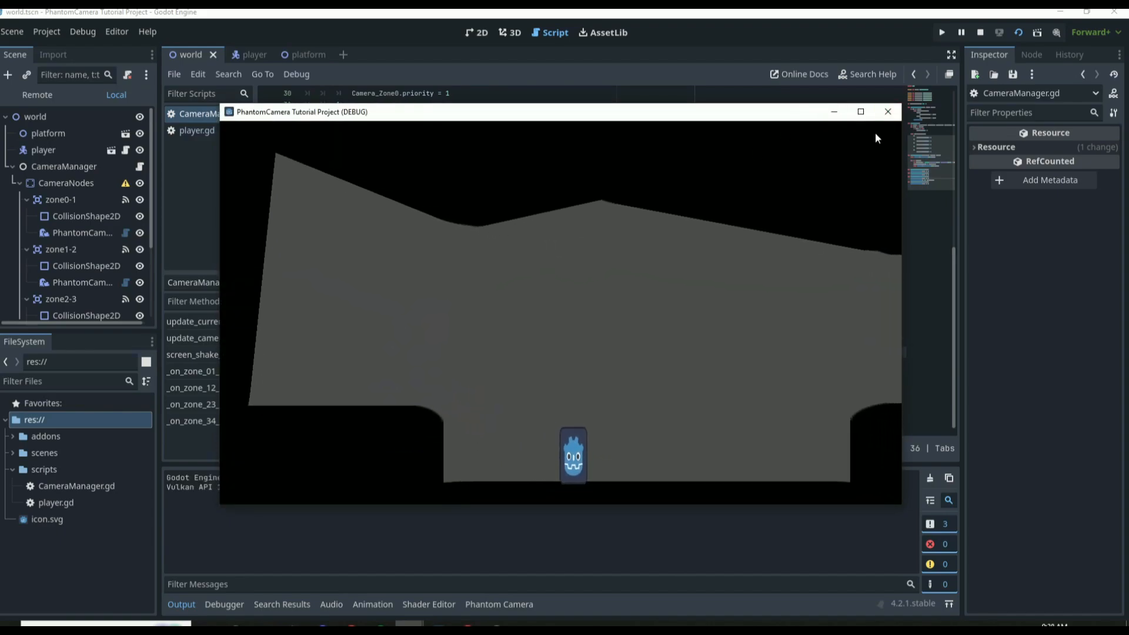
key(Right)
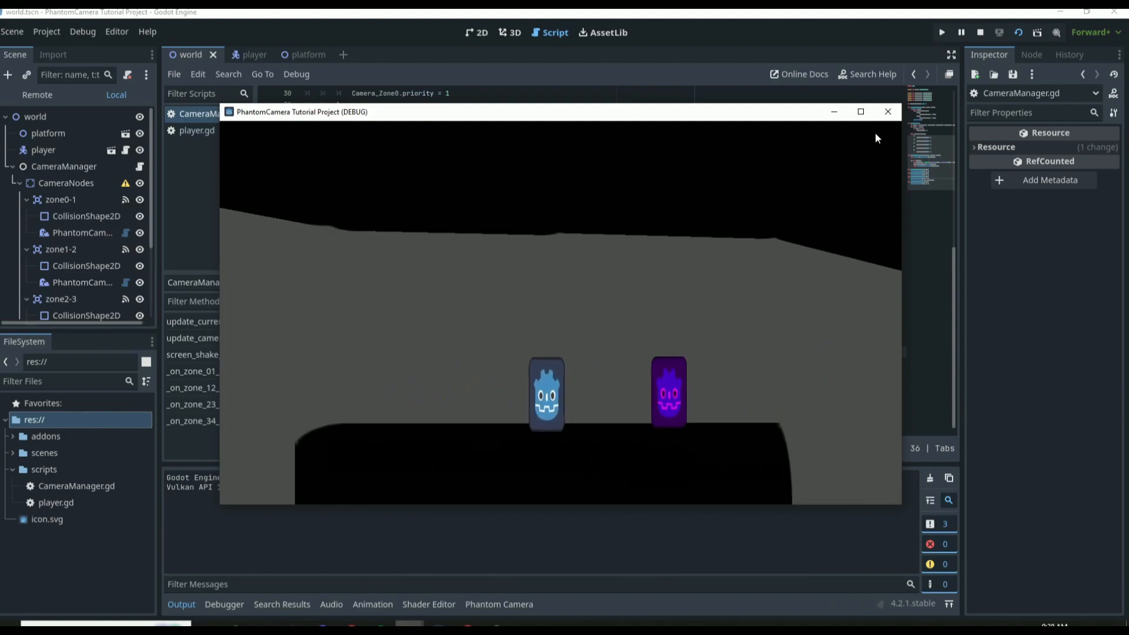
key(Right)
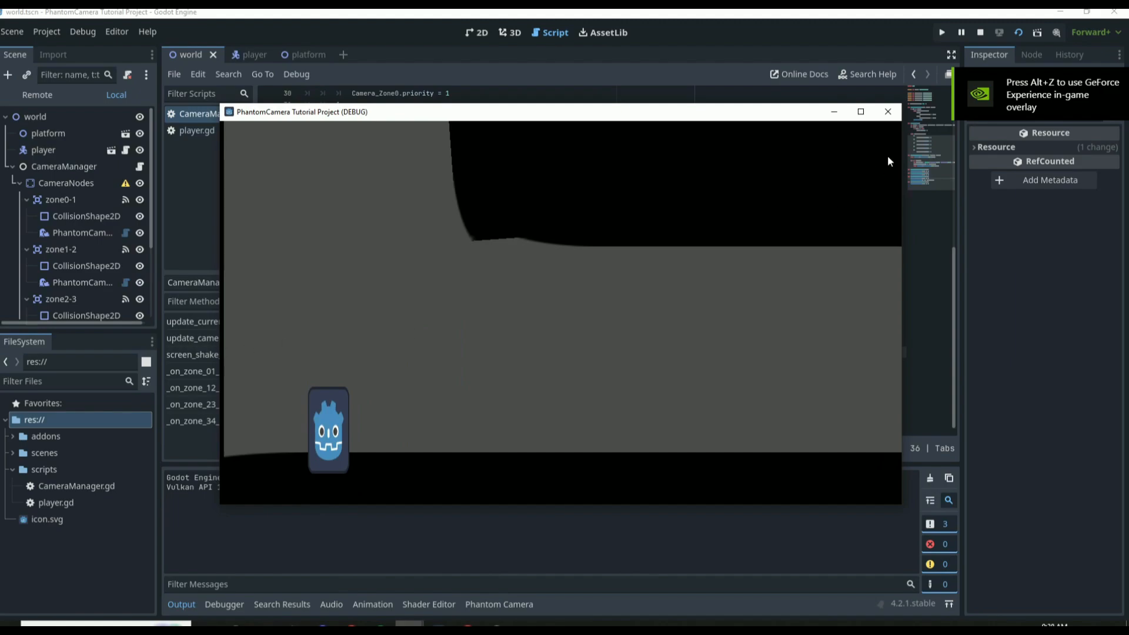
click(888, 111)
click(478, 32)
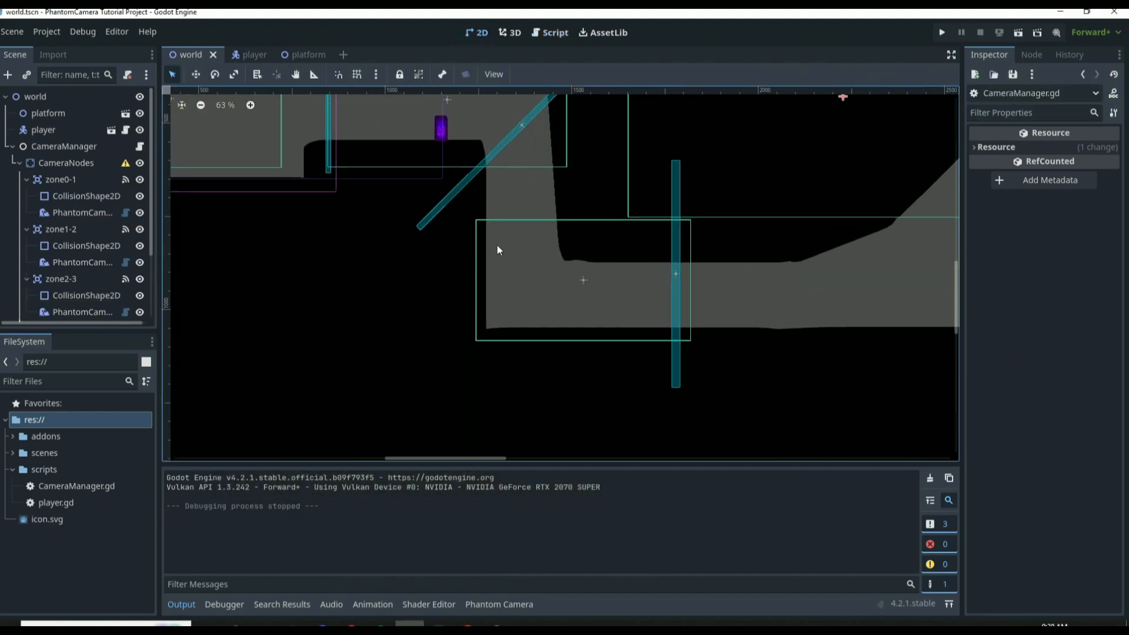
scroll(497, 250, up, 3)
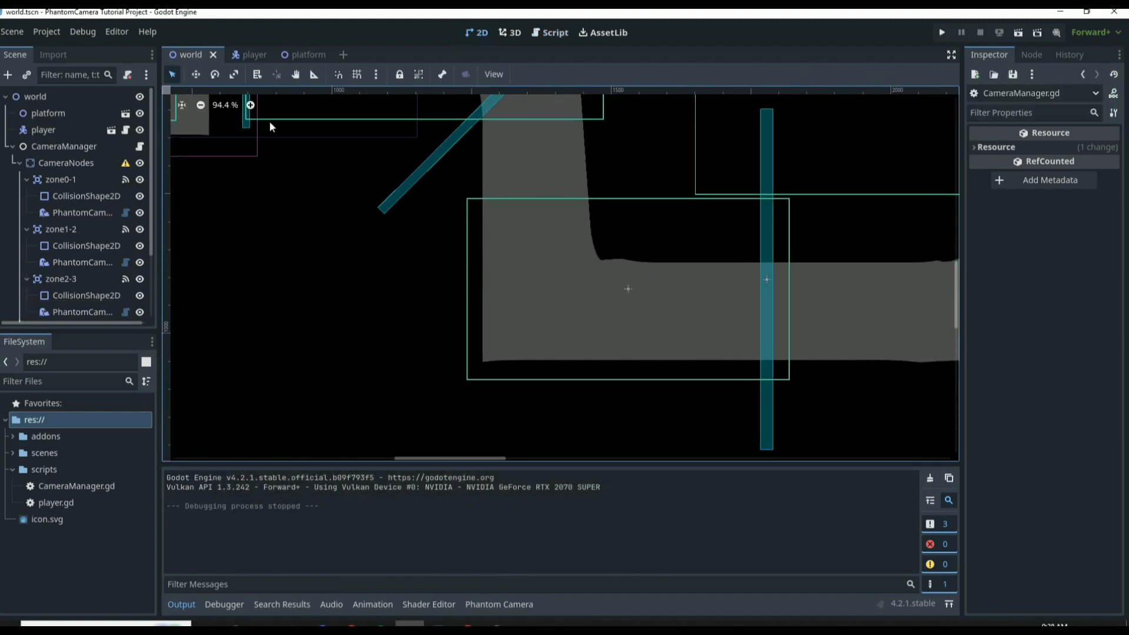
scroll(109, 174, down, 3)
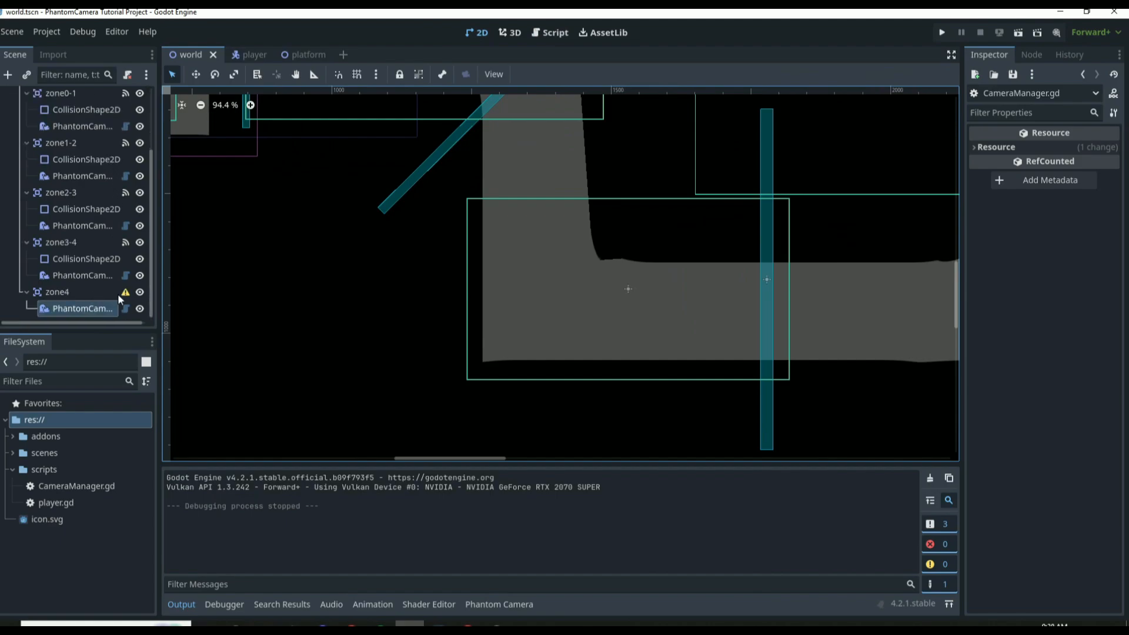
scroll(100, 289, up, 3)
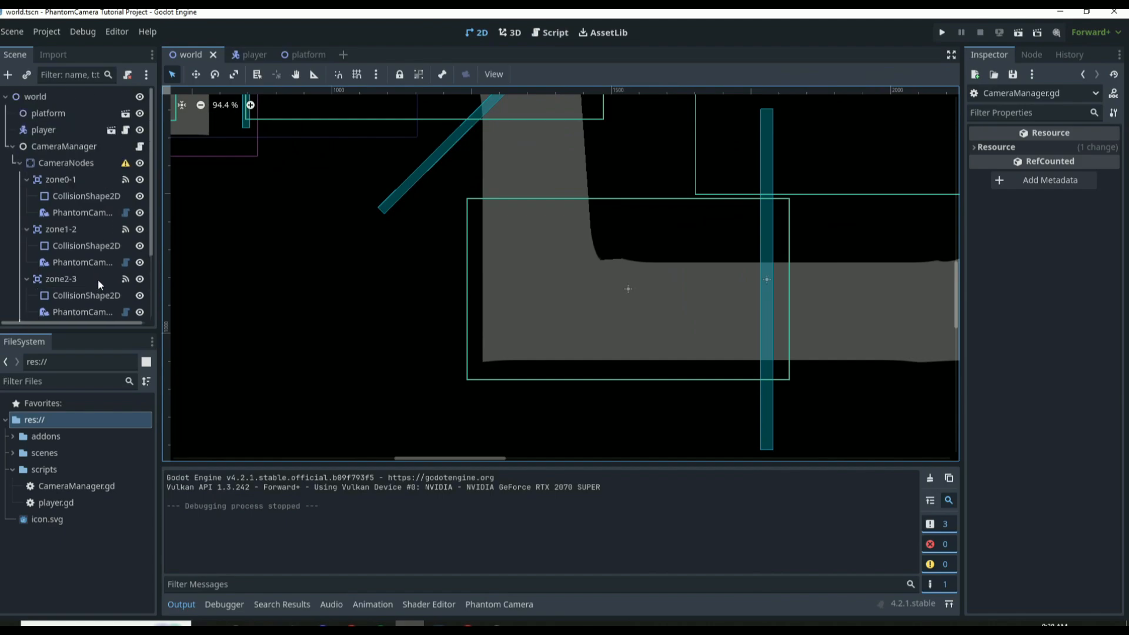
Step: In the CameraManager script, declare var og_global_pos: Vector = camera.global_position between the await line and the loop of screen_shake_effect
click(140, 147)
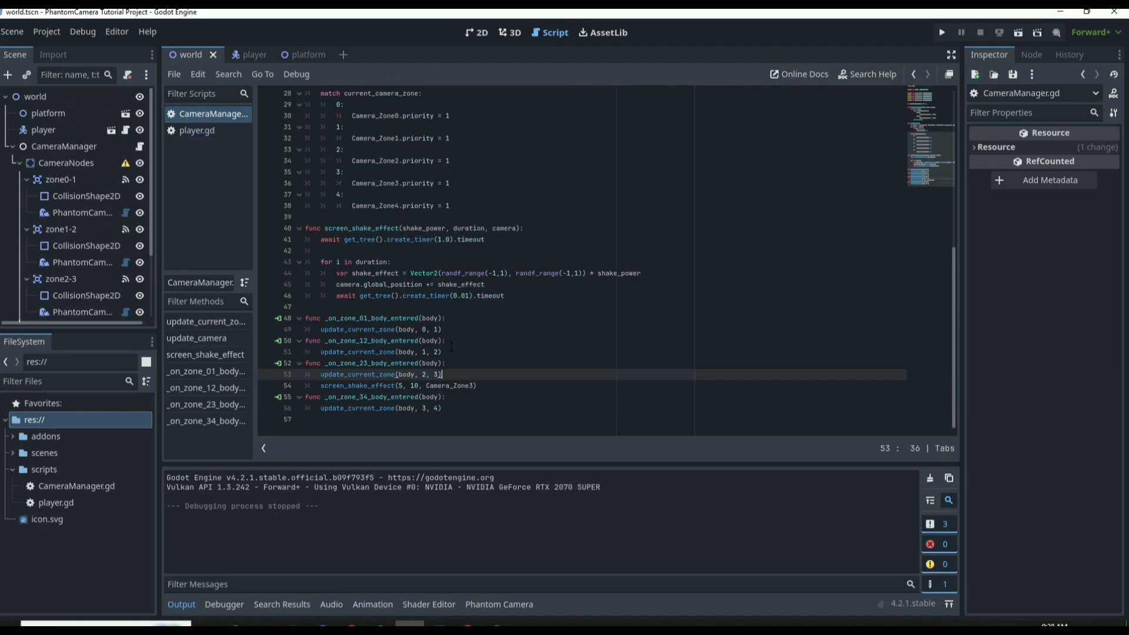
click(432, 251)
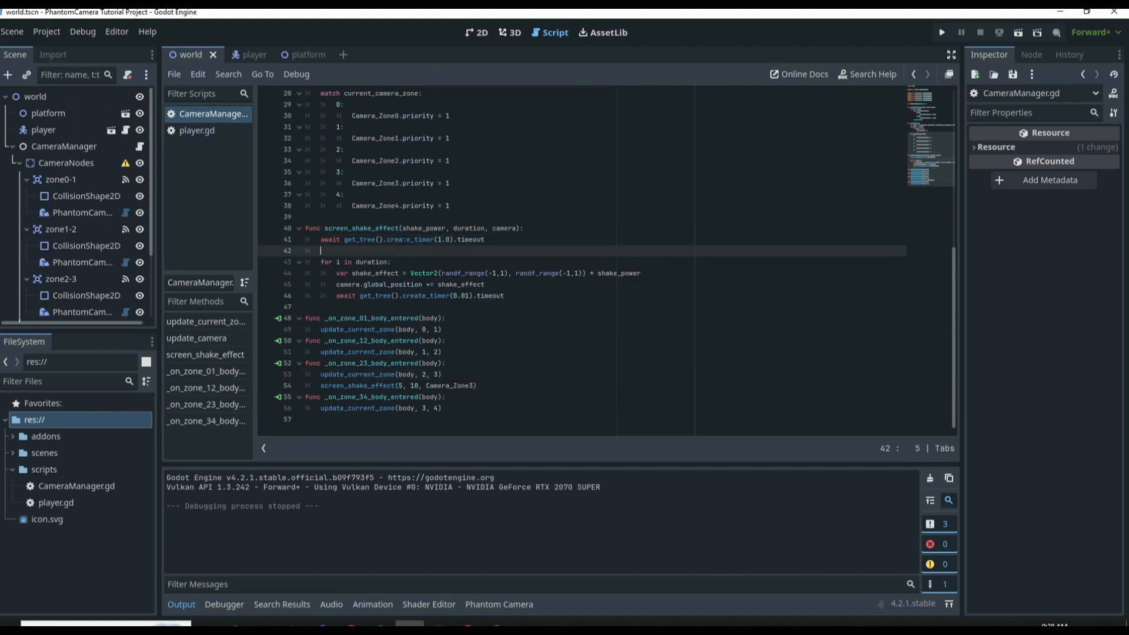
key(Return)
key(Return)
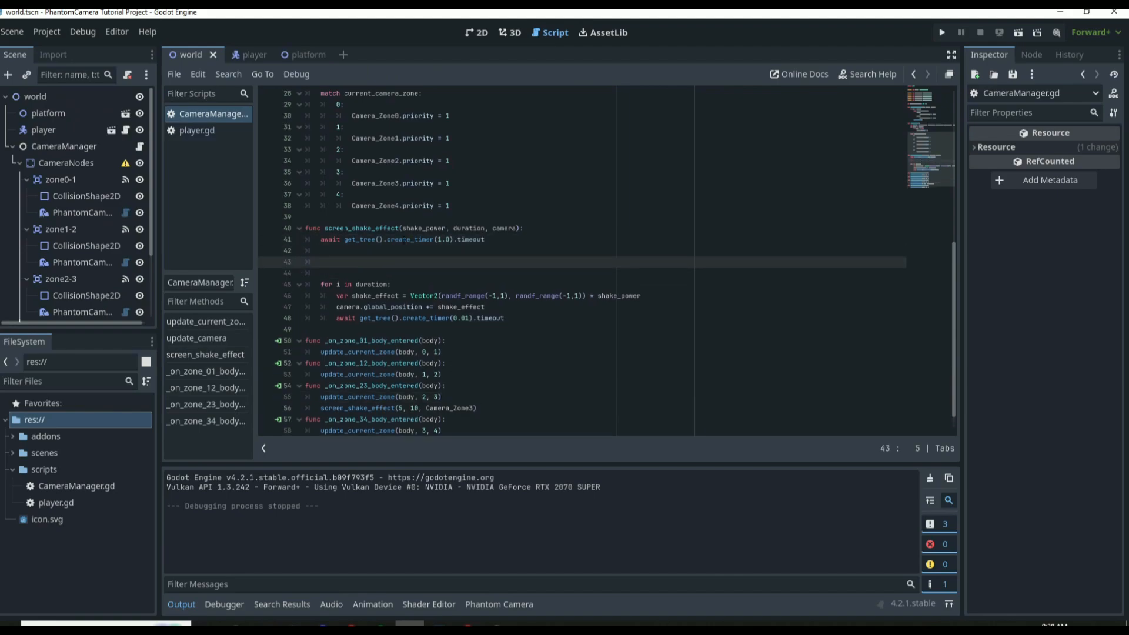
text(var og_global_p)
text(os: Vector)
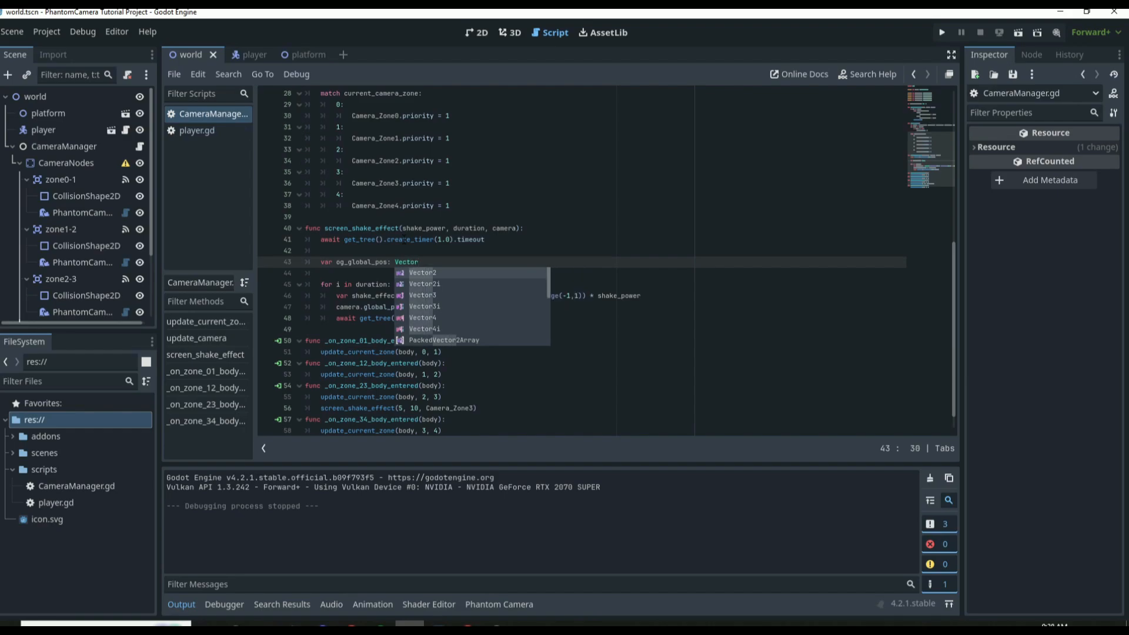
text( = camera.glo)
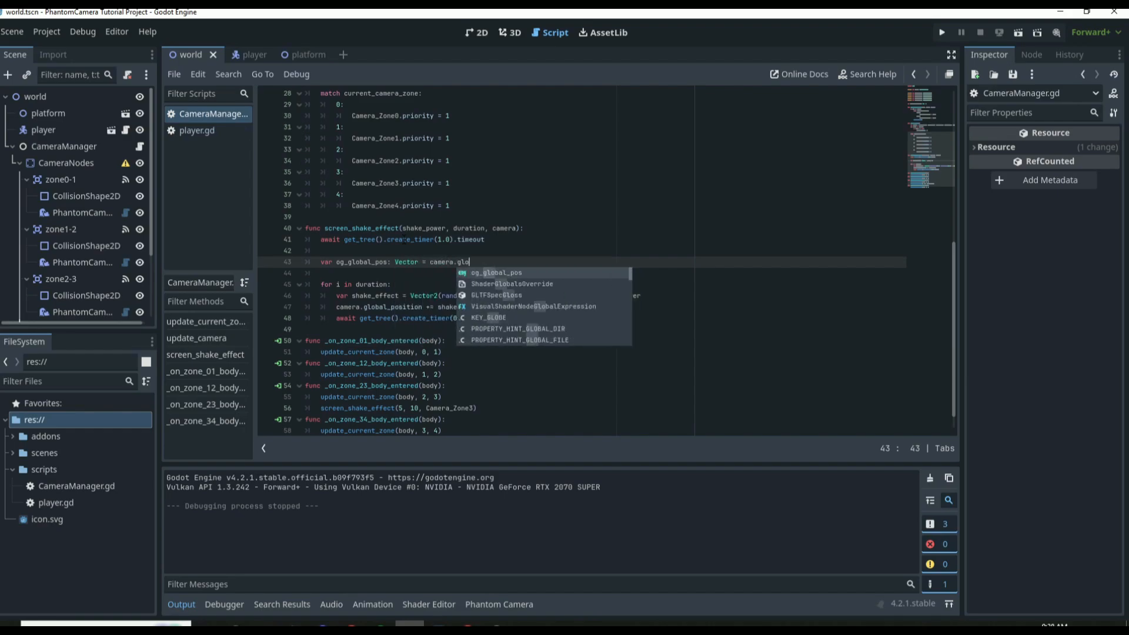
text(bal)
text(_position)
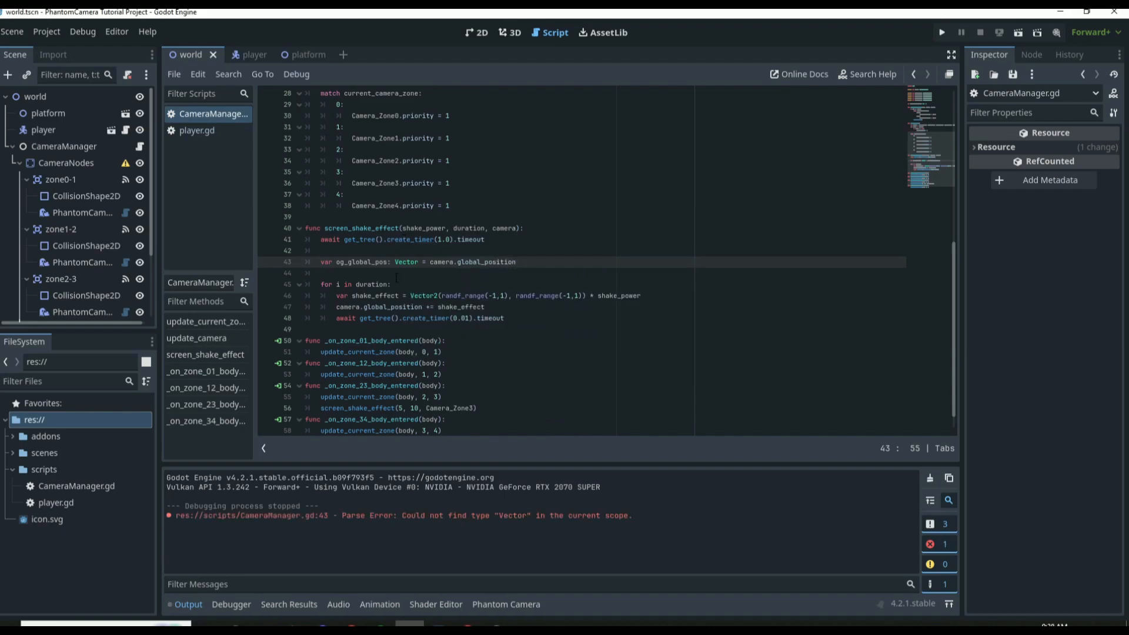
Step: Add camera.global_position = og_global_pos after the shake loop and correct the variable's type to Vector2
click(340, 328)
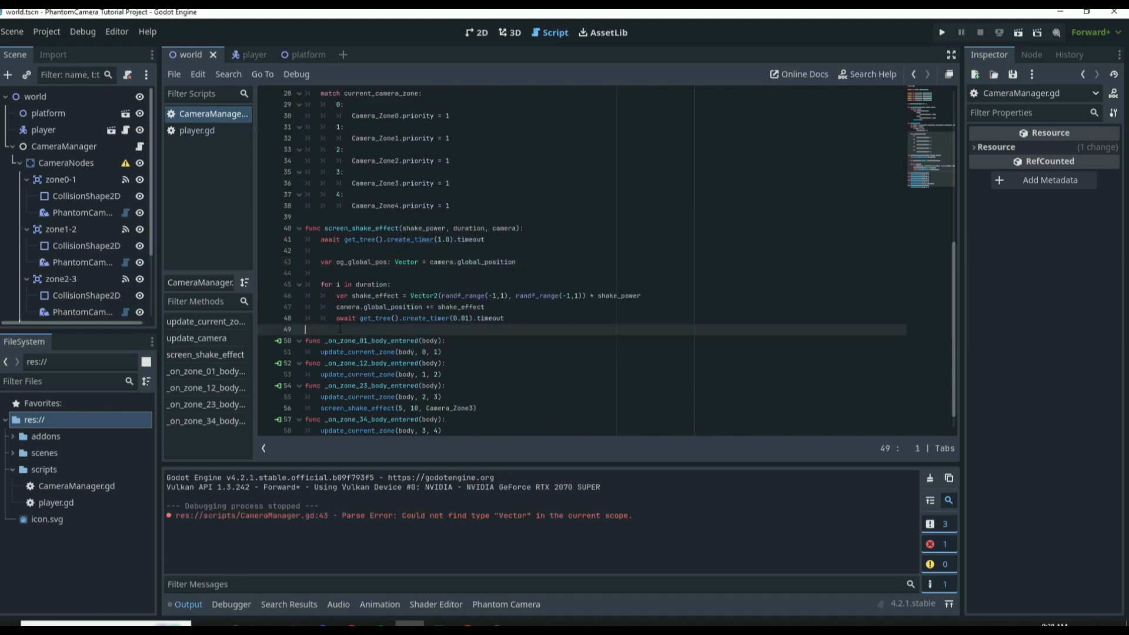
key(Return)
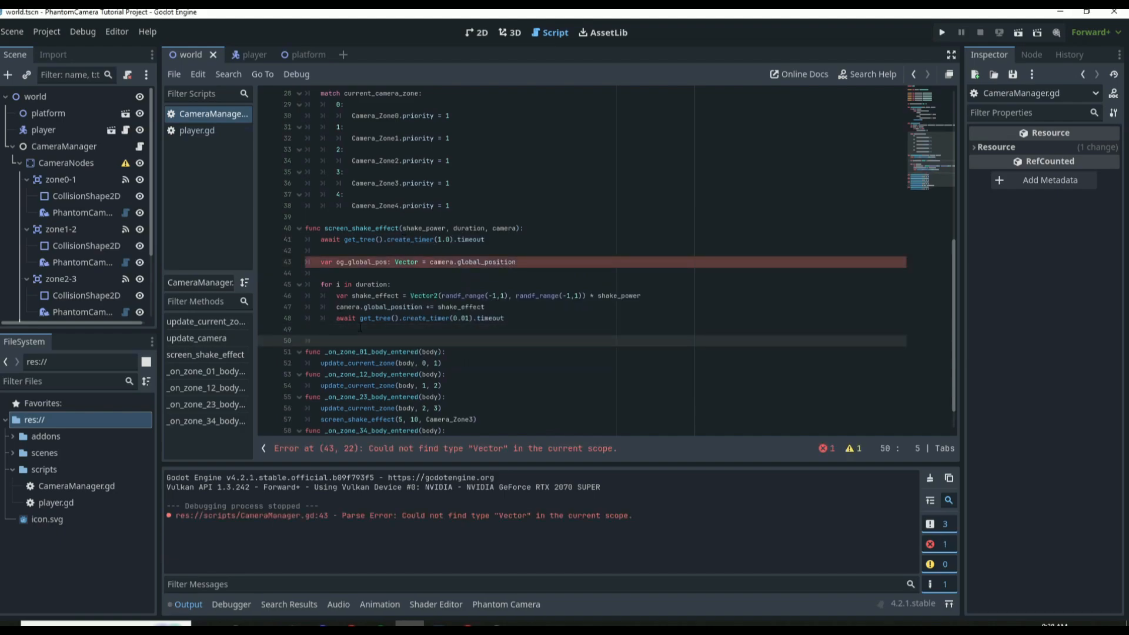
text(camera.global_posito)
click(419, 262)
text(2)
click(716, 341)
text(ion = og_global_pos)
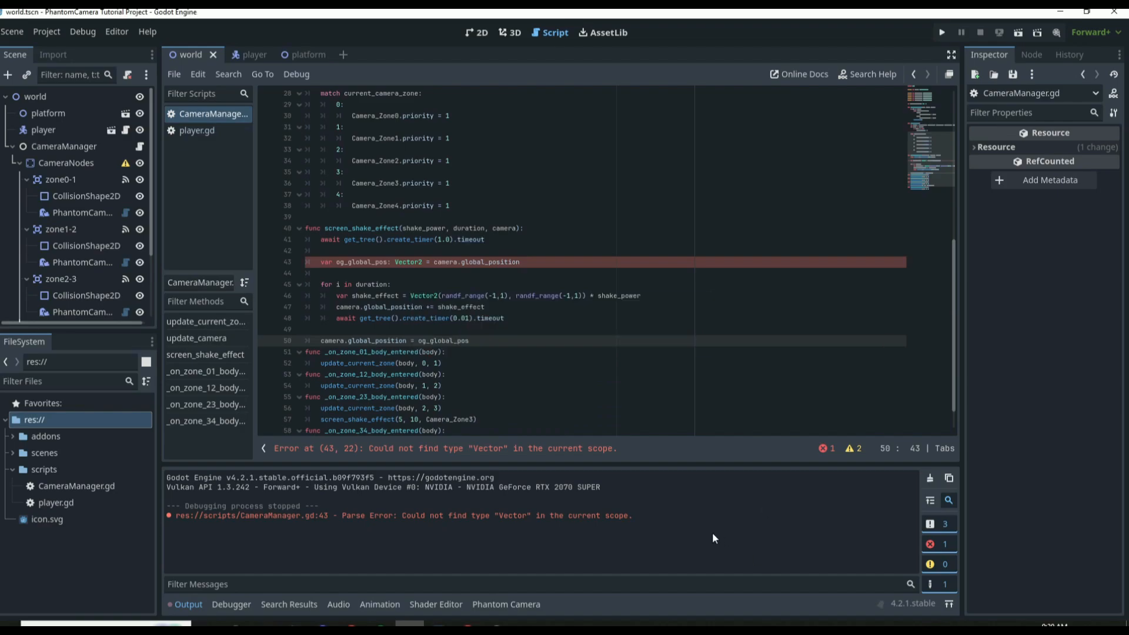
Step: Run the current scene, move the player through to zone 3 to check the camera position reset, and close the game
key(F6)
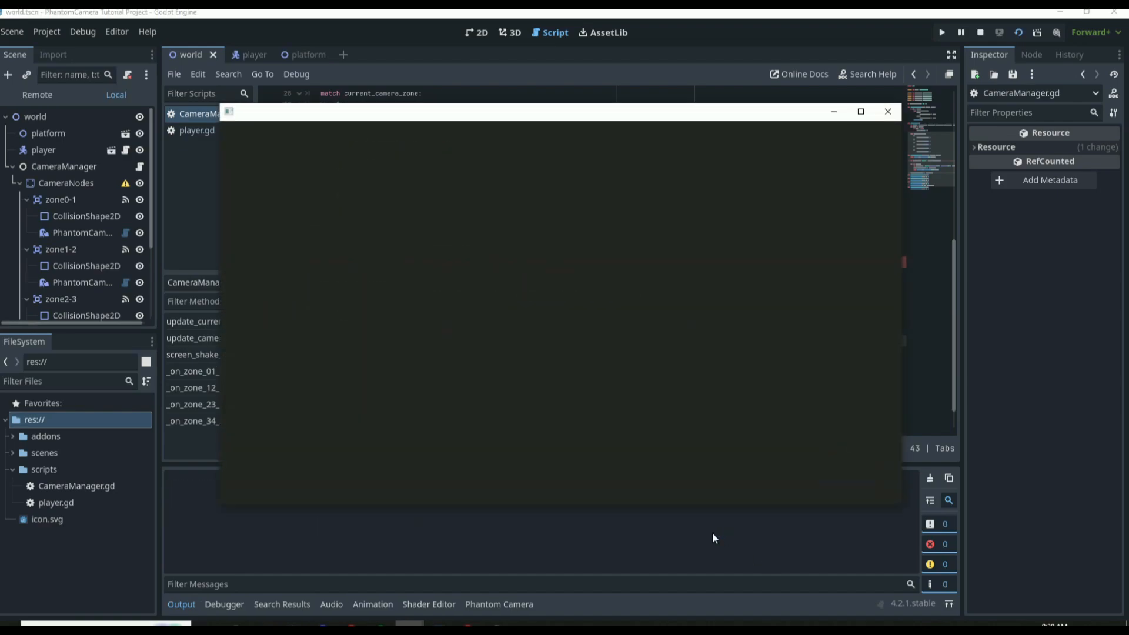
key(Right)
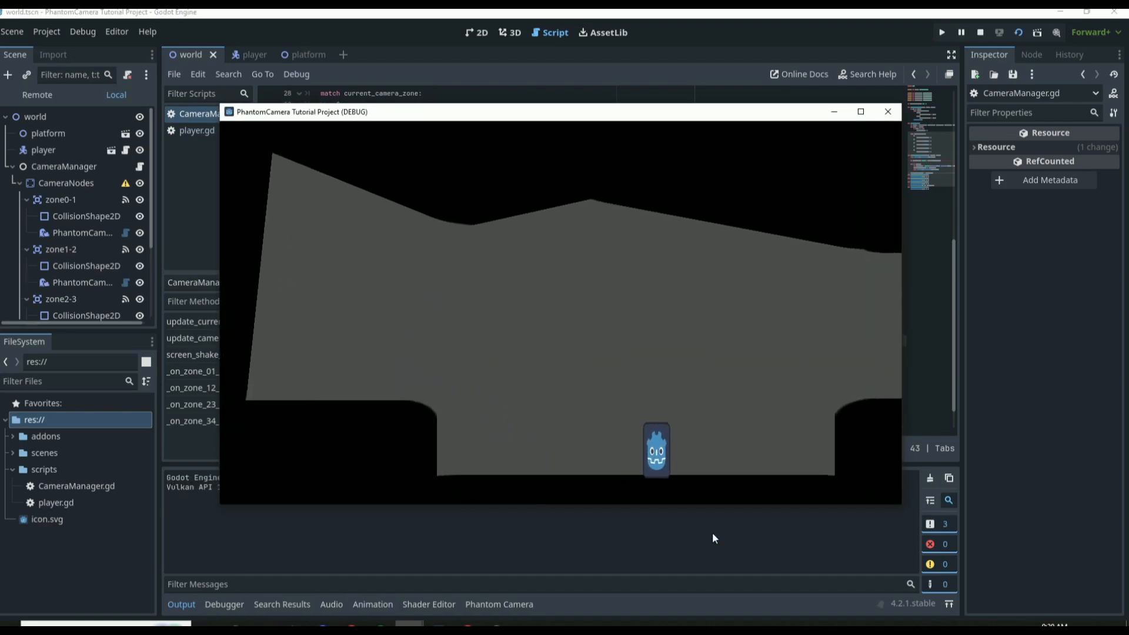
key(space)
key(Right)
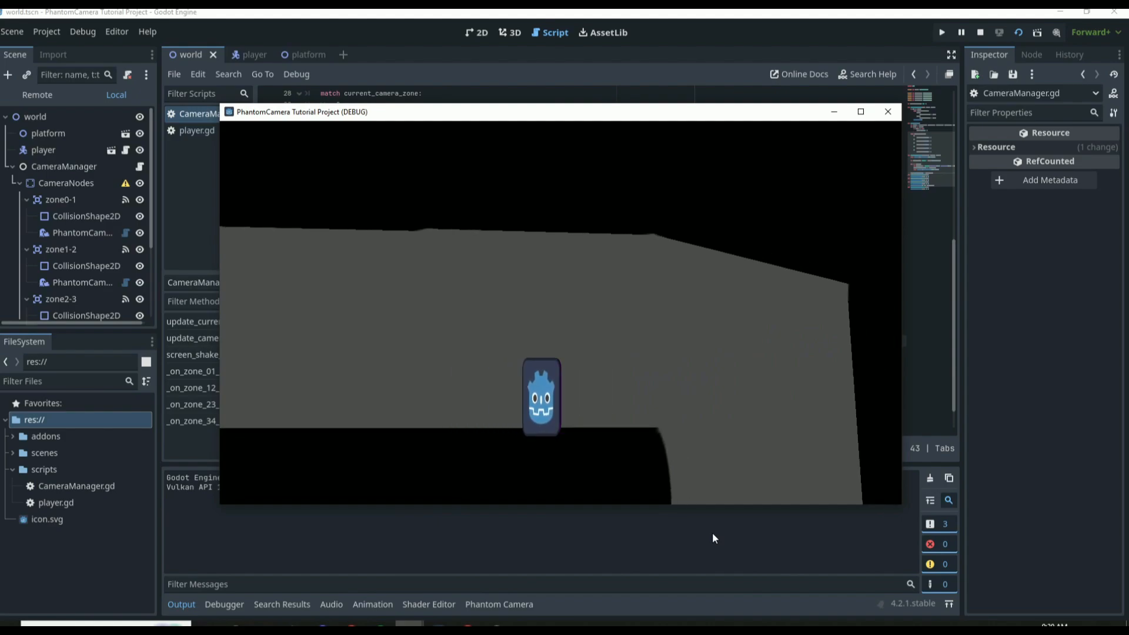
key(Right)
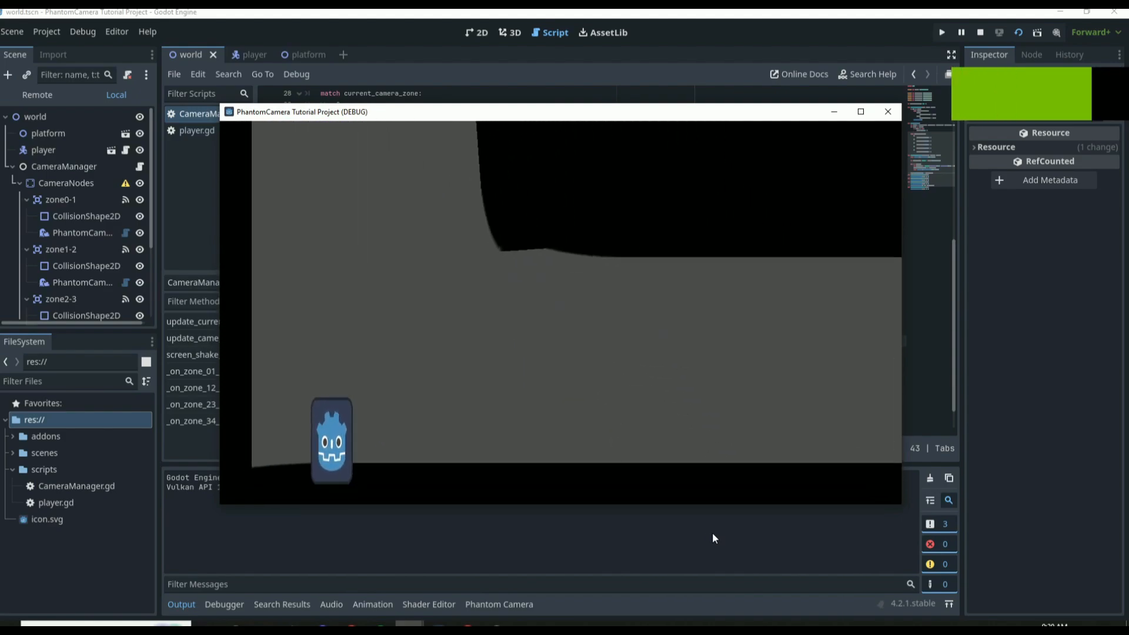
click(888, 111)
Step: Insert blank lines between the camera position reset and _on_zone_01_body_entered, and save the script
key(Return)
key(Return)
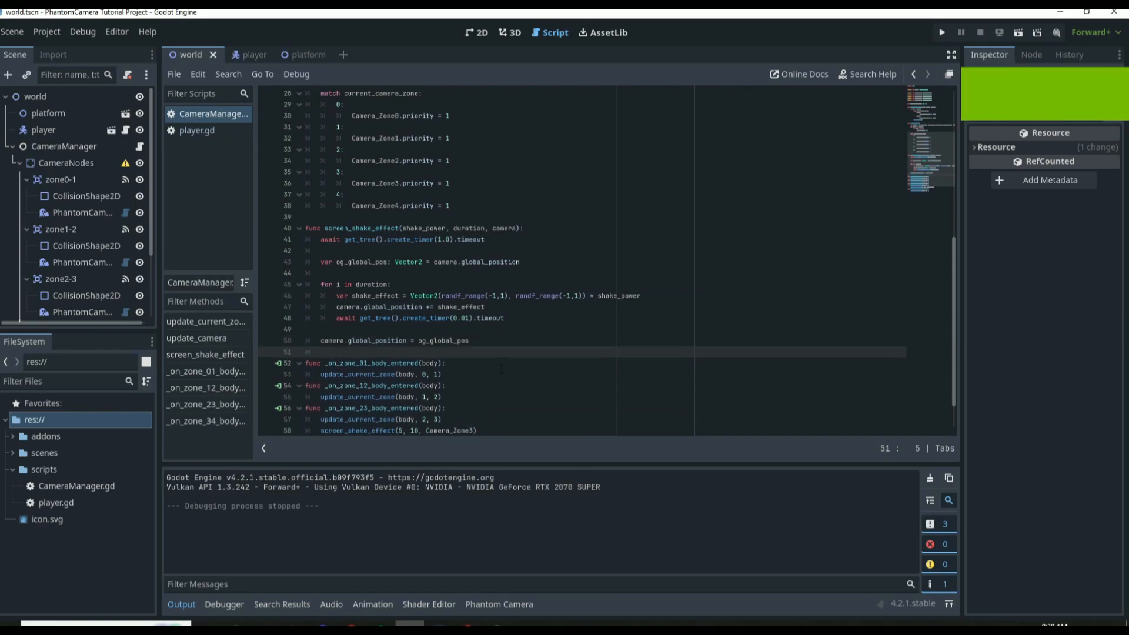
key(Return)
key(BackSpace)
key(BackSpace)
key(BackSpace)
scroll(499, 374, down, 2)
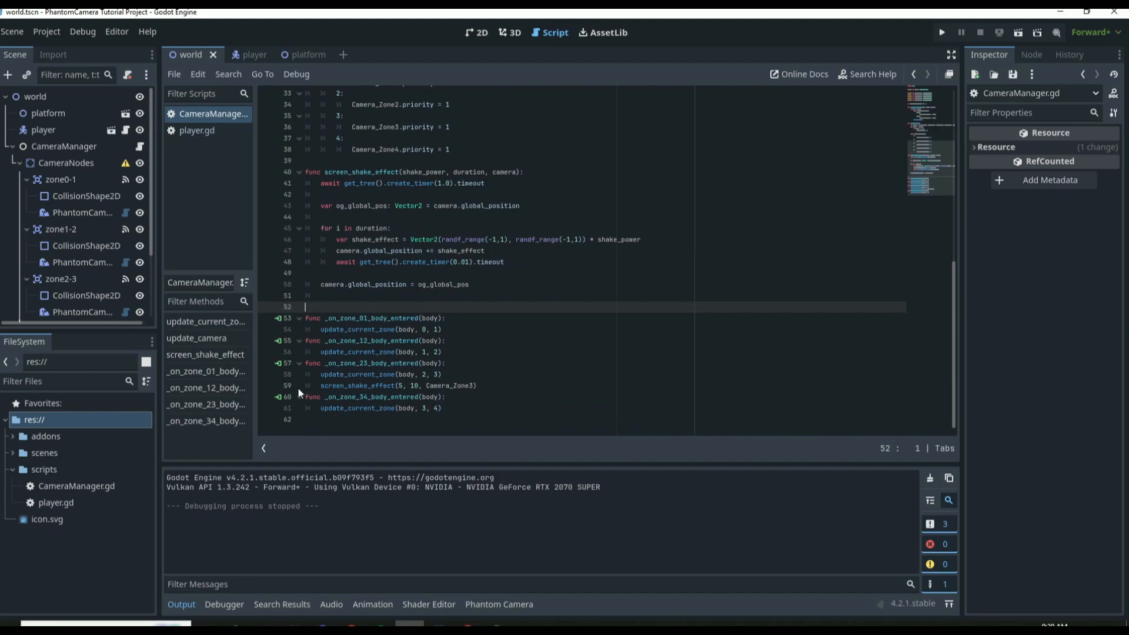
click(453, 296)
key(ctrl+s)
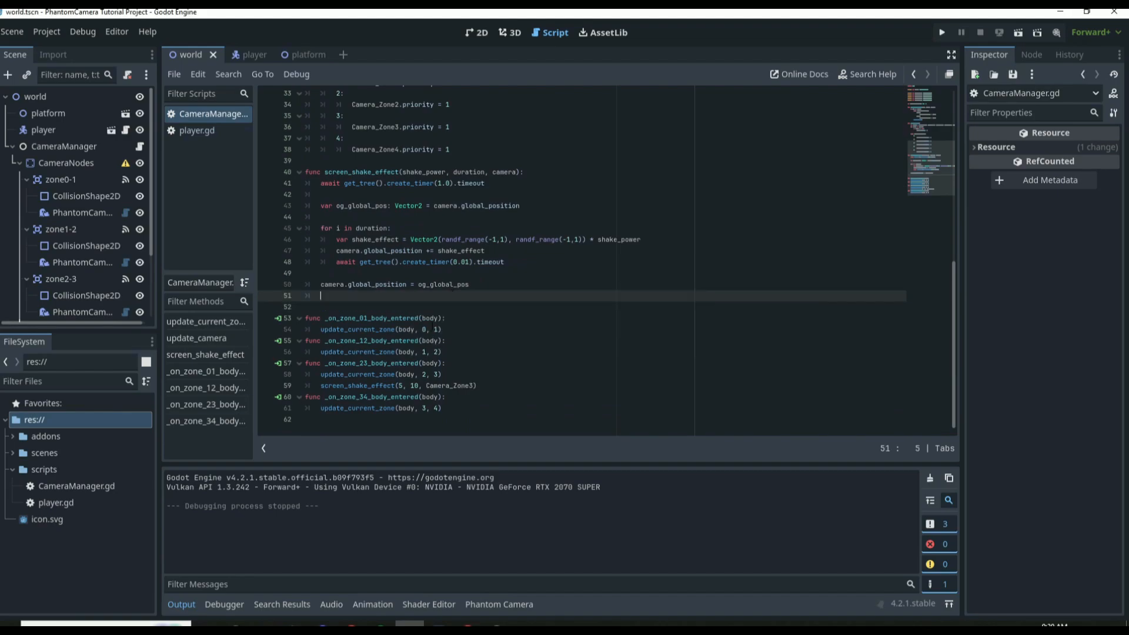
Step: Run the project again, move the player as far as the purple figure in zone 2, and close the game
key(F5)
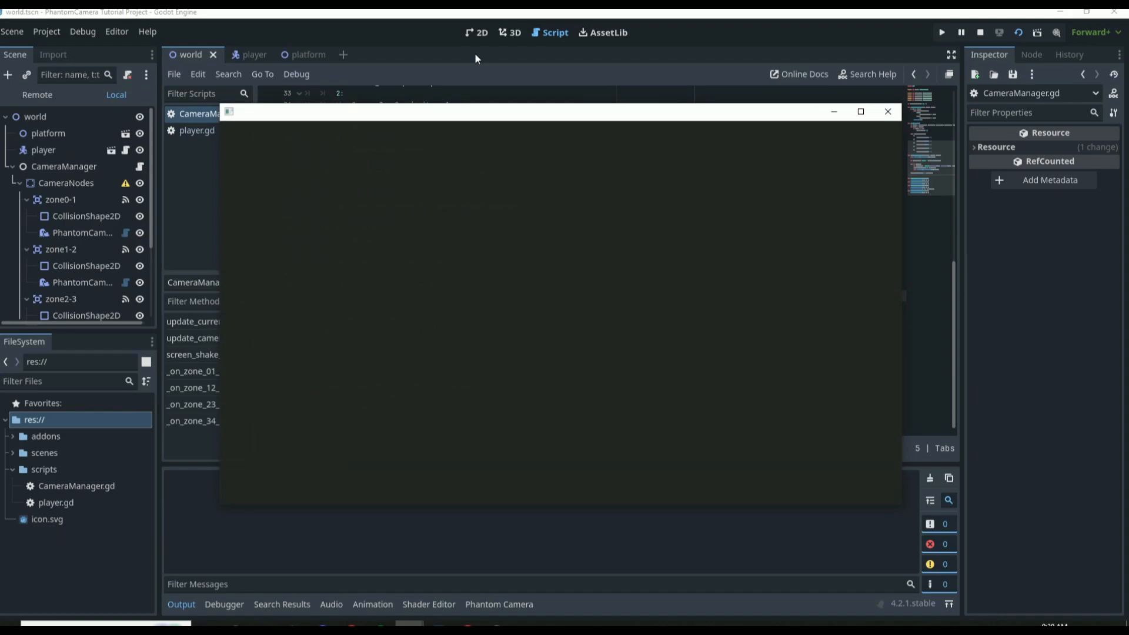
key(Right)
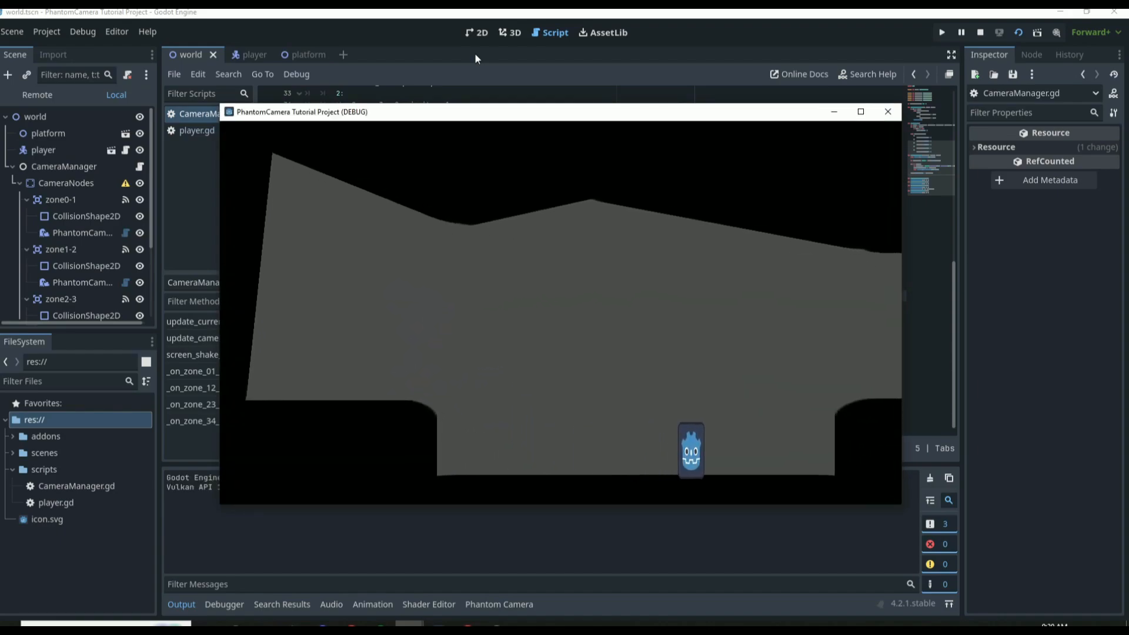
key(space)
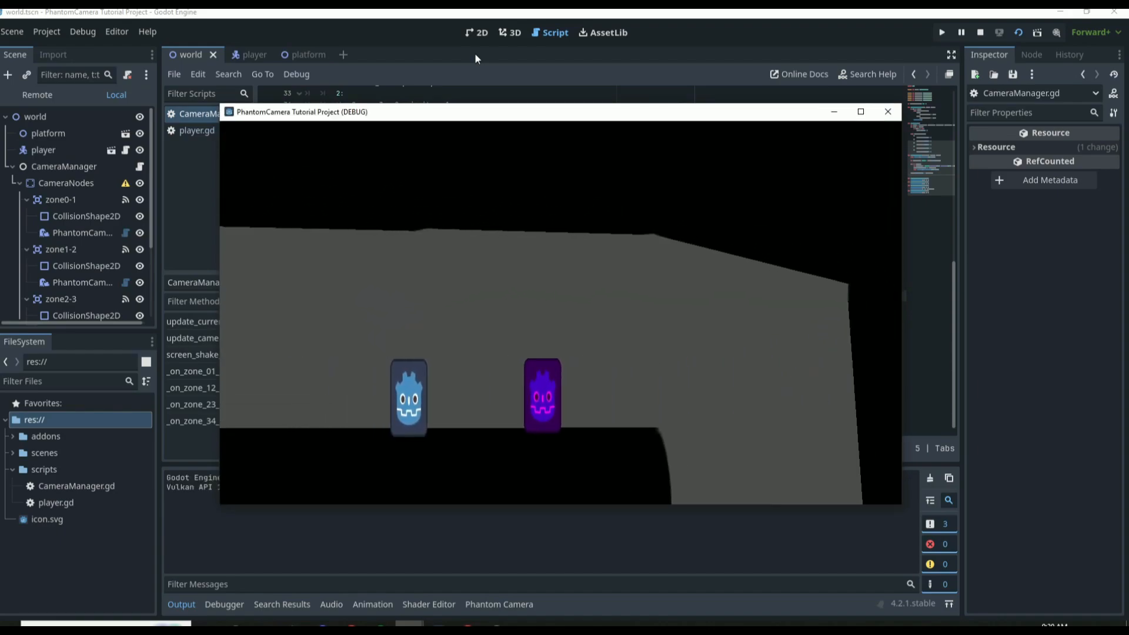
key(Right)
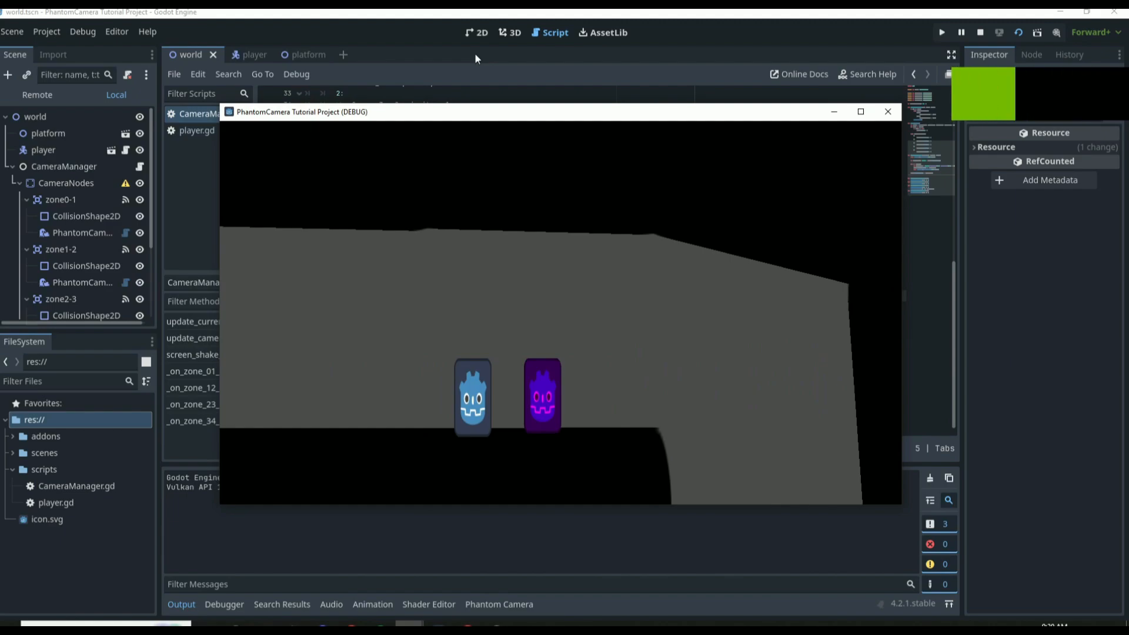
click(888, 111)
Step: Select the CameraManager node and review the update_camera and screen_shake_effect functions in its script
click(77, 148)
scroll(374, 331, up, 5)
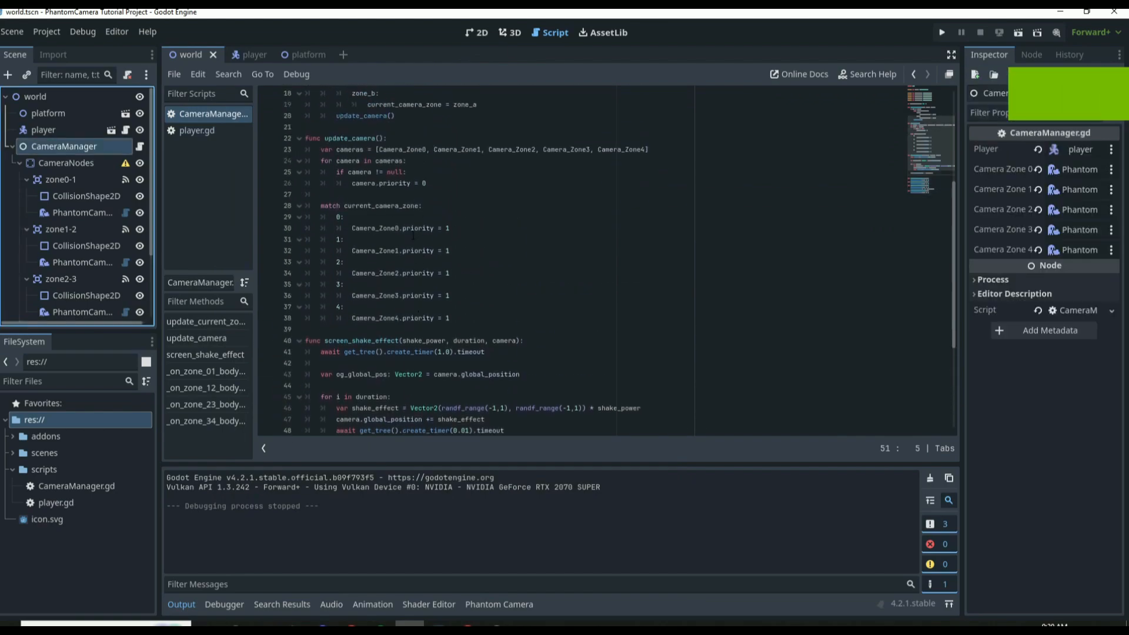
scroll(385, 317, down, 5)
scroll(412, 284, up, 4)
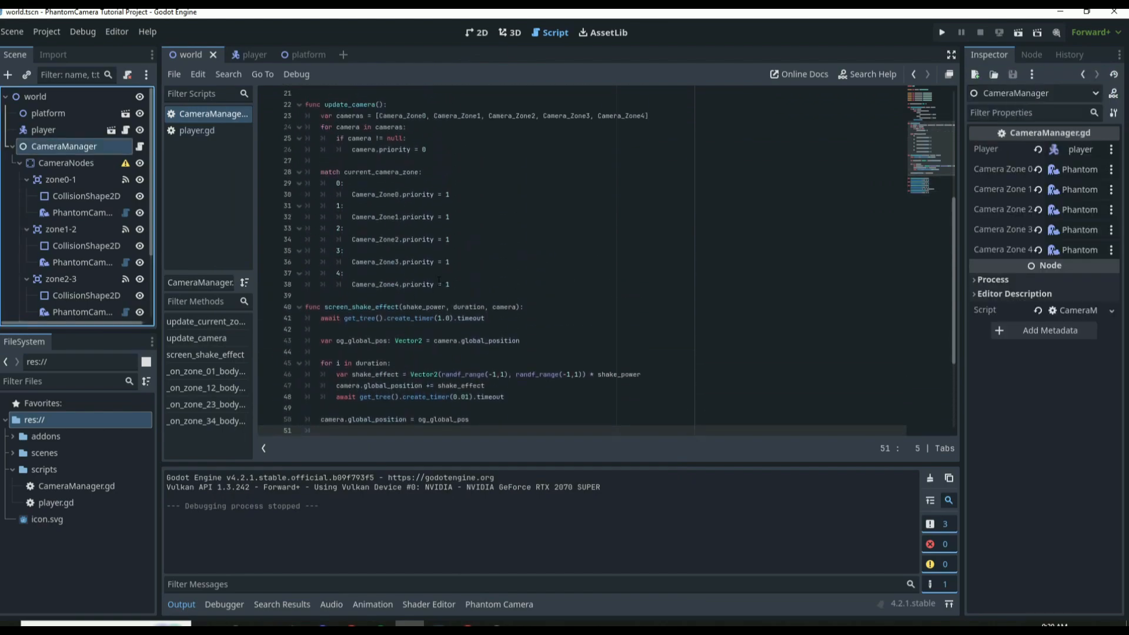
drag(412, 273, 412, 159)
click(433, 241)
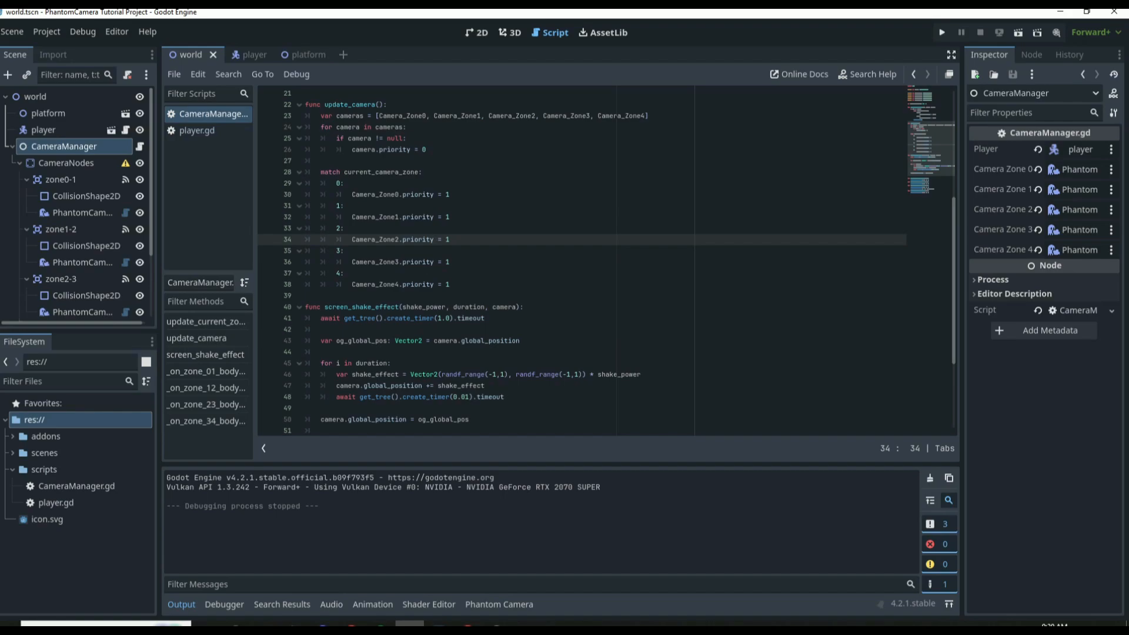
Step: Examine the whole level's camera zones in the 2D view, the area around zone 2, and the scene's node tree
key(ctrl+F1)
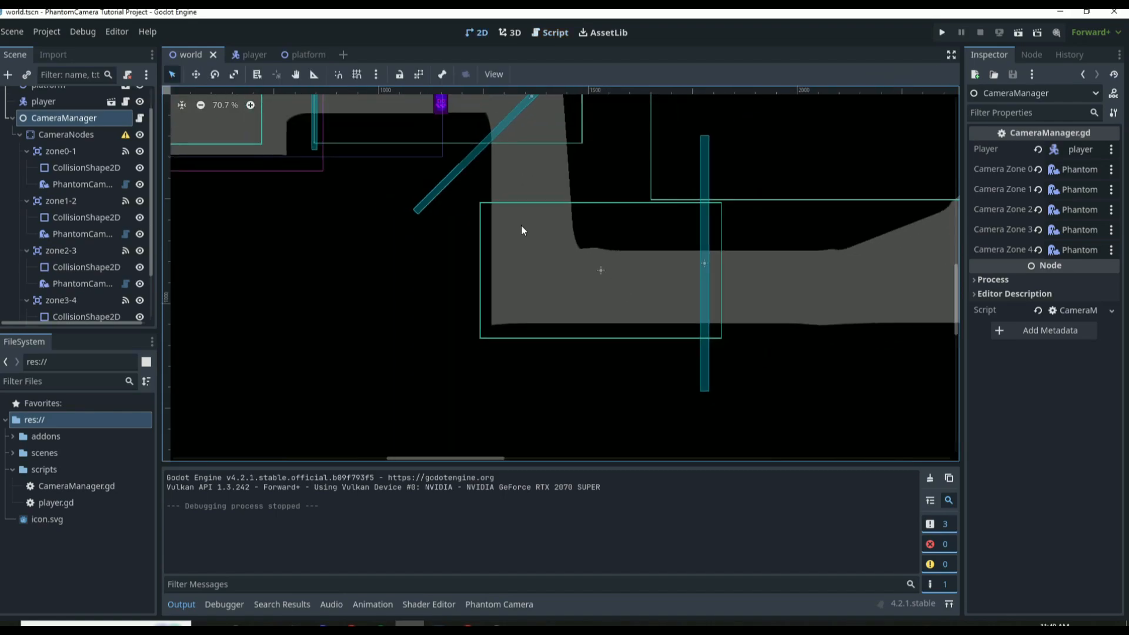
scroll(521, 225, down, 8)
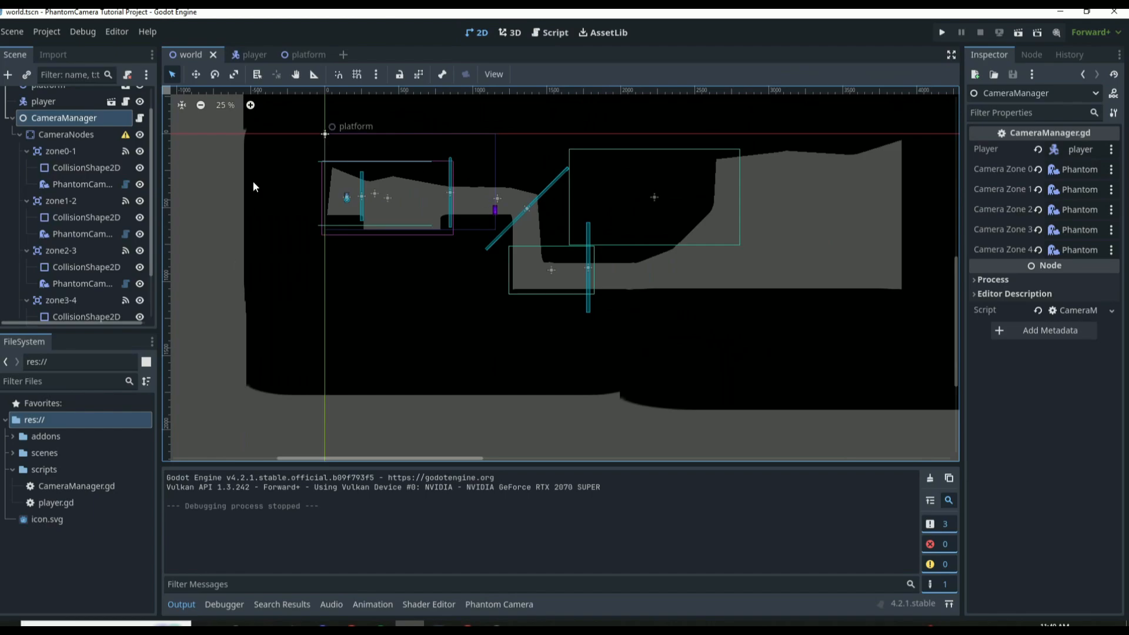
scroll(538, 195, up, 5)
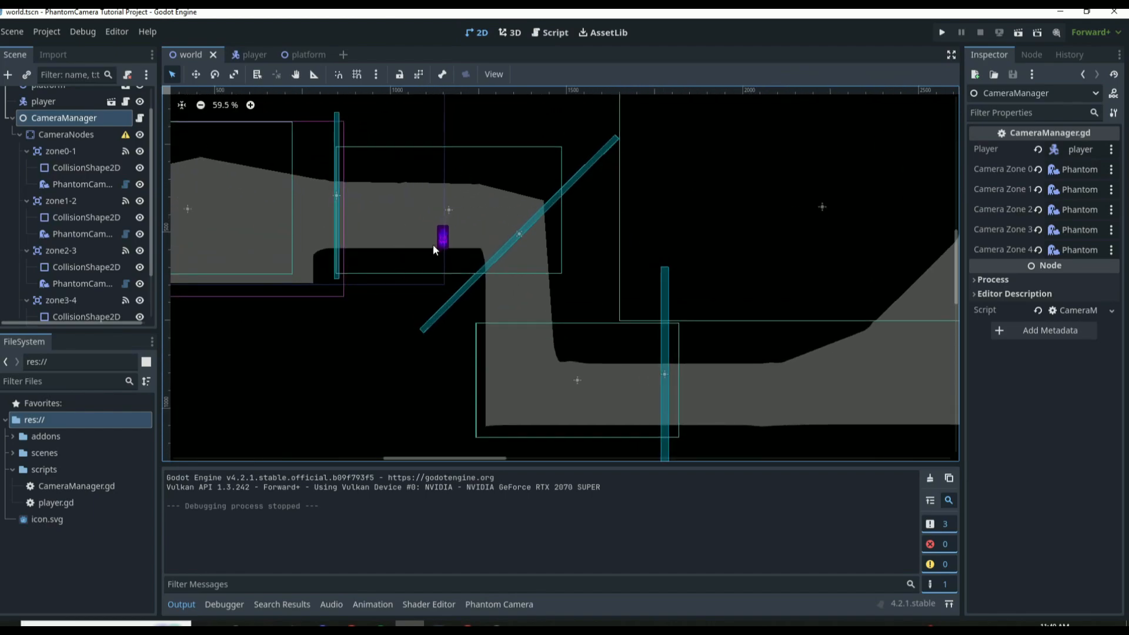
scroll(433, 245, up, 1)
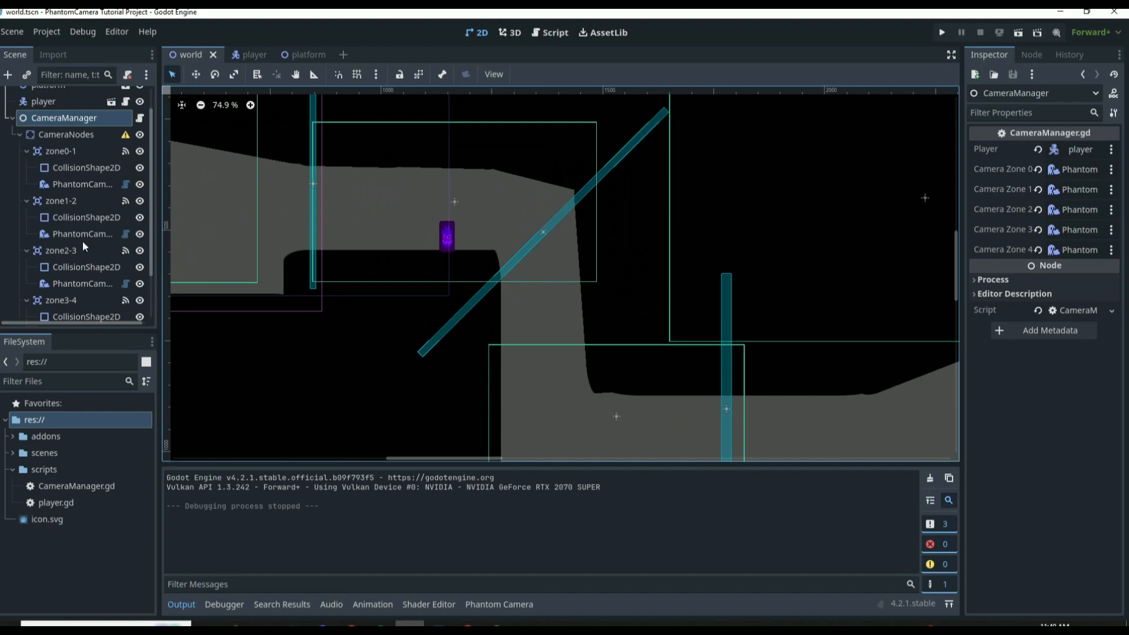
scroll(82, 253, down, 3)
scroll(62, 288, up, 5)
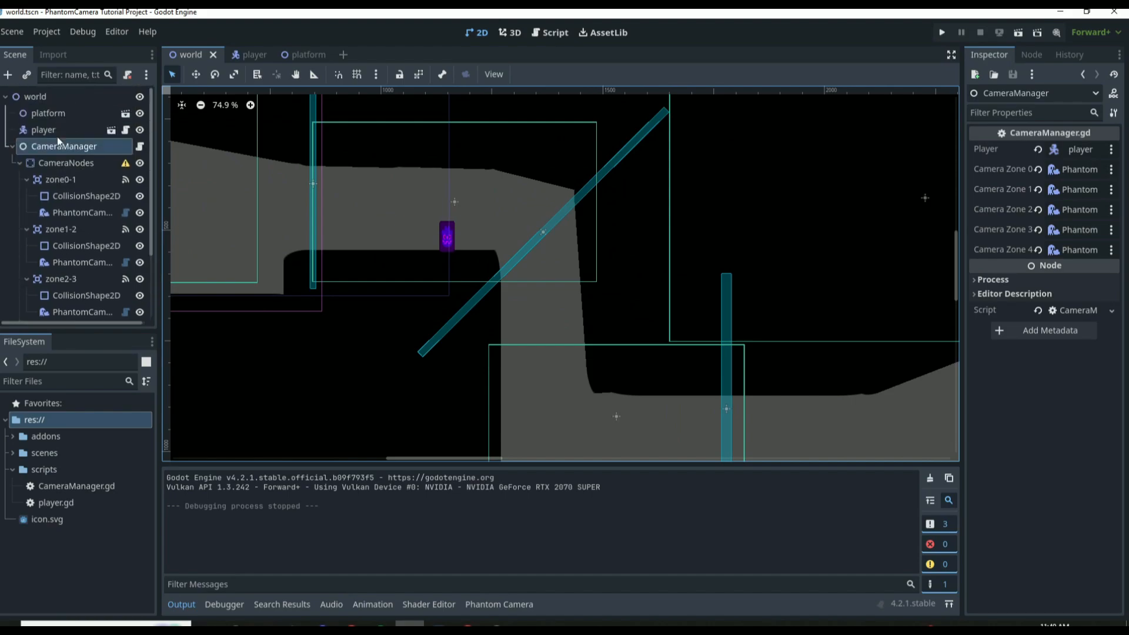
Step: Add an Area2D node under CameraNodes and rename it interaction_area1
click(65, 163)
click(7, 75)
text(area)
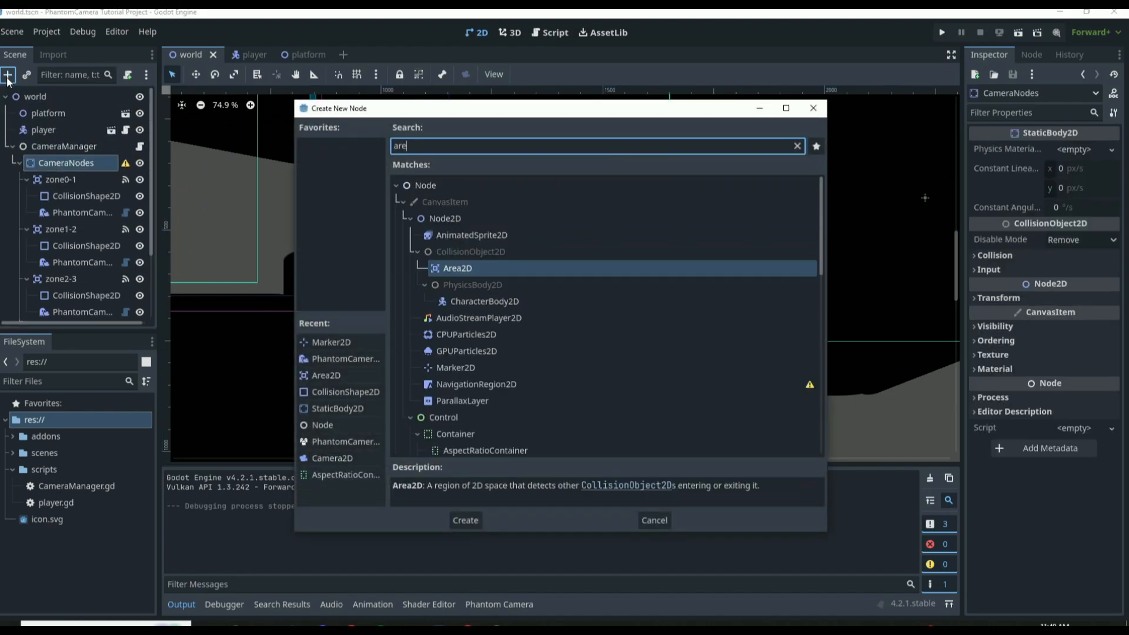
key(Return)
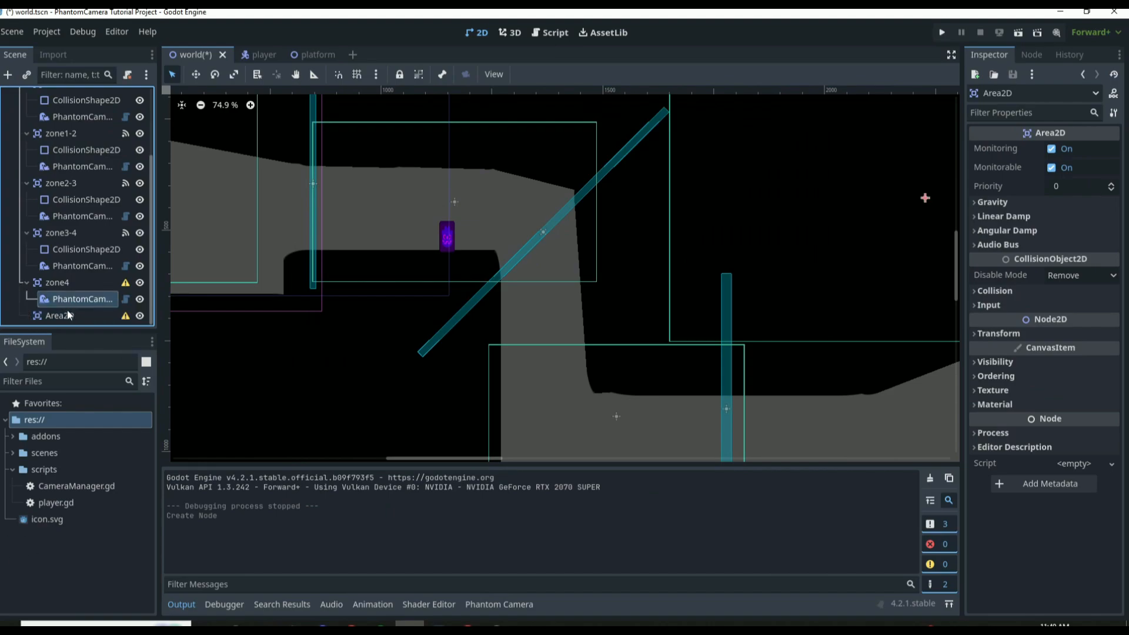
key(F2)
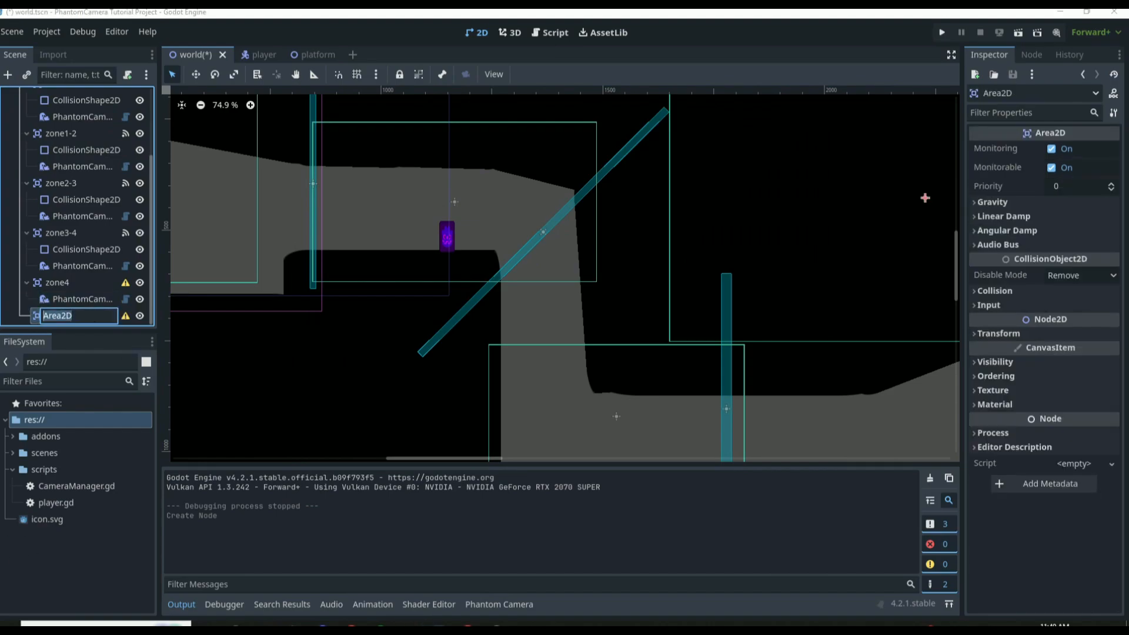
text(interaction_area)
key(Return)
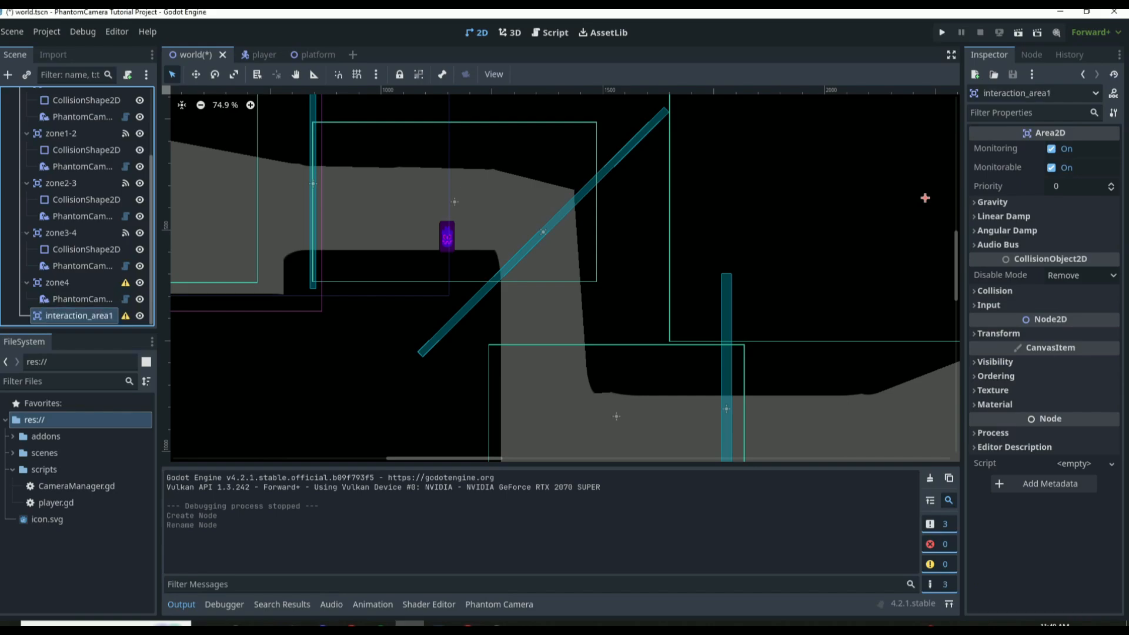
Step: Add a CollisionShape2D under interaction_area1 and assign it a new RectangleShape2D
click(7, 75)
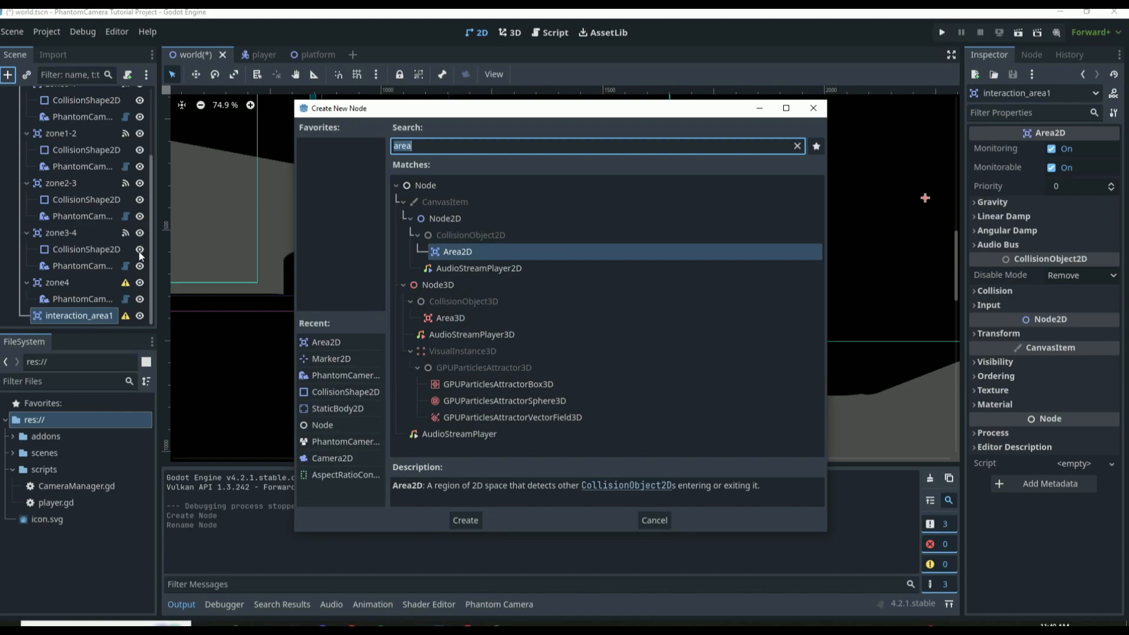
text(colli)
key(Return)
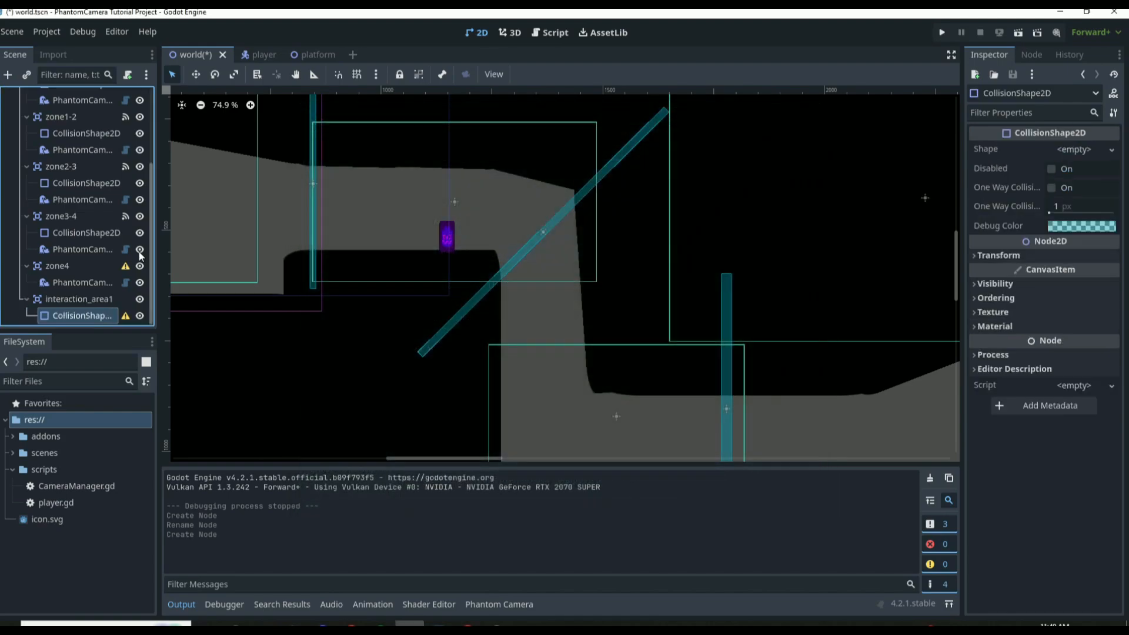
scroll(373, 300, down, 3)
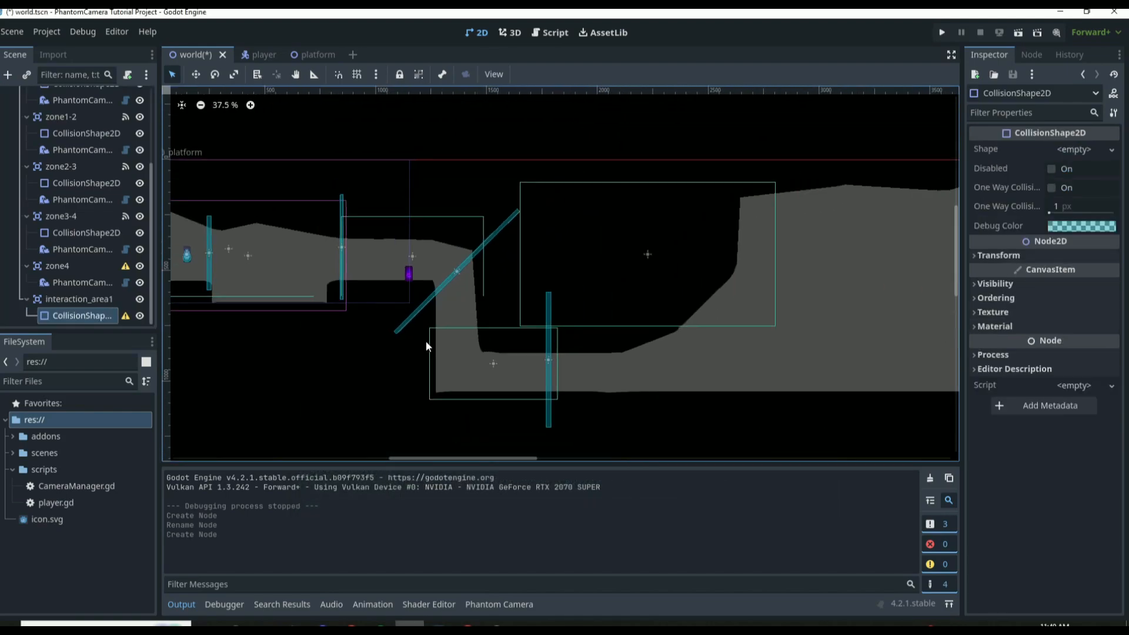
scroll(344, 271, up, 2)
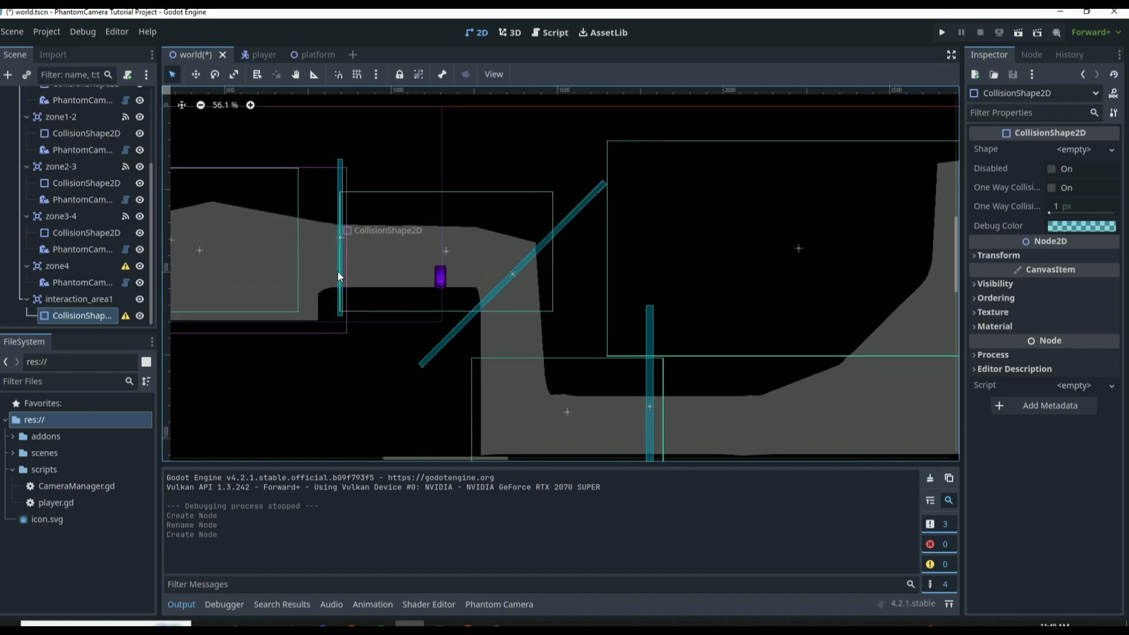
scroll(281, 289, down, 4)
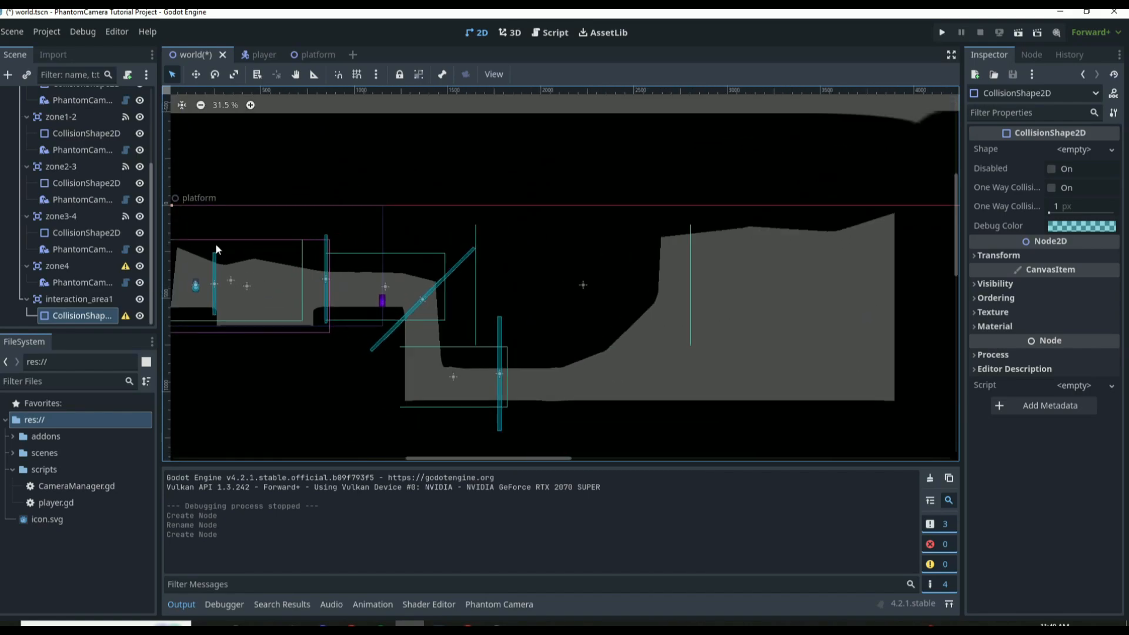
scroll(185, 216, up, 2)
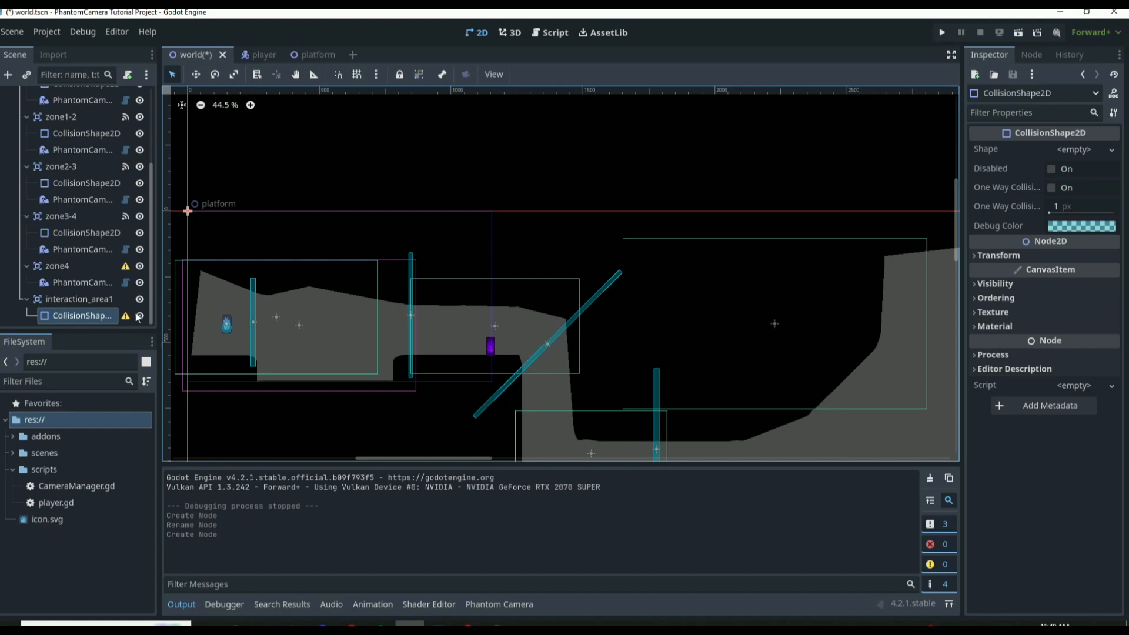
click(1081, 150)
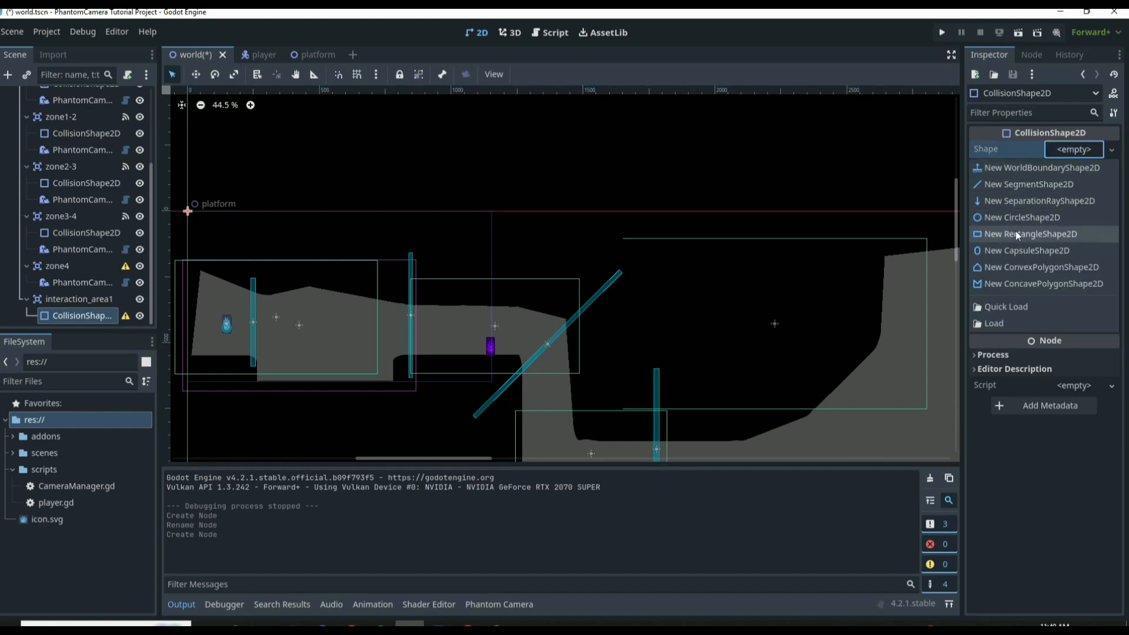
click(1015, 230)
Step: Resize the rectangle collision shape and place it beside the purple figure in zone 2, at about (1056, 485), and select interaction_area1
scroll(192, 218, up, 2)
drag(193, 210, 544, 385)
scroll(539, 383, up, 10)
drag(483, 307, 430, 259)
drag(490, 370, 521, 382)
click(396, 352)
click(131, 300)
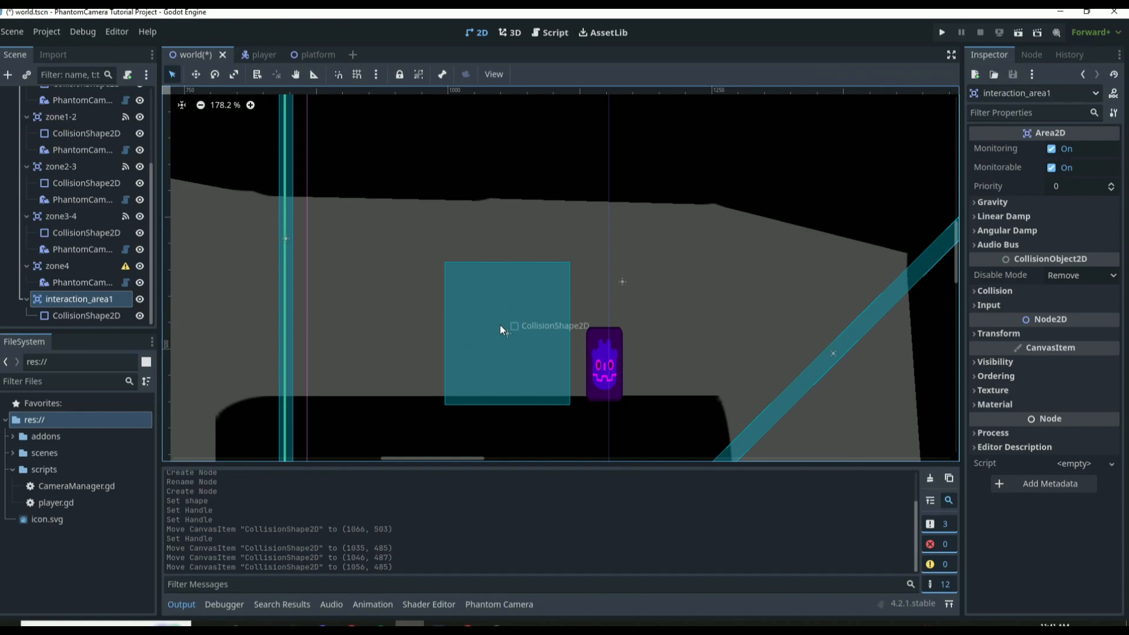
scroll(486, 333, down, 1)
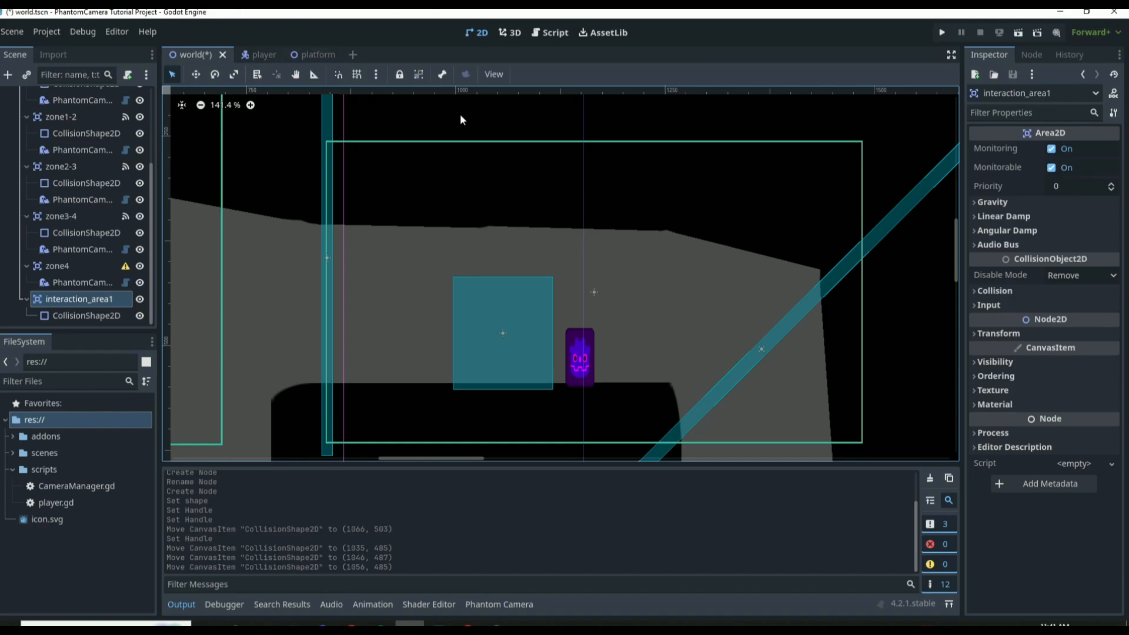
Step: Open the CameraManager script and declare func _input(event): between the current_camera_zone variable and update_current_zone
scroll(62, 239, up, 3)
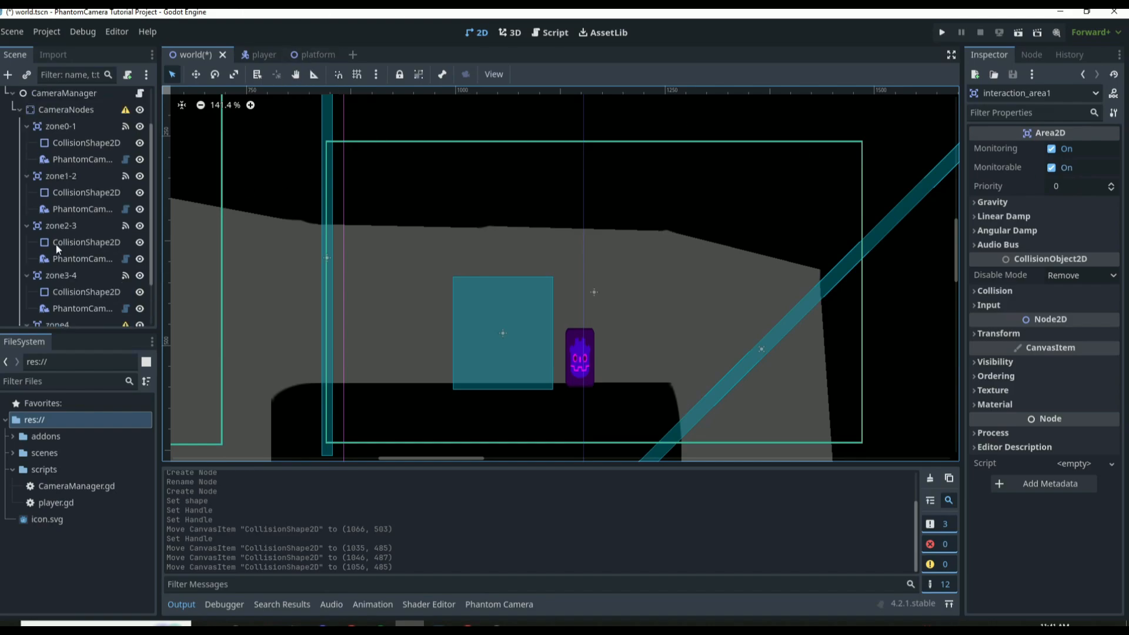
scroll(111, 149, up, 3)
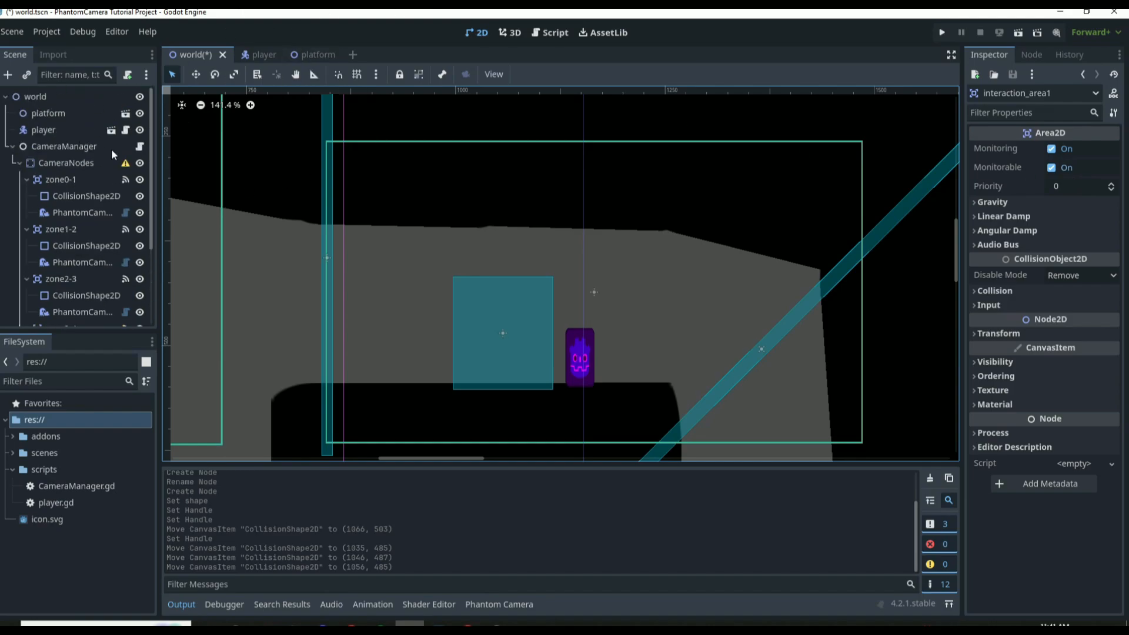
click(142, 150)
scroll(426, 325, up, 6)
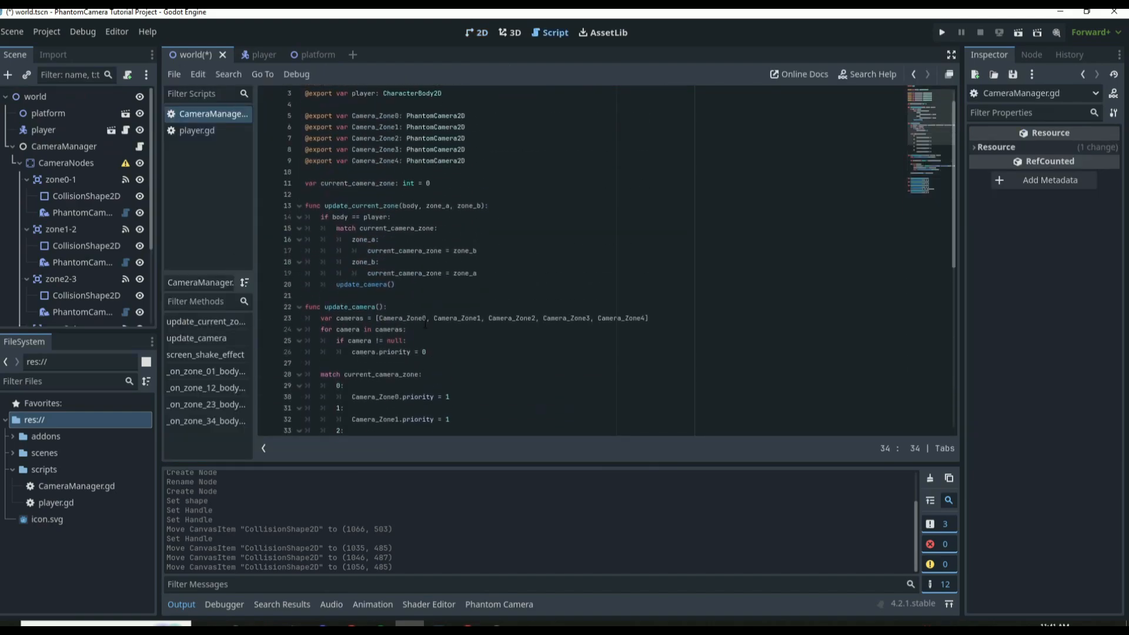
click(370, 195)
key(Return)
key(Return)
key(Up)
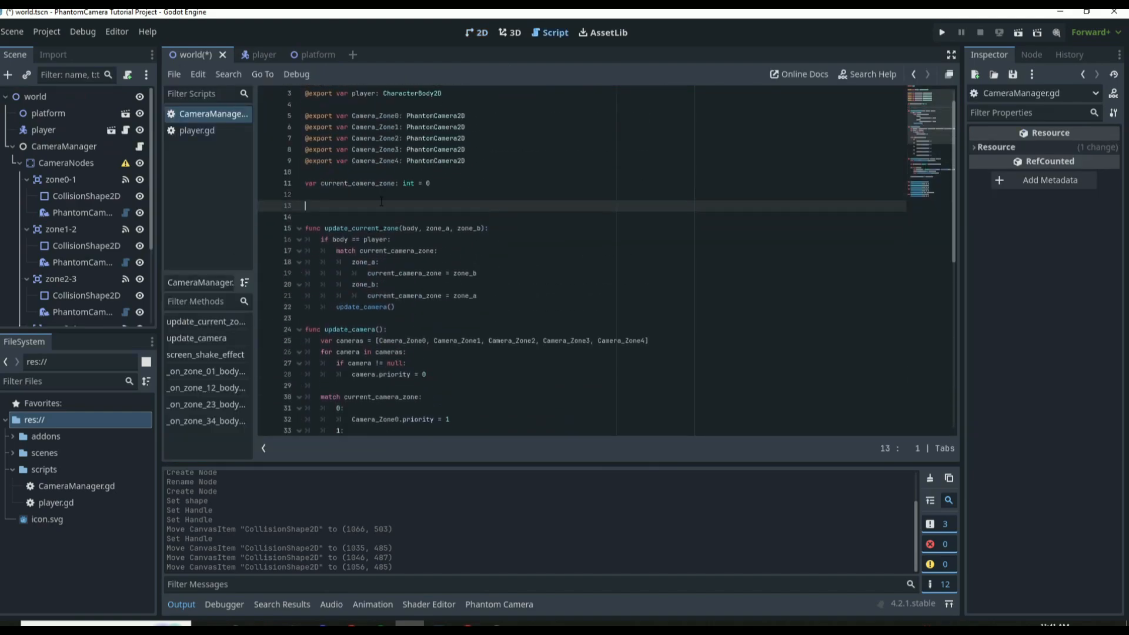
text(func _input(event))
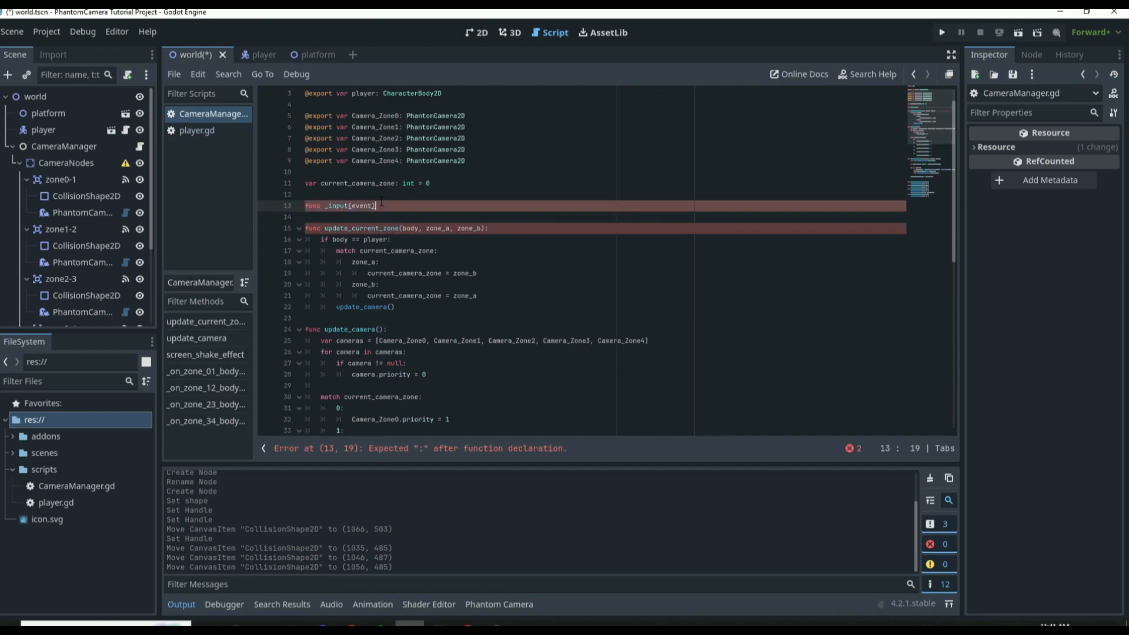
text(:)
key(Return)
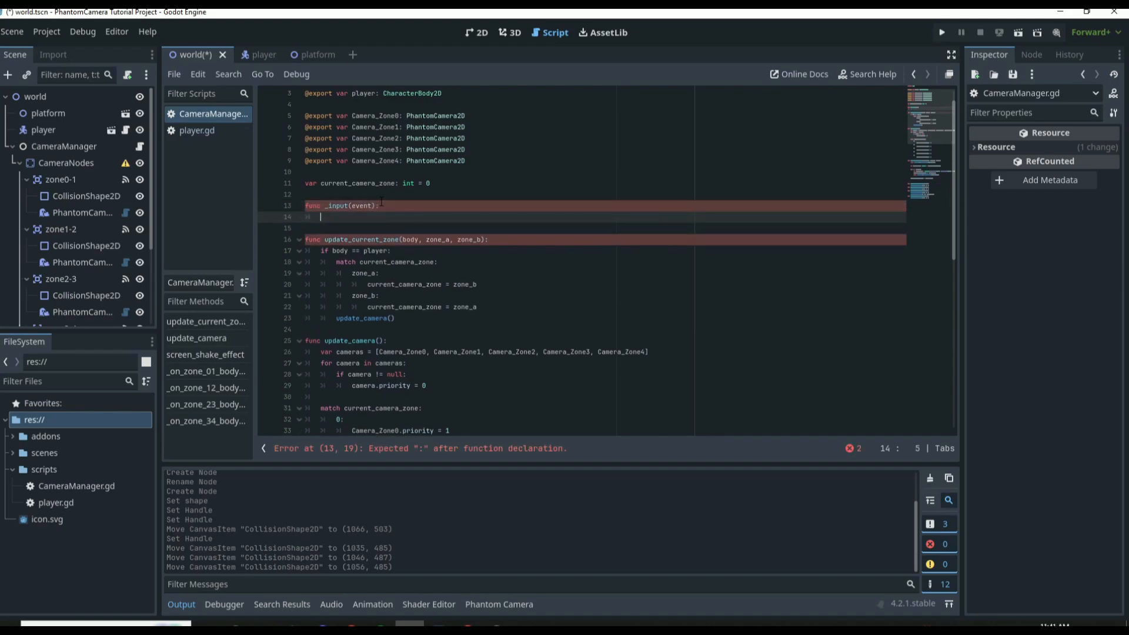
Step: Add the condition if Input.is_action_just_pressed("e"): inside _input, and save the scene
text(if Input.o)
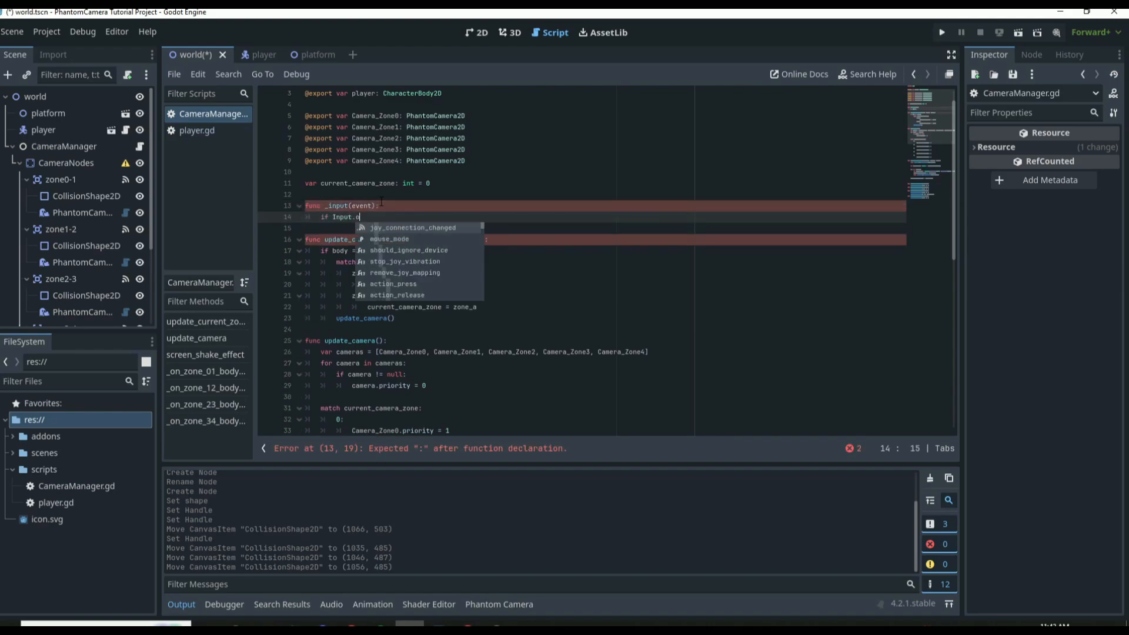
key(BackSpace)
text(is)
key(Return)
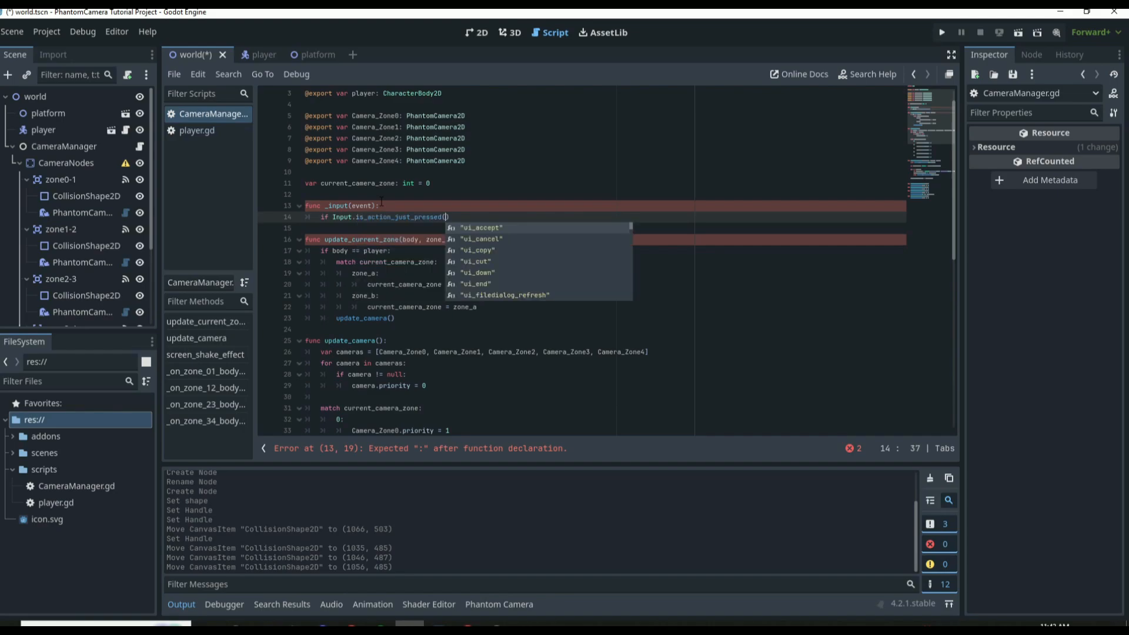
text("e"))
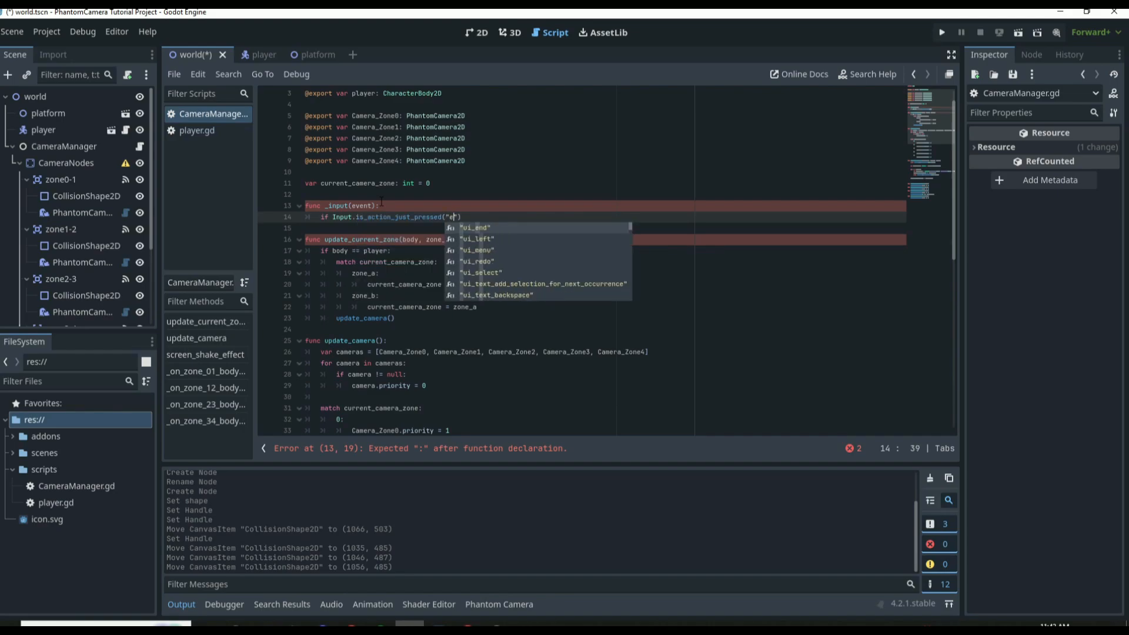
key(ctrl+s)
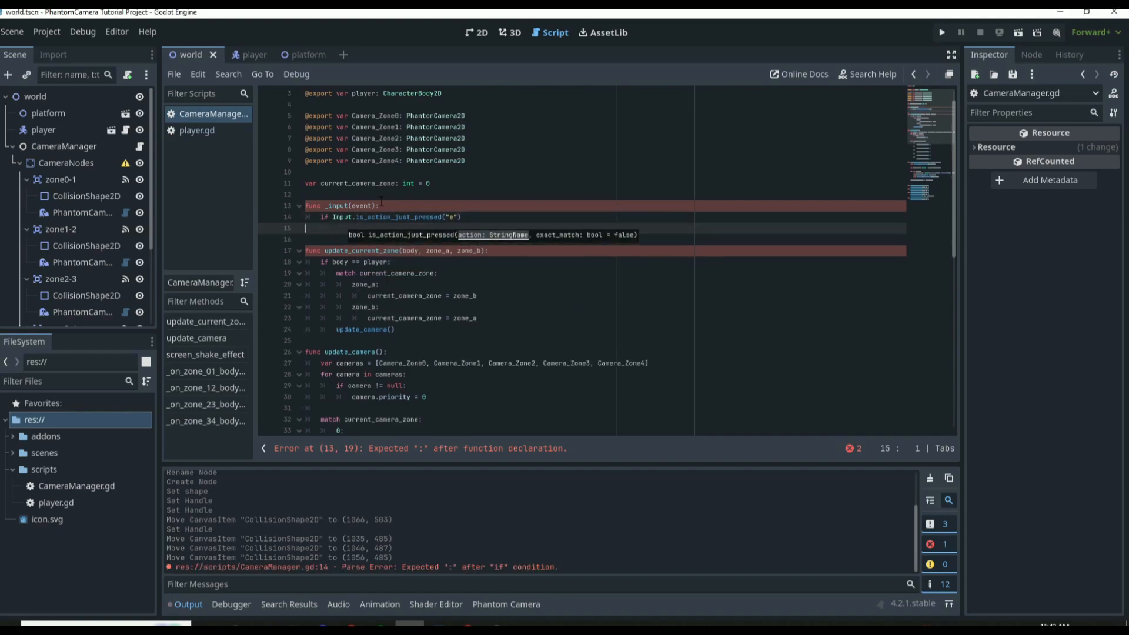
key(BackSpace)
text():)
key(Return)
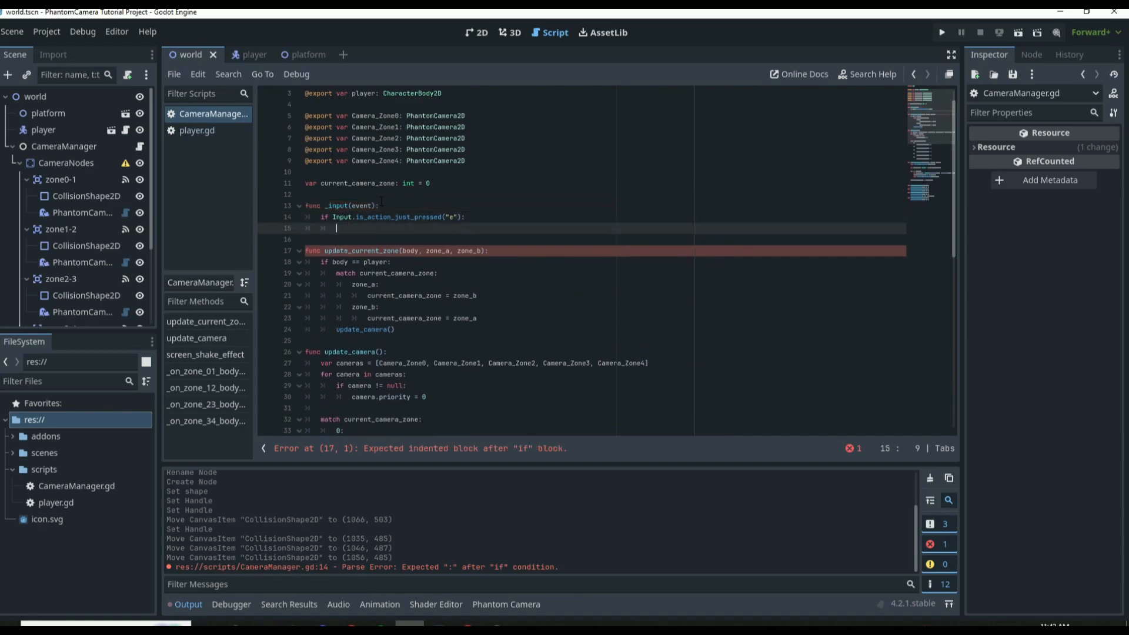
Step: Declare var active_interaction: Area2D on its own line between current_camera_zone and the _input function
click(382, 202)
click(370, 194)
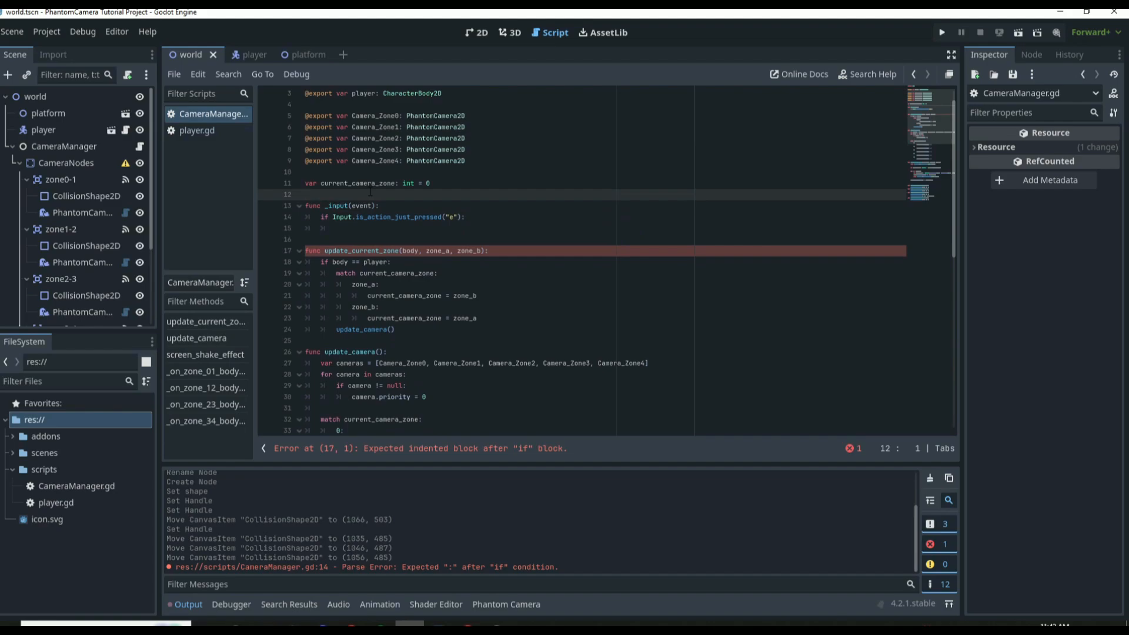
key(Return)
key(Return)
key(Up)
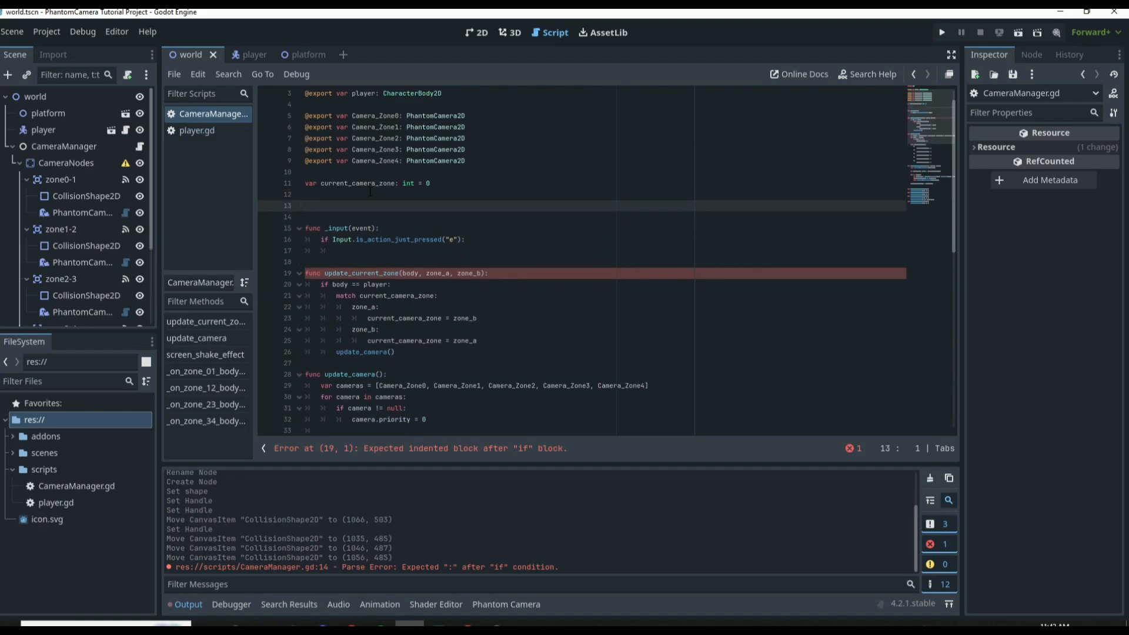
text(var)
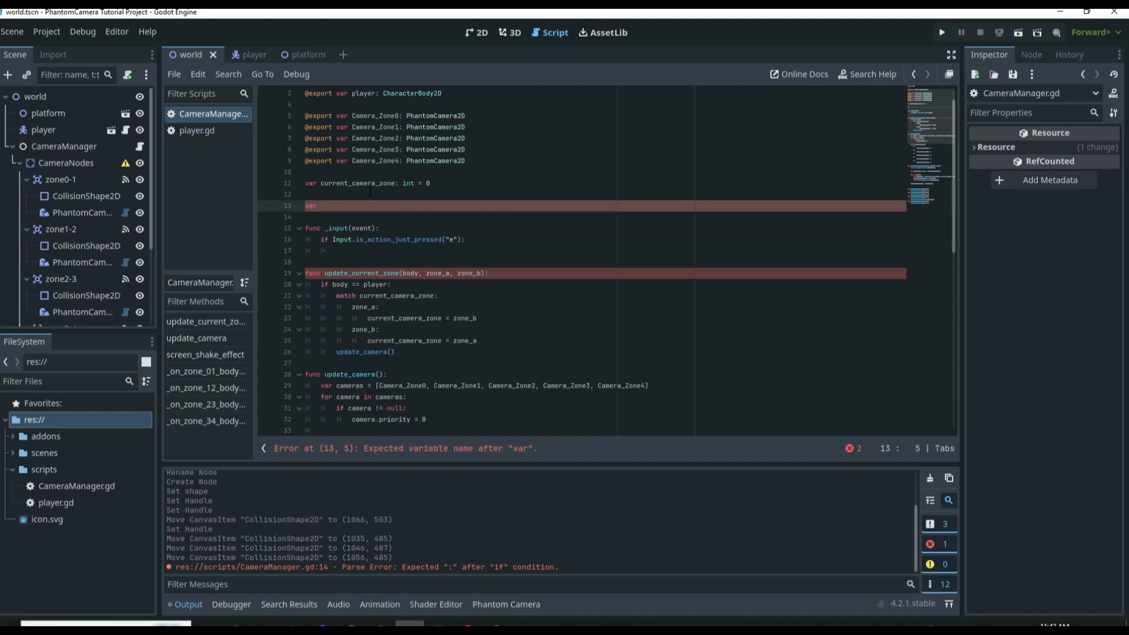
text(active_interaction: Area2D)
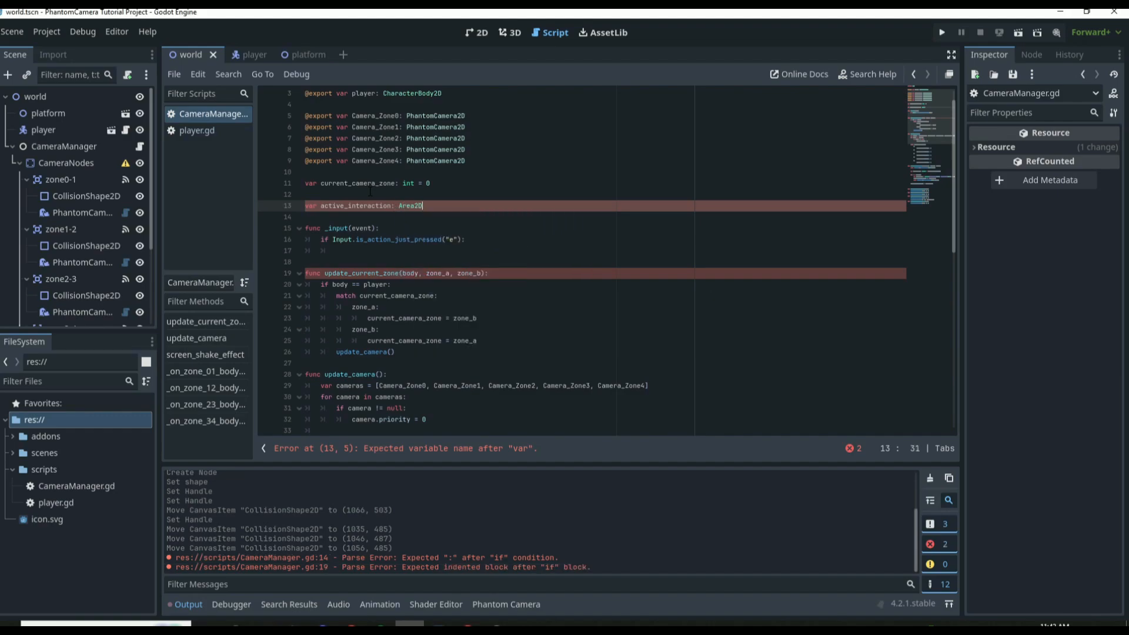
Step: Declare var is_active_interaction: bool = false directly above the active_interaction variable
scroll(102, 216, down, 3)
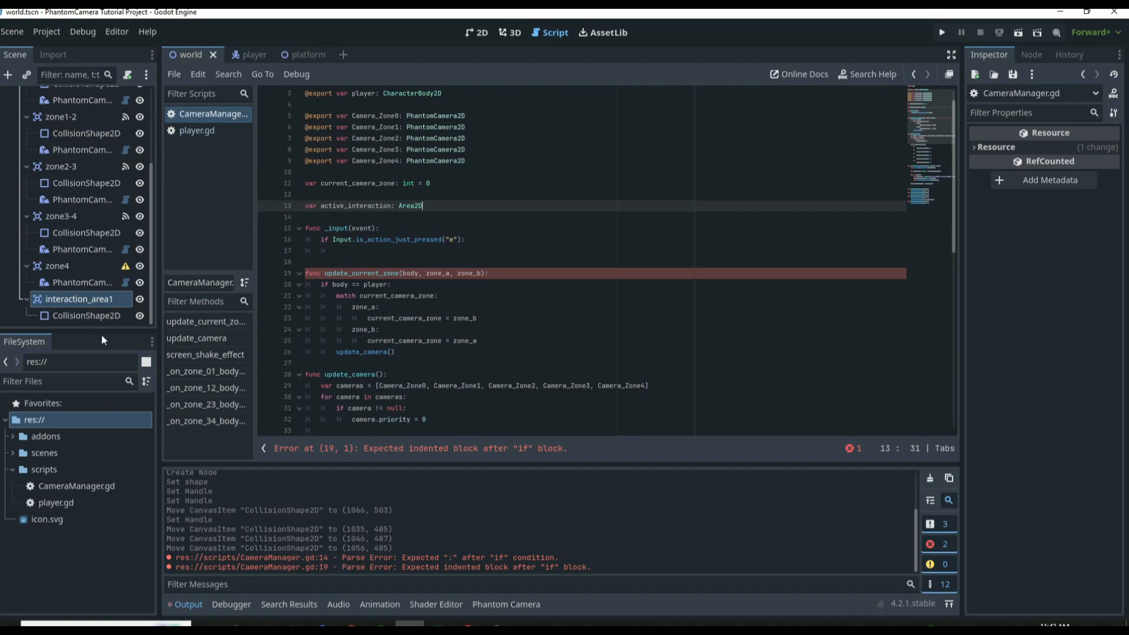
click(331, 194)
key(Return)
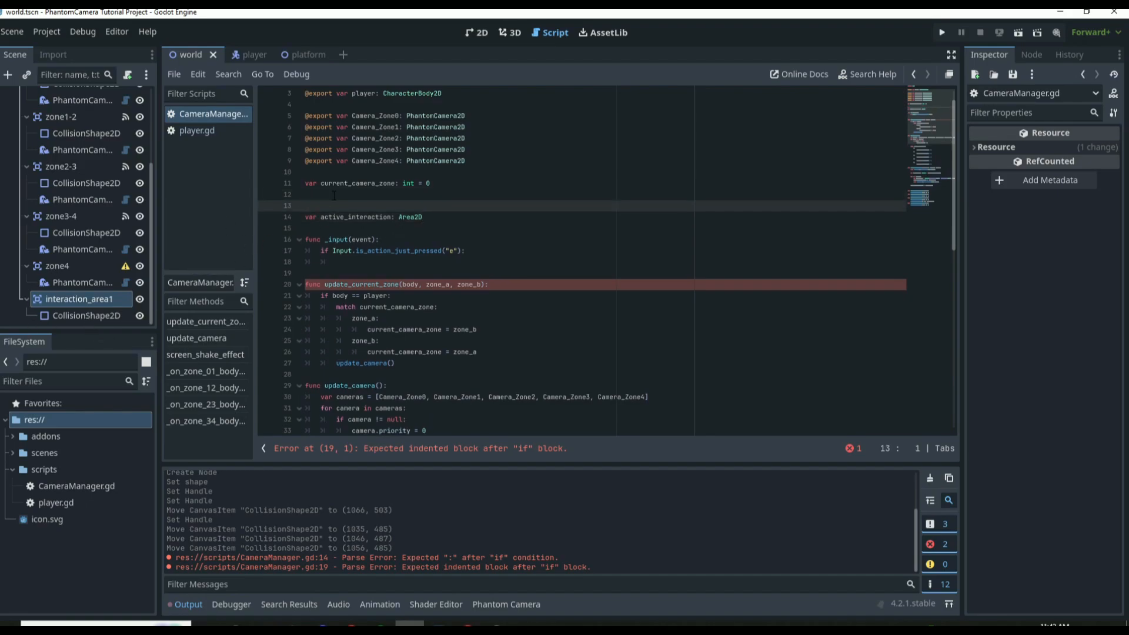
text(var is_active_interaction: bool = false)
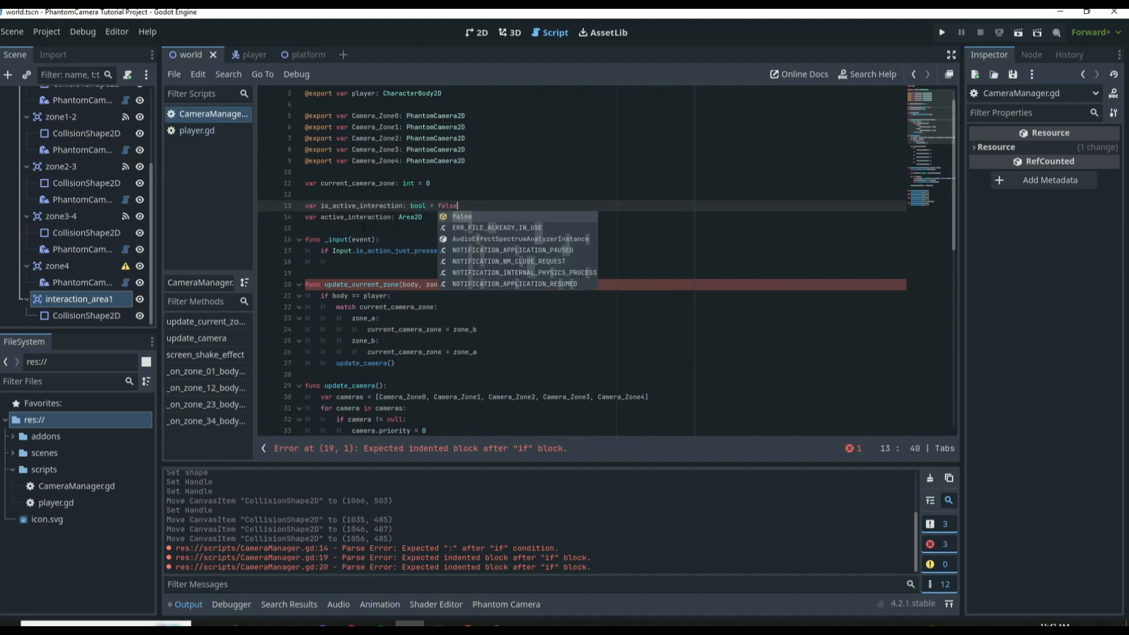
Step: Within the "e" input condition, add if is_active_interaction: and set is_active_interaction = false inside it
click(461, 251)
key(Return)
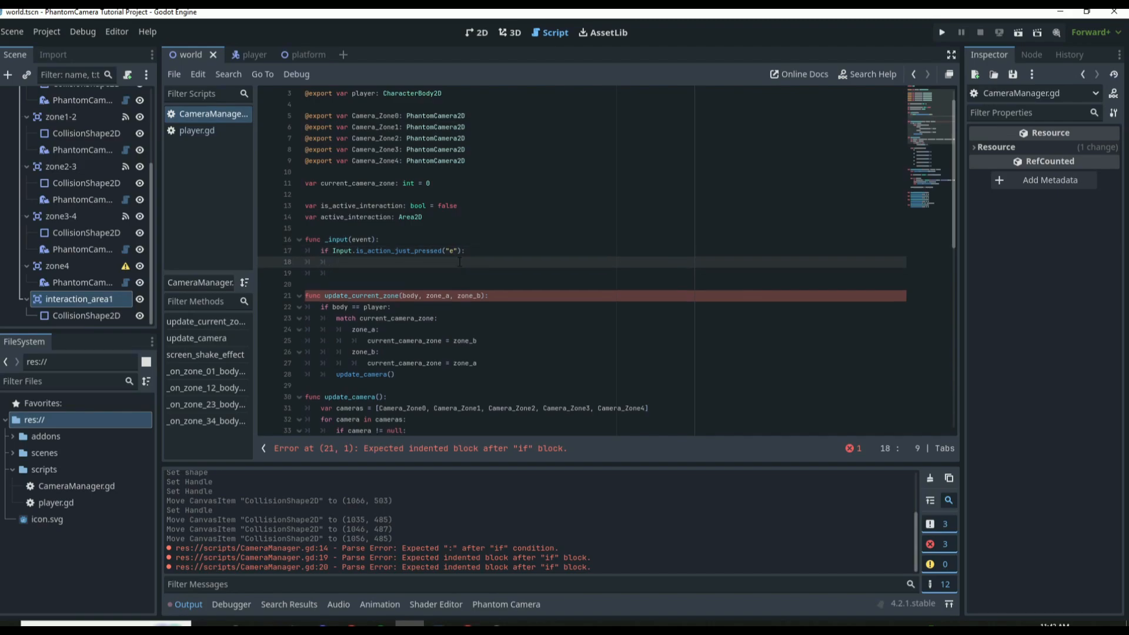
text(if is_active_interaction:)
key(Return)
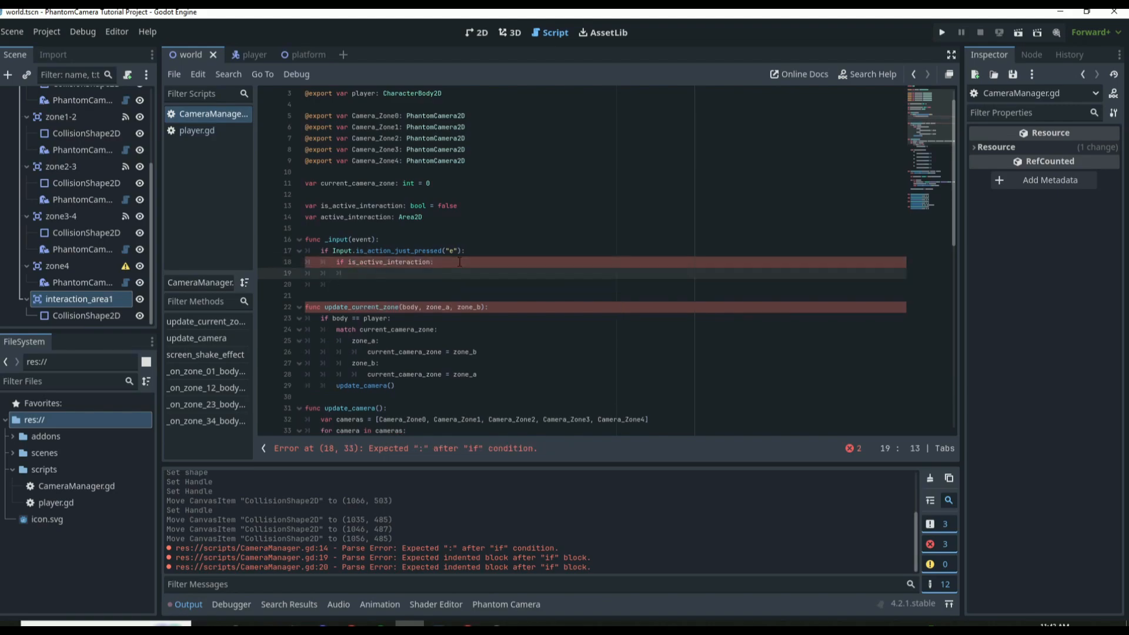
text(is_)
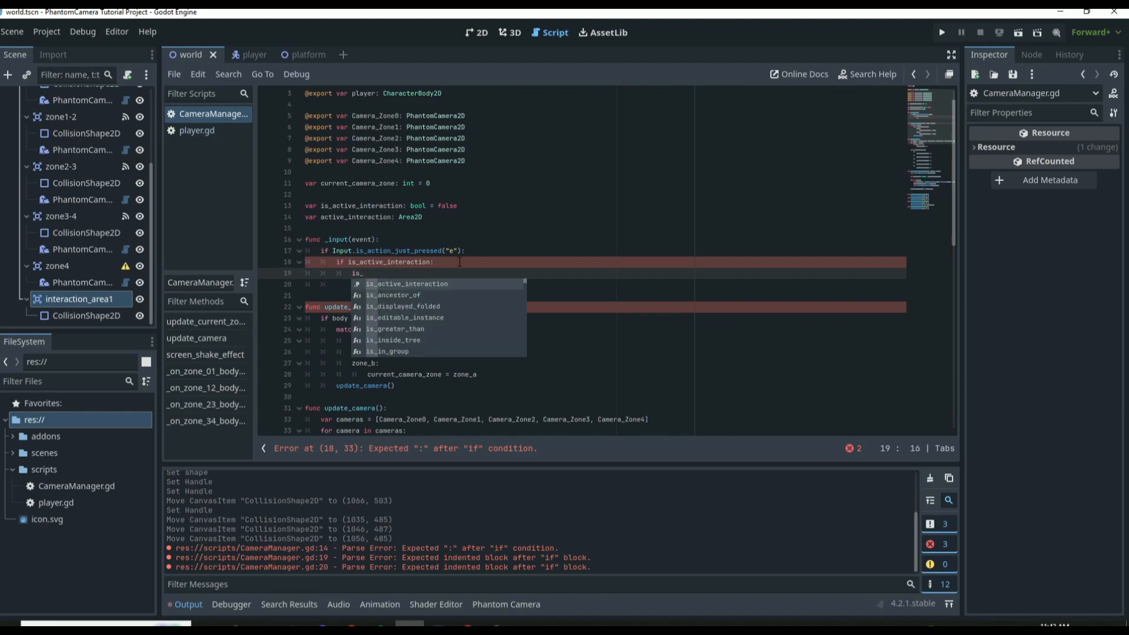
key(Return)
text(= false)
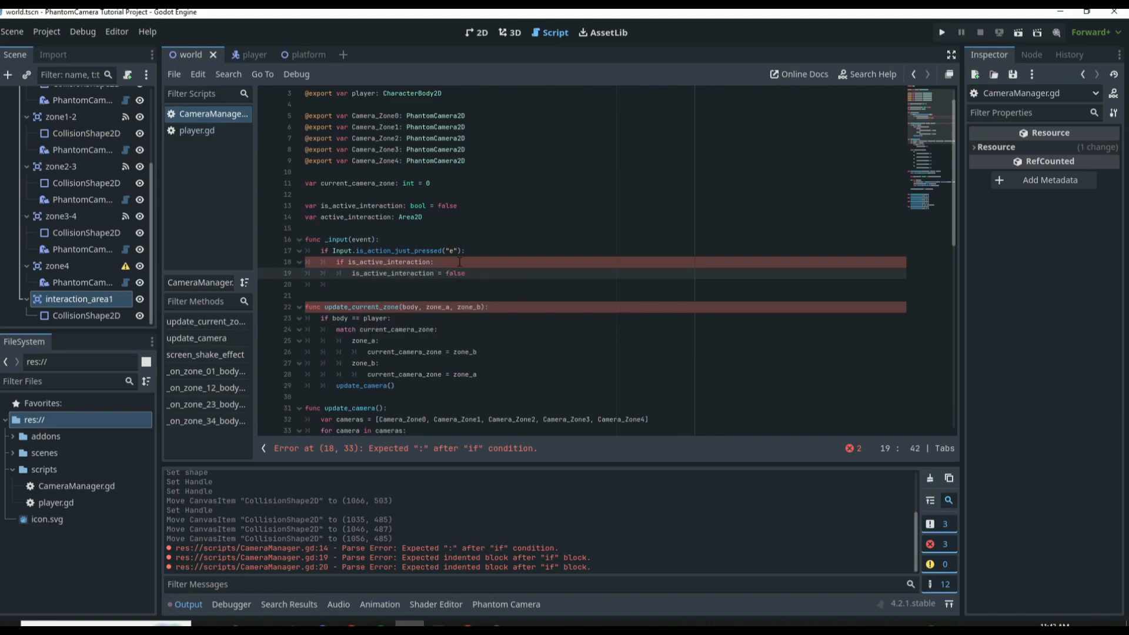
Step: Add an update_camera() call after is_active_interaction = false inside the if is_active_interaction block
key(Return)
text(updat)
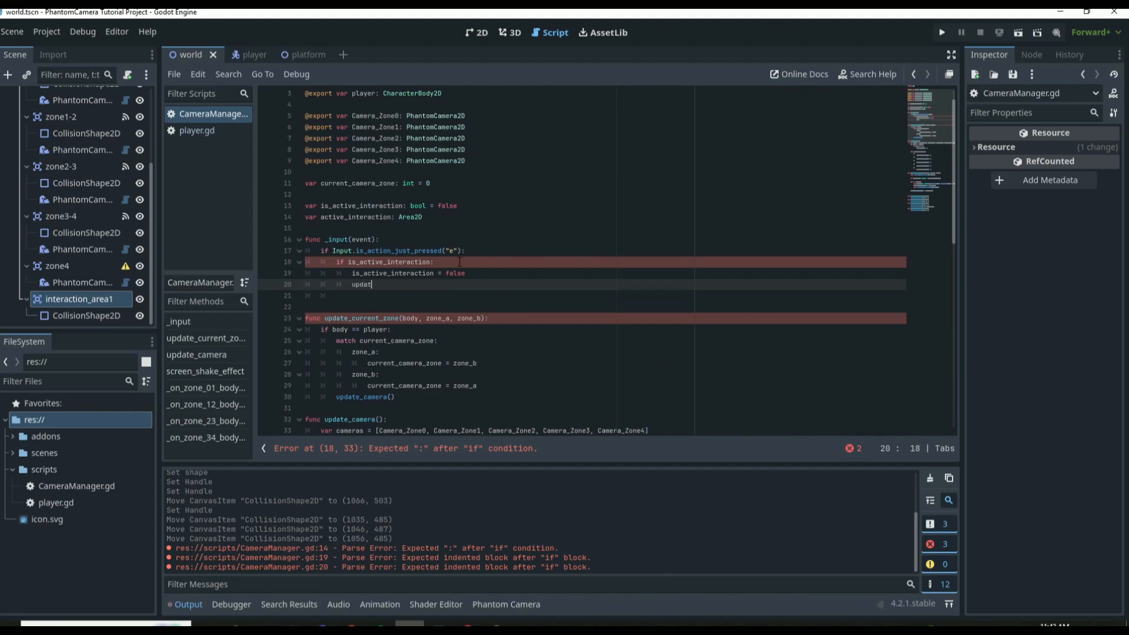
text(e_camera()
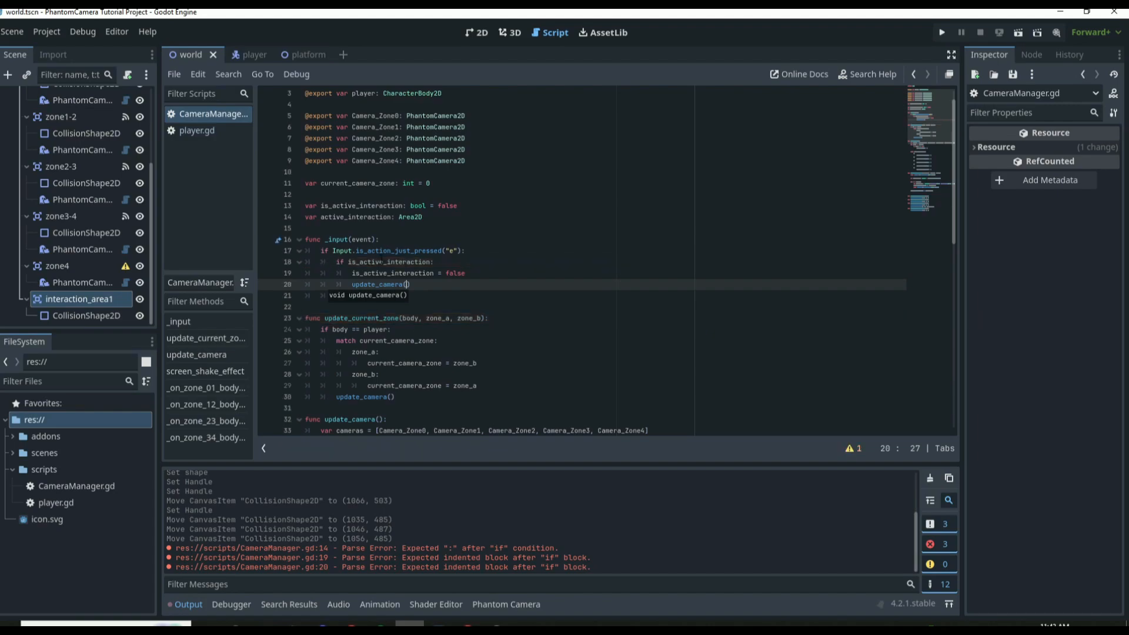
scroll(442, 320, down, 4)
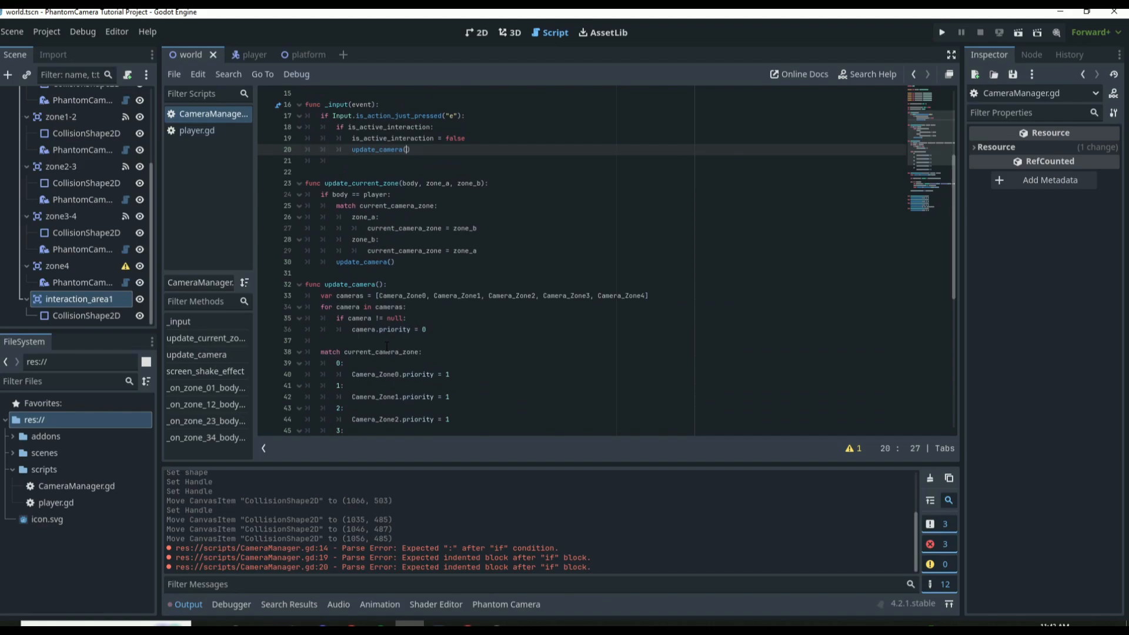
scroll(444, 254, up, 3)
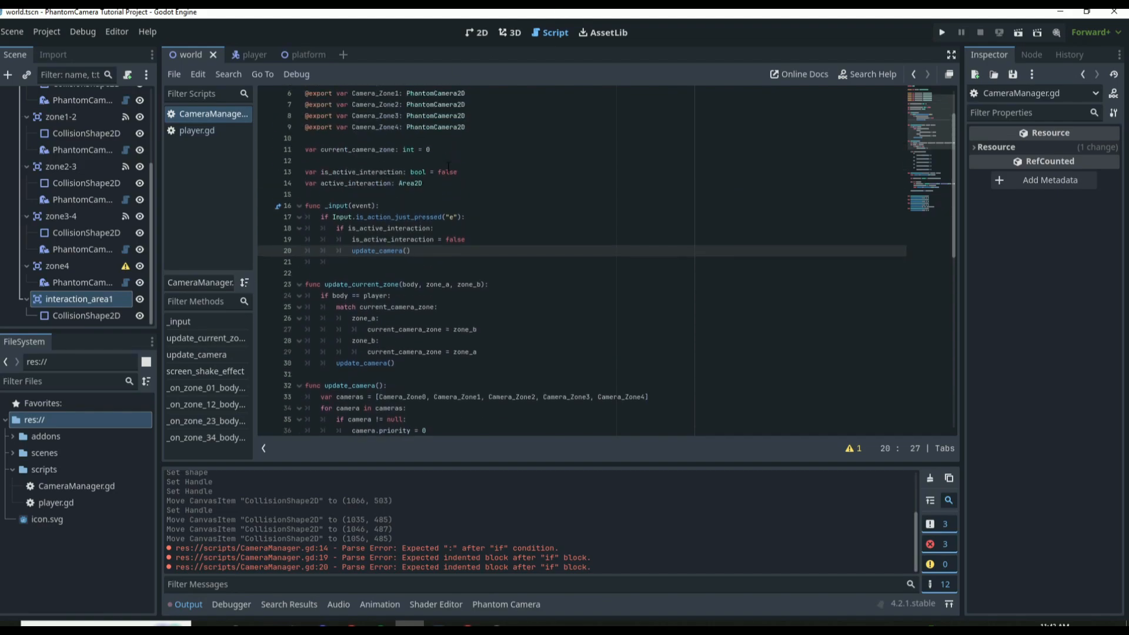
Step: Add an else: branch to the is_active_interaction check that calls find_interaction()
click(444, 252)
key(Return)
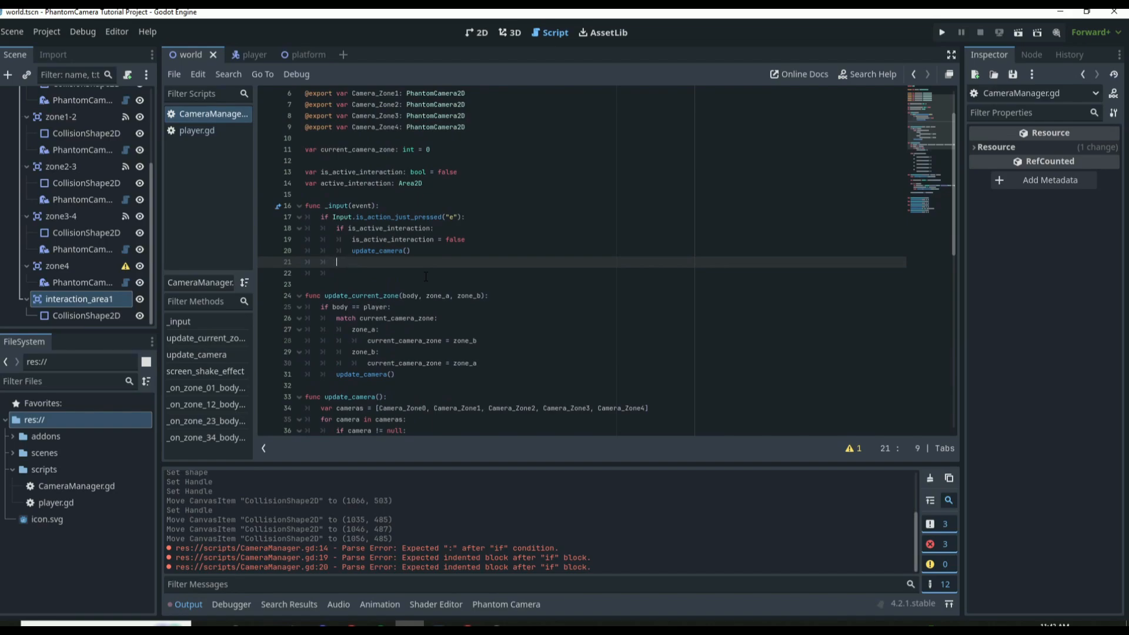
text(else:)
key(Return)
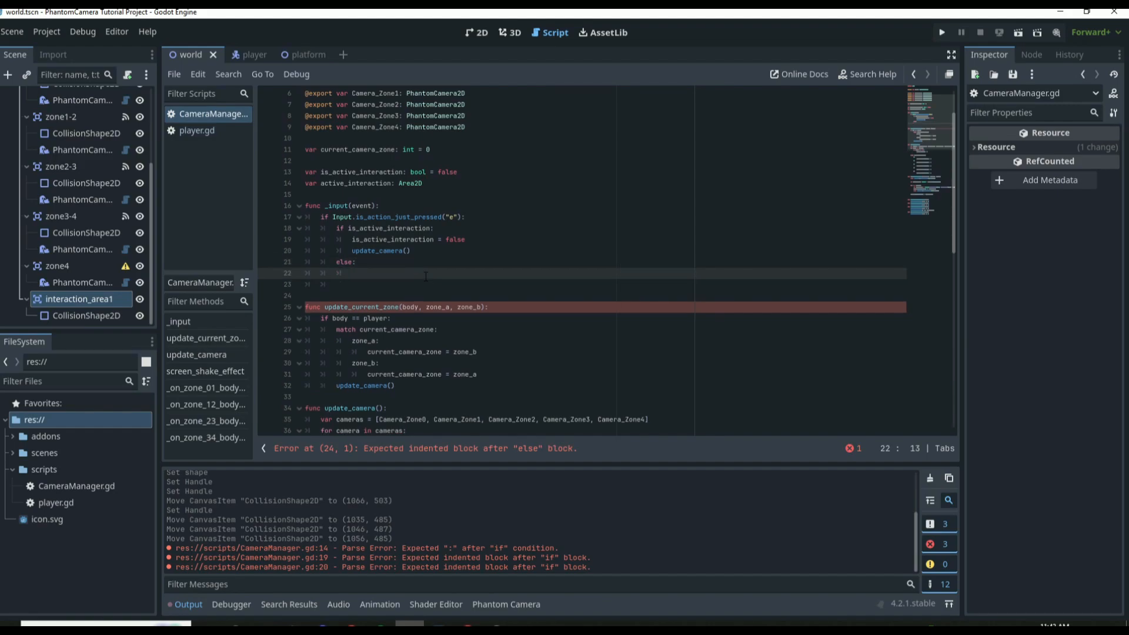
text(find_interaction())
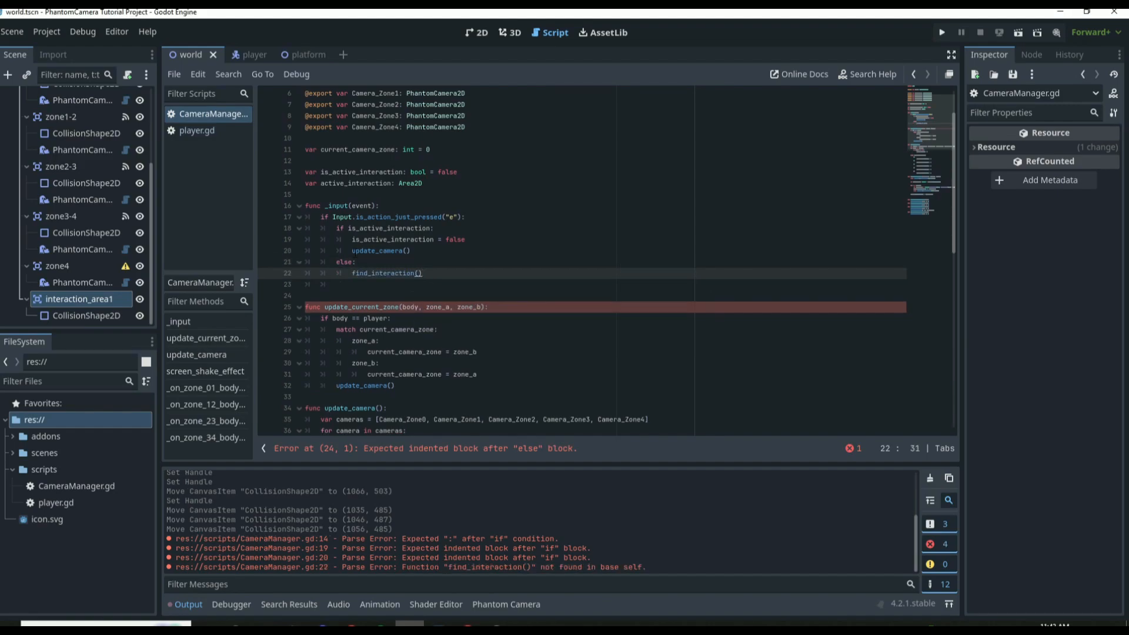
Step: Define func find_interaction(): with a pass placeholder between _input and update_current_zone, followed by a blank line
drag(447, 274, 354, 276)
key(ctrl+c)
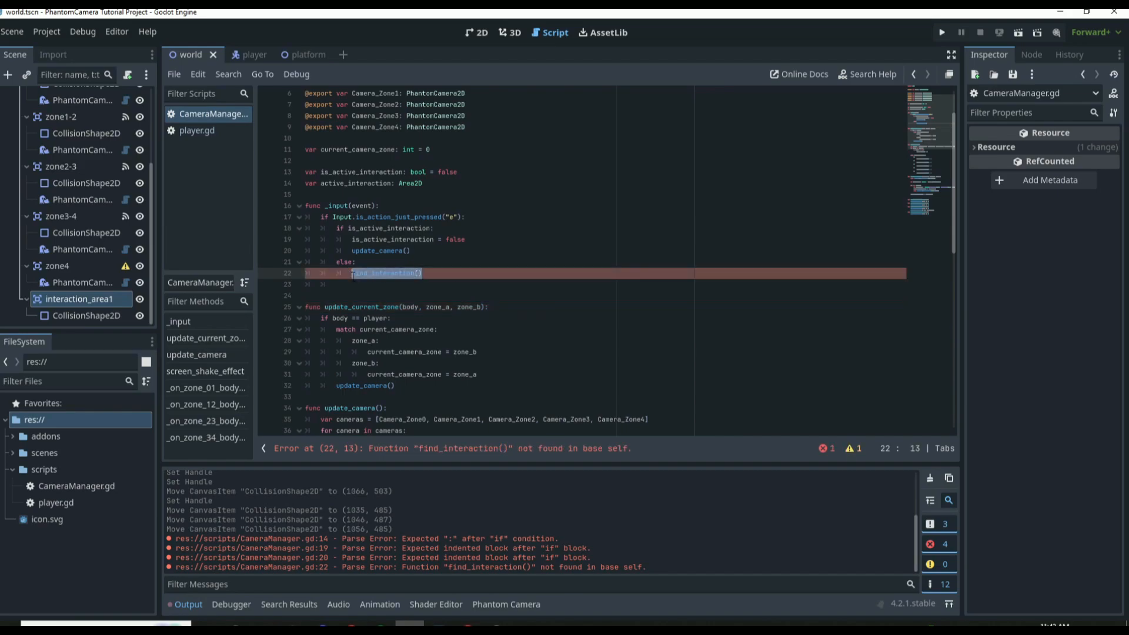
click(323, 296)
text(func)
key(ctrl+v)
text(:)
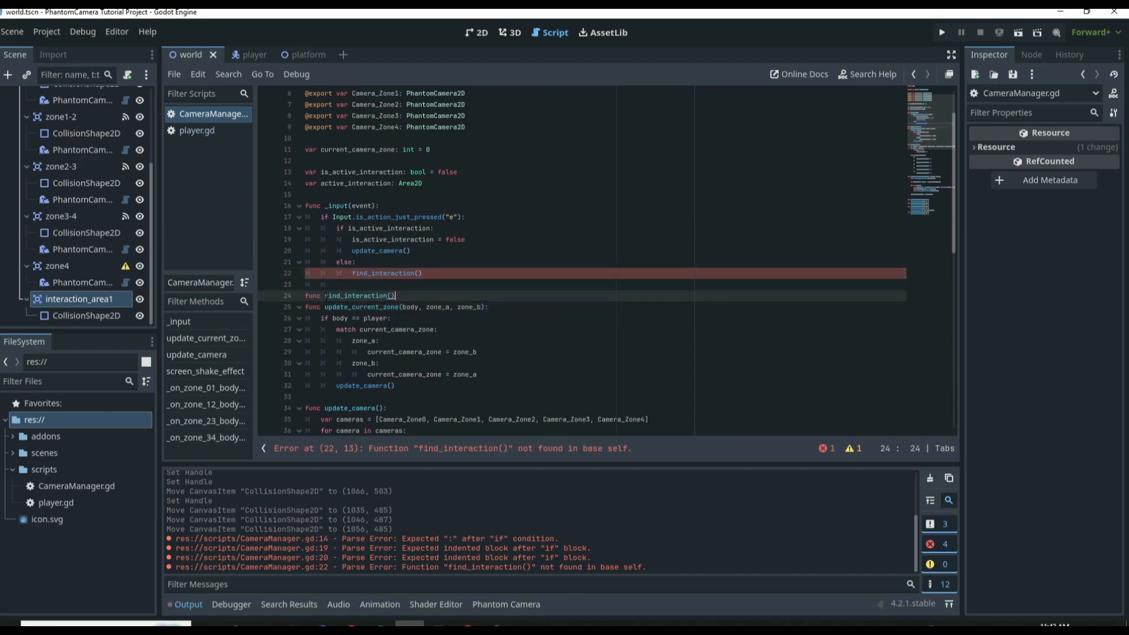
key(Return)
text(pass)
key(Return)
key(BackSpace)
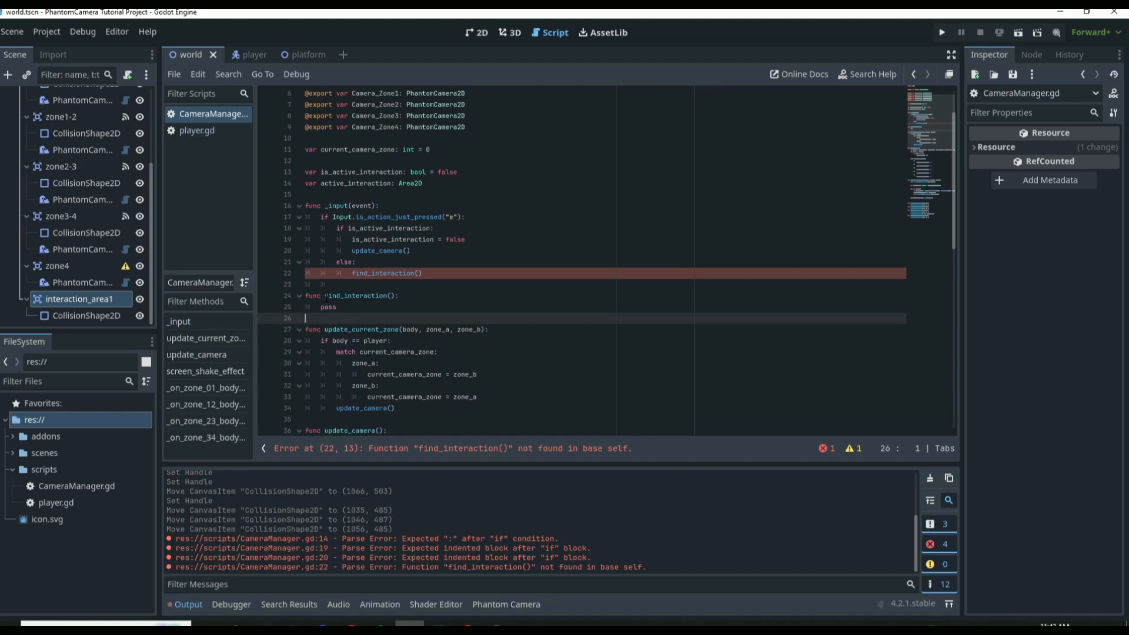
key(Return)
scroll(347, 297, up, 1)
click(358, 296)
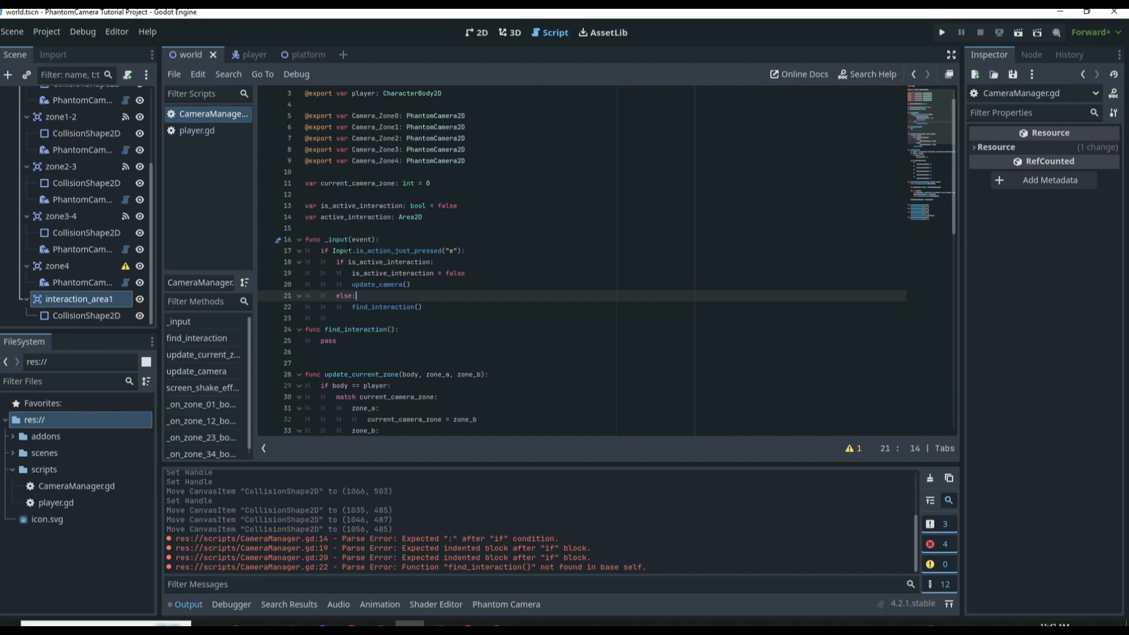
scroll(354, 310, down, 1)
click(354, 310)
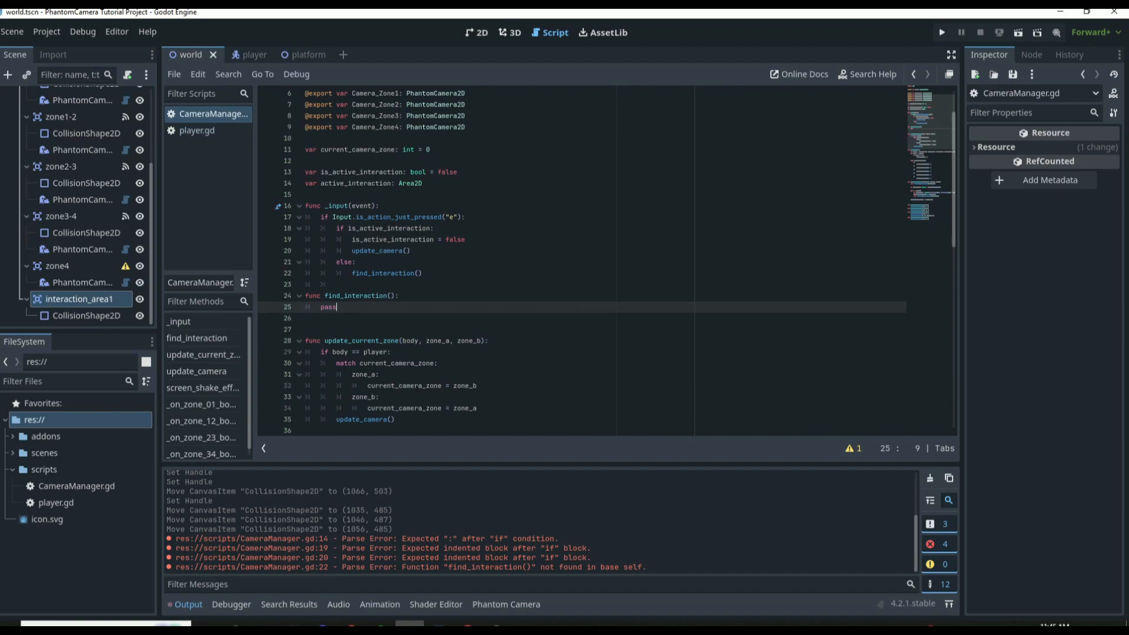
scroll(583, 259, up, 2)
click(336, 195)
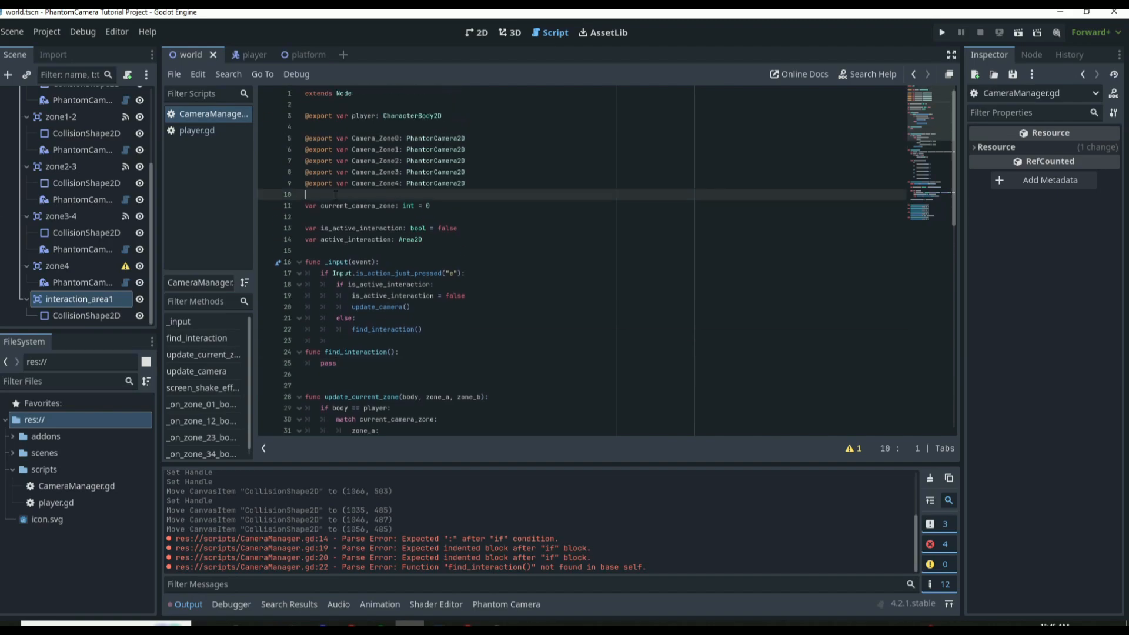
key(Return)
key(Return)
key(Up)
text(@xp)
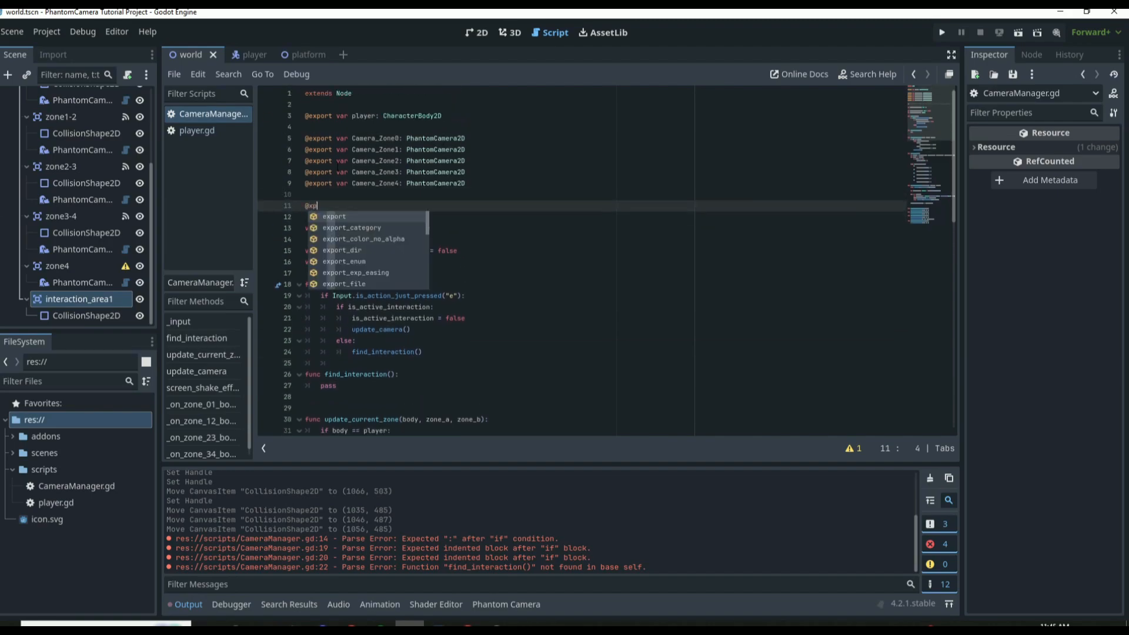
key(Return)
text(var )
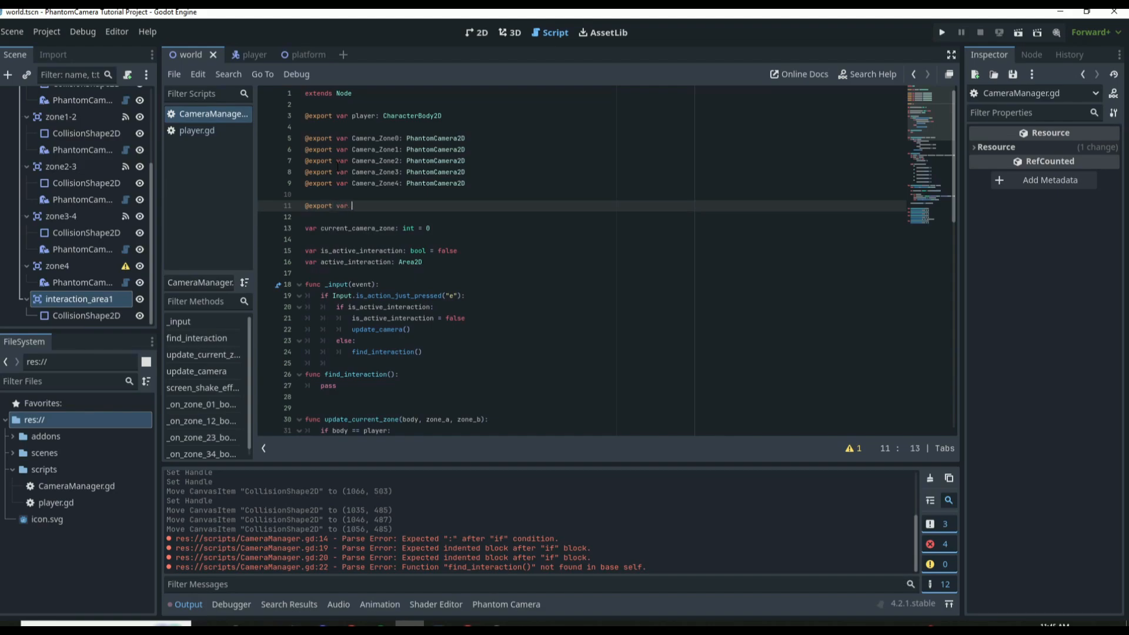
text(interaction_Area: Area2D)
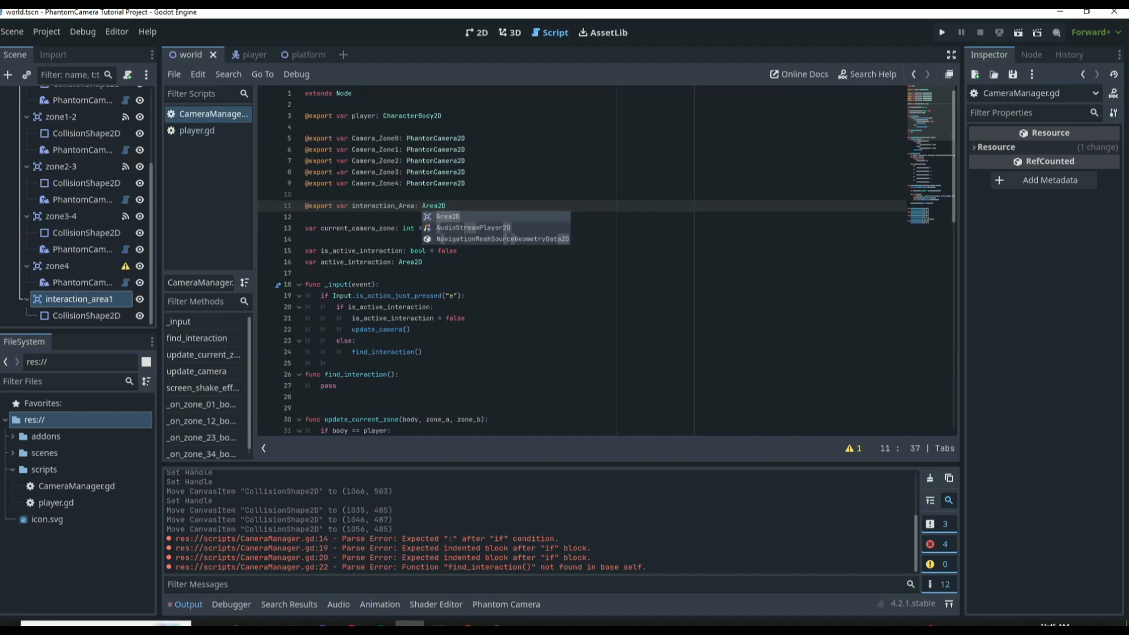
click(354, 206)
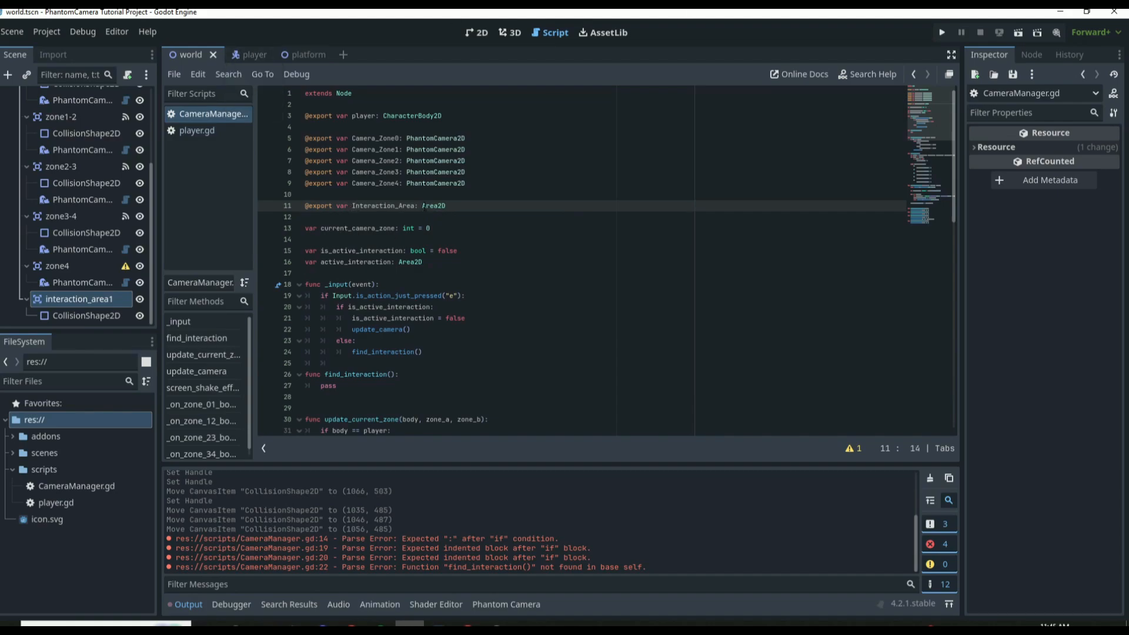
text(1)
click(454, 213)
key(Return)
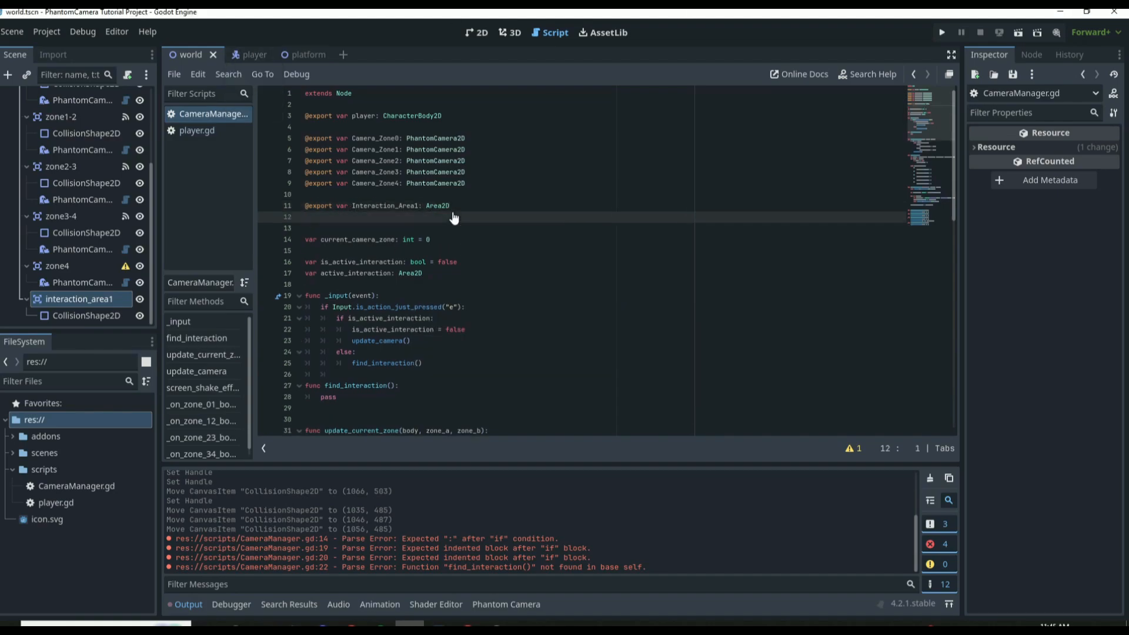
text(@exp)
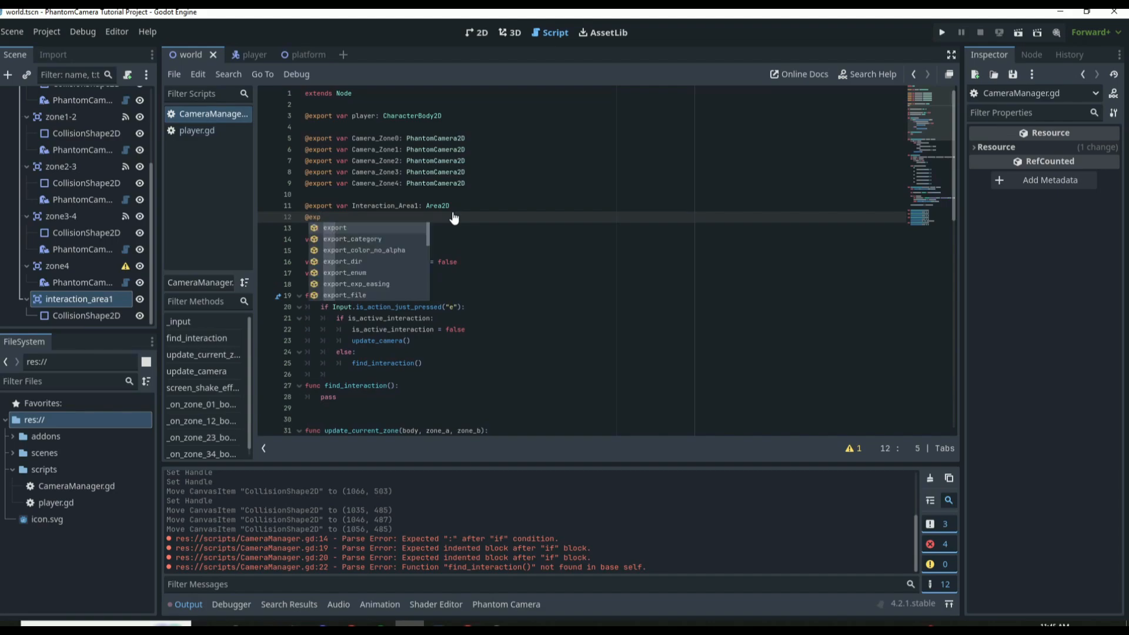
text(ort var Interaction_)
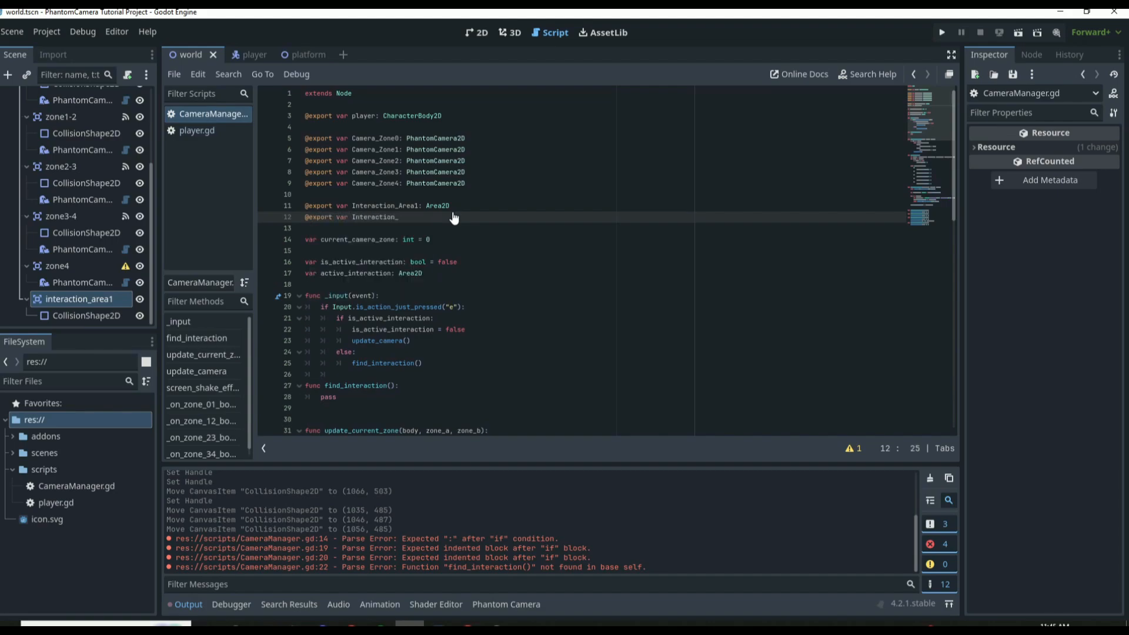
text(Camera1: Phan)
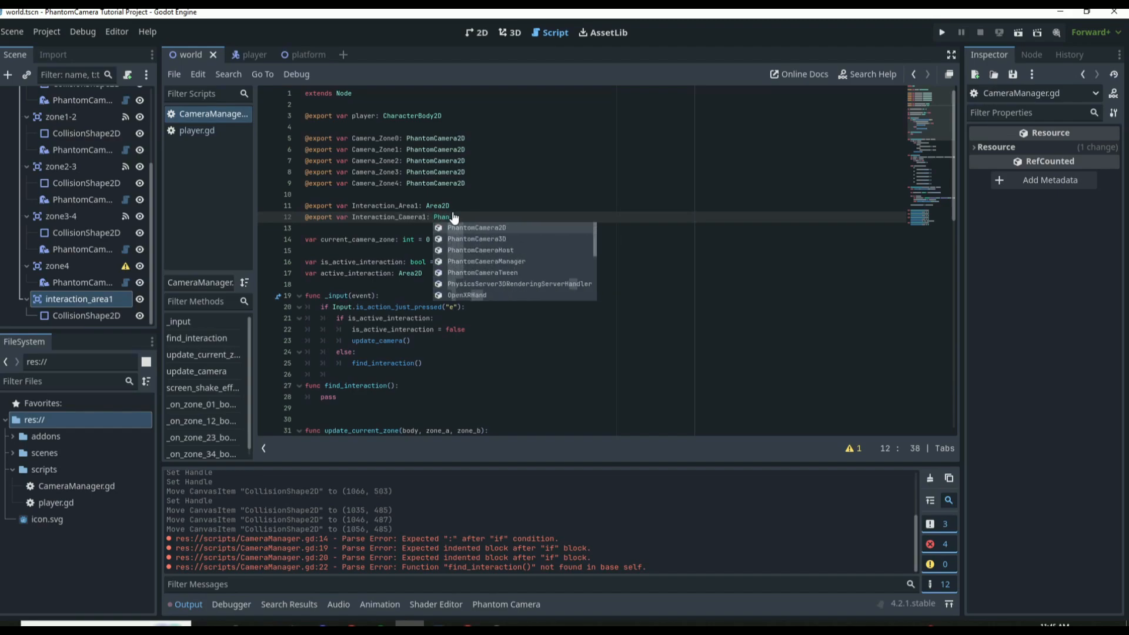
key(Return)
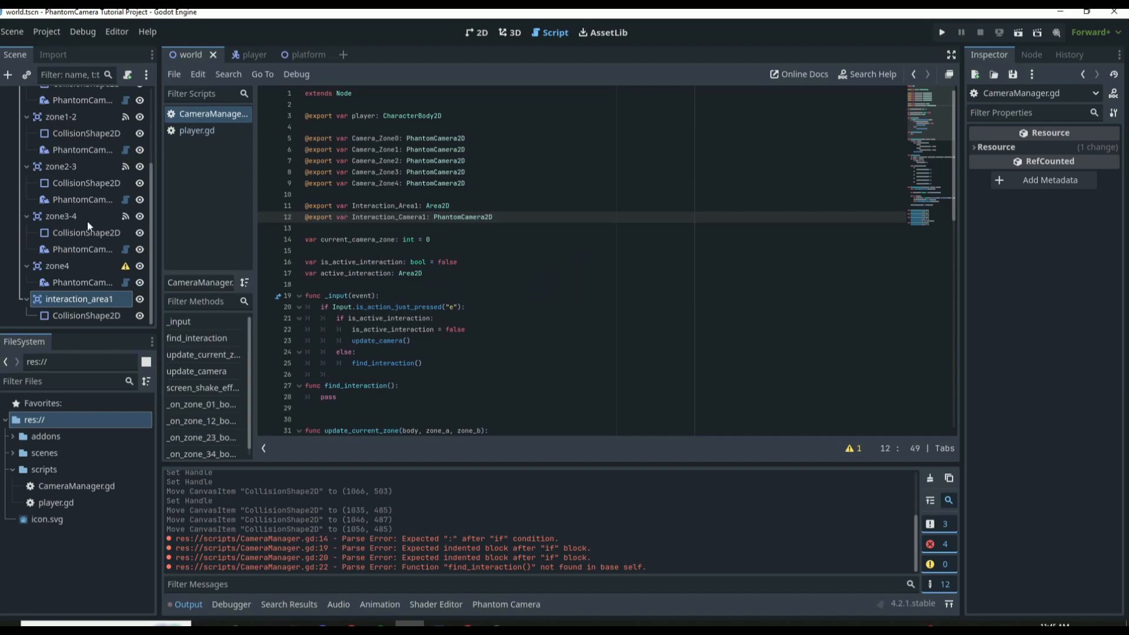
scroll(356, 273, down, 2)
click(331, 329)
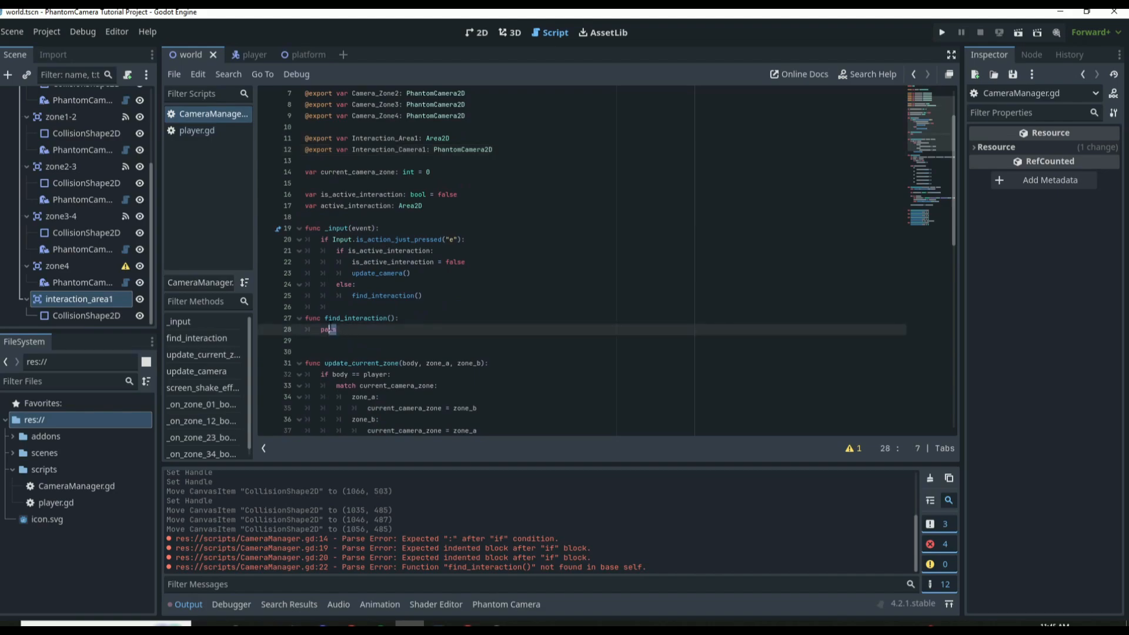
drag(418, 138, 376, 138)
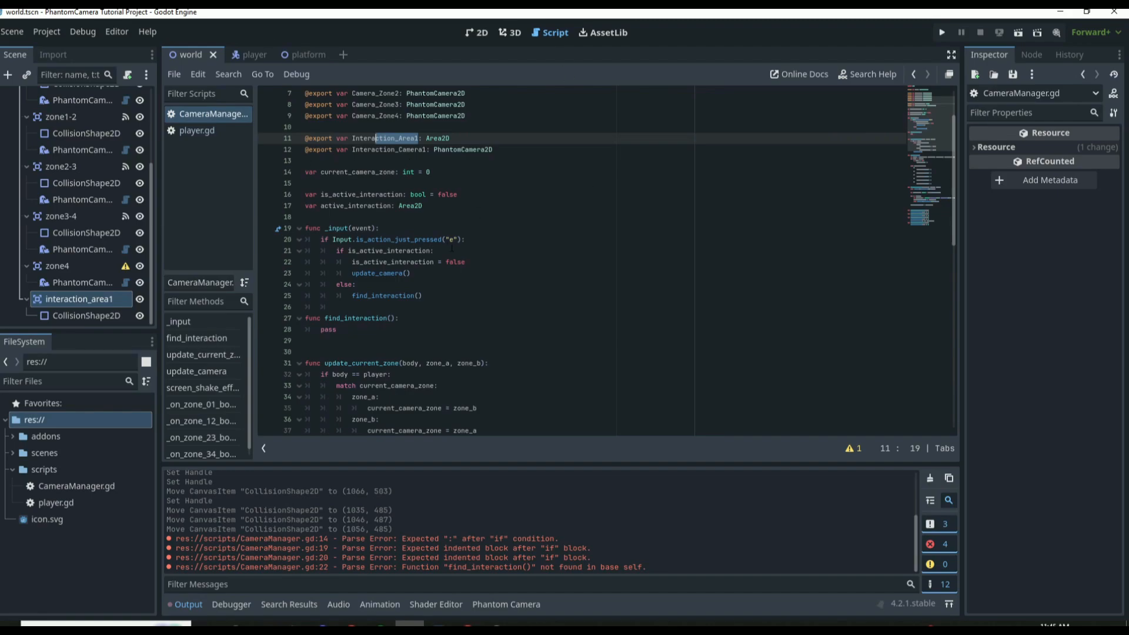
drag(461, 240, 423, 240)
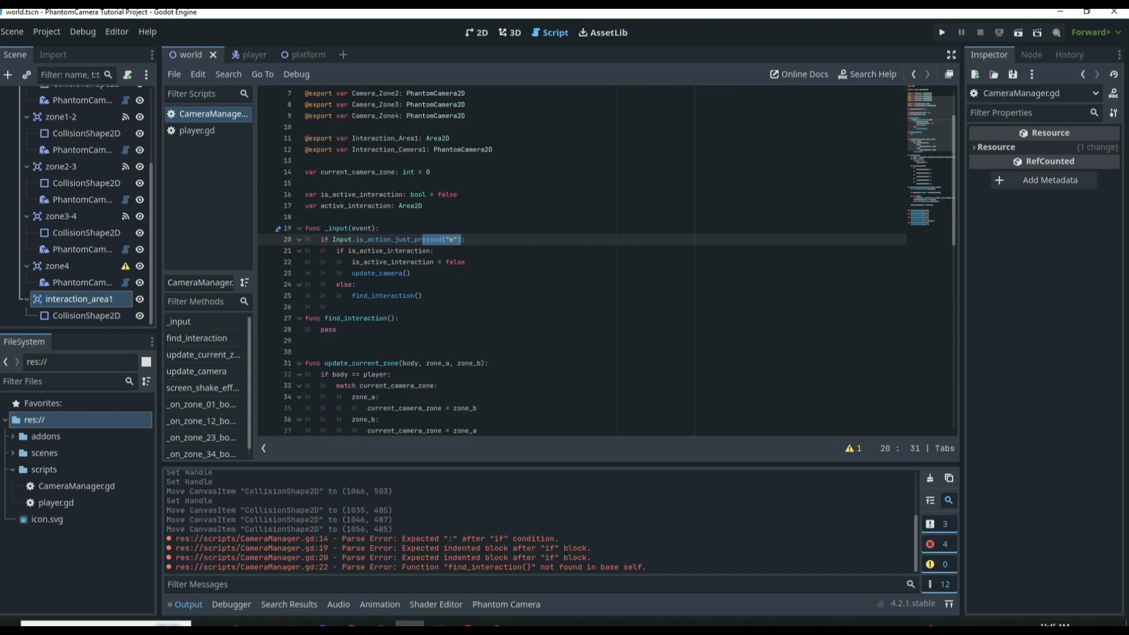
scroll(481, 267, down, 7)
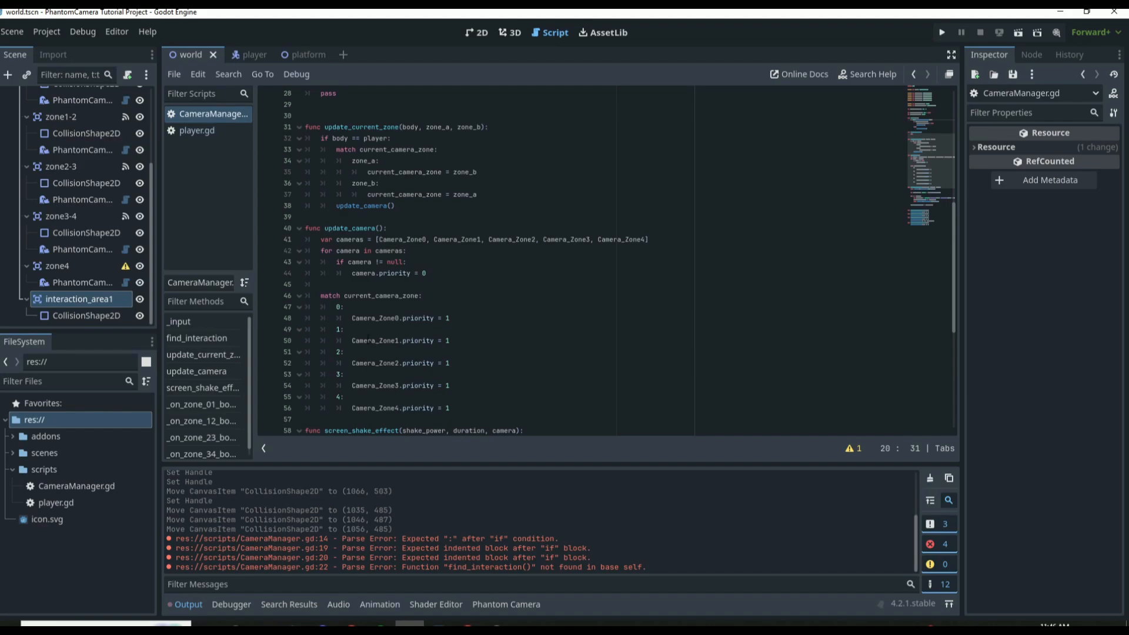
Step: Replace pass in find_interaction with var areas: Array = [Interaction_Area1], and save the scene
scroll(412, 235, up, 3)
double_click(327, 194)
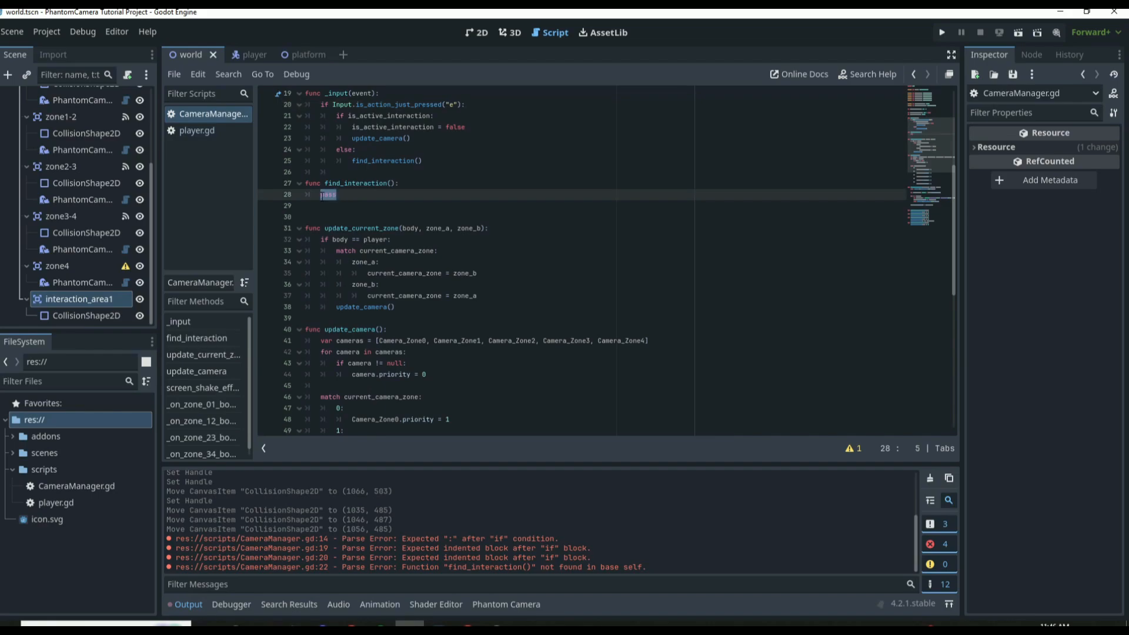
text(var)
drag(426, 374, 340, 352)
click(376, 195)
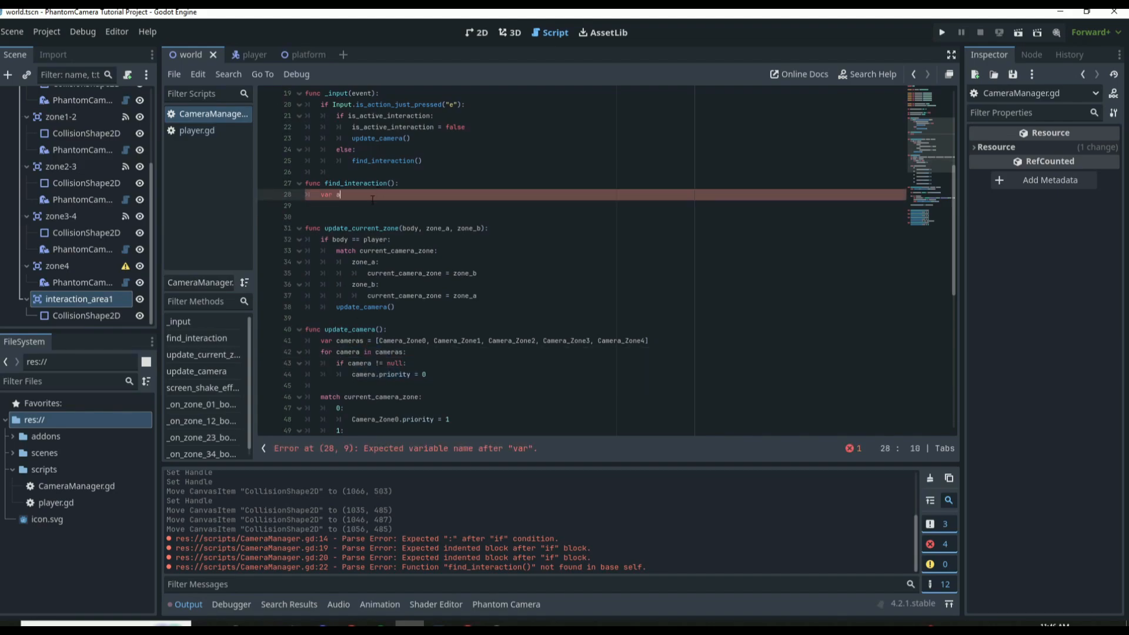
text(areas: Array = )
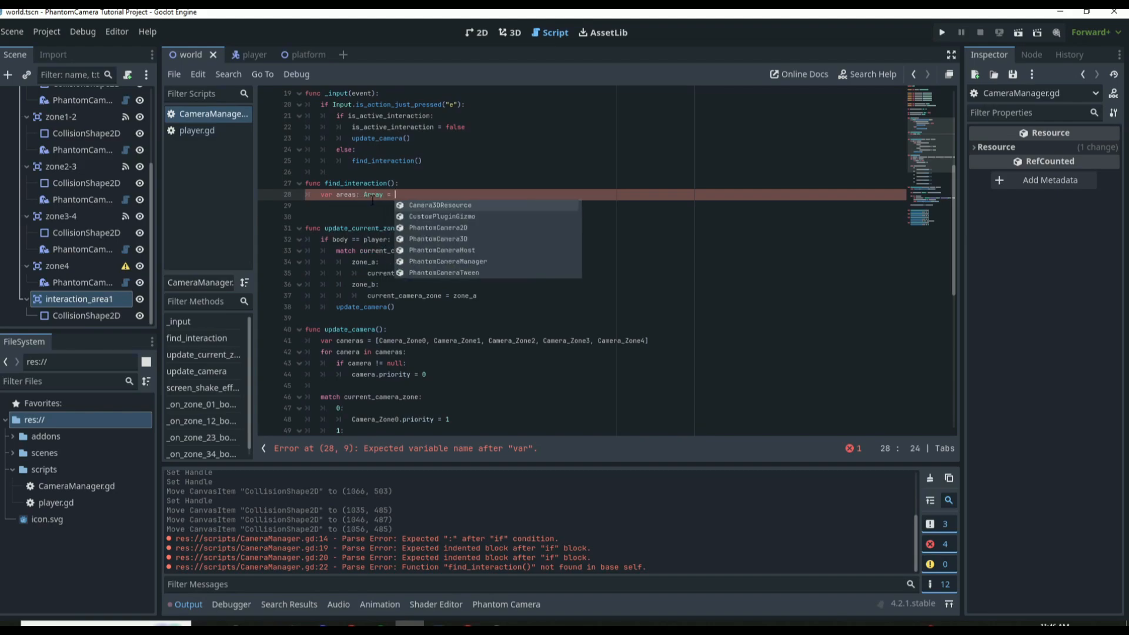
text([Int)
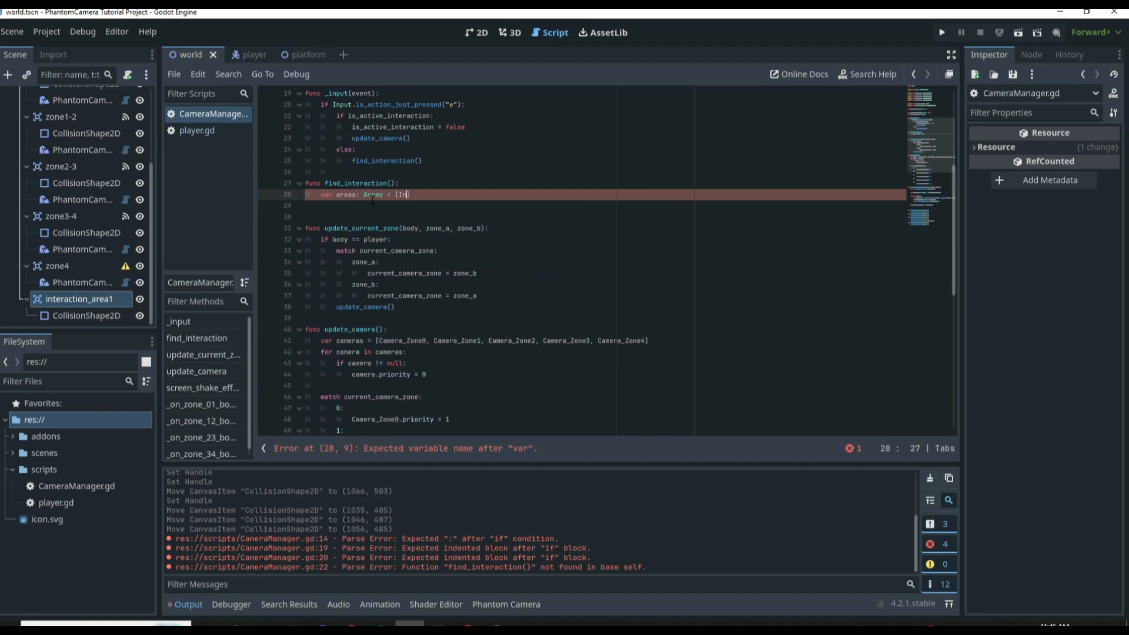
text(eraction_Area1)
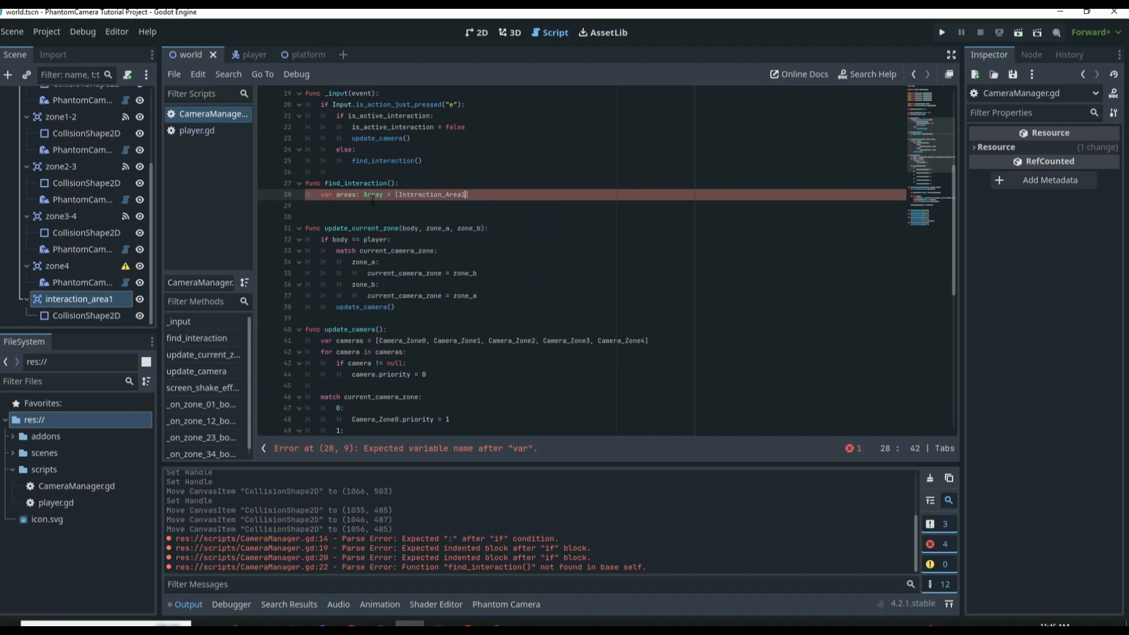
key(ctrl+s)
text(,)
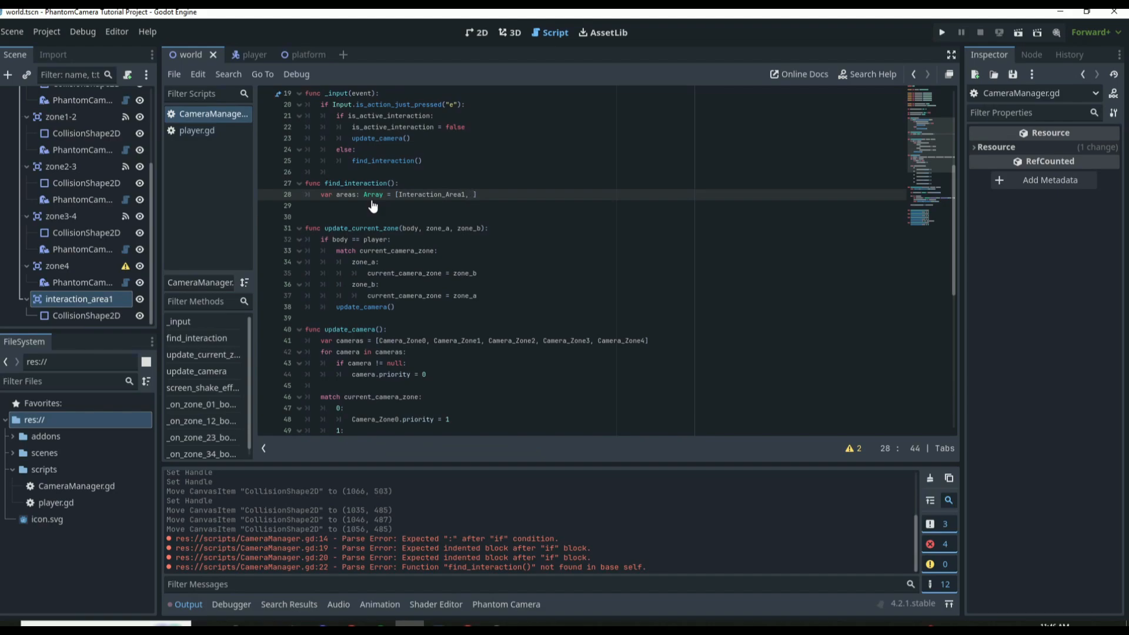
key(BackSpace)
key(BackSpace)
text(])
Step: Declare var found_interaction_area: Area2D below the areas array, save the scene, and add a blank line after it
key(Return)
text(var )
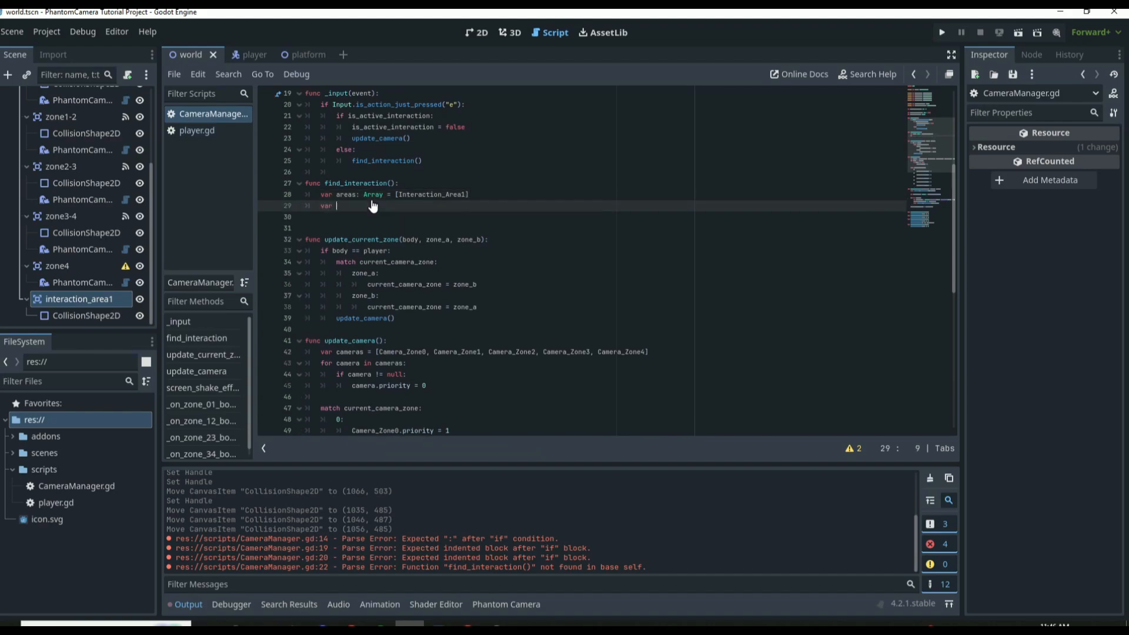
text(found_interaction_area: Area2D)
key(ctrl+s)
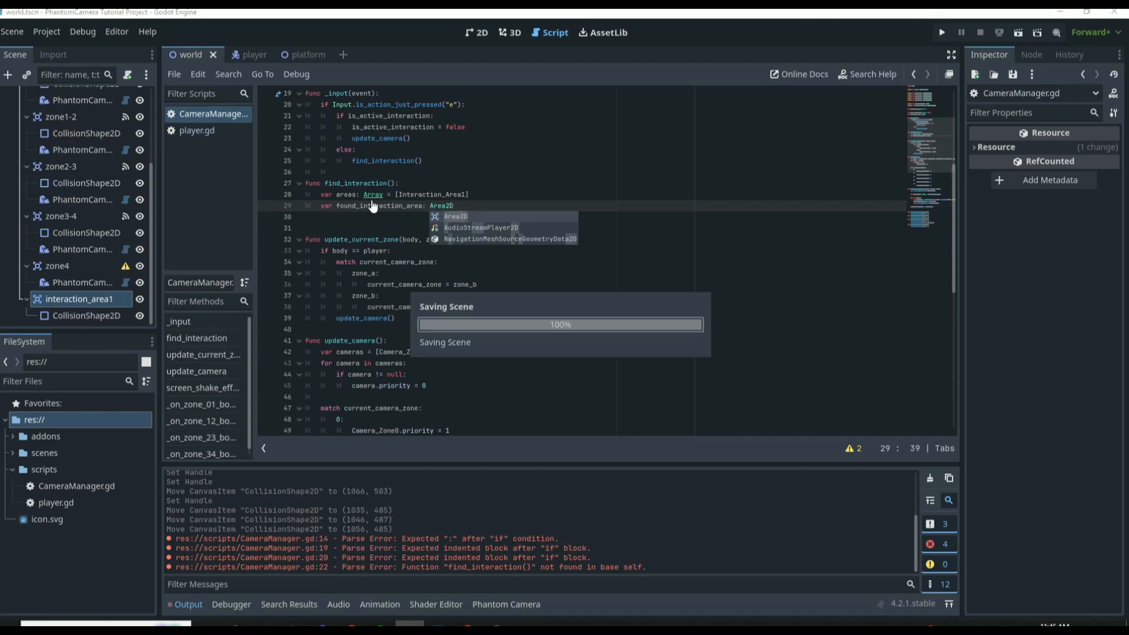
key(Return)
key(Return)
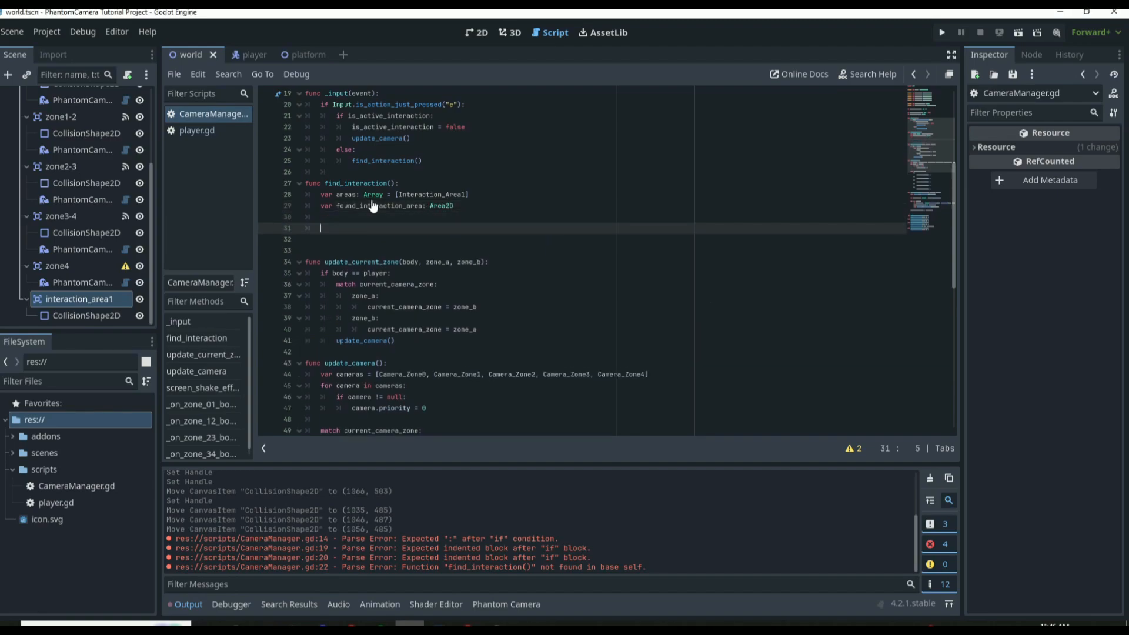
Step: Begin a for area in areas: loop in find_interaction below the found_interaction_area declaration
text(for area in areas)
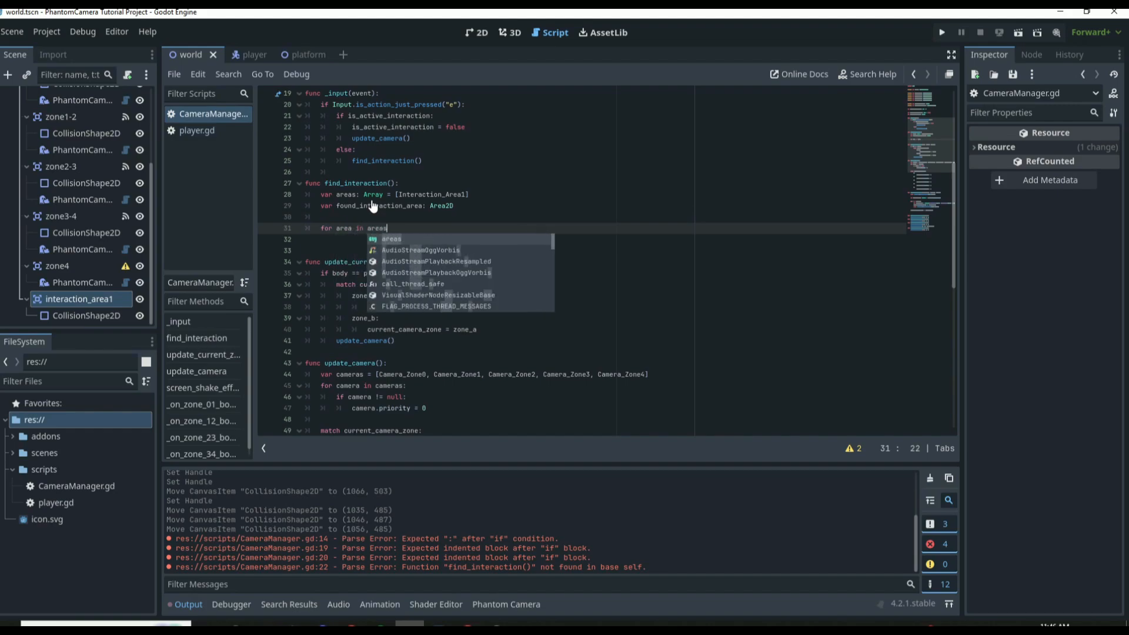
text(:)
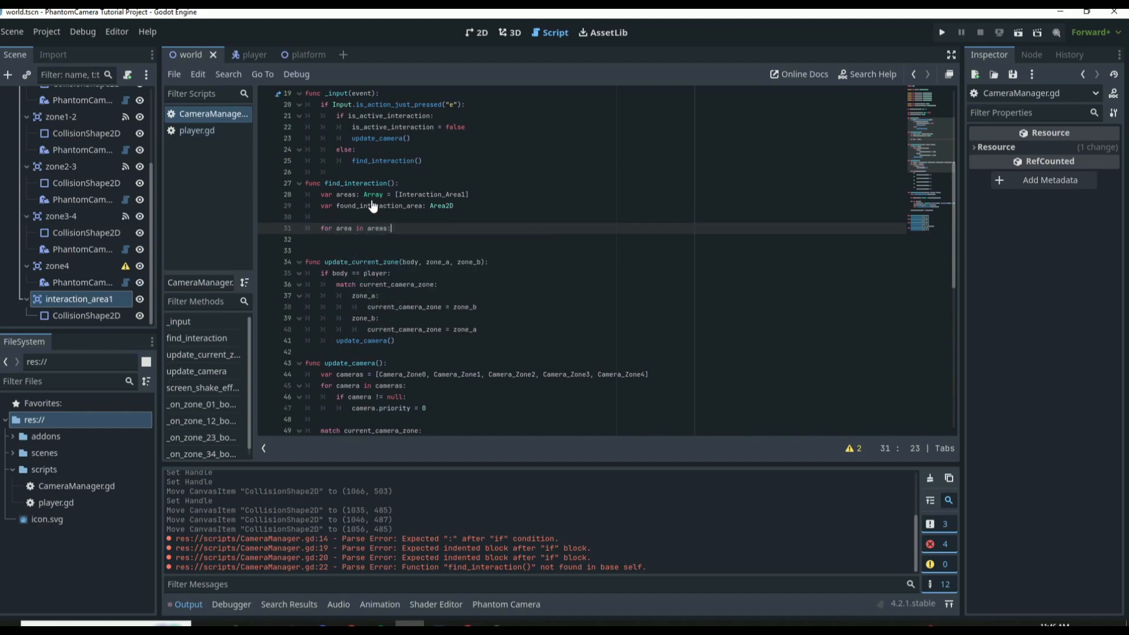
drag(406, 195, 462, 195)
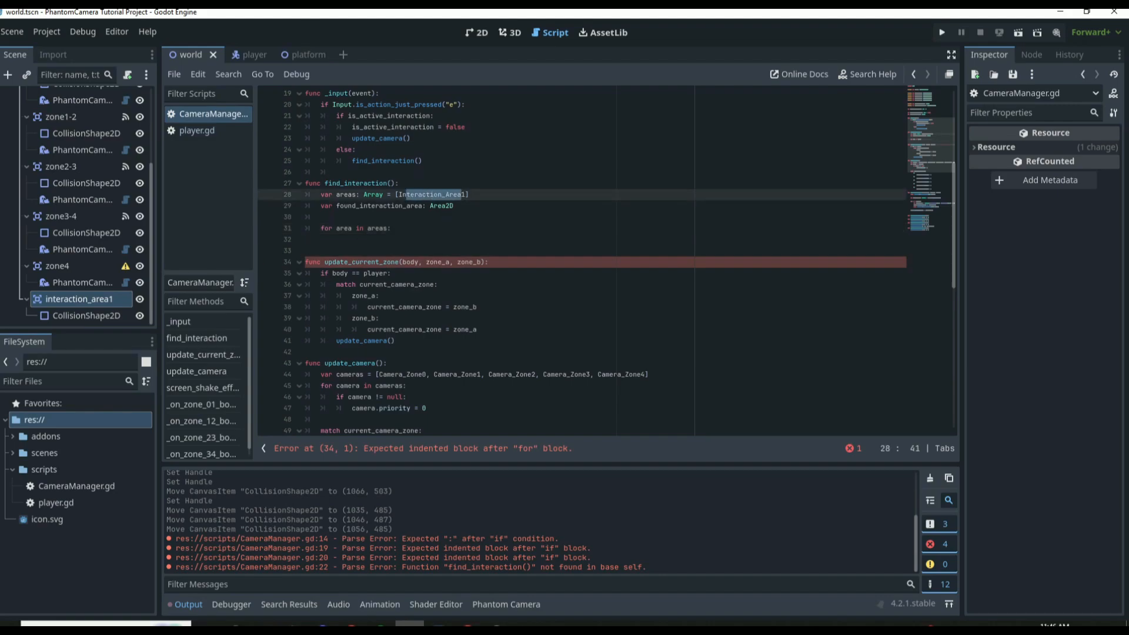
Step: Add the condition if found_interaction_area == null: inside the areas loop
key(Tab)
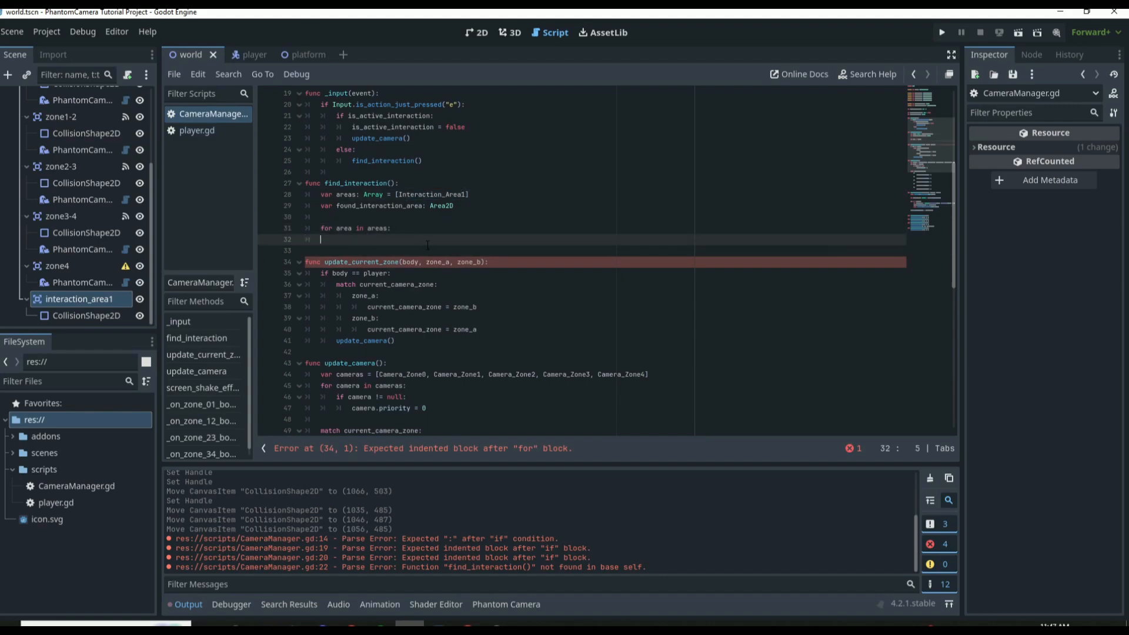
text(if found_interaction_area)
key(Return)
text(=)
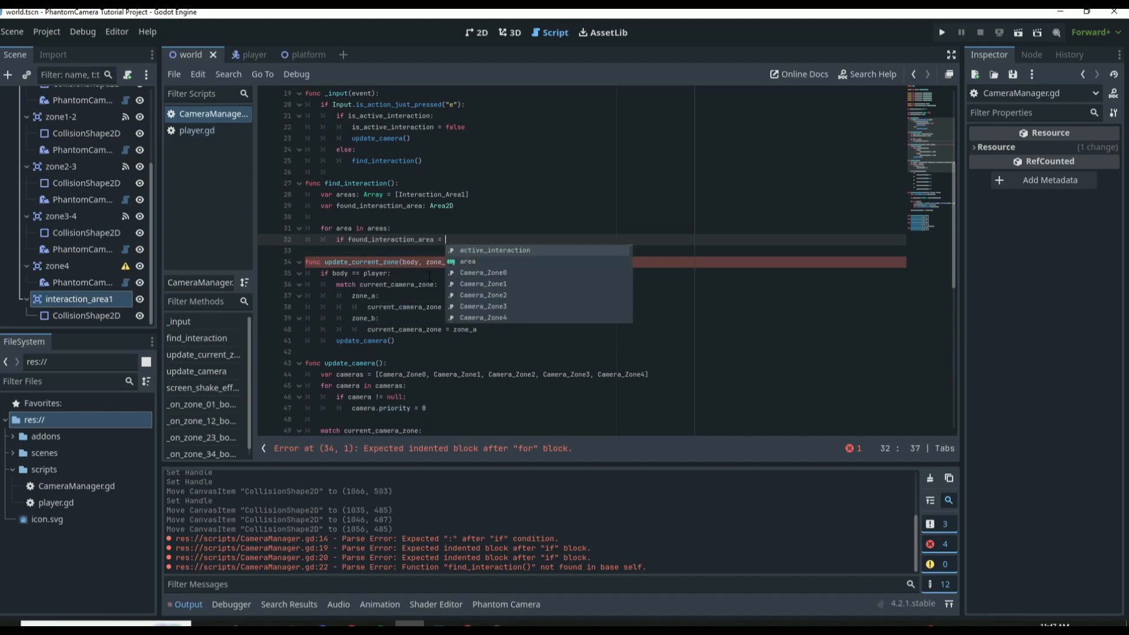
key(BackSpace)
text(= nul)
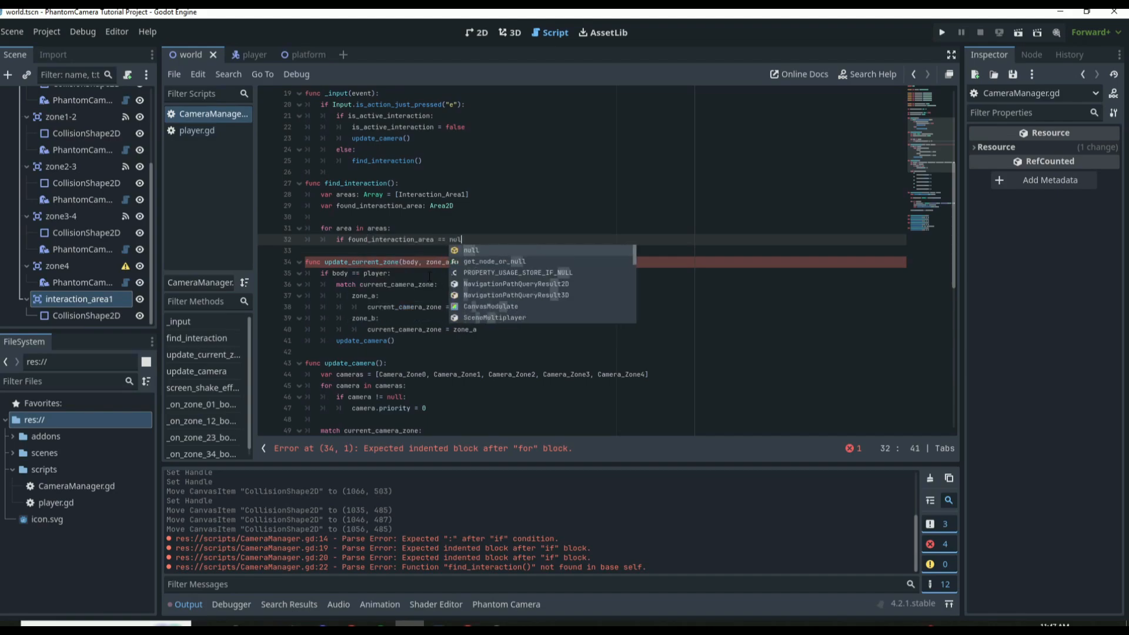
text(l)
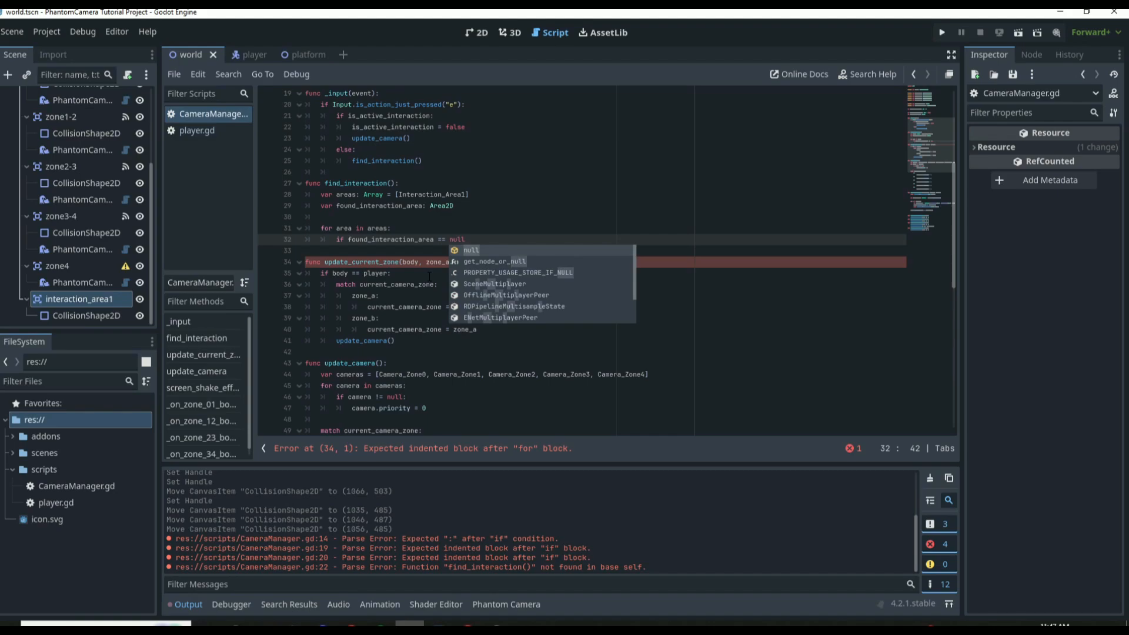
text(:)
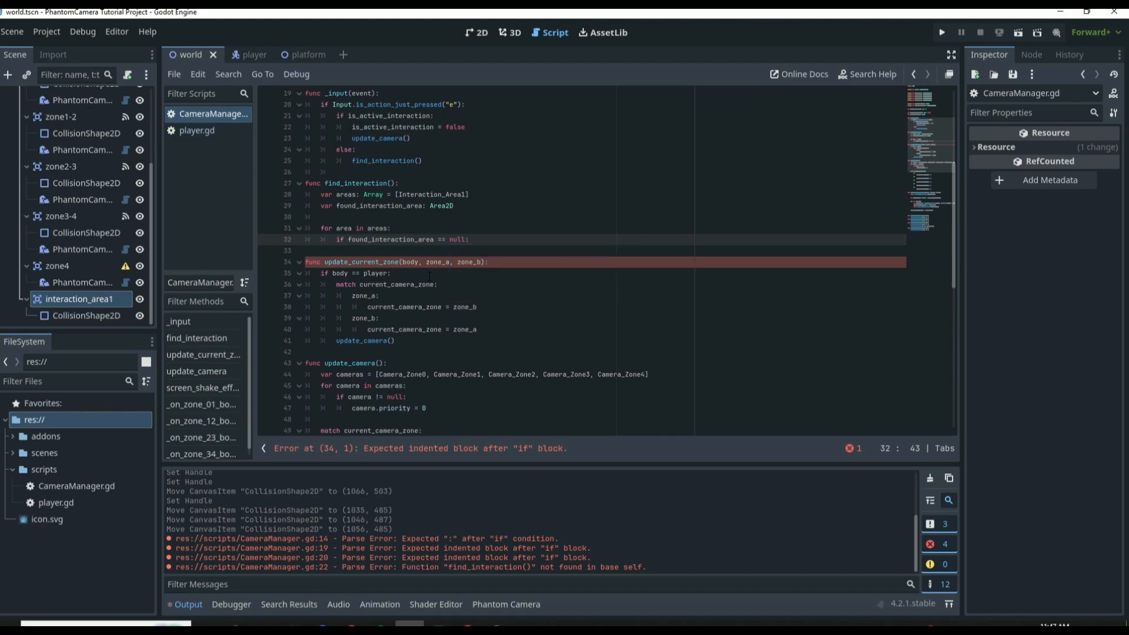
Step: Declare var operlapping_bodies = area.get_overlapping_bodies() inside the null check
key(Return)
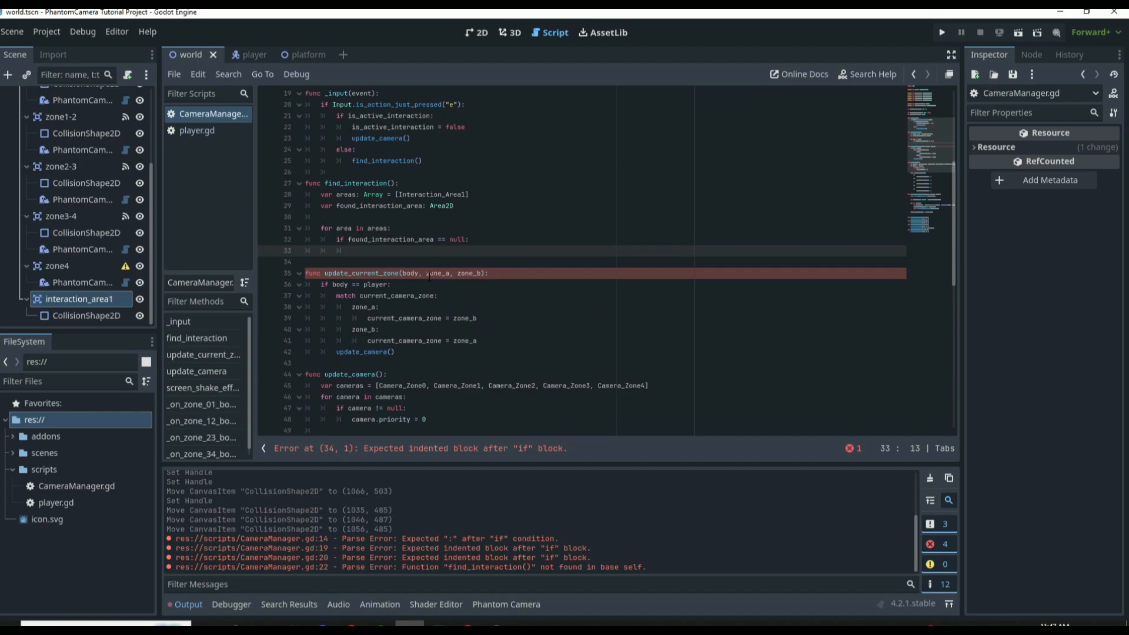
text(var operlapping_boe)
key(BackSpace)
text(dies = area.)
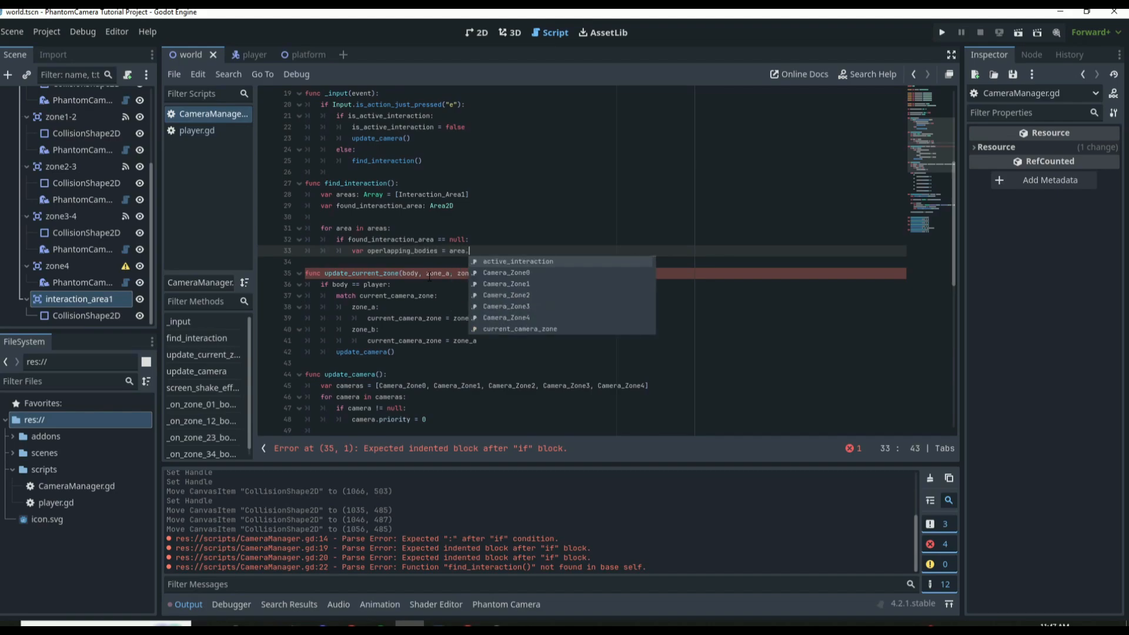
text(get_)
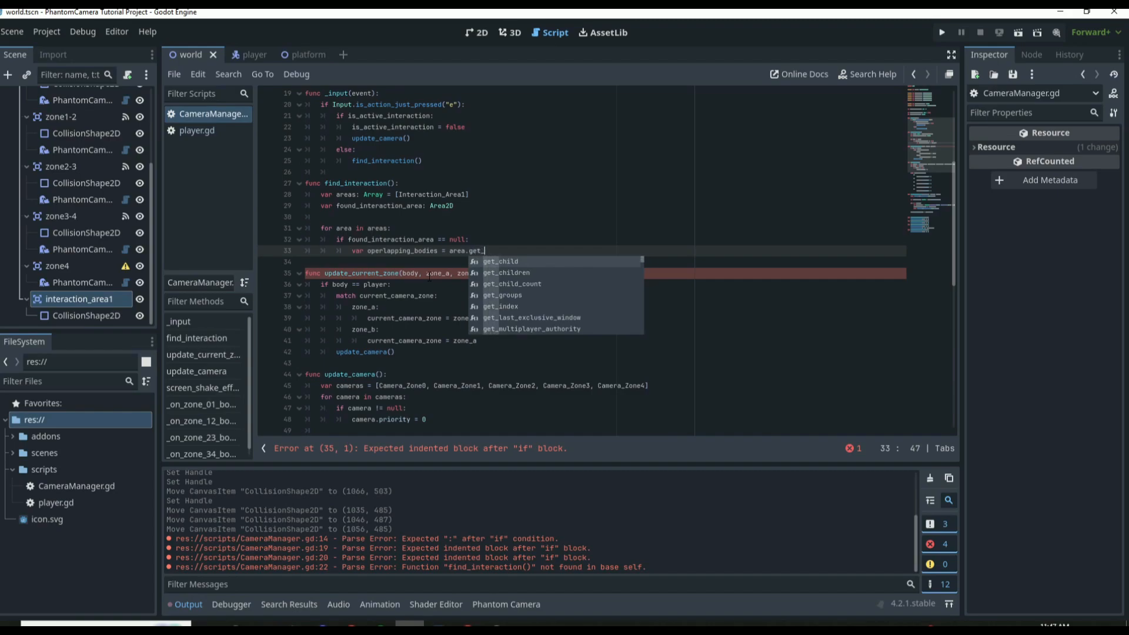
text(get)
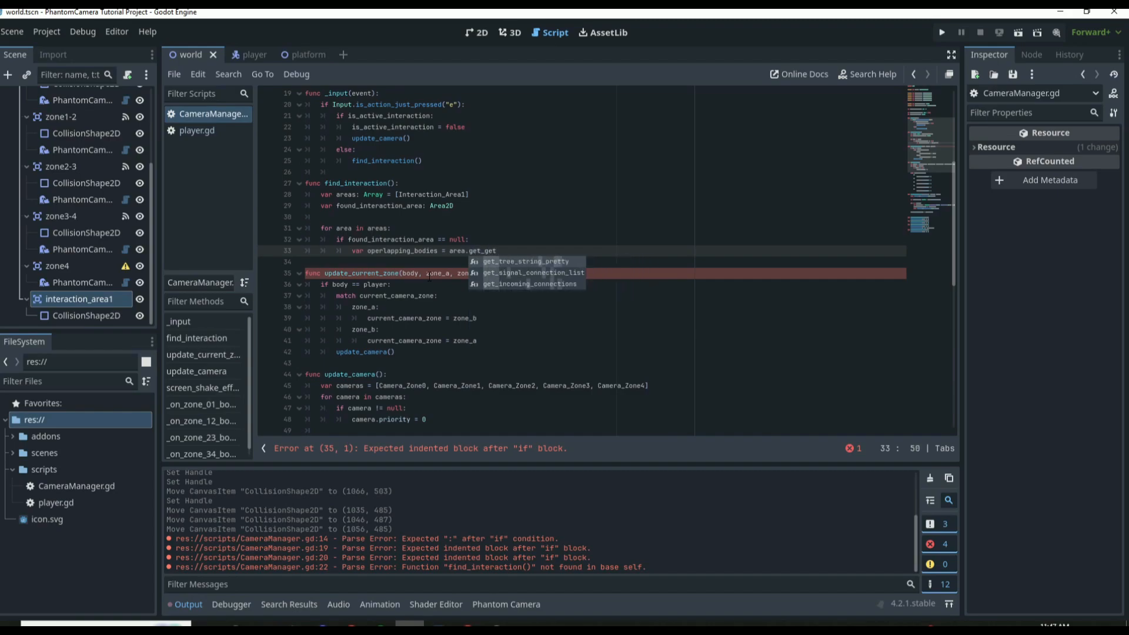
key(BackSpace)
key(BackSpace)
key(BackSpace)
text(overlap)
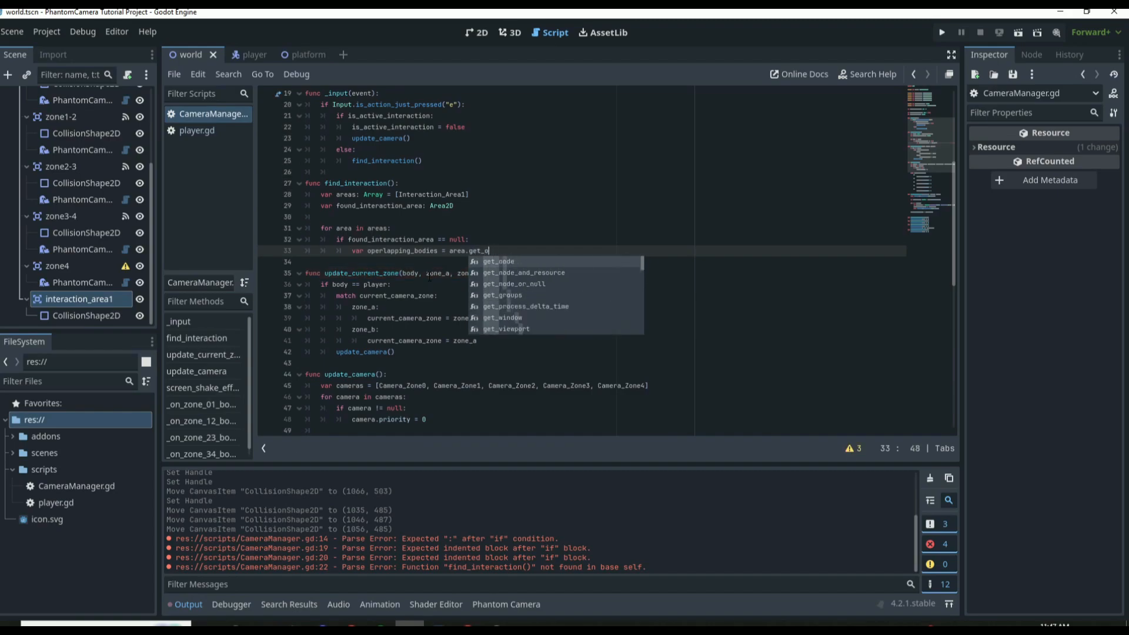
text(ping_bodie)
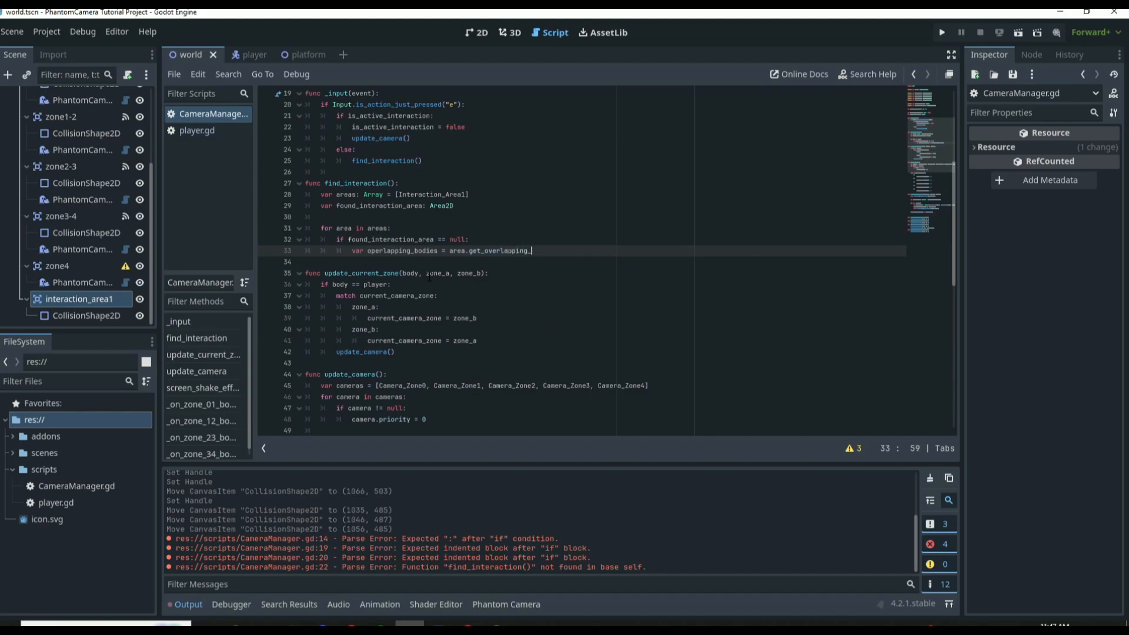
text(s)
key(Return)
Step: Add a for i in overlapping_bodies: loop below the bodies variable, with the nested condition if i == player:
key(Return)
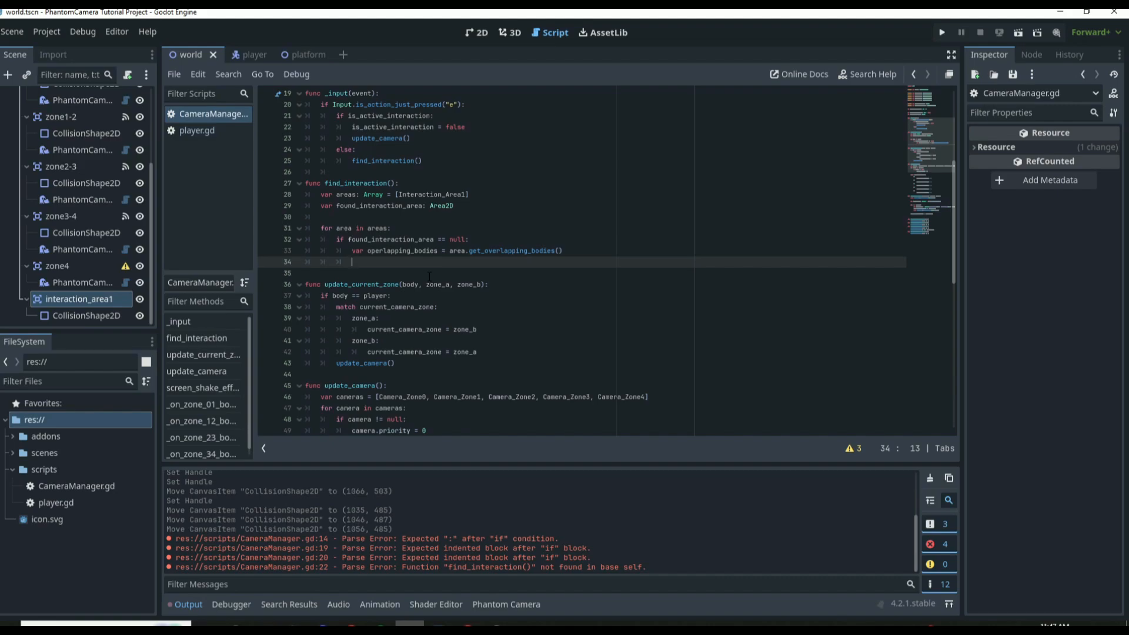
text(for i in overlapping_bodies:)
key(Return)
text(if i )
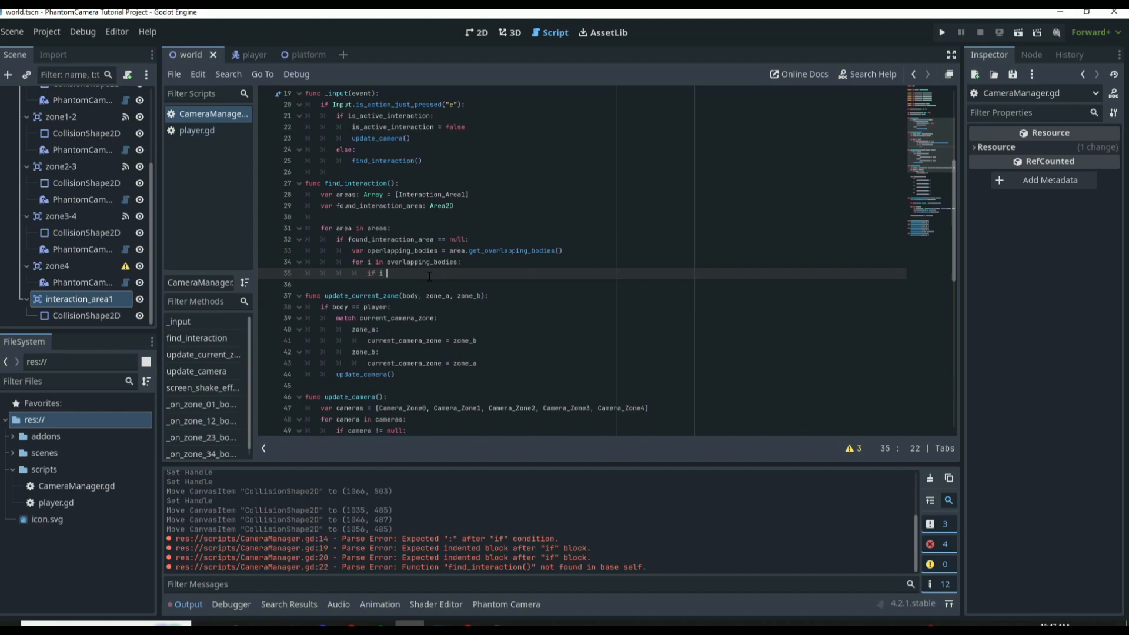
text(== player:)
scroll(412, 253, up, 6)
scroll(411, 335, down, 5)
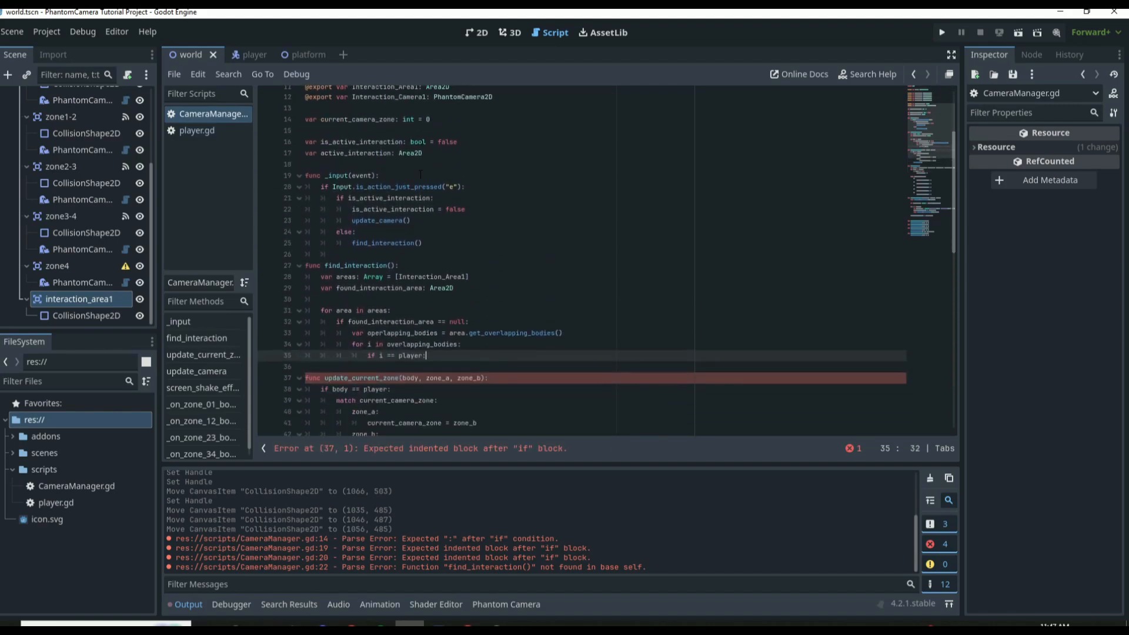
Step: Assign found_interaction_area = area inside the player check
key(Return)
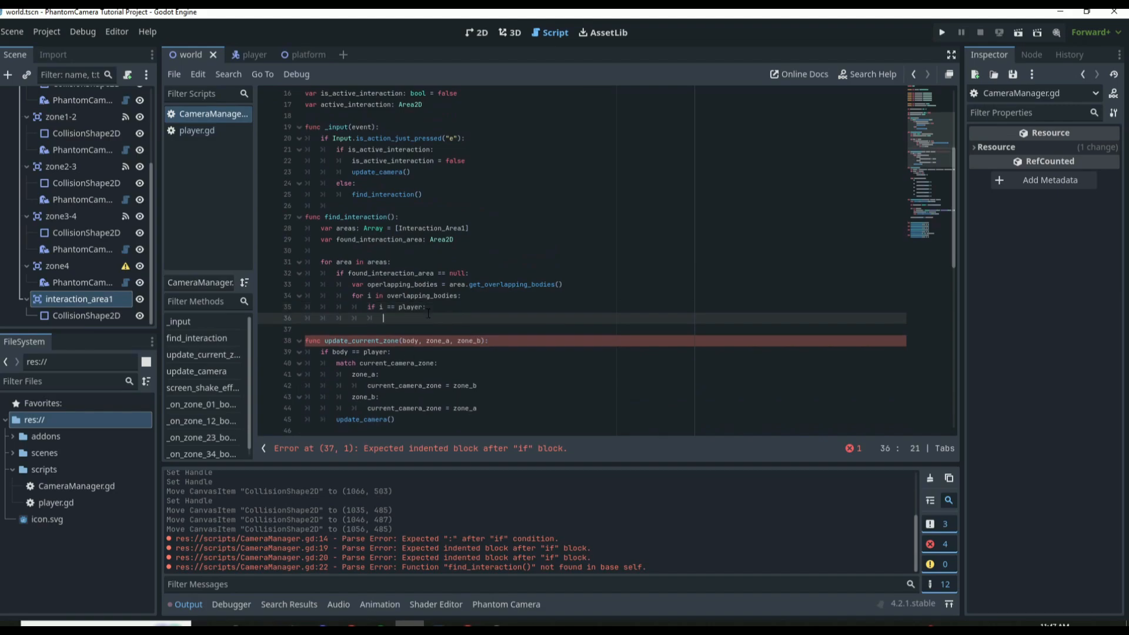
text(found)
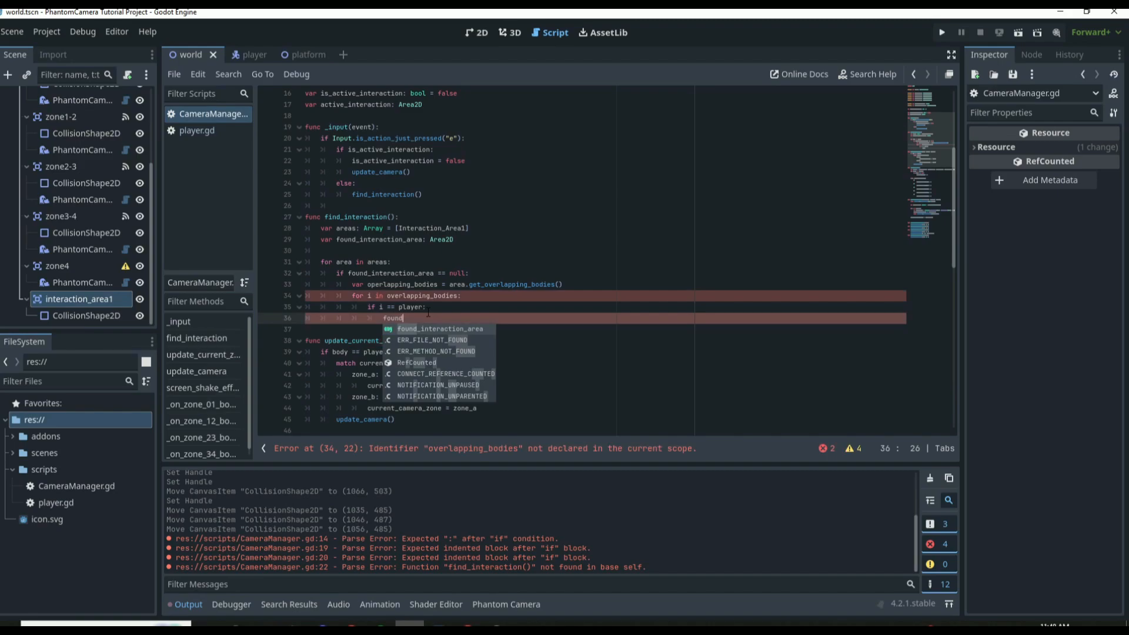
key(Return)
text(= )
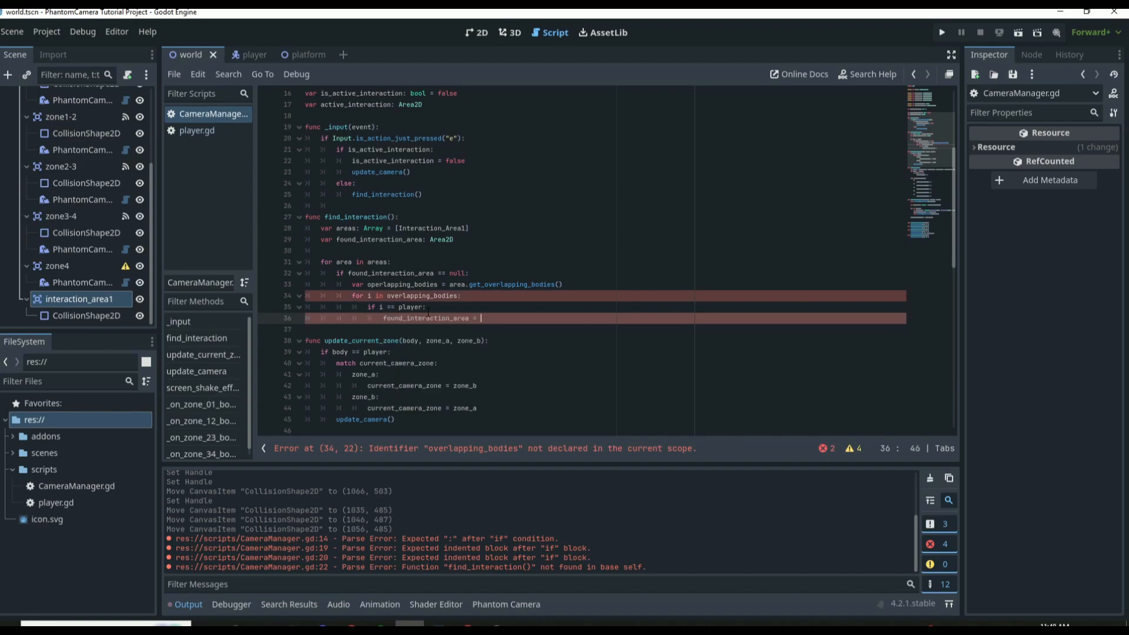
text(area)
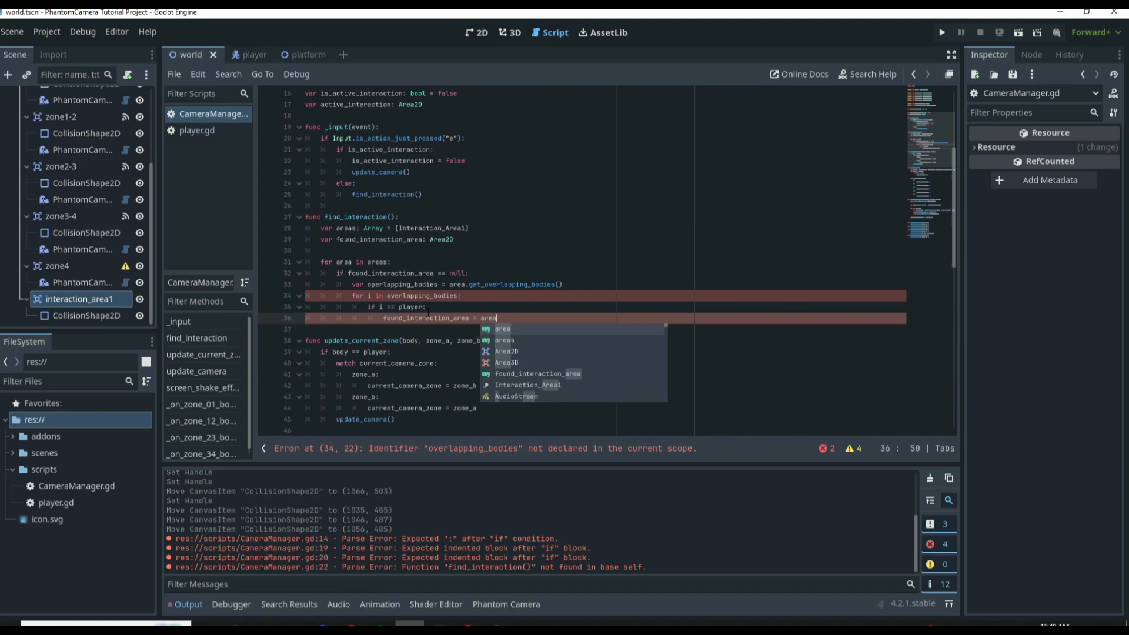
key(Return)
Step: Set is_active_interaction = true on the line below the found_interaction_area assignment
key(Return)
text(is act)
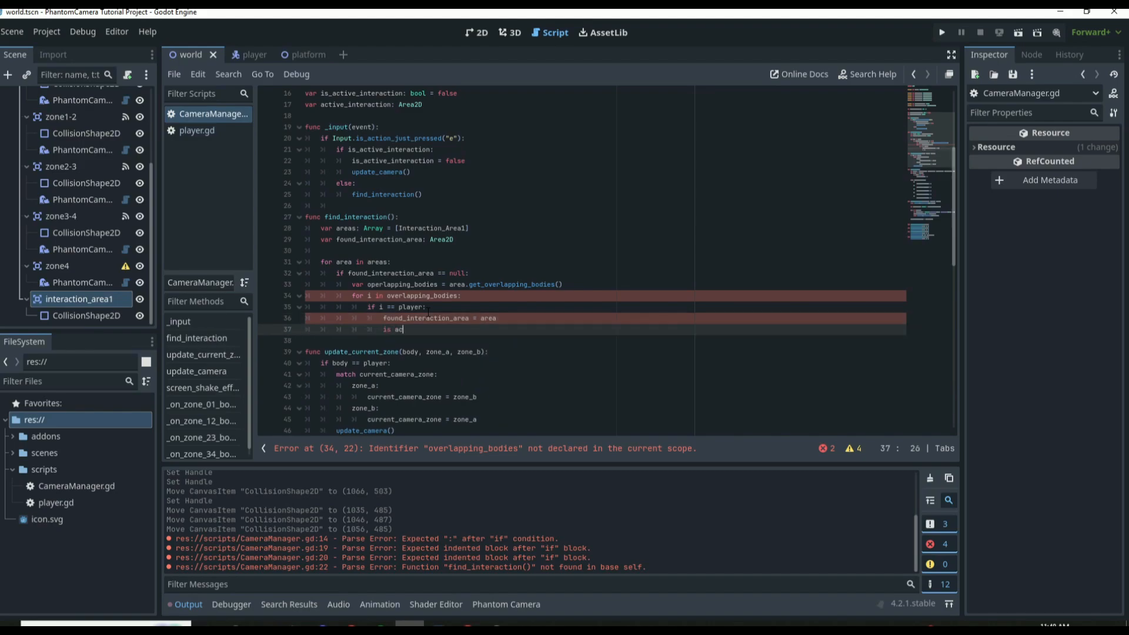
key(BackSpace)
key(BackSpace)
key(BackSpace)
key(BackSpace)
text(_)
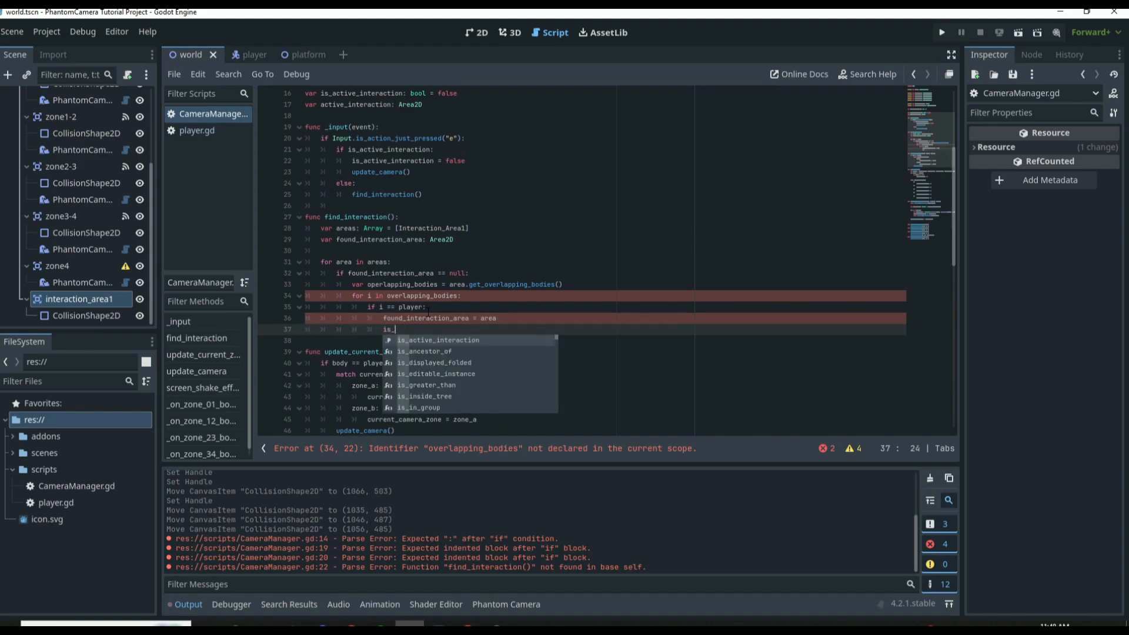
key(Return)
text(= true)
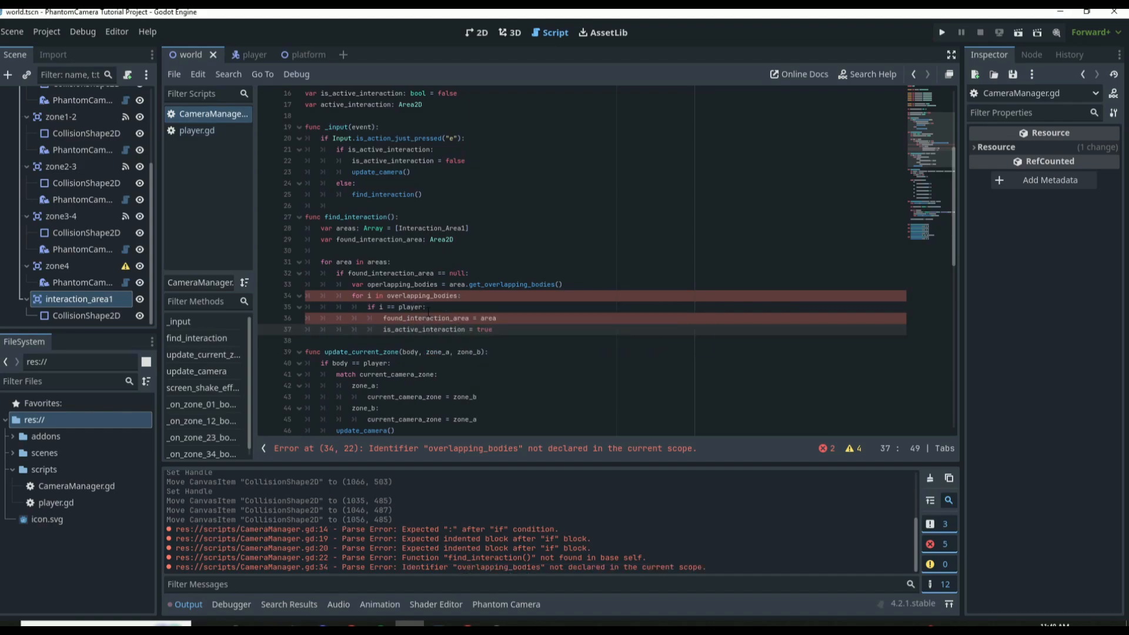
Step: Assign active_interaction = found_interaction_area on the following line of the player check, and save the scene
key(Return)
text(active)
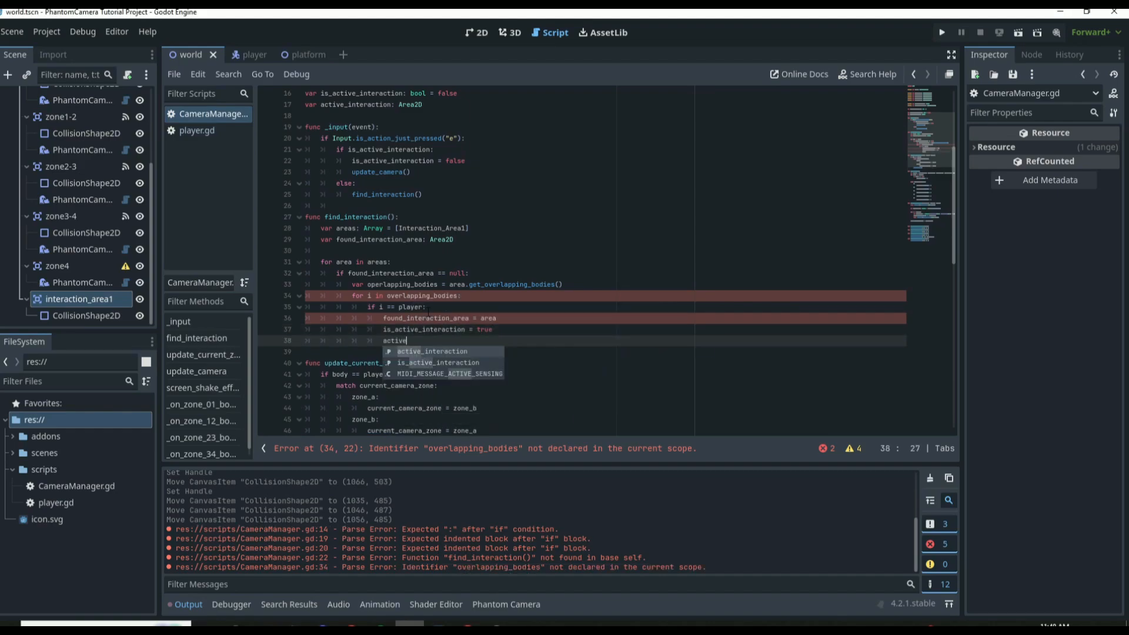
key(Return)
text(= foun)
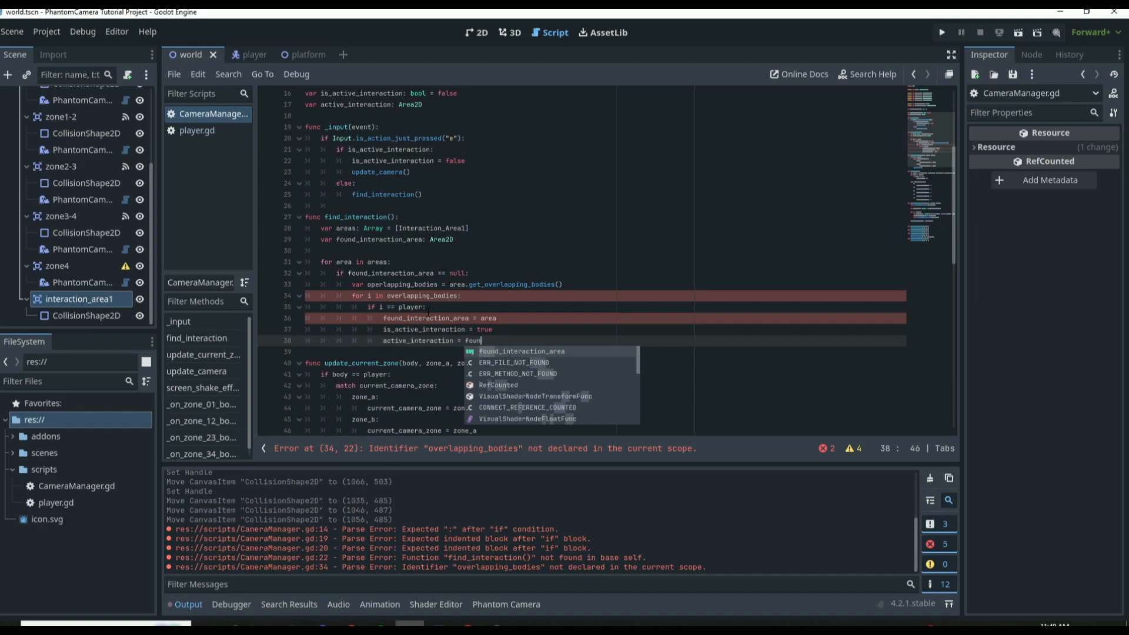
text(d_int)
key(Return)
key(ctrl+s)
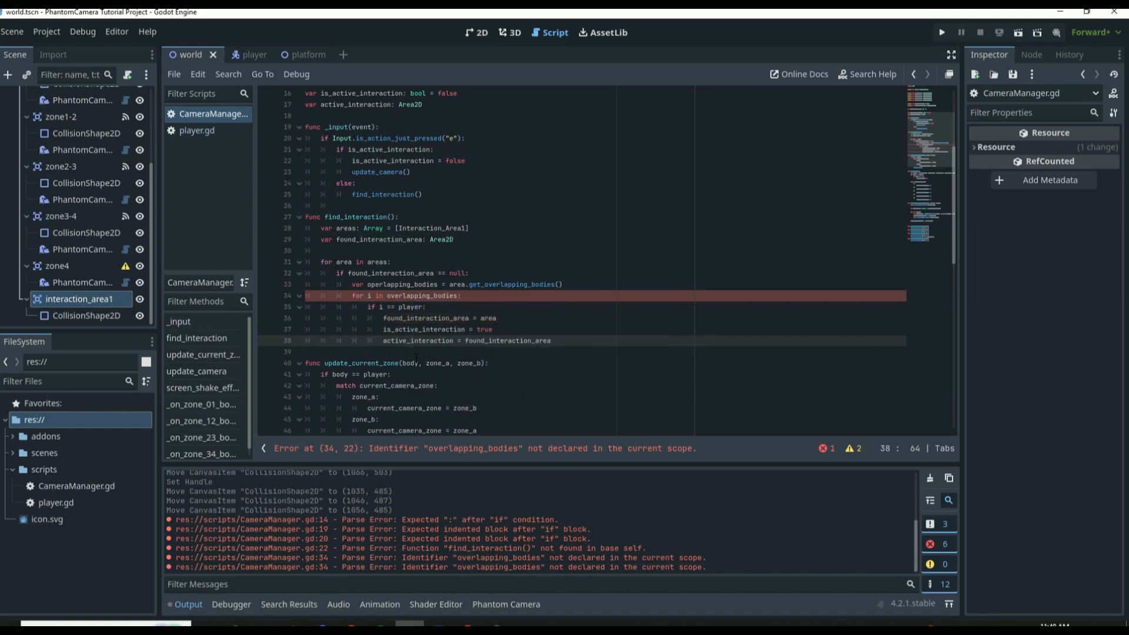
Step: Call update_camera() at the end of the player check, below the active_interaction assignment
scroll(421, 346, up, 5)
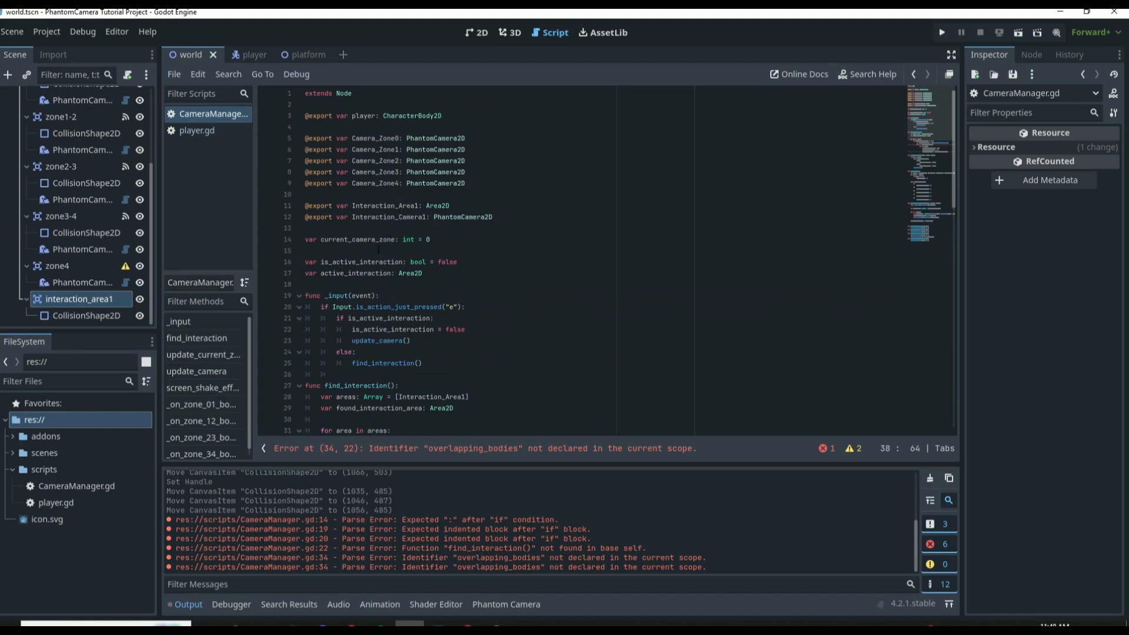
scroll(379, 250, down, 6)
scroll(442, 302, down, 2)
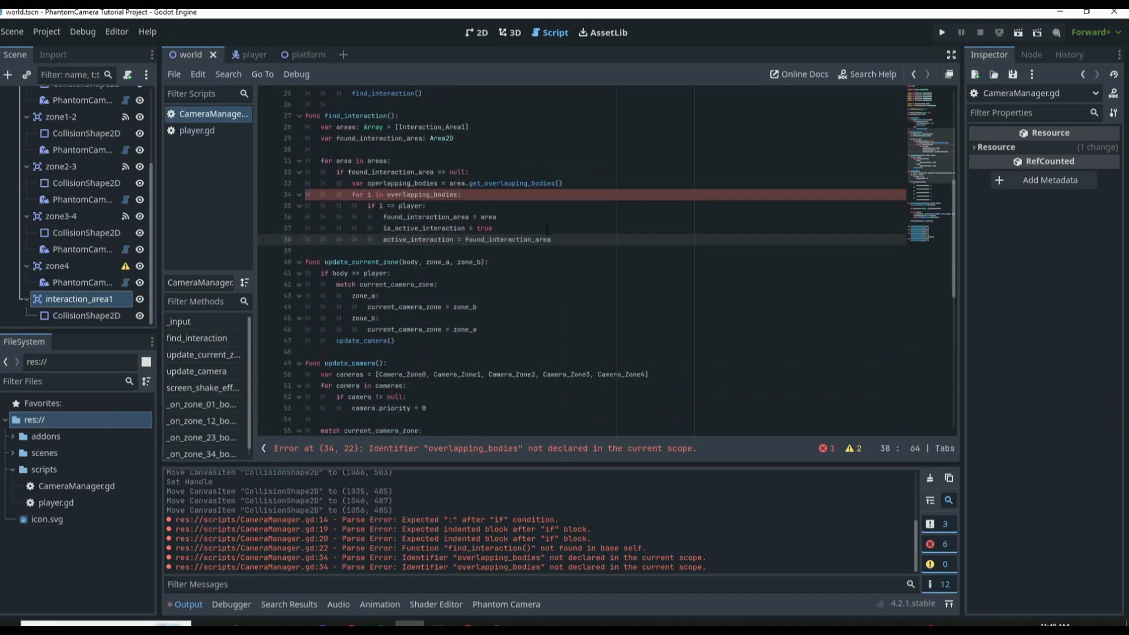
click(576, 250)
click(583, 239)
key(Return)
text(update)
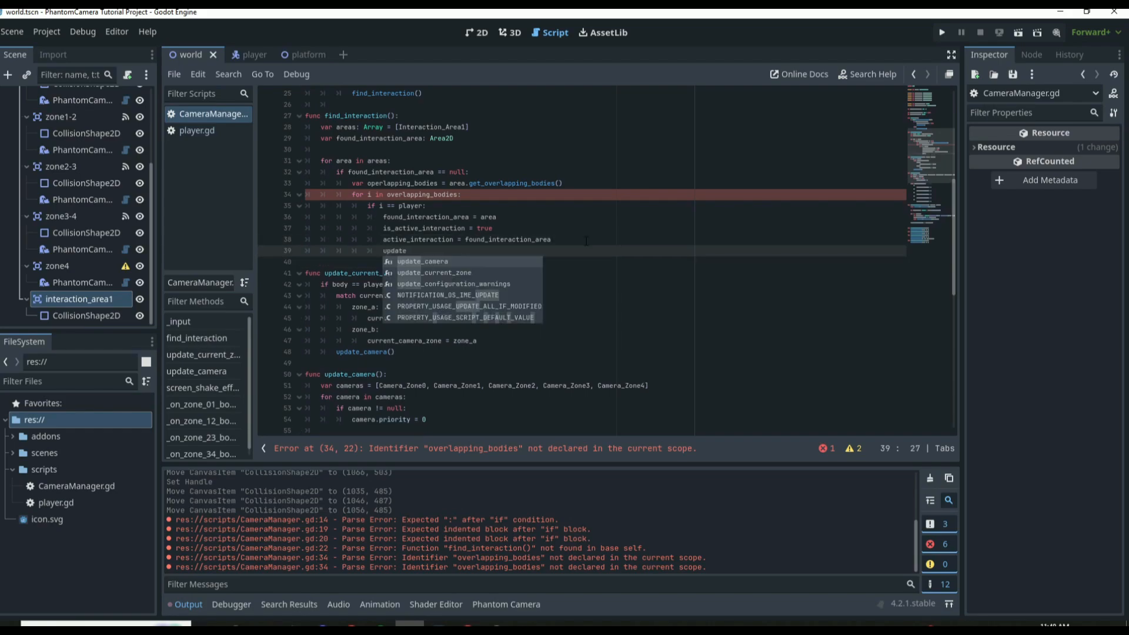
key(Return)
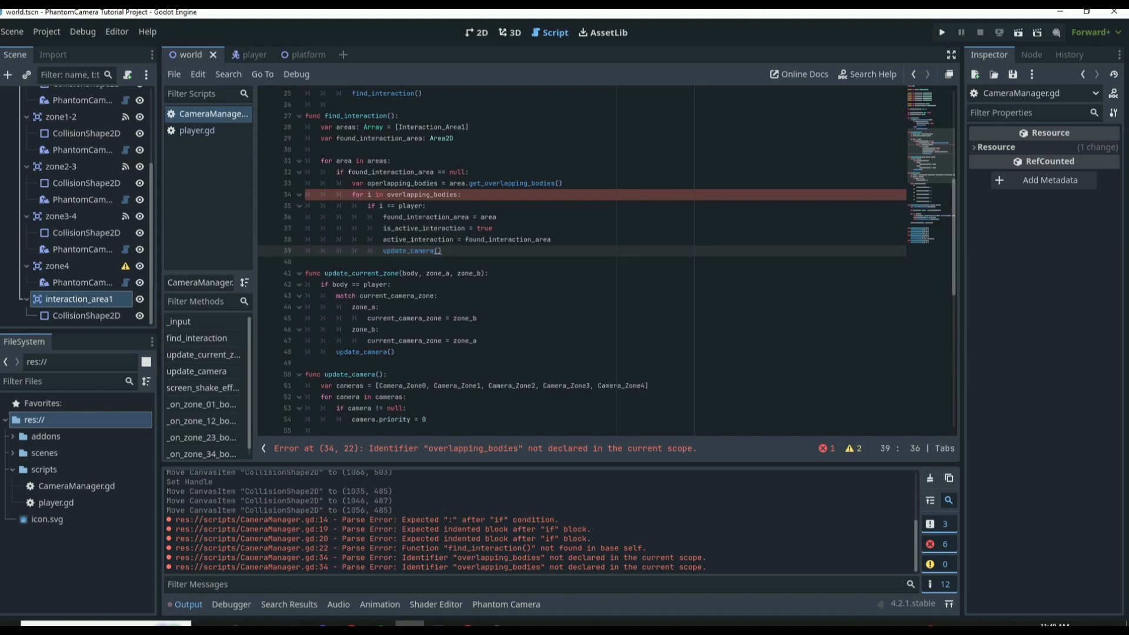
Step: Correct the name of the variable holding area.get_overlapping_bodies() to overlapping_bodies, save the scene, and return to the end of find_interaction
scroll(317, 342, down, 2)
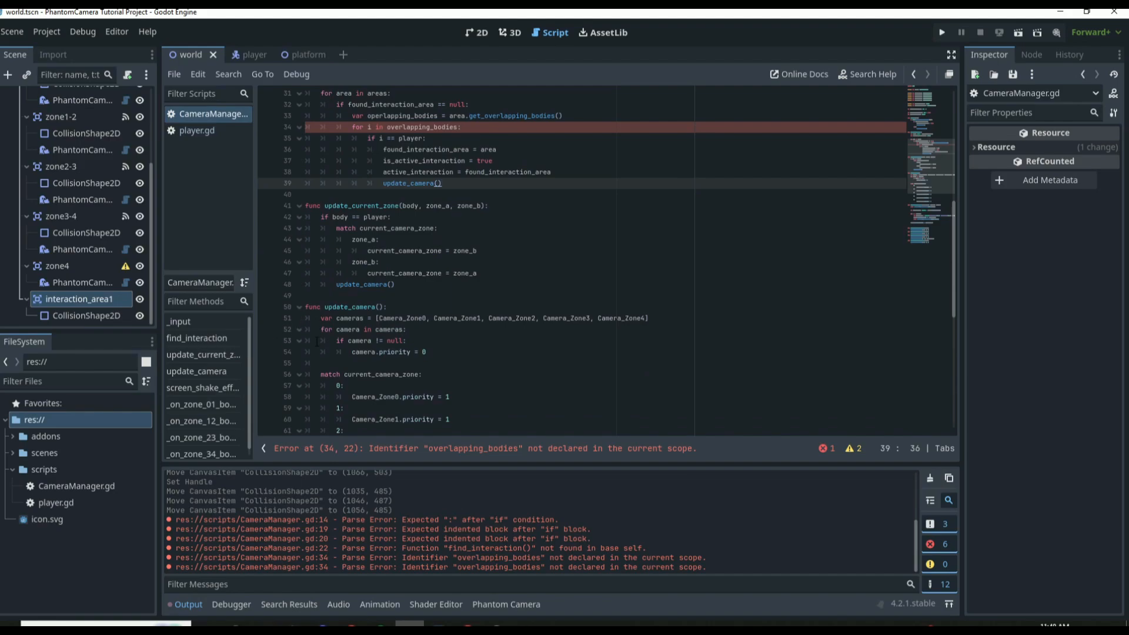
scroll(582, 262, up, 3)
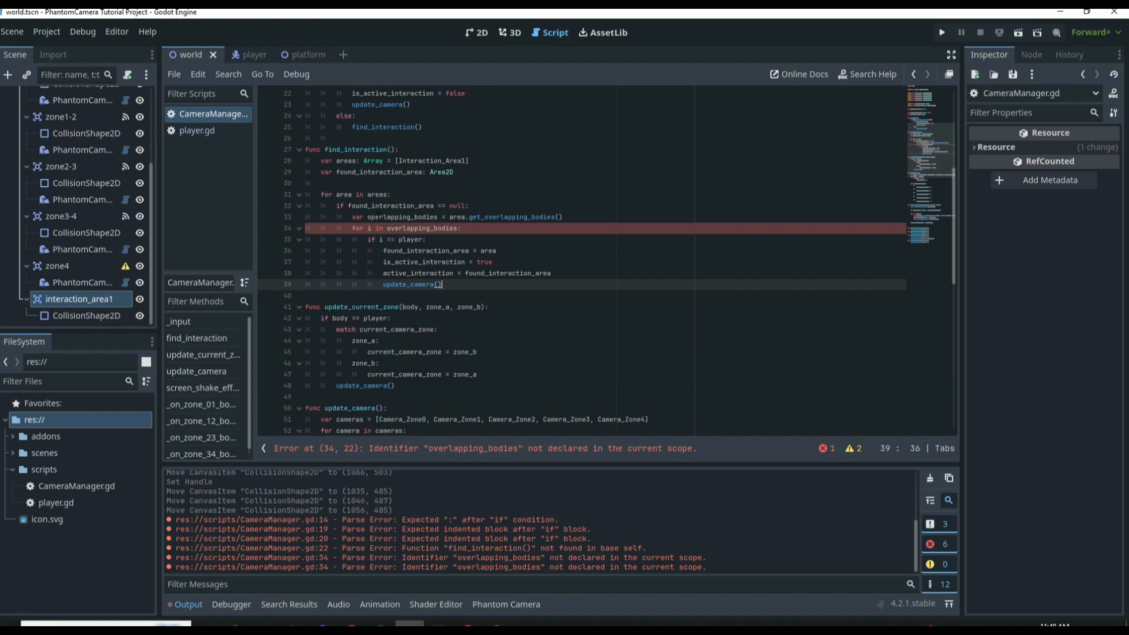
click(378, 217)
key(BackSpace)
key(BackSpace)
text(ve)
key(ctrl+s)
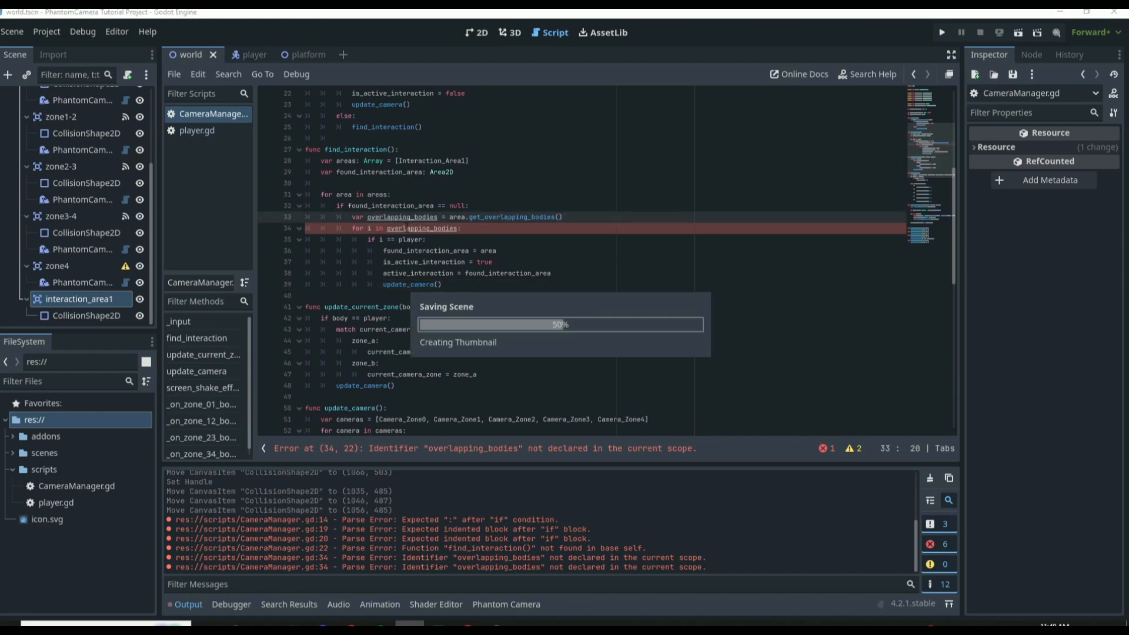
click(453, 286)
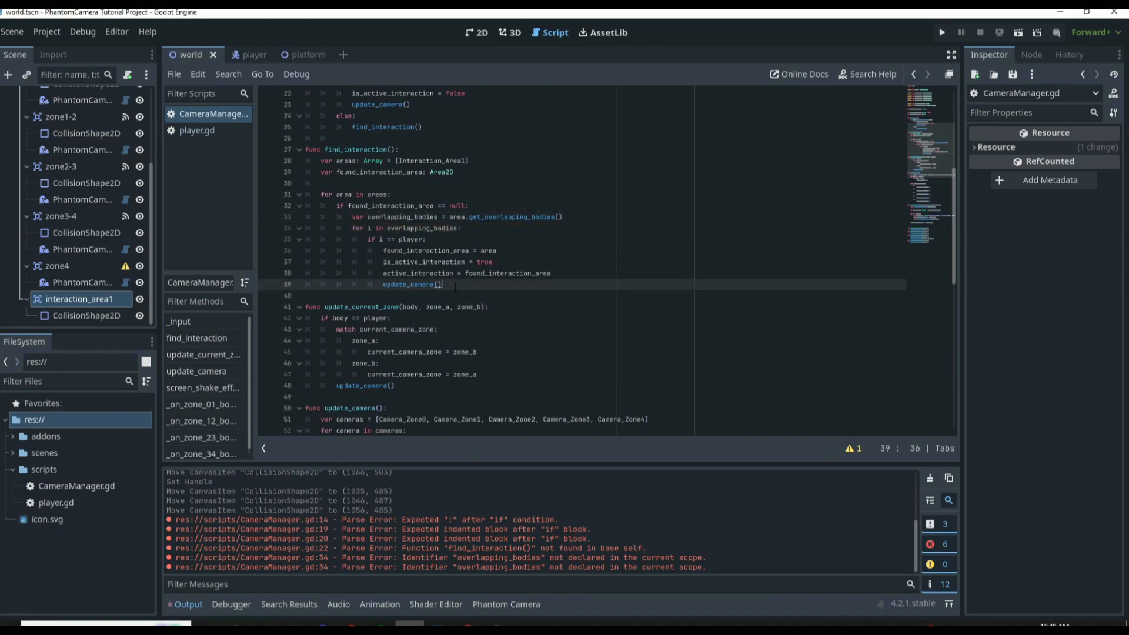
Step: In update_camera(), add an if is_active_interaction: block containing match active_interaction: above the match current_camera_zone statement
scroll(400, 281, down, 6)
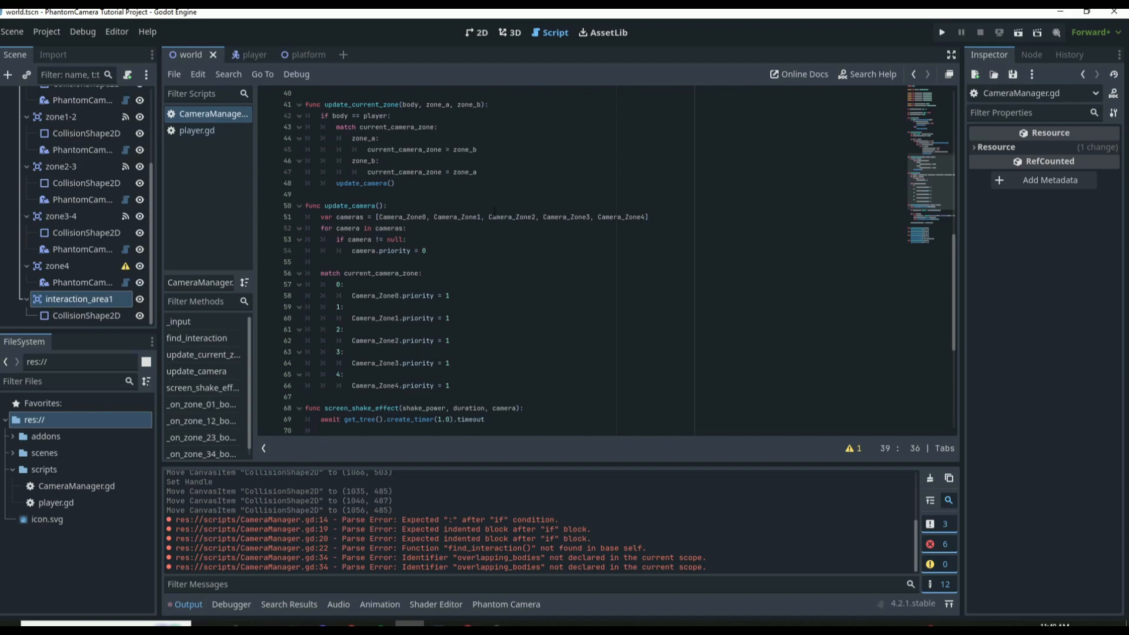
click(330, 262)
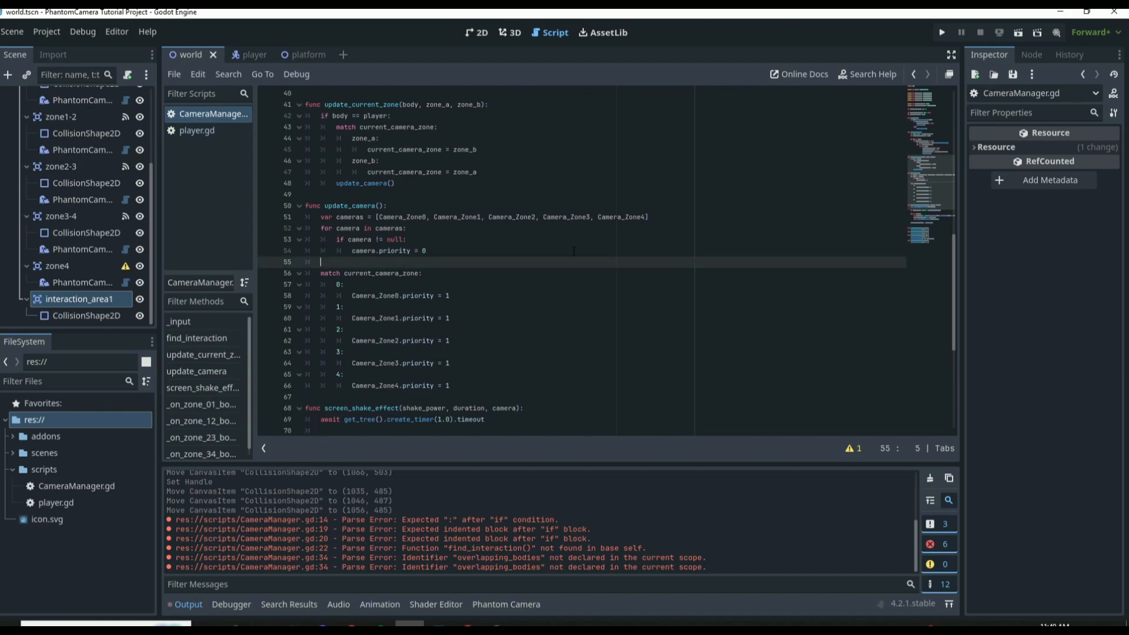
key(Return)
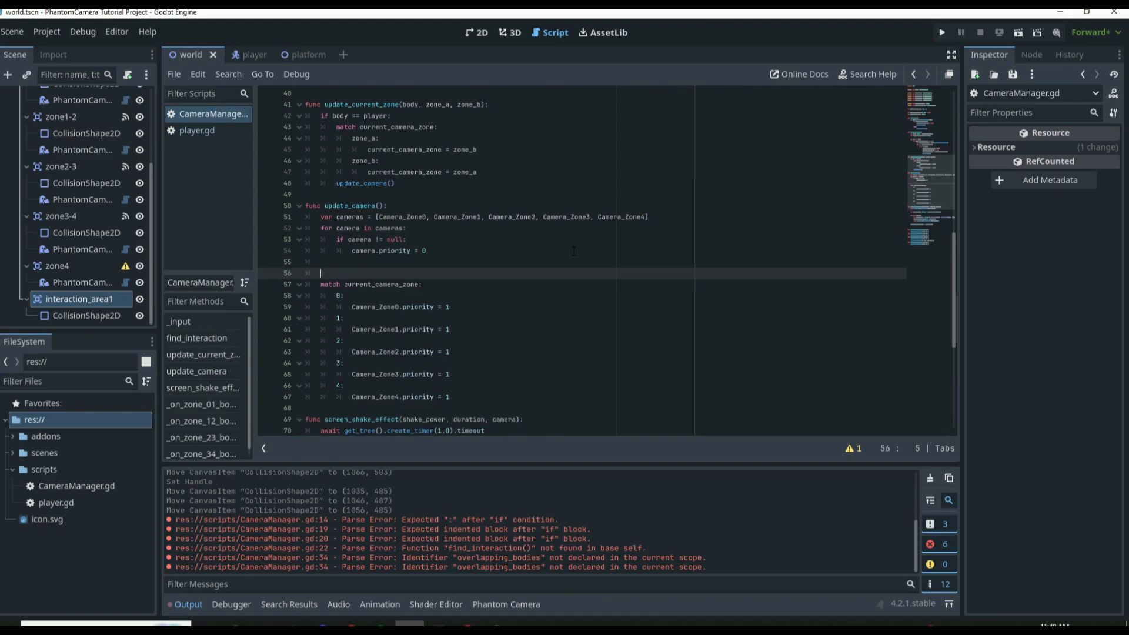
text(if is_active_interaction:)
key(Return)
text(match)
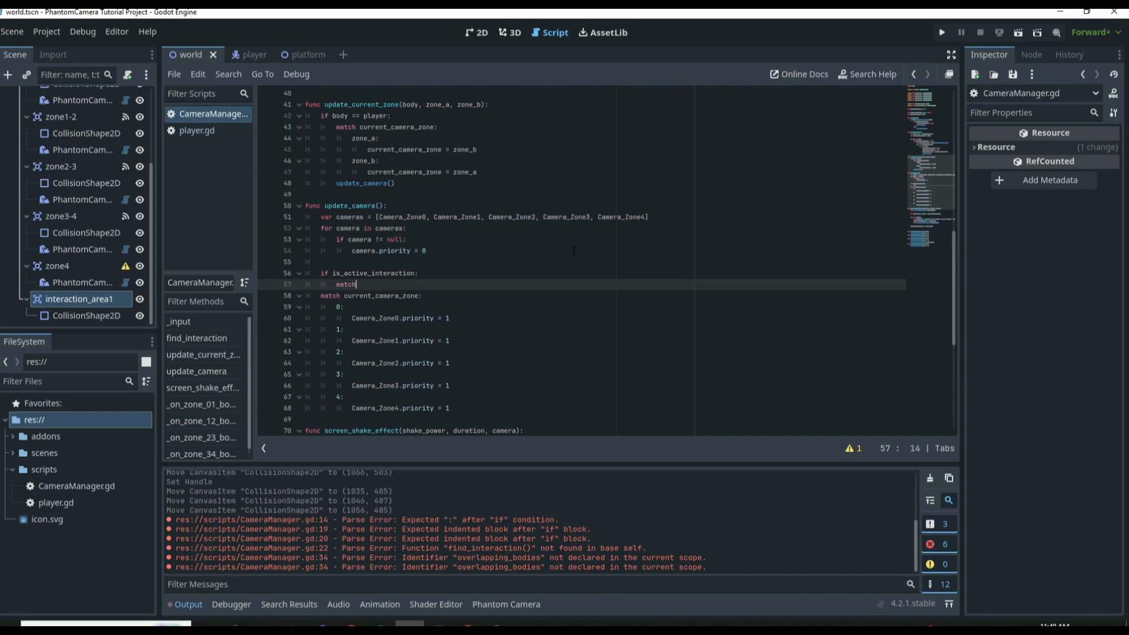
text( active_interaction)
key(Return)
text(:)
key(Return)
Step: Add an Interaction_Area1 case to the active_interaction match that sets Interaction_Camera1.priority = 1, and save the scene
text(I)
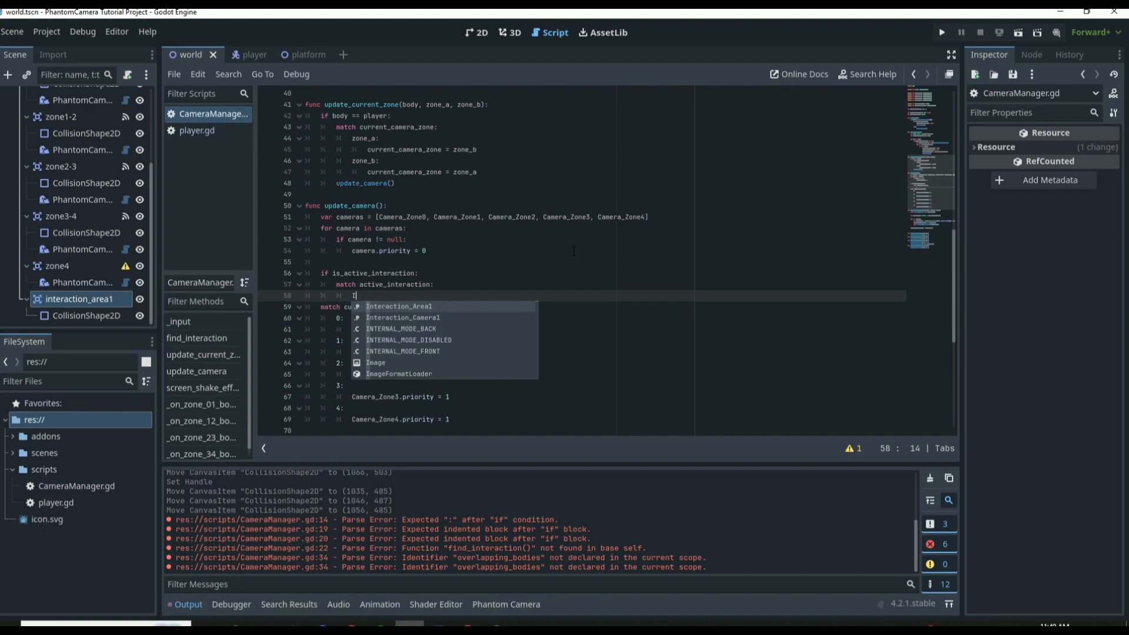
key(Return)
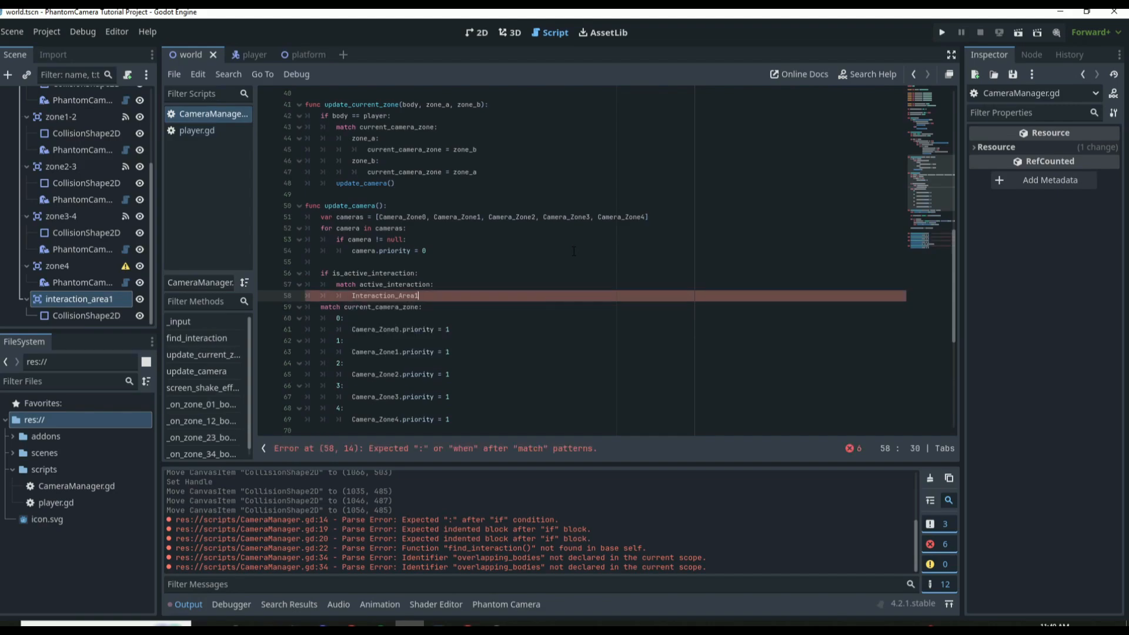
text(:)
key(Return)
text(Inter)
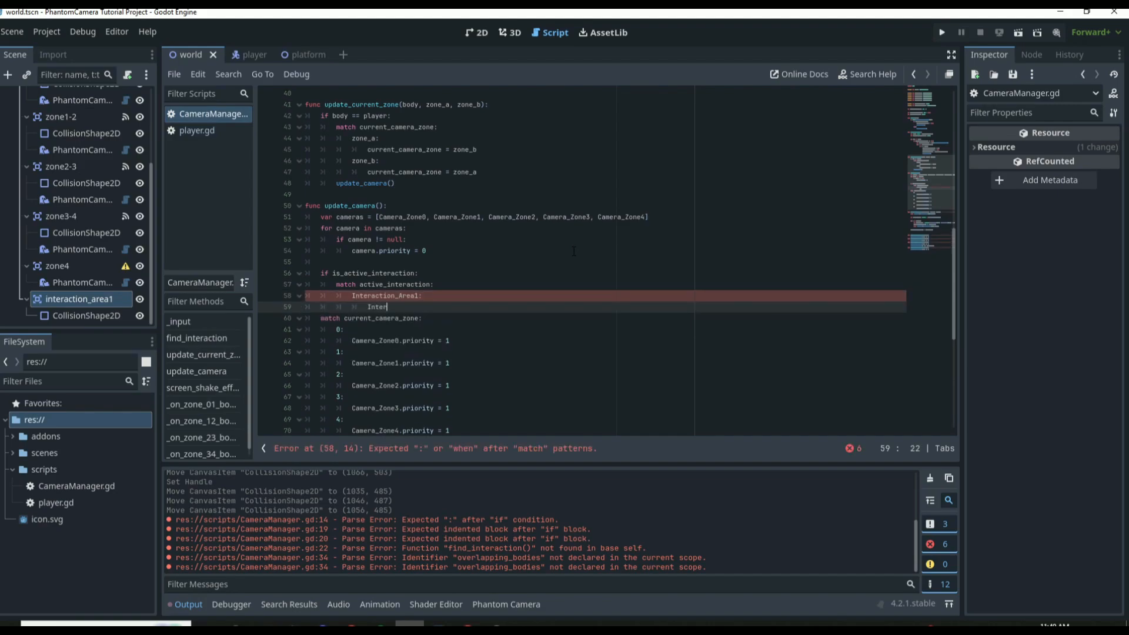
key(Down)
key(Return)
text(.priority = 1)
key(ctrl+s)
key(Return)
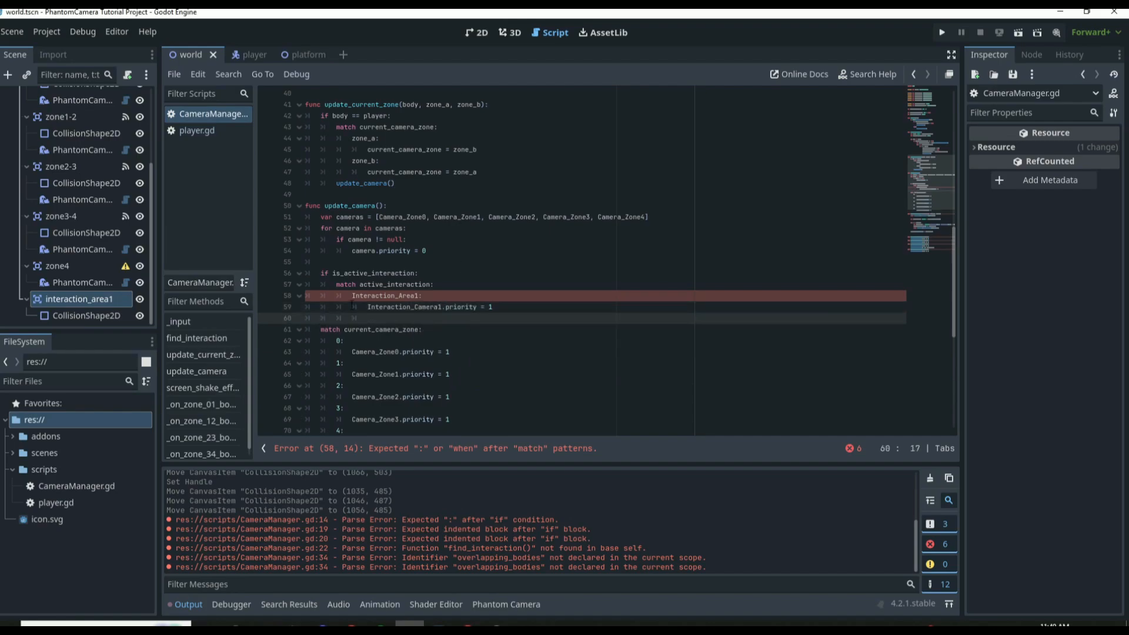
Step: Add an else: branch below the interaction check and indent the whole match current_camera_zone block into it
key(BackSpace)
key(BackSpace)
text(e)
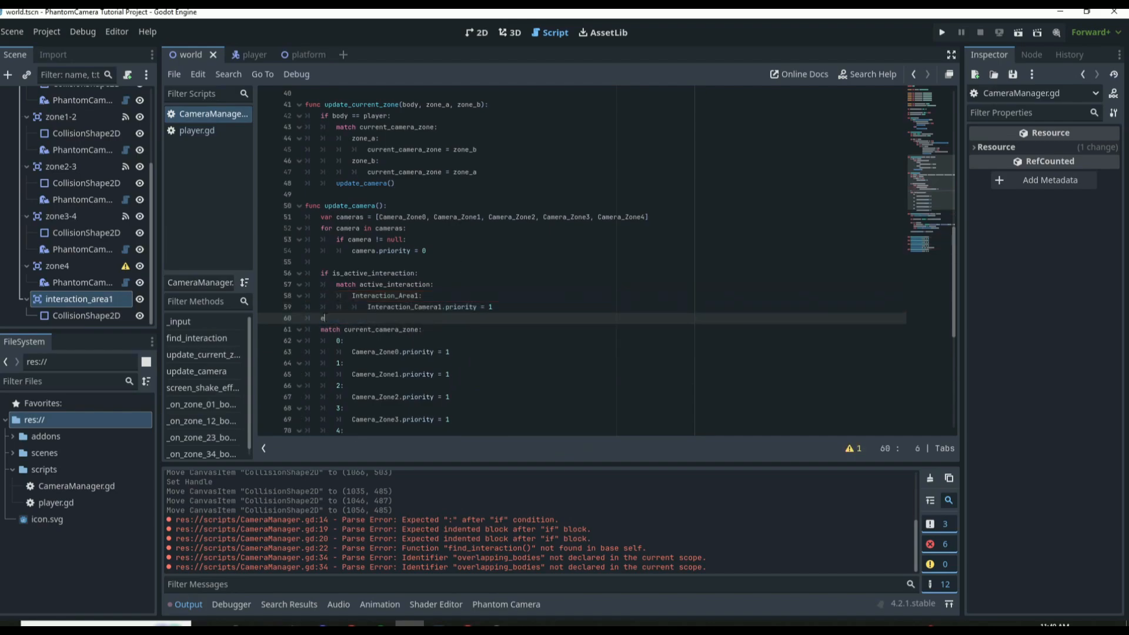
text(lse:)
scroll(395, 313, down, 3)
drag(450, 341, 319, 231)
key(Tab)
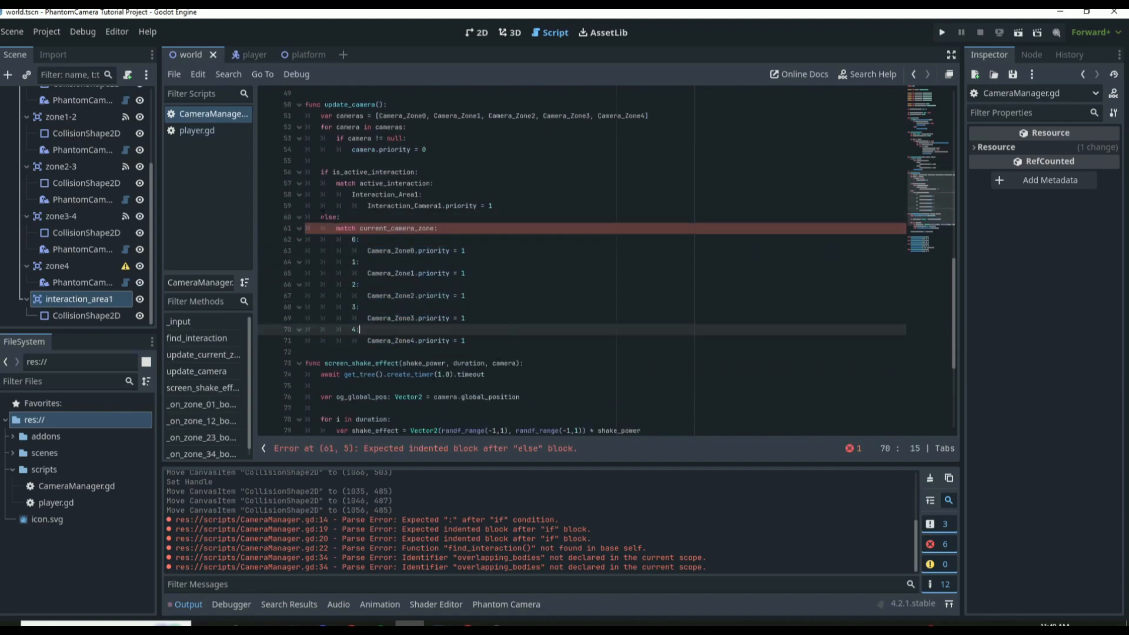
click(442, 227)
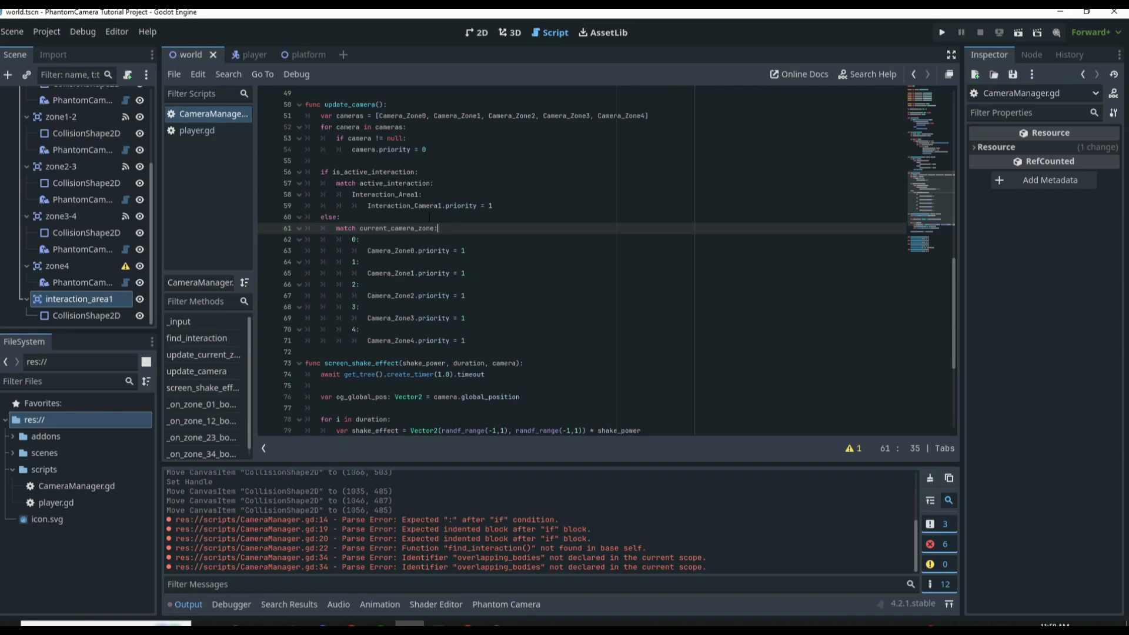
Step: Add a PhantomCamera2D node to the world scene and make it a child of interaction_area1
click(477, 32)
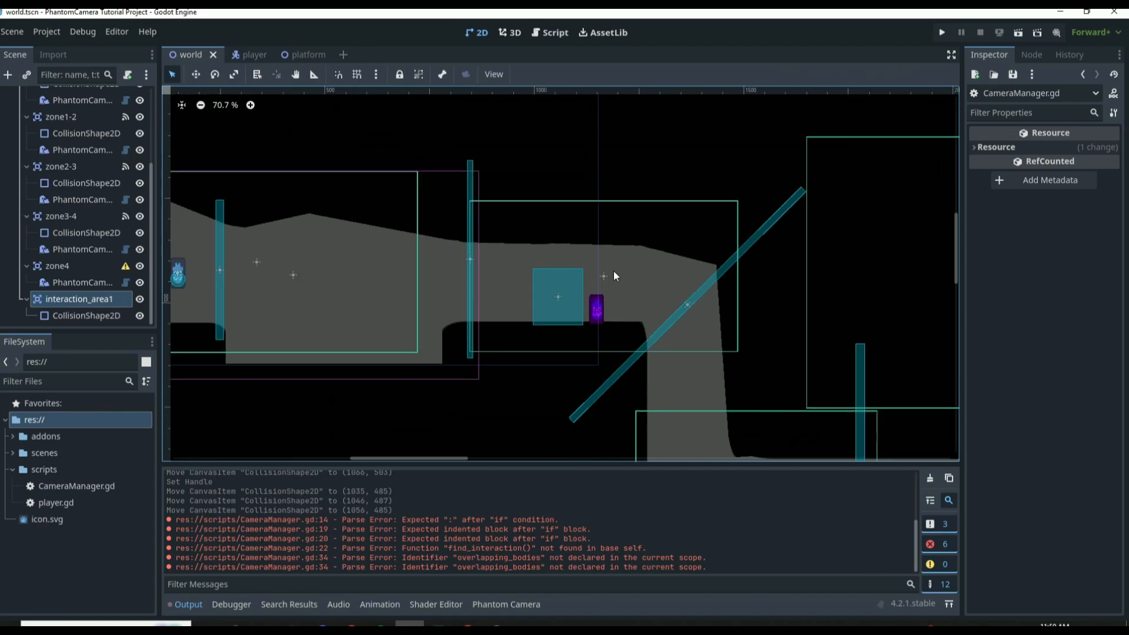
click(8, 74)
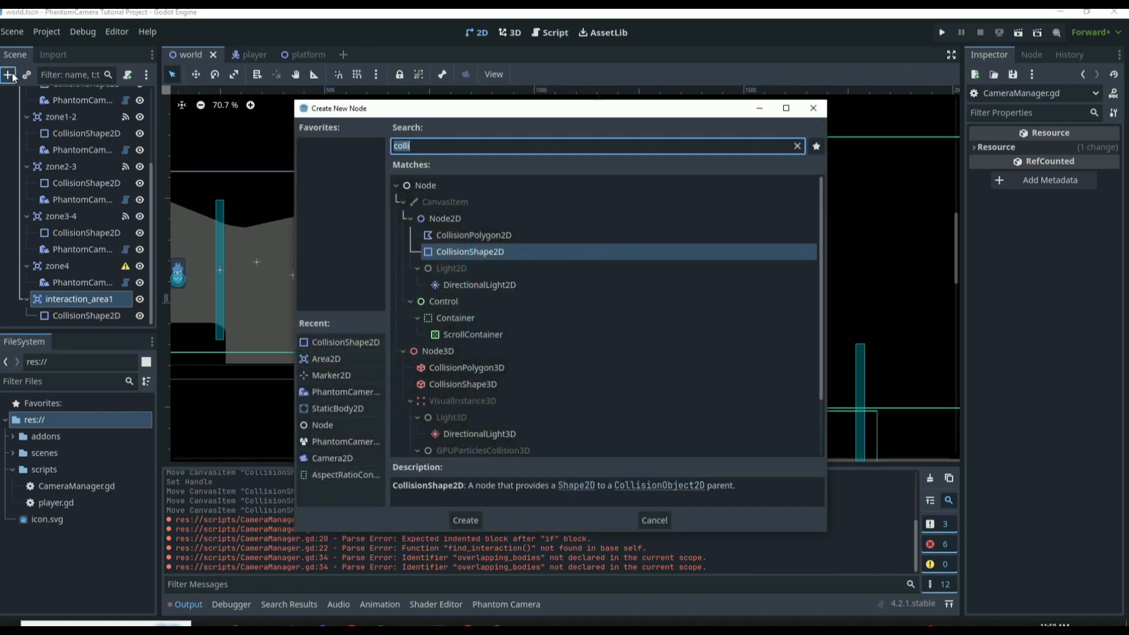
text(phantom)
key(Return)
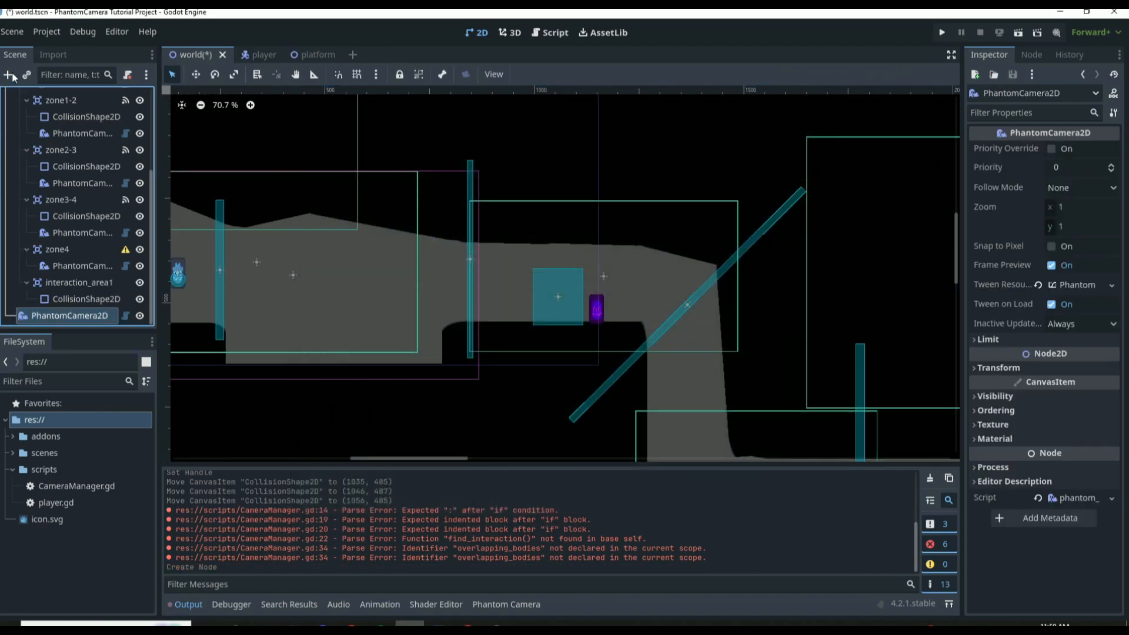
drag(70, 316, 80, 287)
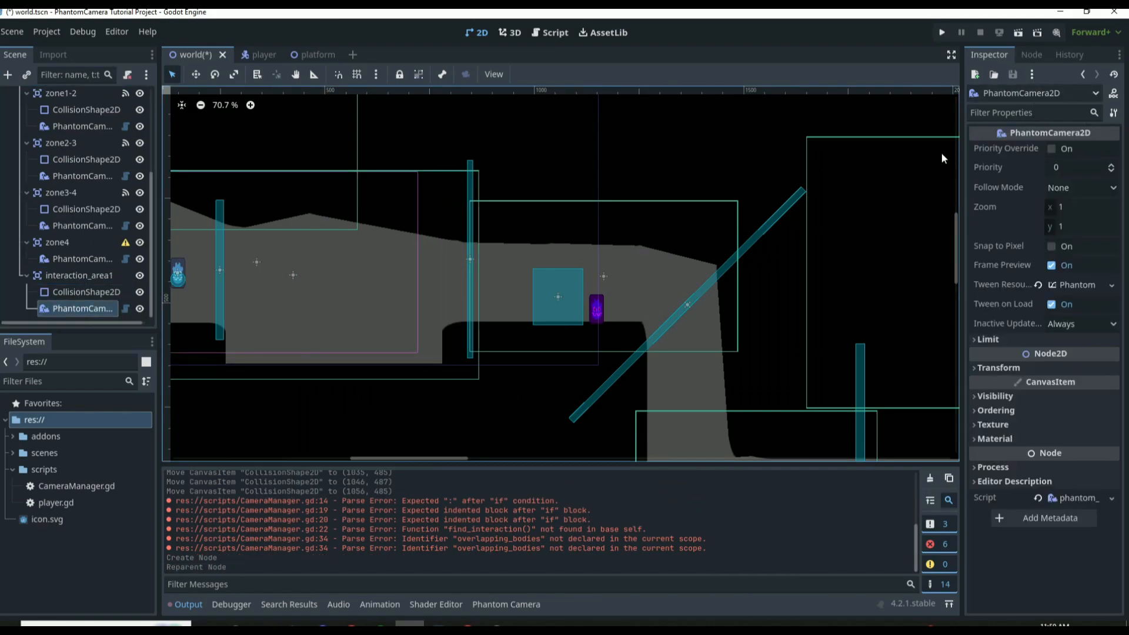
Step: Set the new camera's x position to 100 px, and move it near the purple character at about (1243, 481)
scroll(744, 211, down, 3)
click(999, 368)
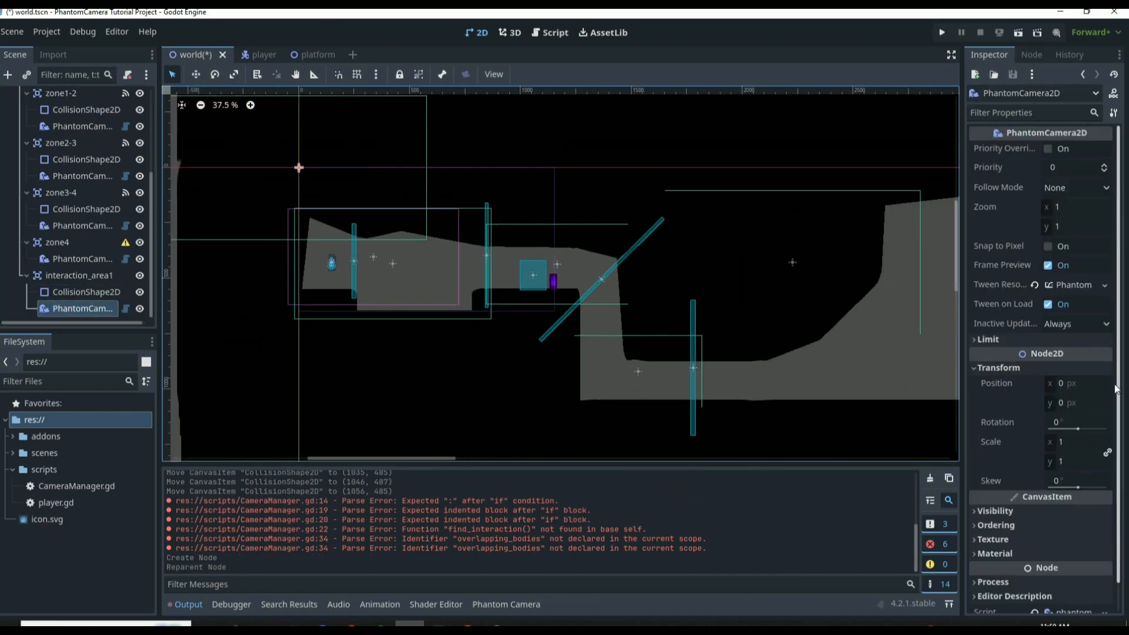
click(1091, 382)
text(19)
text(0)
key(Return)
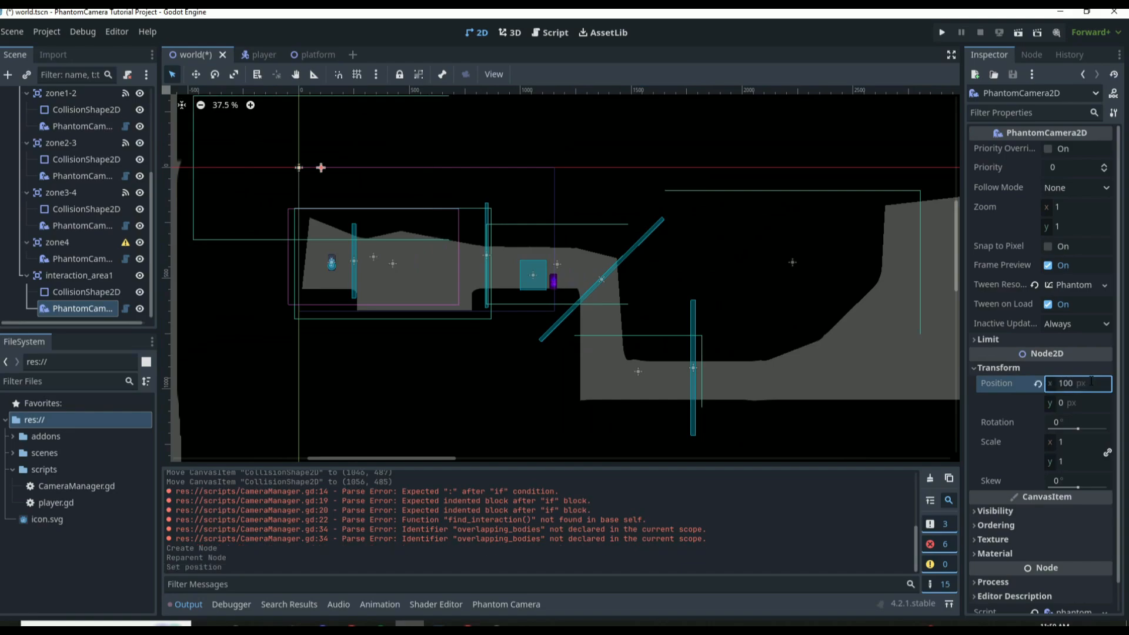
drag(579, 288, 575, 276)
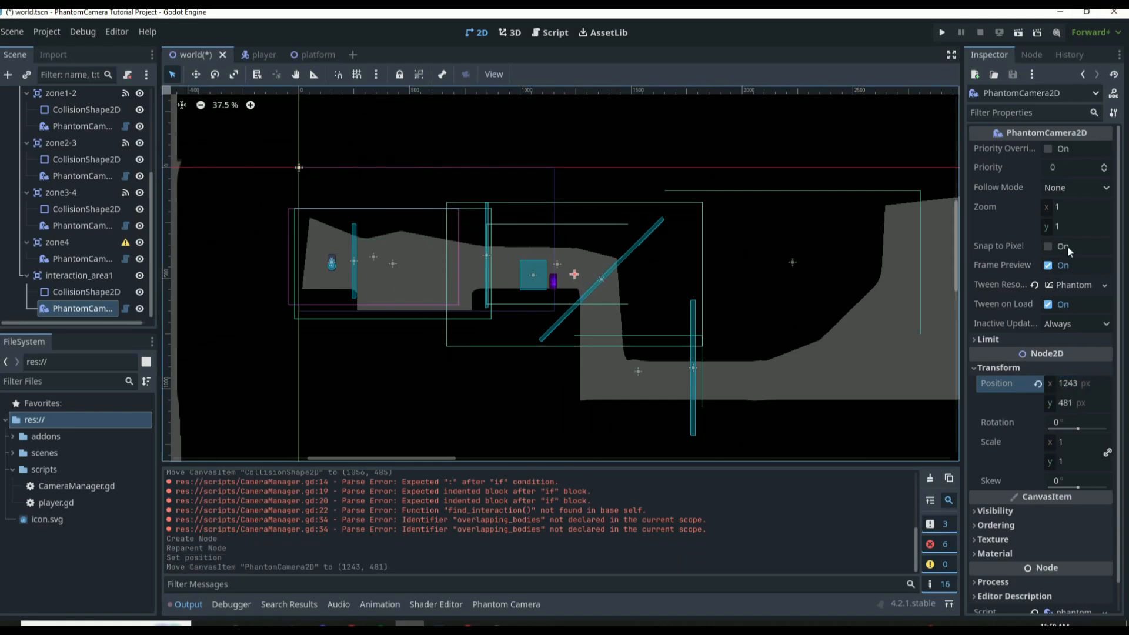
Step: Set the interaction camera's zoom to 3 on both axes and reposition it to about (1109, 475), framing the interaction area
click(1089, 209)
text(3)
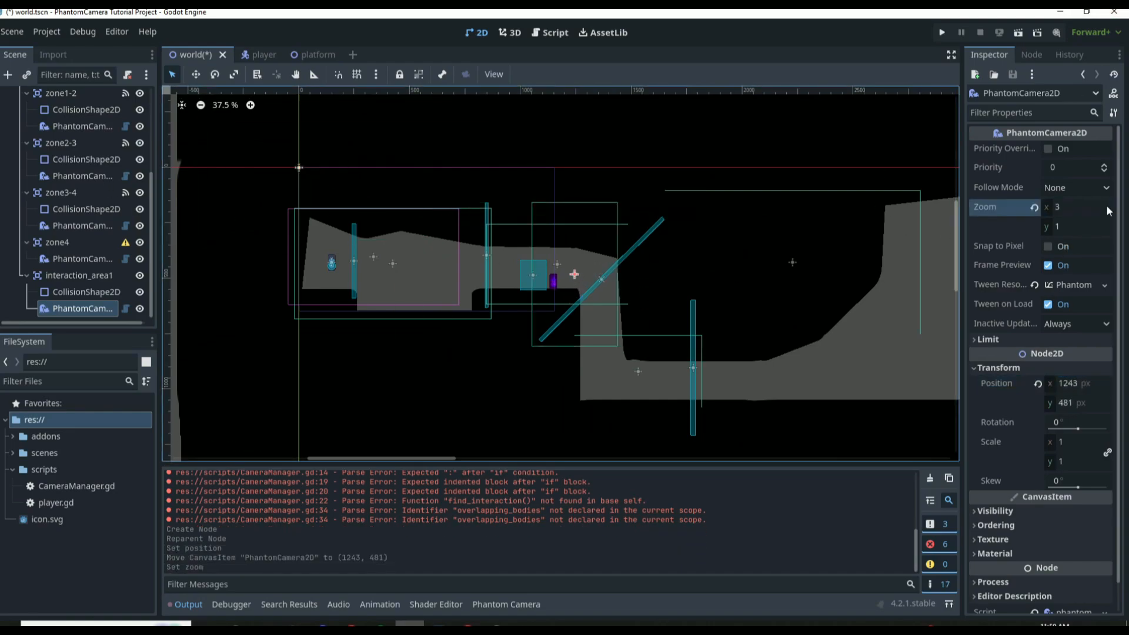
click(1081, 228)
text(3)
scroll(535, 296, up, 9)
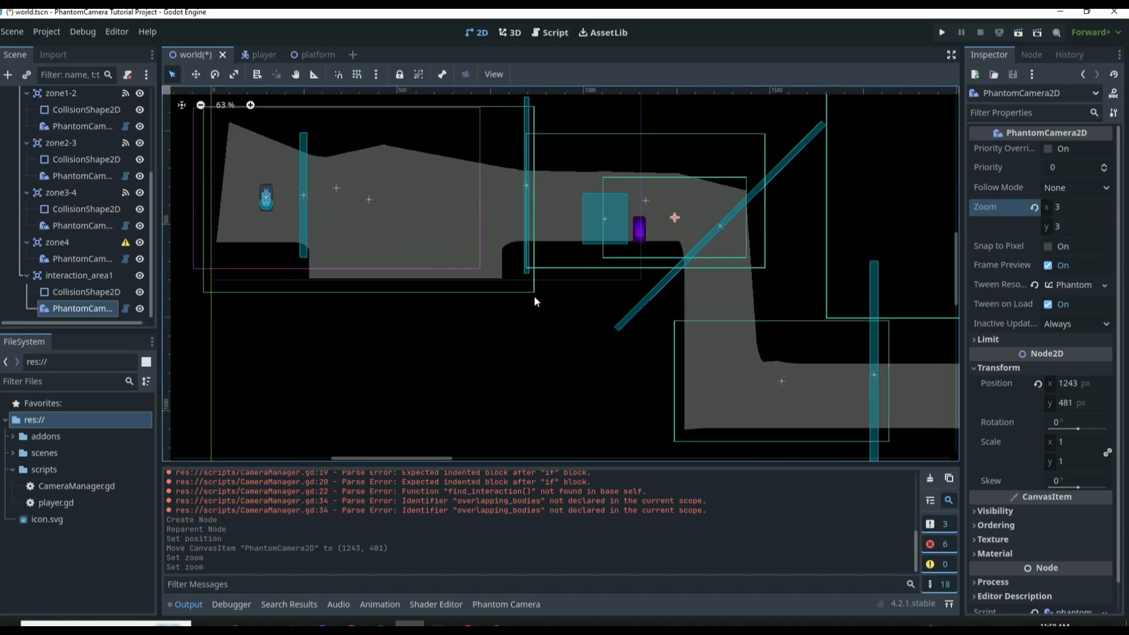
drag(681, 247, 597, 242)
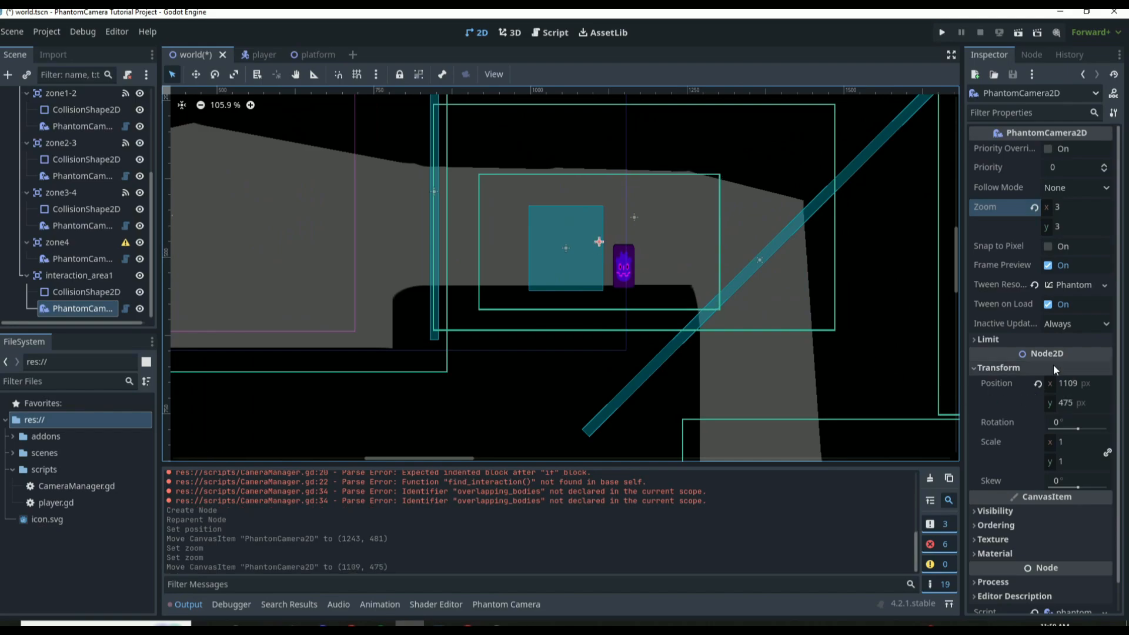
Step: Set the interaction camera's tween transition to Bounce, leave its frame preview on, and save the scene
click(1055, 268)
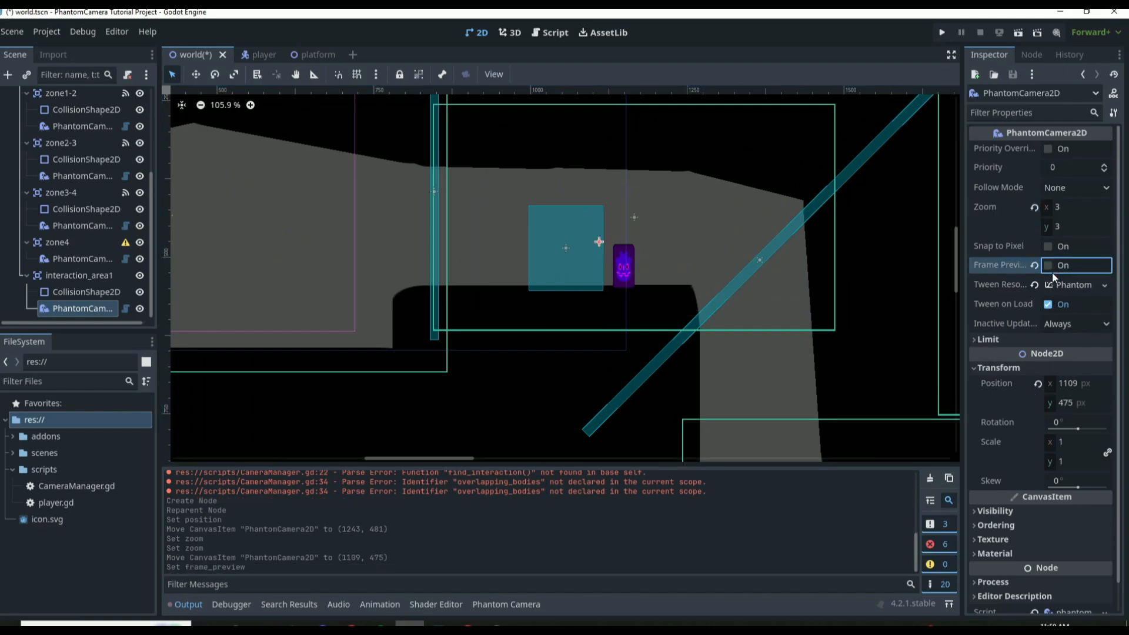
click(1053, 272)
click(1068, 285)
click(1074, 324)
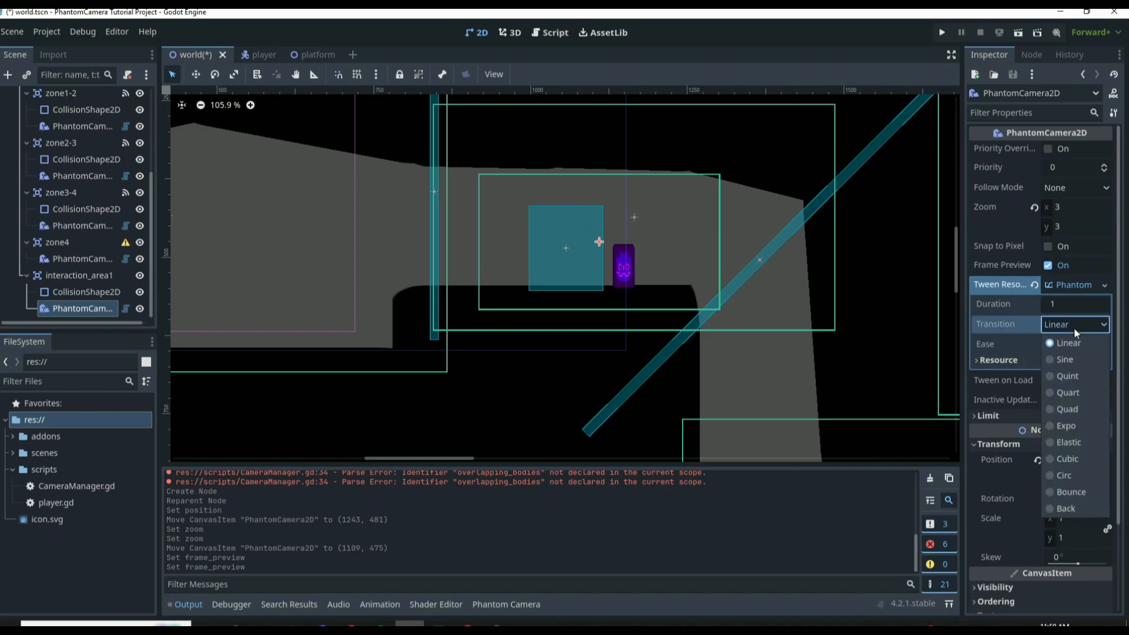
click(1070, 493)
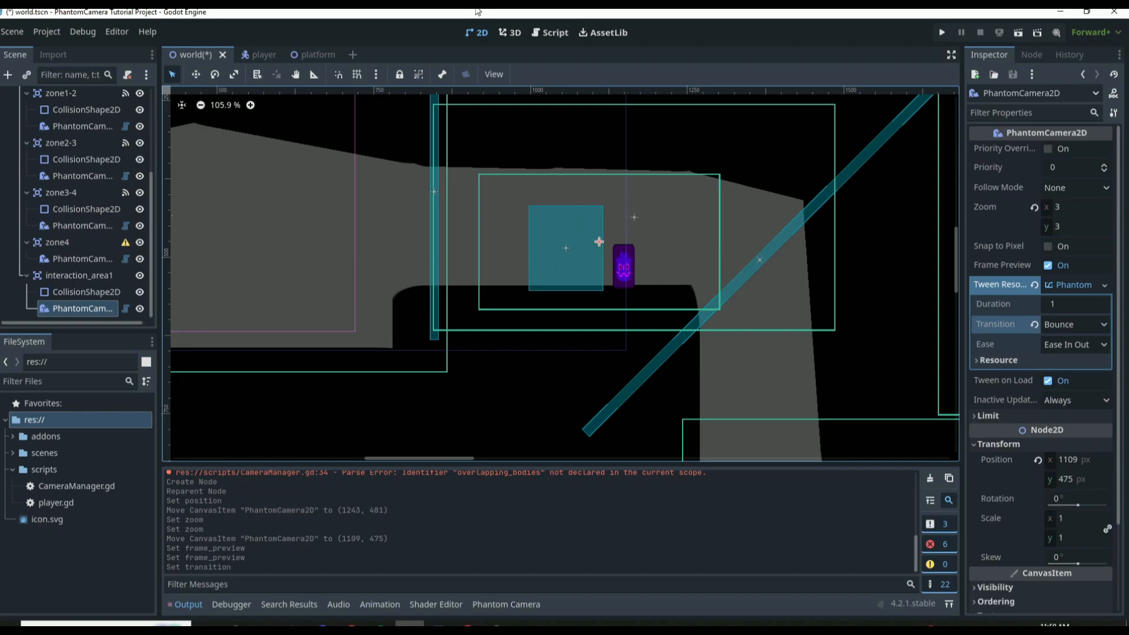
key(ctrl+s)
Step: On CameraManager, assign interaction_area1 as the interaction area and its PhantomCamera2D as the interaction camera, and save the scene
scroll(83, 142, up, 3)
click(84, 144)
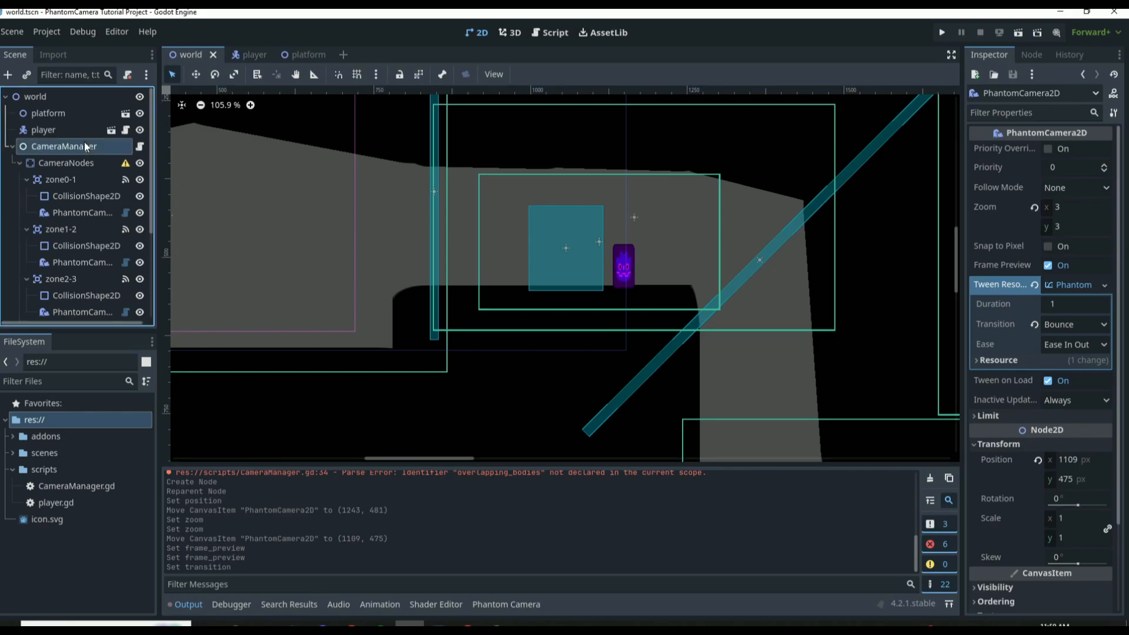
click(1068, 271)
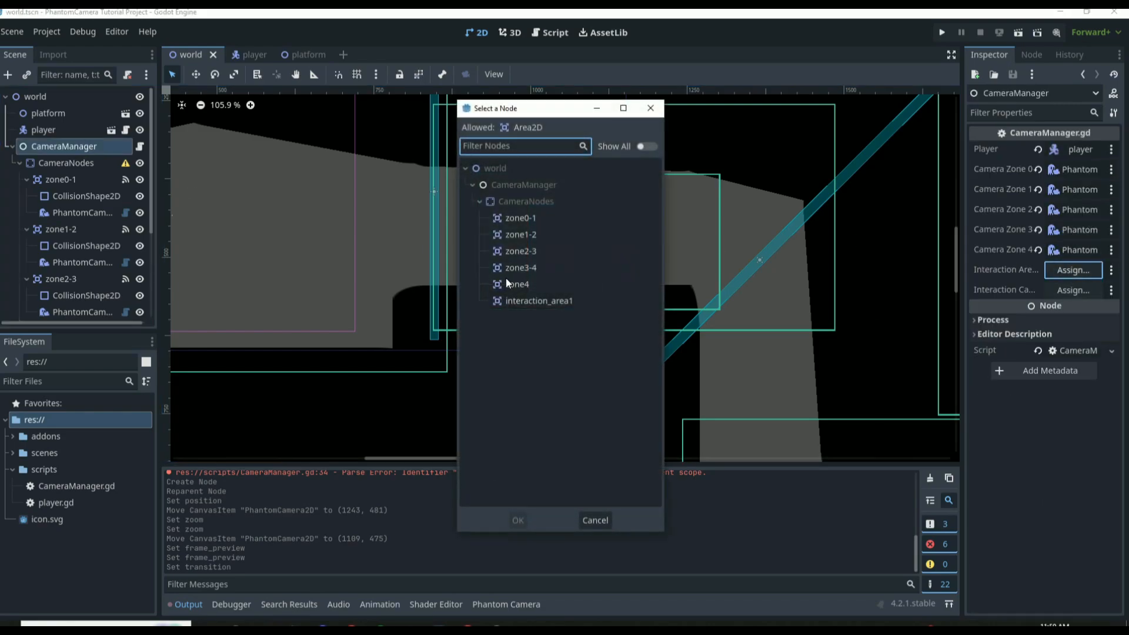
double_click(535, 299)
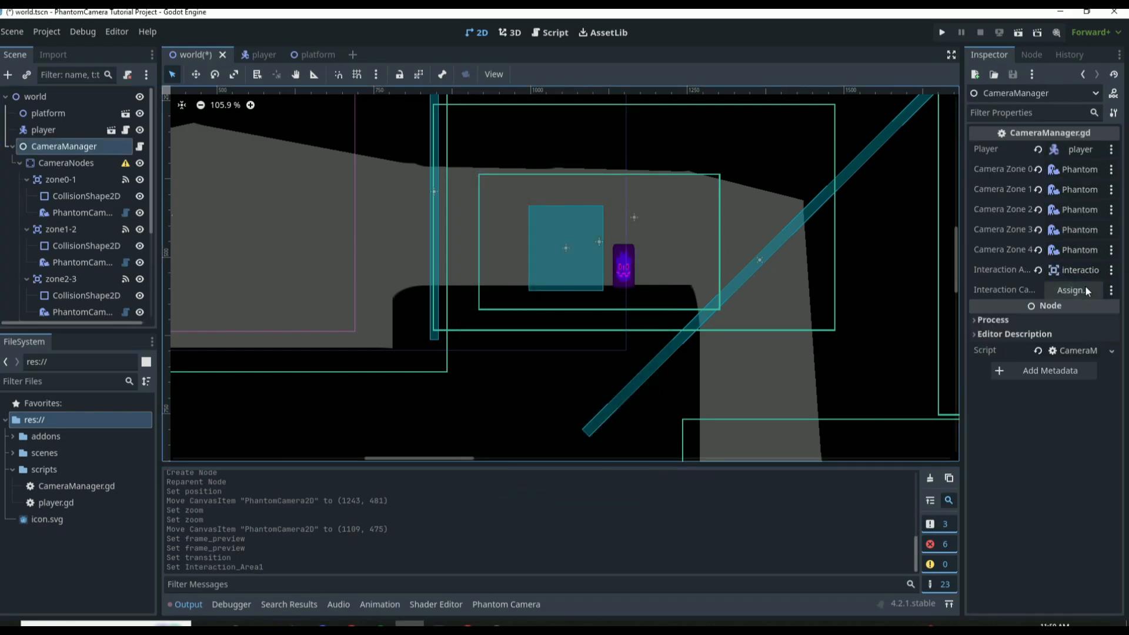
click(1068, 291)
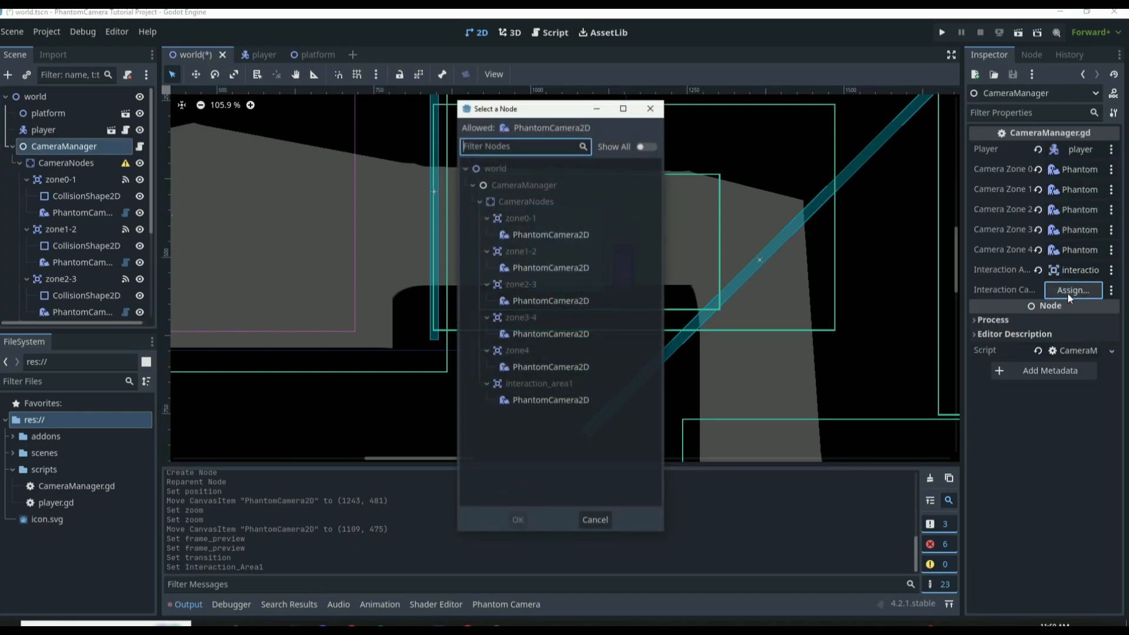
double_click(556, 401)
key(ctrl+s)
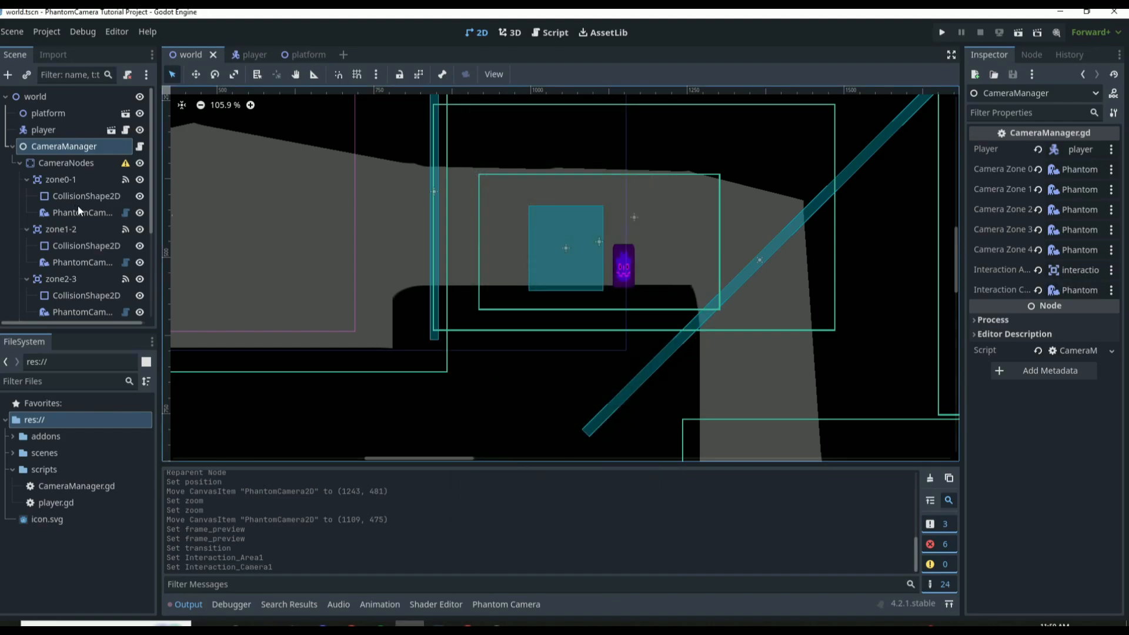
Step: Test-run the project by walking the player to the right, and examine the debugger's errors after closing the game
scroll(78, 206, down, 4)
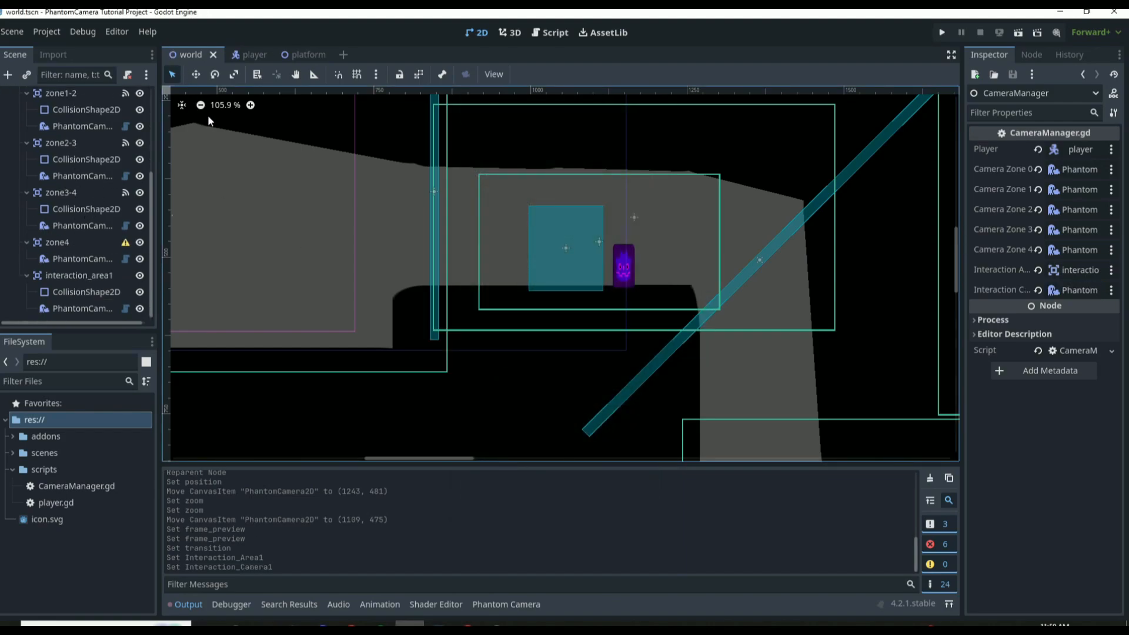
key(F5)
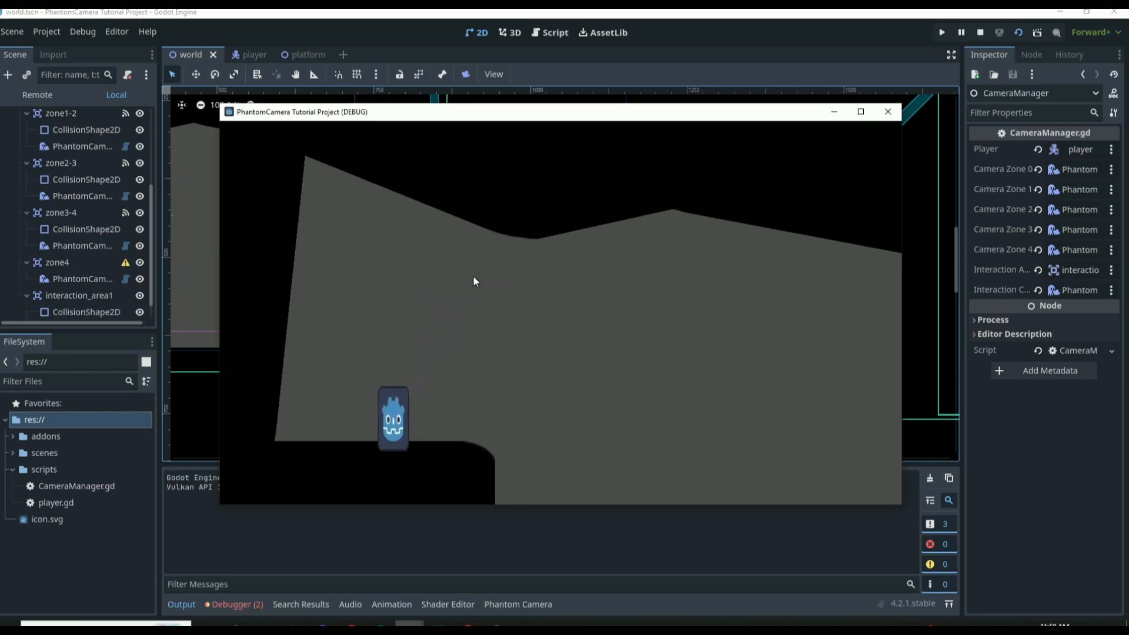
key(Right)
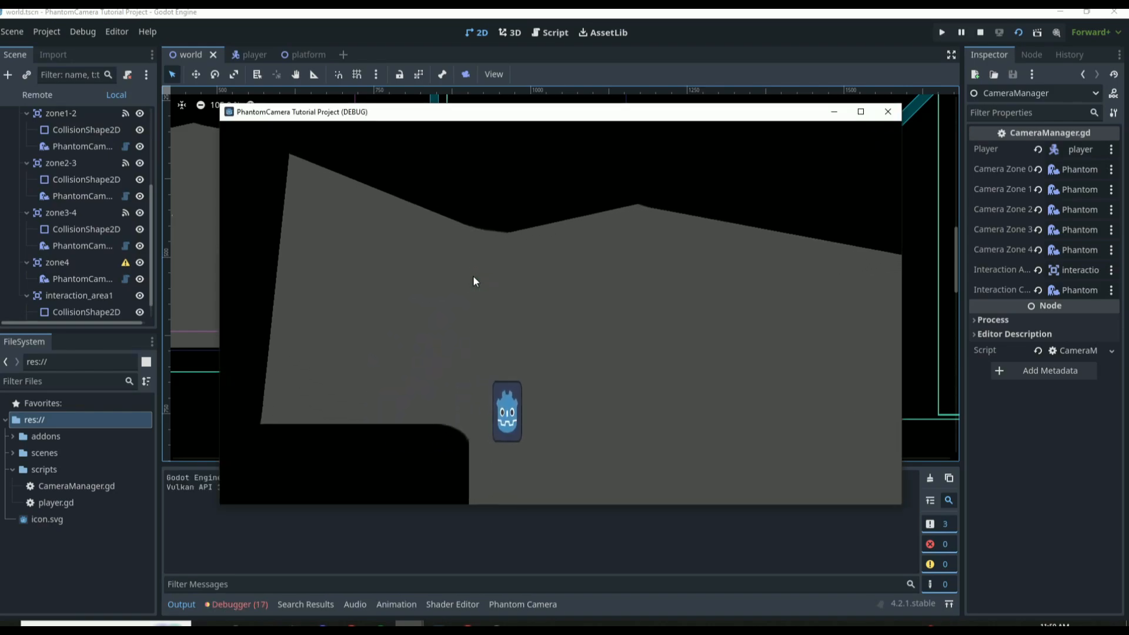
click(888, 111)
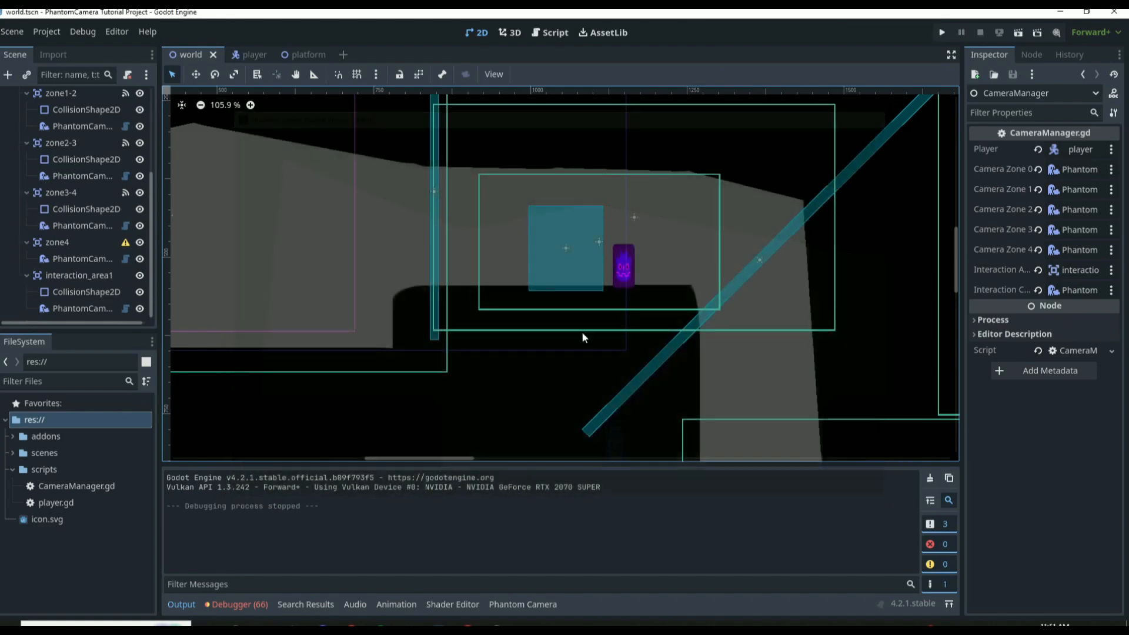
click(244, 605)
click(250, 456)
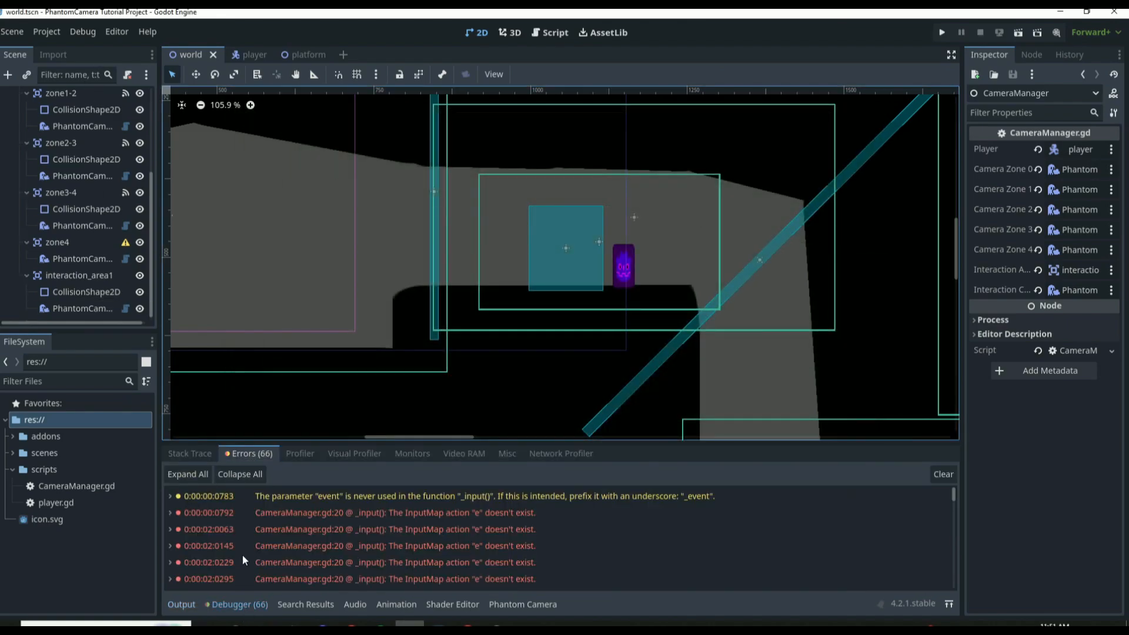
Step: Add a new input action named "e" to the project's Input Map
click(46, 32)
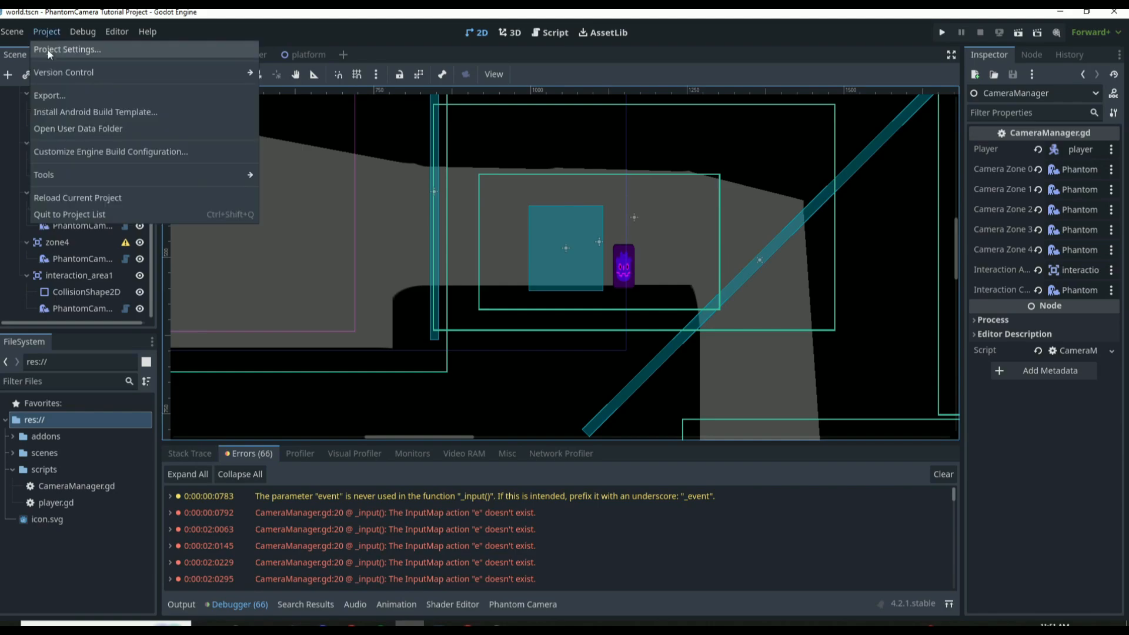
click(47, 50)
click(380, 133)
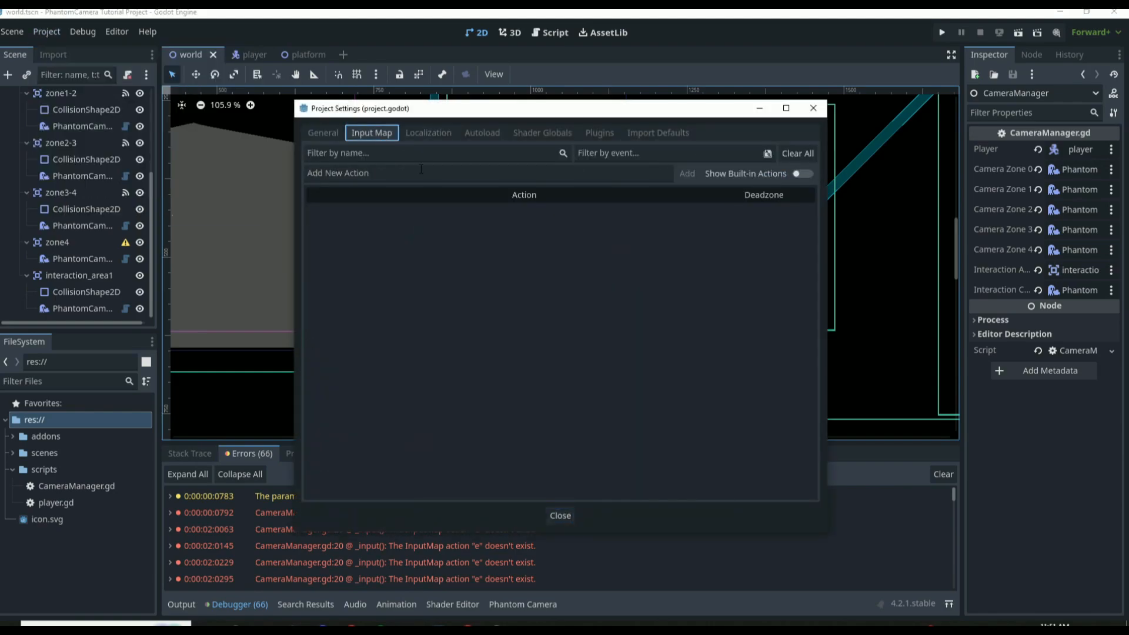
click(420, 172)
text(e)
click(697, 178)
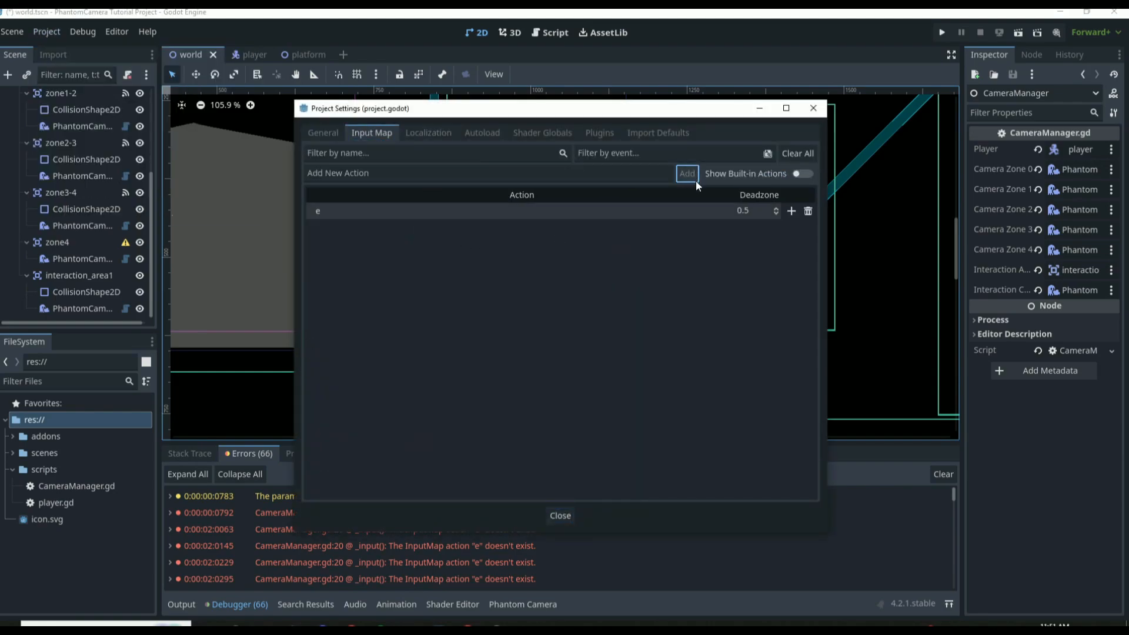
Step: Bind the physical E key to the "e" action, close the project settings, and save the scene
click(791, 211)
key(e)
click(506, 429)
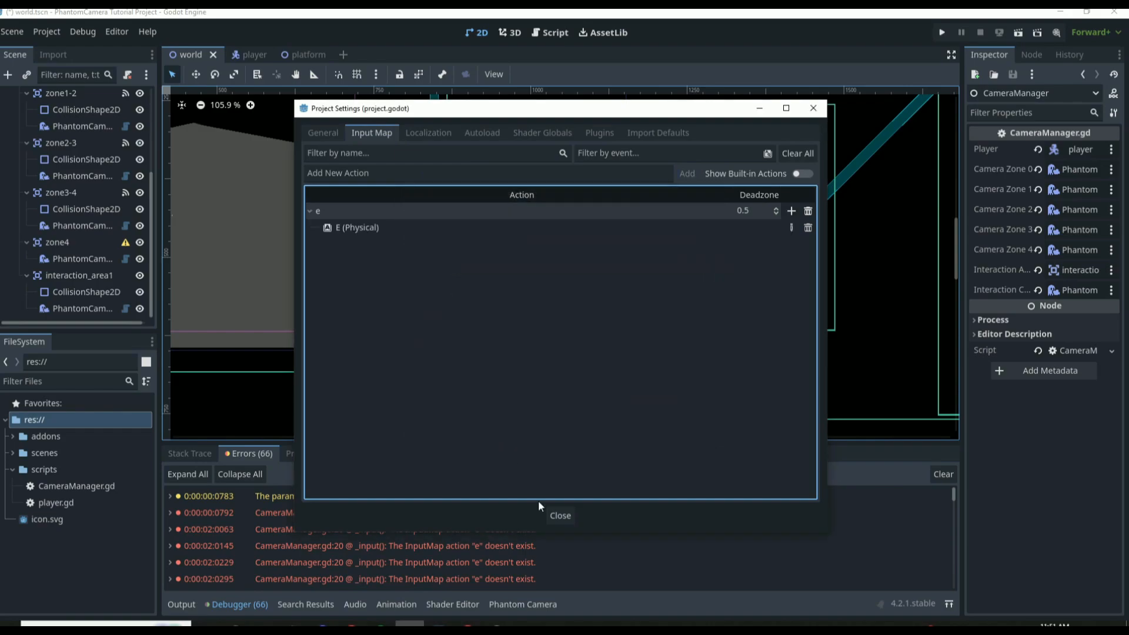
click(556, 514)
key(ctrl+s)
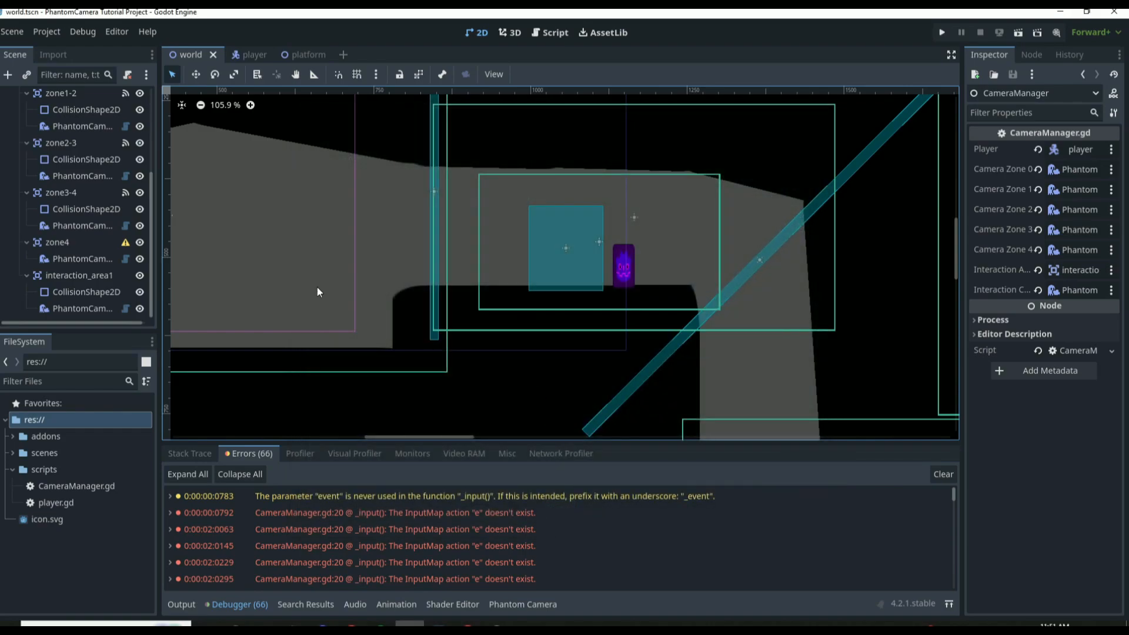
Step: Test-run the game by moving the player beside the purple character, toggling the interaction camera repeatedly, and closing the game
key(F5)
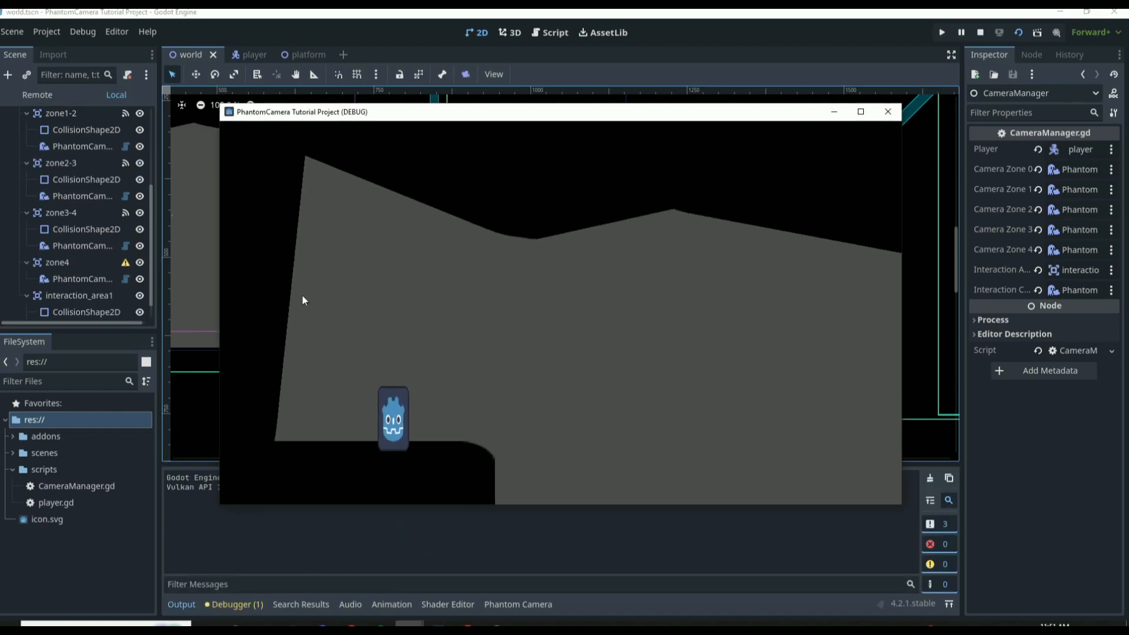
key(Right)
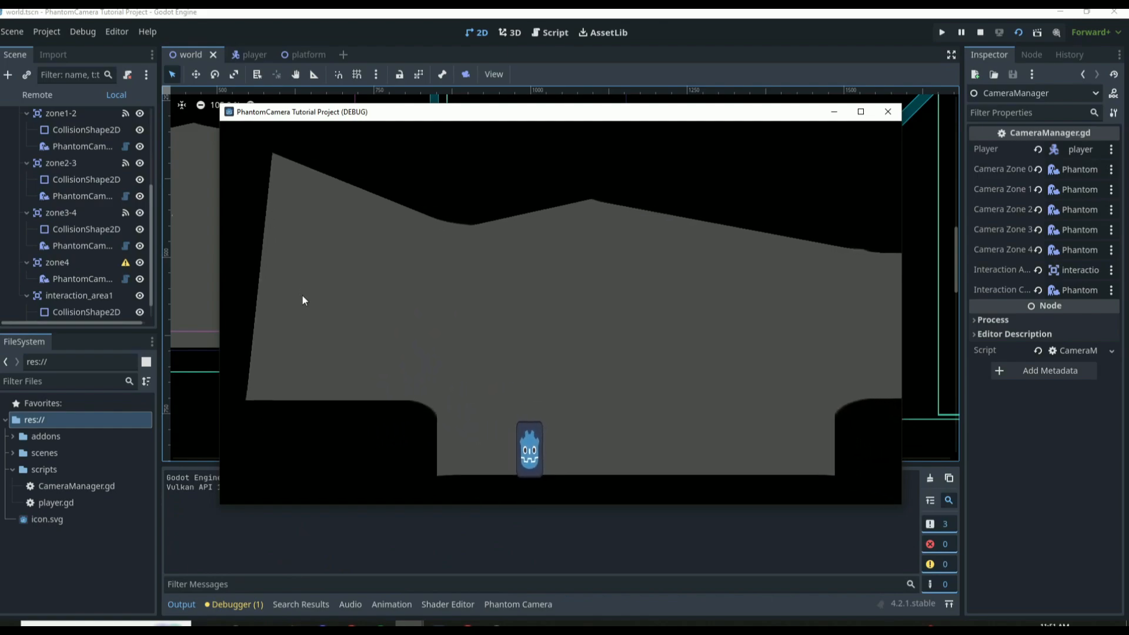
key(Right)
key(space)
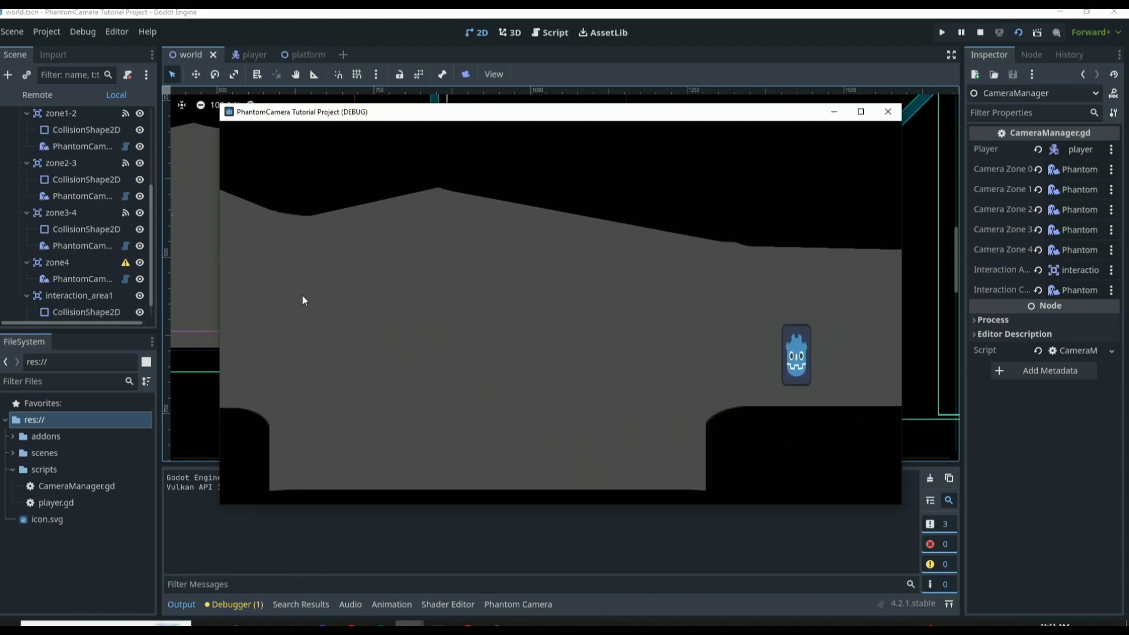
key(Right)
key(Left)
key(Right)
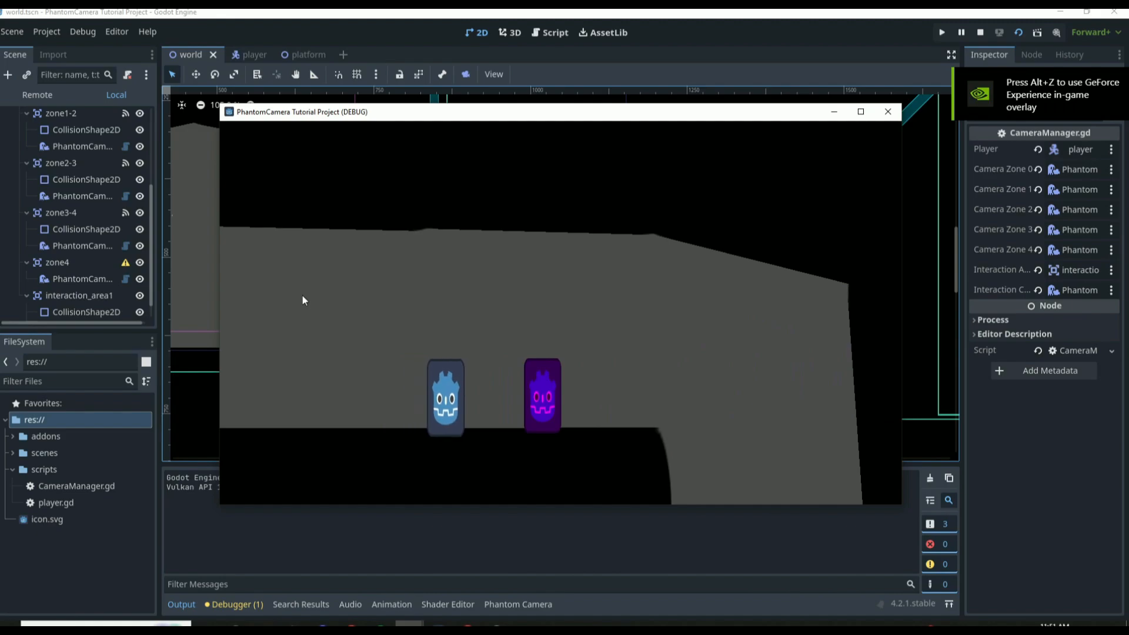
key(e)
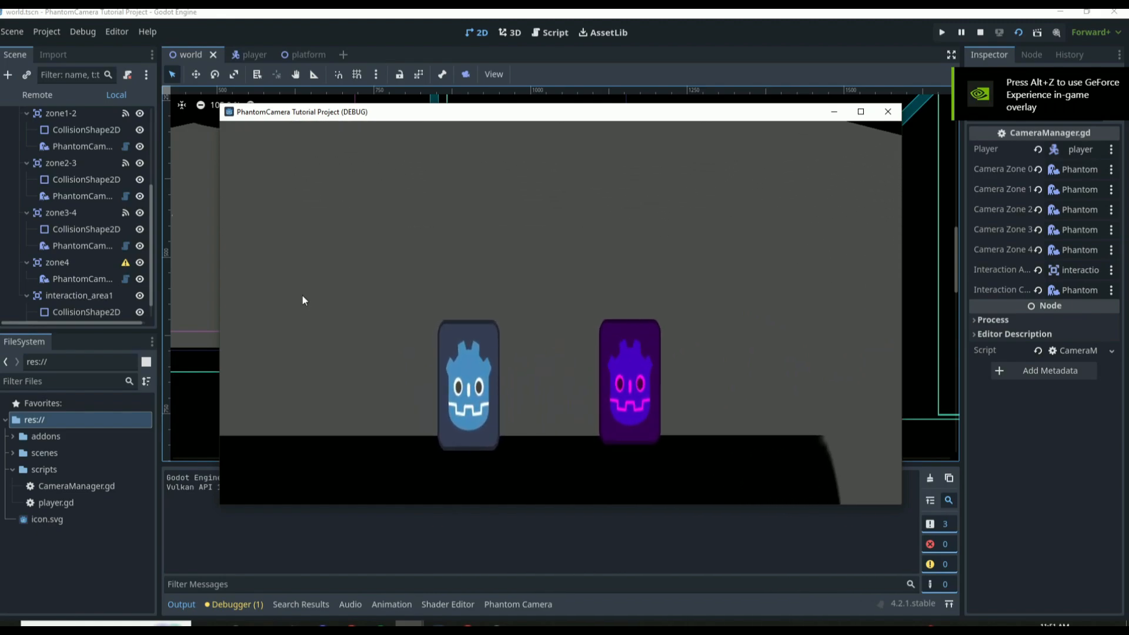
key(e)
key(e)
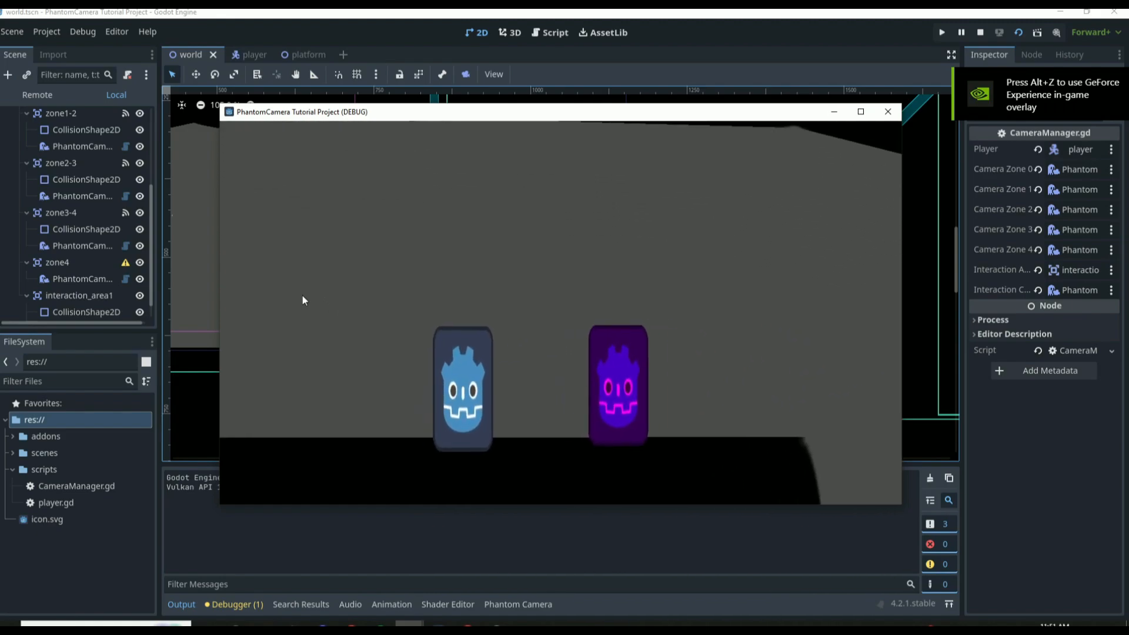
click(889, 111)
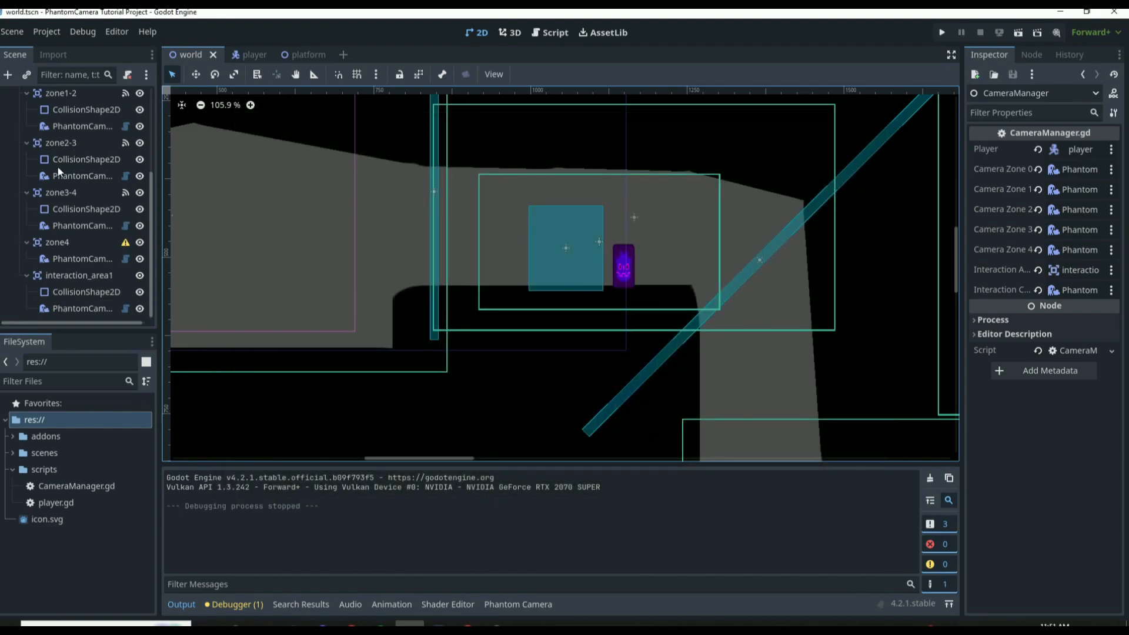
Step: Set the tween transition of interaction_area1's PhantomCamera2D to Back
click(88, 322)
click(1075, 324)
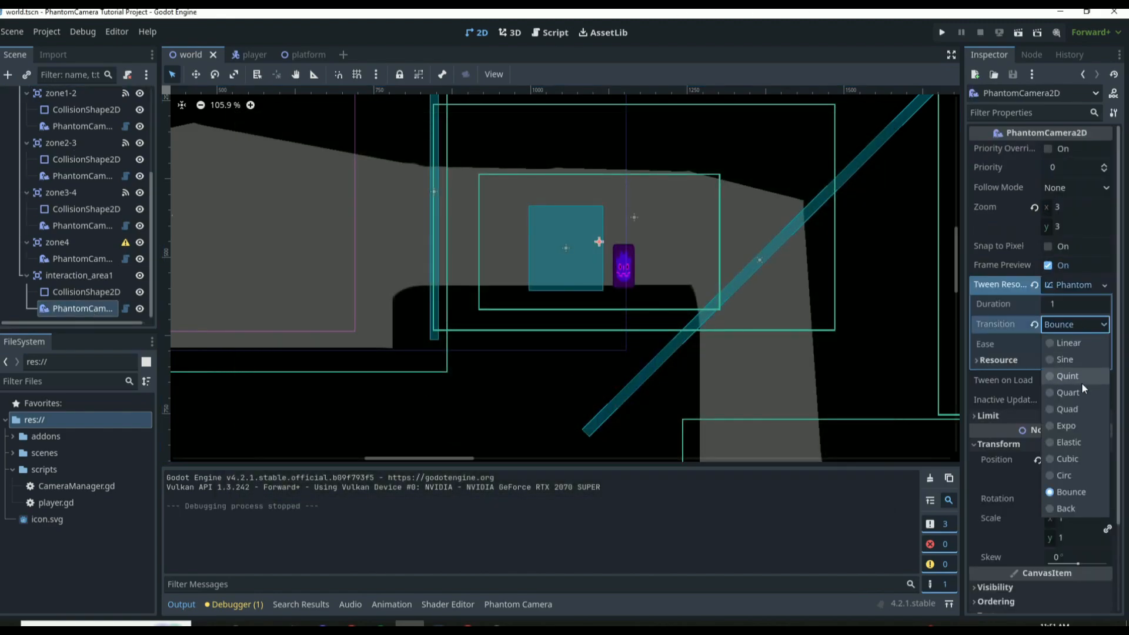
click(1064, 511)
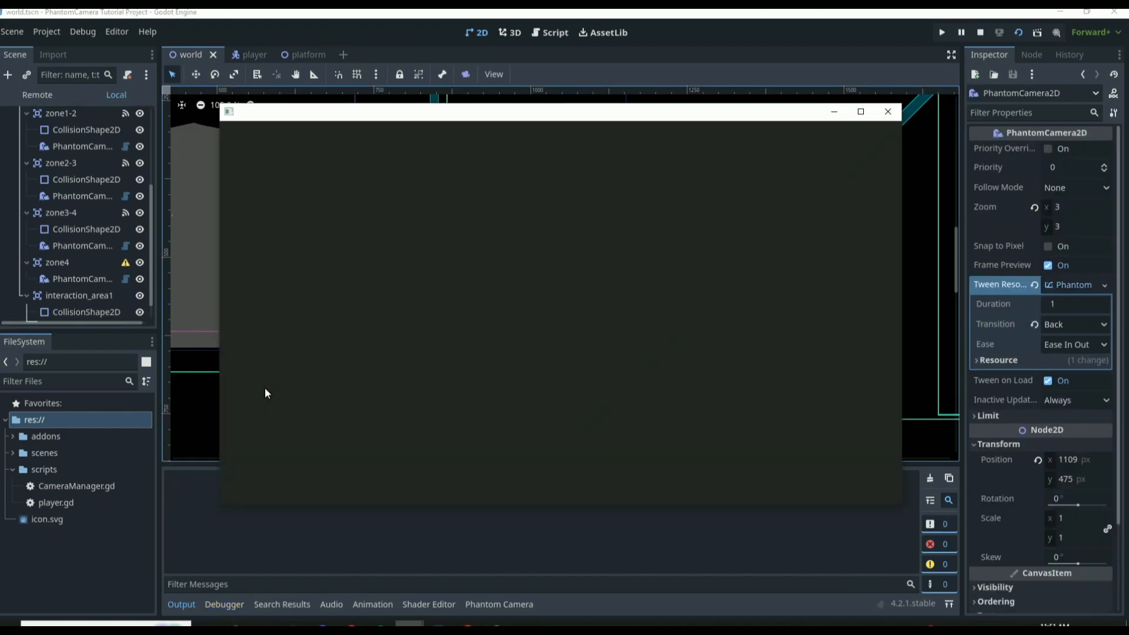
Step: Test the Back transition in the running game by walking the player to the purple character and back, and close the game
key(Right)
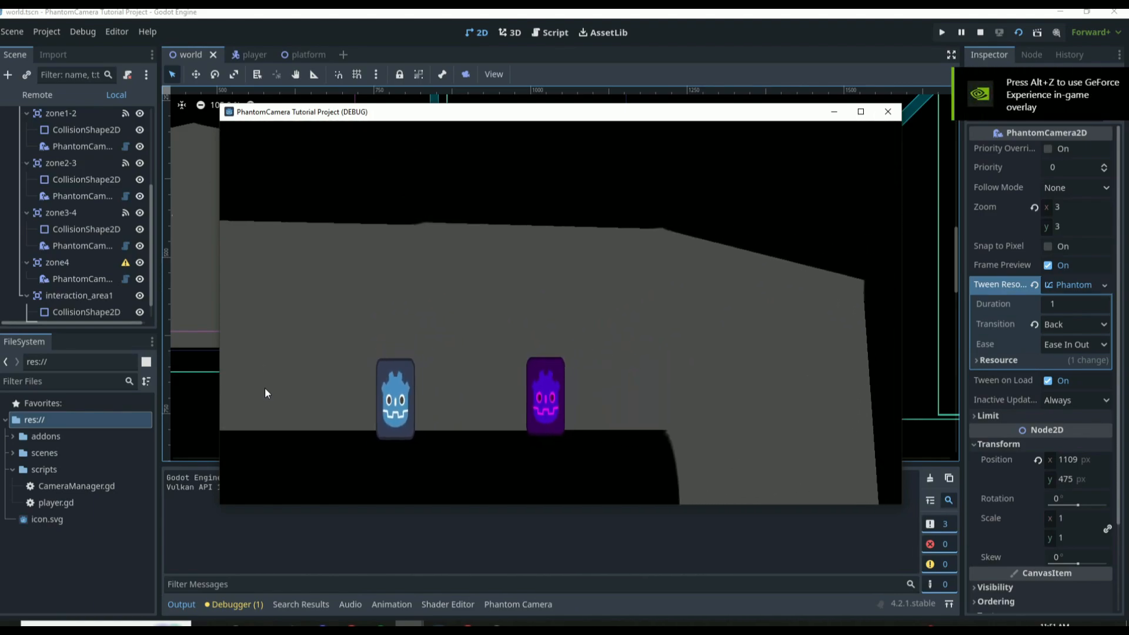
key(Left)
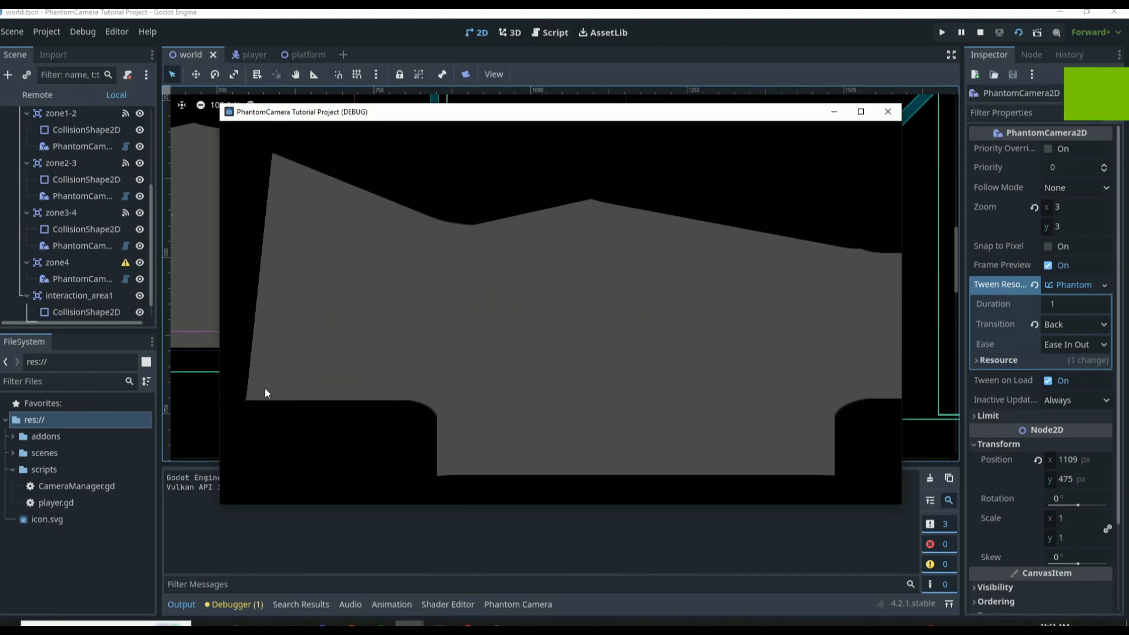
click(888, 111)
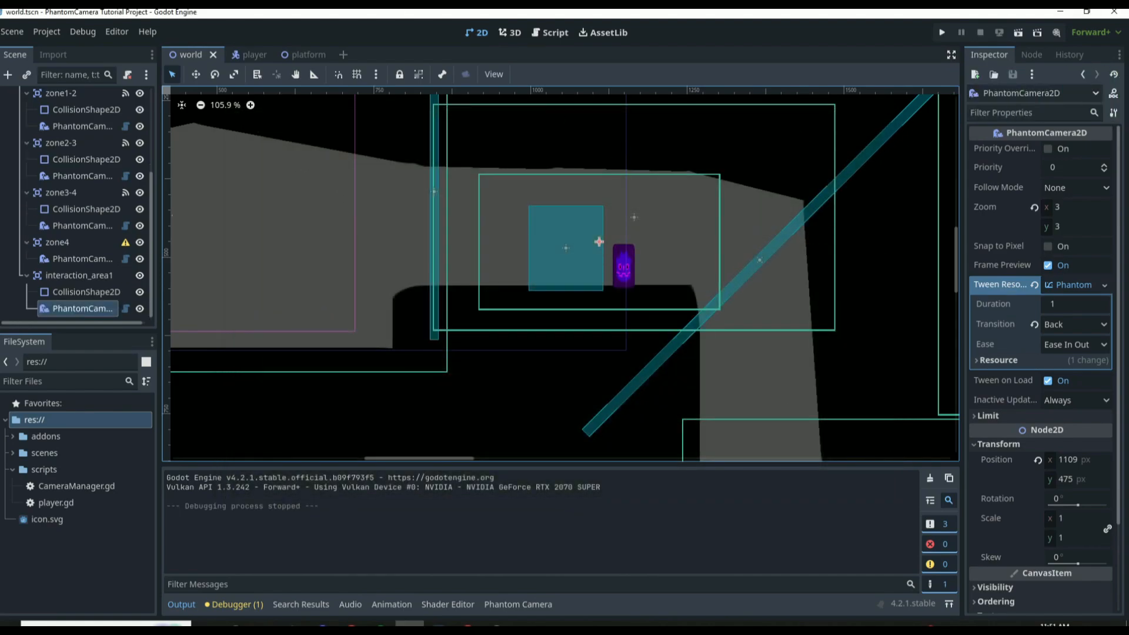
Step: Move the interaction camera slightly left to about (1090, 472) and save the scene
scroll(579, 200, up, 1)
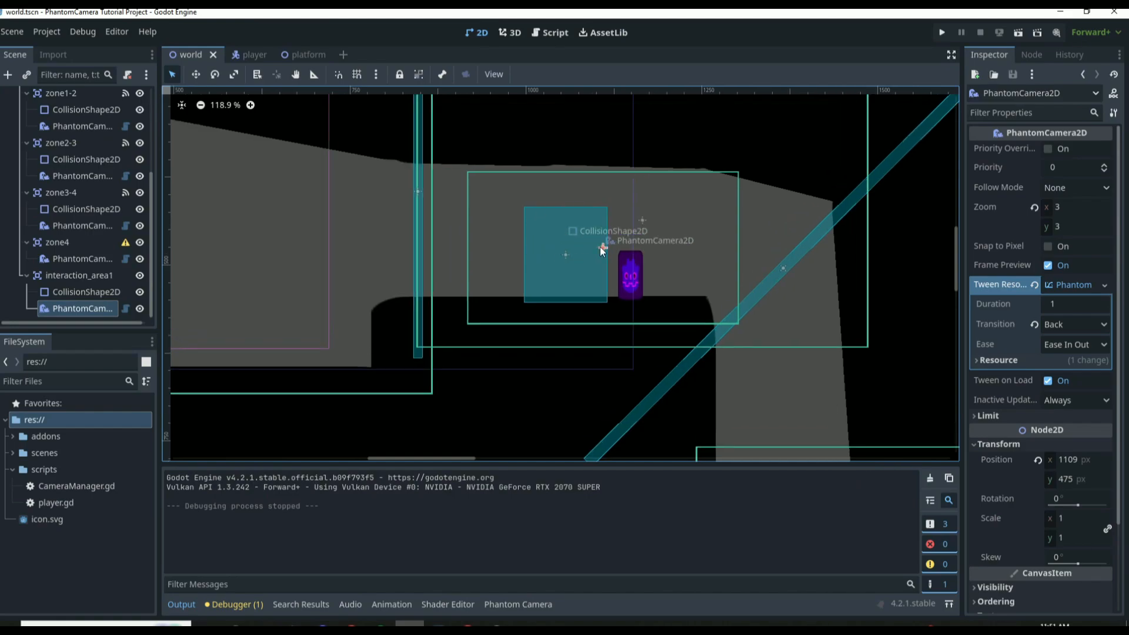
drag(600, 246, 587, 245)
scroll(587, 246, down, 3)
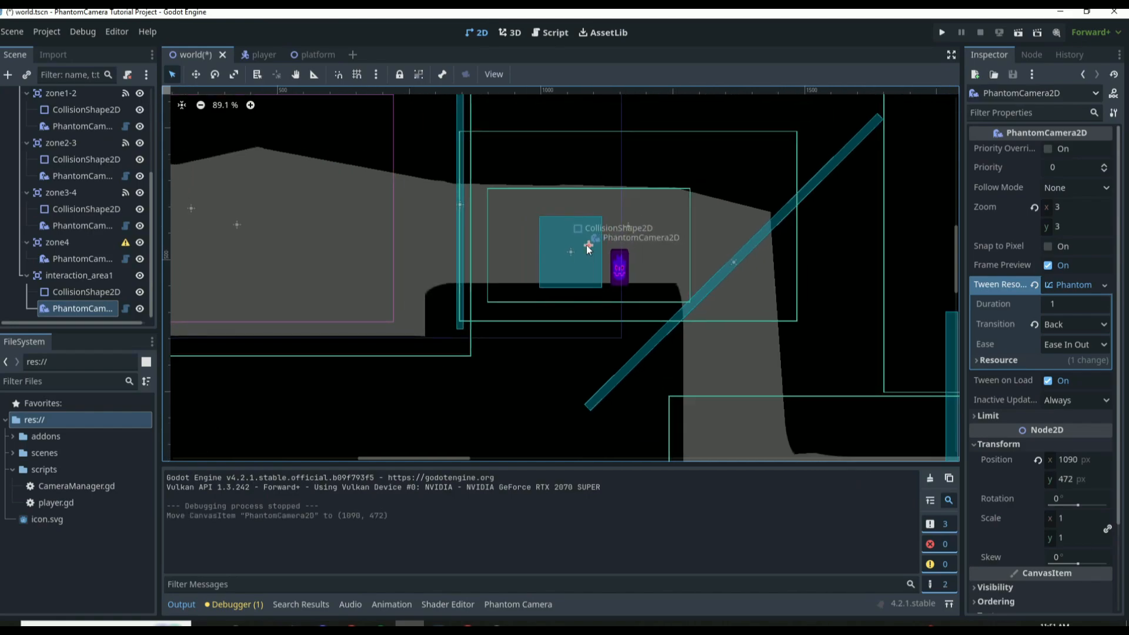
key(ctrl+s)
Step: Turn on visible collision shapes for debugging, and run the game briefly to check the setting
click(80, 31)
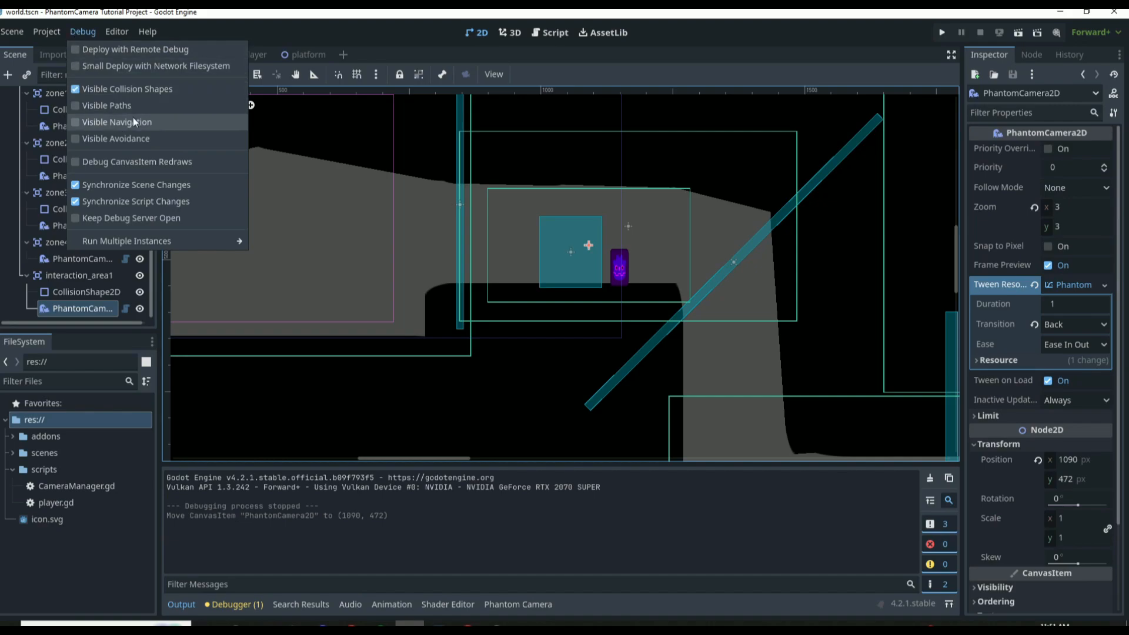
click(292, 212)
key(F5)
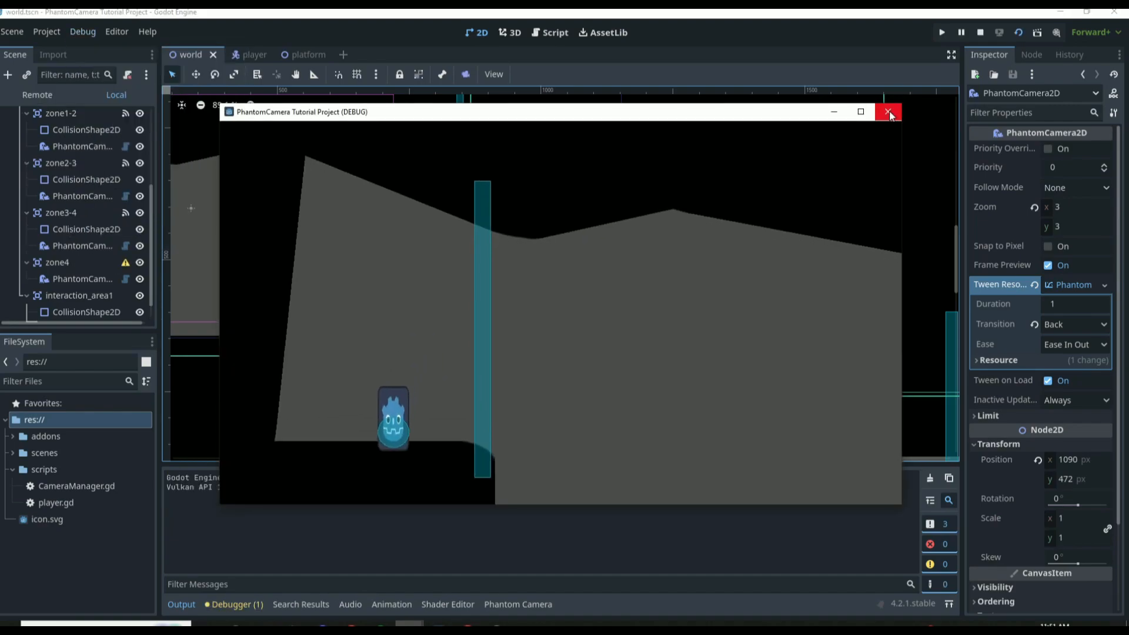
click(883, 111)
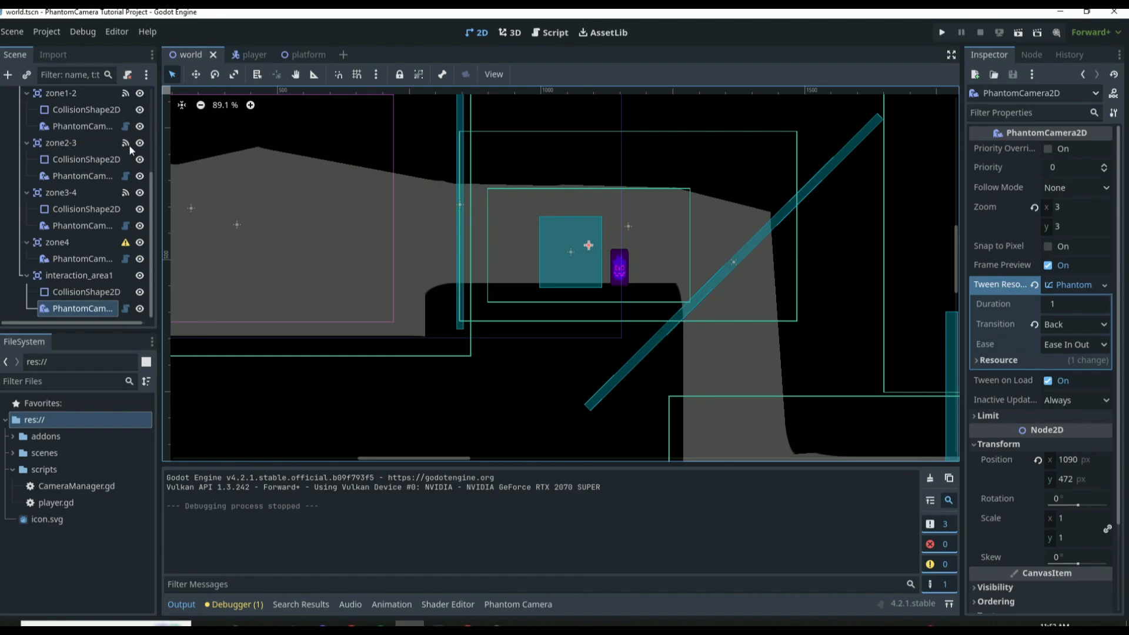
Step: Open the CameraManager script and insert an empty line at the end of find_interaction()
scroll(104, 242, up, 4)
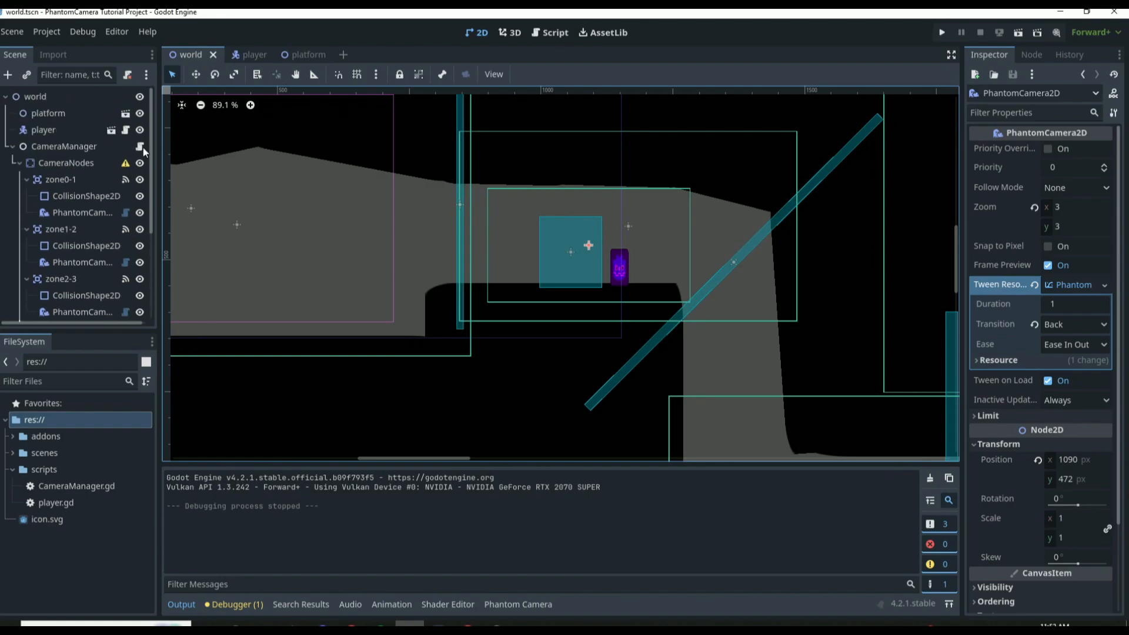
click(141, 147)
scroll(454, 278, up, 2)
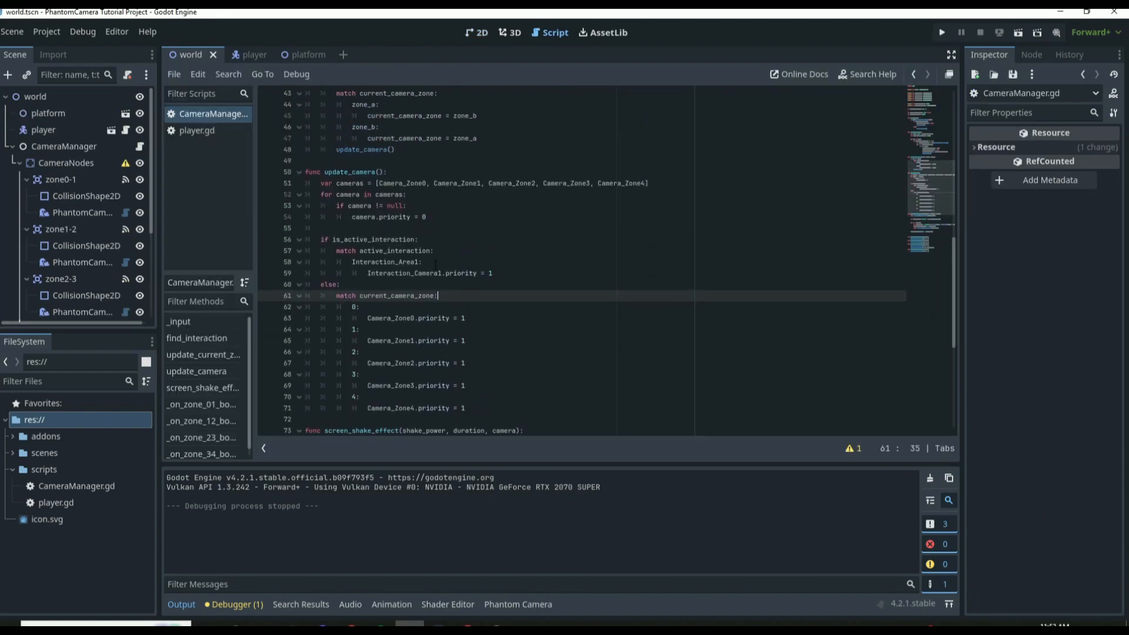
scroll(436, 264, up, 9)
click(462, 350)
key(Return)
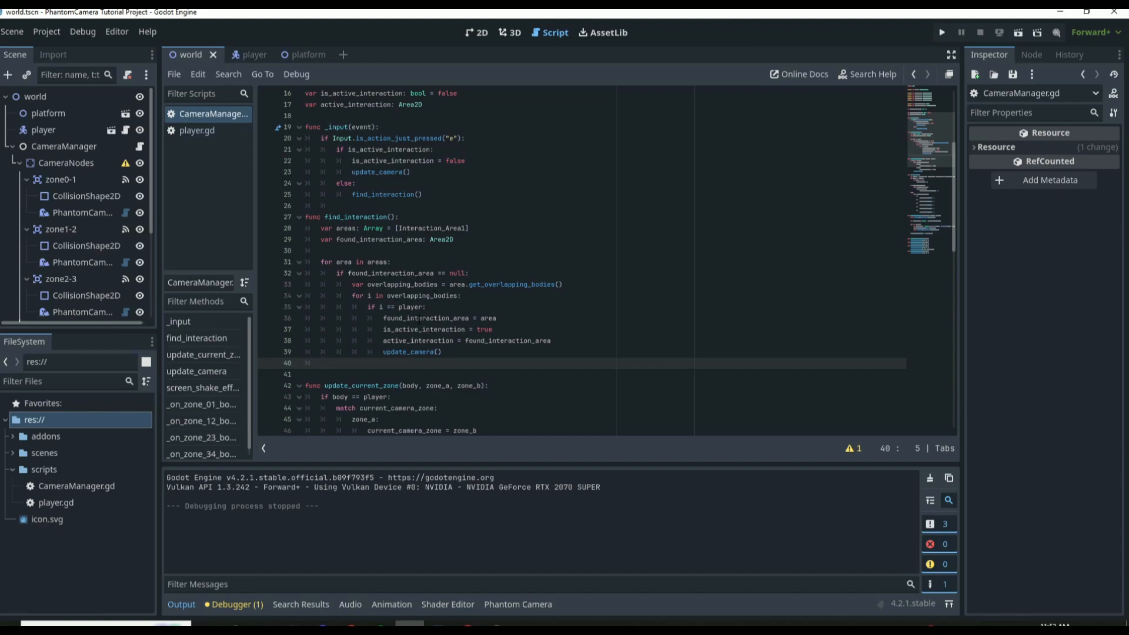
click(467, 296)
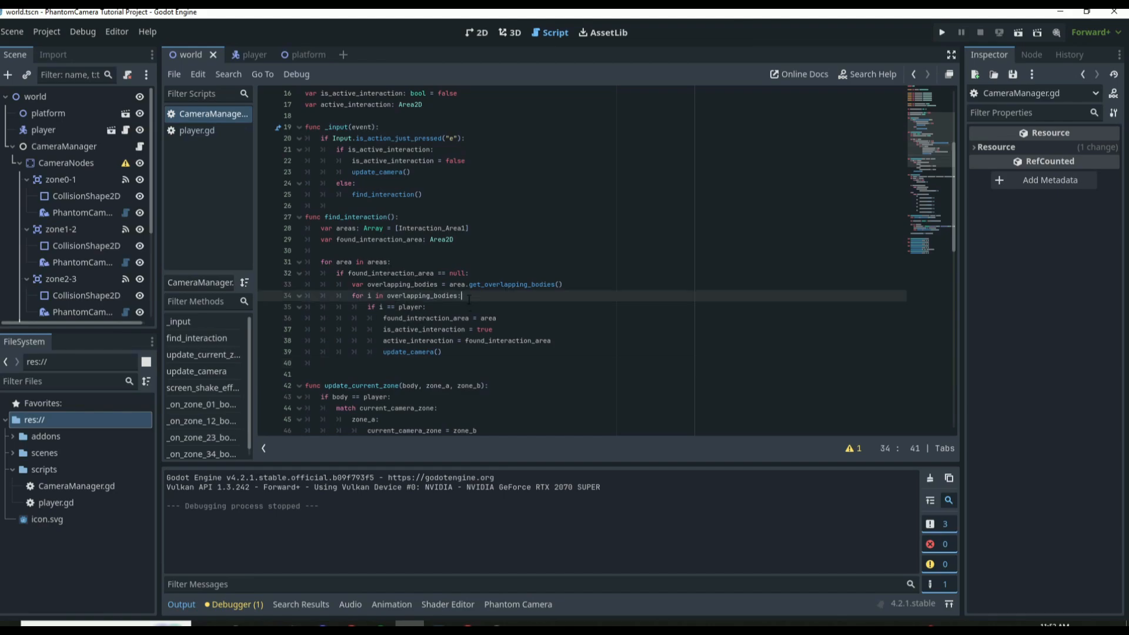
key(Return)
text(print)
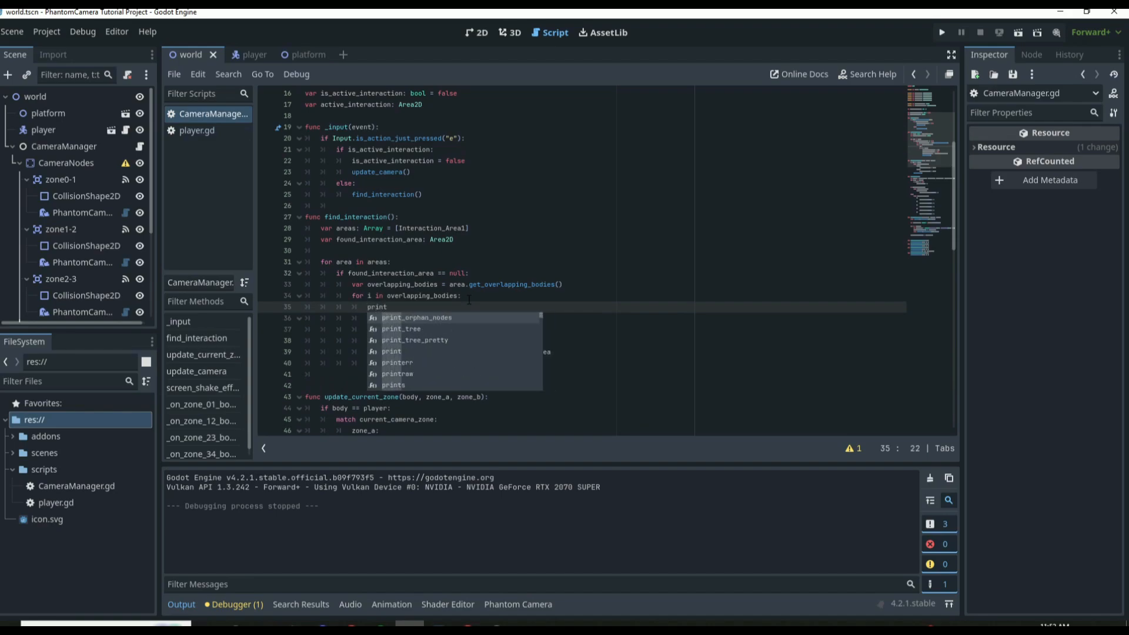
key(ctrl+z)
key(ctrl+z)
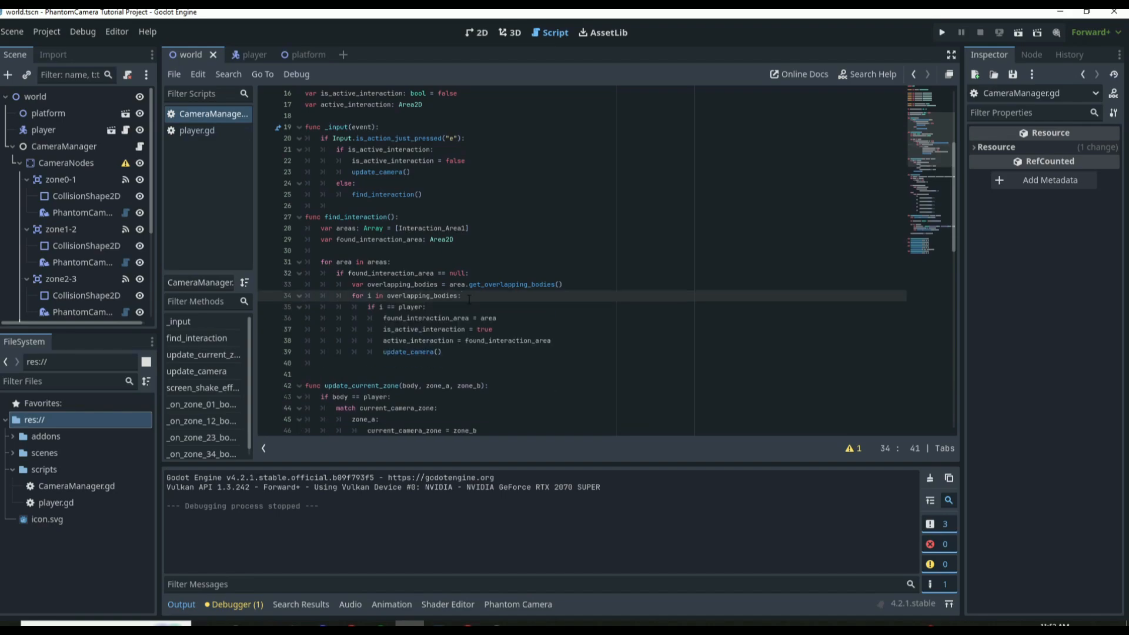
Step: In find_interaction(), add print("In ZONE") as the first line inside the "if i == player" condition
click(450, 307)
key(Return)
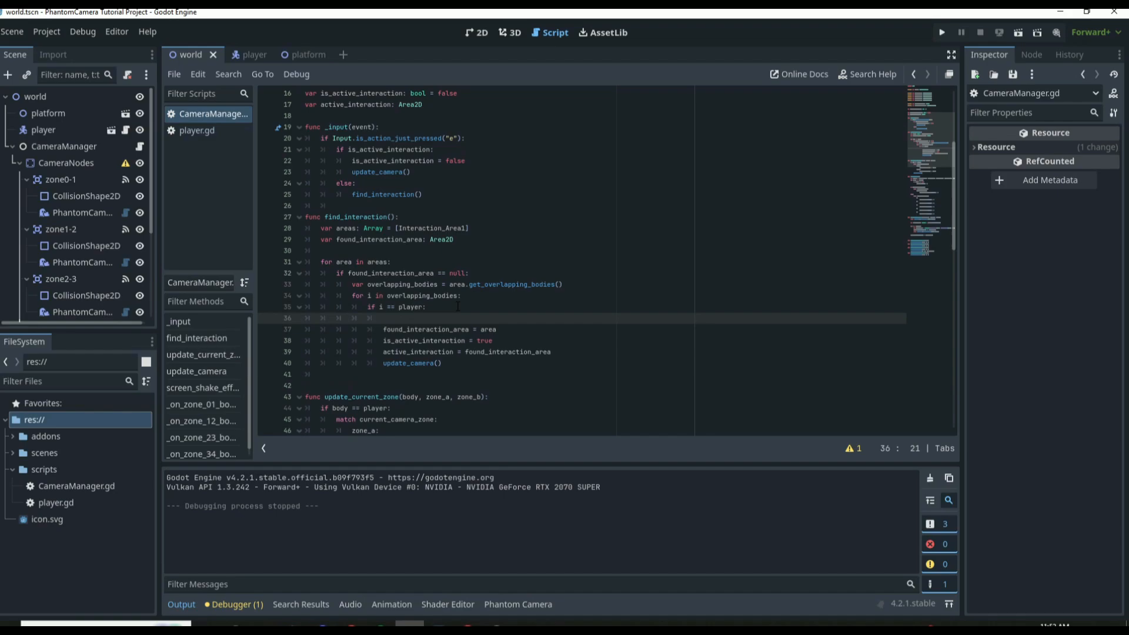
text(Print()
text(("In )
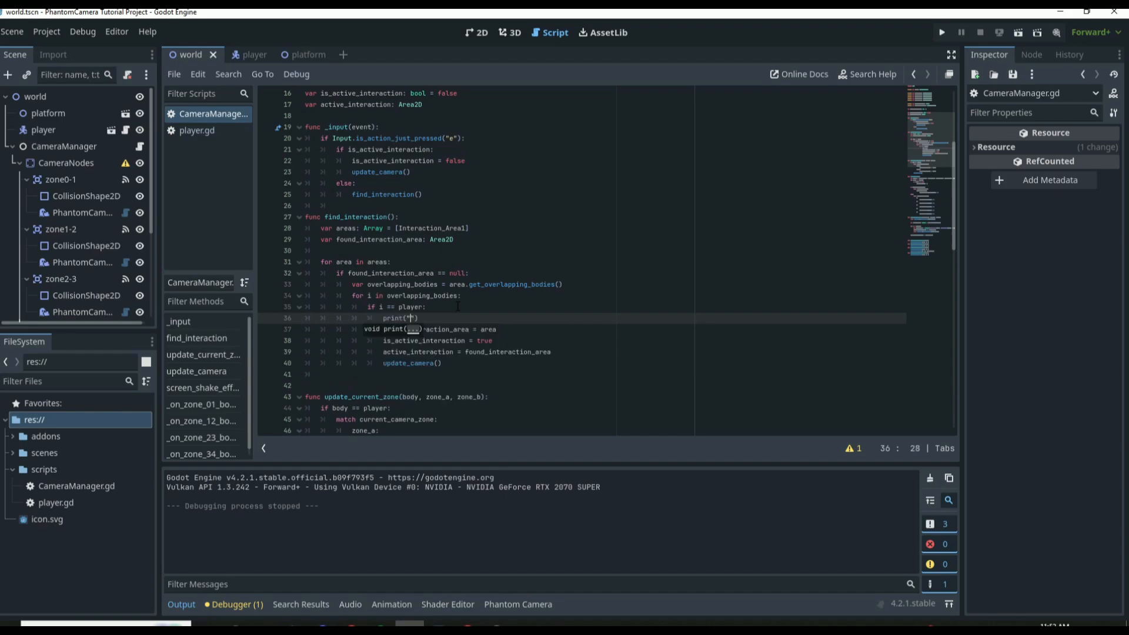
text(ZONE)
click(447, 307)
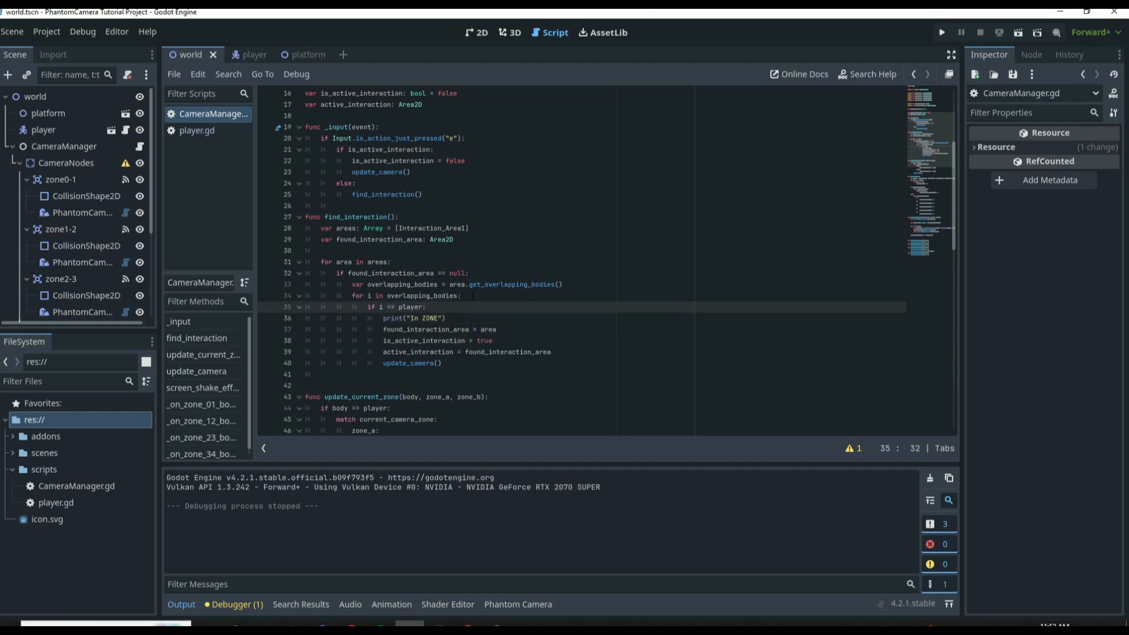
Step: Add an else branch to the "if i == player" condition containing print("NOT IN ZONE")
click(518, 363)
key(Return)
text(else:)
key(Return)
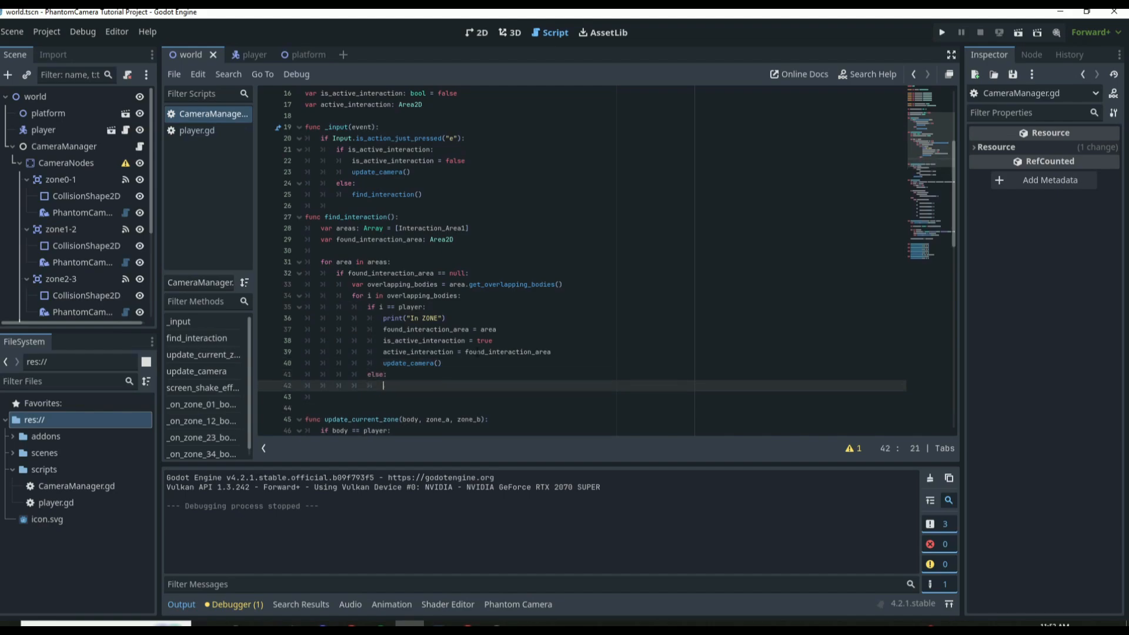
text(print("NO)
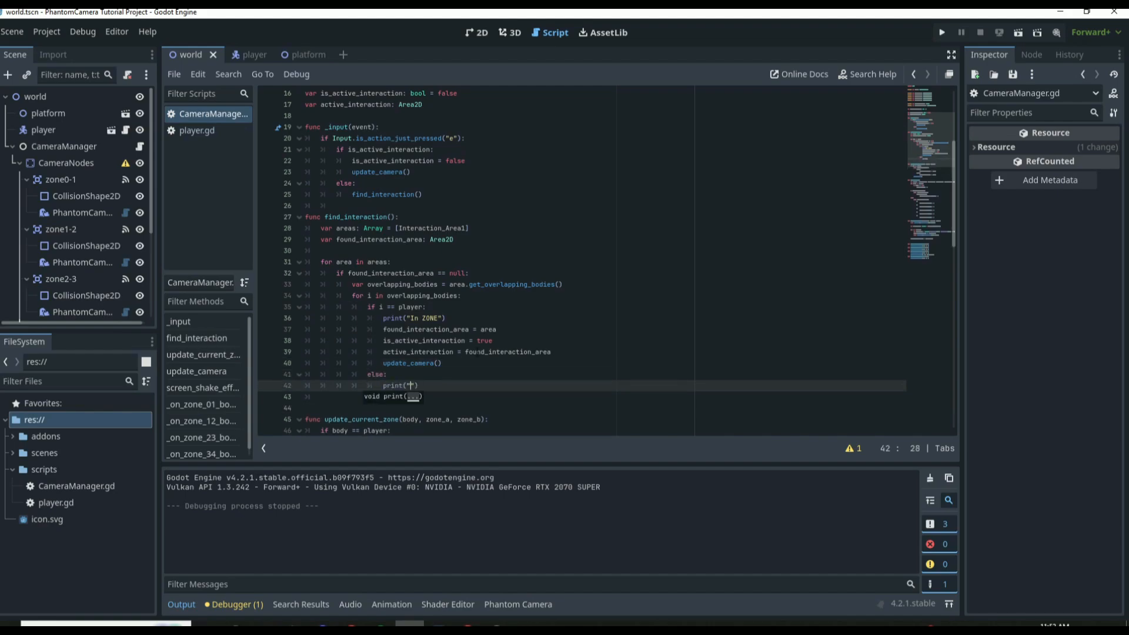
text(T IN ZONE)
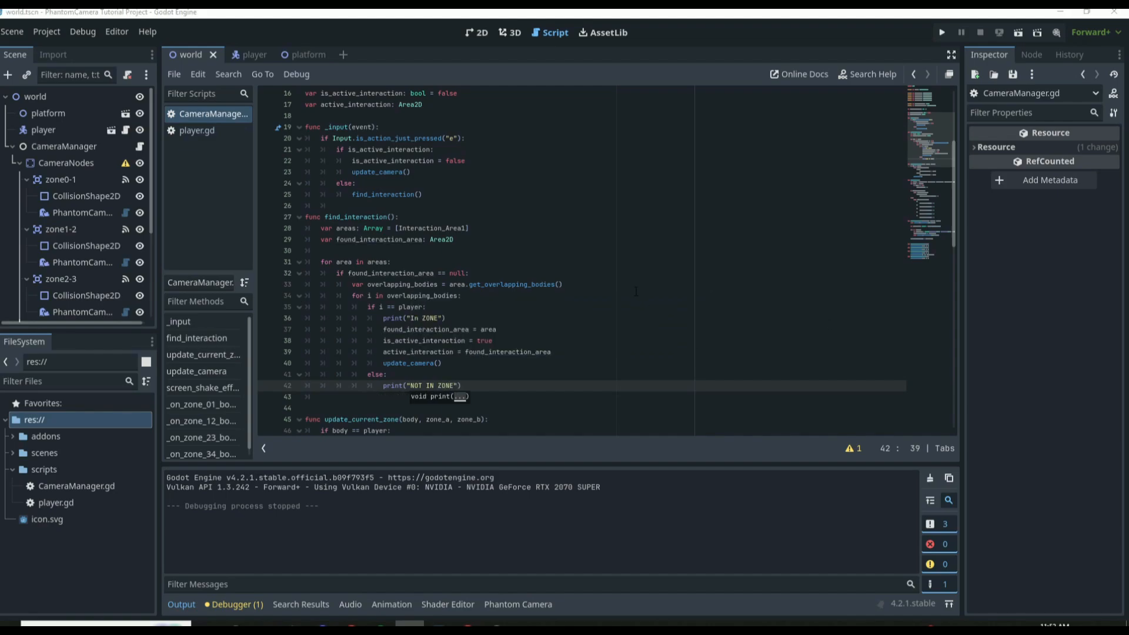
Step: Run the game, walk the player into the interaction area and trigger the interaction on and off to check the printed zone output
key(F5)
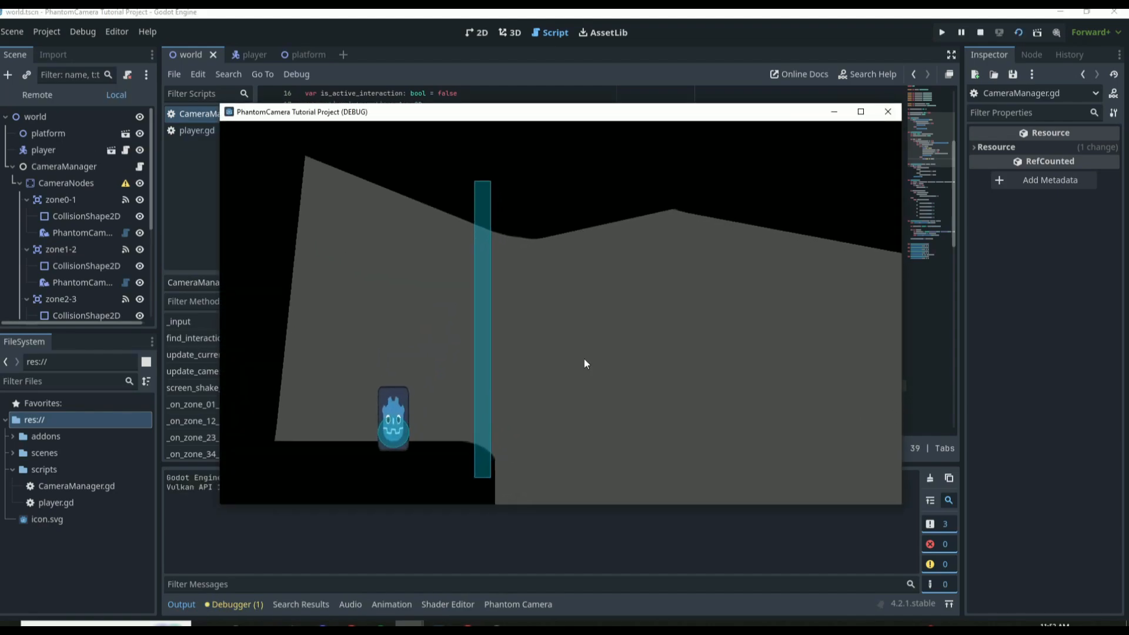
drag(425, 116, 572, 93)
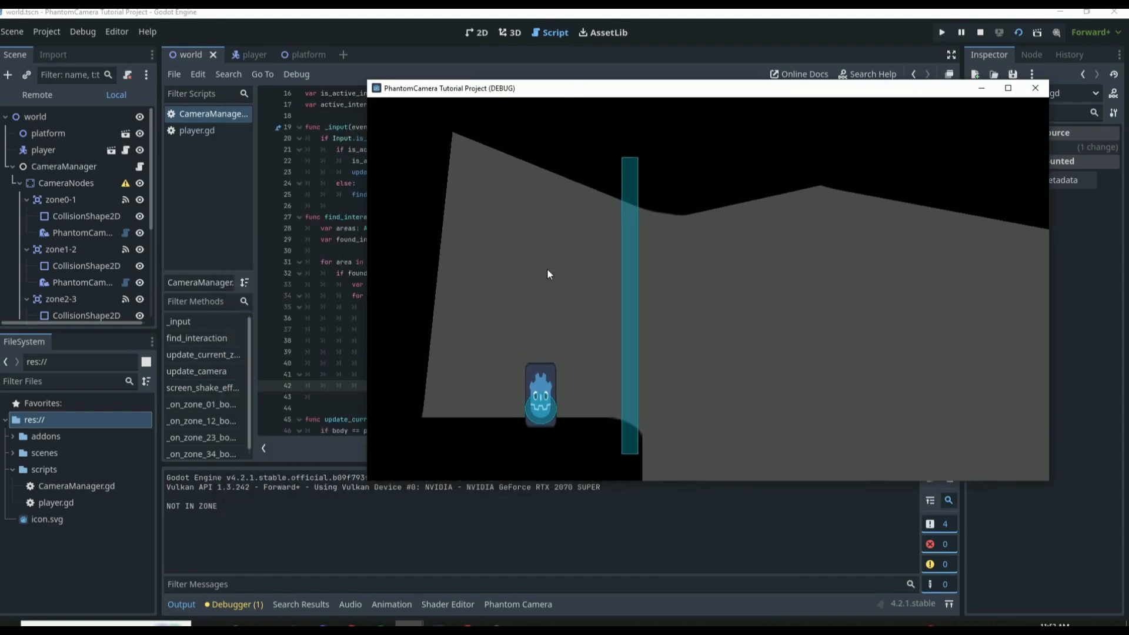
key(Right)
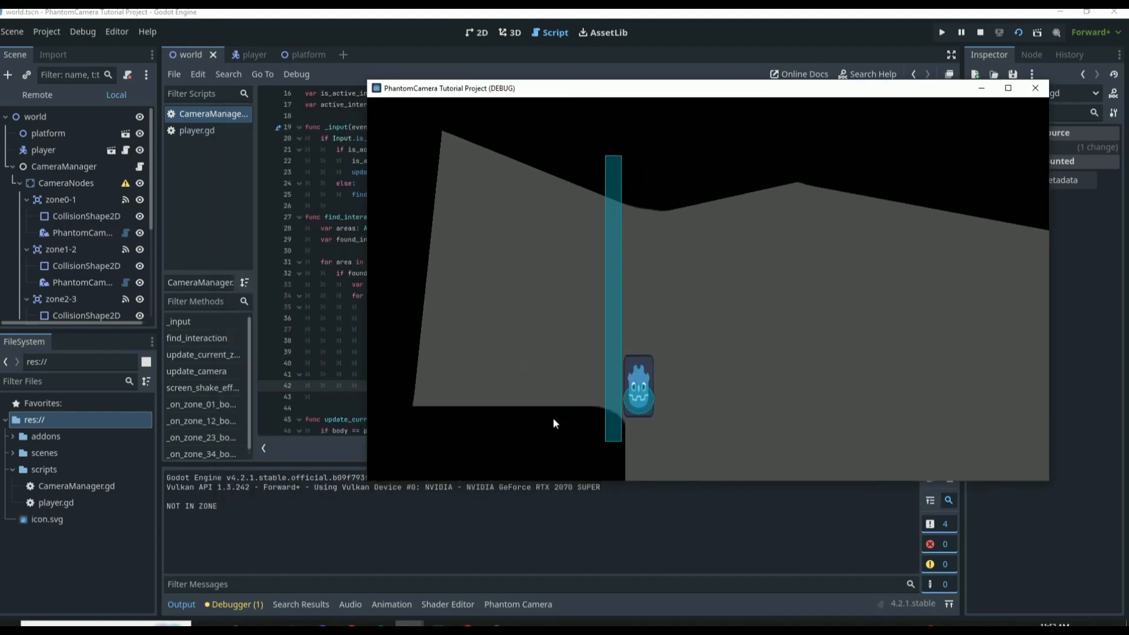
key(Right)
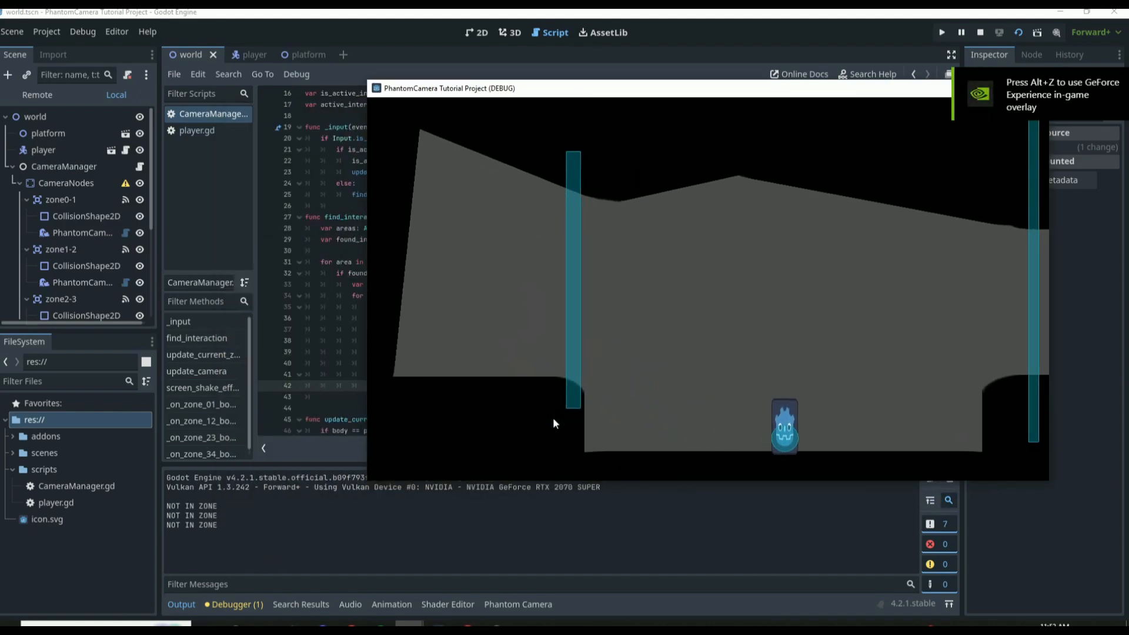
key(Right)
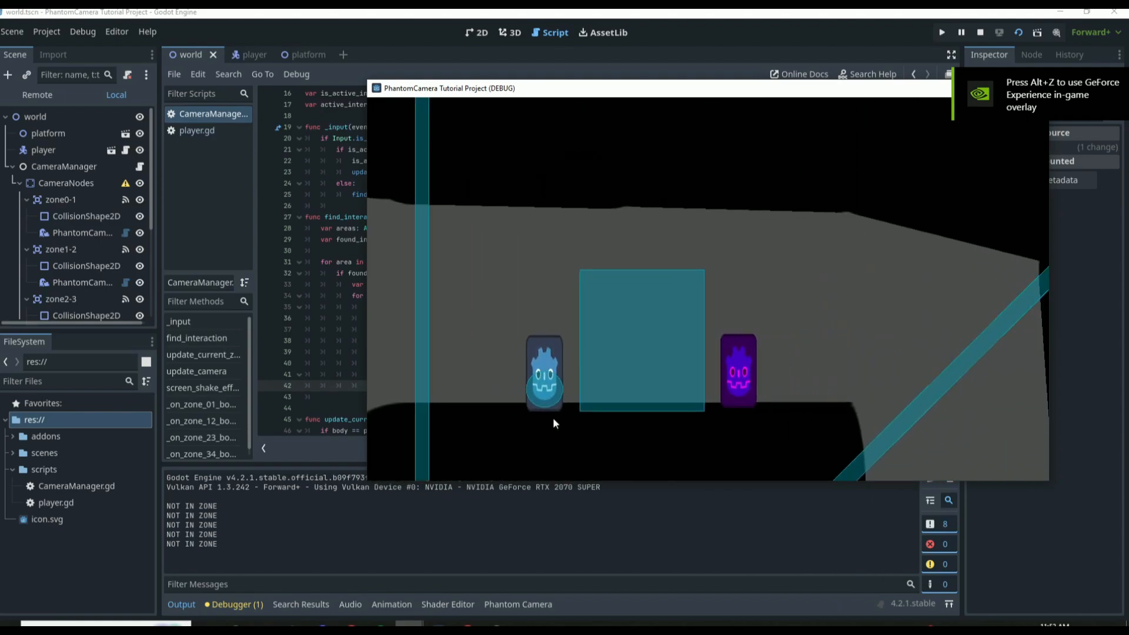
key(Left)
key(Right)
key(e)
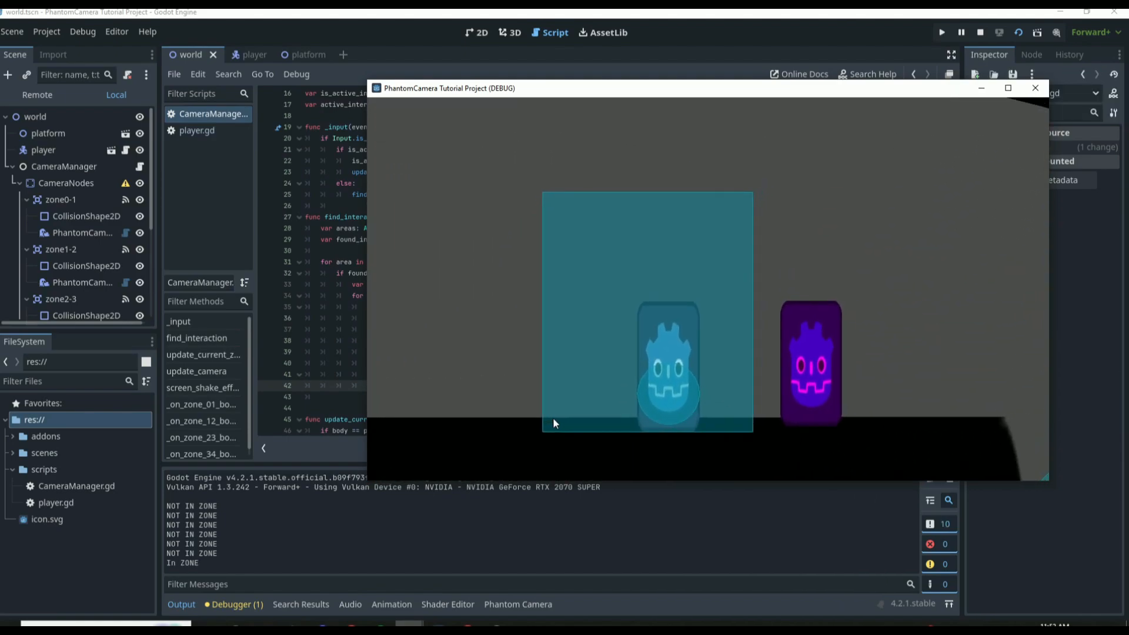
key(e)
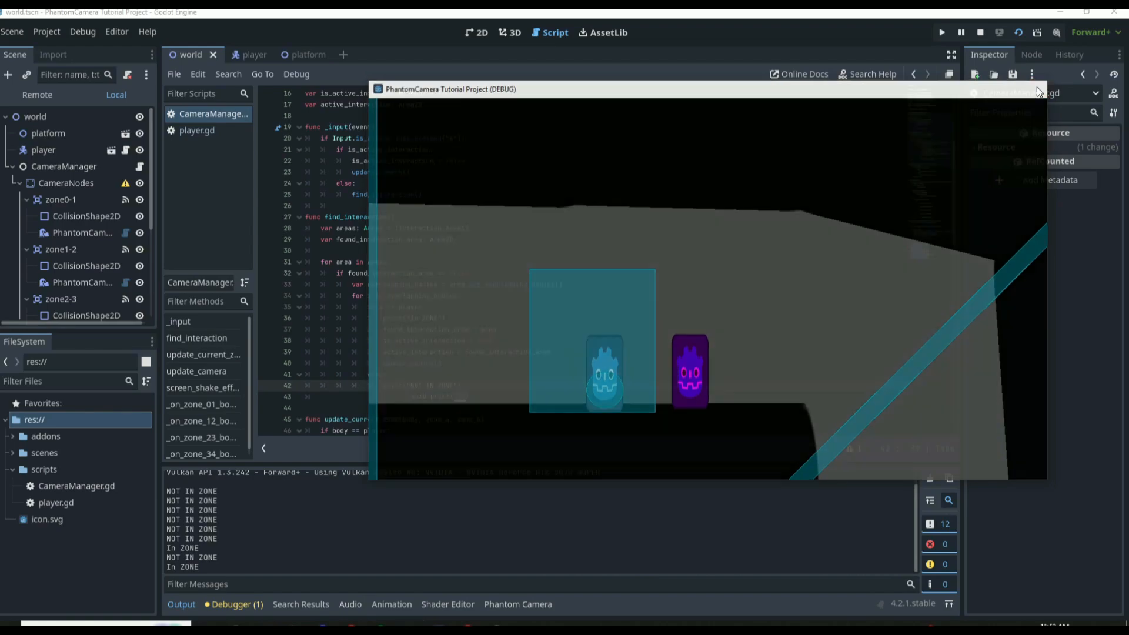
click(1036, 87)
Step: Delete the print("NOT IN ZONE") and print("In ZONE") debug statements from find_interaction()
drag(494, 385, 301, 385)
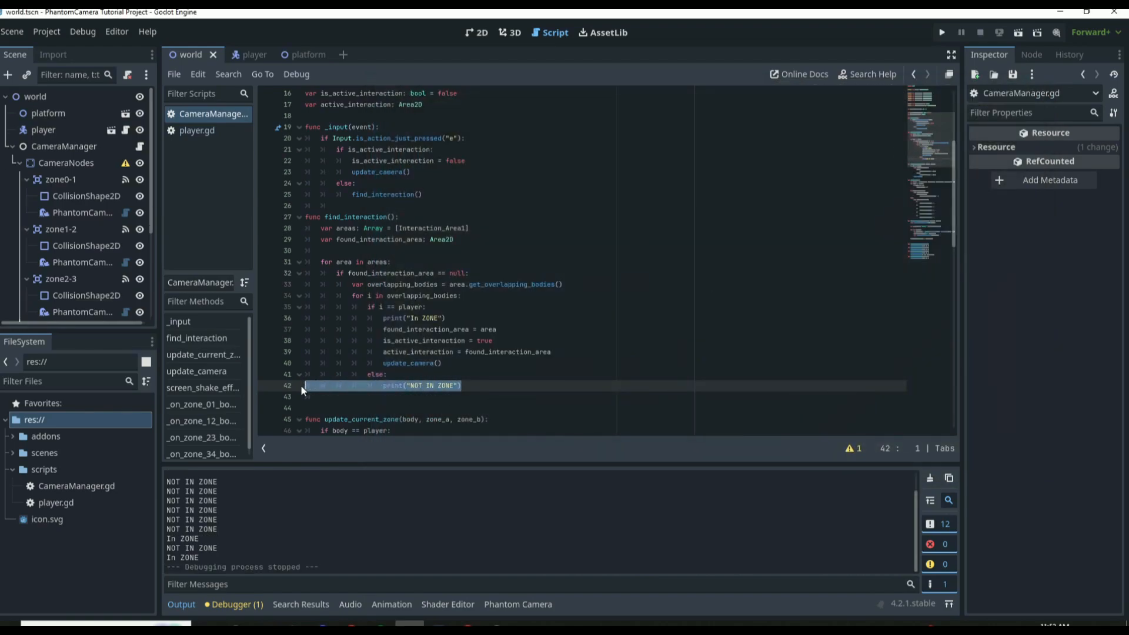
key(BackSpace)
key(BackSpace)
drag(446, 318, 306, 326)
key(BackSpace)
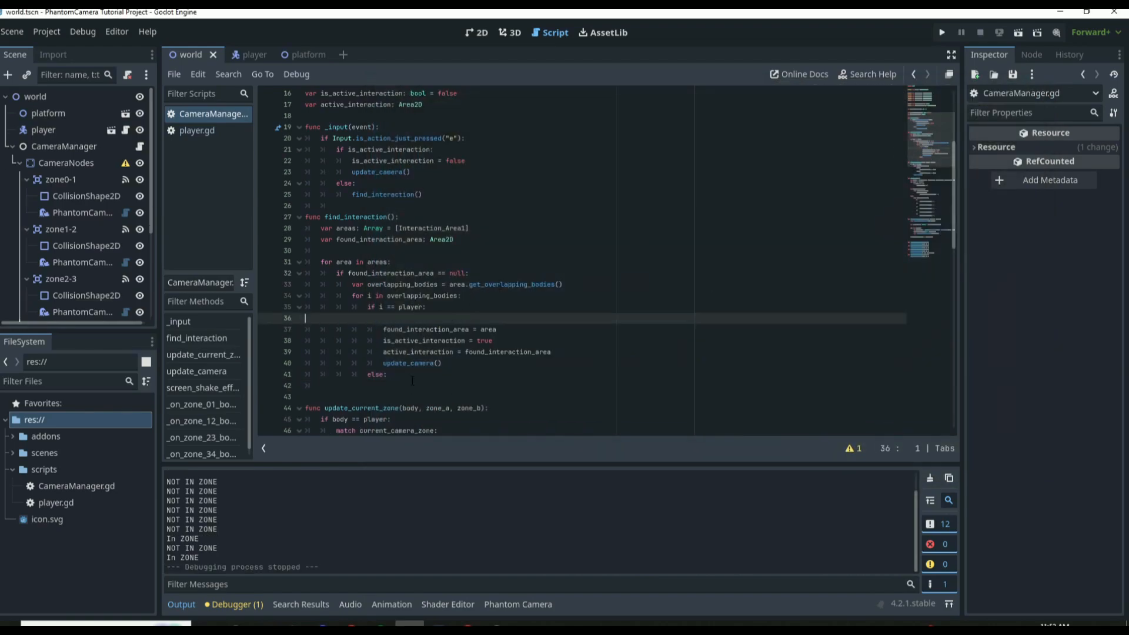
Step: Remove the empty else branch and the leftover blank lines from find_interaction(), and save the script
drag(388, 374, 262, 376)
key(BackSpace)
click(330, 385)
key(BackSpace)
key(BackSpace)
key(BackSpace)
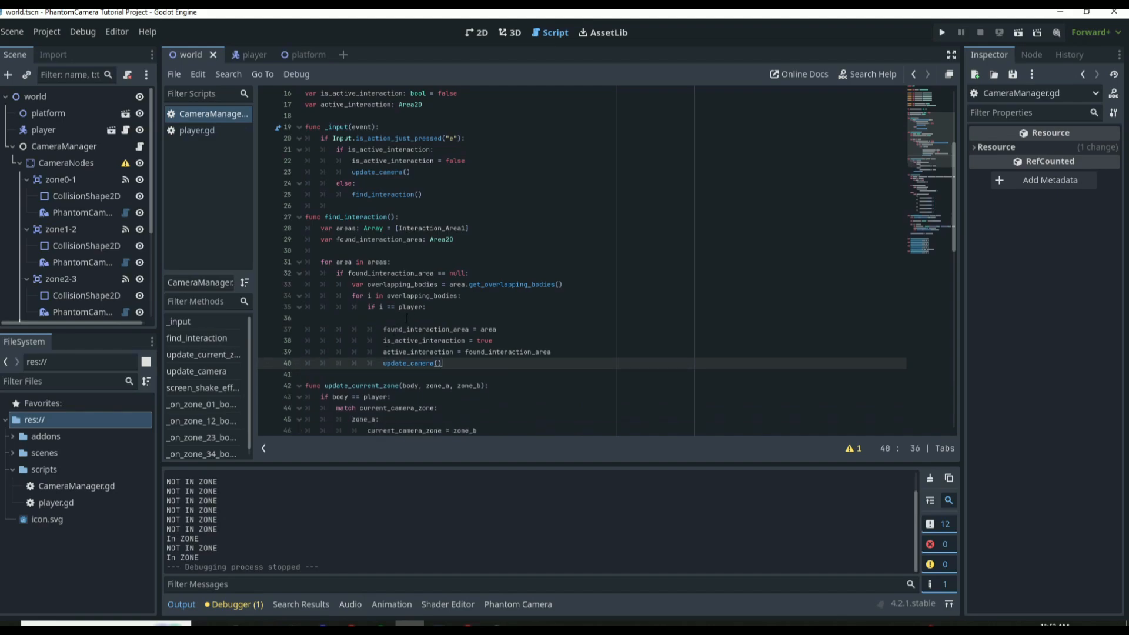
click(441, 319)
key(BackSpace)
click(469, 355)
key(ctrl+s)
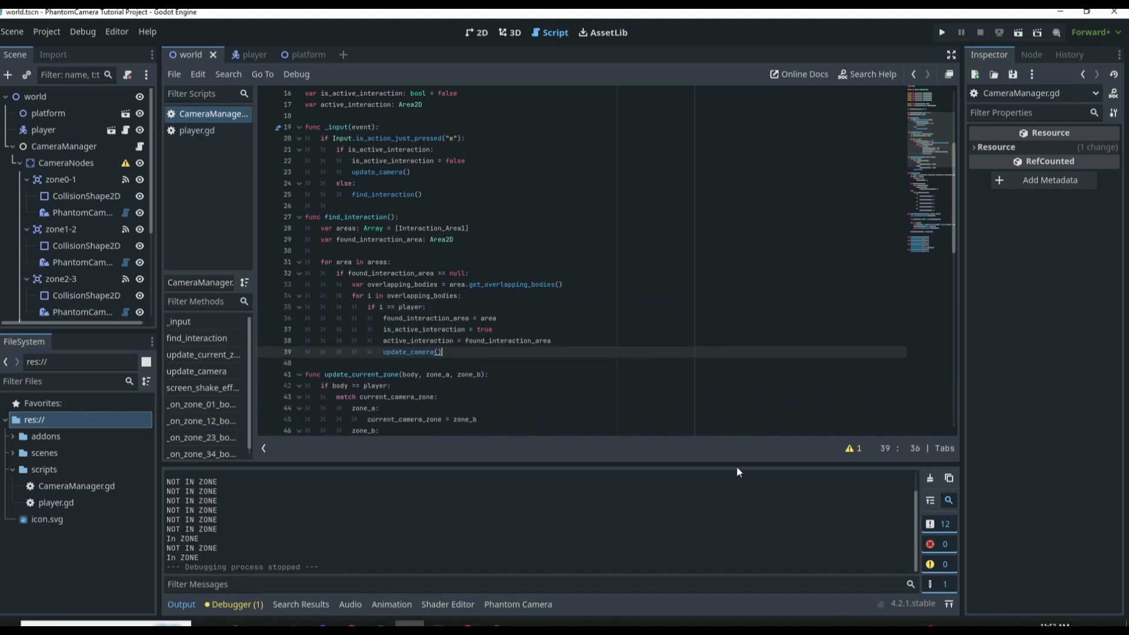
Step: Run the game and move the player through all camera zones, including the interaction area, to test the camera transitions
key(F5)
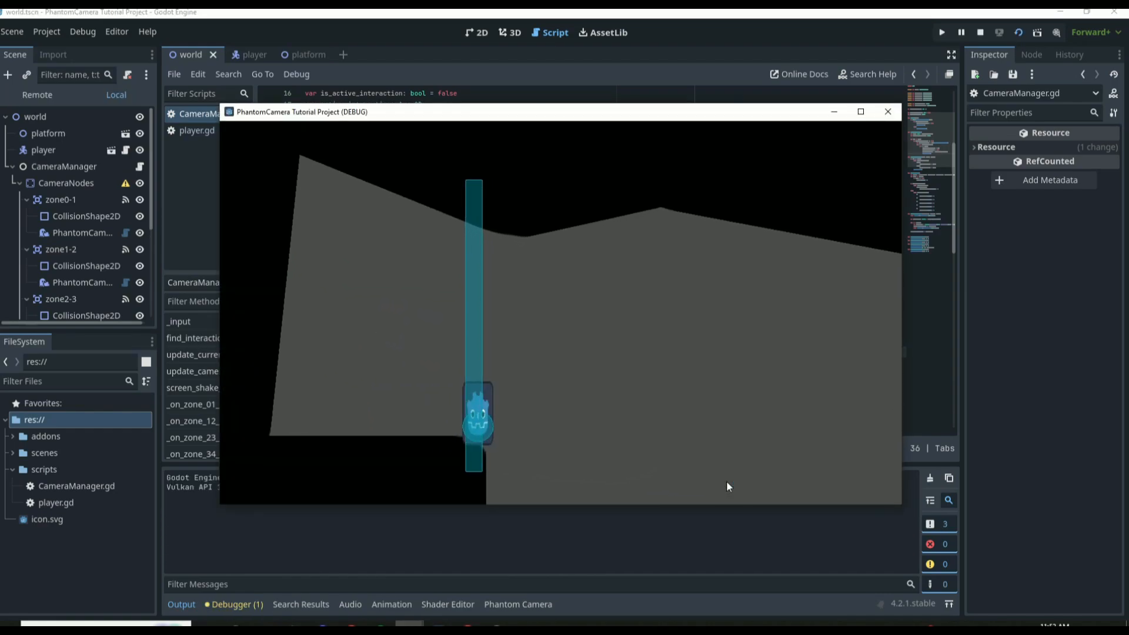
key(Right)
key(Left)
key(space)
key(Right)
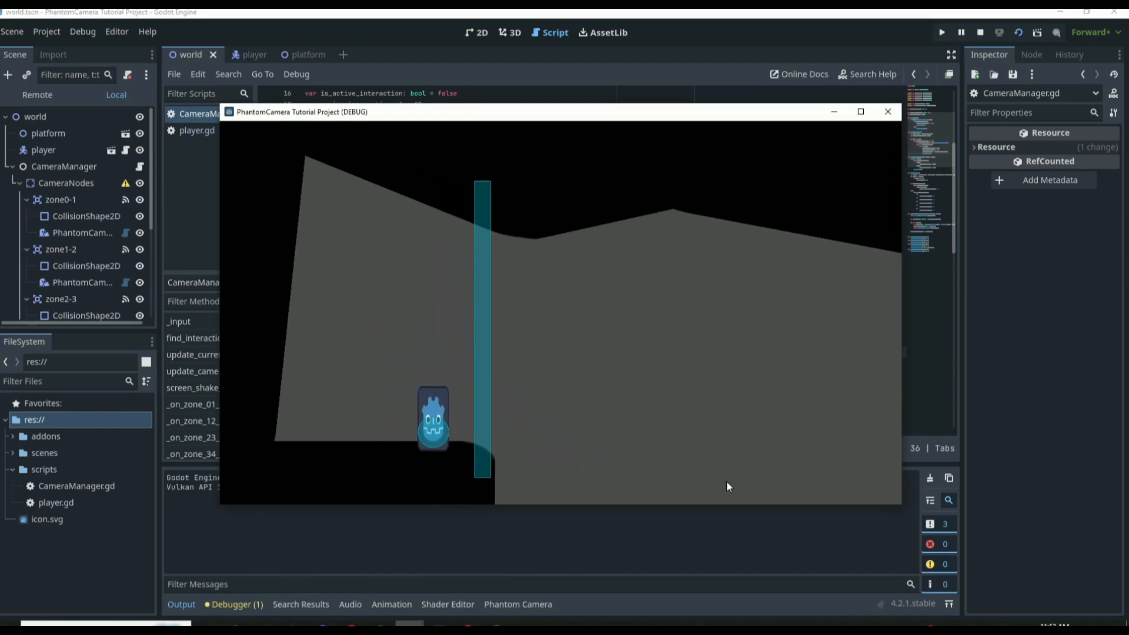
key(space)
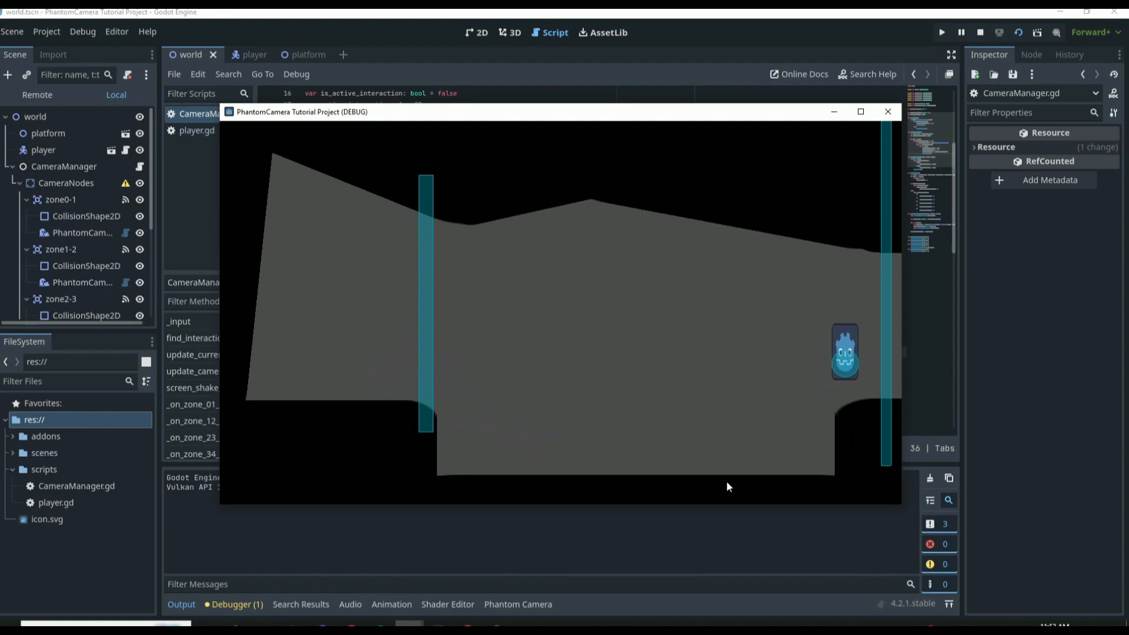
key(Right)
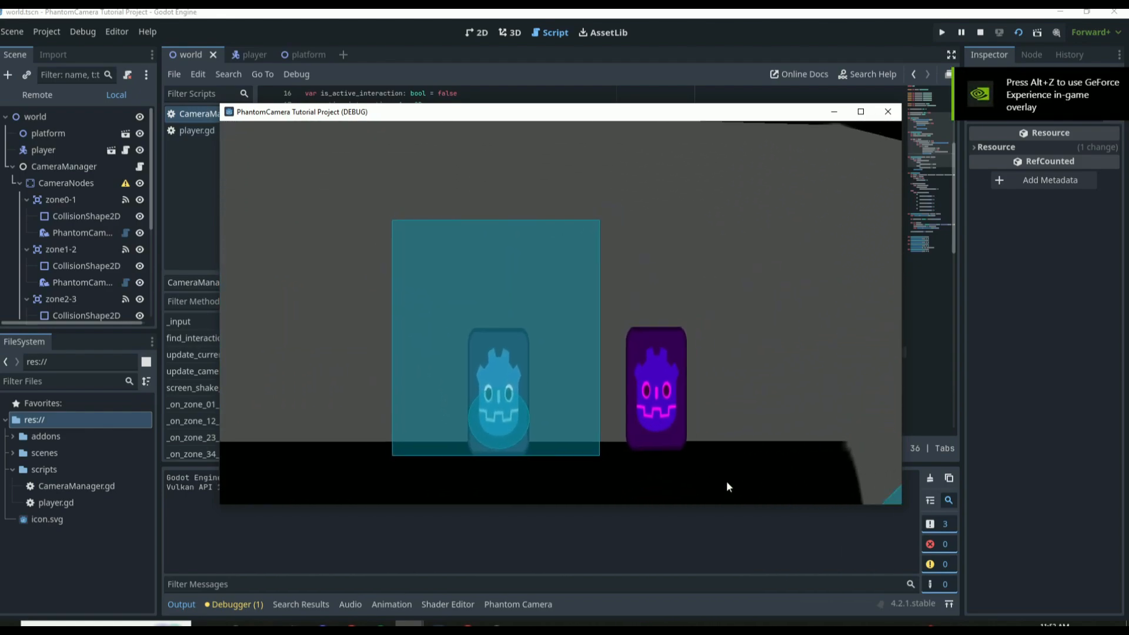
key(Right)
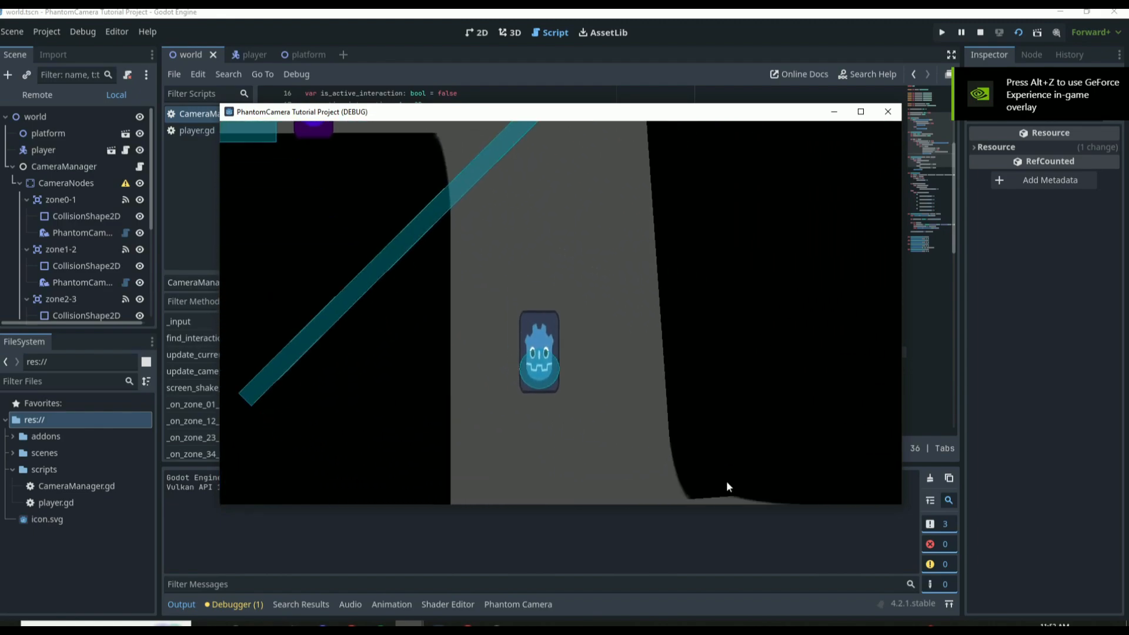
key(Right)
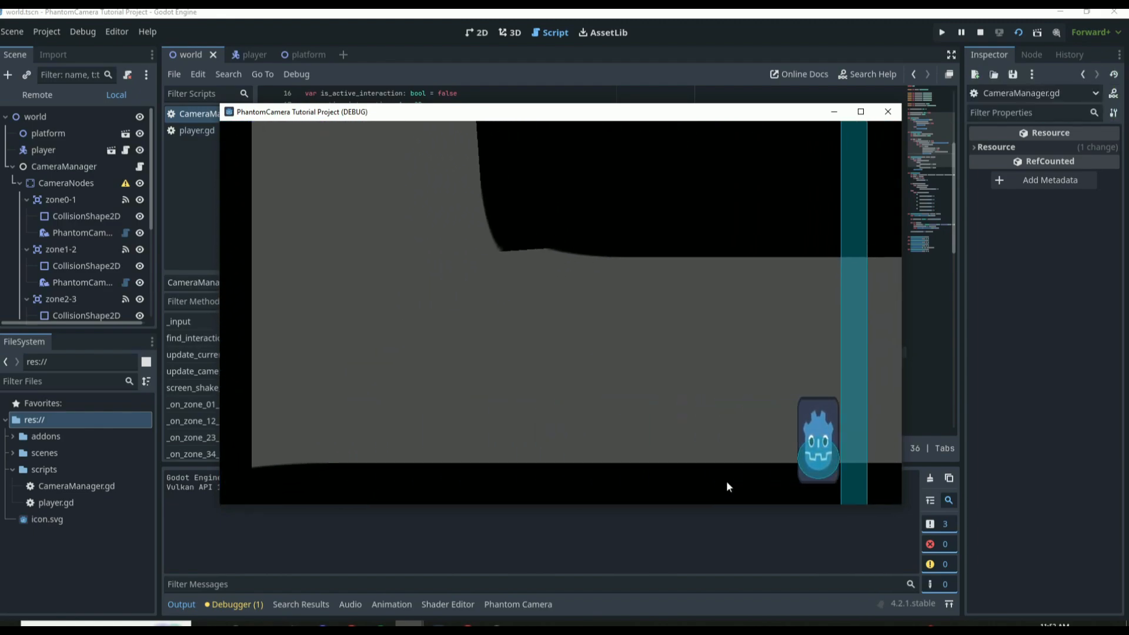
key(Right)
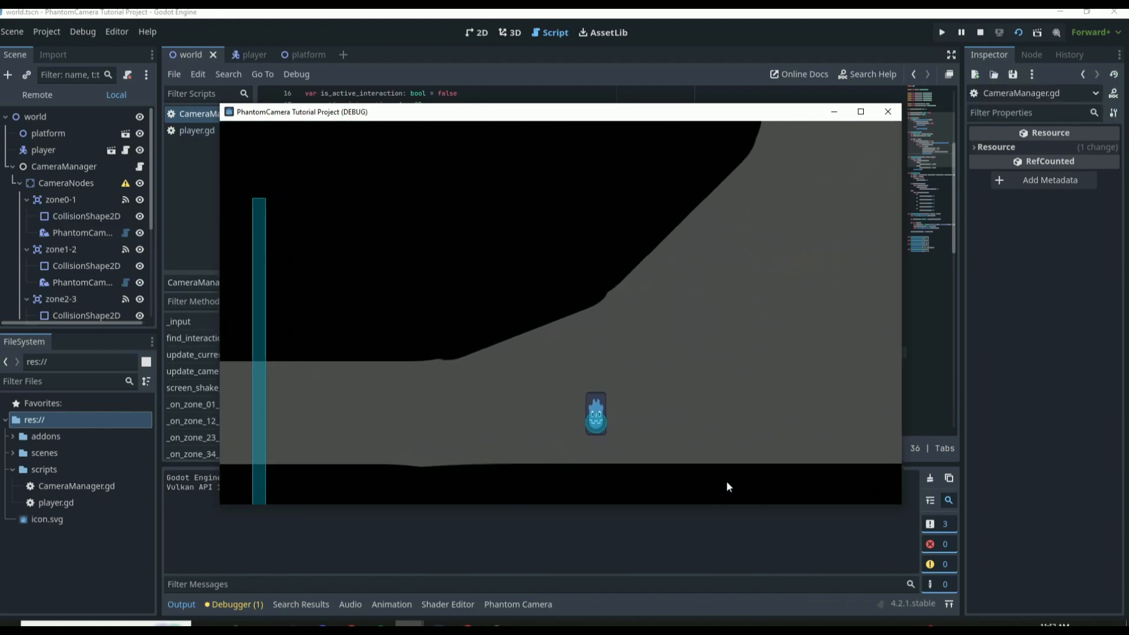
key(Right)
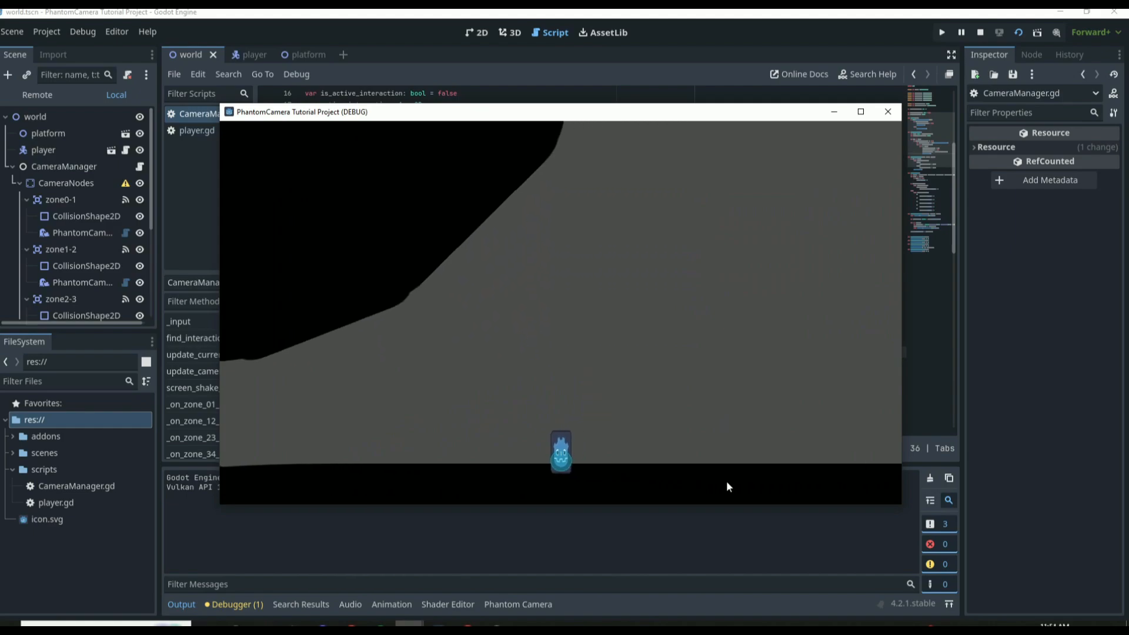
click(888, 111)
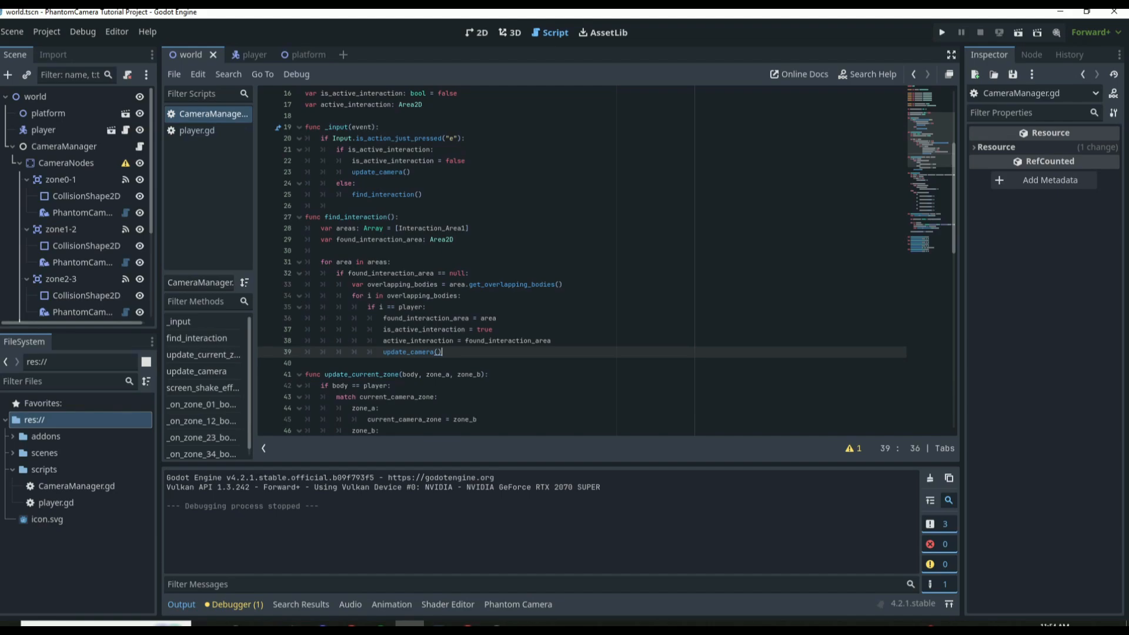
Step: Show the world scene in the 2D editor and examine the layout of all camera zones
click(477, 32)
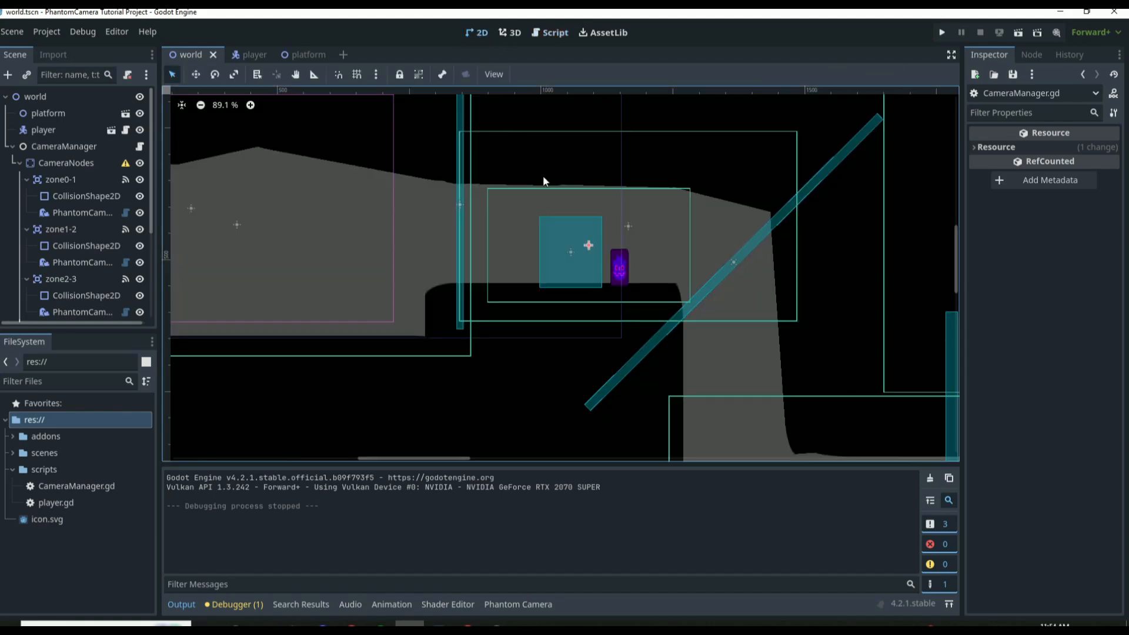
scroll(584, 256, down, 5)
scroll(870, 317, up, 2)
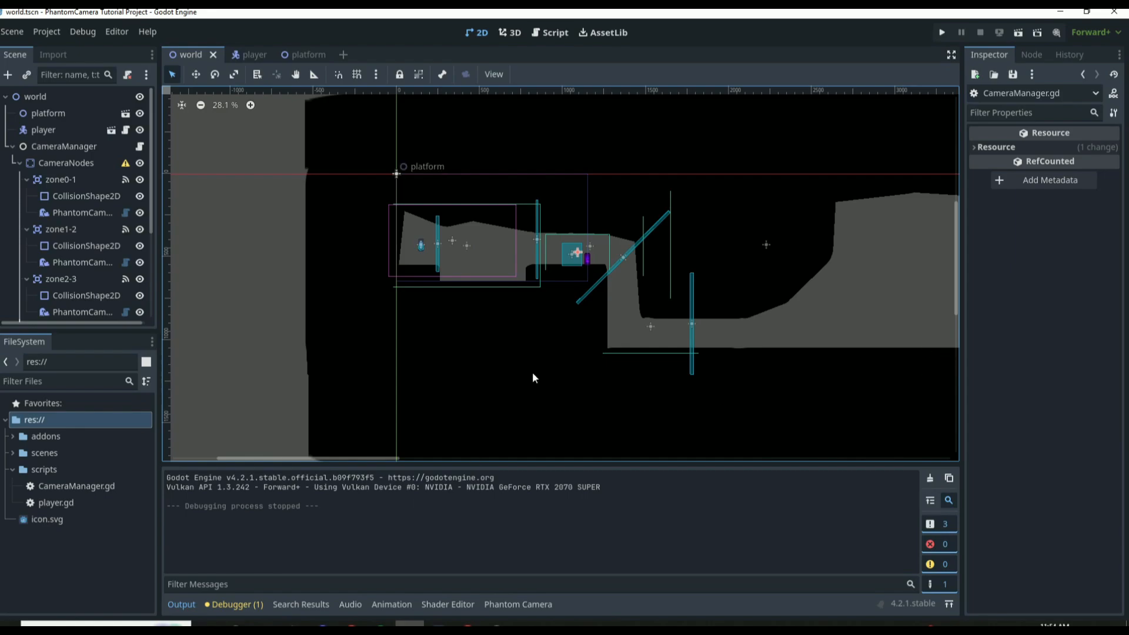
scroll(642, 207, up, 2)
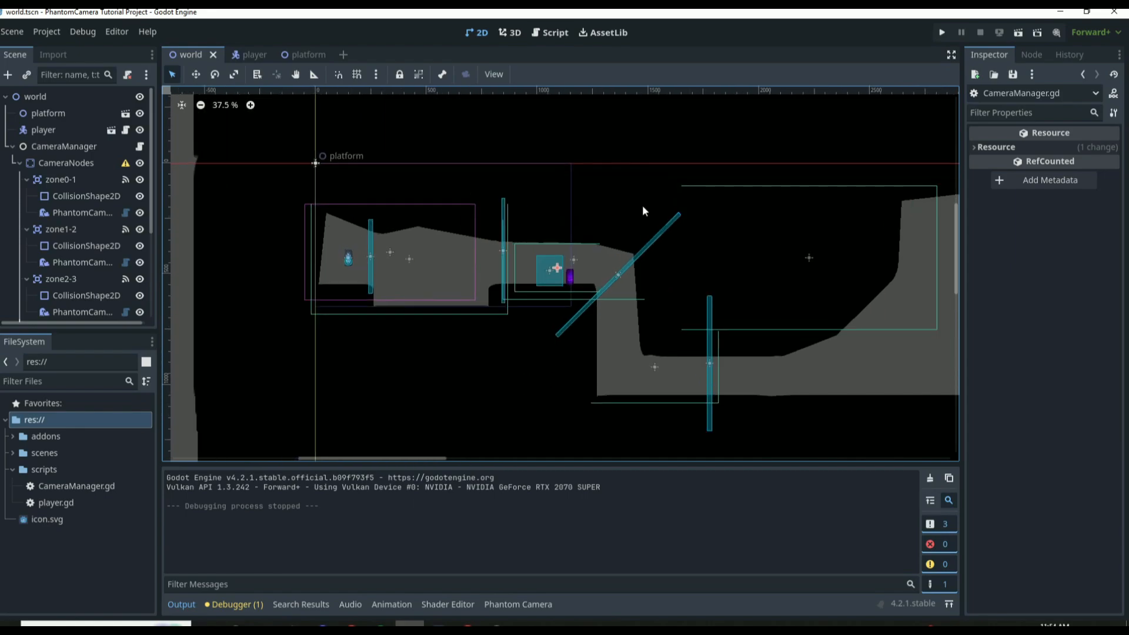